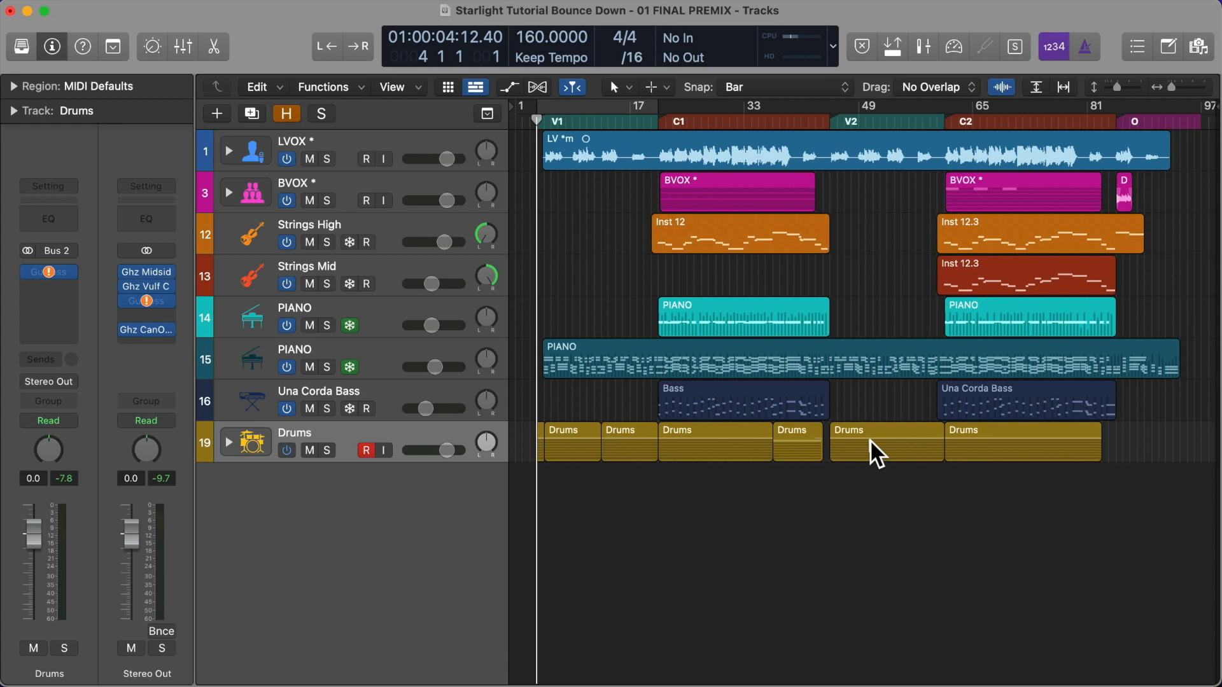
Examine the lead vocal track inside the LVOX stack and collapse the stack again
click(375, 140)
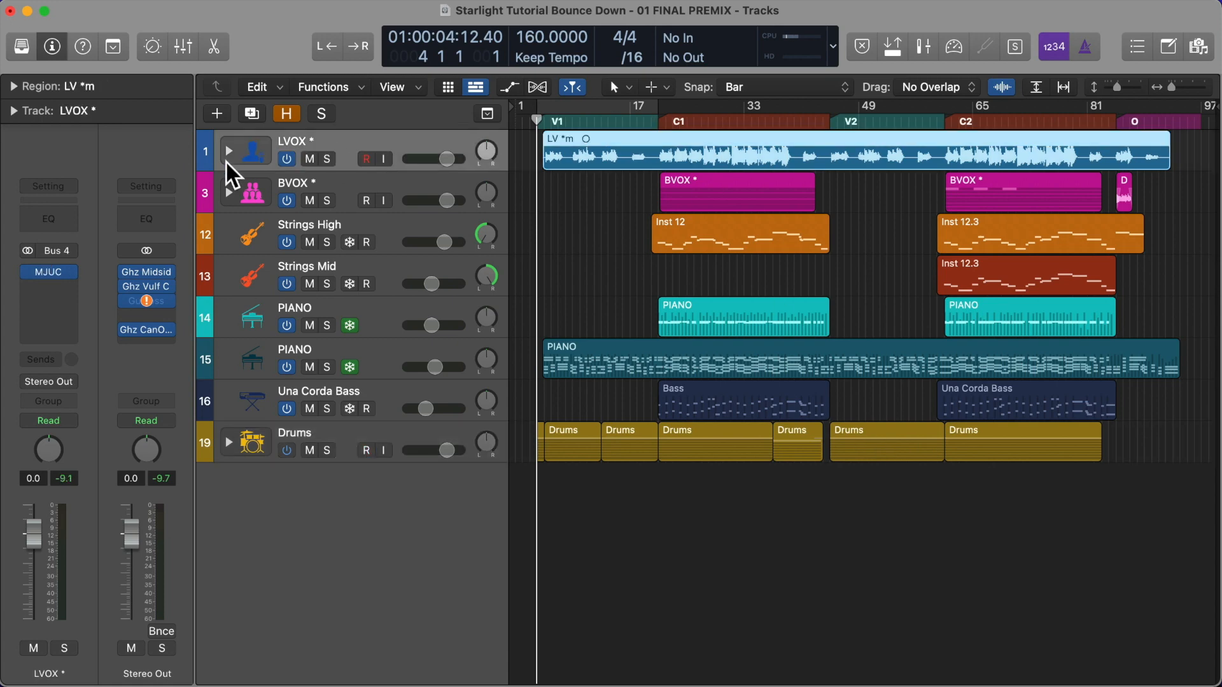
click(228, 151)
click(248, 191)
click(228, 151)
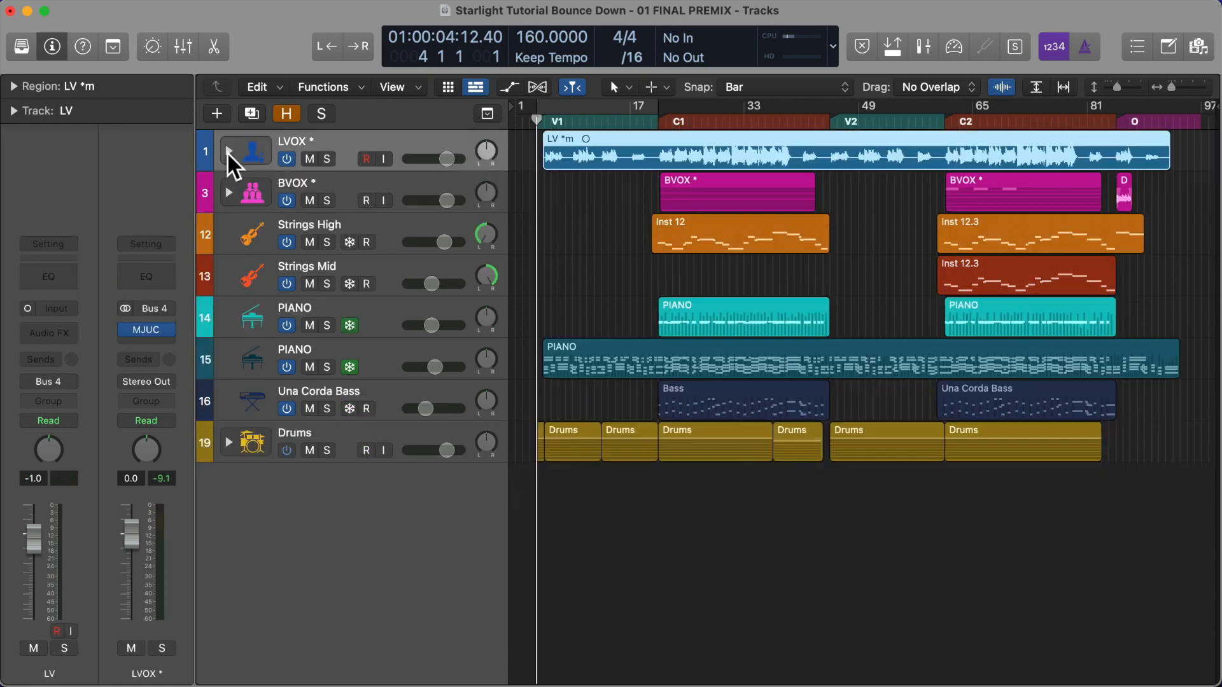
Examine the harmony and dub tracks inside the BVOX stack, from Dub Reverse down to Dub L, and collapse the stack
click(227, 192)
click(248, 236)
click(246, 283)
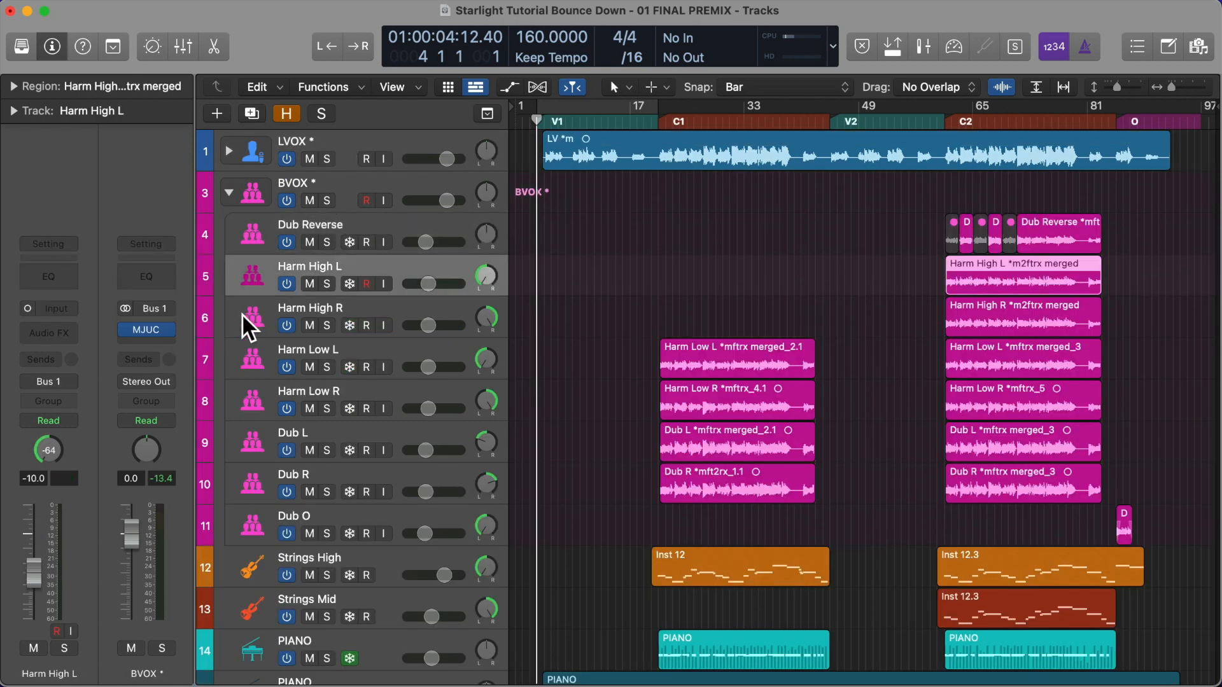
click(242, 316)
click(244, 355)
click(241, 401)
click(251, 446)
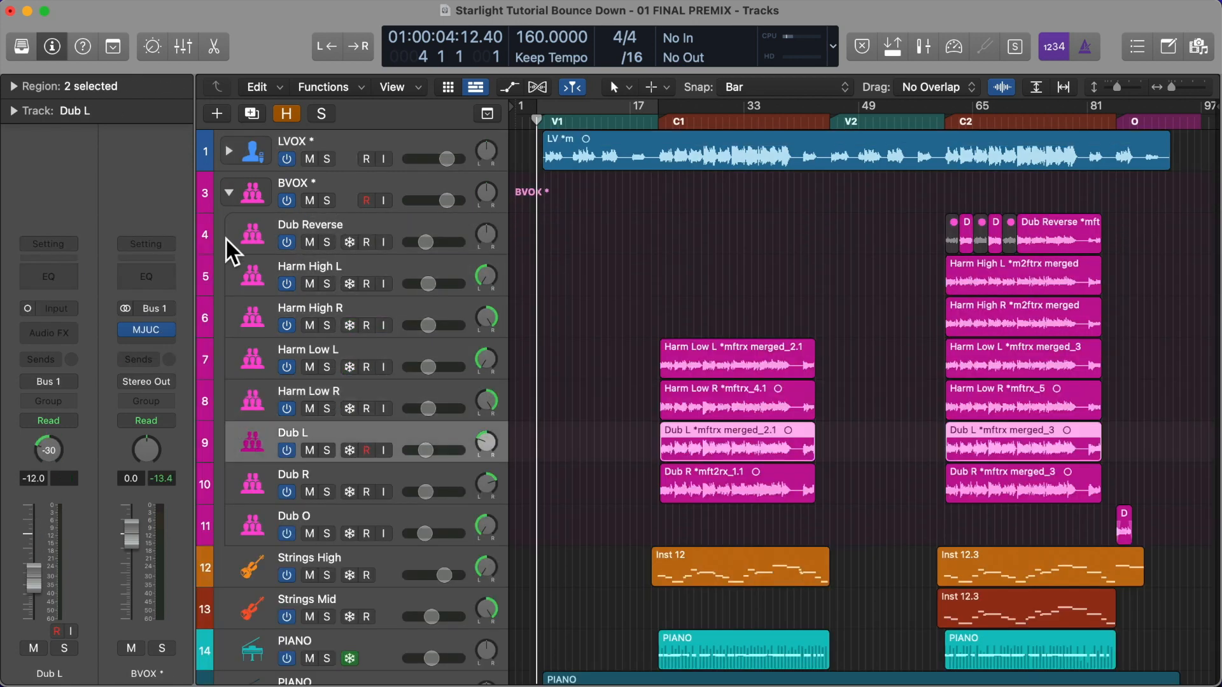
click(228, 192)
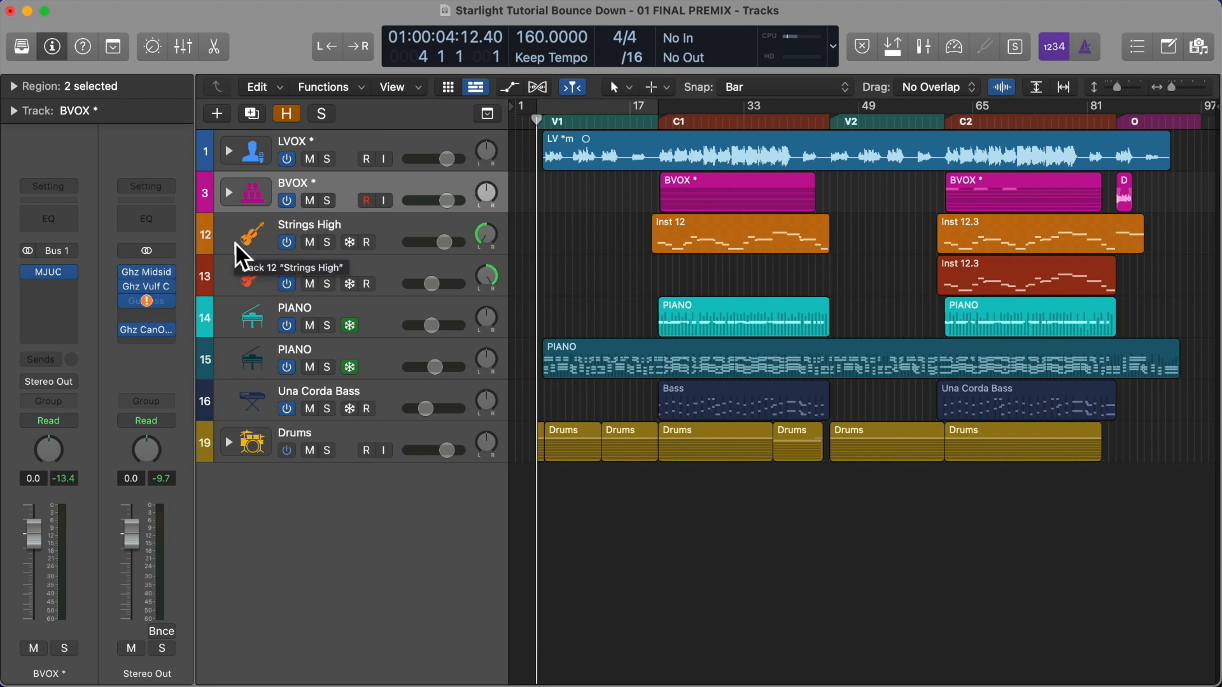
Go through the top-level tracks one by one from LVOX down to Drums, and back up to Strings High
click(337, 136)
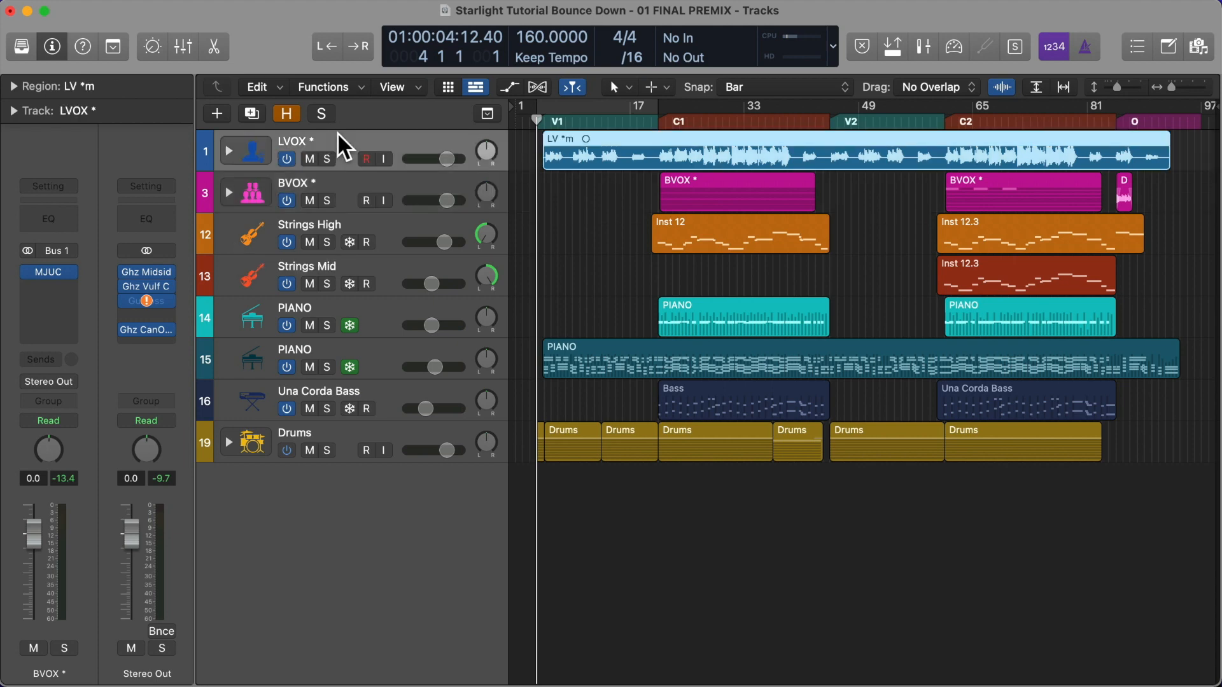
click(340, 191)
click(341, 216)
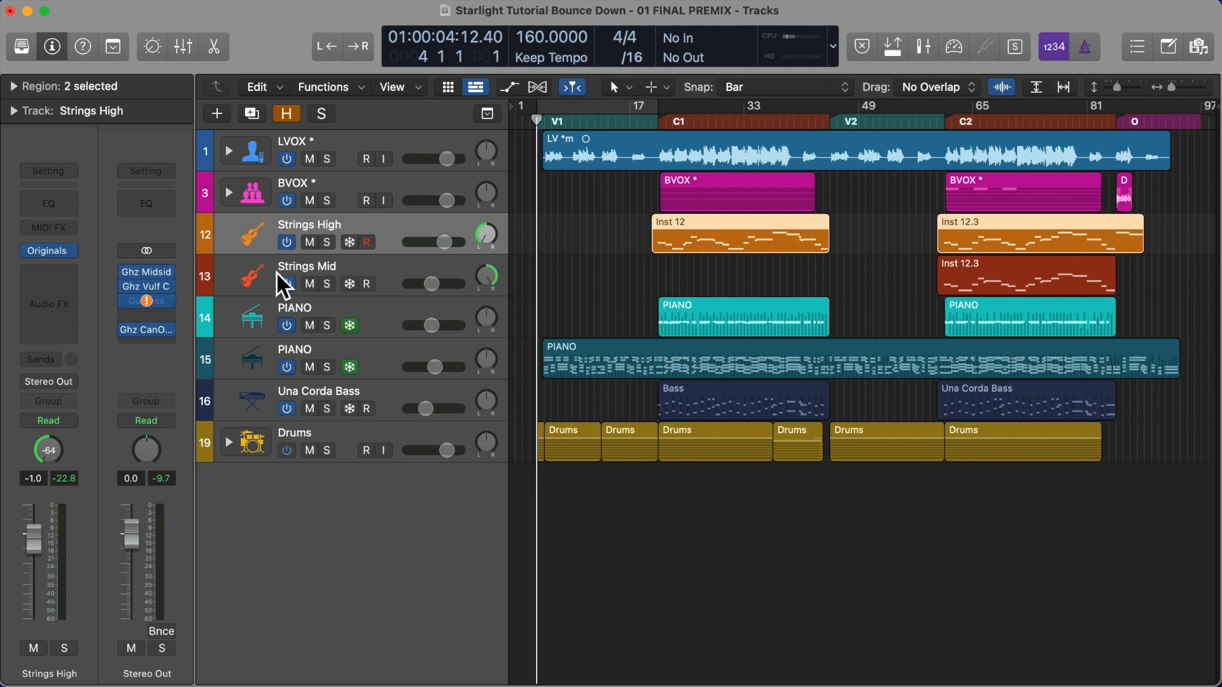
click(251, 277)
click(252, 324)
click(252, 357)
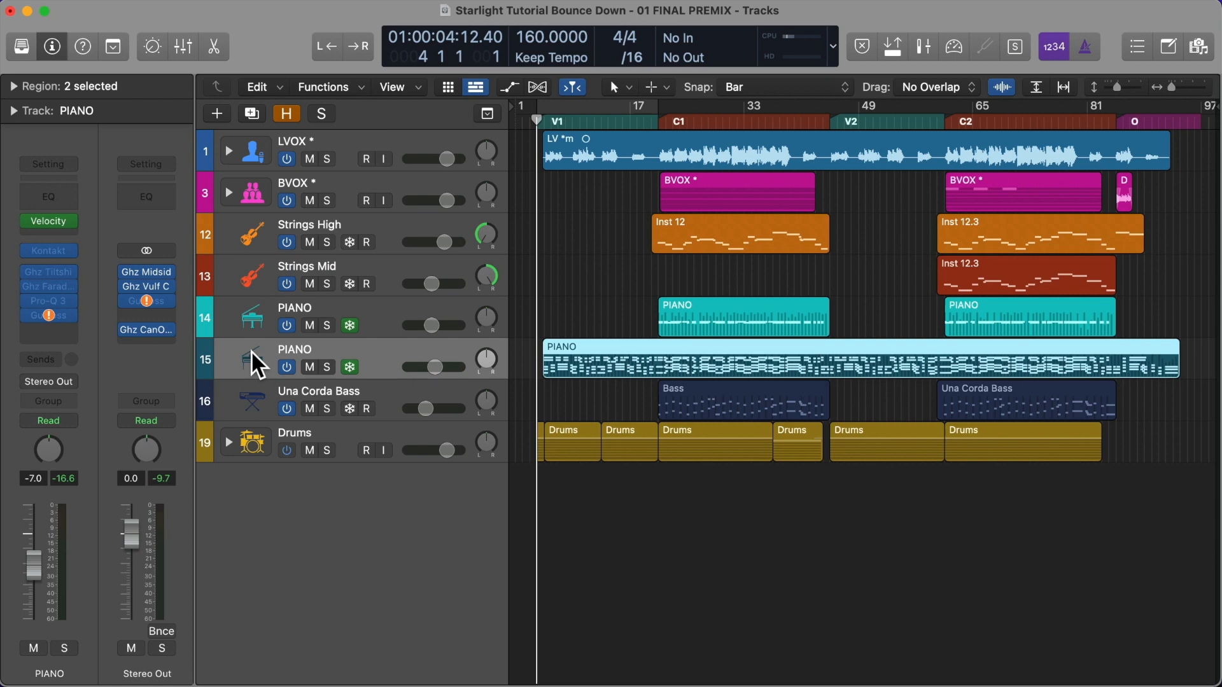
click(252, 401)
click(306, 433)
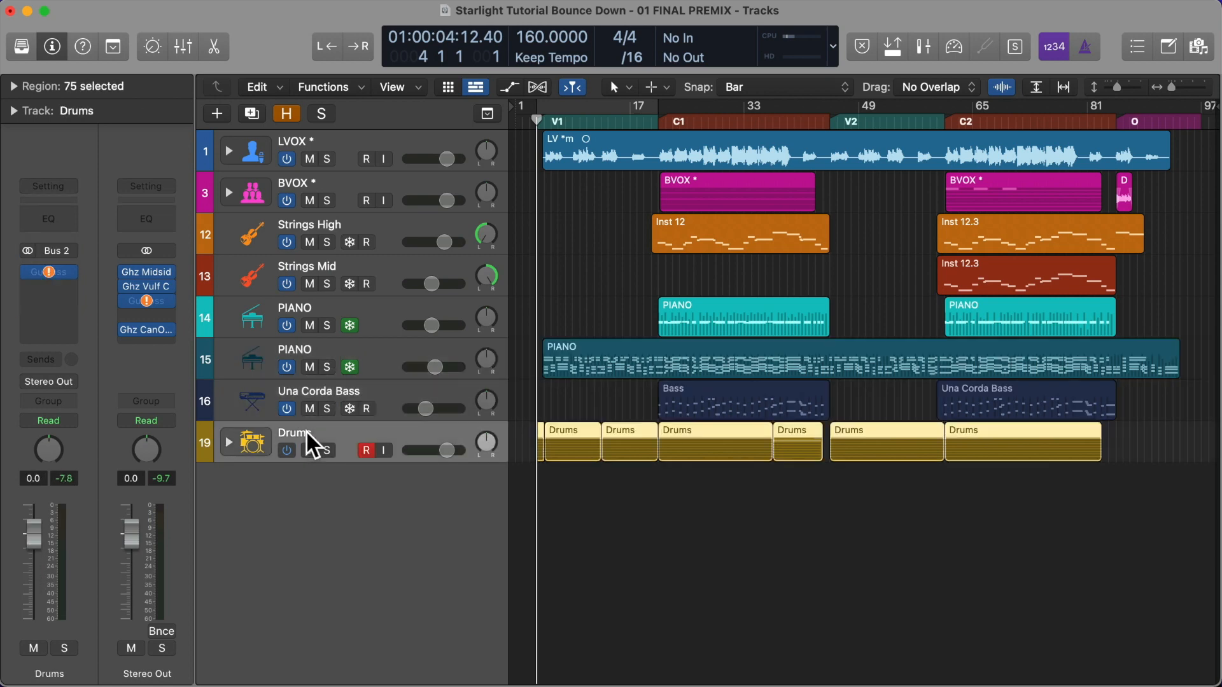
click(237, 406)
click(246, 363)
click(243, 313)
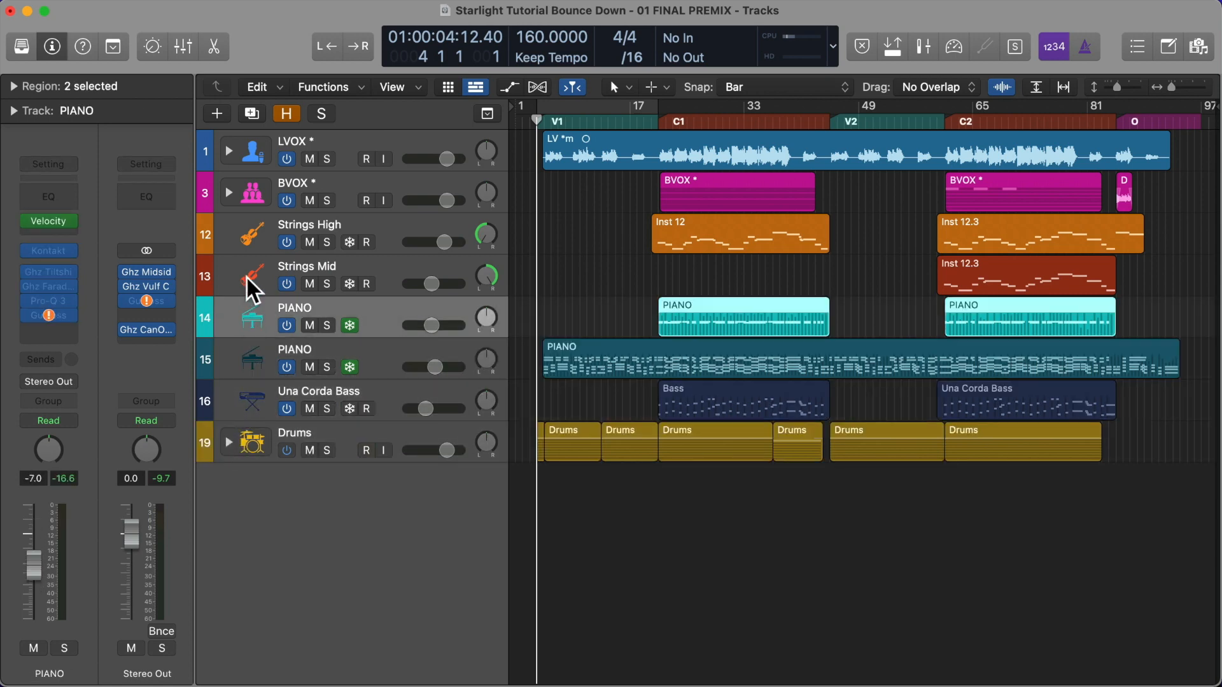
click(246, 276)
click(246, 232)
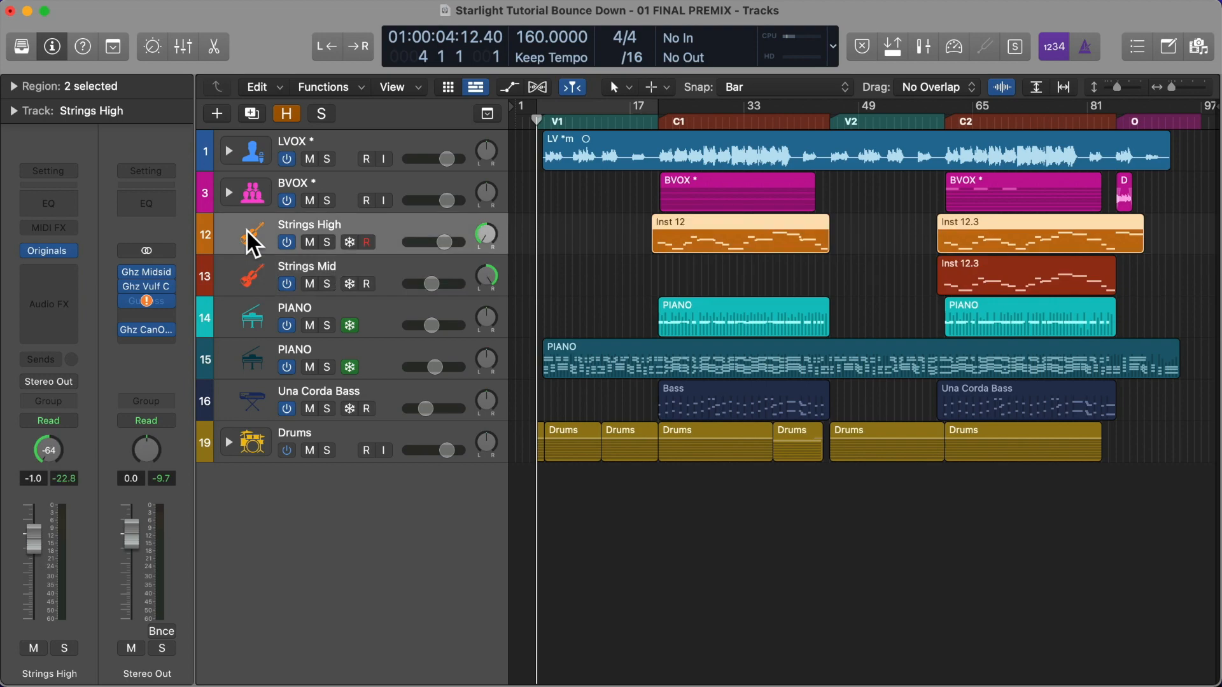
Expand the Drums stack, look through its individual drum and microphone tracks, and collapse it again
click(227, 443)
scroll(261, 511, down, 2)
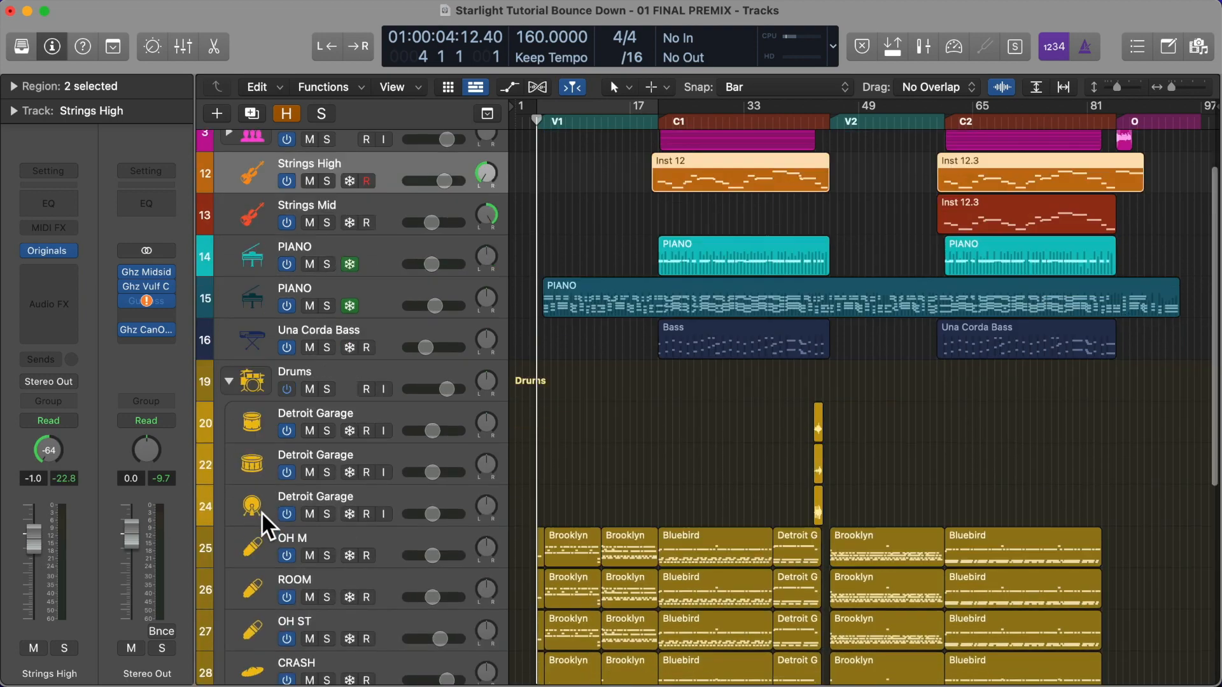
scroll(261, 512, down, 4)
scroll(261, 512, up, 7)
click(228, 440)
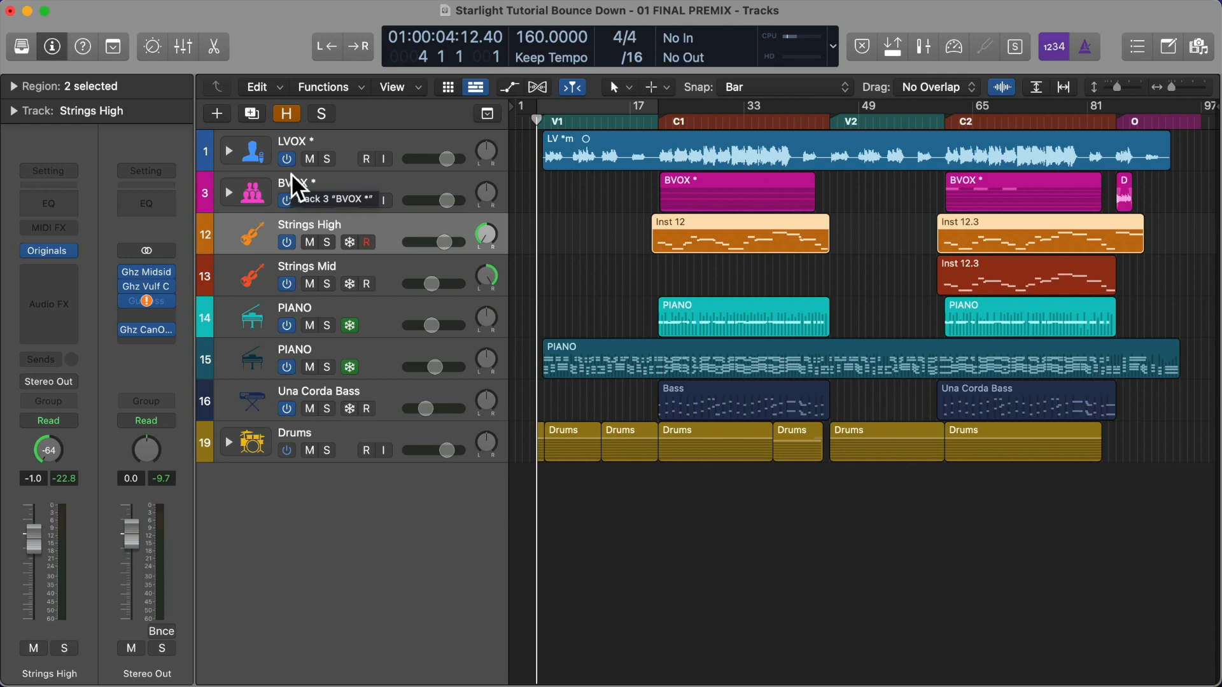
Review the channel strips of the two strings tracks, the upper PIANO track and the Una Corda Bass track
click(250, 274)
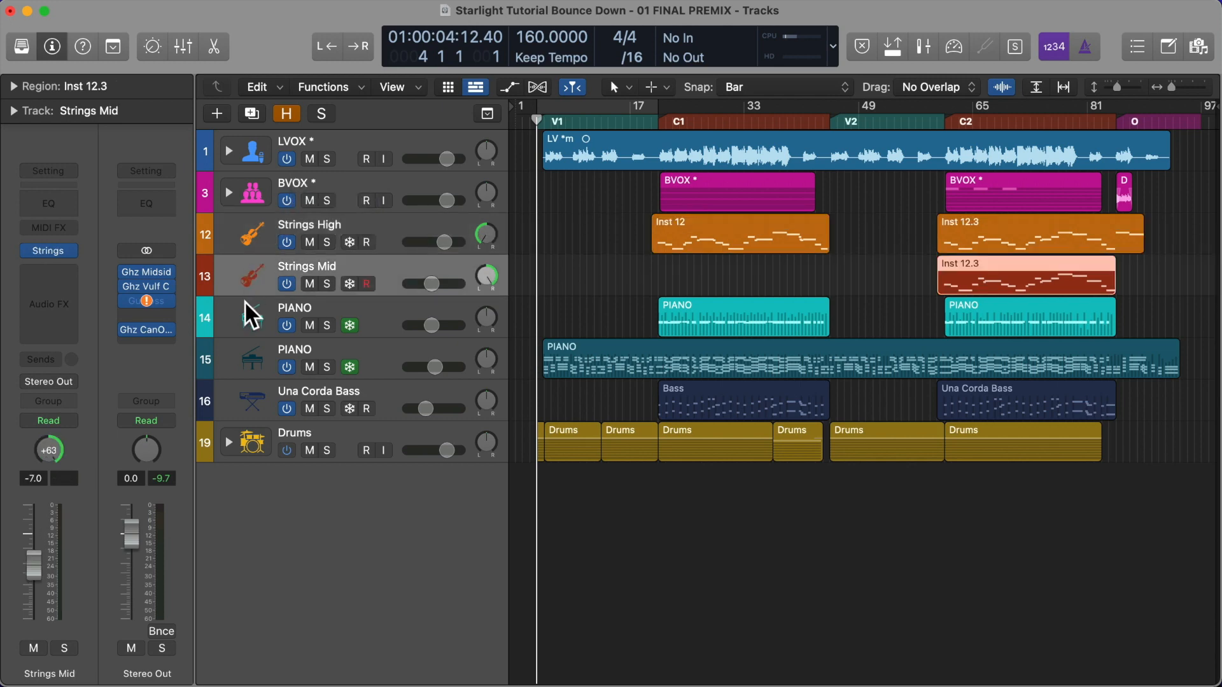
click(244, 313)
click(246, 285)
click(247, 236)
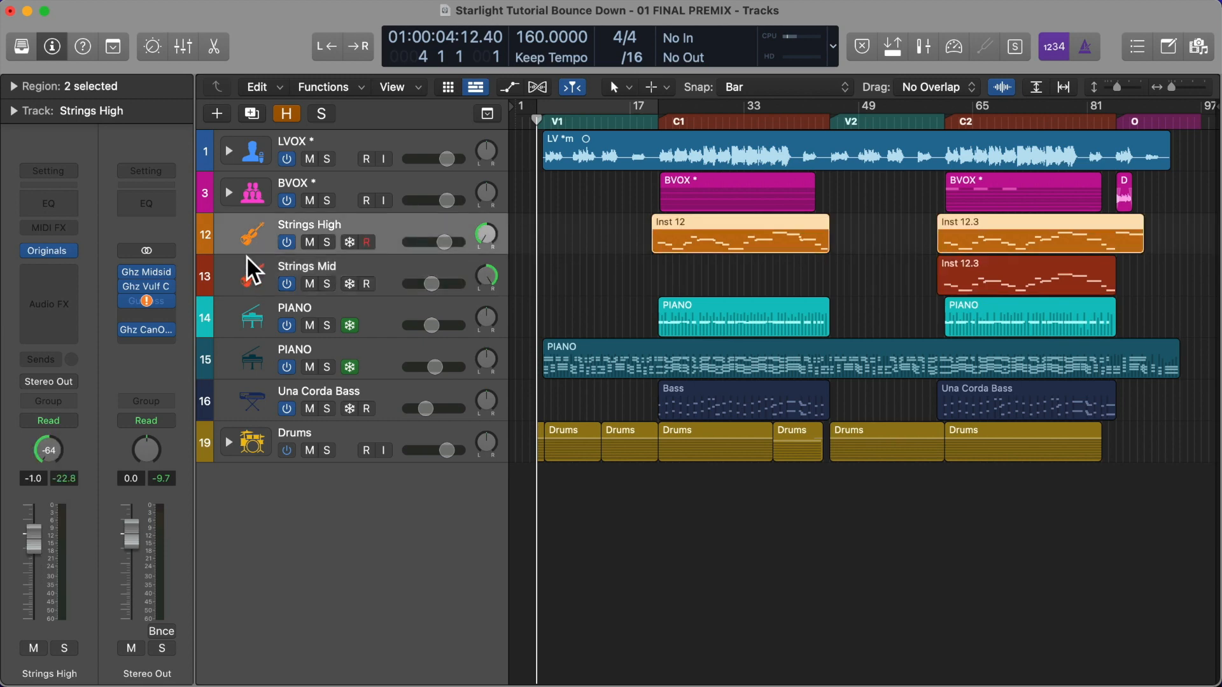
click(245, 280)
click(244, 315)
click(249, 401)
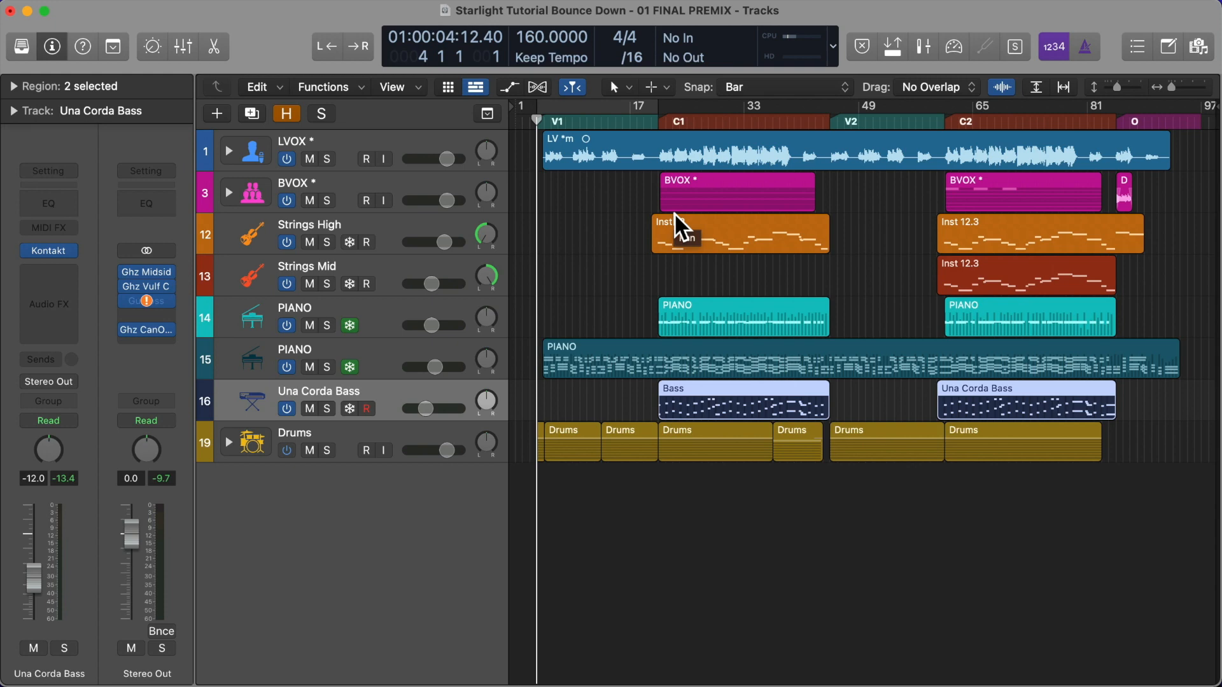
Review every top-level track from LVOX to Drums in order, and return through the vocal stacks to Strings High
click(288, 140)
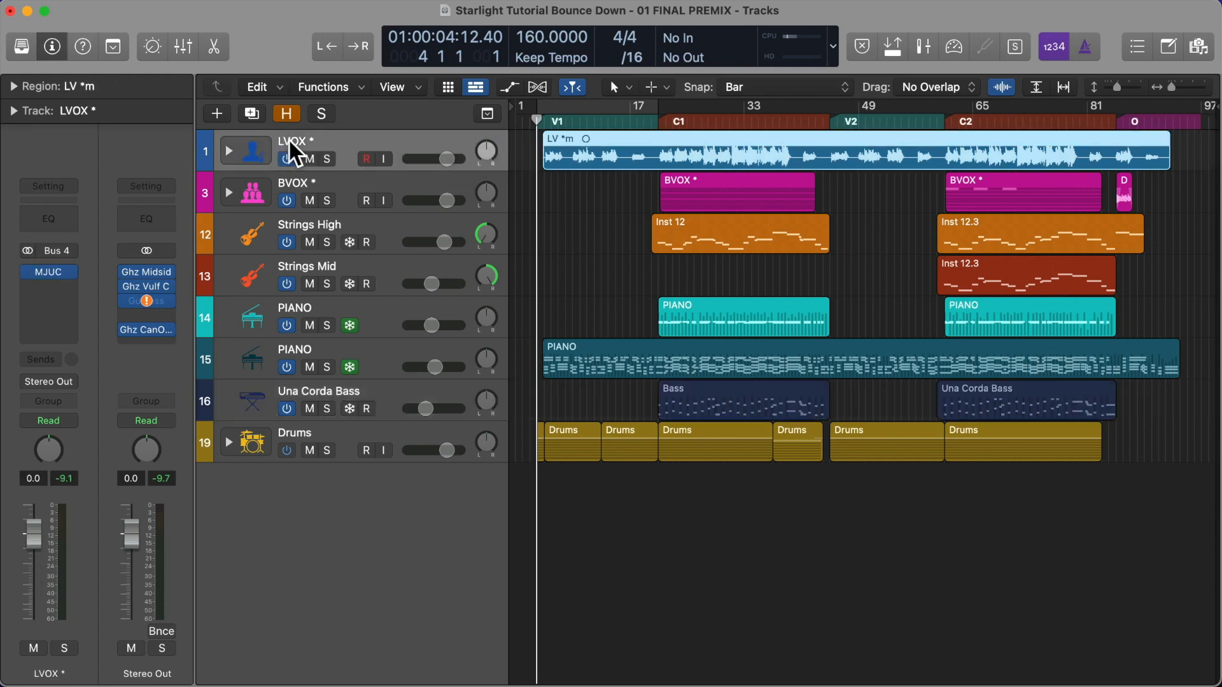
click(285, 186)
click(249, 237)
click(246, 275)
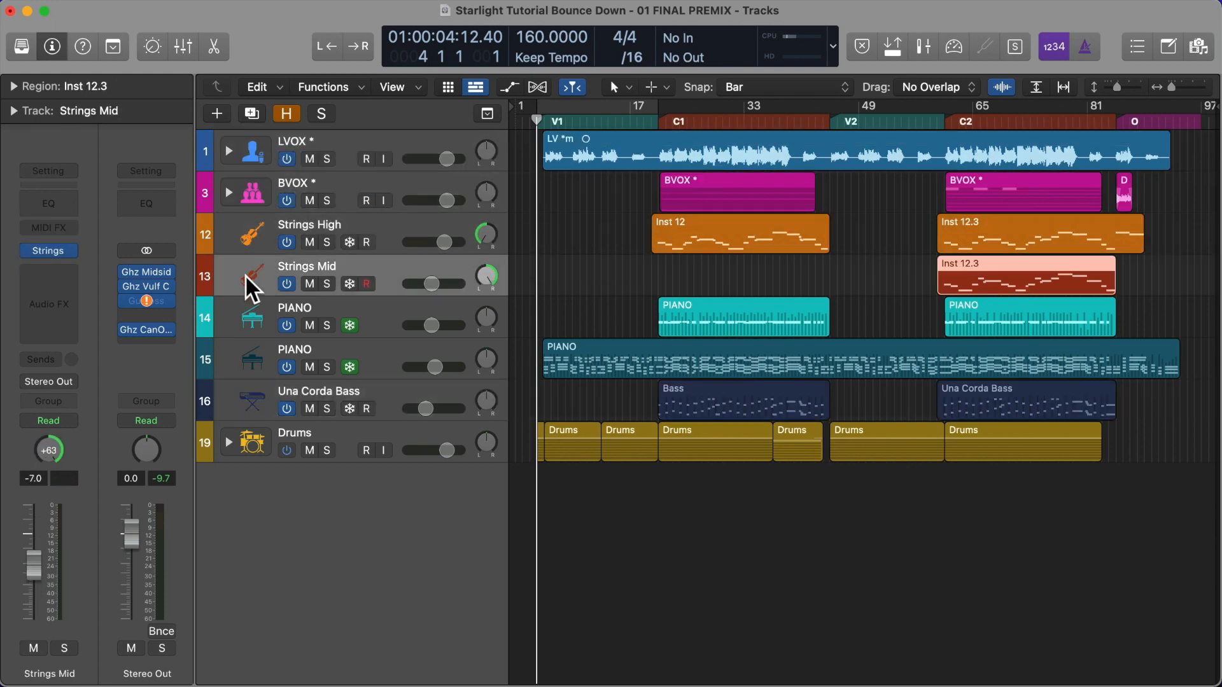
click(245, 323)
click(244, 362)
click(246, 394)
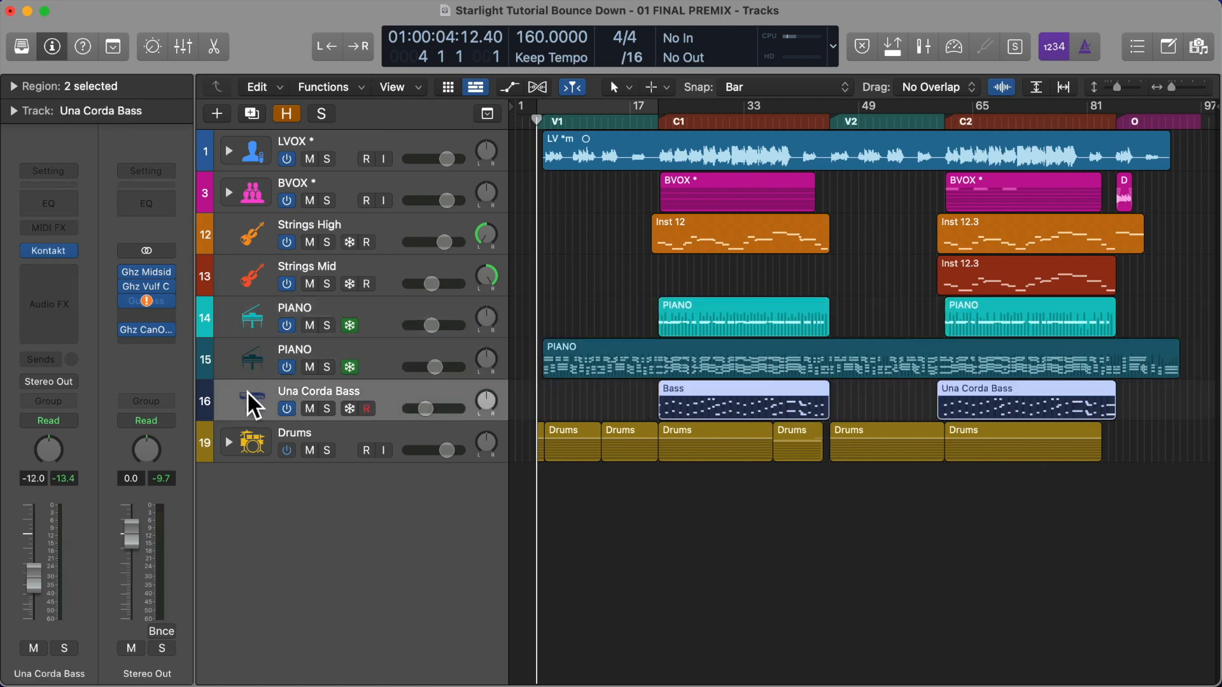
click(292, 429)
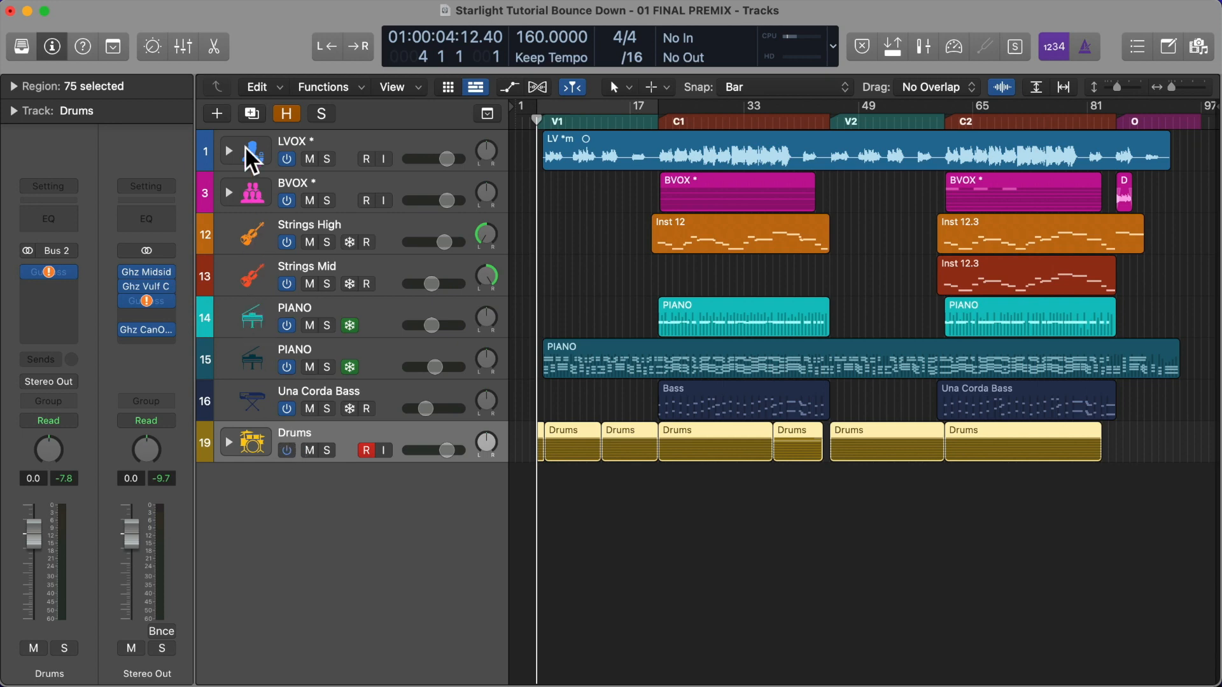
click(292, 142)
click(296, 179)
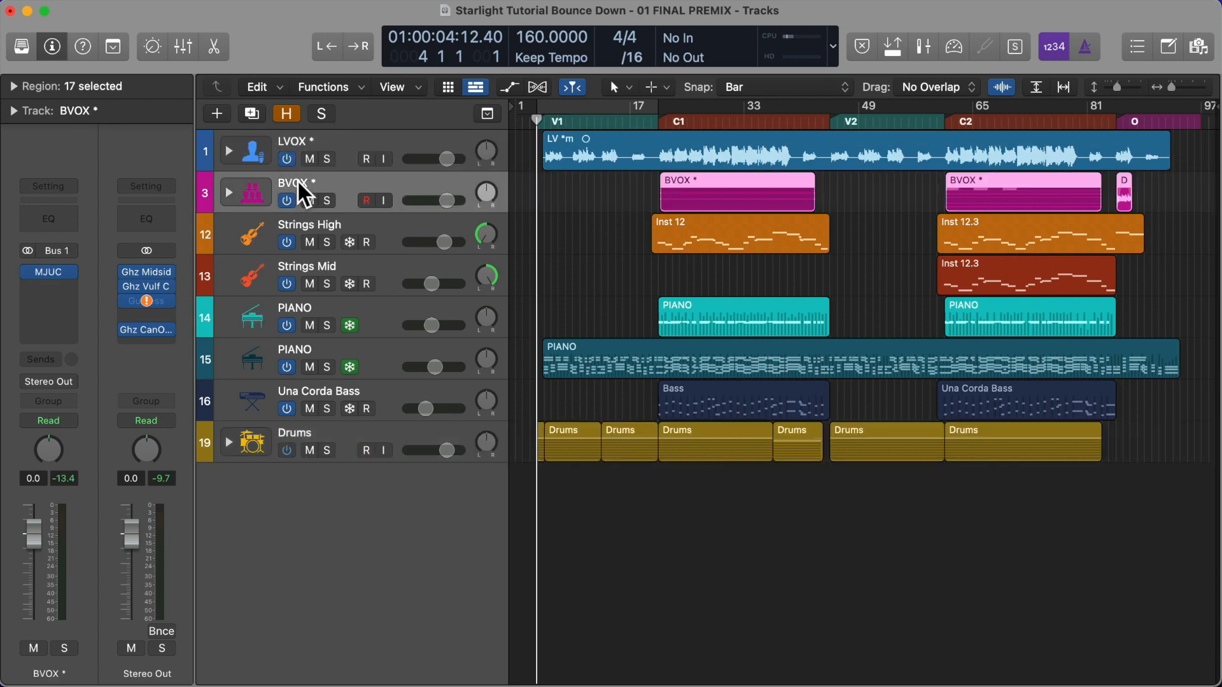
click(262, 231)
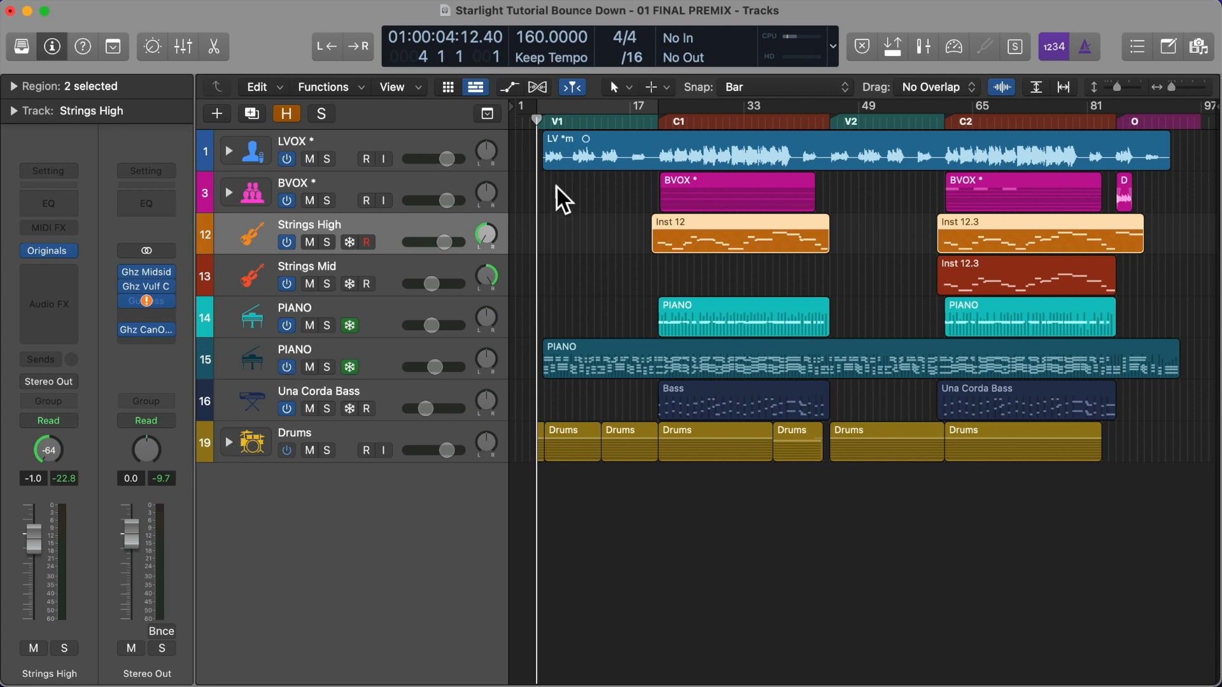
Play the song from the first verse, skipping ahead marker by marker to the second chorus, C2
key(space)
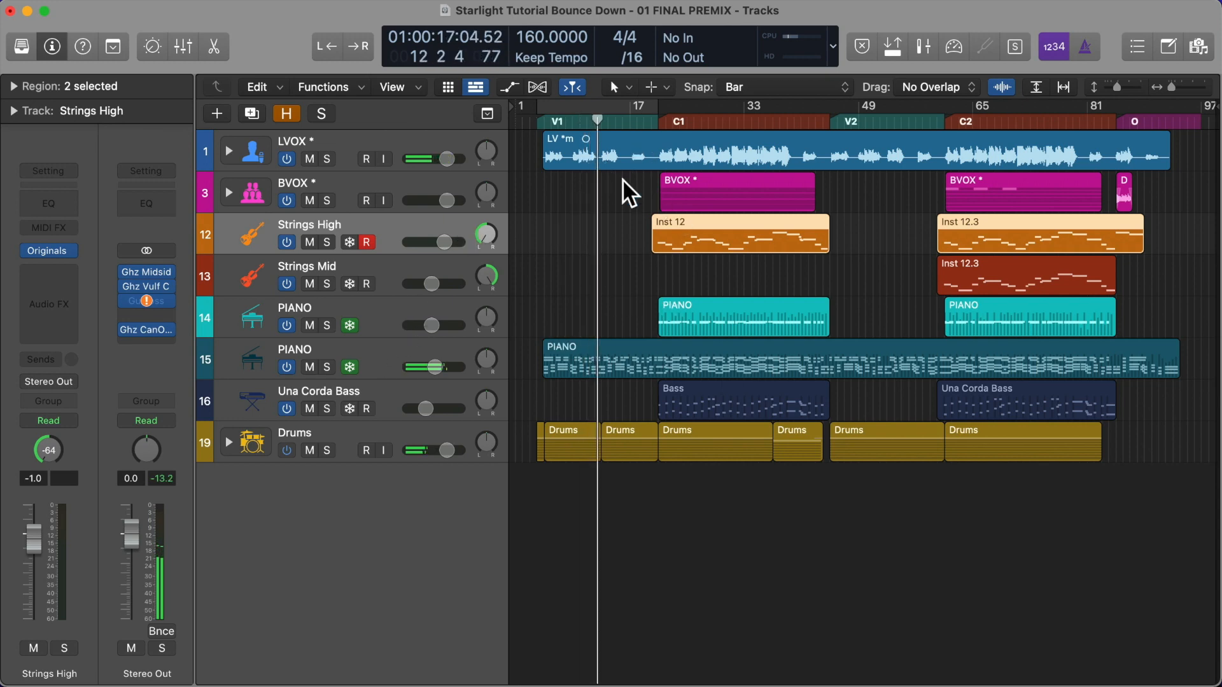
key(alt+period)
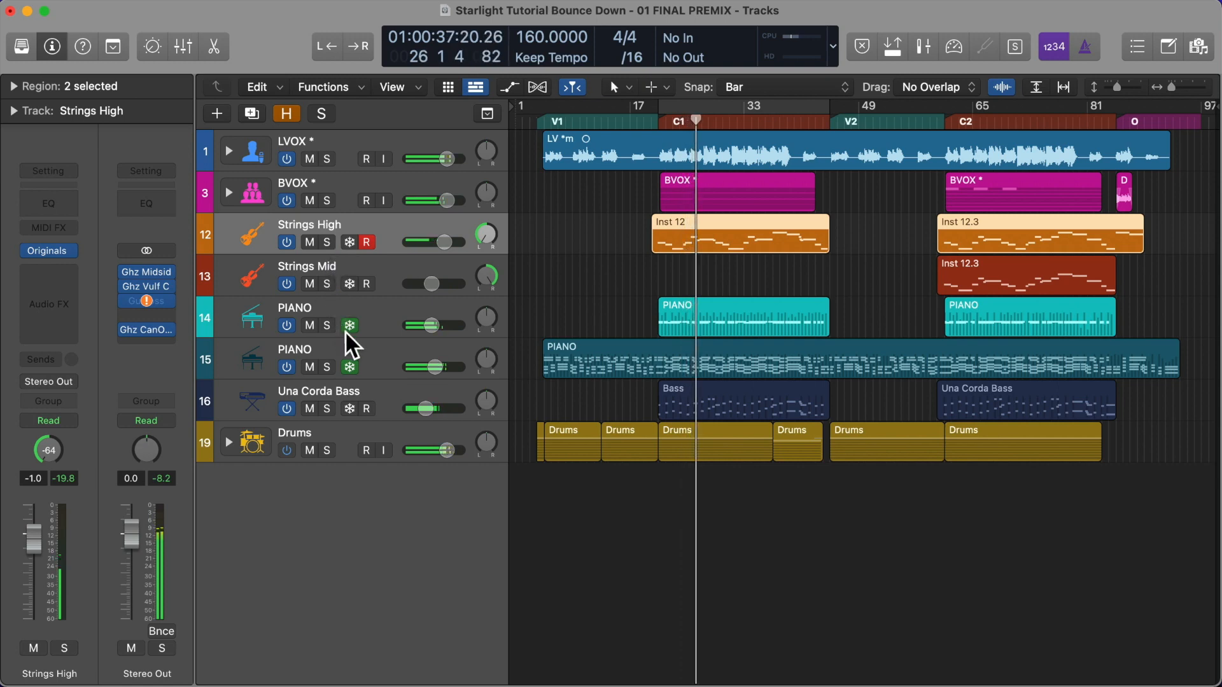
key(alt+period)
key(alt+period)
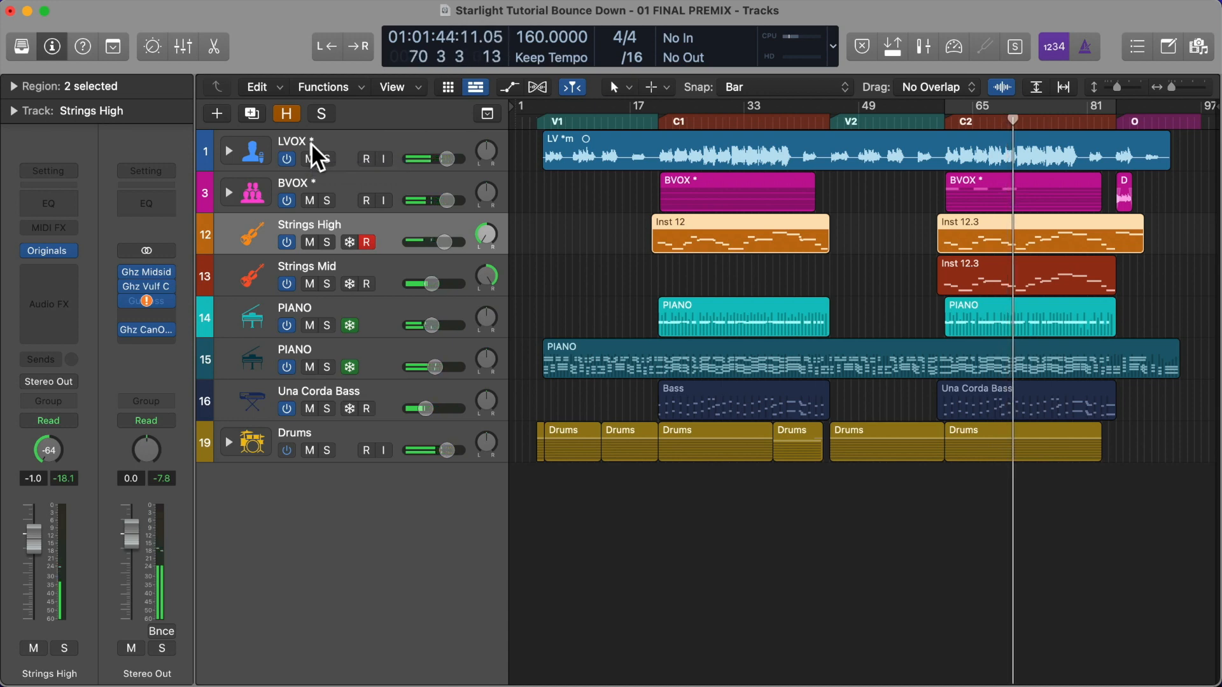
Review the strings, piano and Una Corda Bass tracks again, and finish on the Drums stack
click(240, 273)
click(239, 322)
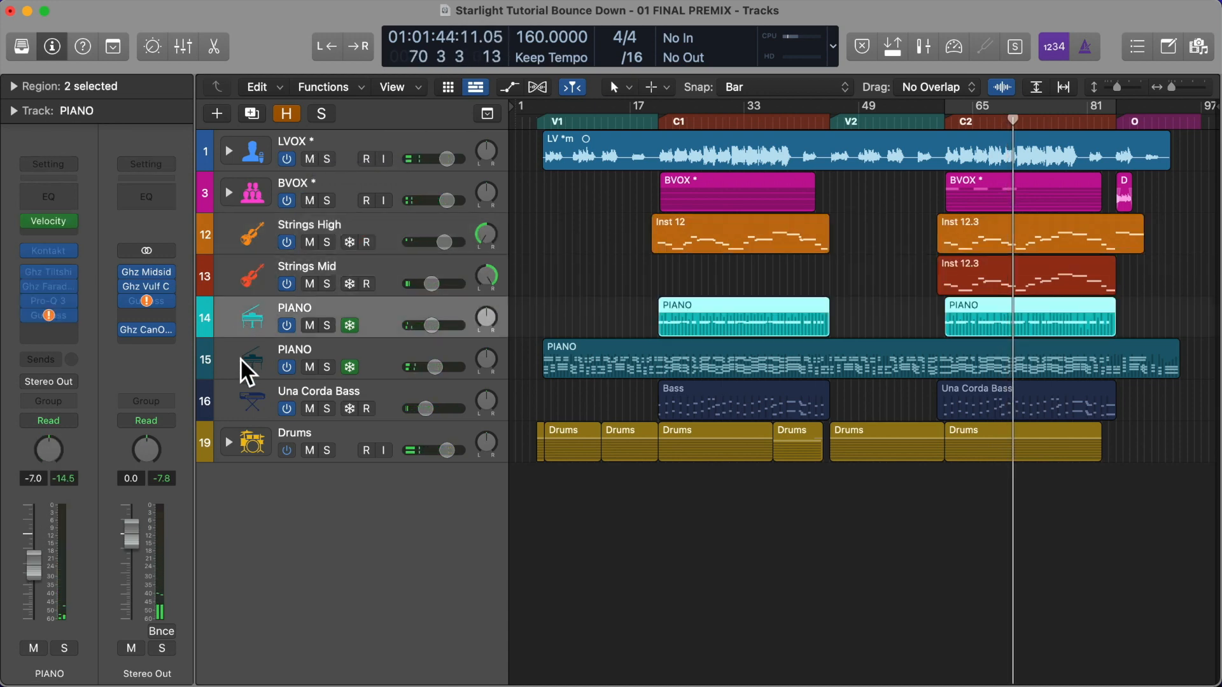
click(239, 353)
click(245, 387)
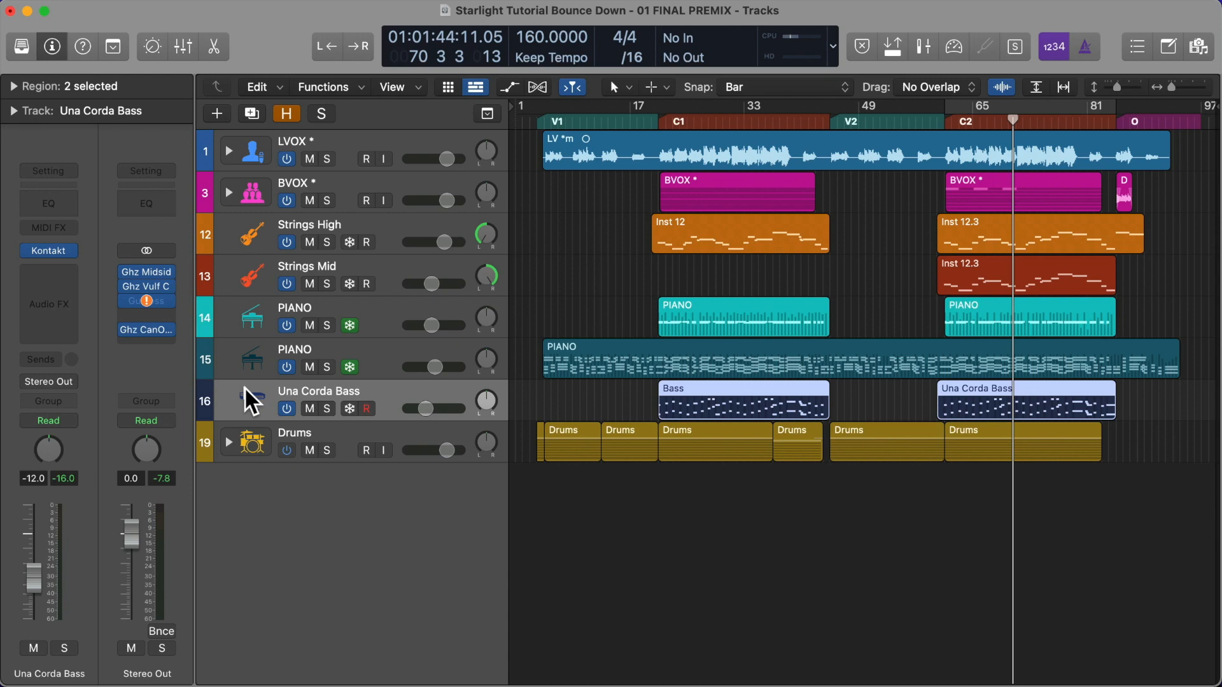
click(258, 232)
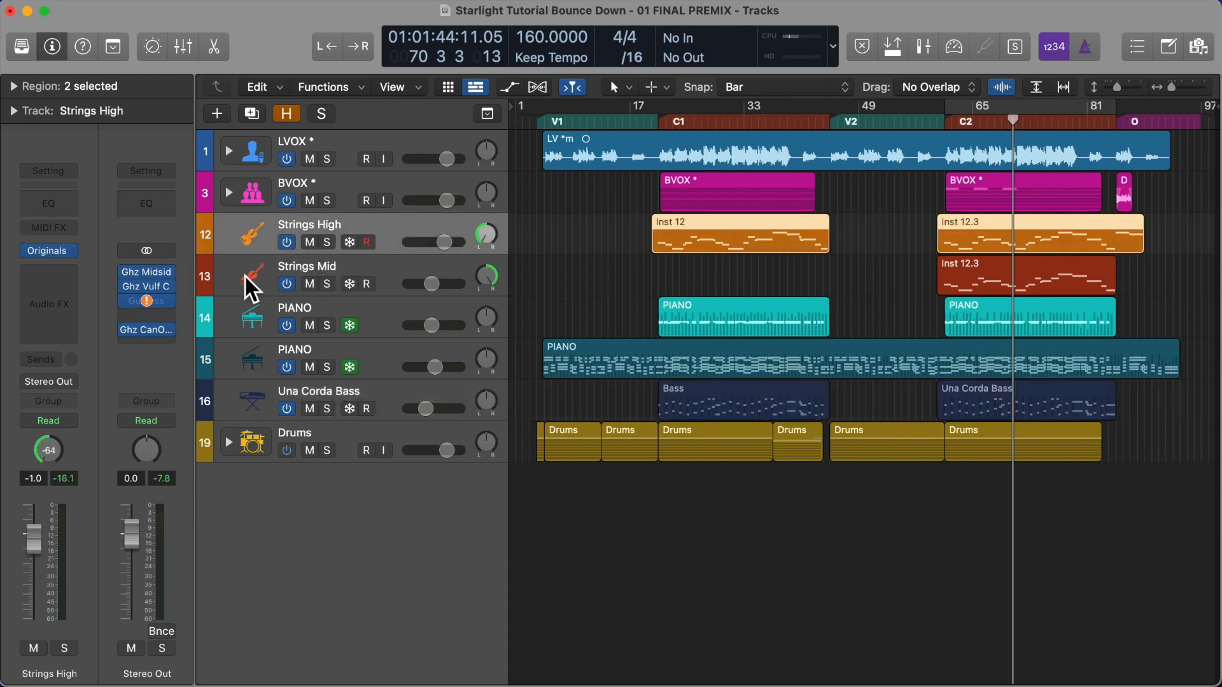
click(244, 276)
click(246, 239)
click(239, 280)
click(238, 317)
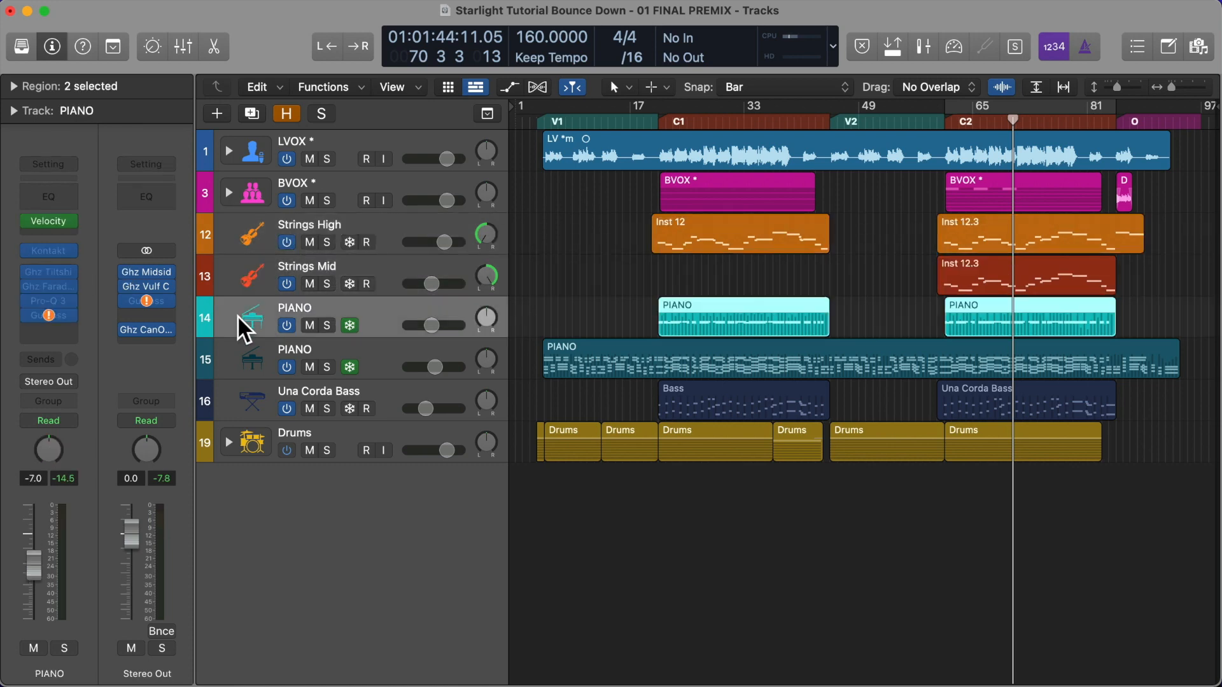
click(237, 348)
click(246, 393)
click(296, 428)
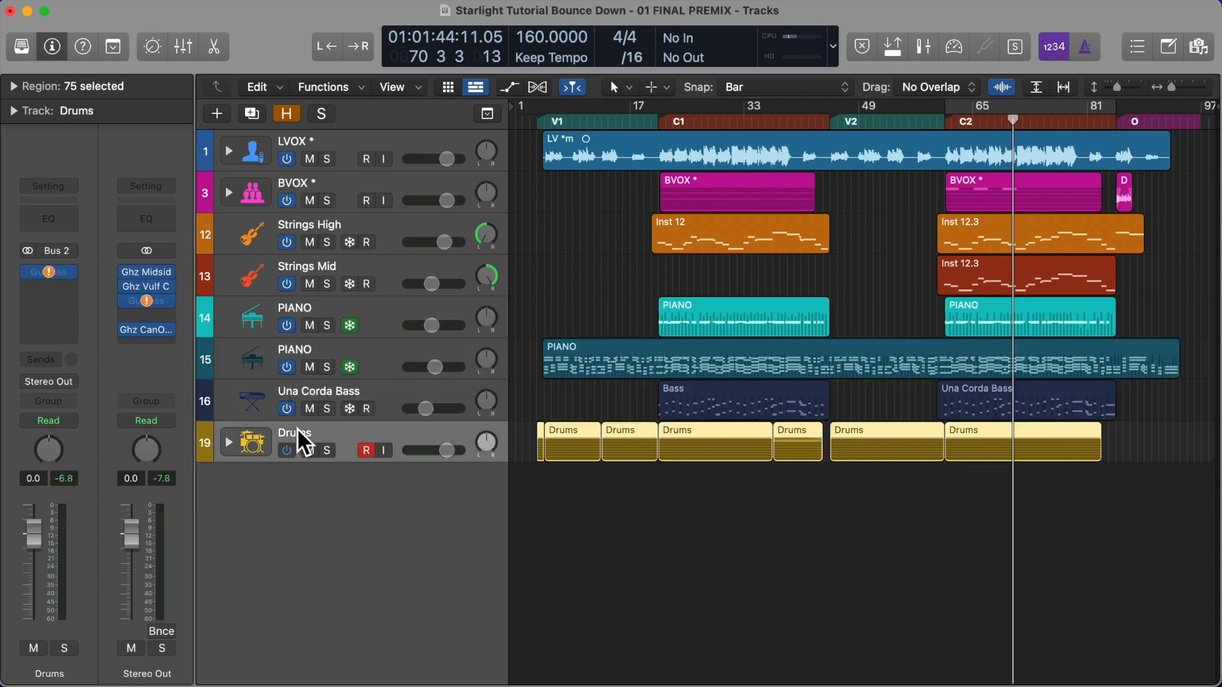
Expand the LVOX stack and select the LV track inside it
click(301, 141)
click(230, 148)
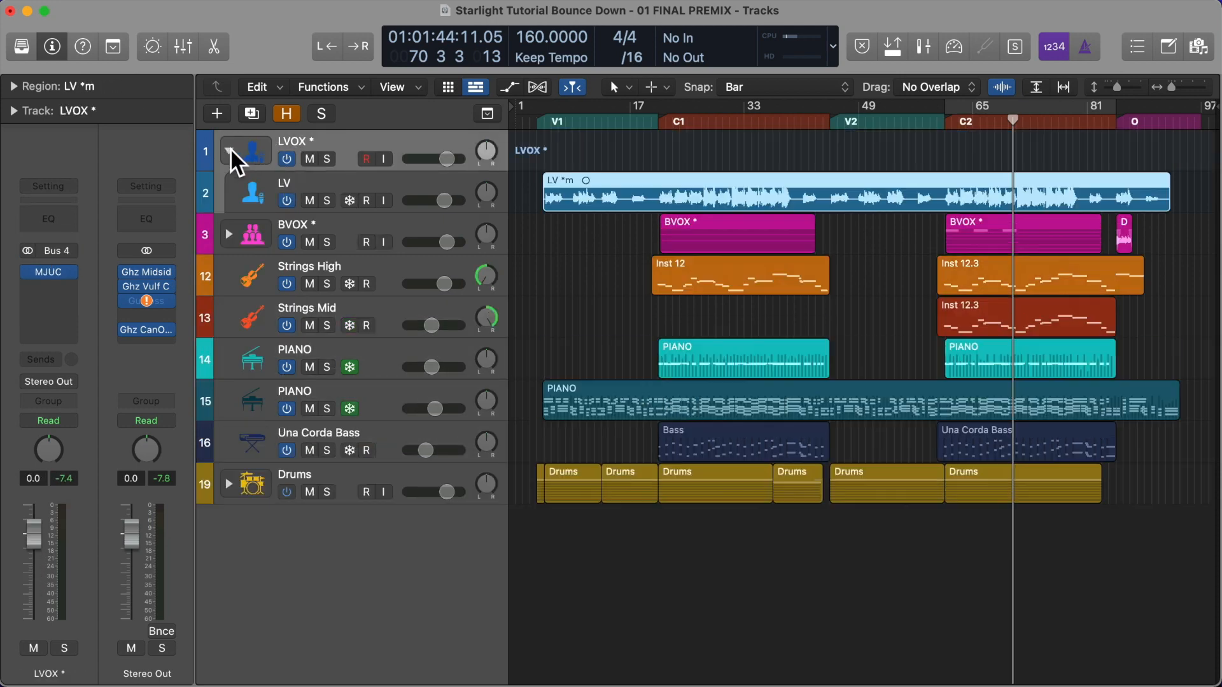
click(231, 148)
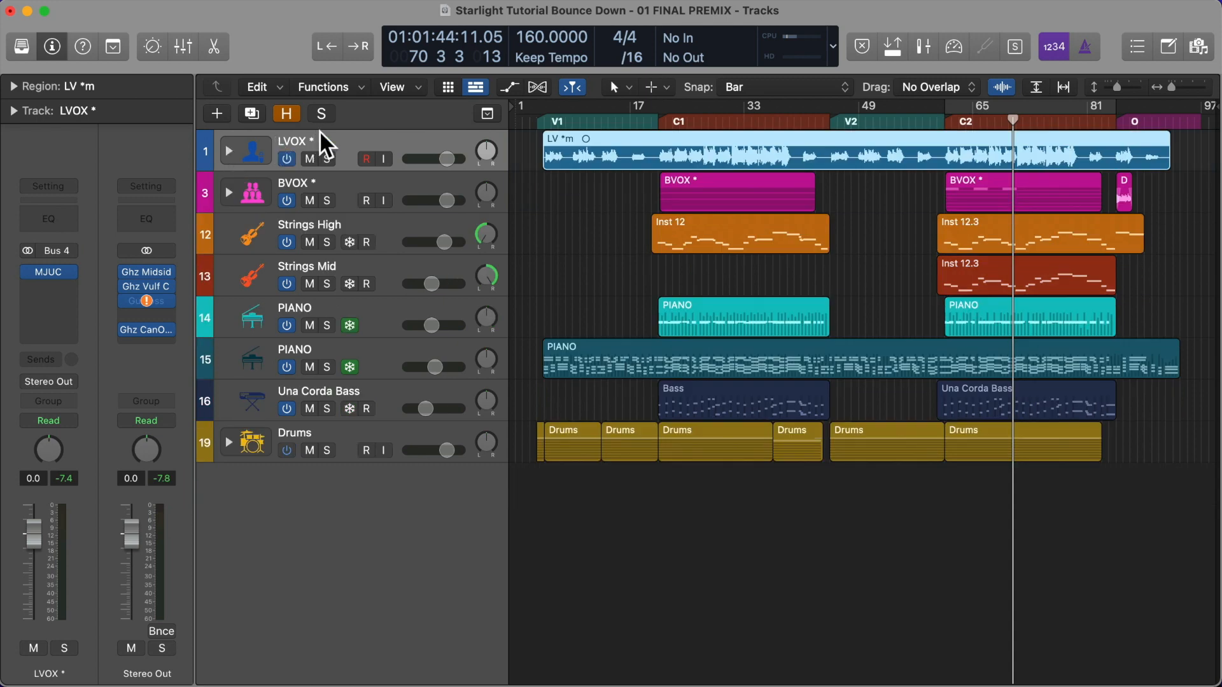
click(228, 151)
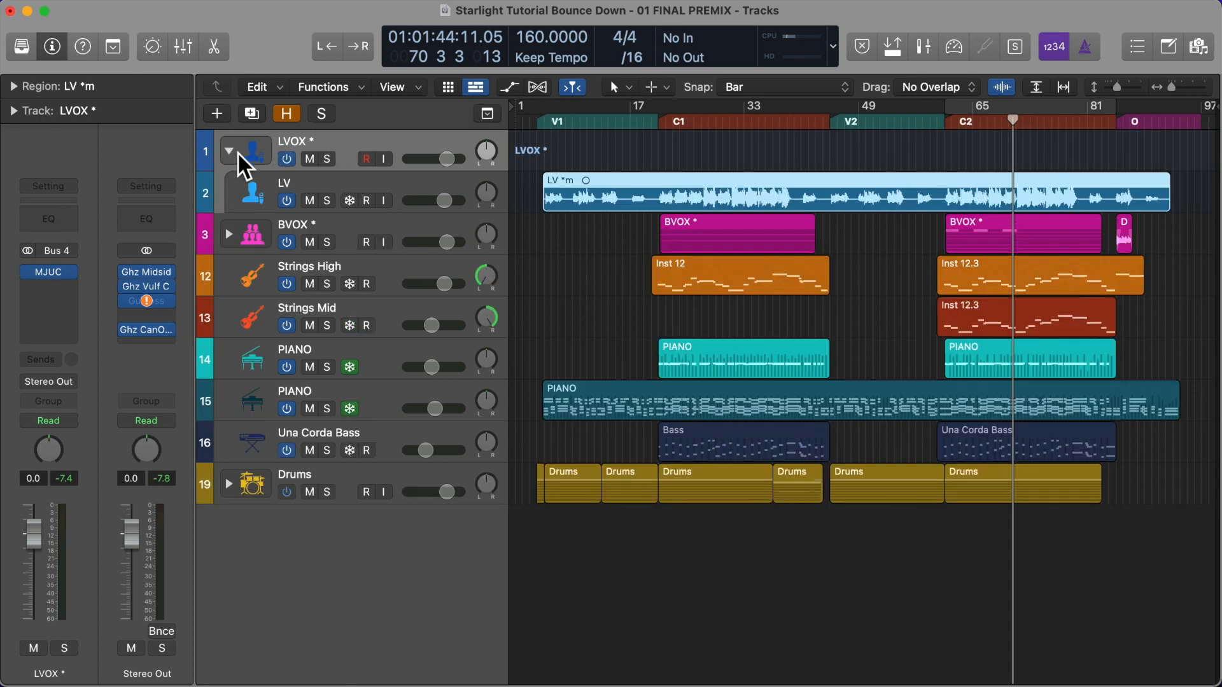
click(378, 178)
Move the playhead to the start of the C1 marker at bar 21 and zoom the timeline in there
key(alt+comma)
key(alt+comma)
key(alt+comma)
key(alt+comma)
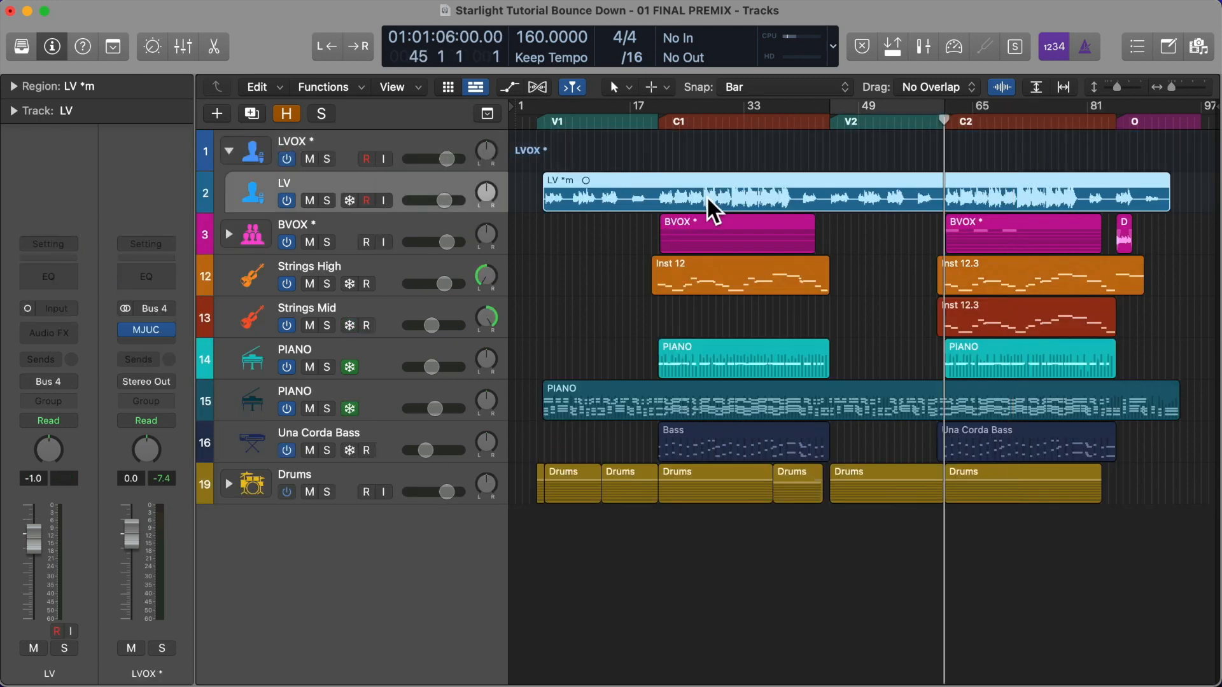
key(alt+period)
scroll(665, 176, up, 10)
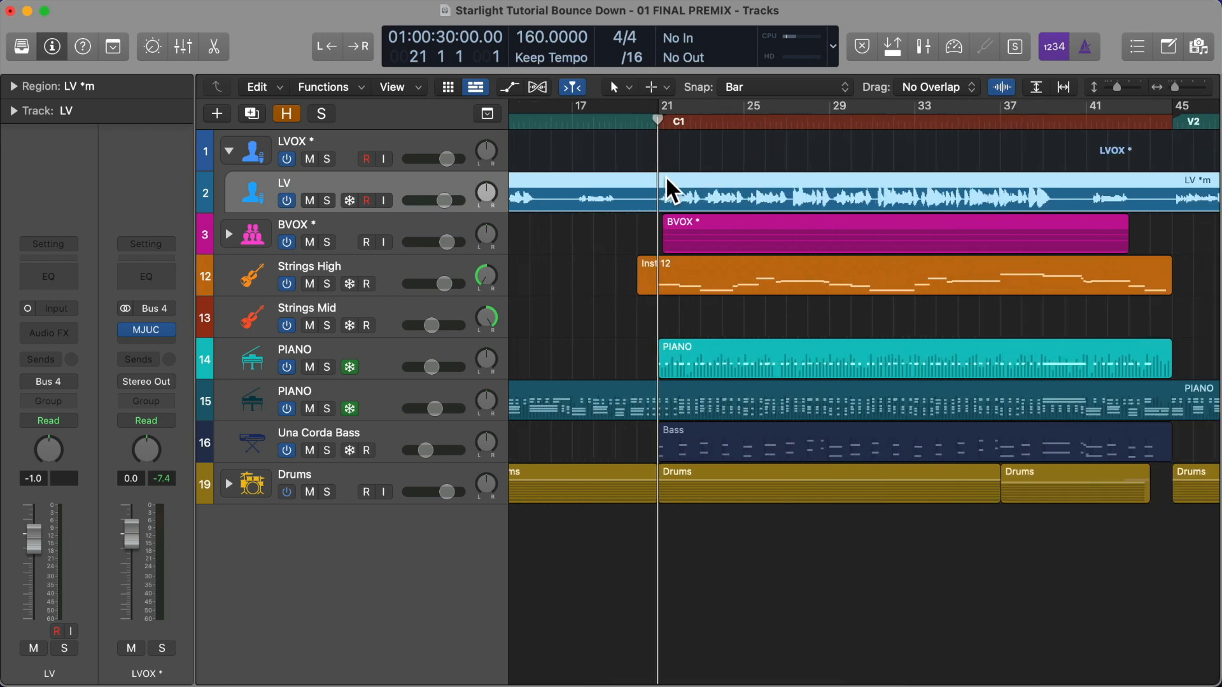
Split the LV lead vocal region at bar 20, one bar before the C1 marker
click(579, 116)
key(super+b)
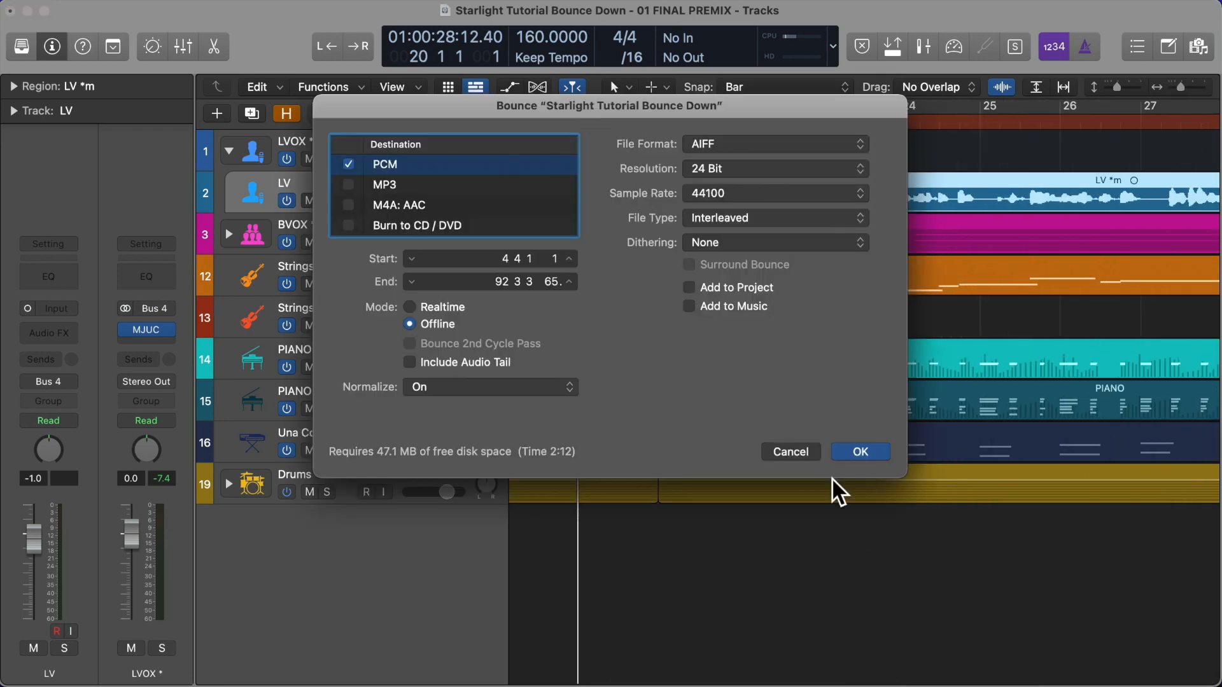
click(792, 452)
scroll(827, 401, down, 10)
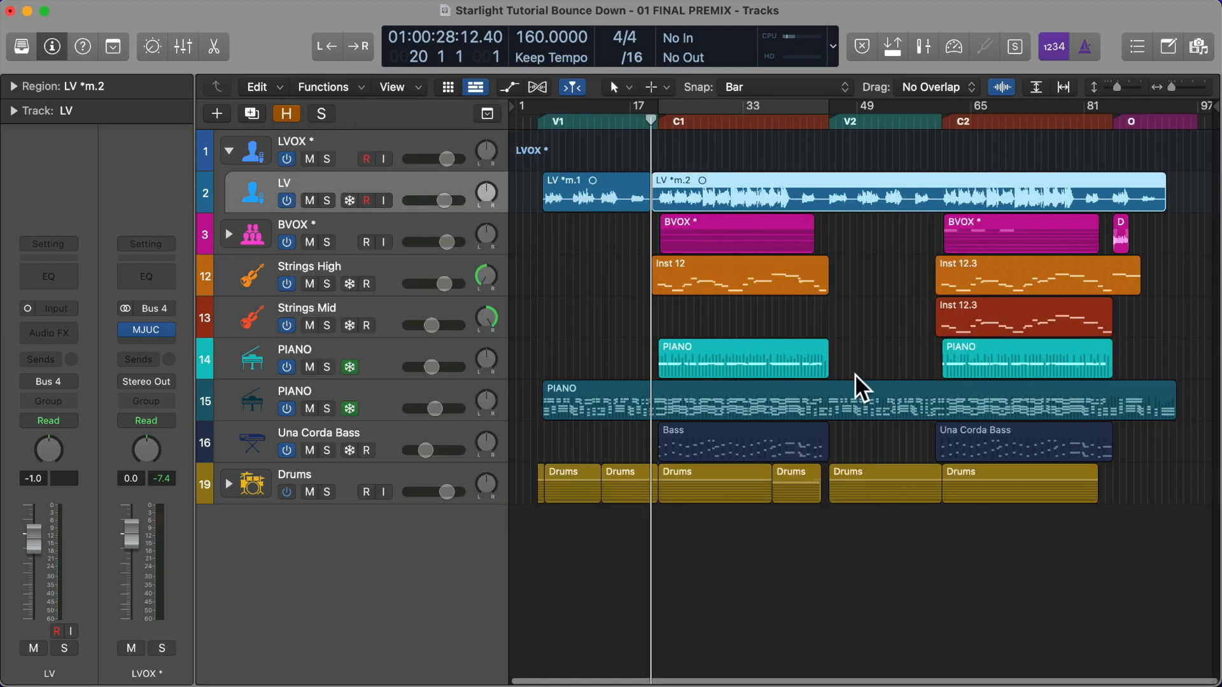
Split the lead vocal region at bar 44, one bar before the V2 marker
key(alt+period)
key(alt+period)
key(alt+period)
key(alt+comma)
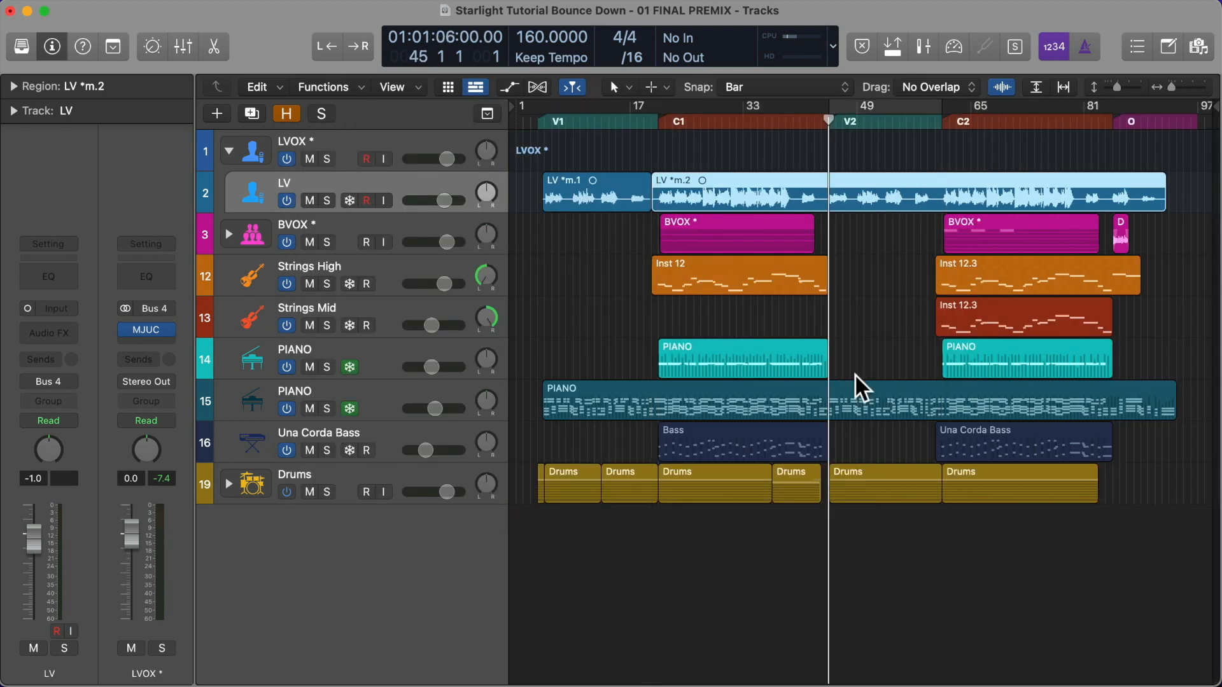
scroll(854, 375, up, 10)
click(746, 125)
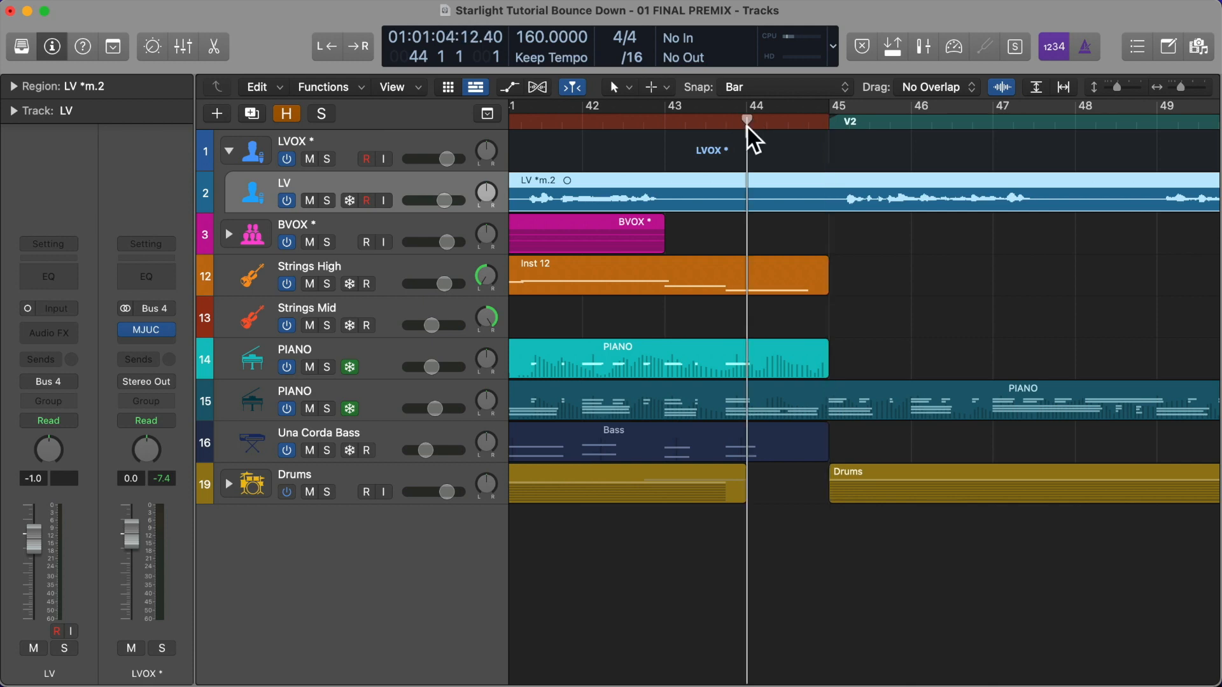
key(super+t)
Split the lead vocal region at bar 60, one bar before the C2 marker
scroll(824, 189, down, 10)
key(alt+period)
key(alt+period)
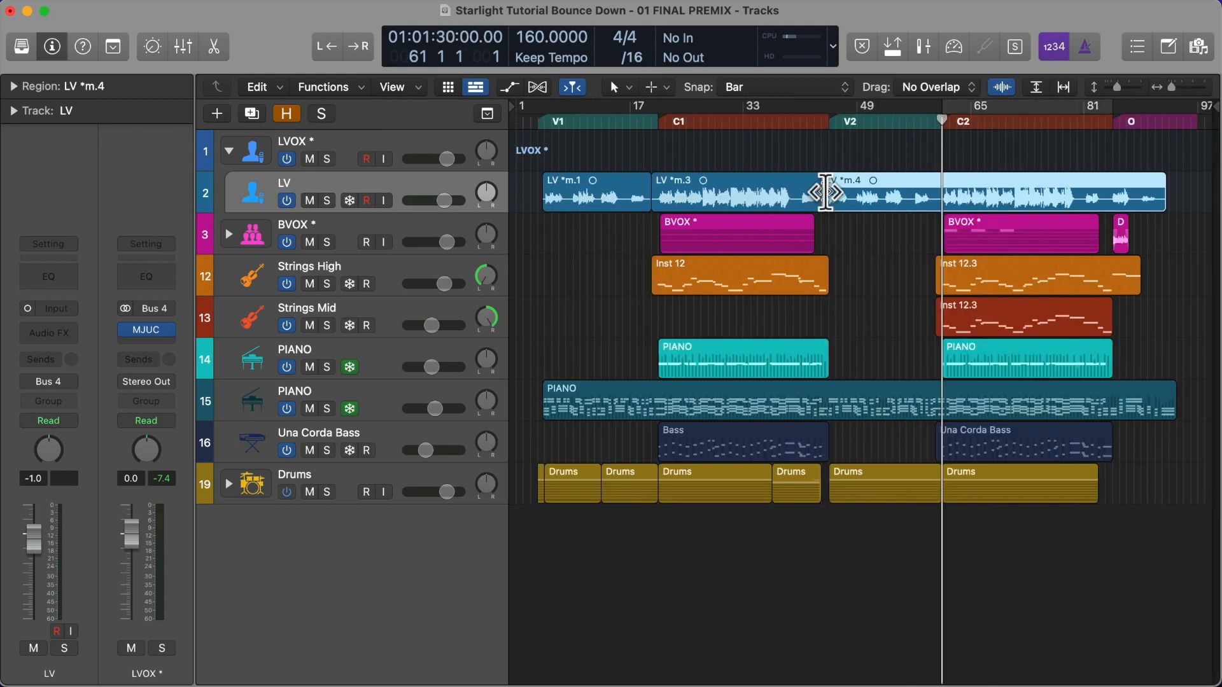
scroll(826, 192, up, 4)
scroll(825, 191, up, 3)
click(898, 121)
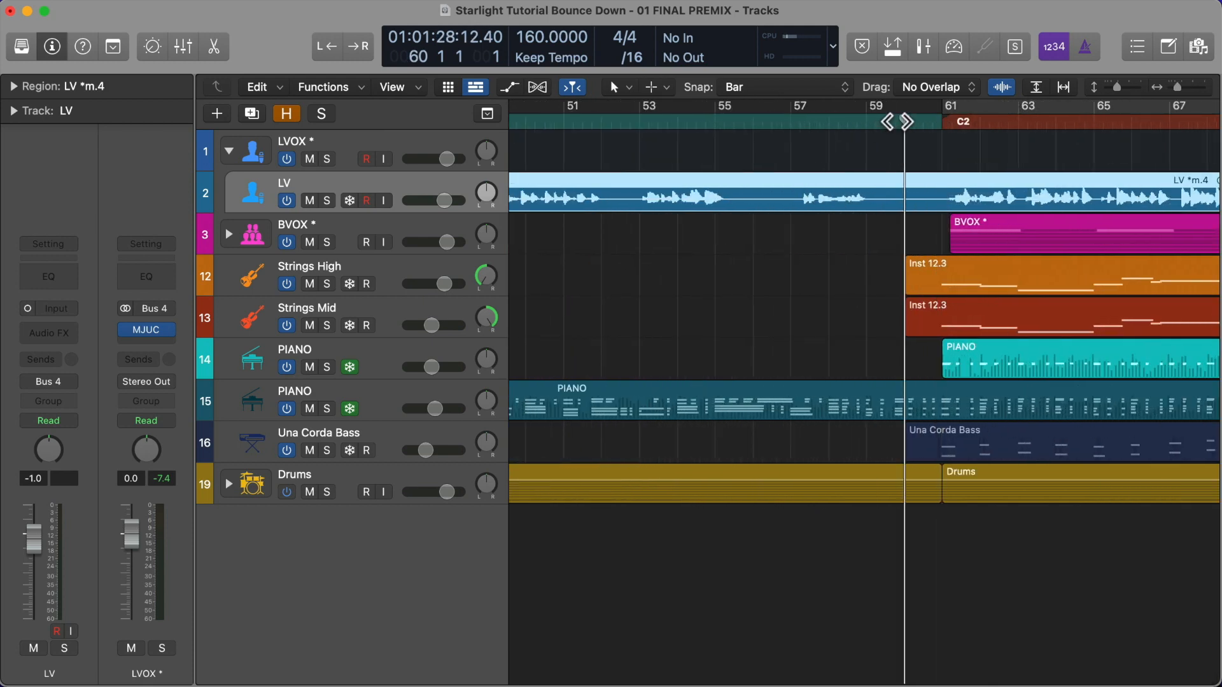
key(super+t)
Split the lead vocal region at bar 84, one bar before the outro marker O
scroll(910, 197, down, 8)
key(alt+period)
key(alt+period)
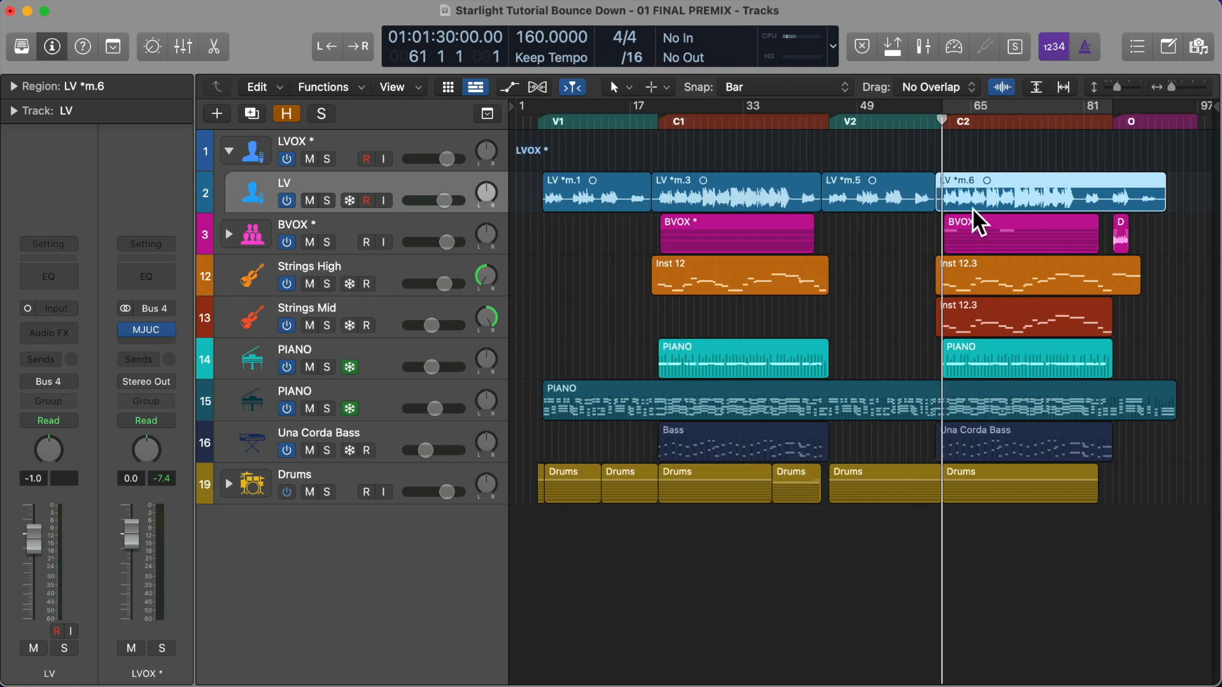
scroll(972, 207, up, 5)
click(1059, 100)
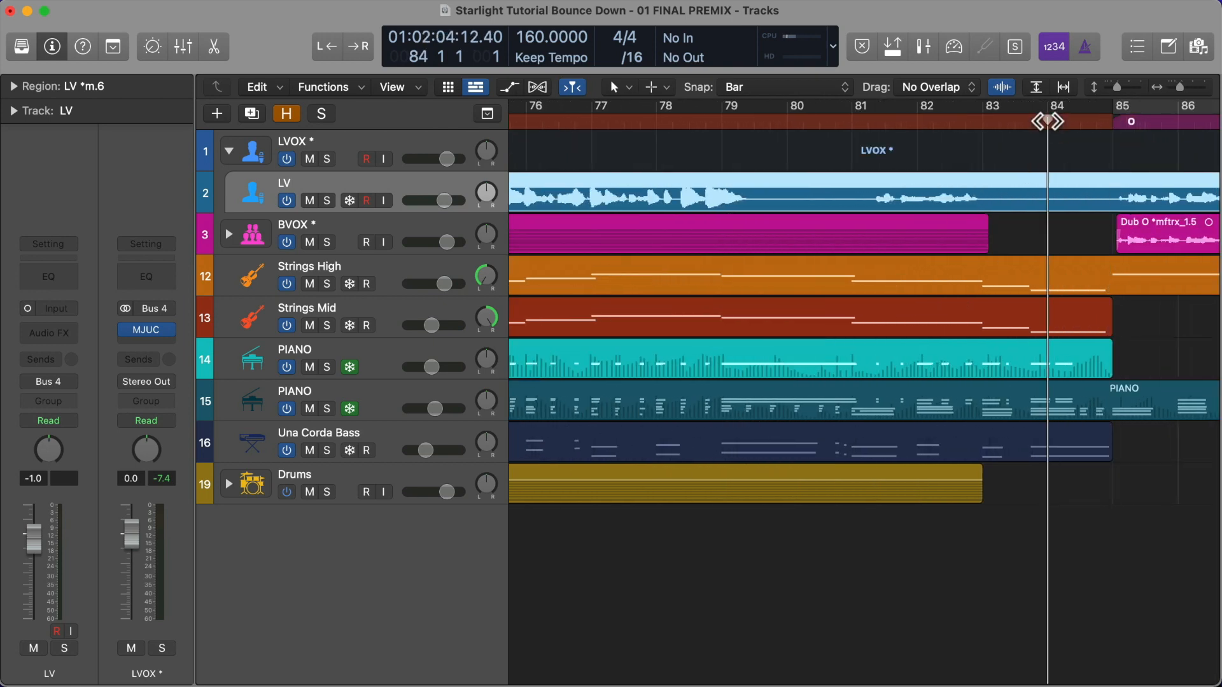
key(super+t)
scroll(990, 321, down, 8)
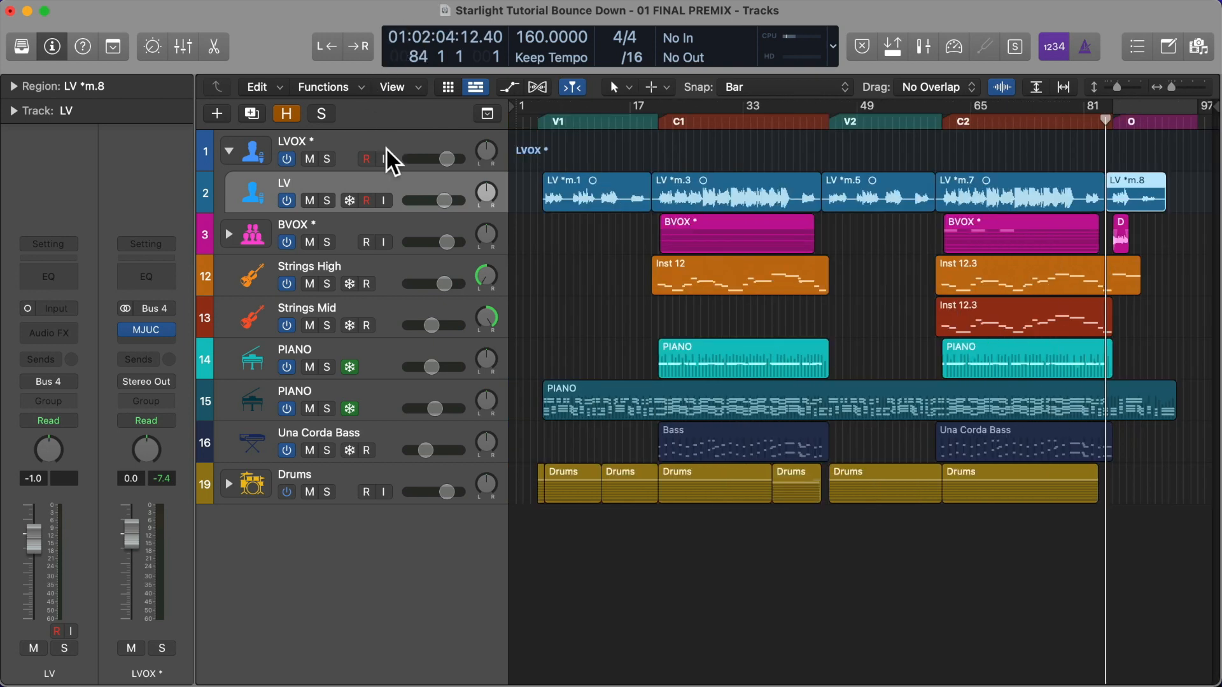
Create two duplicates of the LV track, with the same settings, inside the LVOX stack
click(402, 180)
key(super+d)
key(super+d)
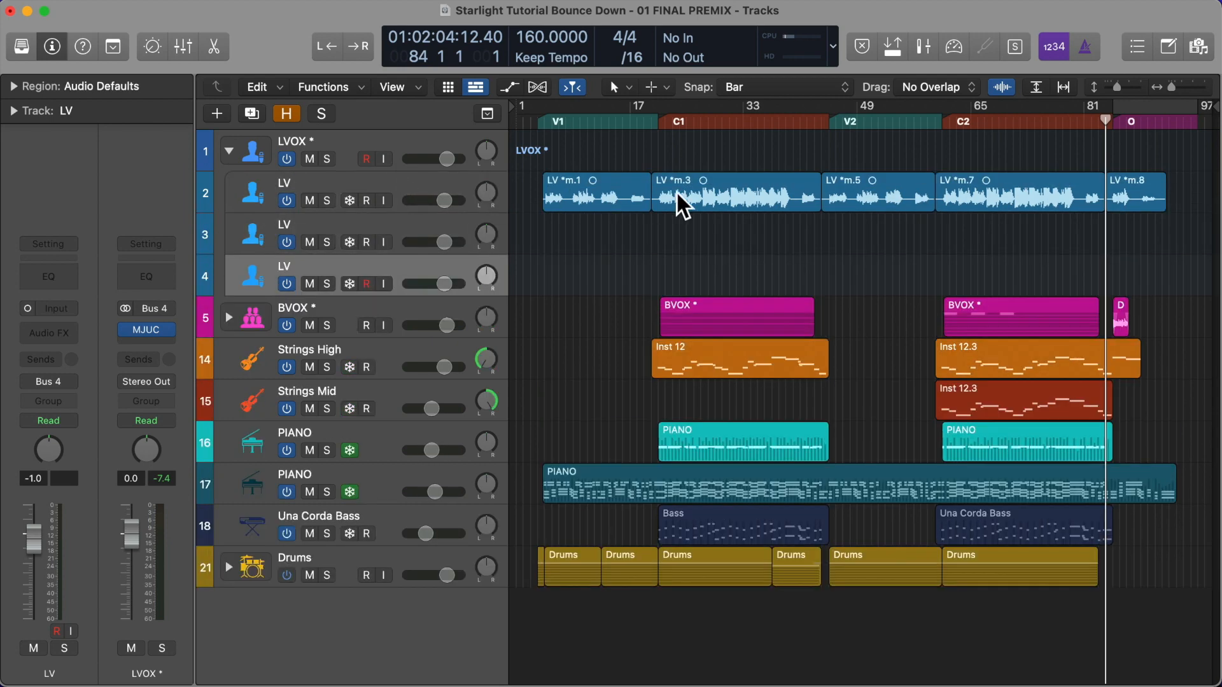
Move the C1 and C2 vocal regions to the first duplicate LV track and the outro region to the second, keeping their timeline positions
click(732, 197)
click(783, 81)
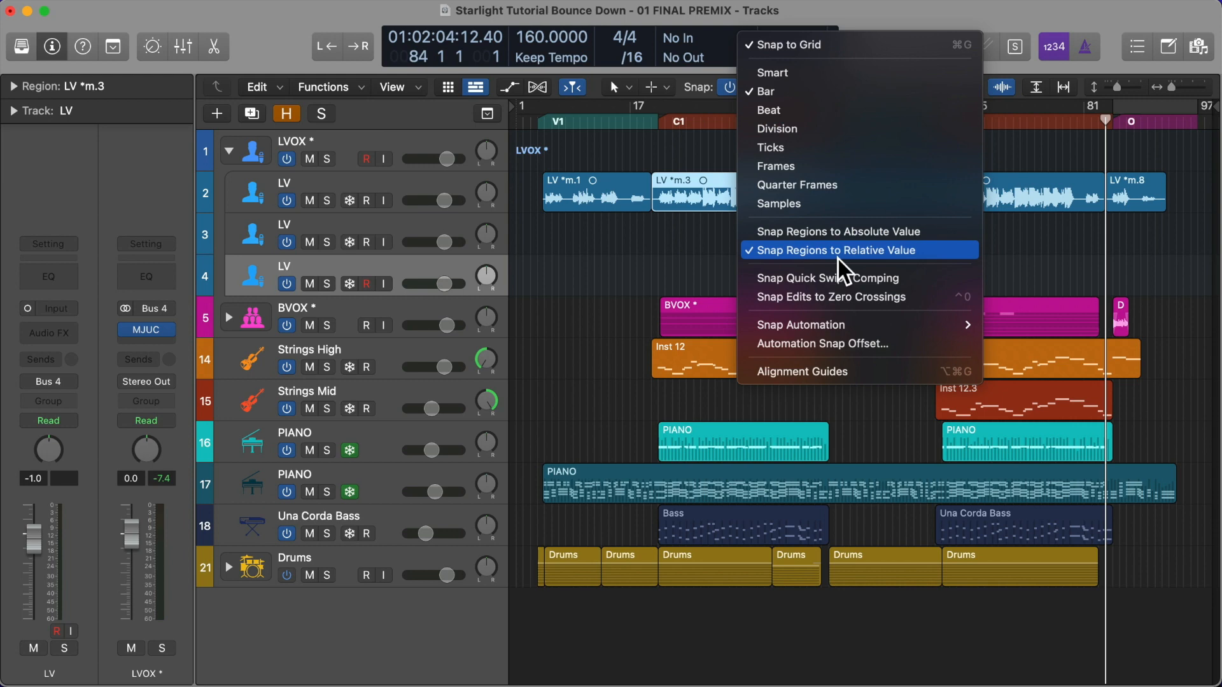
click(710, 192)
drag(710, 192, 713, 239)
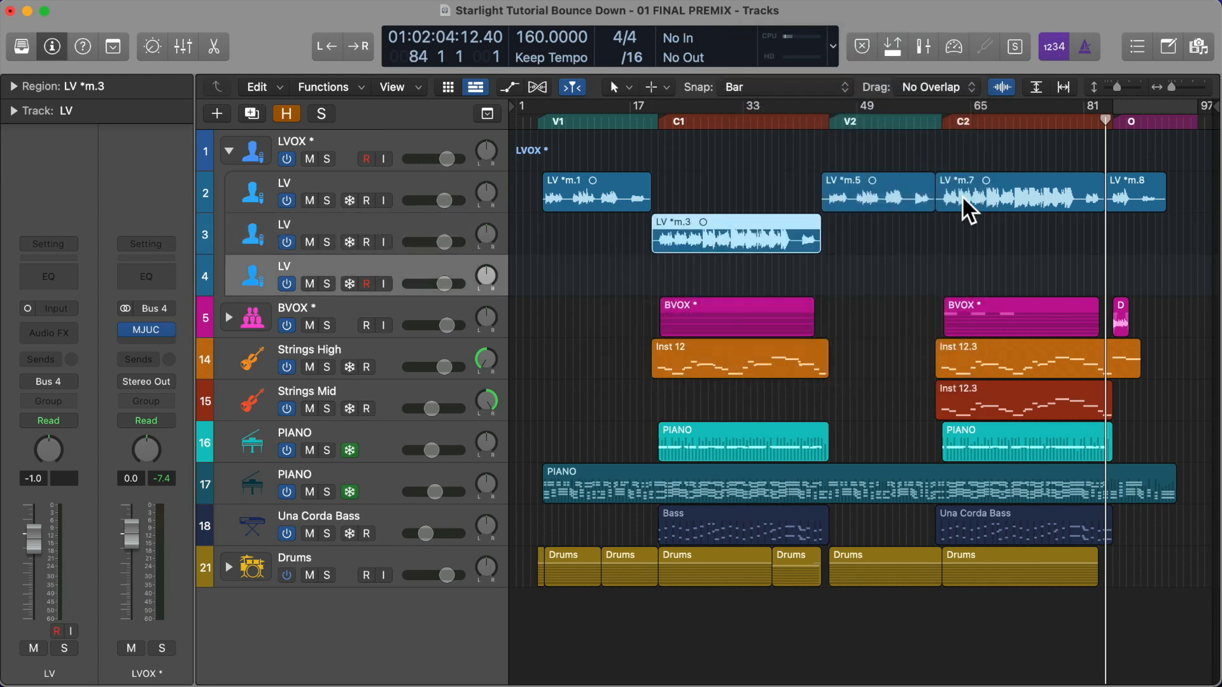
drag(961, 196, 961, 221)
drag(1134, 175, 1133, 260)
Rename the three lead vocal tracks Lead Verse, Lead Chorus and Lead Outro, in that order
double_click(281, 183)
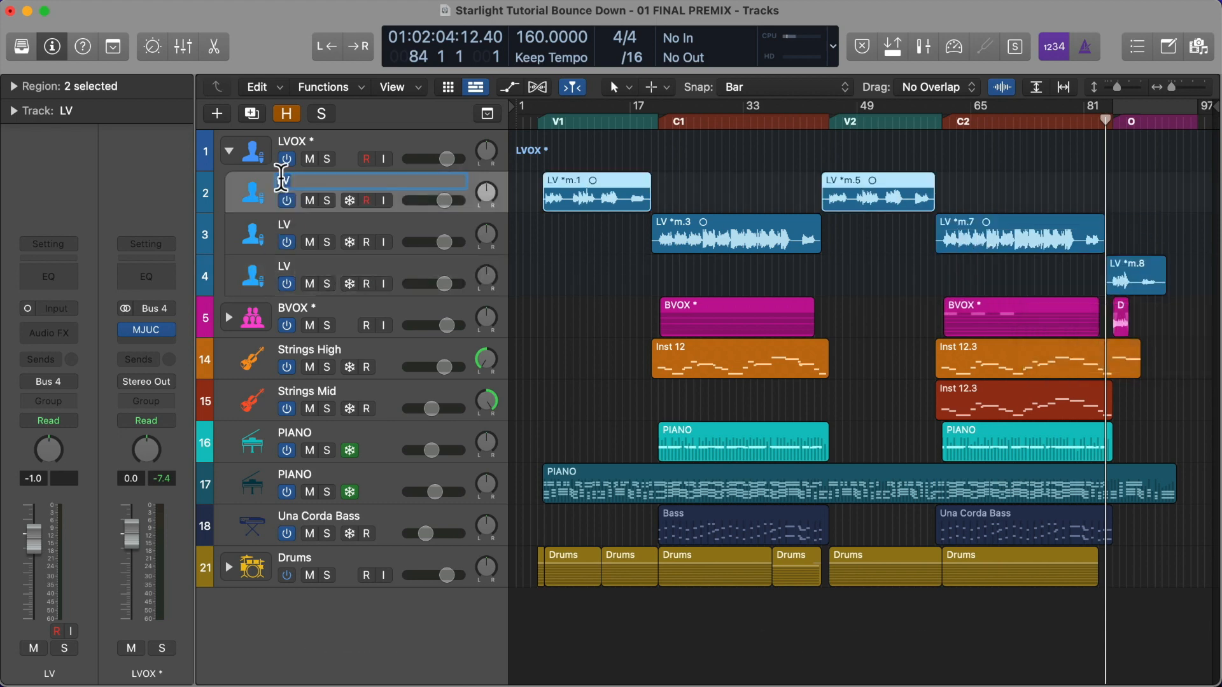
text(Lead Verse)
key(Return)
double_click(284, 224)
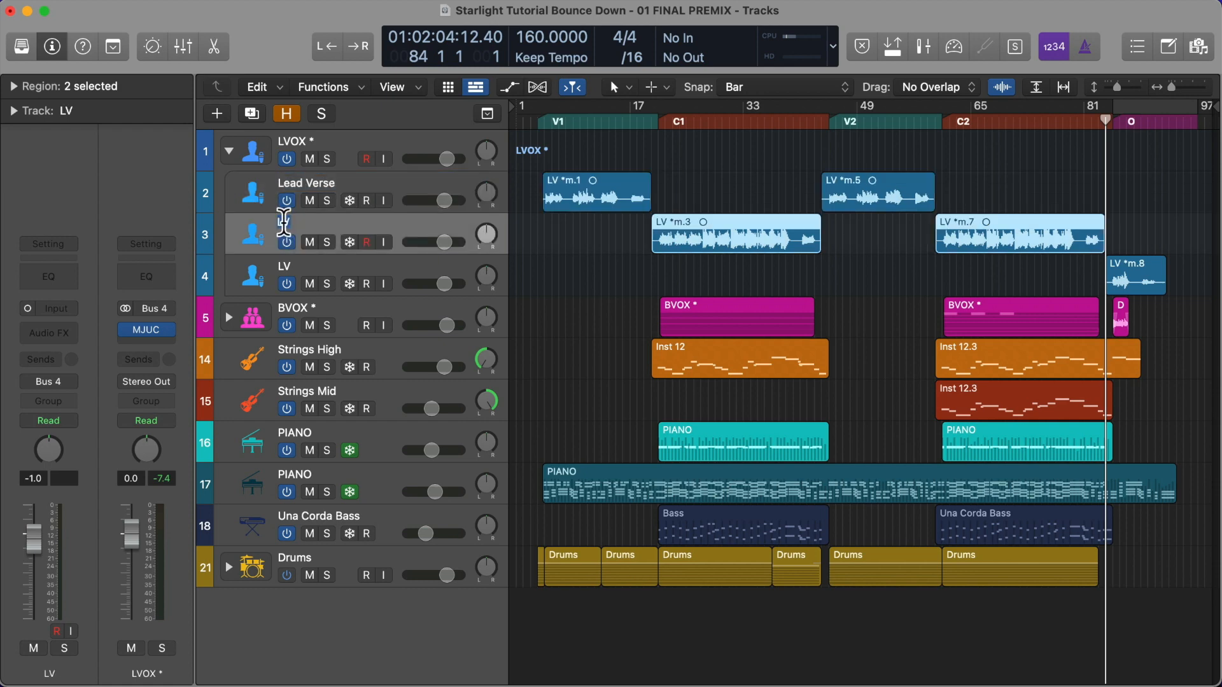
text(Lead Chorus)
key(Return)
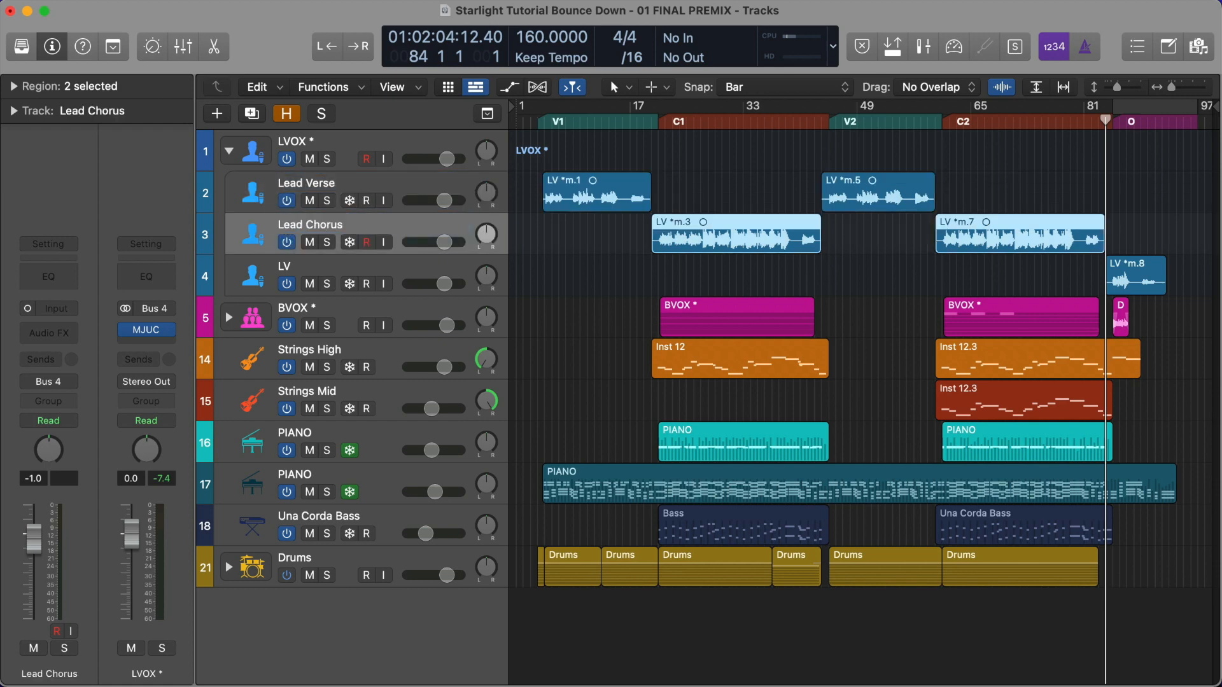
double_click(292, 264)
text(Lead Outro)
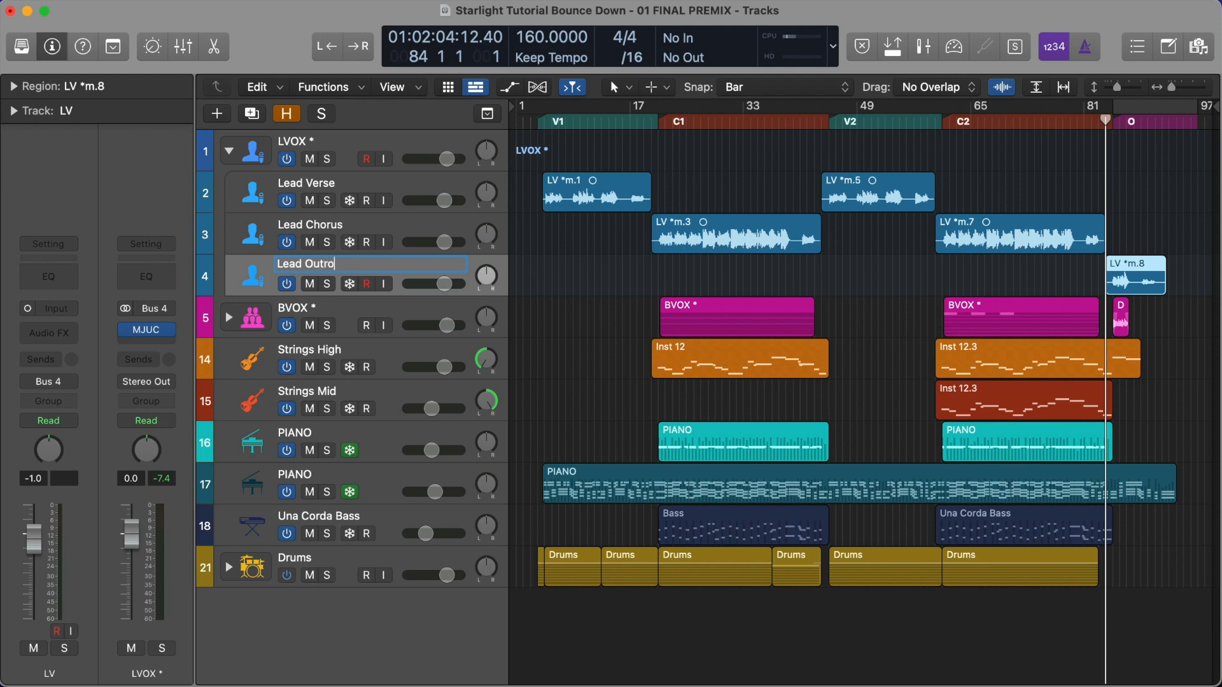
key(Return)
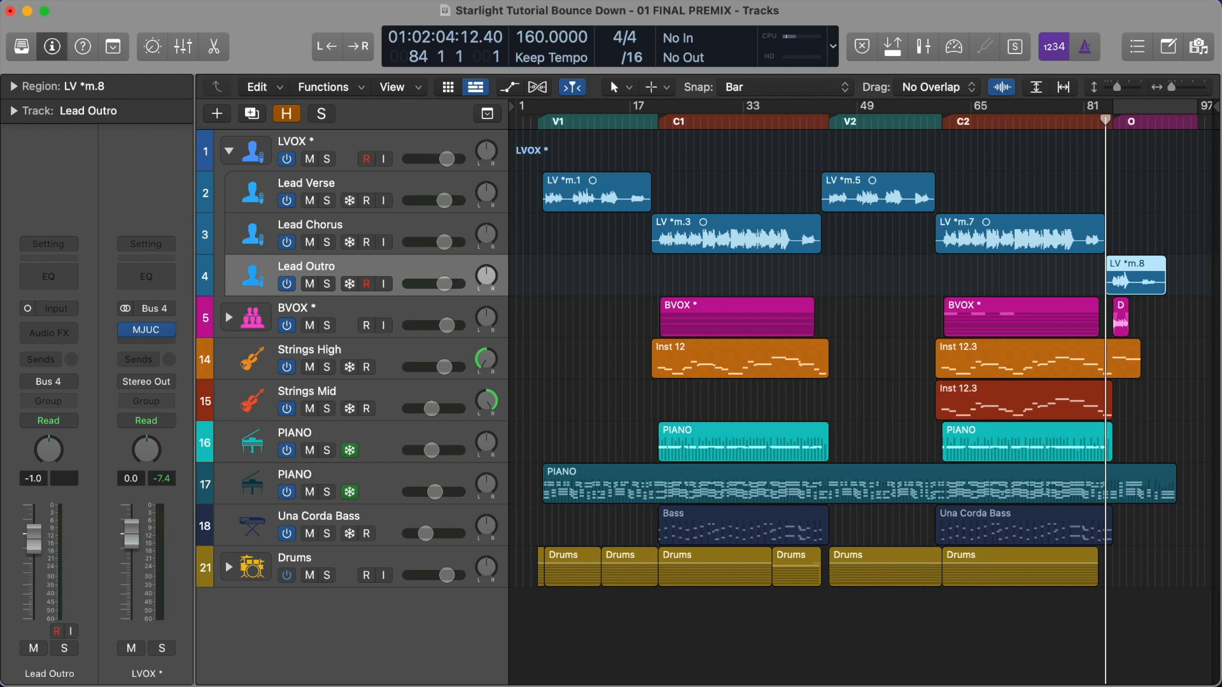
Select the LVOX stack to show its channel strip and leave the stack collapsed
click(228, 151)
click(348, 135)
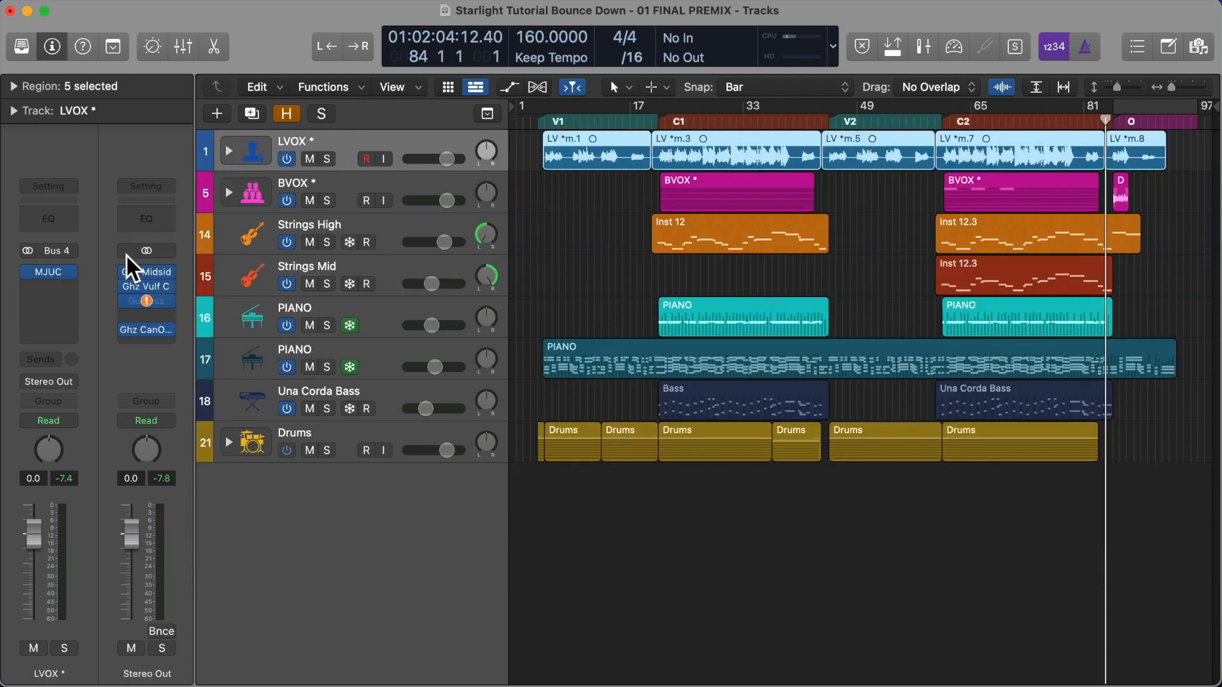
click(229, 151)
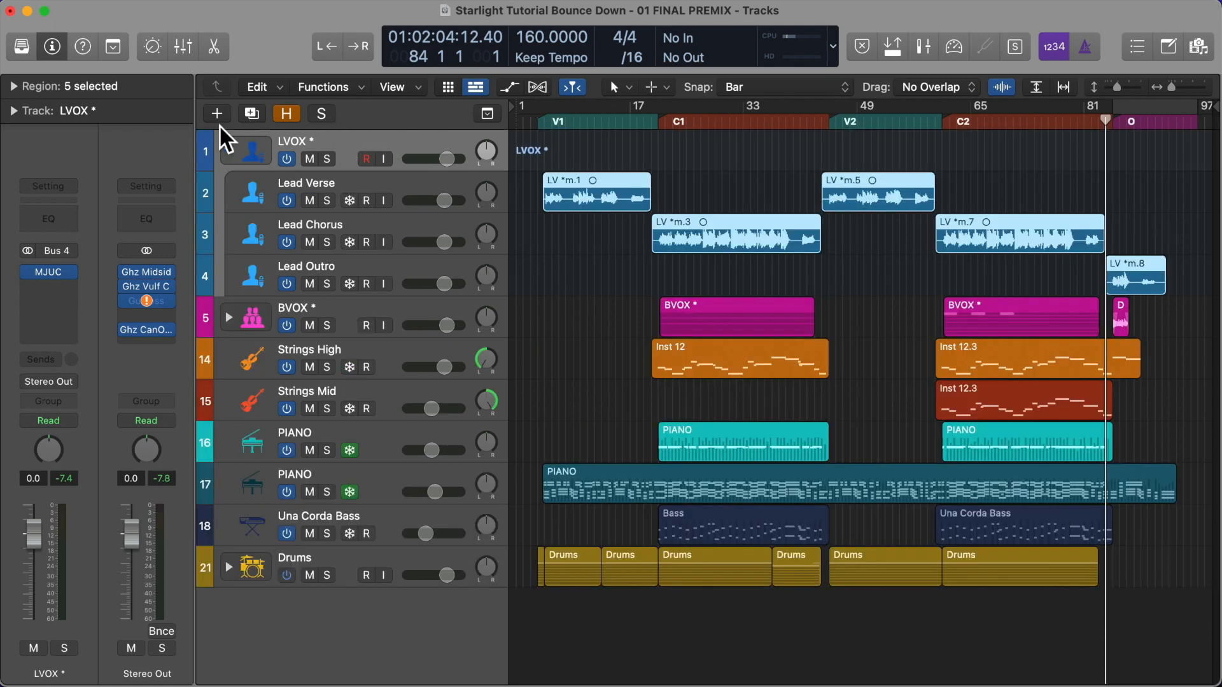
click(227, 148)
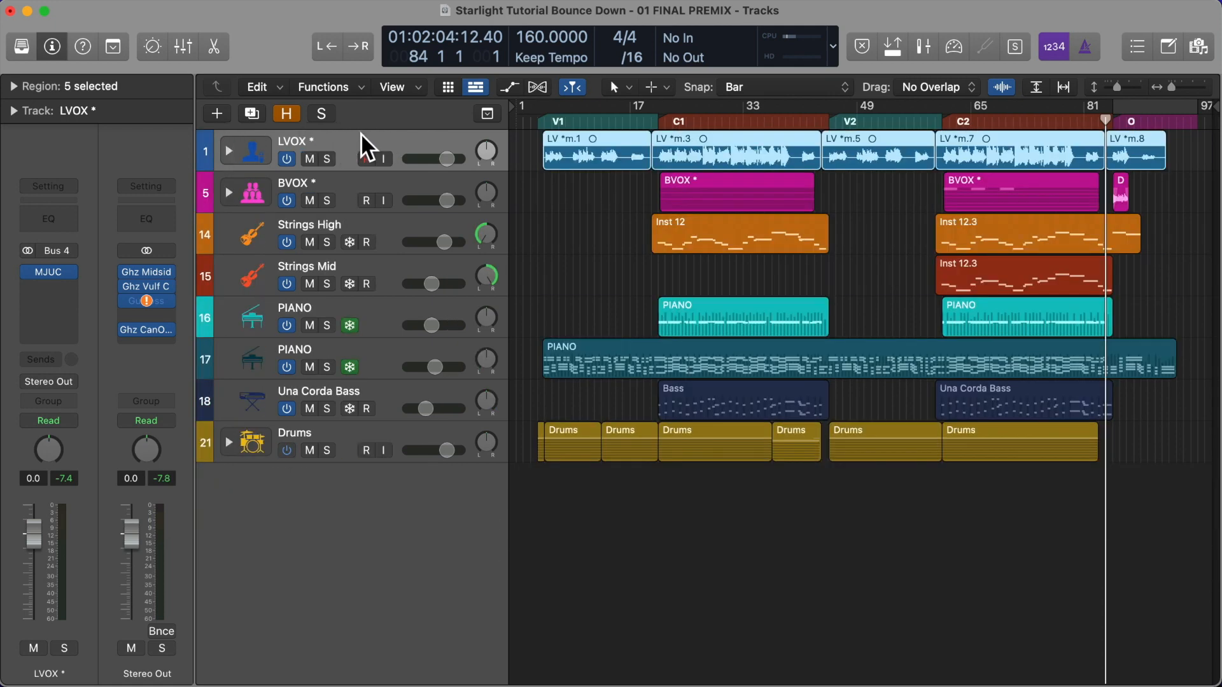
Move the playhead to the start of the C2 marker at bar 61 and expand the BVOX stack
key(alt+comma)
key(alt+comma)
key(alt+period)
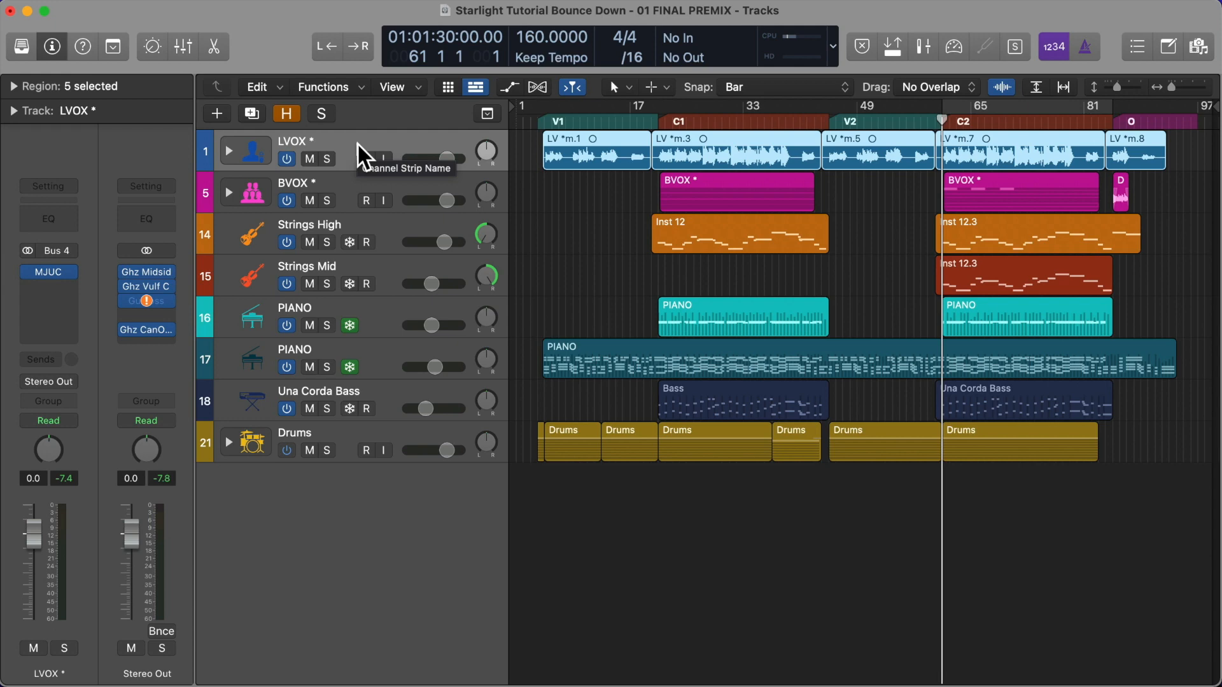
click(274, 188)
click(231, 193)
Review the background vocal tracks in the BVOX stack one by one, from Dub Reverse to Dub O
click(250, 237)
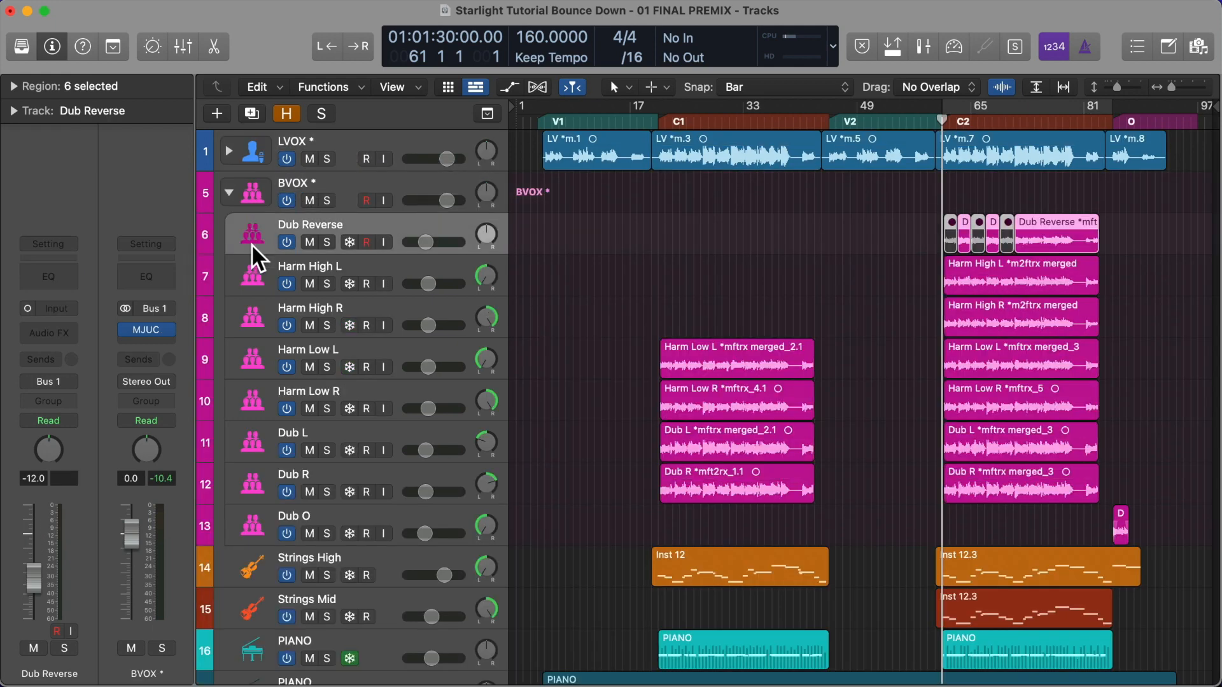
click(250, 277)
click(250, 320)
click(249, 367)
click(249, 398)
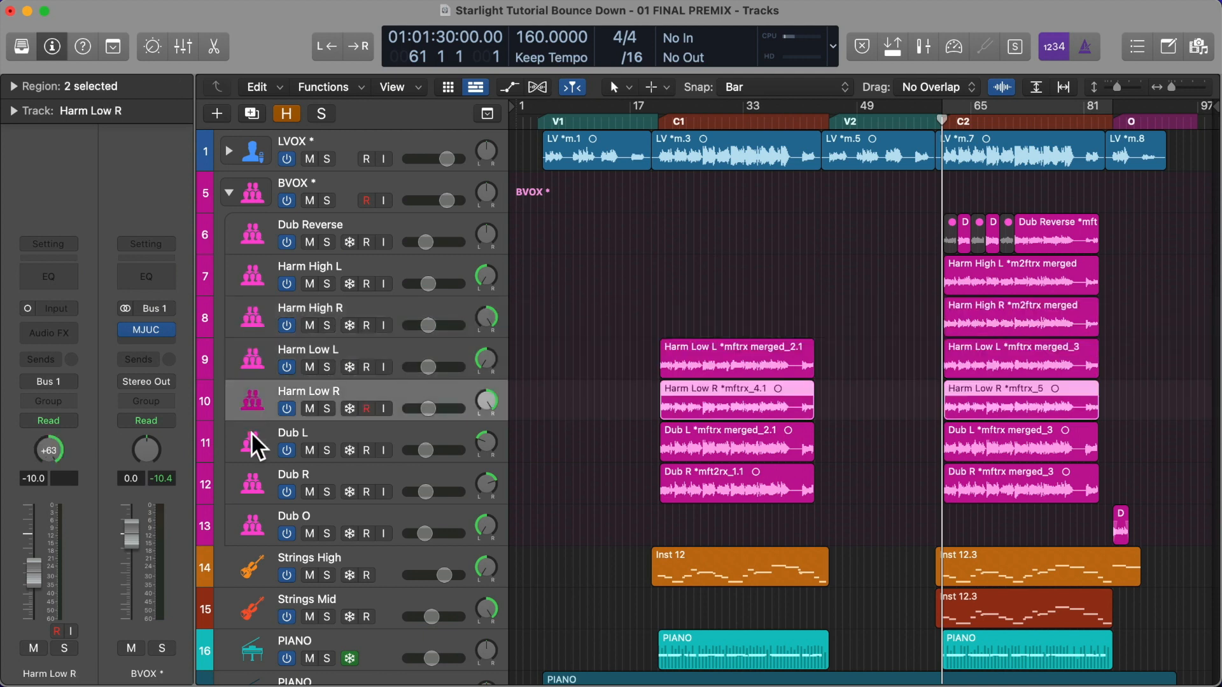
click(249, 439)
click(250, 480)
click(251, 515)
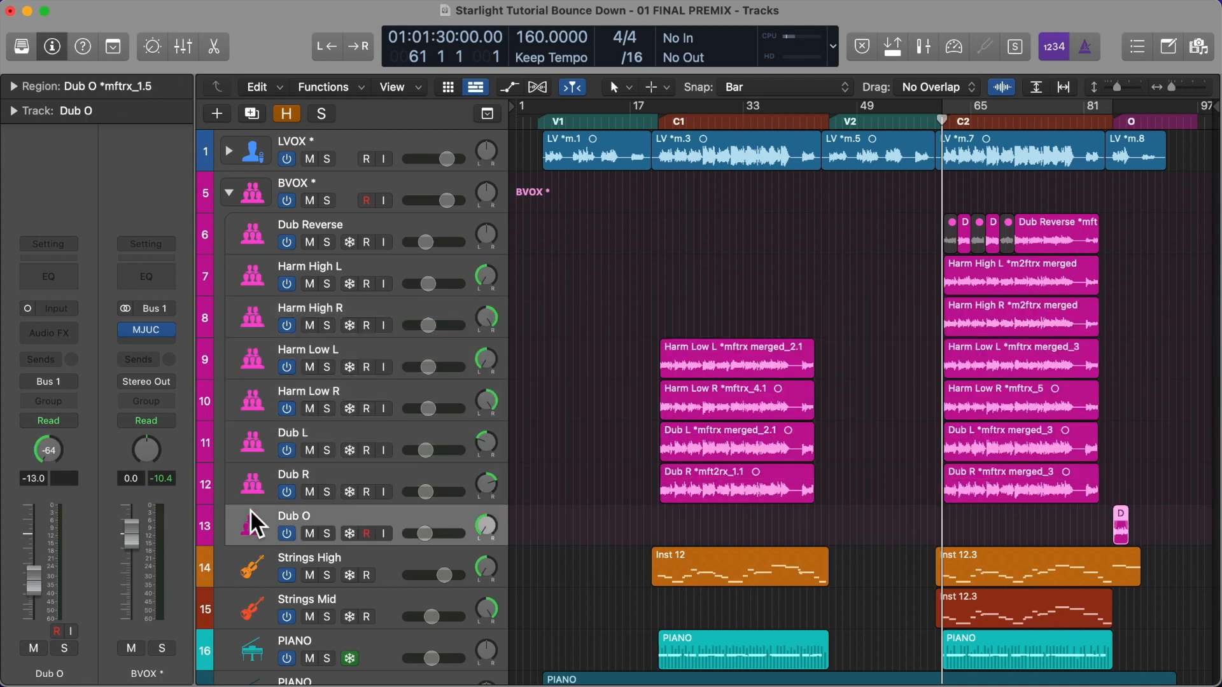
Delete the three muted regions from the Dub Reverse track in the C2 section and collapse the BVOX stack
click(248, 239)
click(864, 235)
key(super+Right)
key(super+Right)
scroll(865, 231, right, 5)
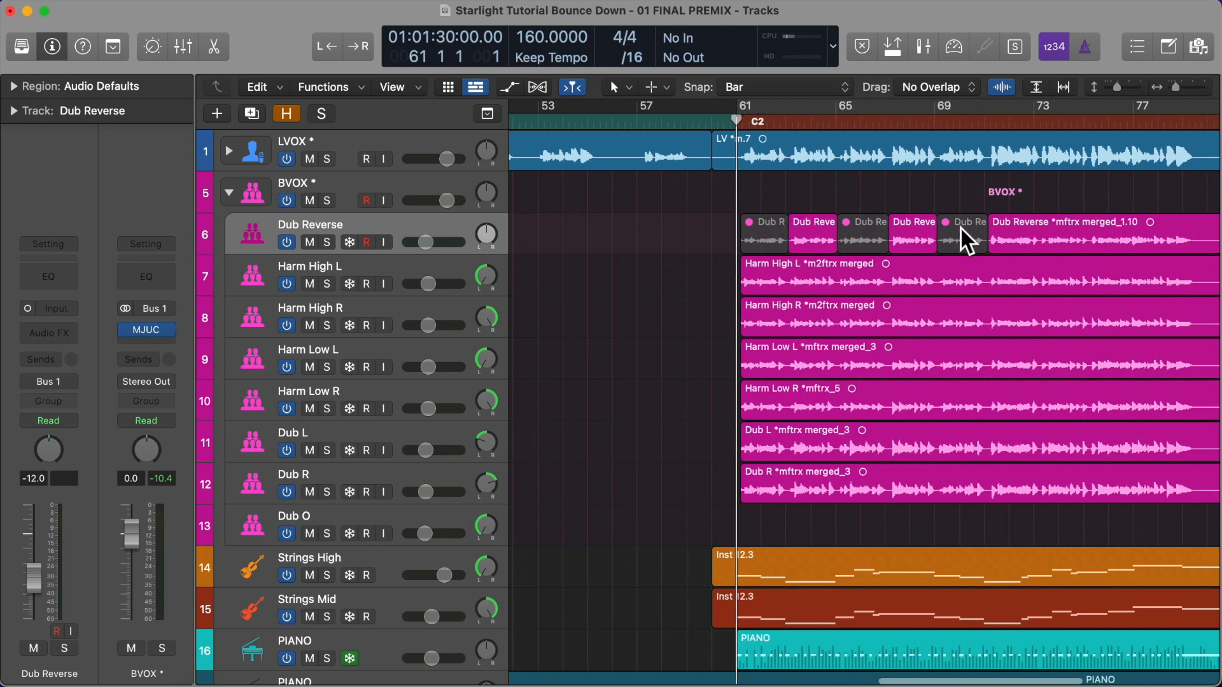
click(961, 233)
key(Delete)
click(869, 232)
key(Delete)
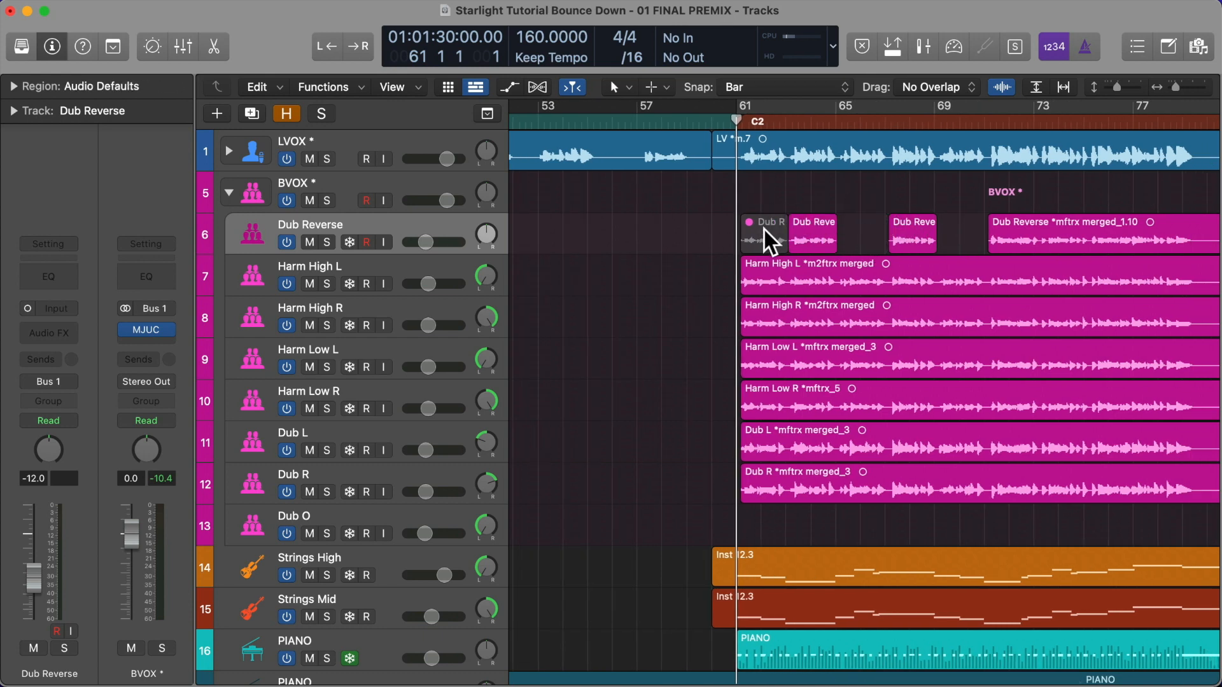
click(764, 229)
key(Delete)
click(227, 191)
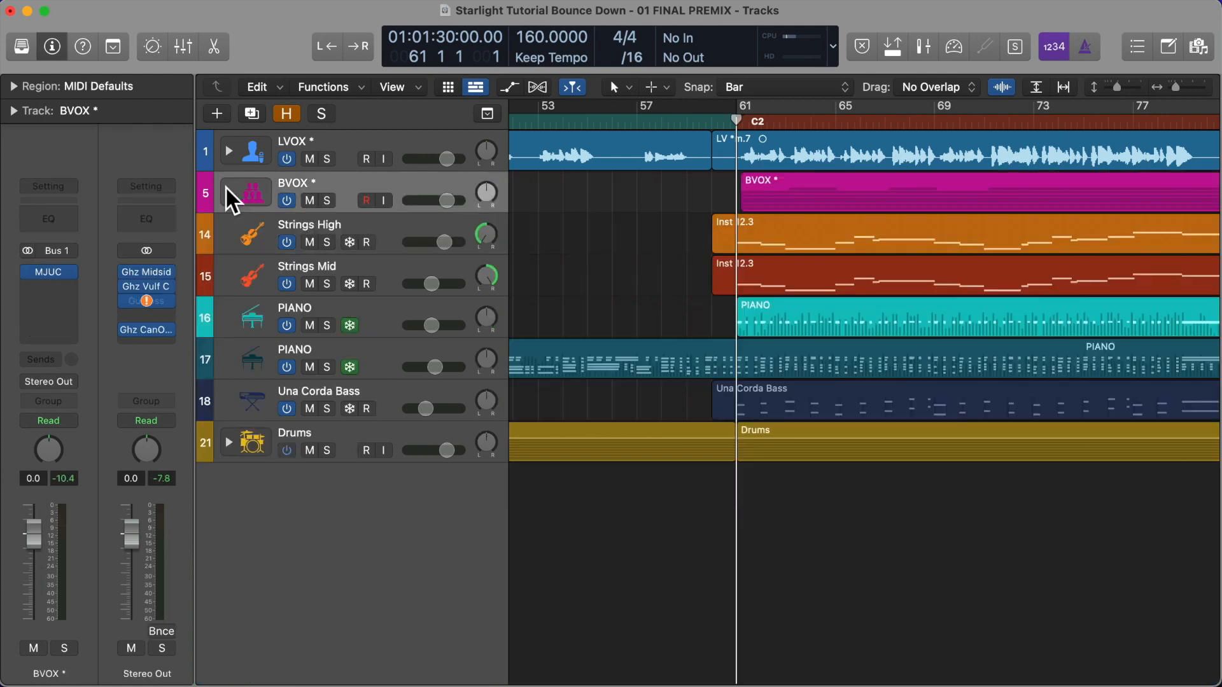
Select the Strings High track and move the playhead to the start of its C1 section at bar 21
scroll(414, 254, down, 2)
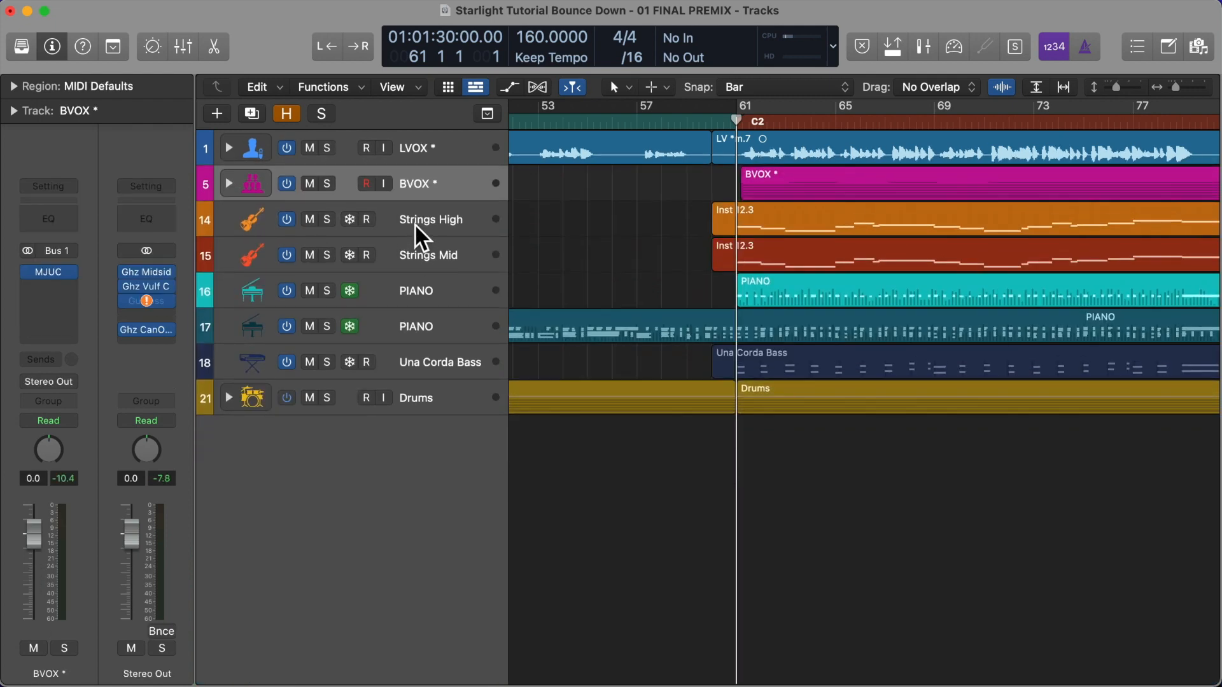
click(415, 225)
ctrl+alt+click(617, 294)
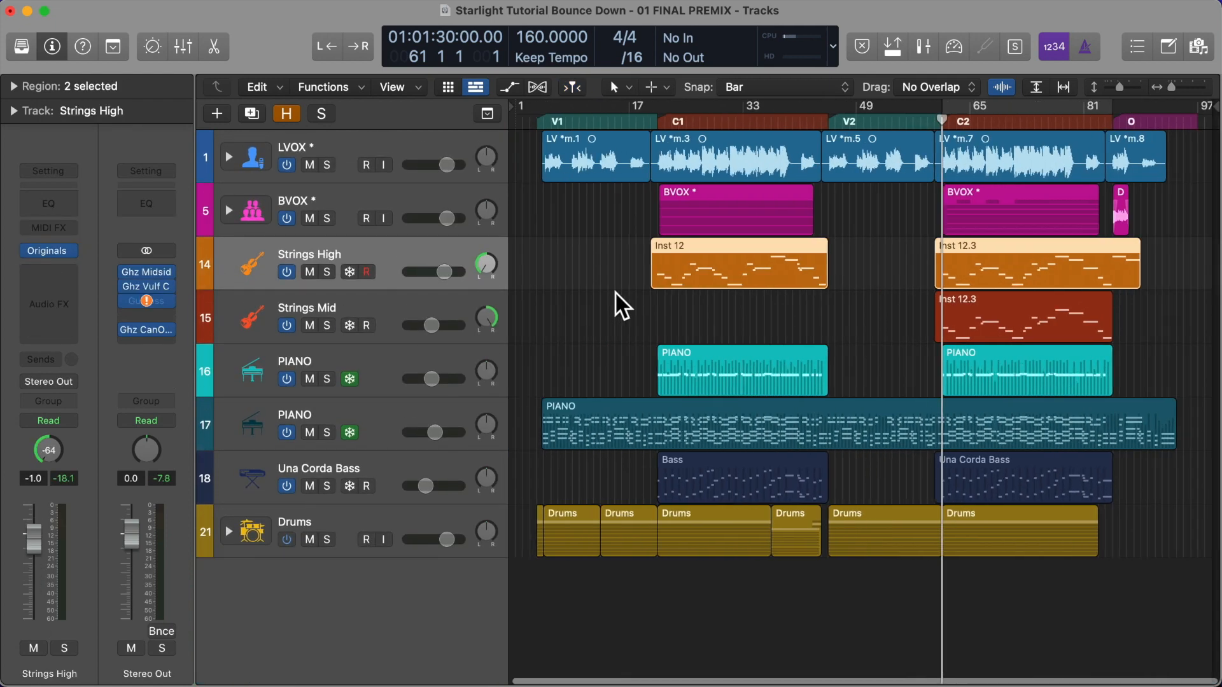
click(614, 272)
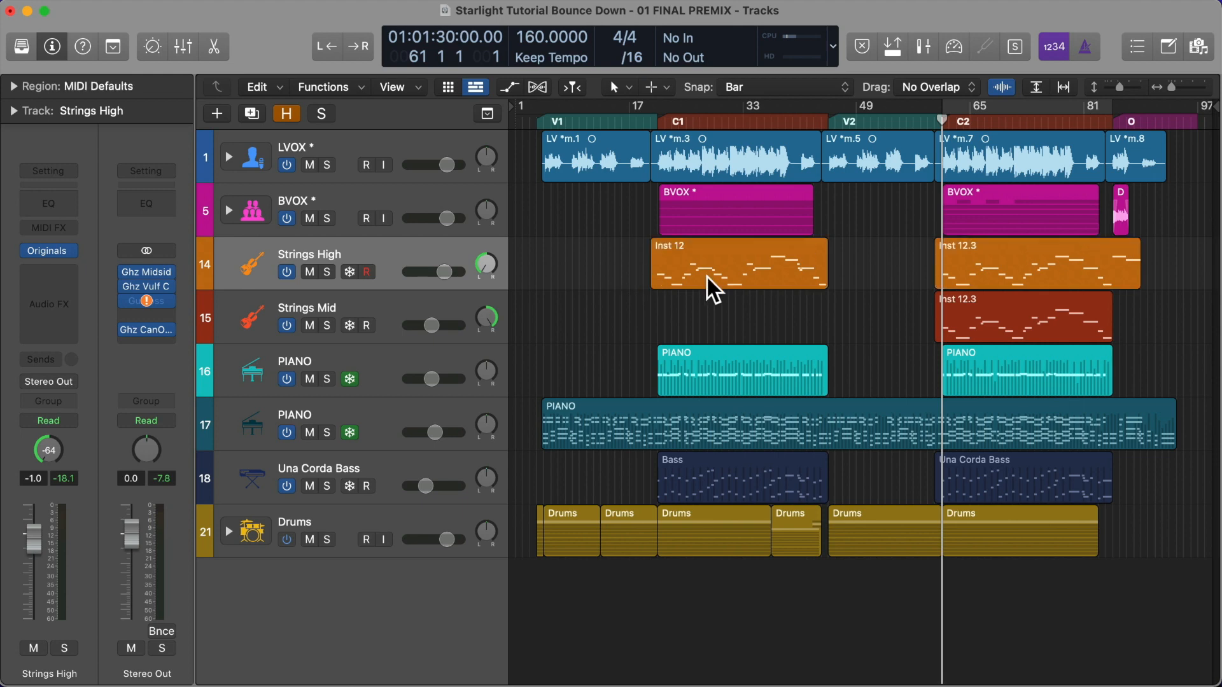
key(alt+comma)
key(alt+comma)
key(super+Right)
key(super+Right)
key(super+Right)
key(super+Right)
key(super+Right)
key(super+Right)
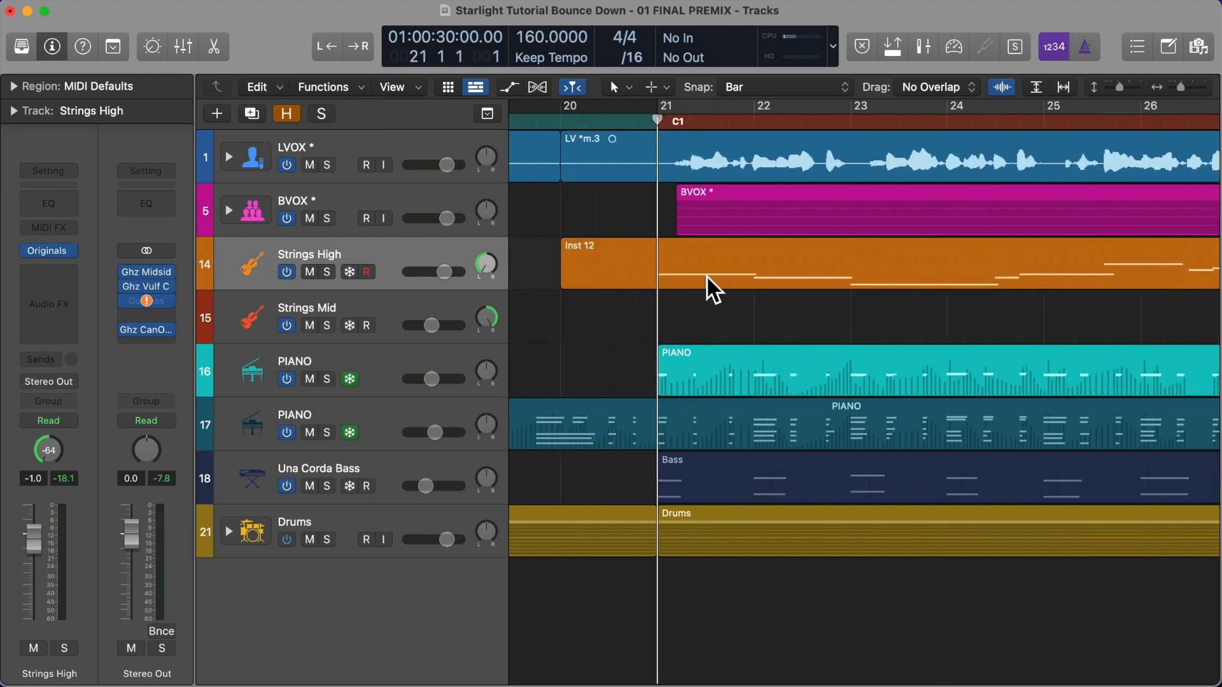
key(super+Right)
key(super+Right)
key(super+Right)
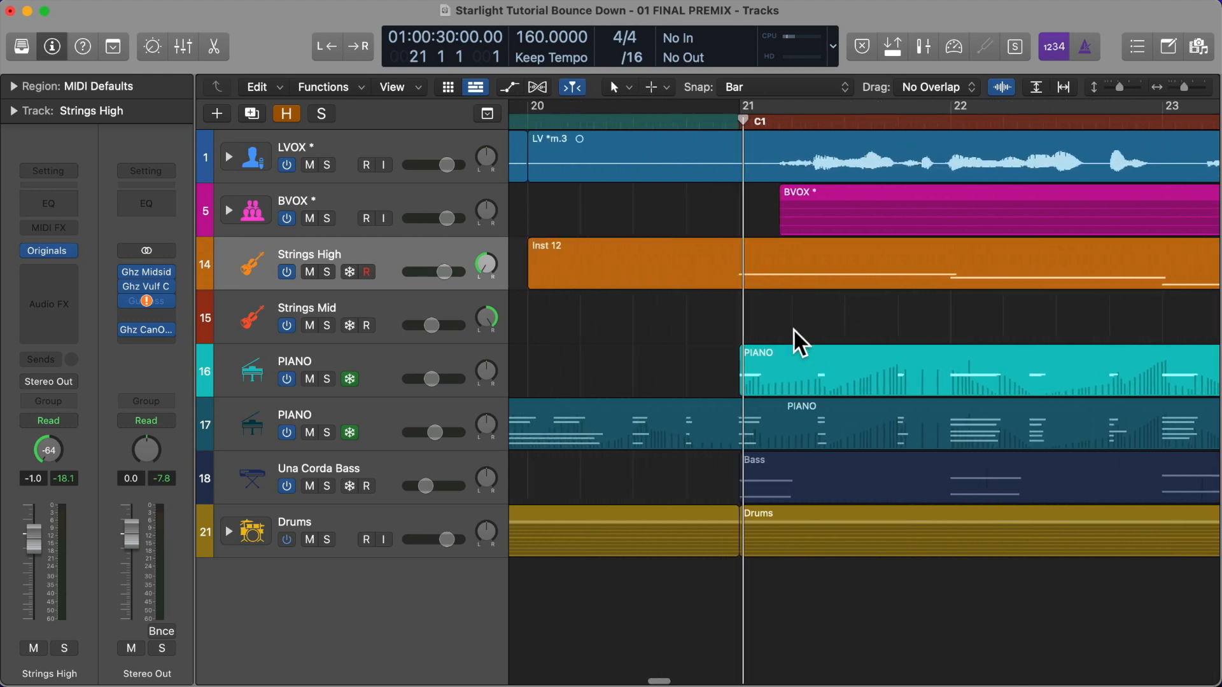
Try to split the Inst 12 region on Strings High at bar 21 and delete the piece before the C1 marker
click(730, 254)
key(super+t)
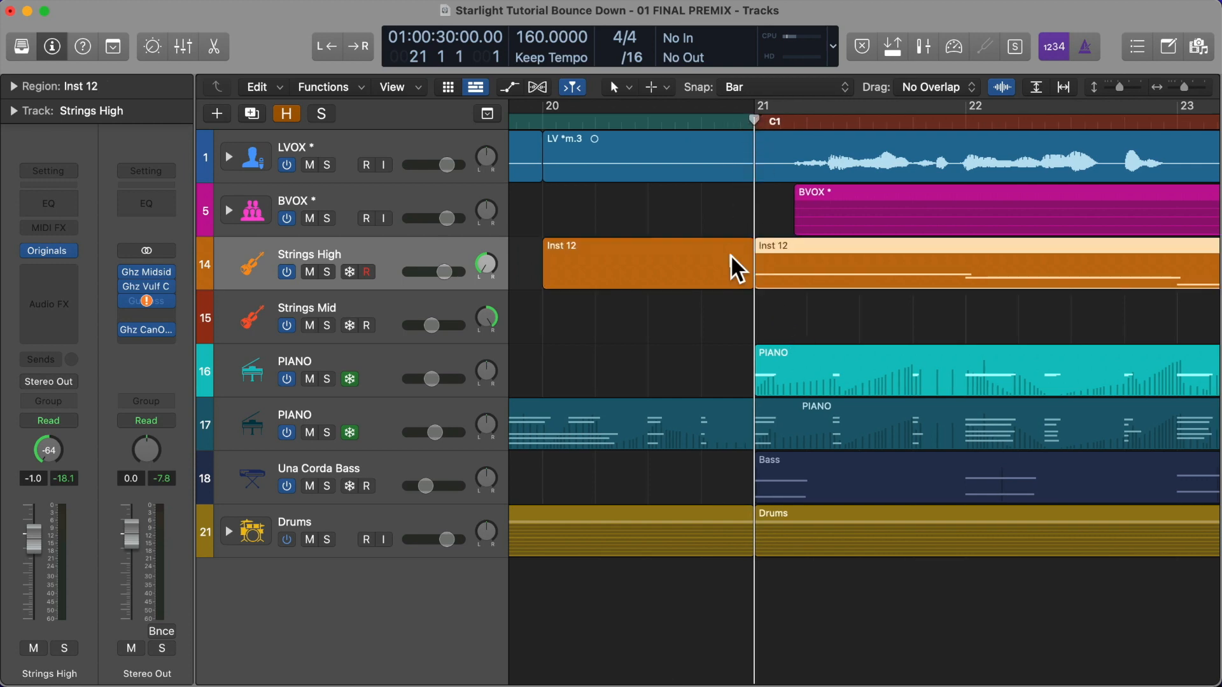
click(708, 260)
key(Delete)
key(super+Right)
key(super+Right)
key(super+Right)
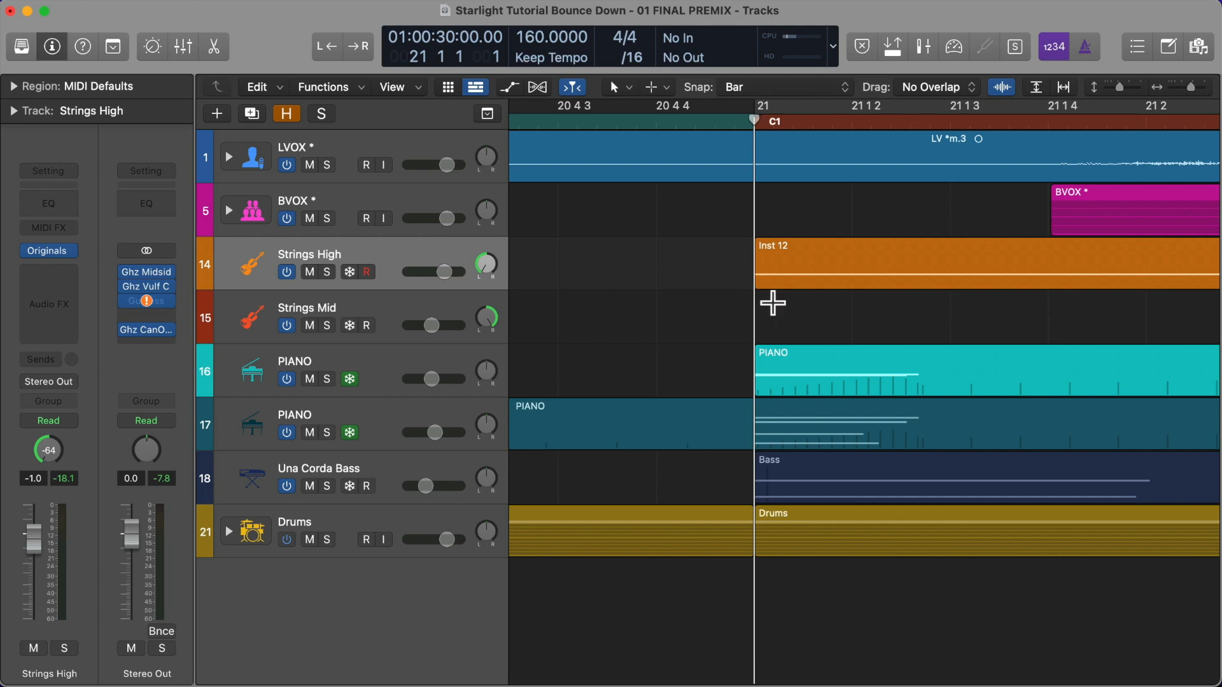
Undo the deletion and the split of the Inst 12 region on Strings High
key(super+z)
key(super+z)
scroll(717, 314, left, 10)
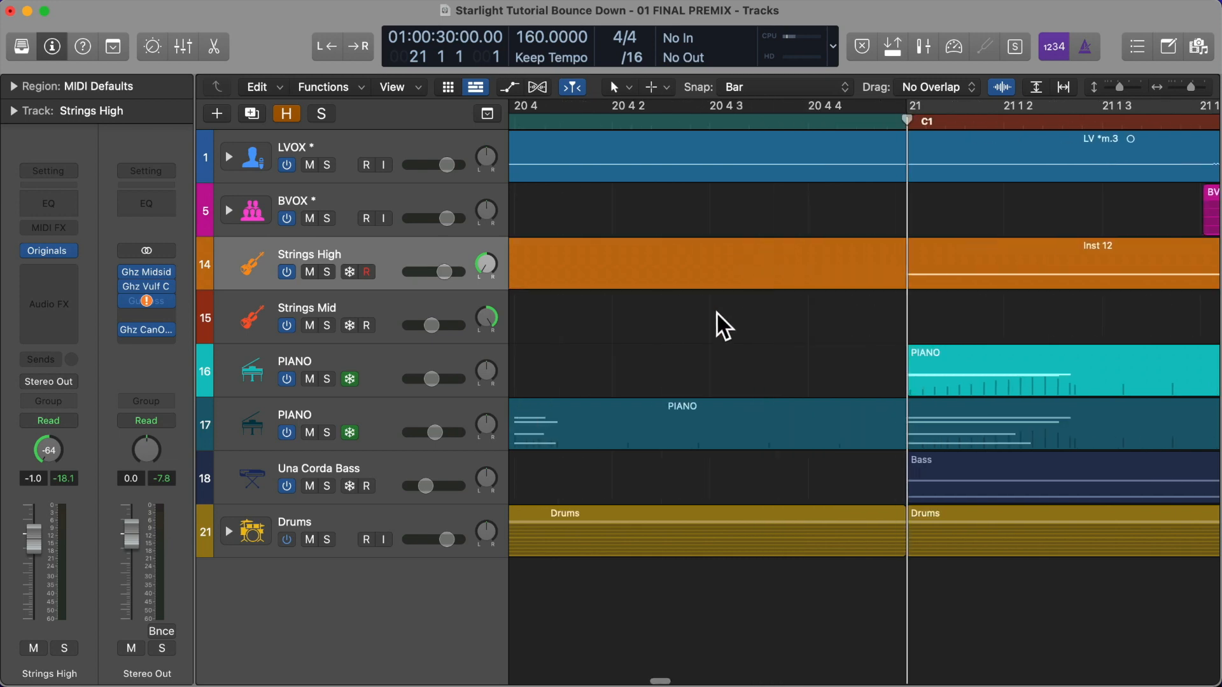
Set snapping to Beat and try to trim the start of the Inst 12 region on Strings High
key(super+Left)
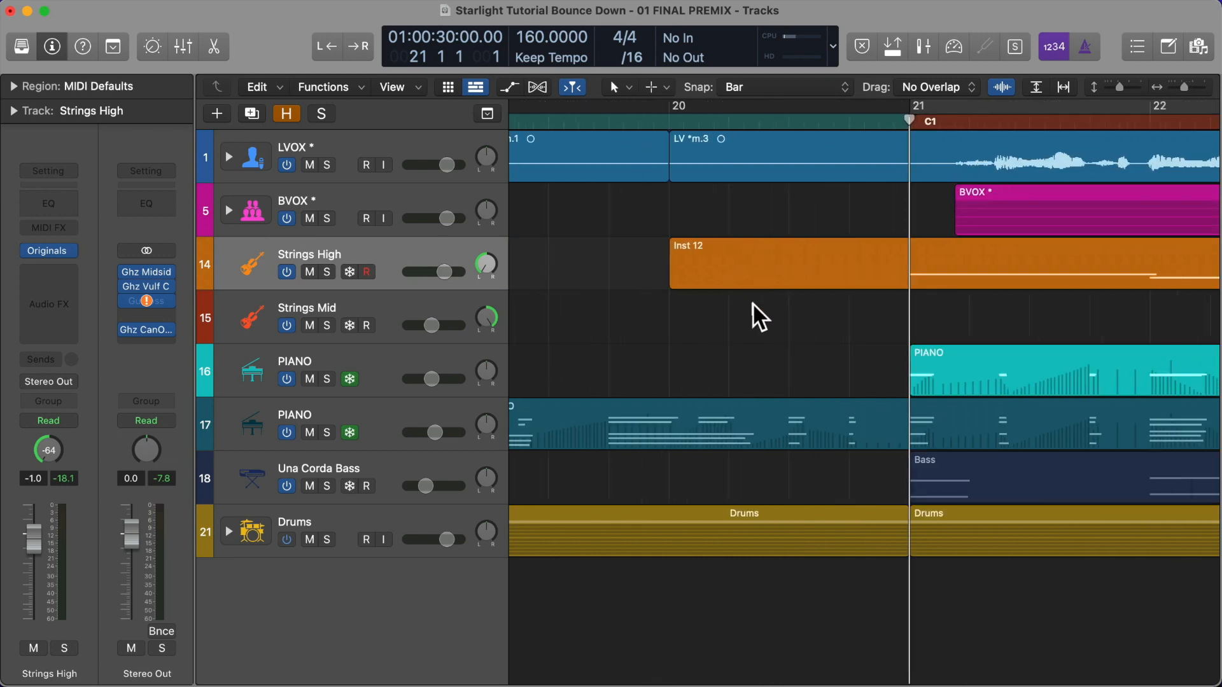
drag(704, 277, 754, 273)
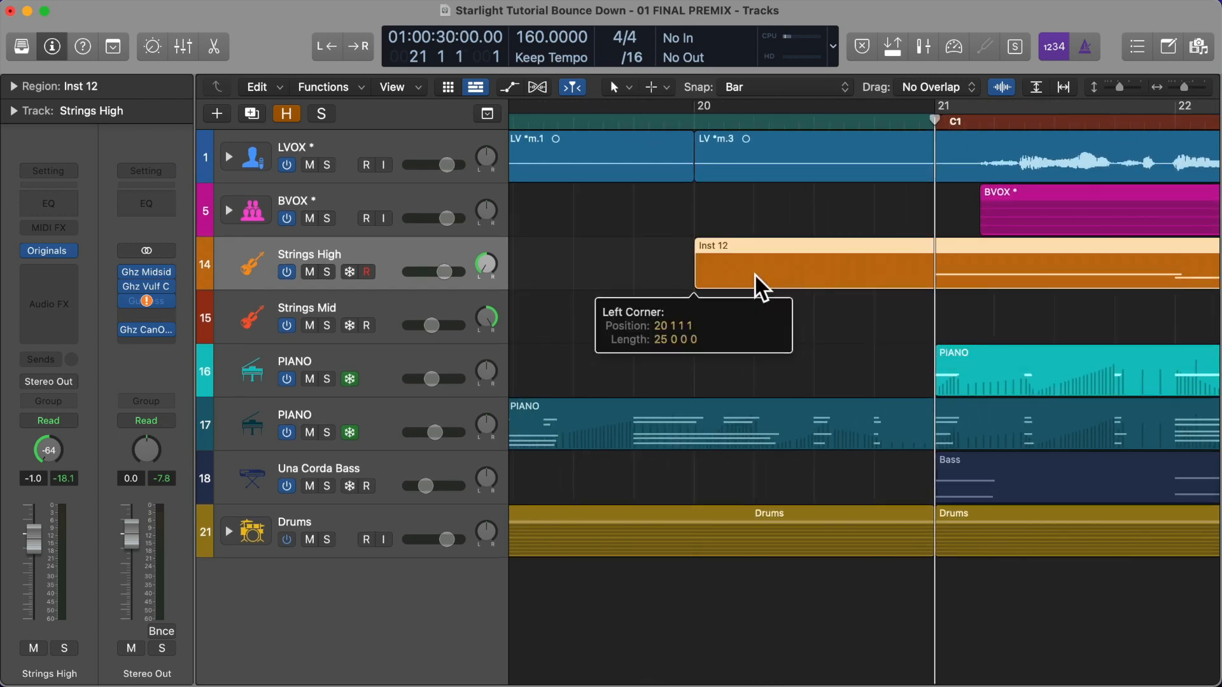
click(765, 83)
click(771, 109)
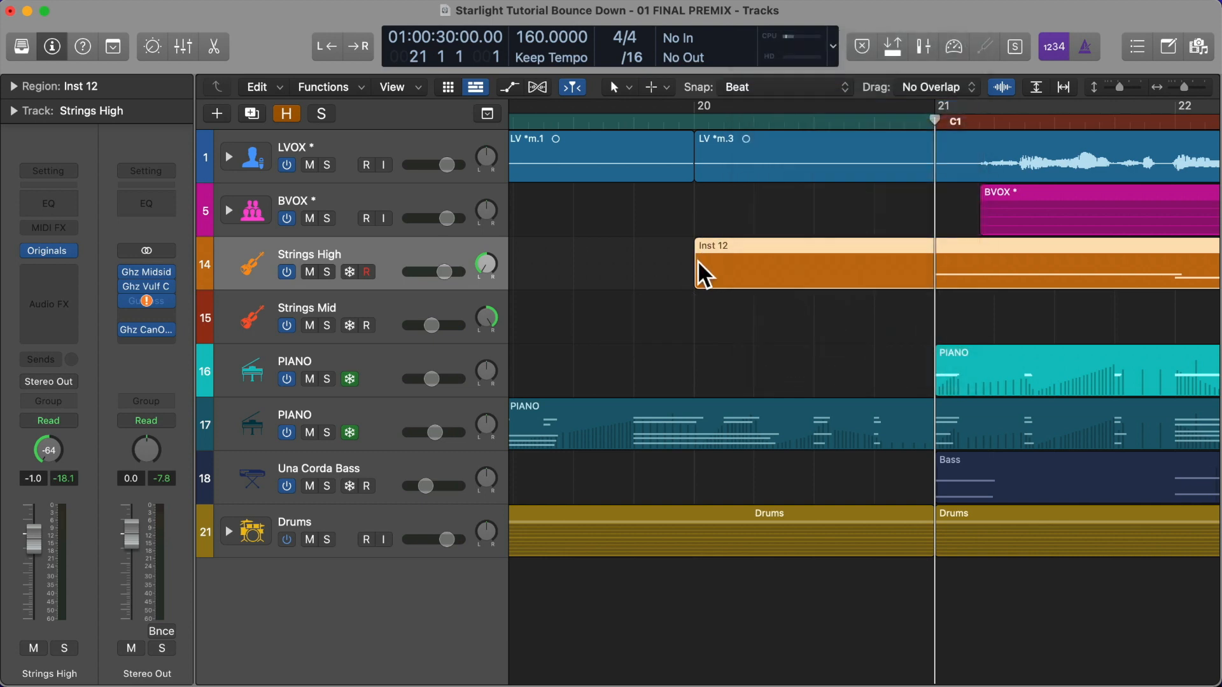
mouse_move(697, 277)
mouse_down()
mouse_move(861, 276)
mouse_move(687, 276)
mouse_up()
Extend the starts of both regions on the upper PIANO track one beat before the C1 and C2 markers
key(z)
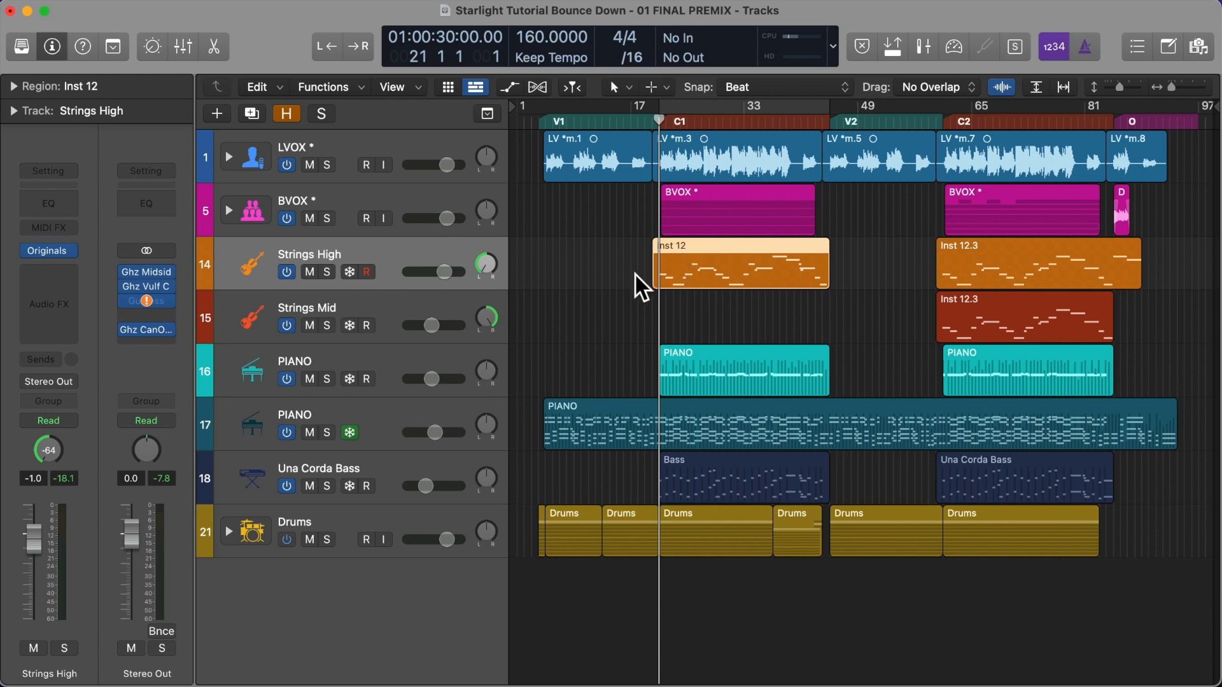
click(401, 354)
key(z)
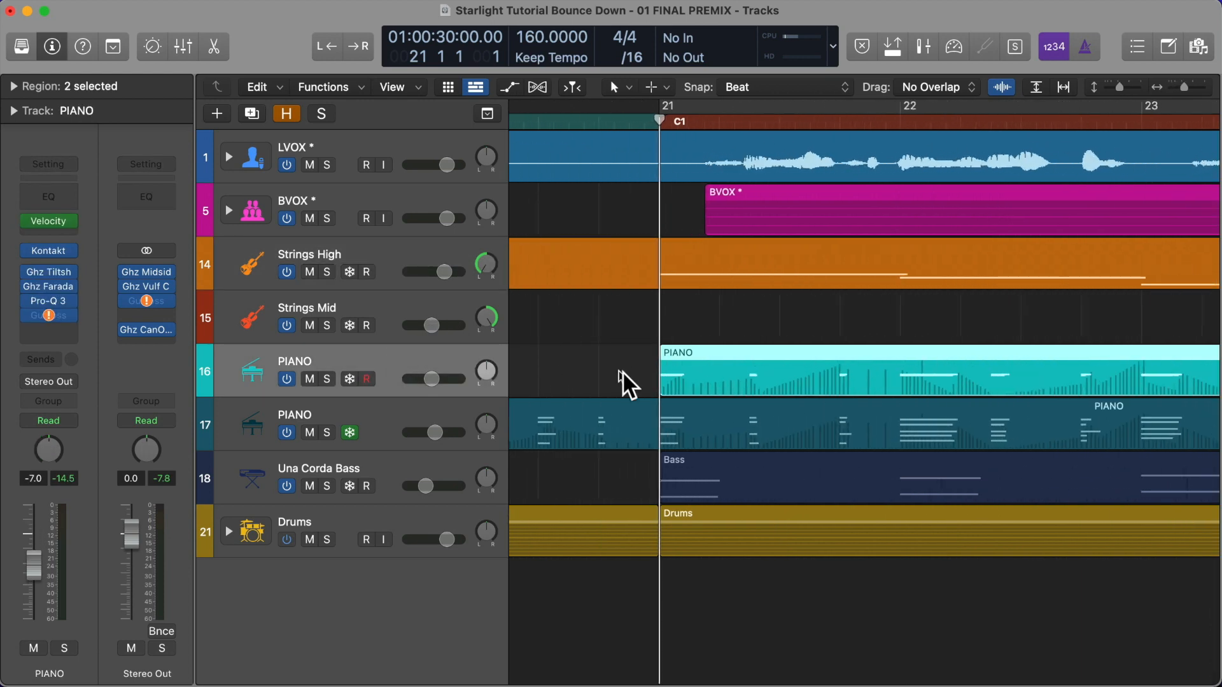
drag(662, 389, 570, 390)
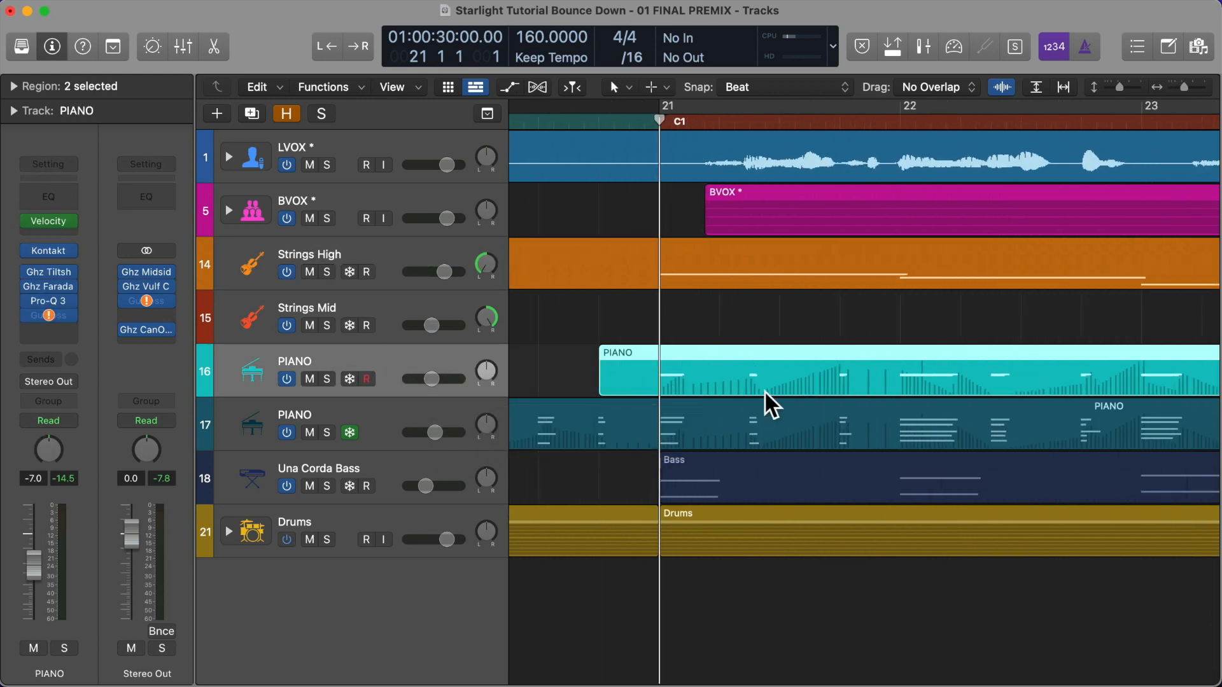
key(z)
key(z)
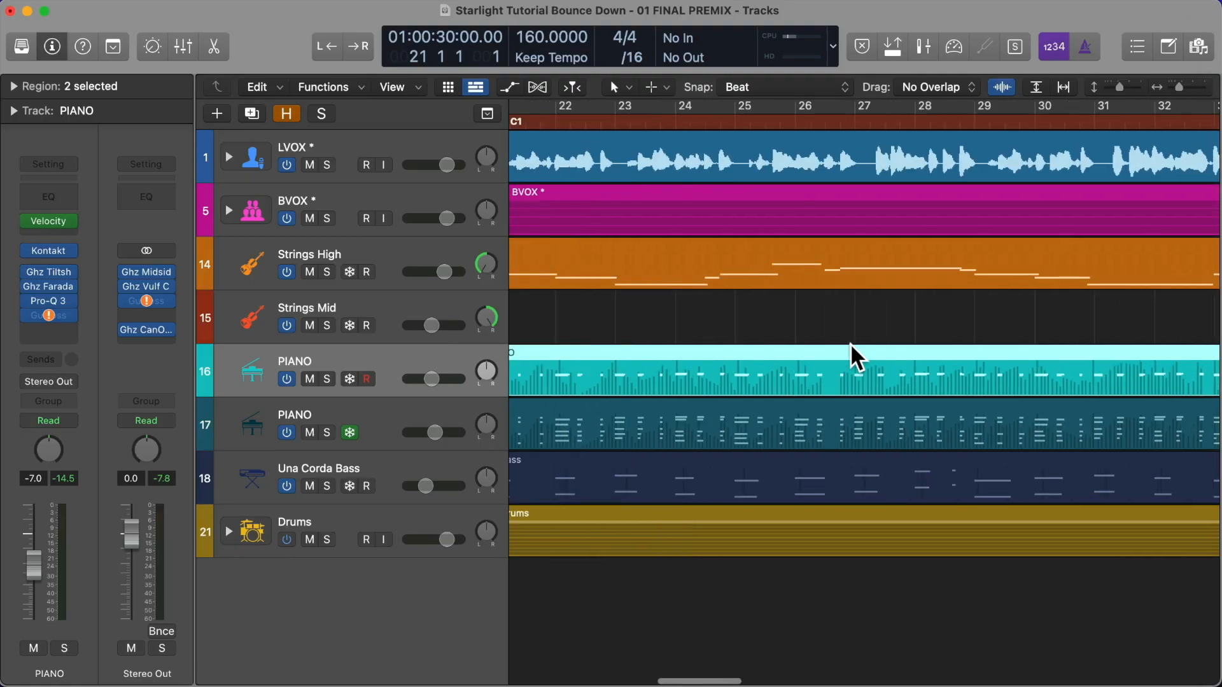
scroll(850, 343, right, 15)
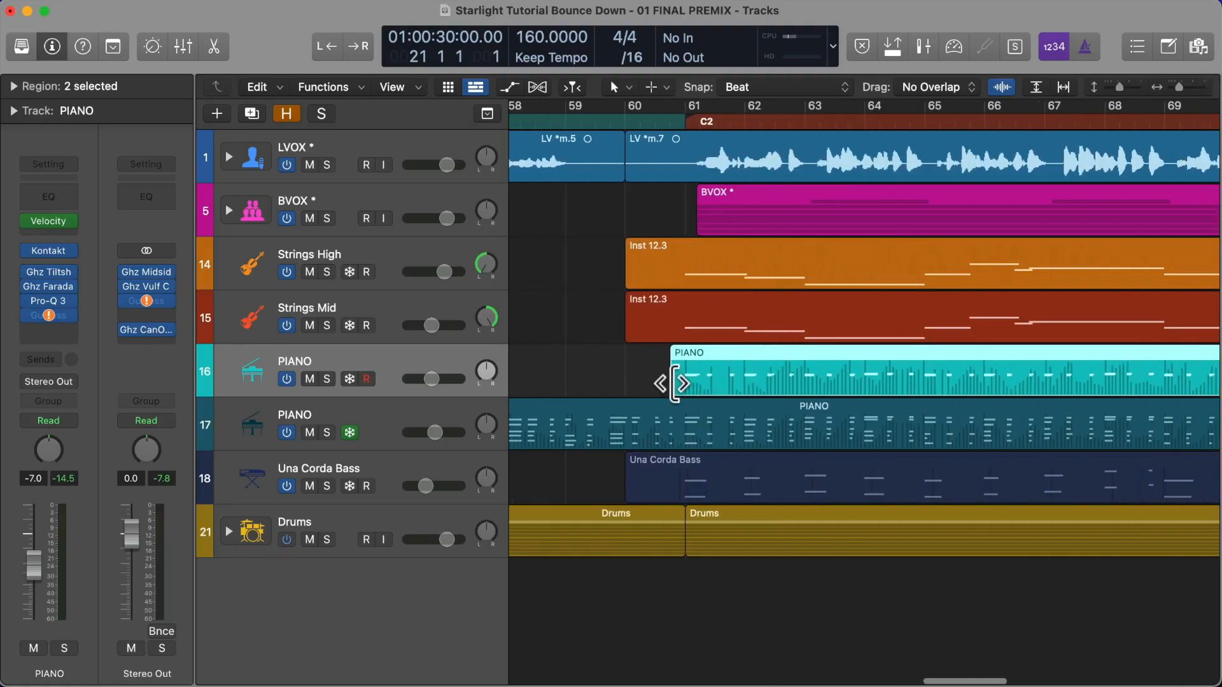
mouse_move(667, 380)
mouse_down()
mouse_move(657, 383)
mouse_move(687, 385)
mouse_up()
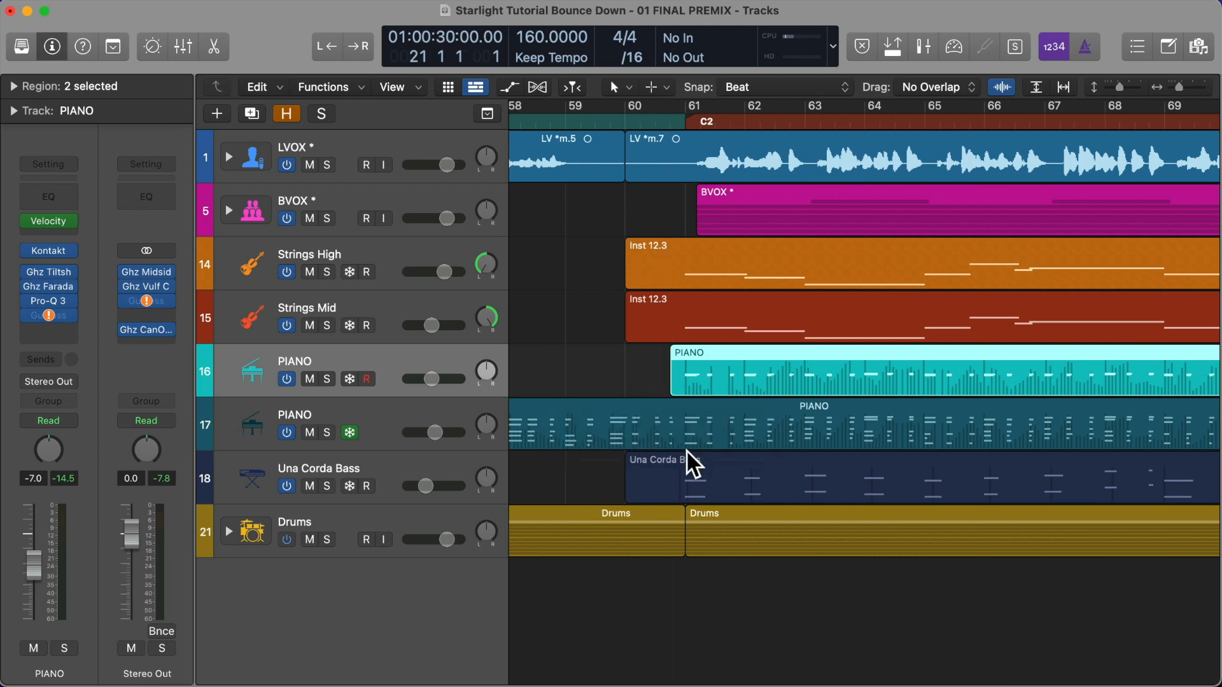
Extend the start of the Bass region on Una Corda Bass about one beat before the C1 marker
scroll(630, 484, left, 1)
scroll(629, 485, left, 20)
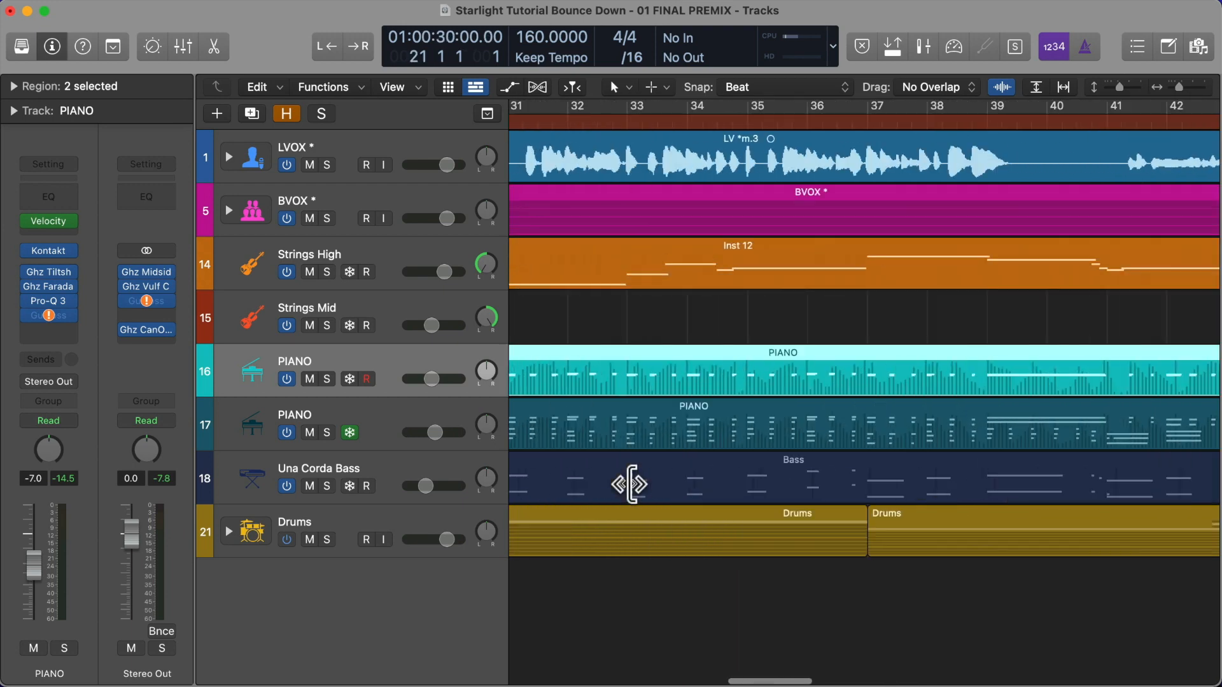
drag(643, 497, 620, 496)
Expand the Drums stack and extend the opening Bluebird regions on all ten drum tracks one beat earlier, to 3 4 1 1
scroll(620, 496, left, 7)
scroll(621, 497, left, 2)
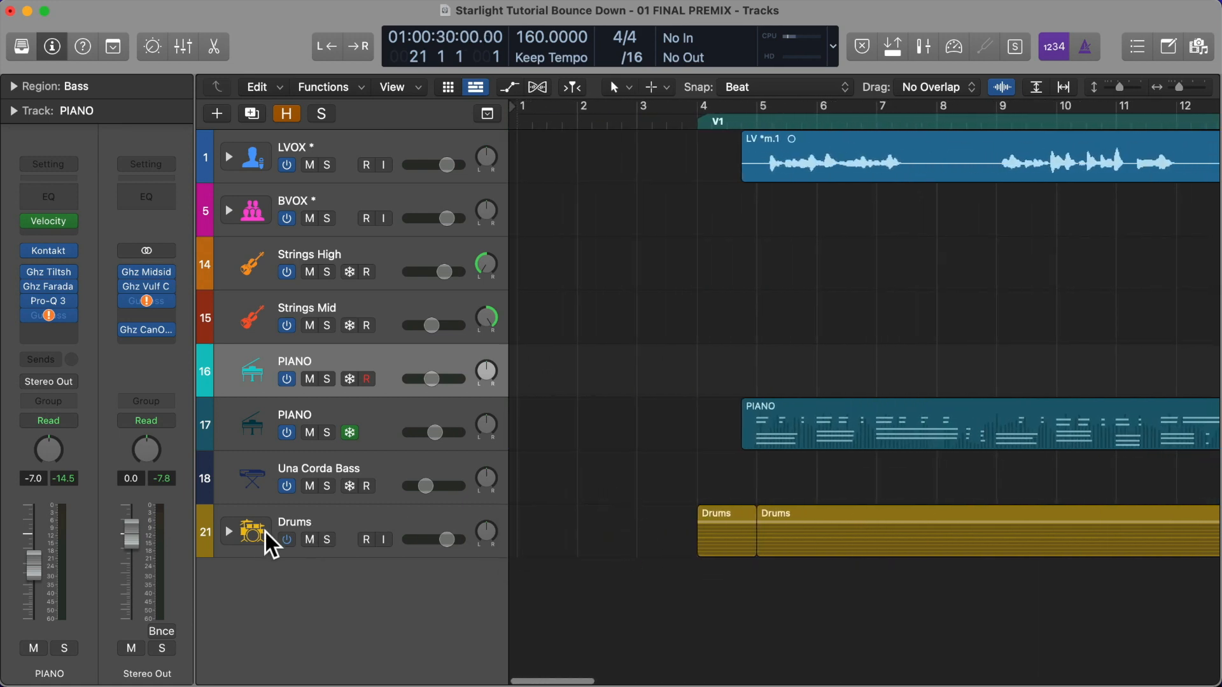
click(228, 532)
scroll(578, 549, down, 10)
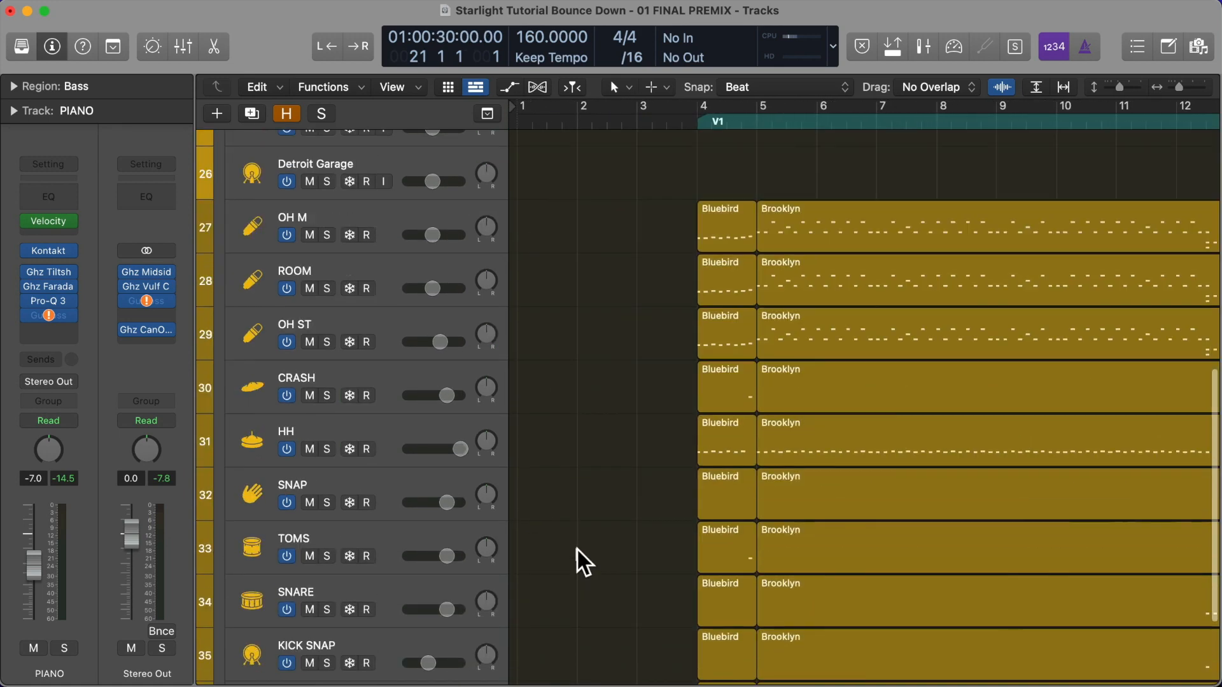
drag(650, 243, 738, 686)
drag(698, 591, 684, 591)
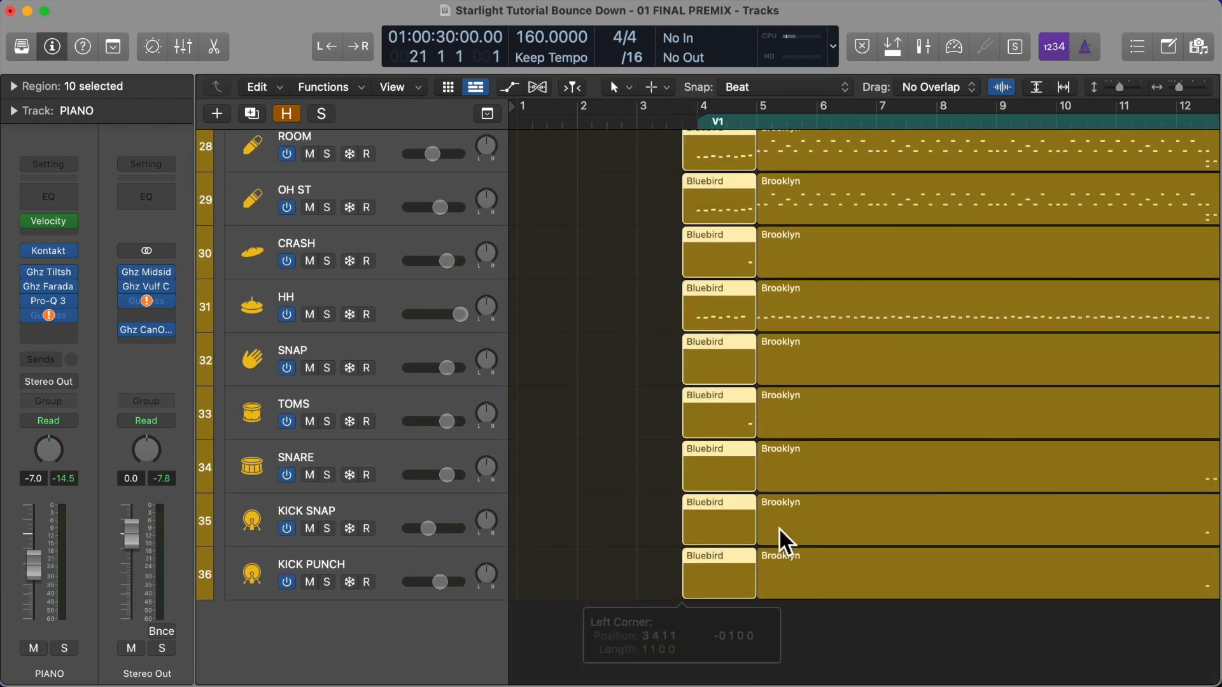
Check the remaining drum regions through the end of the song and collapse the Drums stack
scroll(786, 541, up, 3)
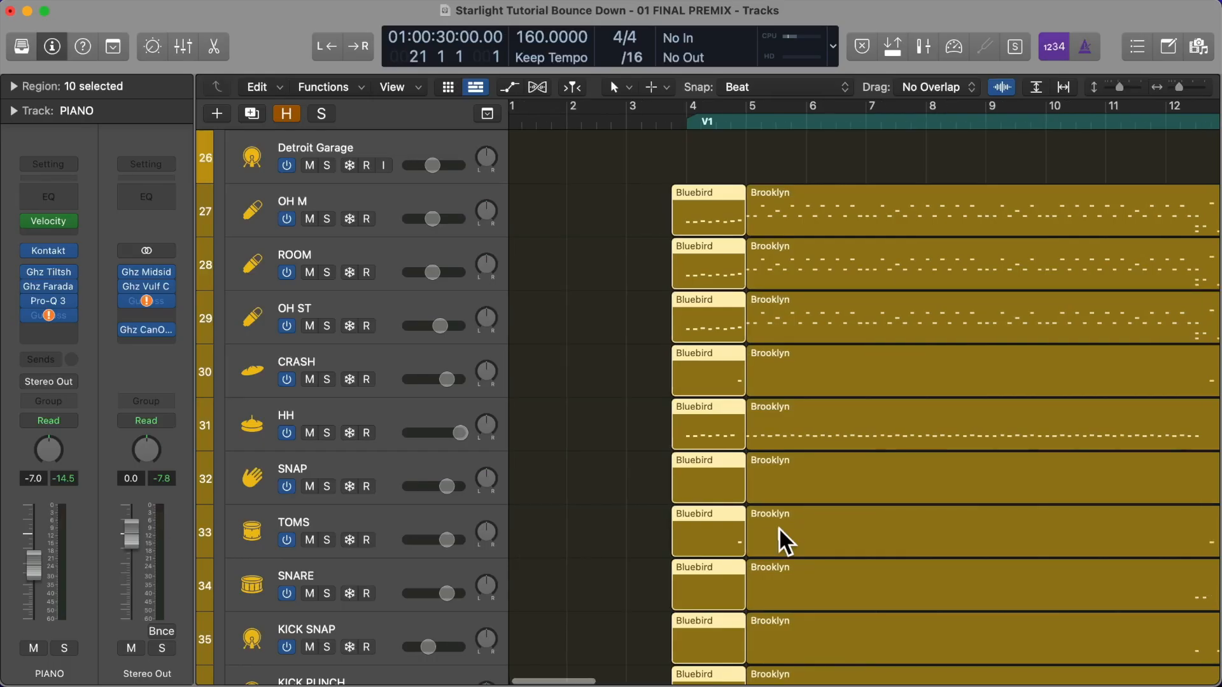
scroll(778, 527, right, 15)
scroll(780, 530, right, 2)
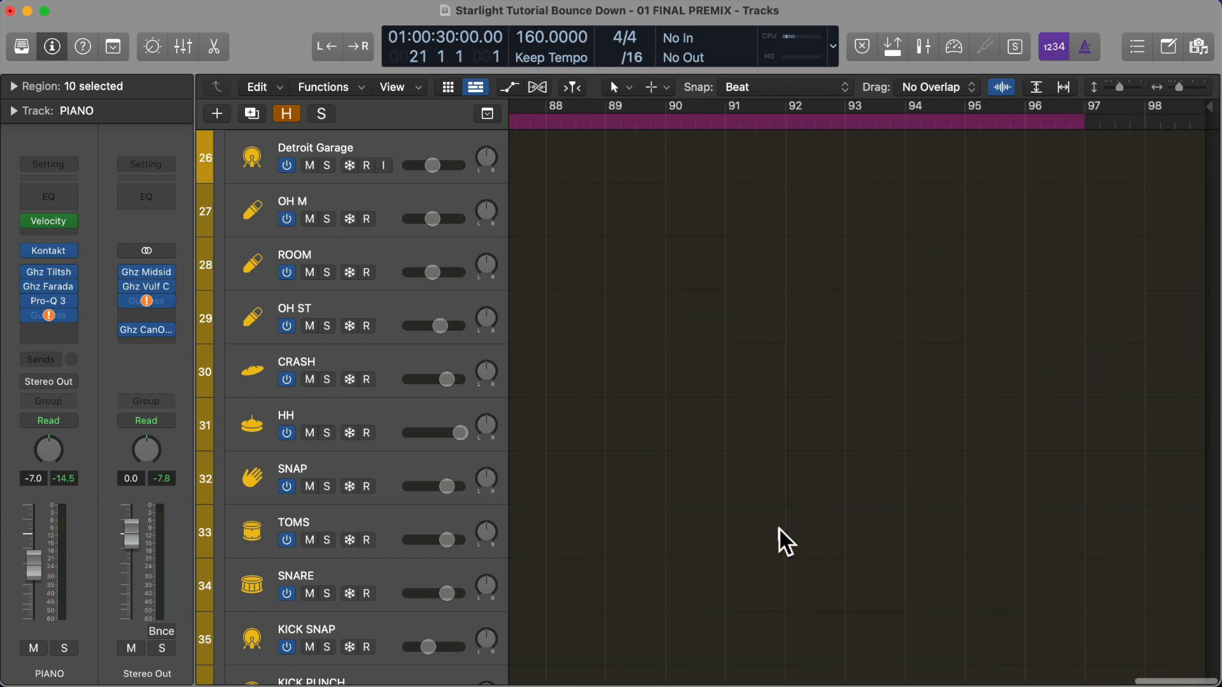
scroll(781, 529, down, 2)
key(z)
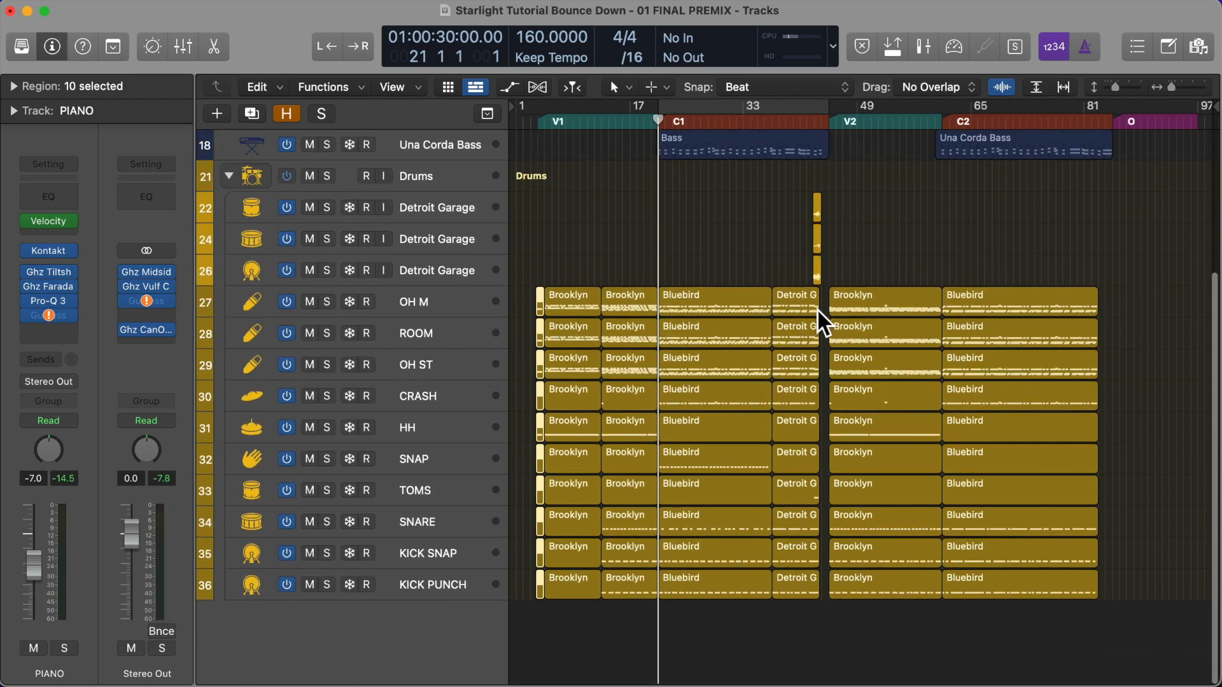
scroll(594, 354, up, 6)
click(228, 364)
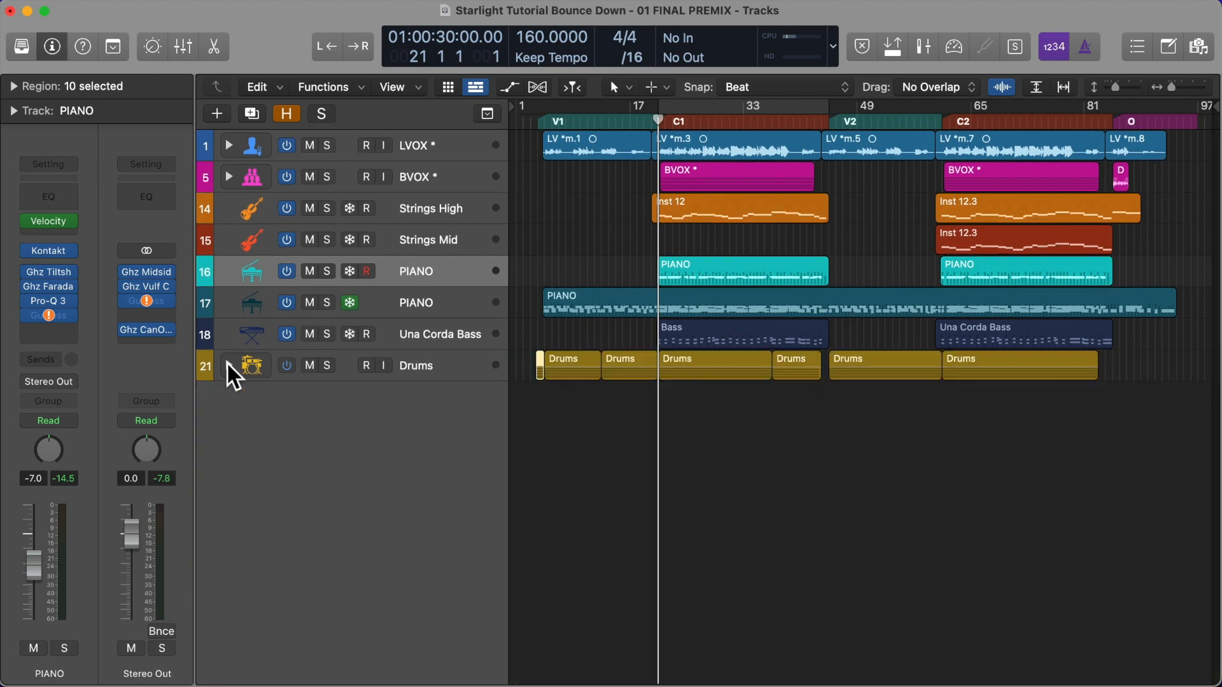
Bounce the Strings High regions in place as "Strings High" to a new track, muting the source, including tails, excluding volume/pan automation, with Normalize off
click(432, 212)
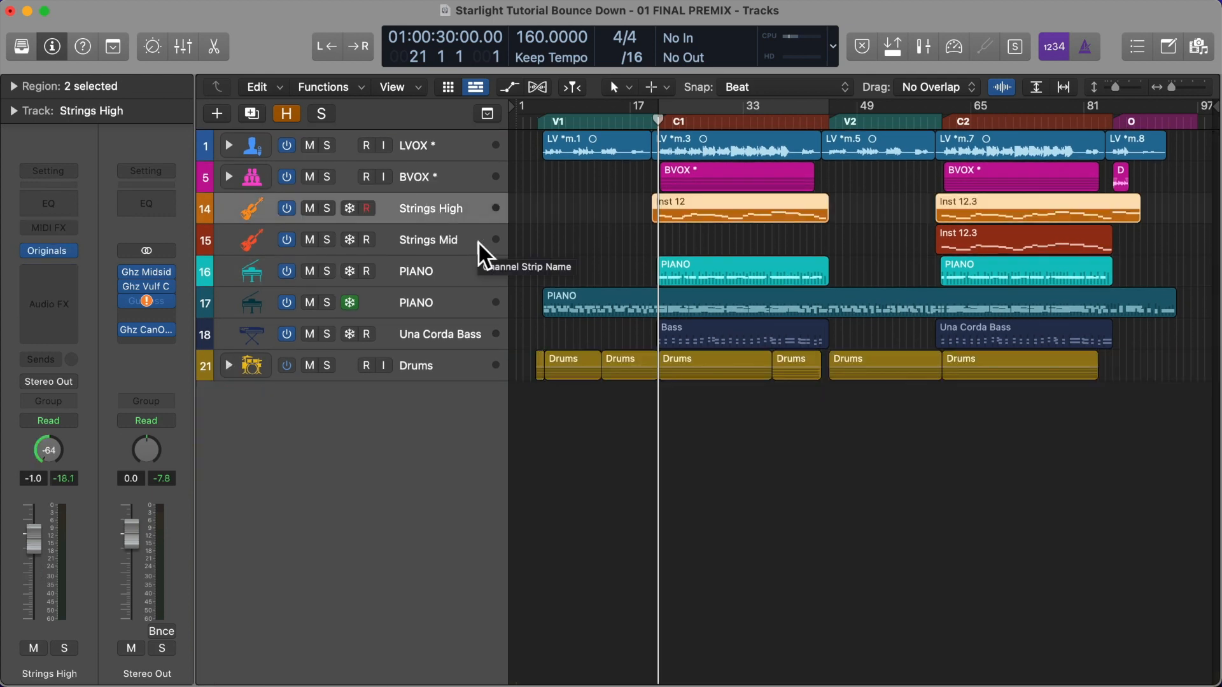
key(ctrl+b)
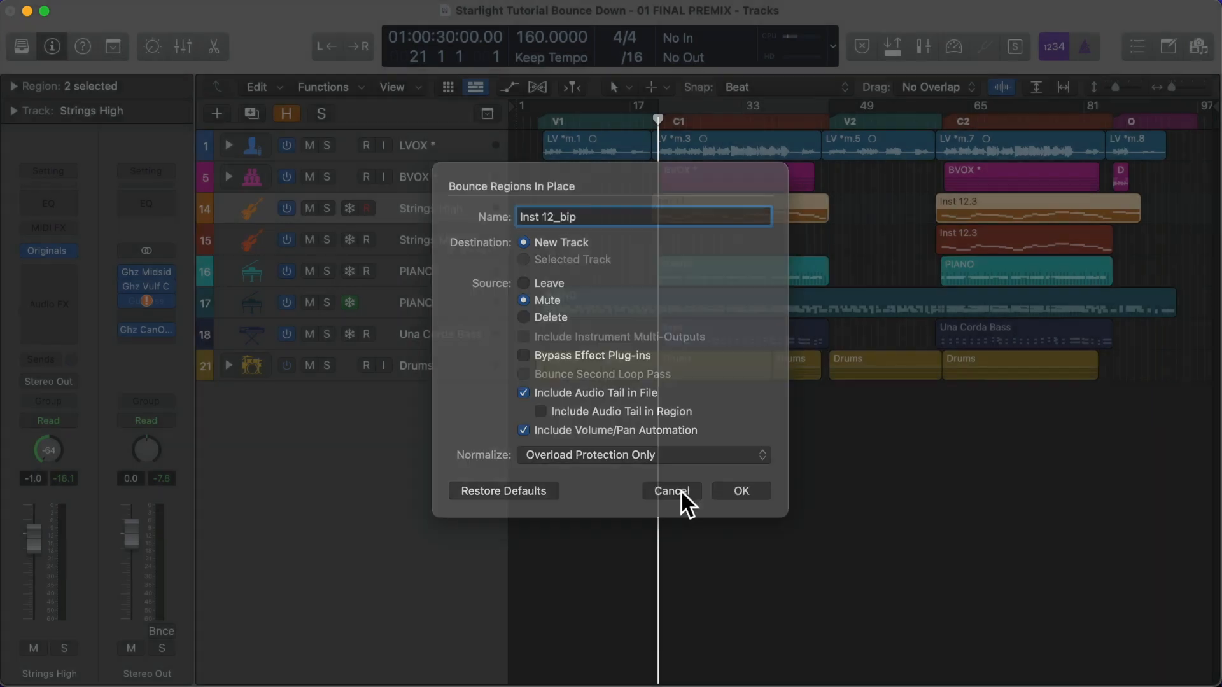
click(681, 490)
key(ctrl+b)
text(Strings High)
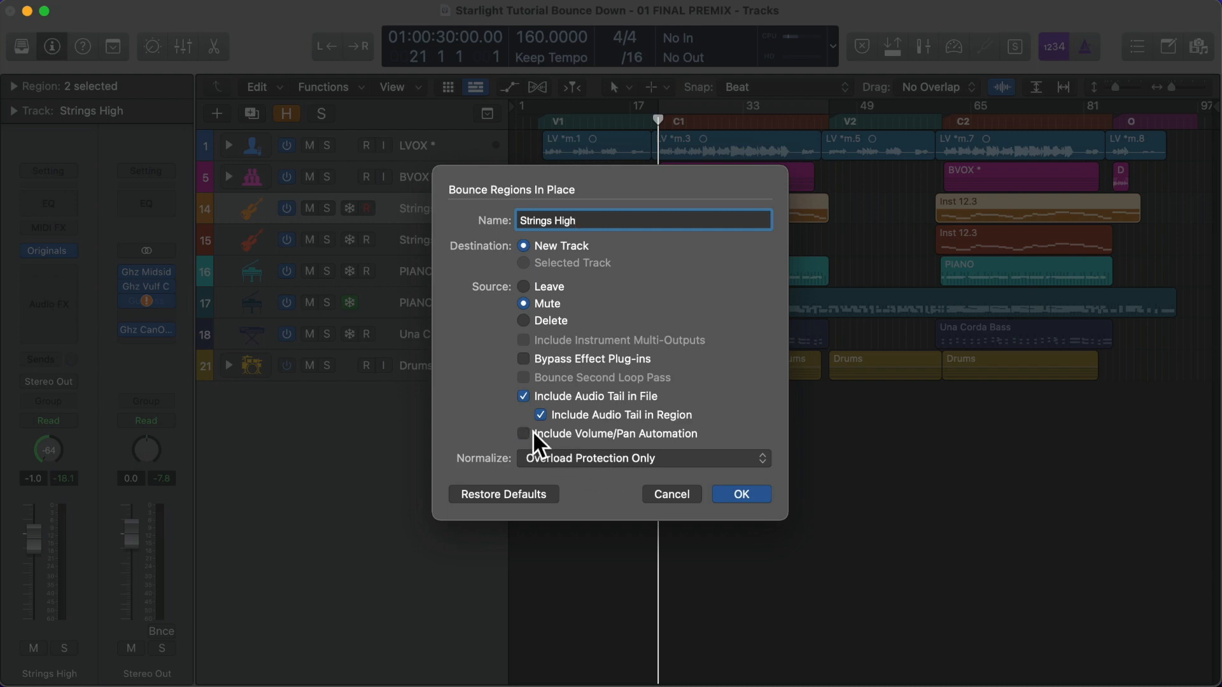
click(559, 457)
click(526, 463)
click(561, 456)
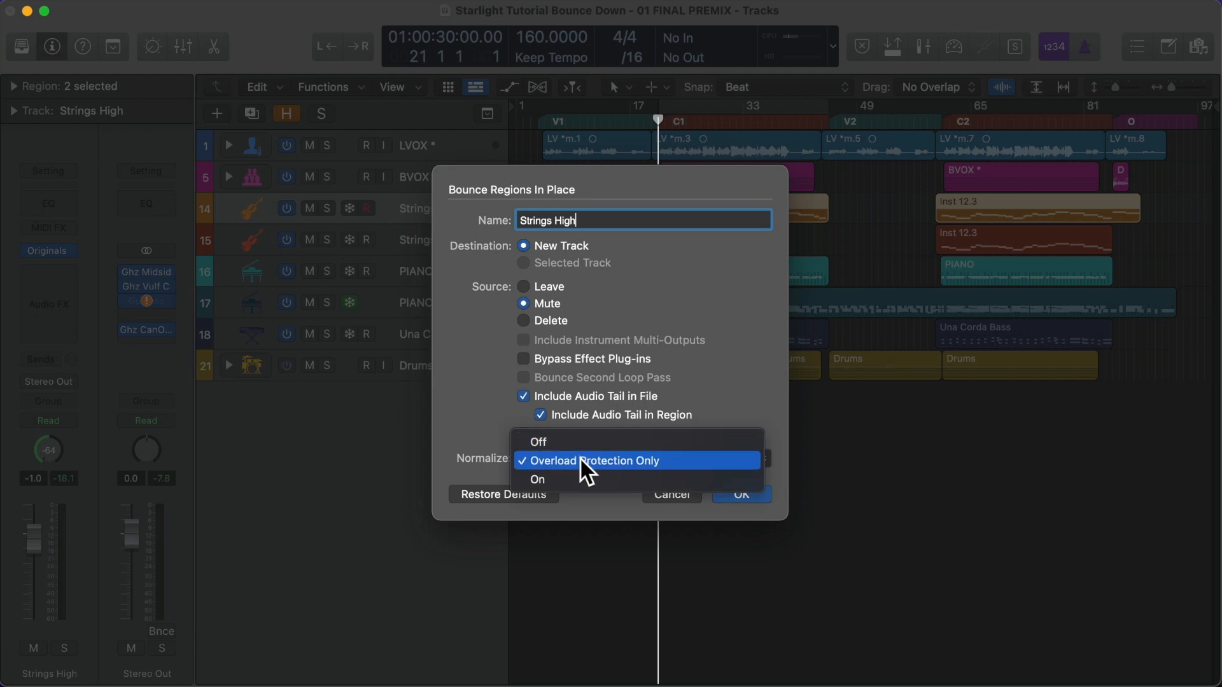
click(575, 442)
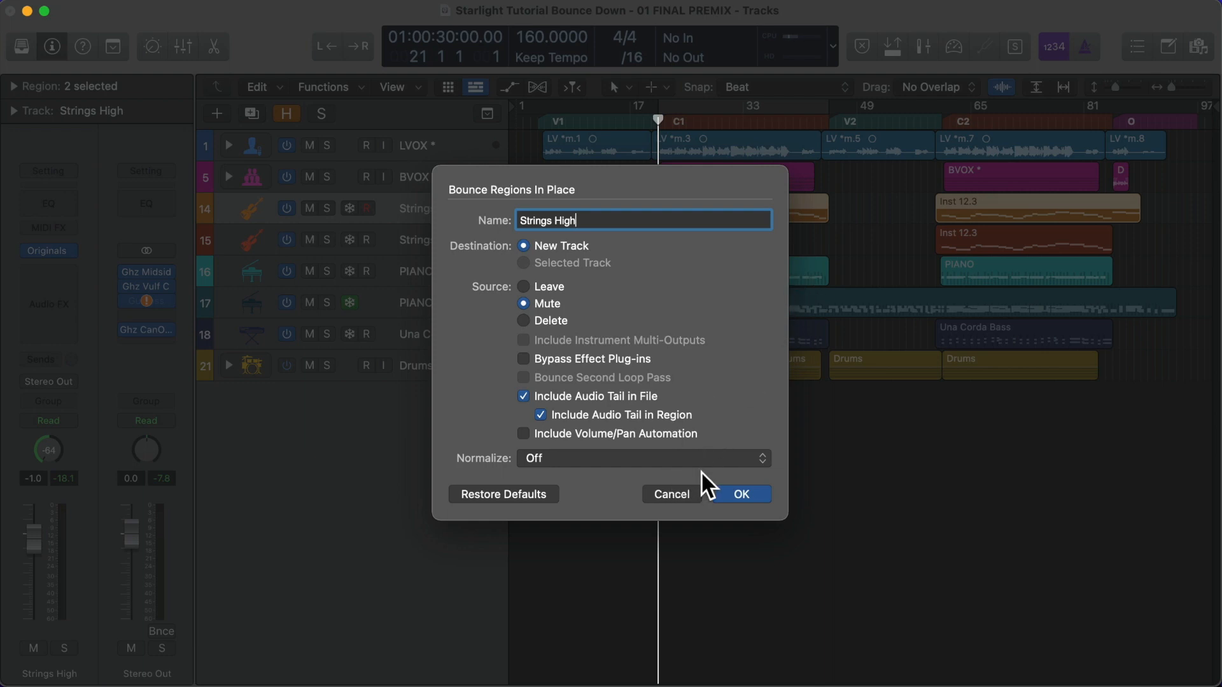
click(750, 494)
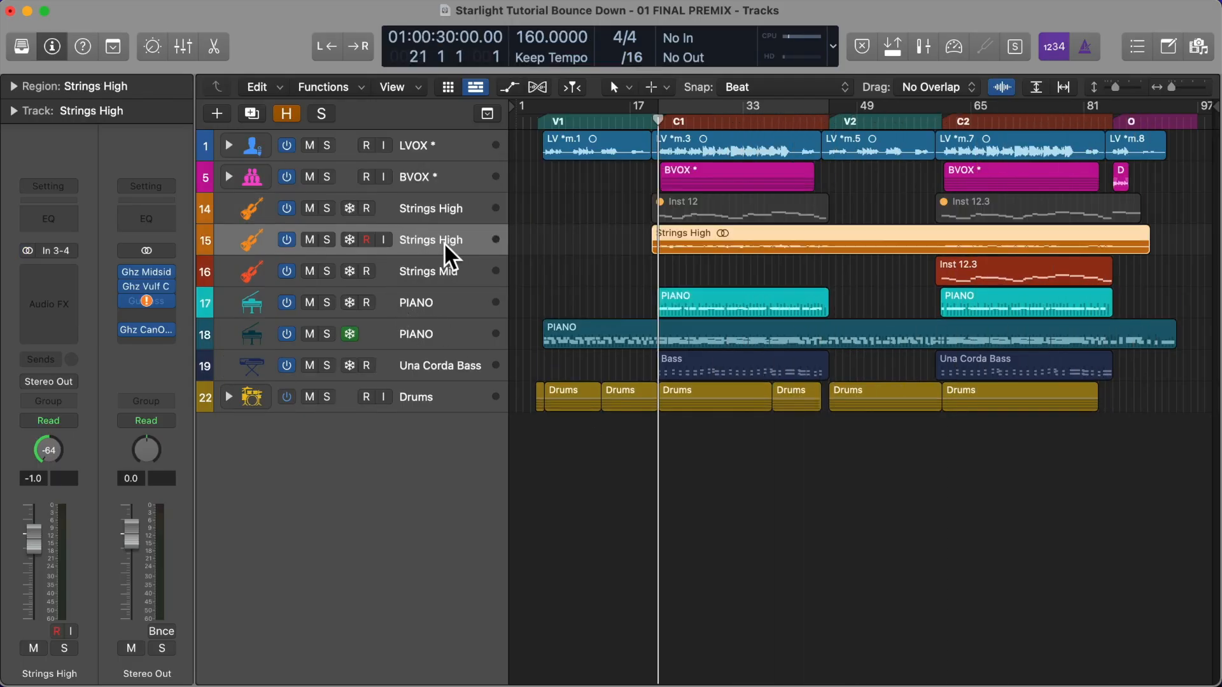
Play and solo the bounced Strings High track and set its region gain to +20 dB
key(space)
click(327, 240)
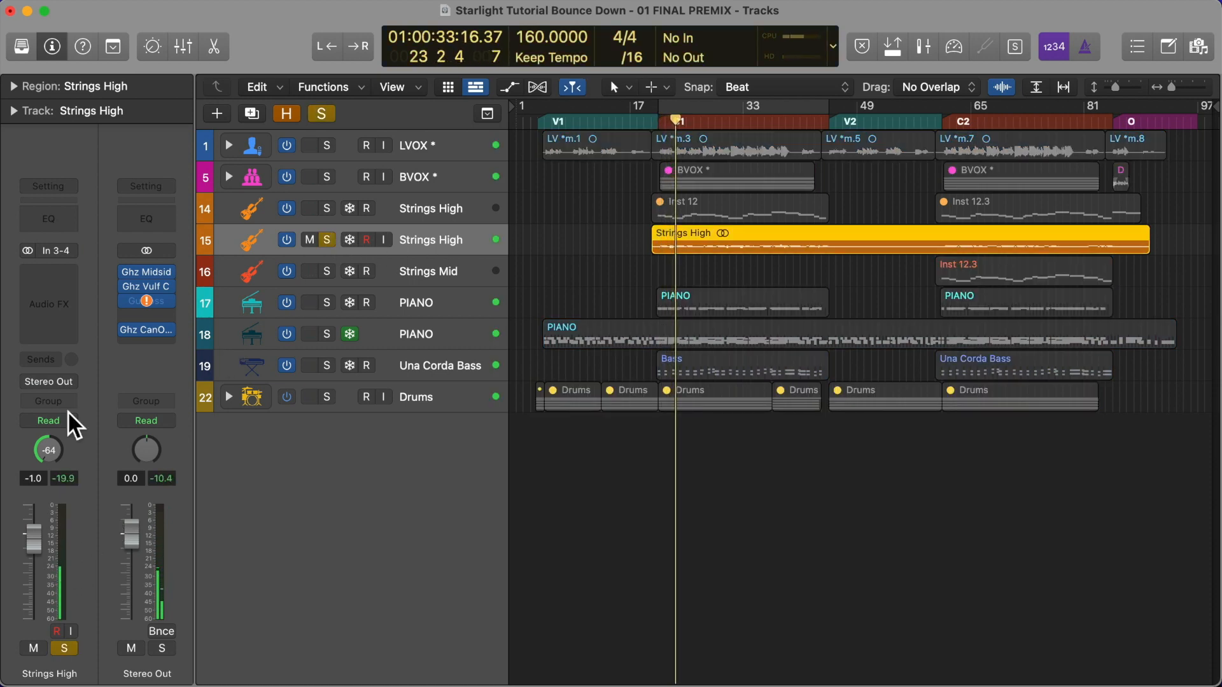
click(13, 87)
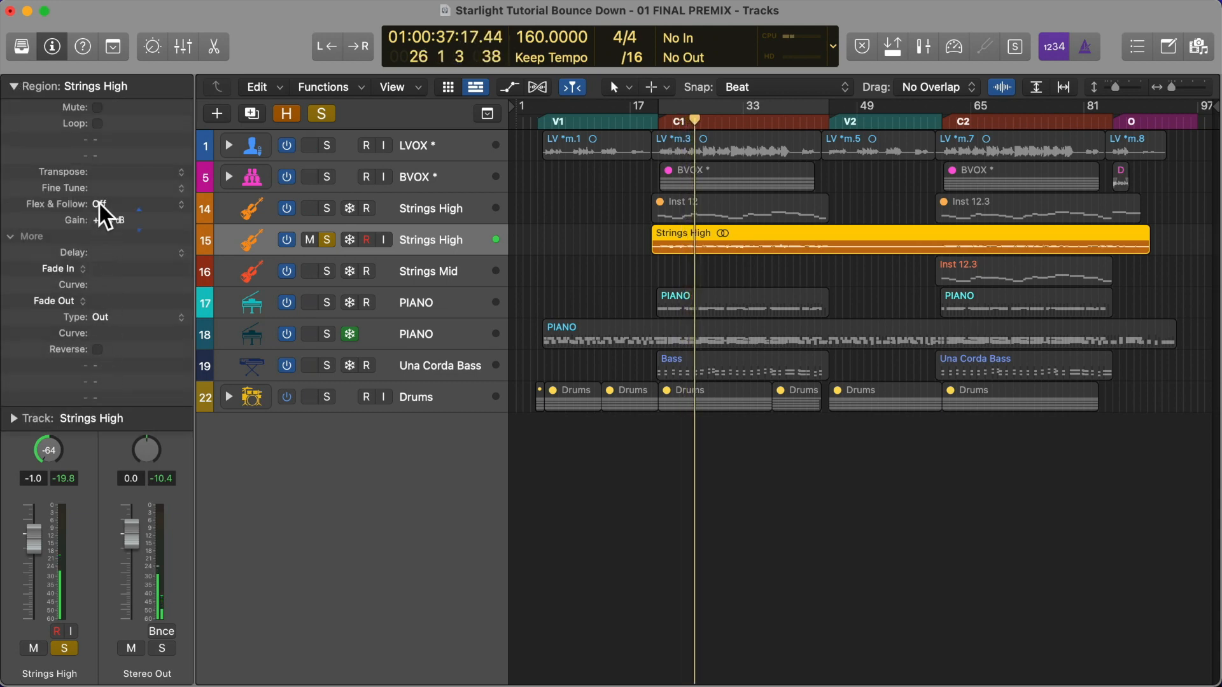
double_click(102, 219)
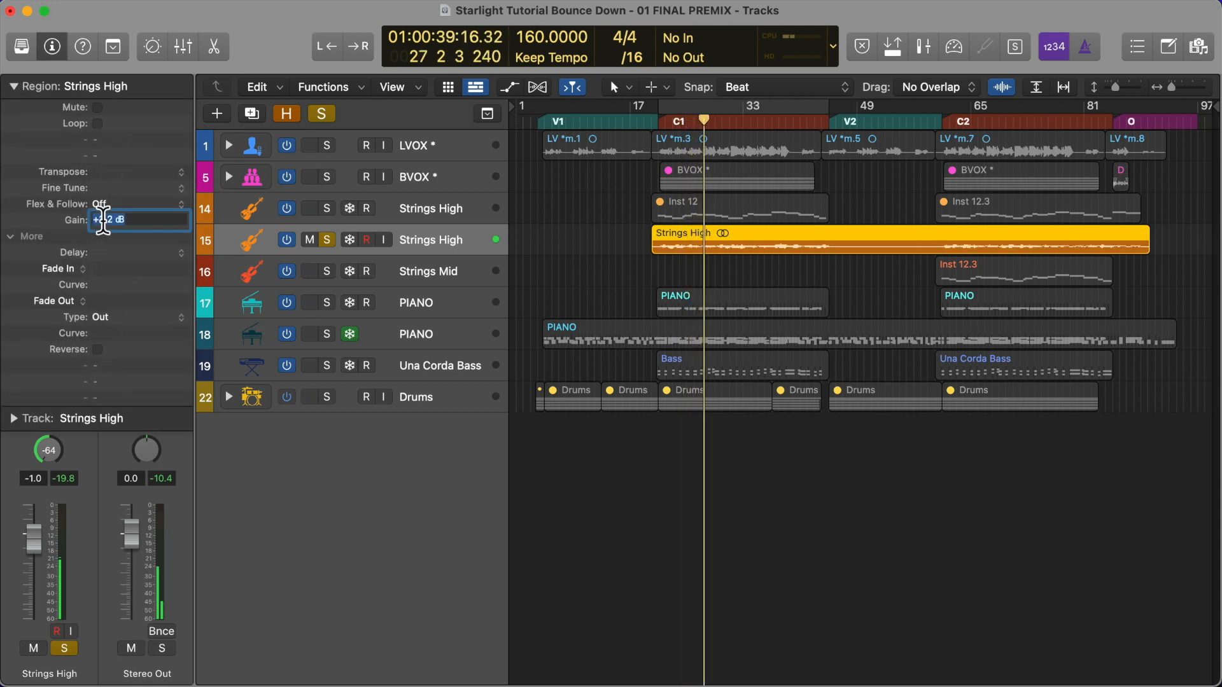
text(20)
key(Return)
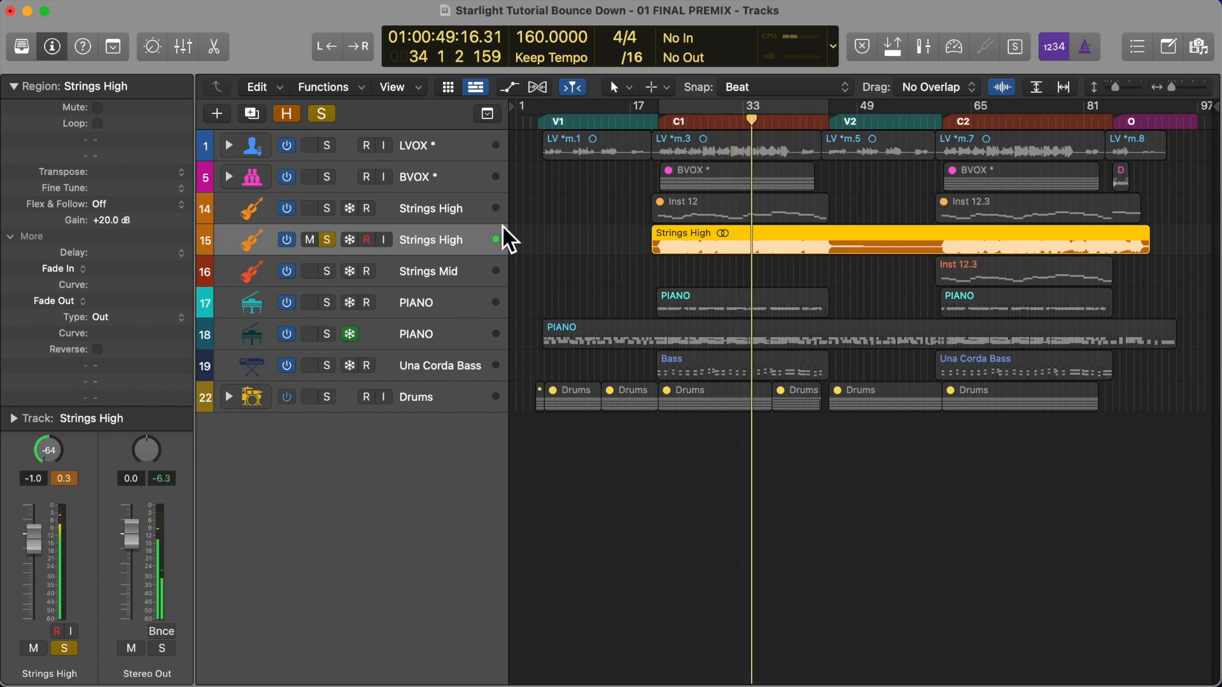
Set the bounced Strings High region's gain to -6 dB
double_click(111, 219)
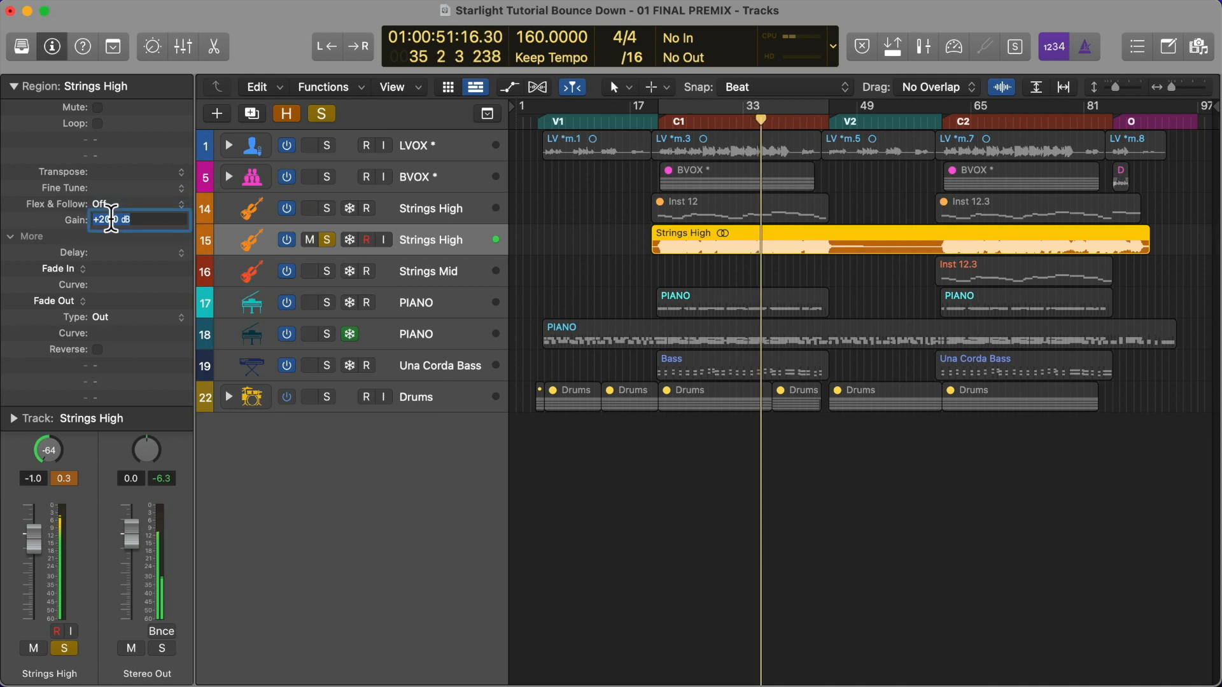
text(-6)
key(Return)
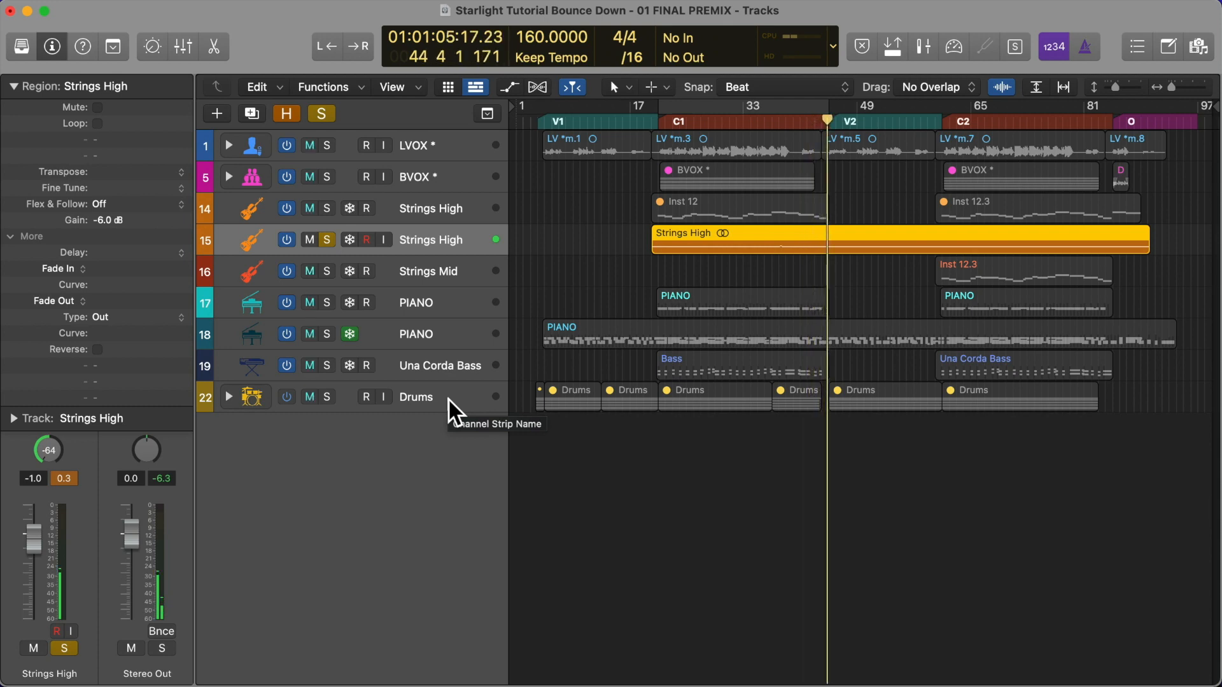
Compare the settings of the original Strings High MIDI track with those of its bounced audio track
click(453, 217)
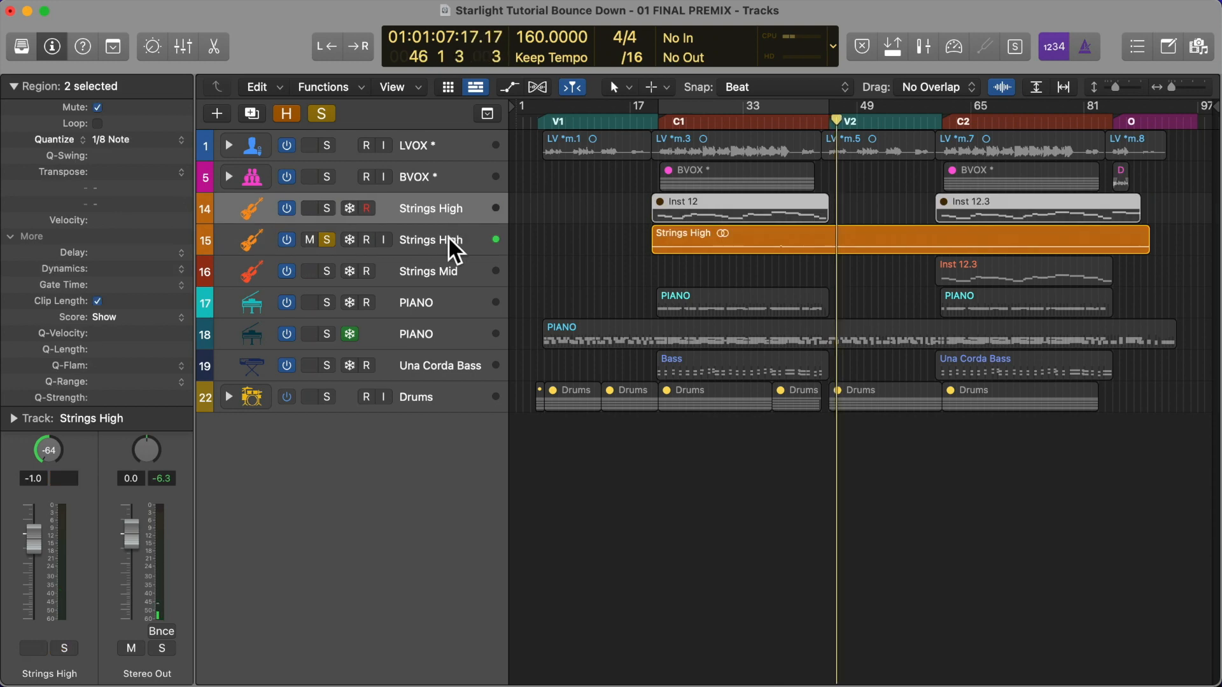
click(449, 237)
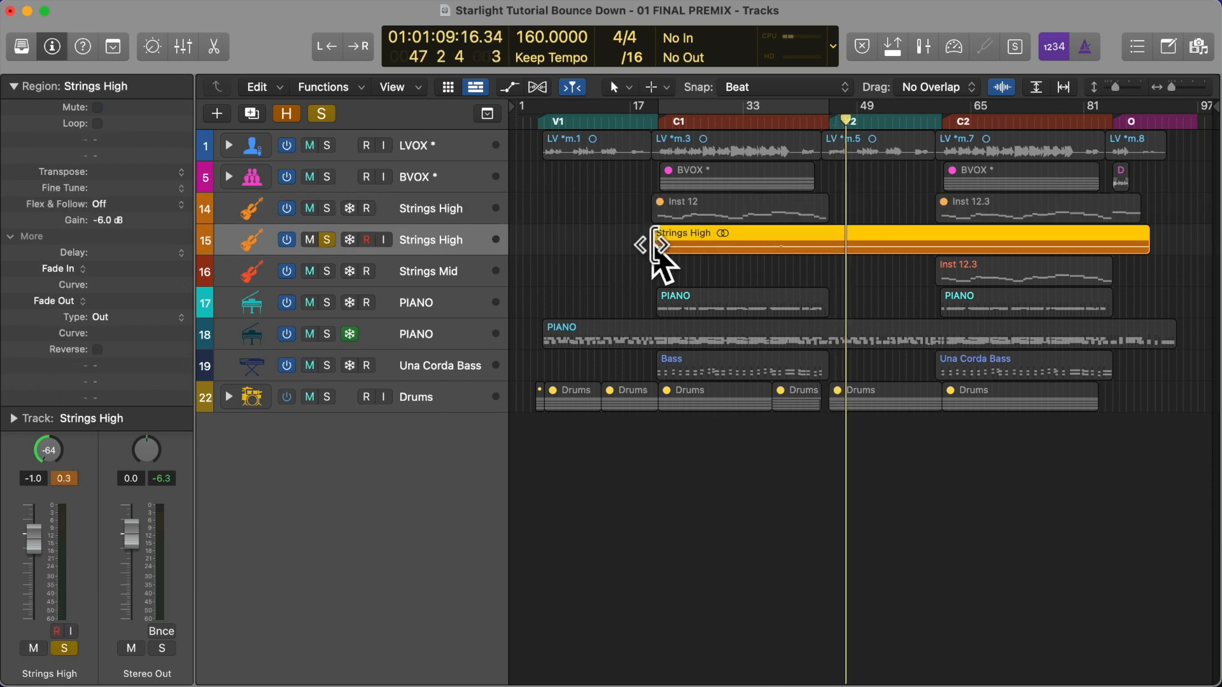
click(440, 206)
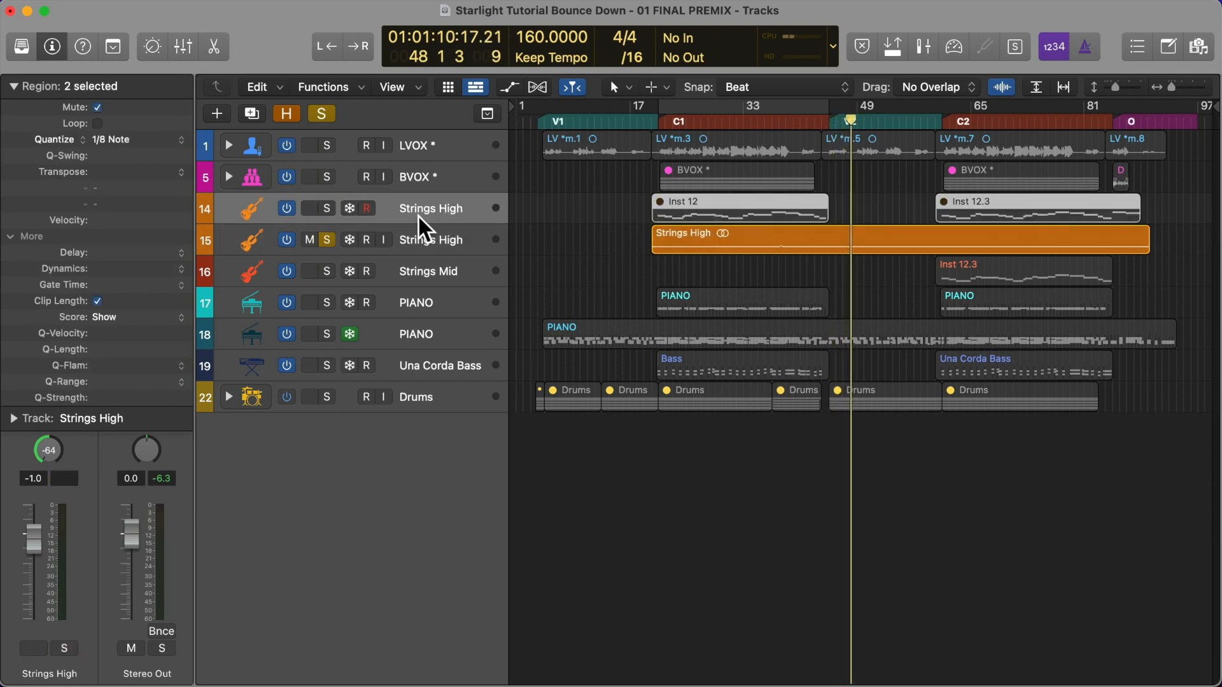
Collapse the region parameters and inspect the original Strings High track's Intimate Strings instrument window
click(20, 88)
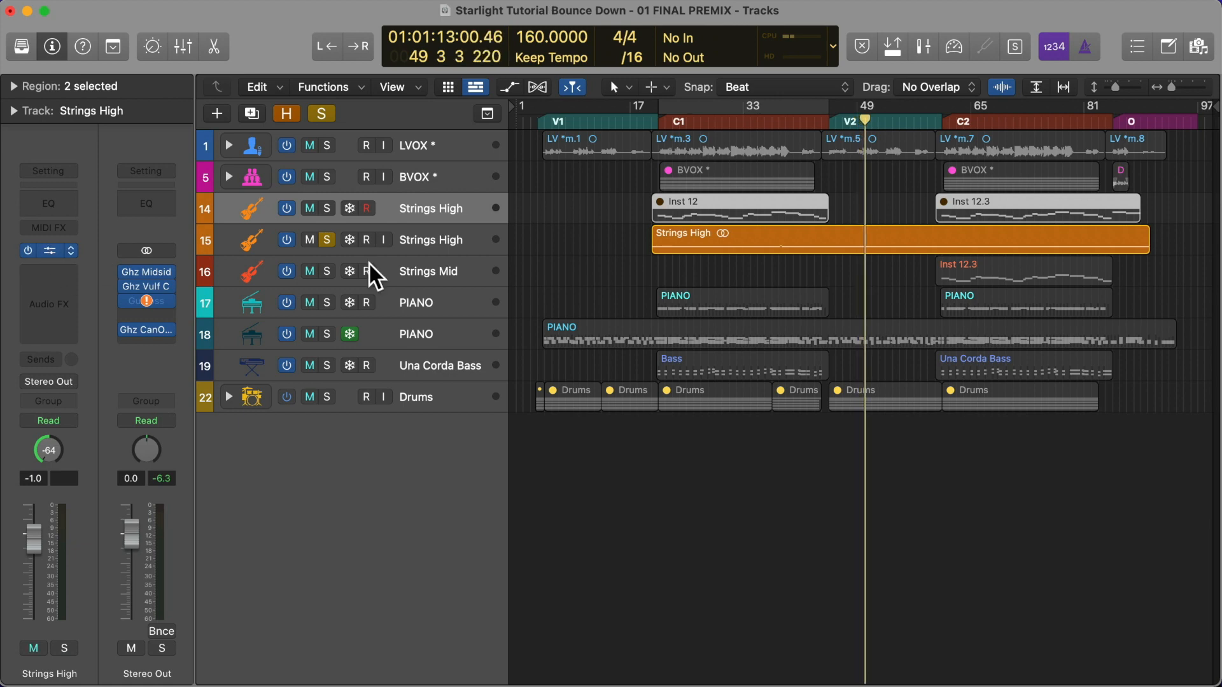
key(v)
mouse_move(1054, 83)
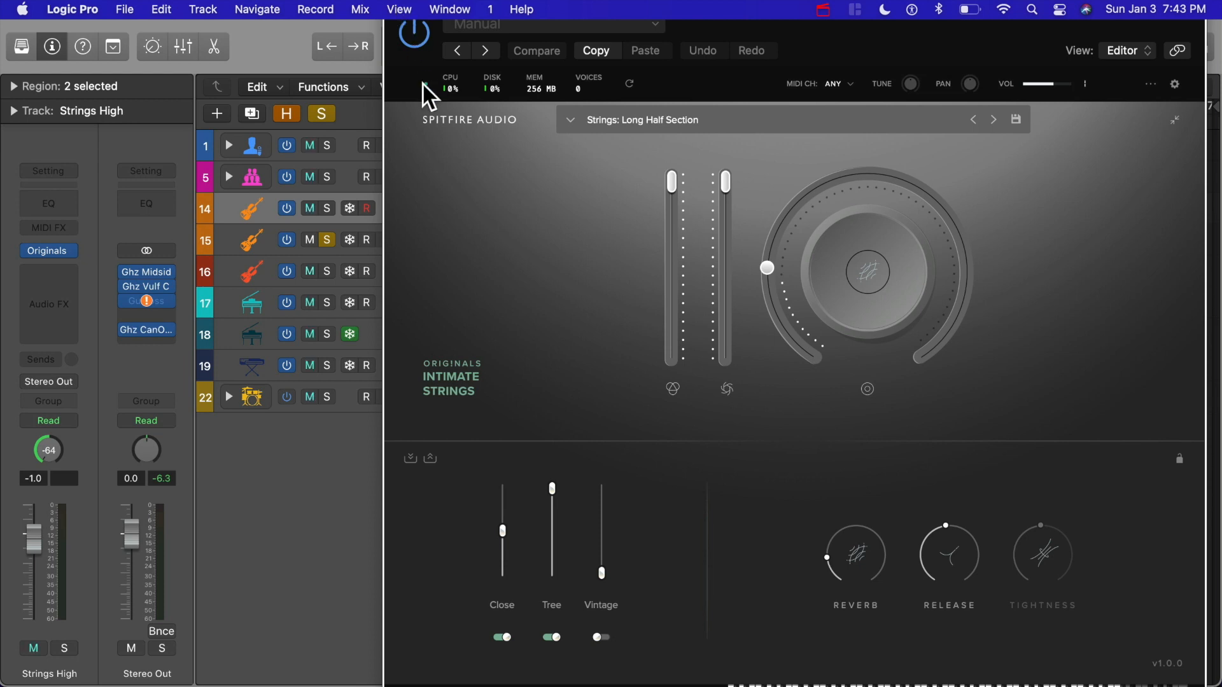
click(395, 3)
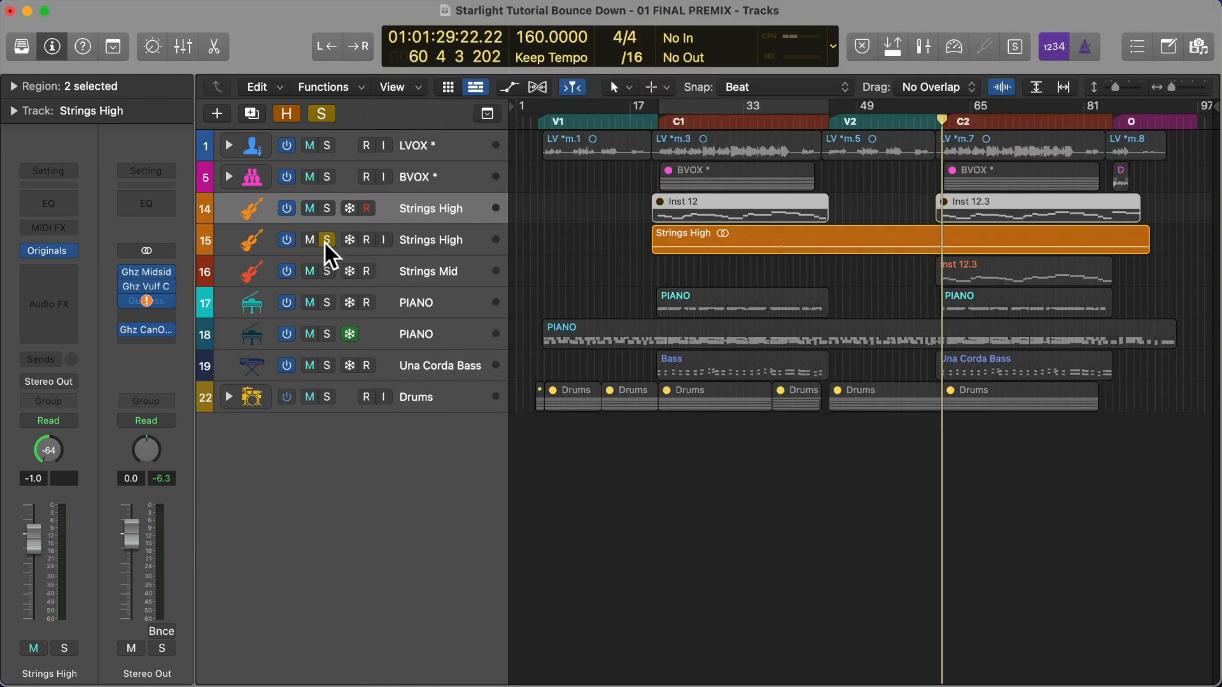
Unsolo the bounced Strings High track, reset its region gain to 0 dB, and collapse the region parameters
click(326, 240)
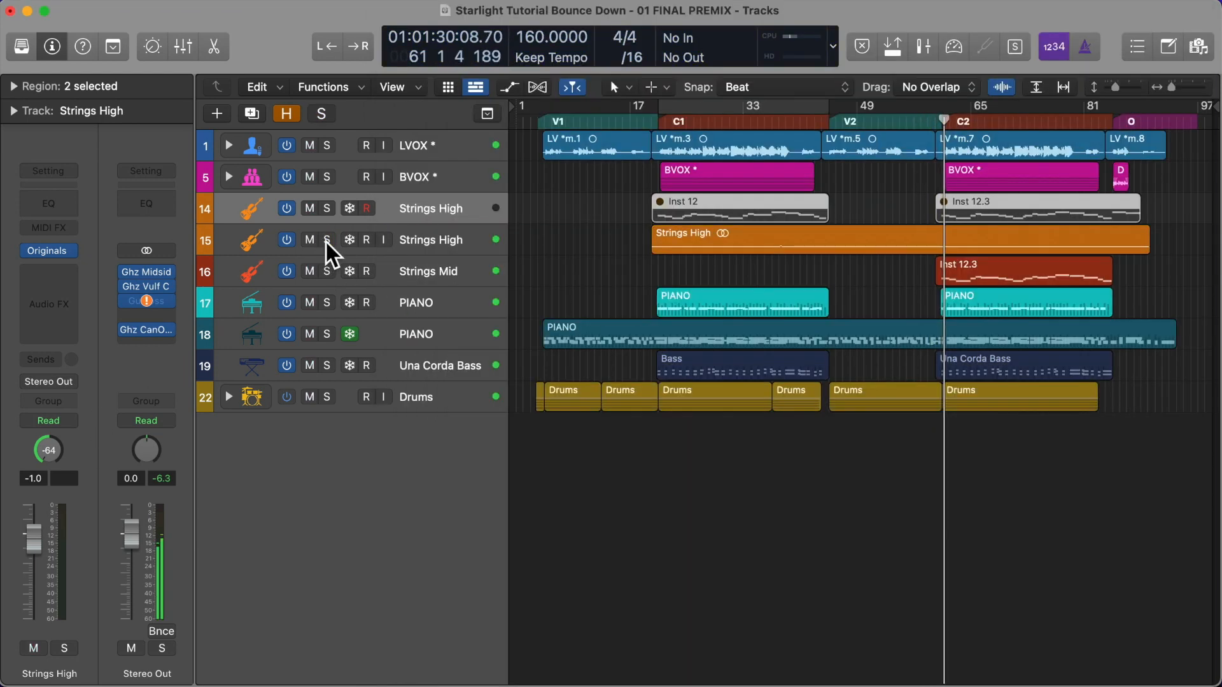
click(445, 237)
click(13, 90)
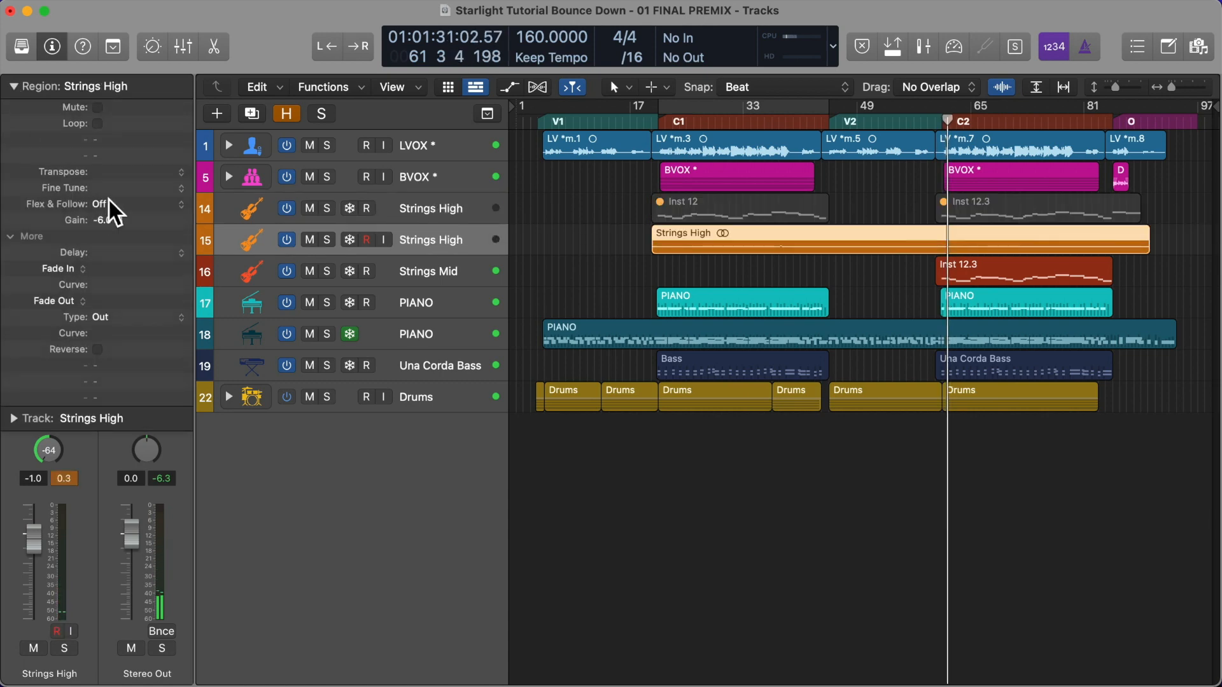
double_click(105, 220)
text(0)
key(Return)
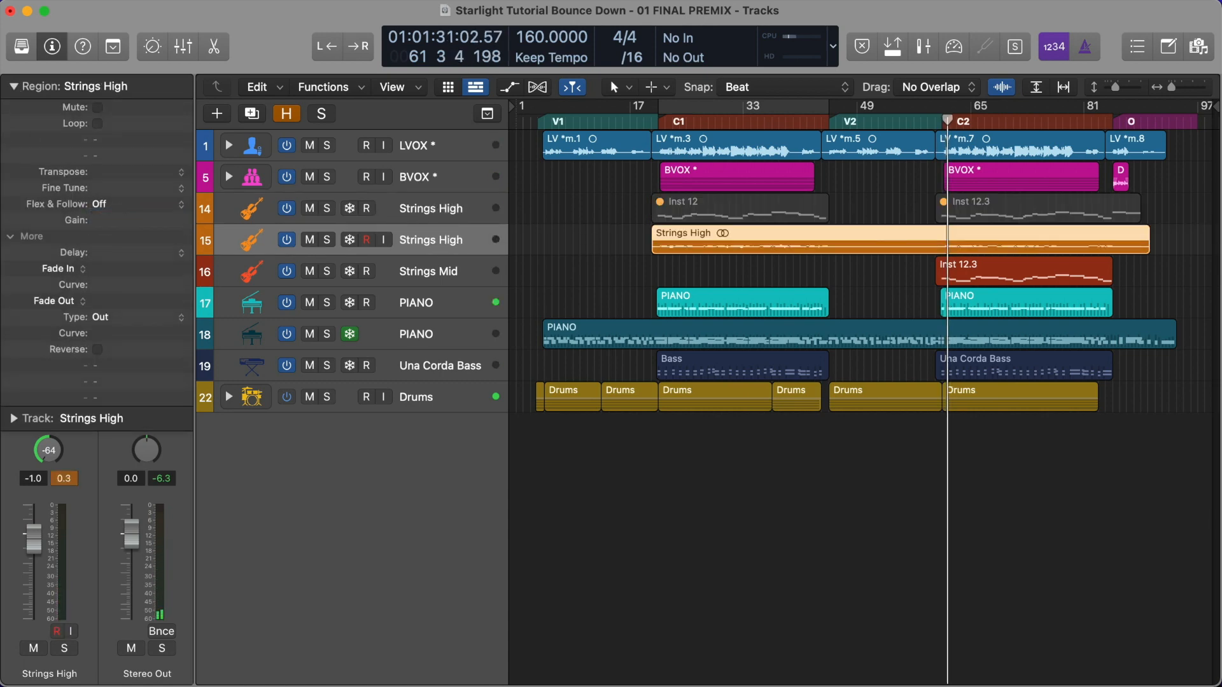
click(19, 90)
Bounce the Strings Mid track's MIDI region in place to a new audio track named Strings Mid
click(424, 274)
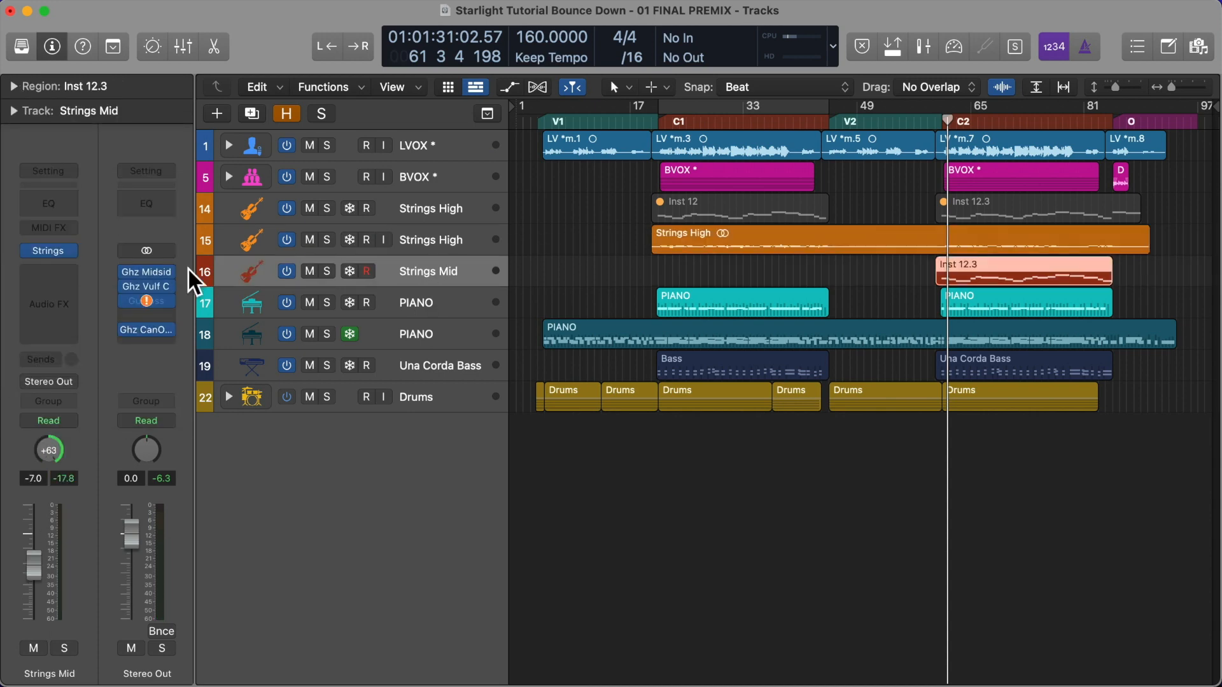
key(ctrl+b)
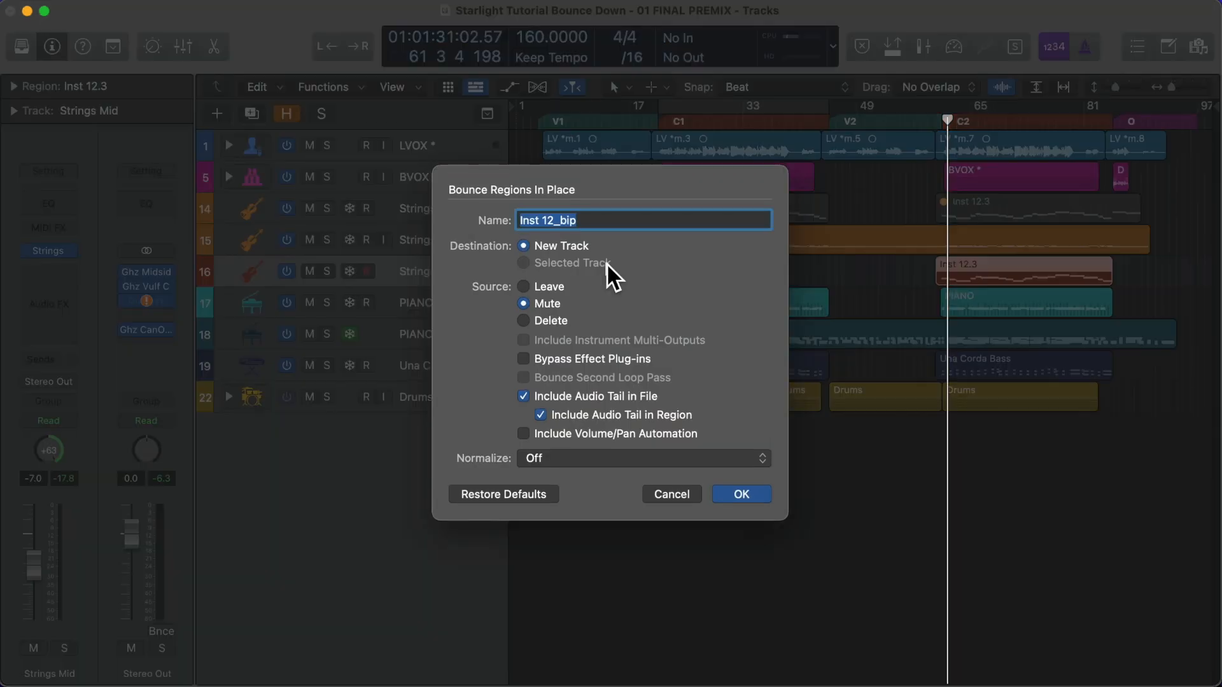
text(Strings Mid)
key(Return)
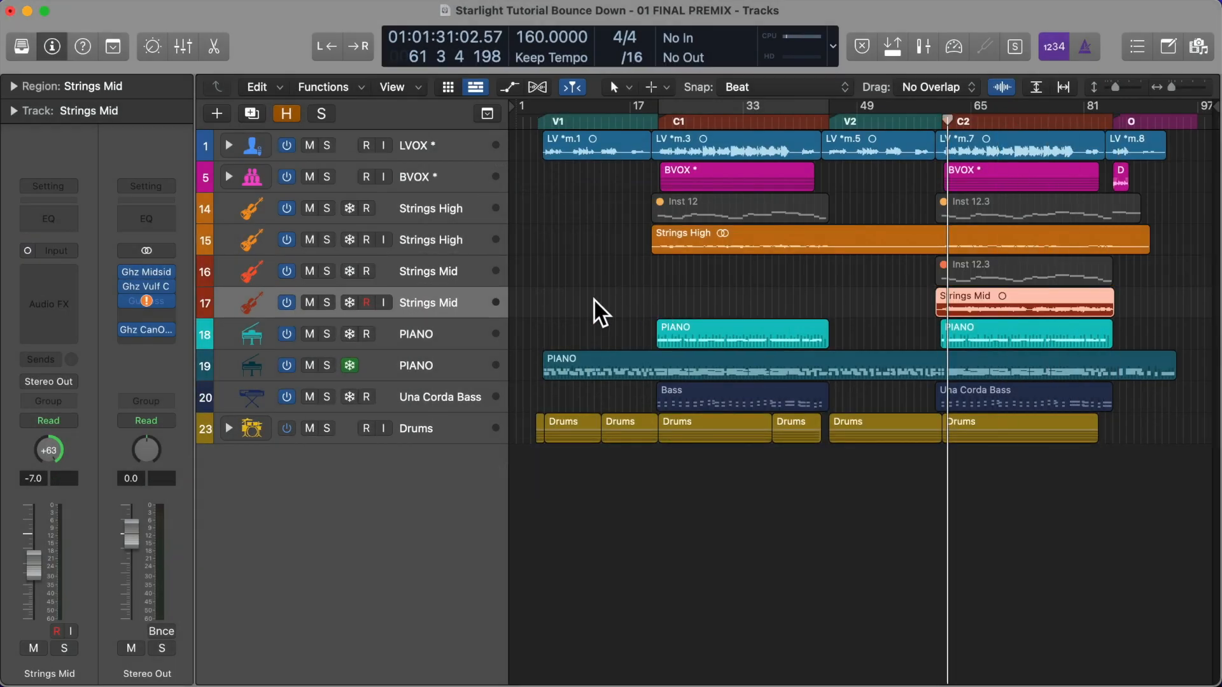
Examine the channel strips and plug-ins of the two PIANO tracks and the Una Corda Bass track
click(461, 338)
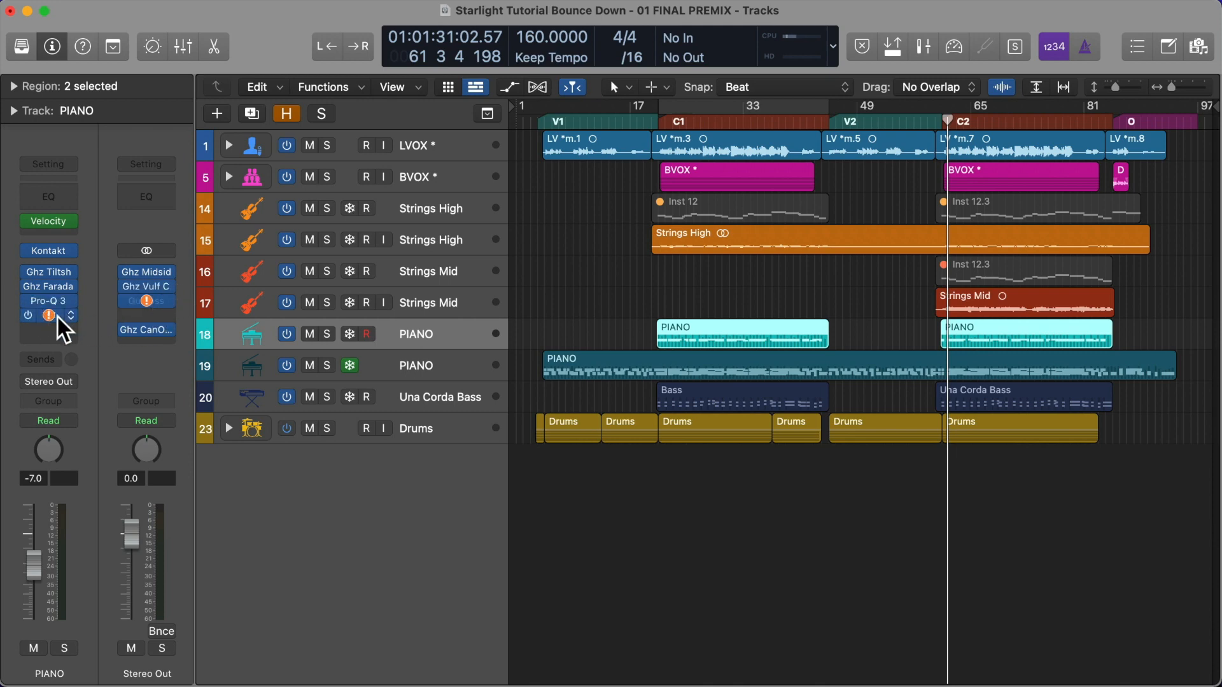
click(125, 296)
click(414, 355)
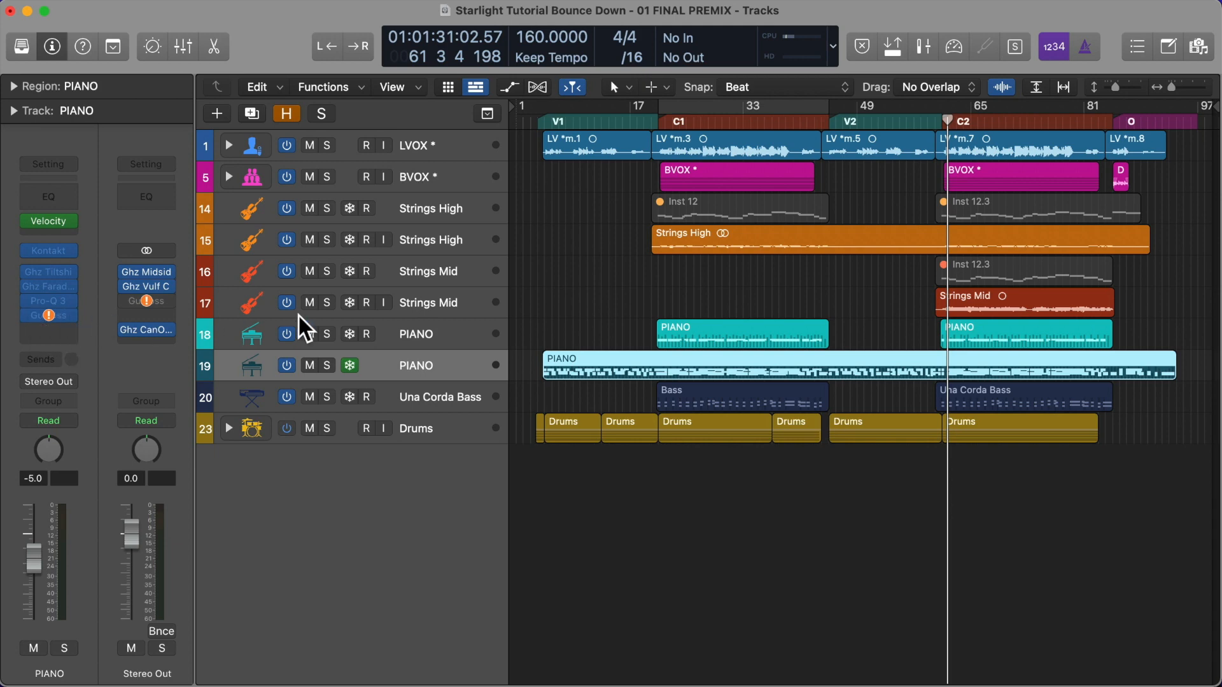
click(421, 329)
click(395, 392)
click(422, 426)
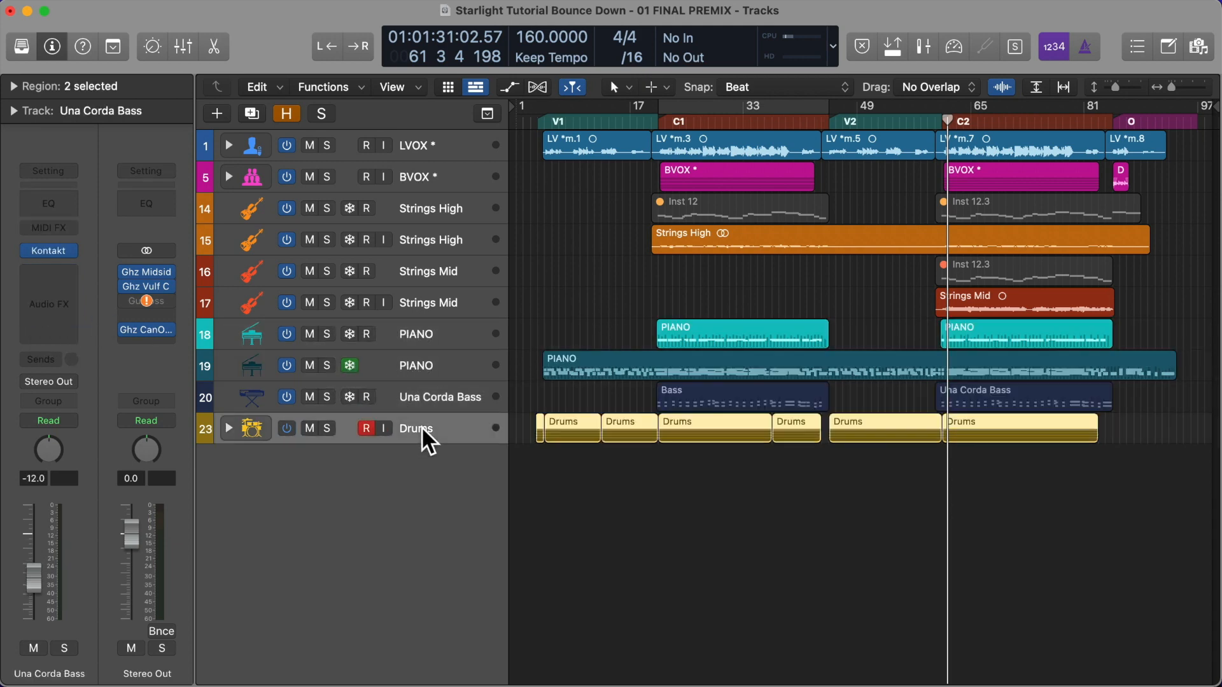
click(426, 330)
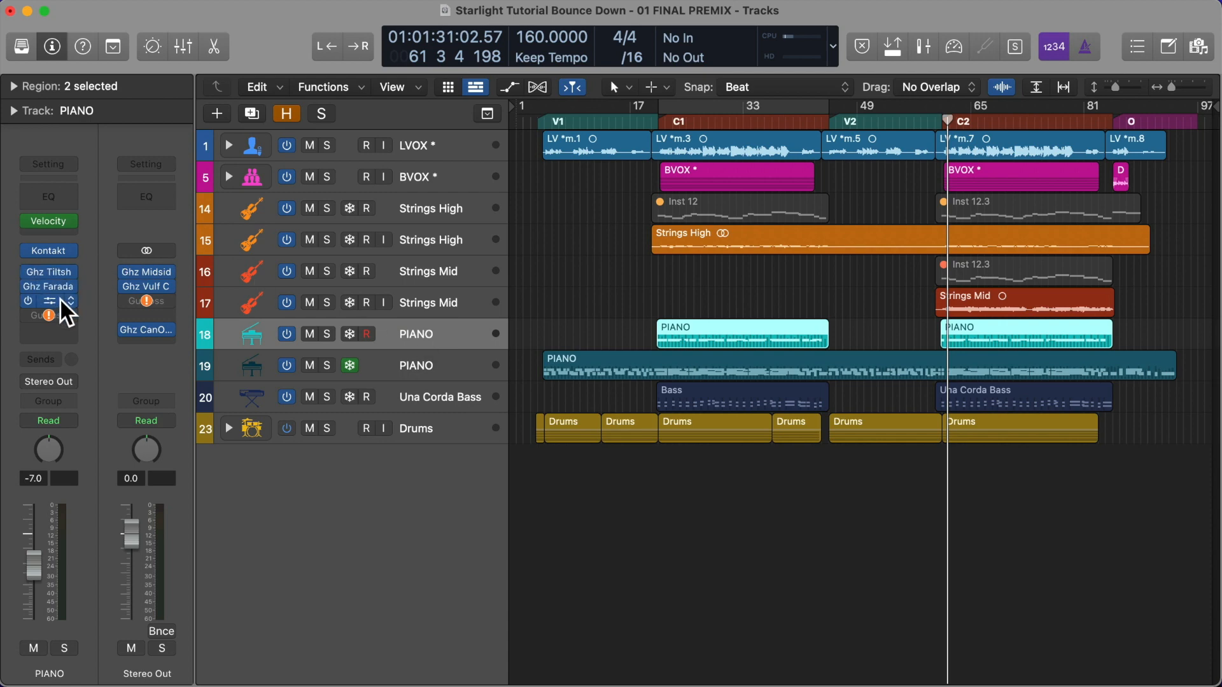
click(60, 298)
click(60, 298)
Play the song and audition the two PIANO tracks and Una Corda Bass in solo, first individually and then together
key(space)
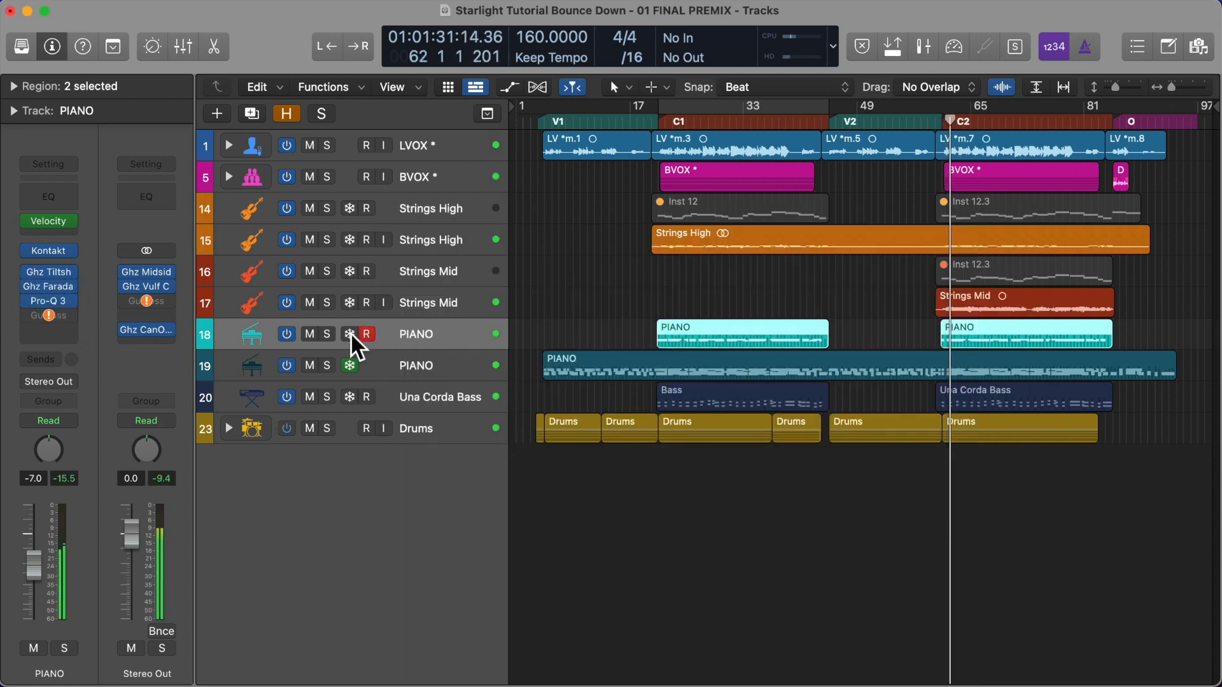
click(329, 334)
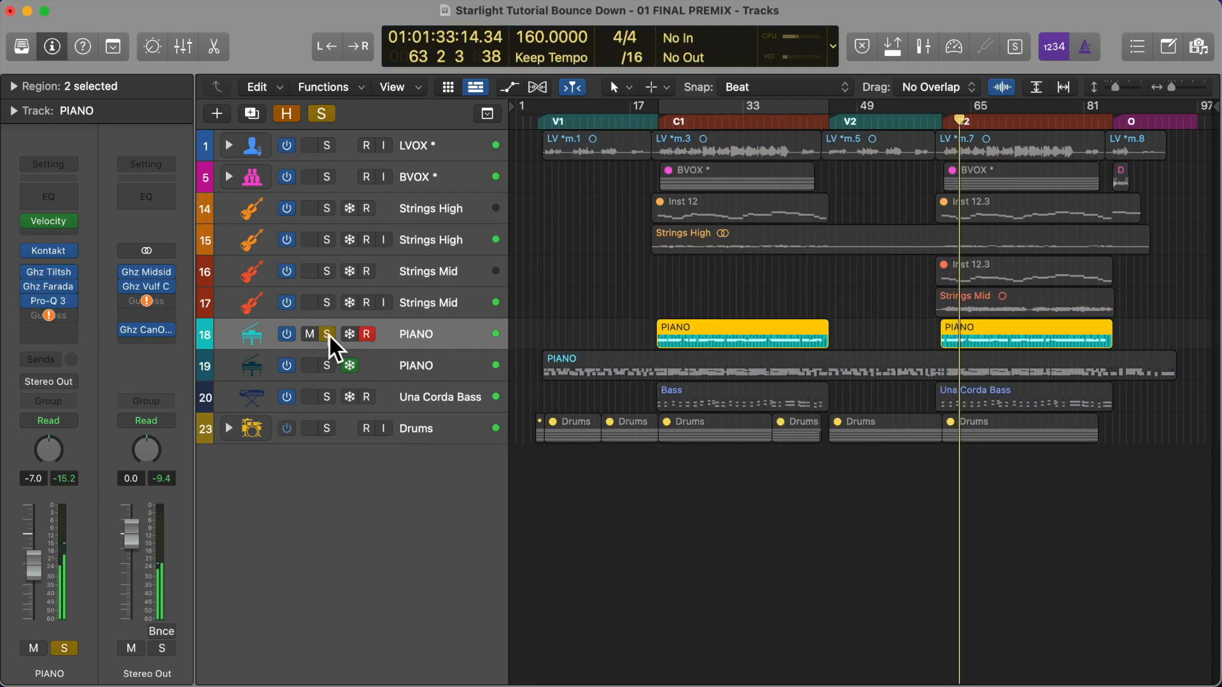
click(328, 334)
click(328, 363)
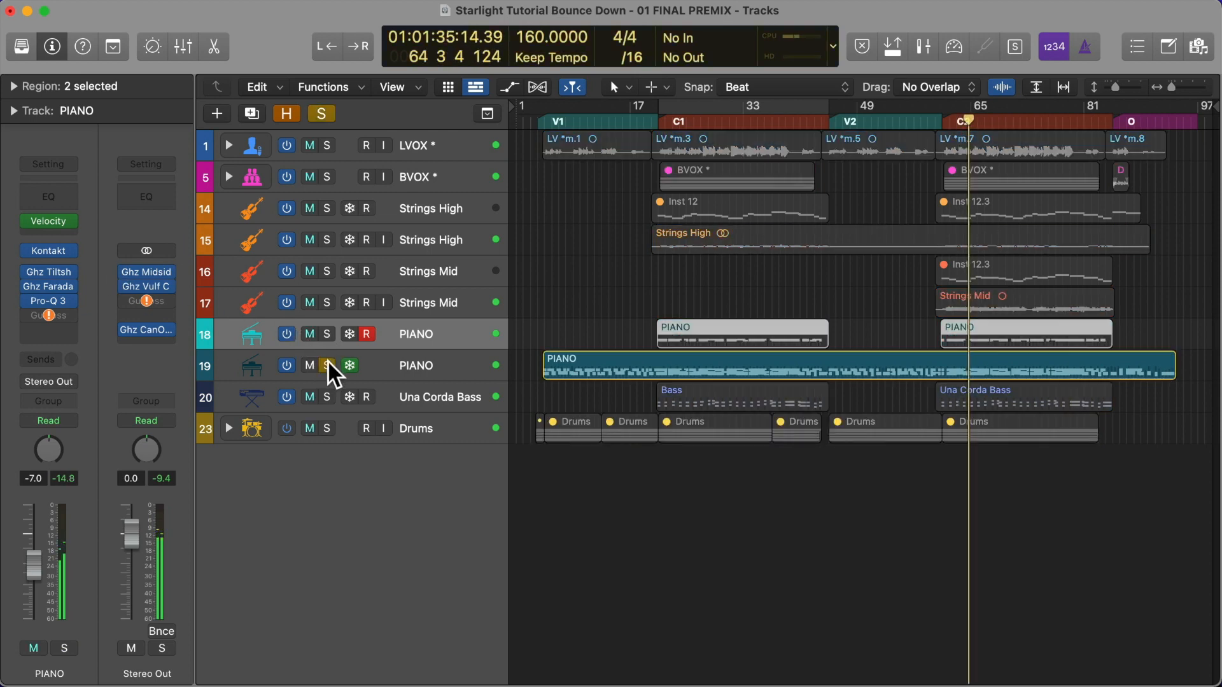
click(327, 364)
click(327, 396)
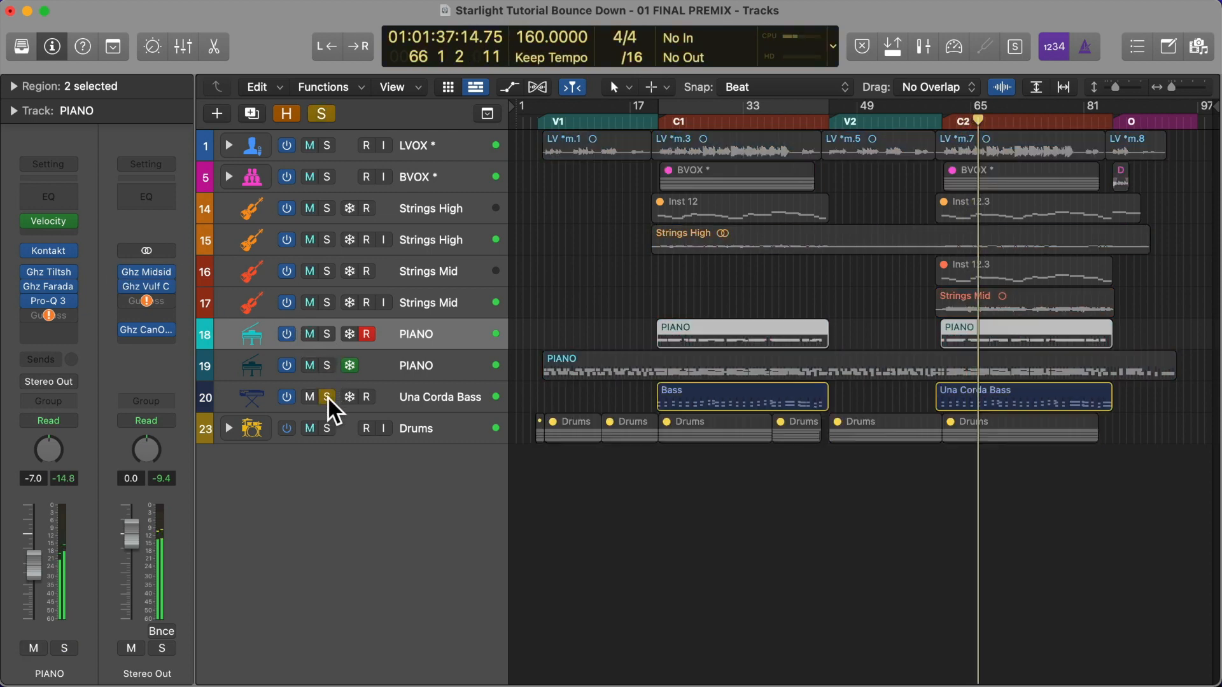
click(327, 365)
click(327, 334)
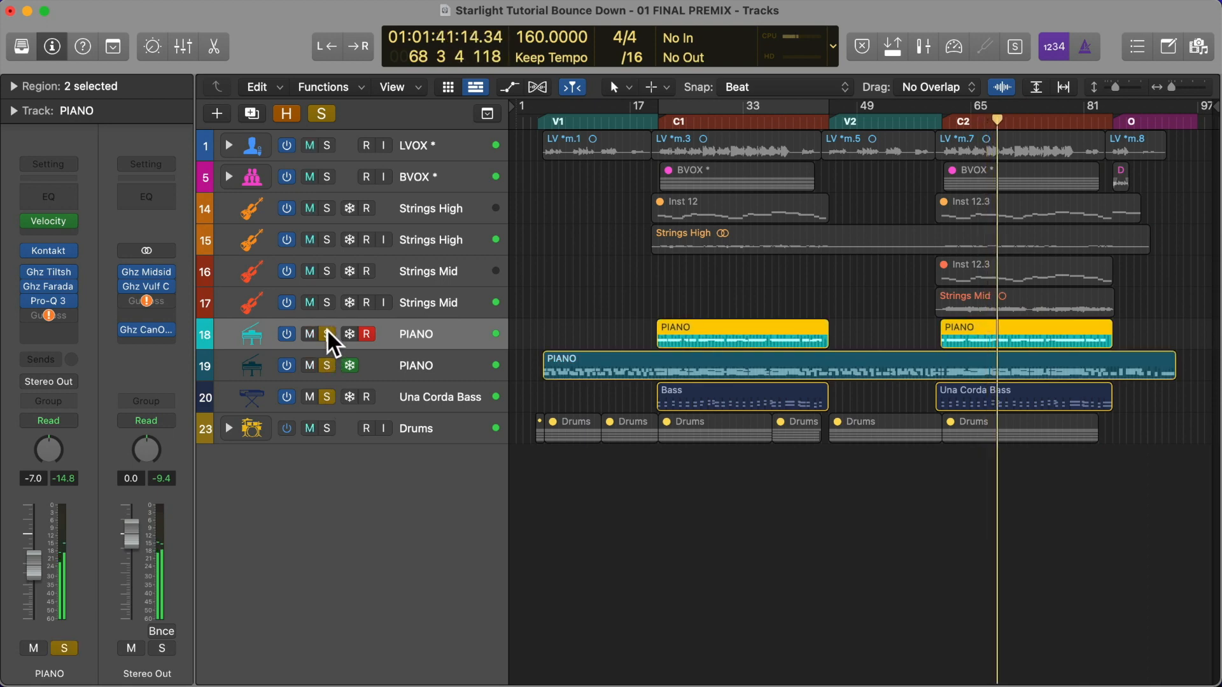
click(327, 334)
click(327, 365)
click(327, 397)
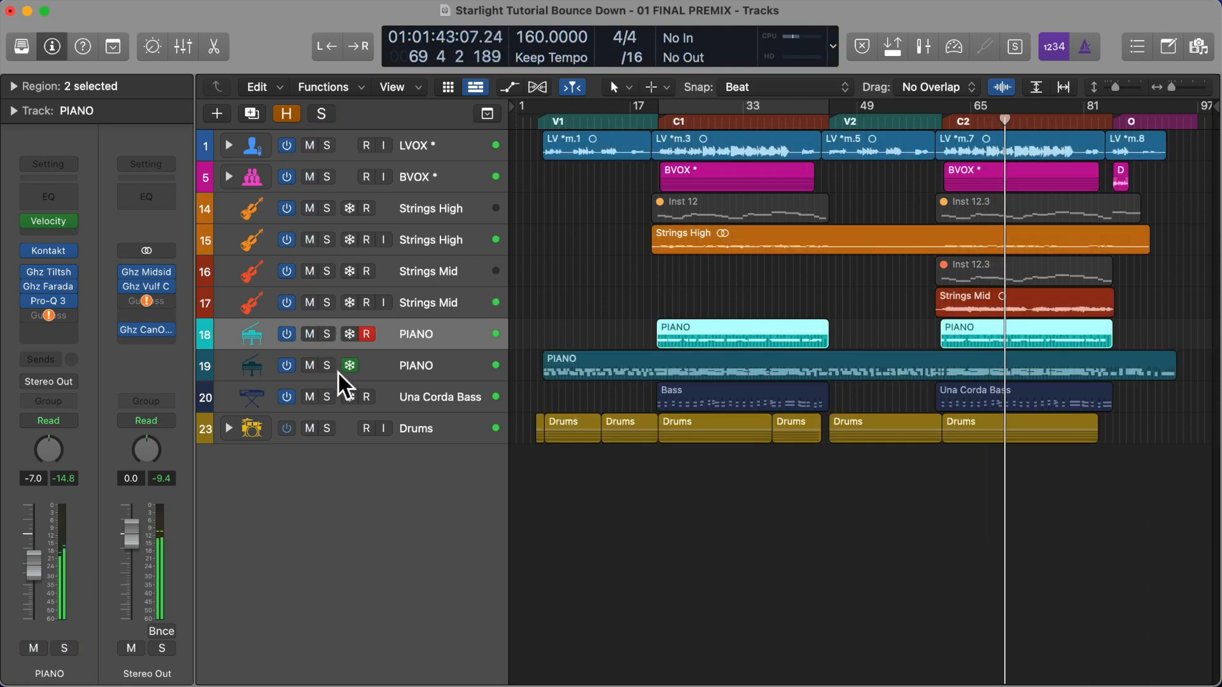
Bounce the two regions of the upper PIANO track in place to a new track named Piano RH
key(ctrl+b)
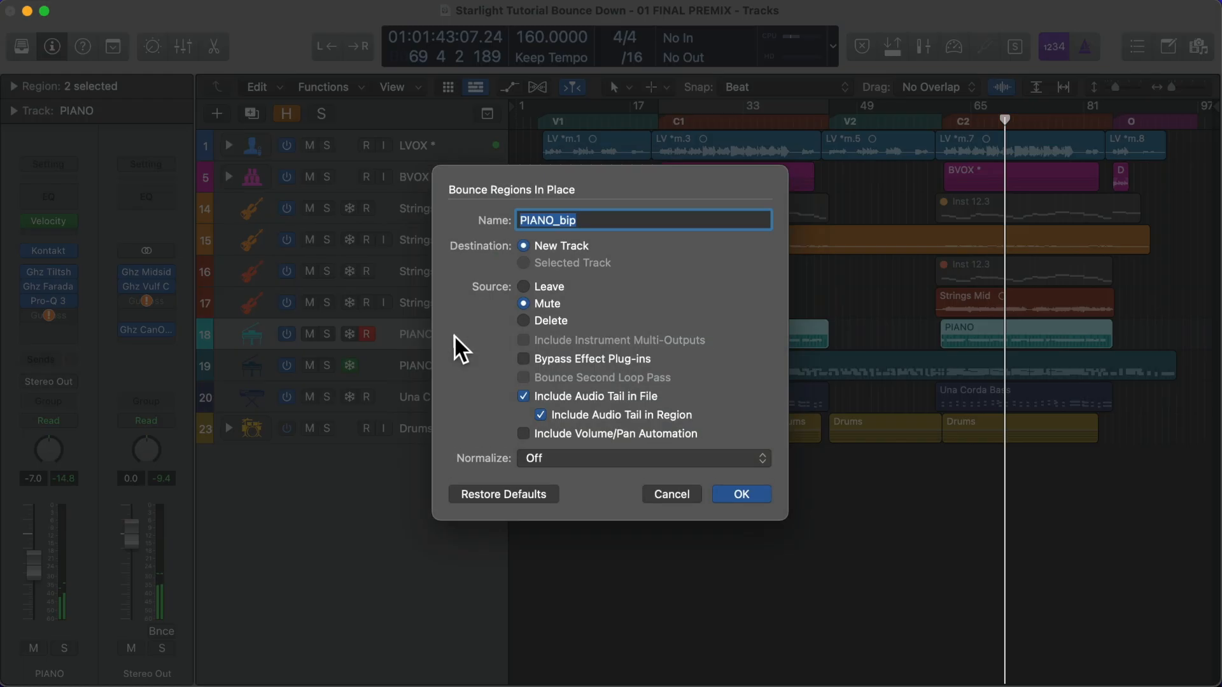
text(Piano RH)
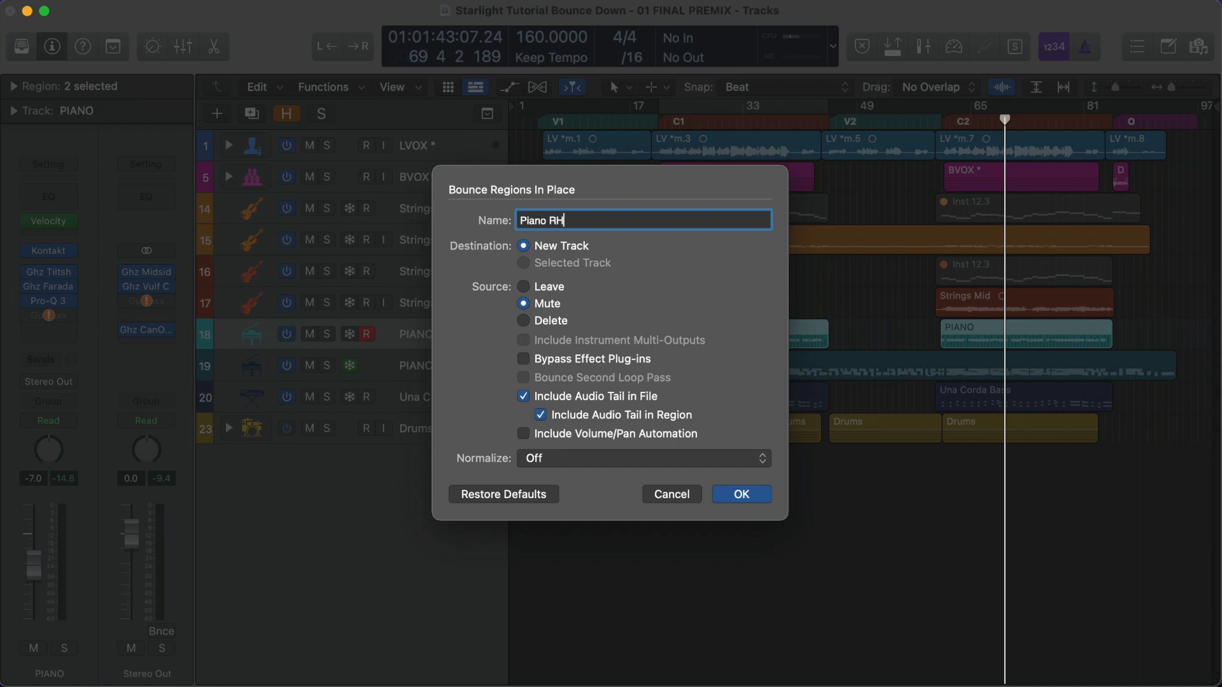
key(Return)
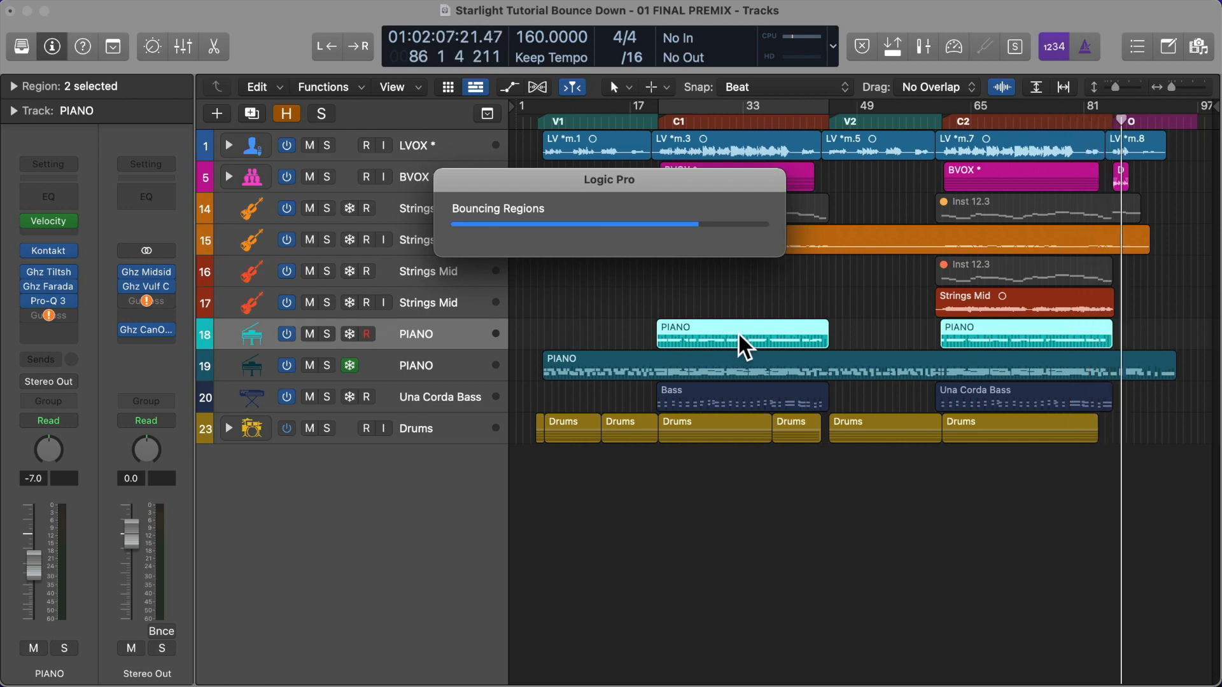
Bounce the full-length PIANO region in place as Piano Main, unfreezing its track to allow the bounce
click(441, 399)
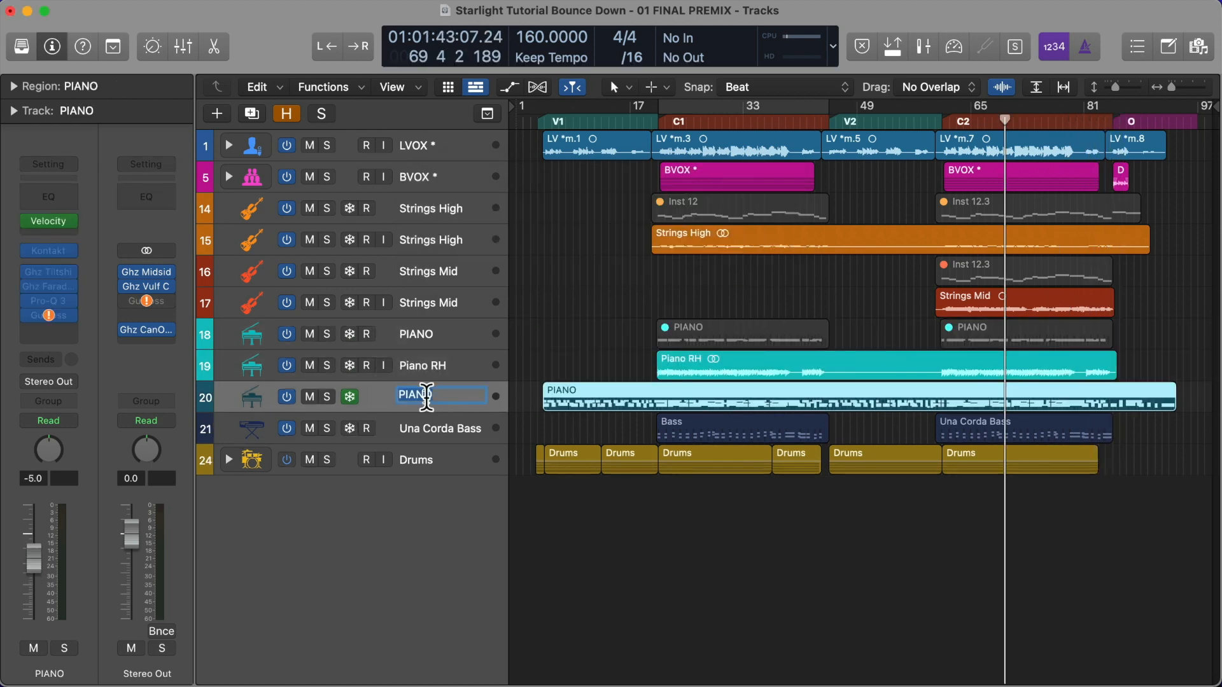
click(596, 315)
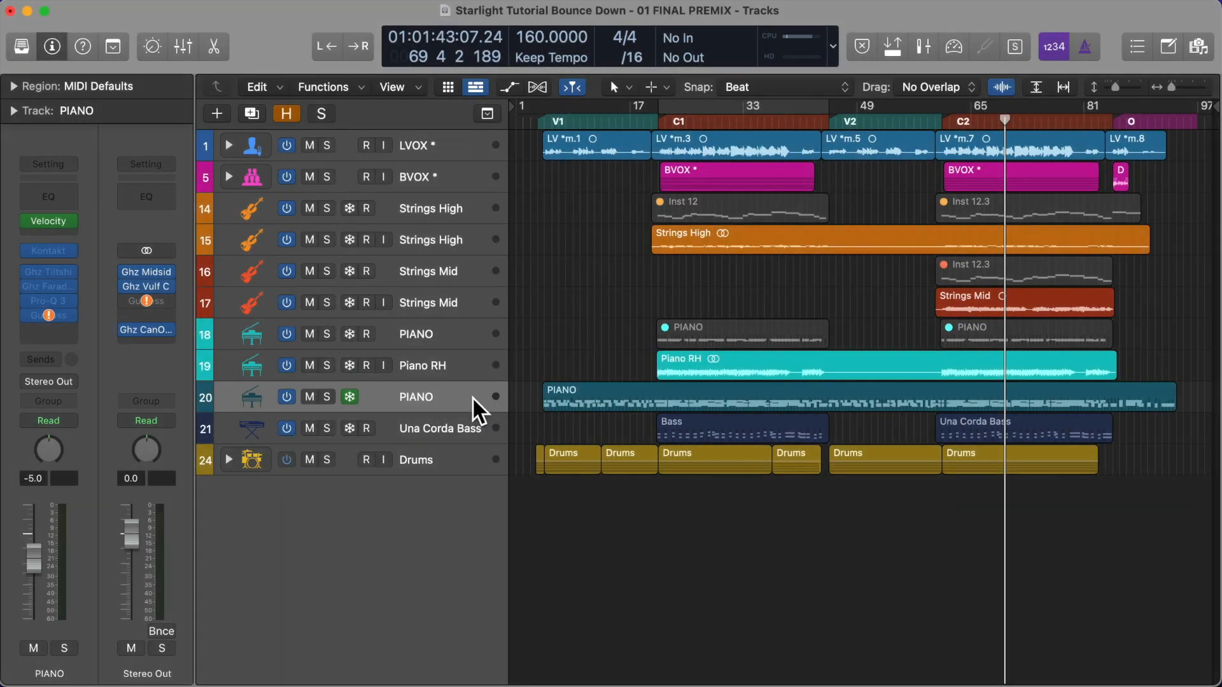
click(551, 390)
key(ctrl+b)
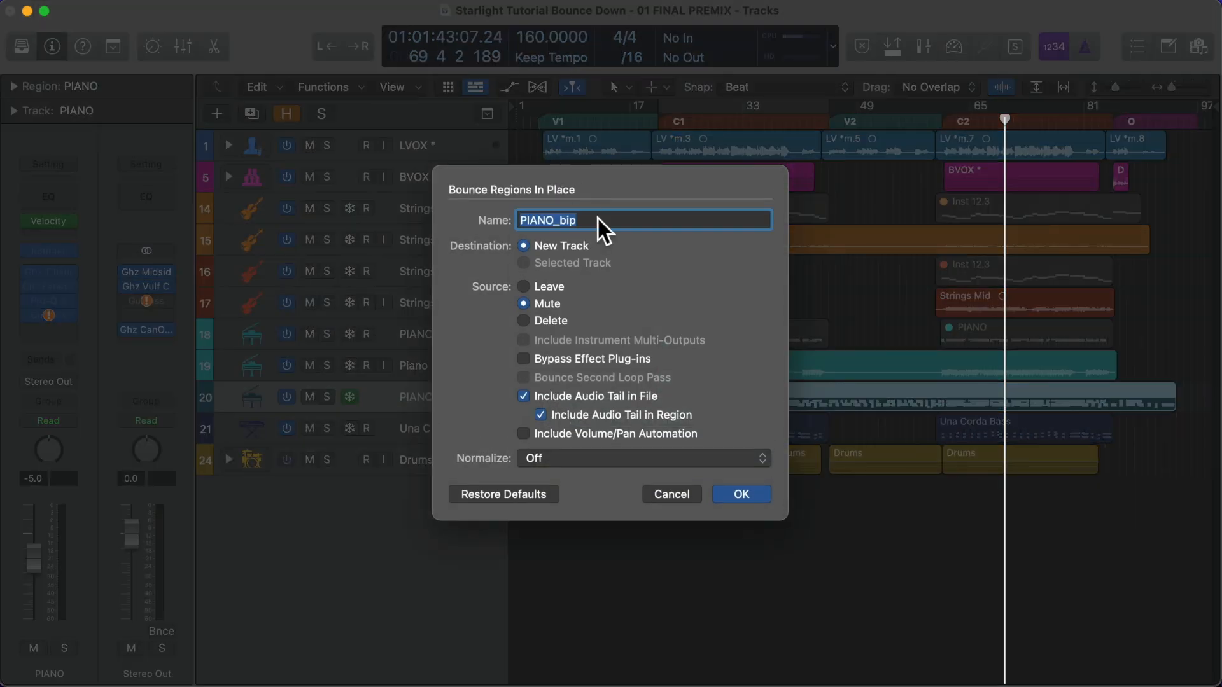
text(Piano Ma)
key(Return)
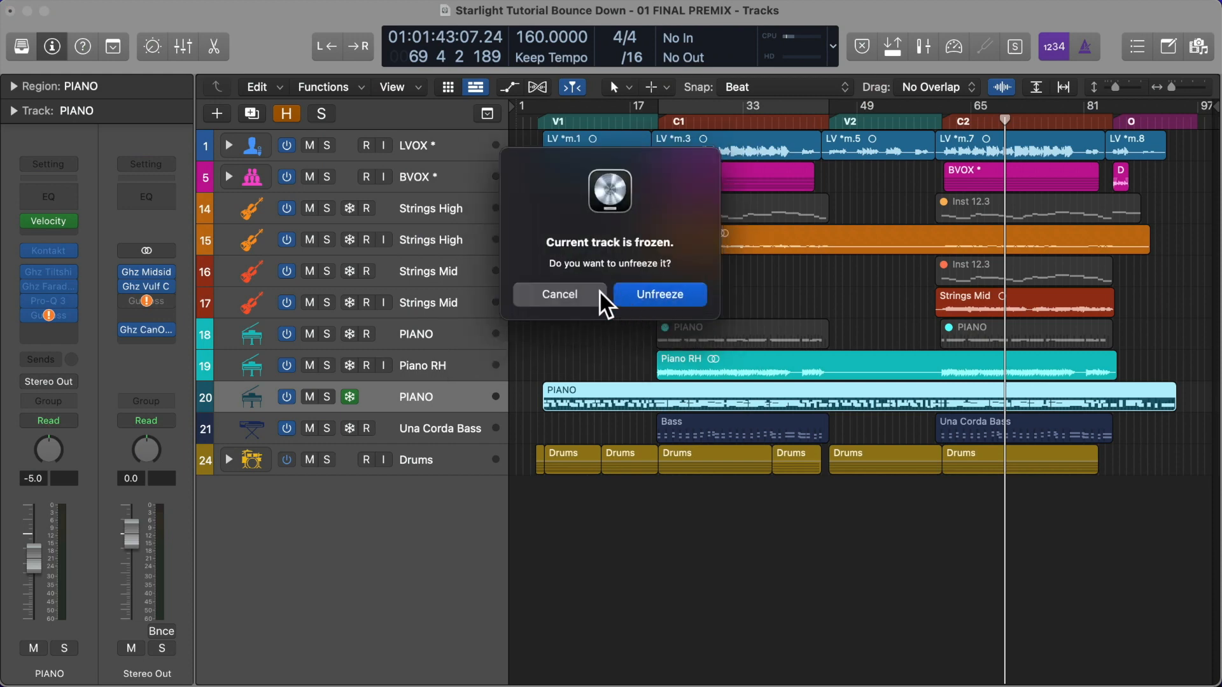
click(649, 294)
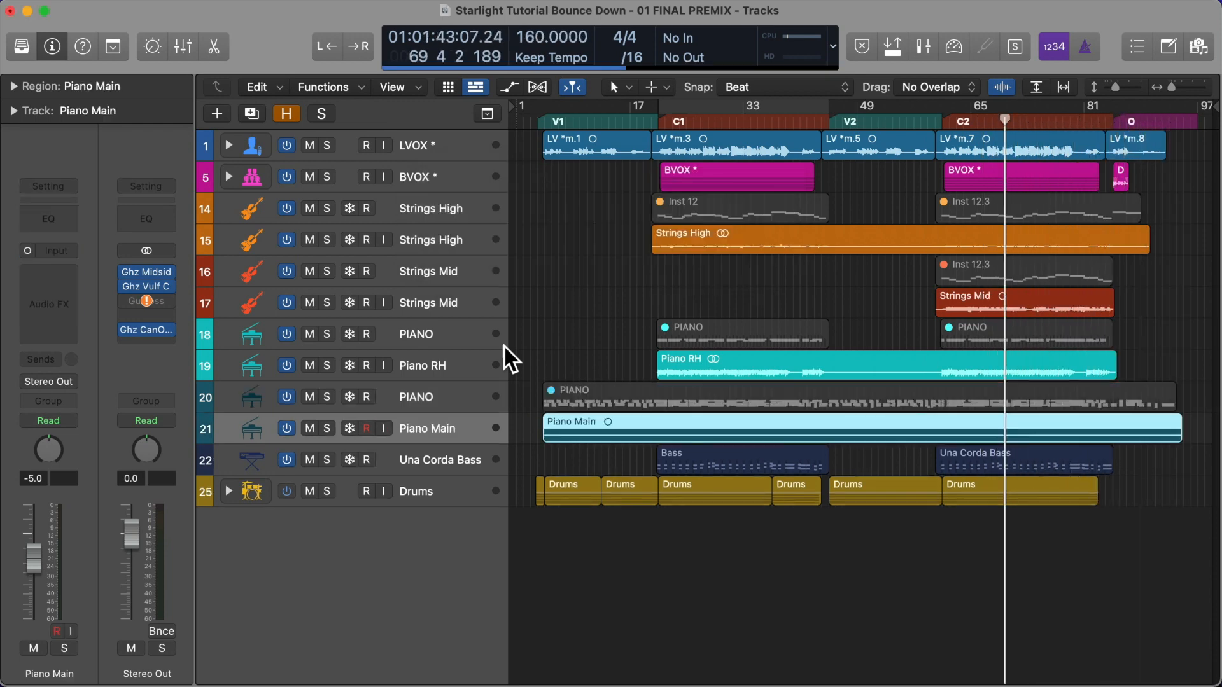
Bounce the two Una Corda Bass track regions in place as Una Corda Bass and check the region starts around chorus C1
click(426, 458)
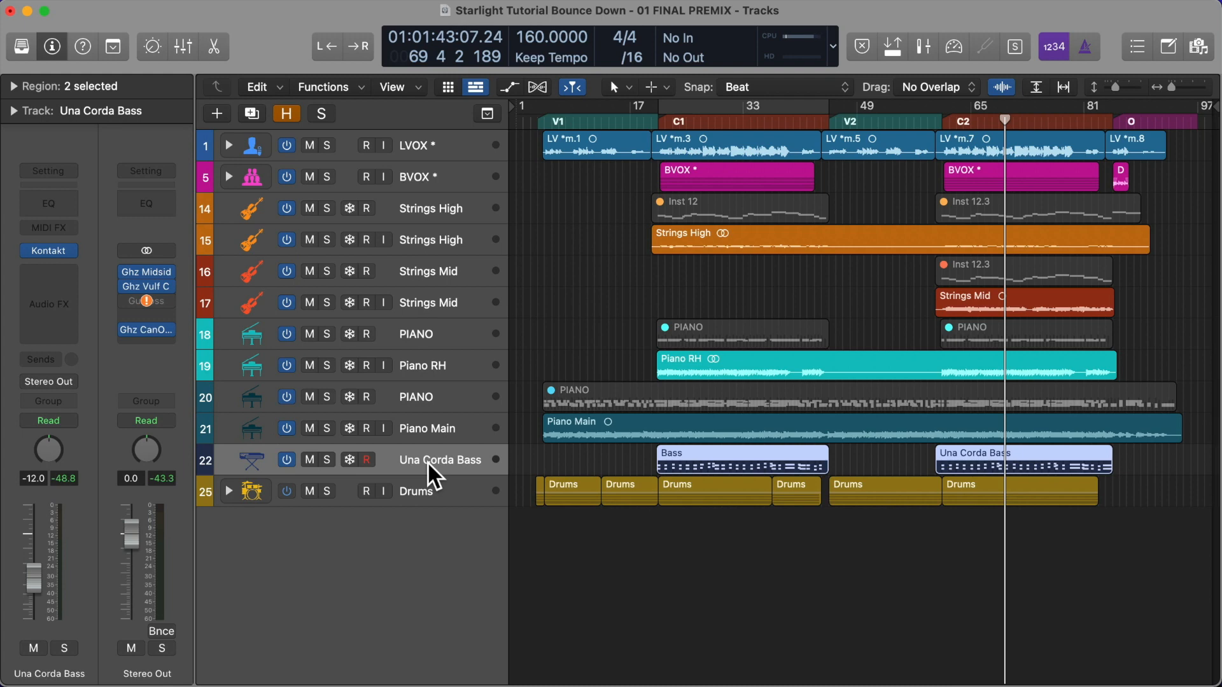
key(ctrl+b)
text(Bass)
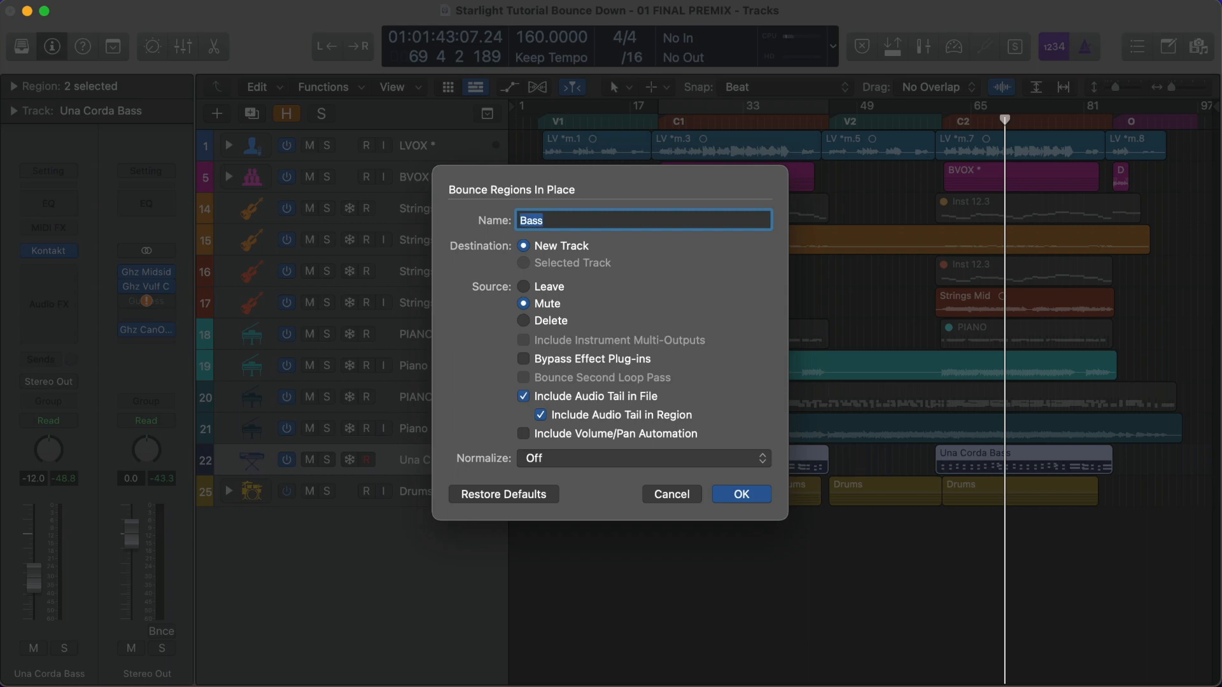
text(Una Corda Bass)
key(Return)
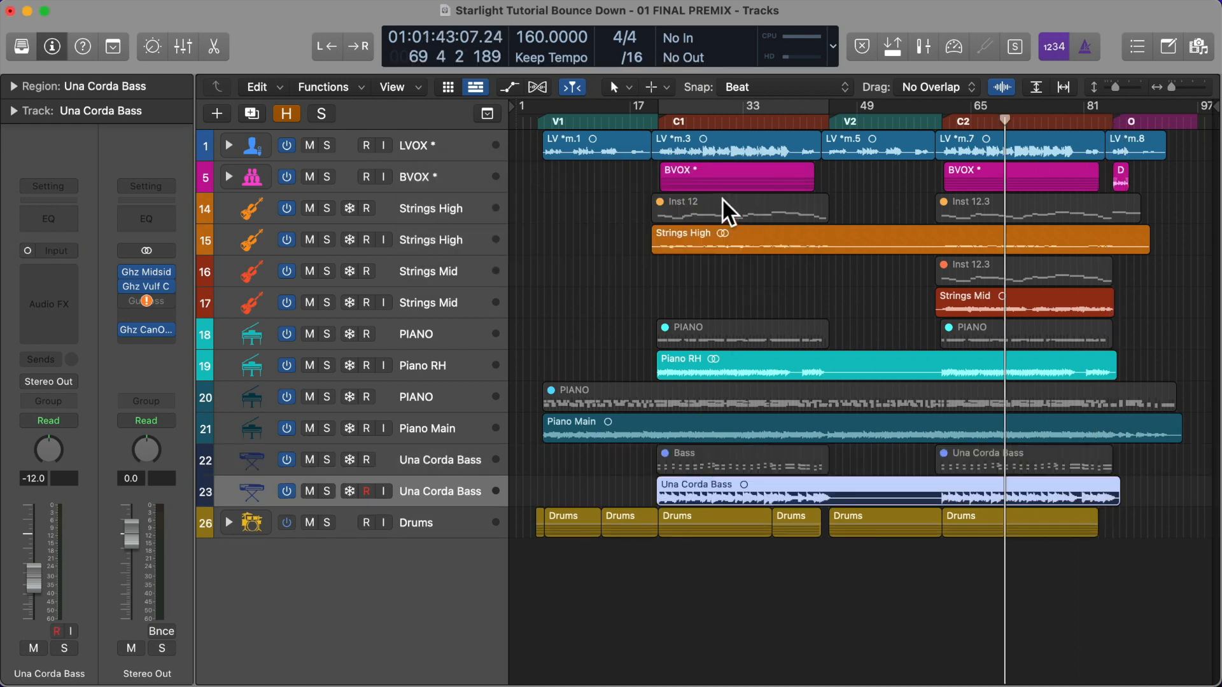
click(661, 121)
key(z)
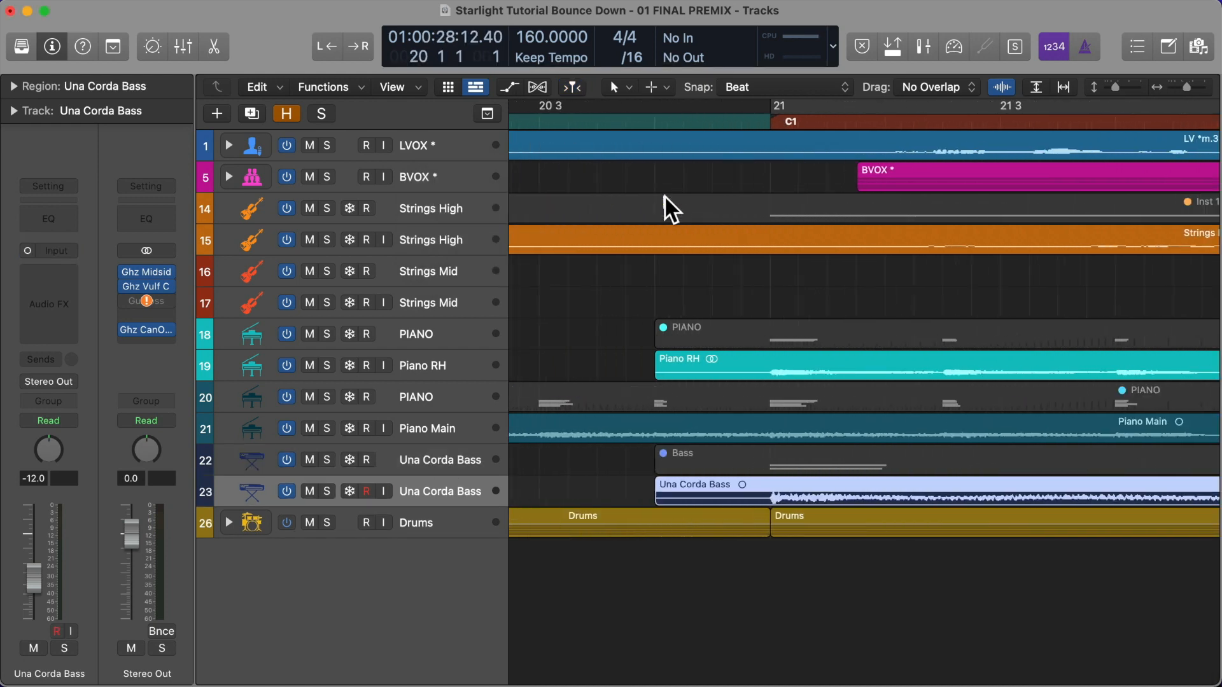
Mute and turn off the original MIDI tracks of Una Corda Bass, both PIANO parts, Strings Mid and Strings High
click(407, 461)
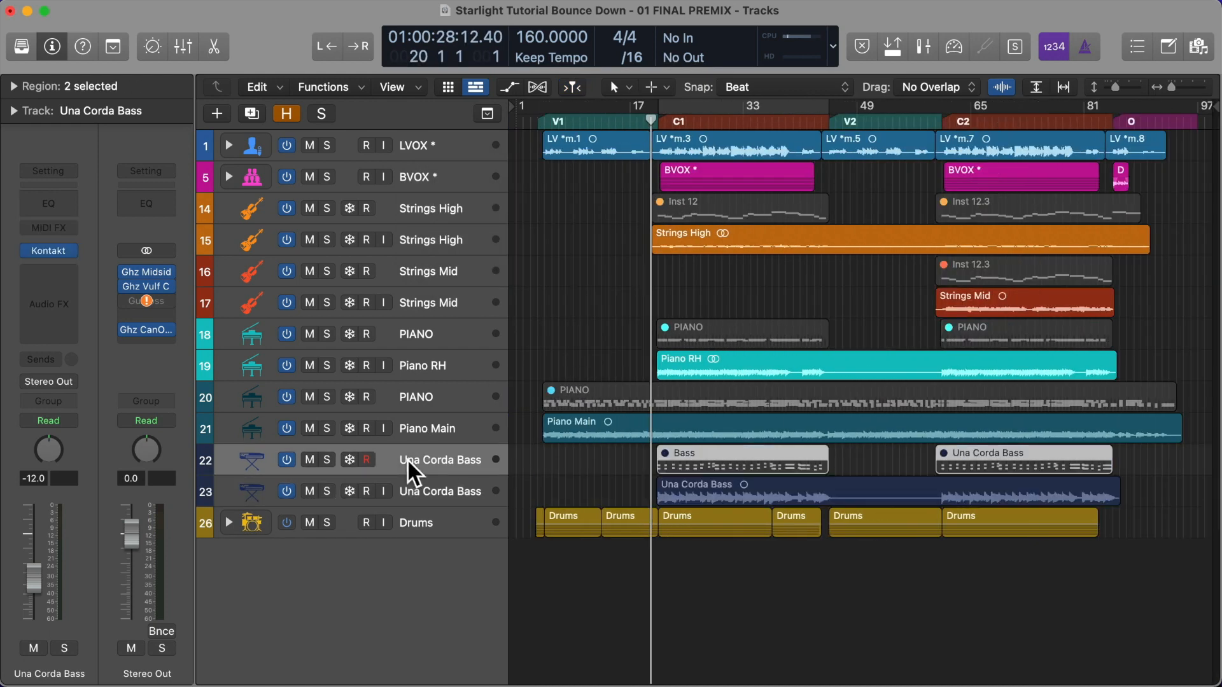
super+click(440, 394)
super+click(443, 331)
super+click(441, 271)
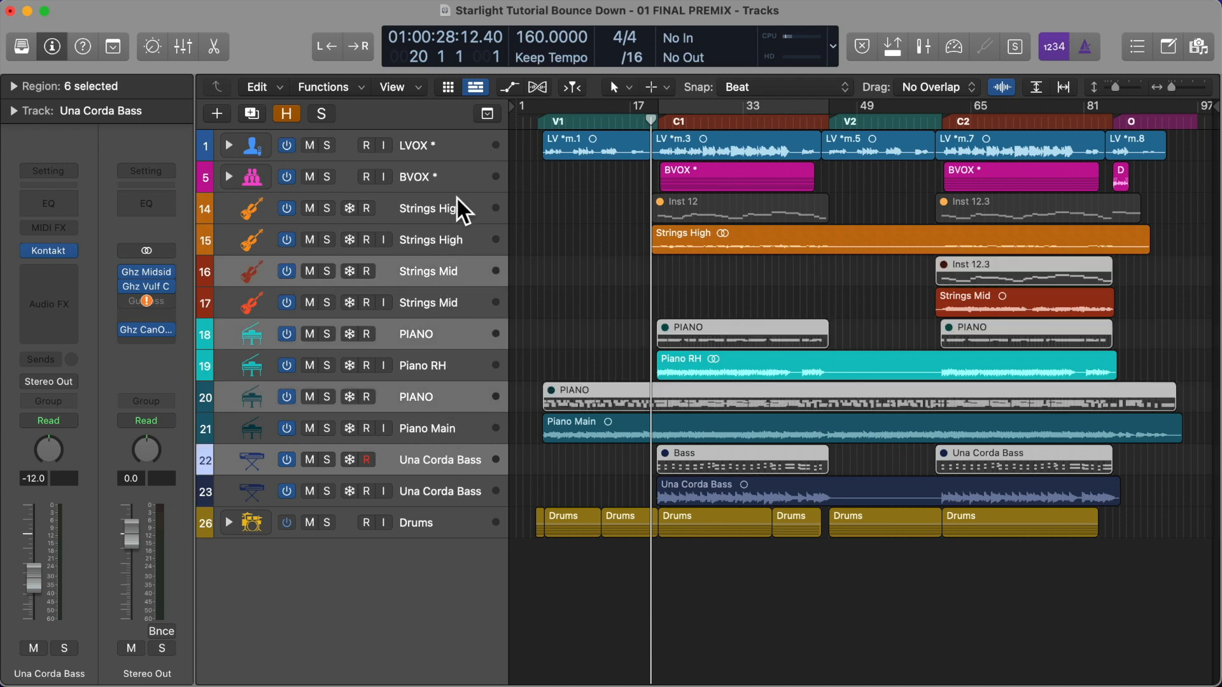
super+click(456, 201)
key(ctrl+m)
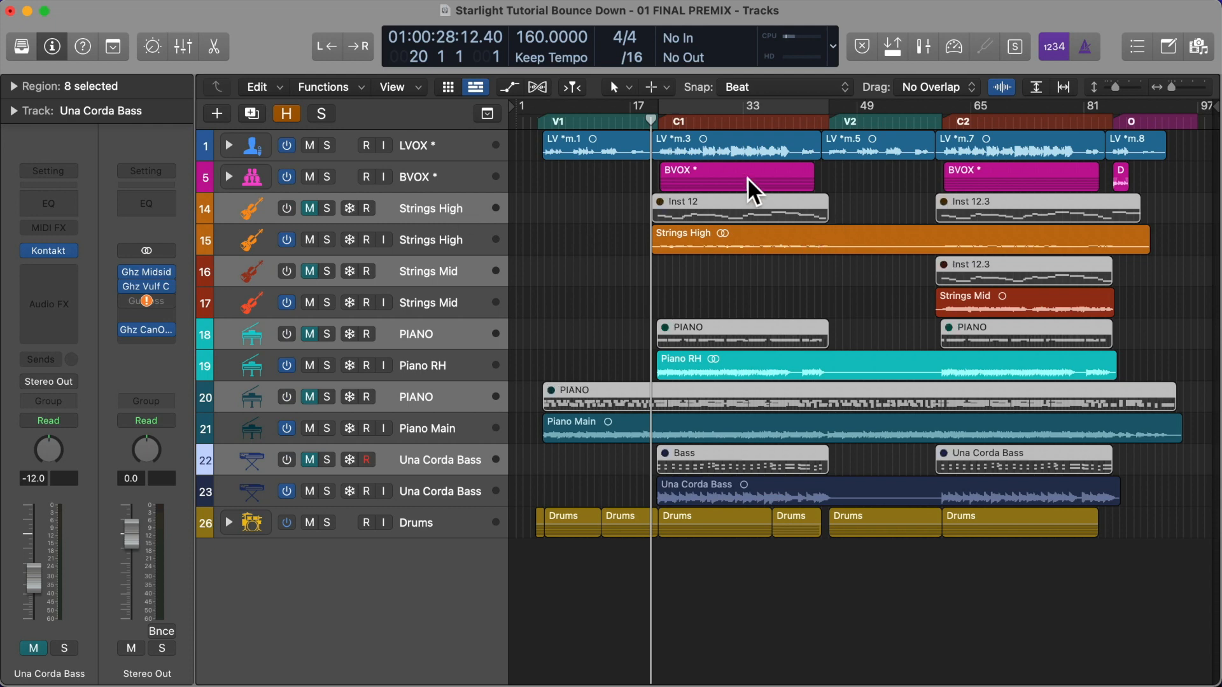
Hide the original MIDI tracks and check them by temporarily revealing all hidden tracks
key(ctrl+h)
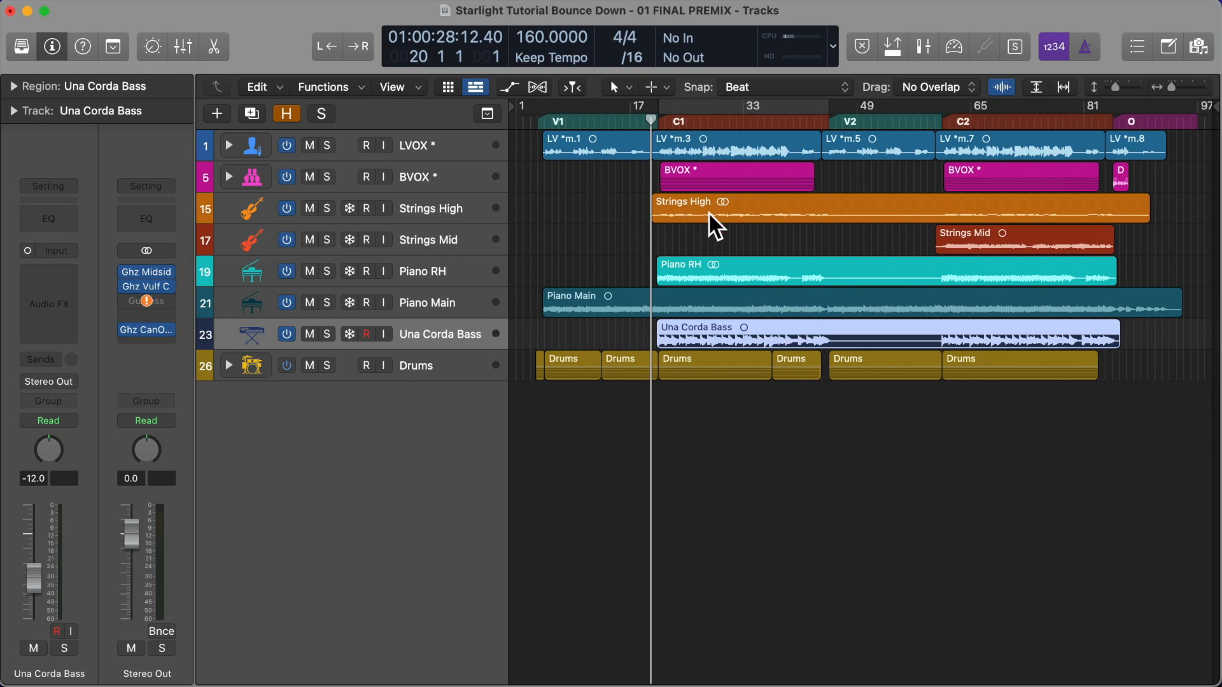
key(h)
click(476, 207)
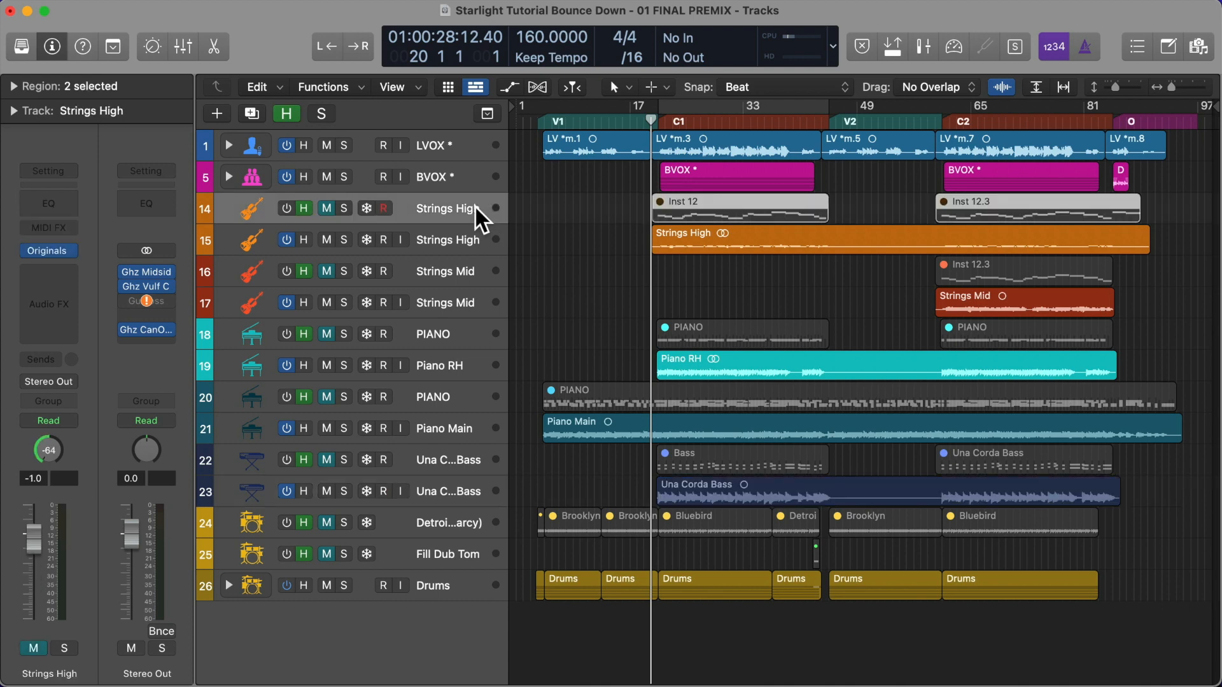
key(h)
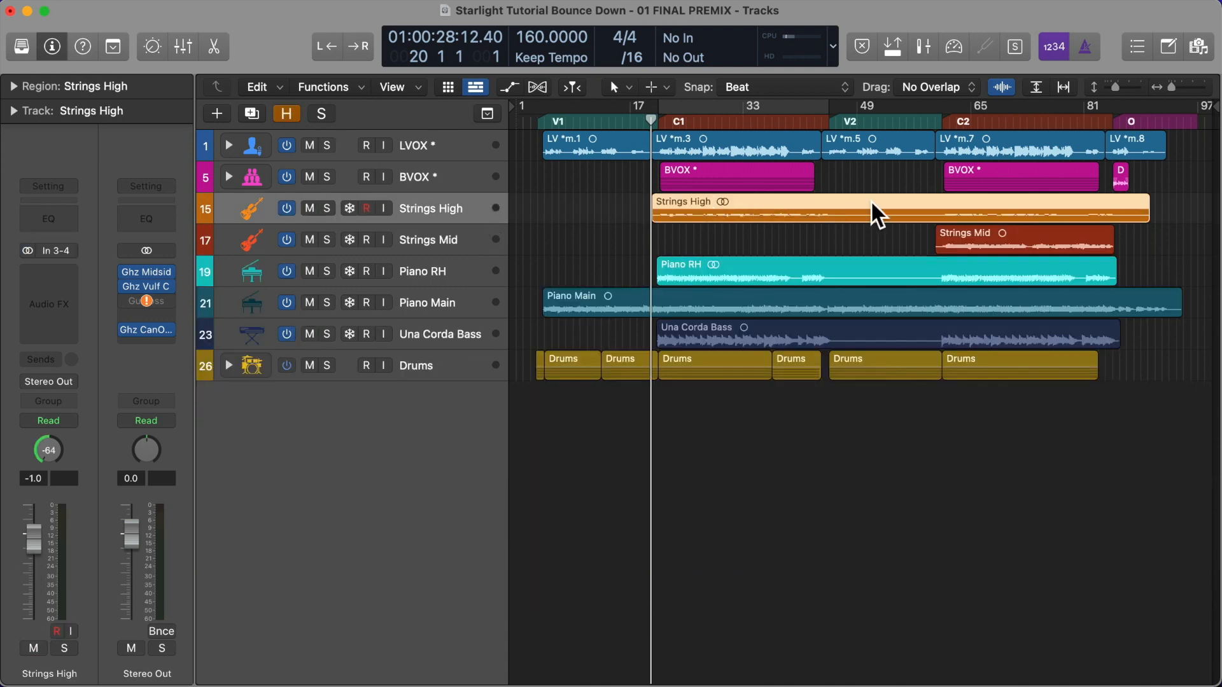
Expand the Drums track stack and reduce the vertical track zoom to fit all its subtracks
click(228, 365)
scroll(400, 436, down, 5)
key(super+Up)
key(super+Up)
key(super+Up)
key(super+Up)
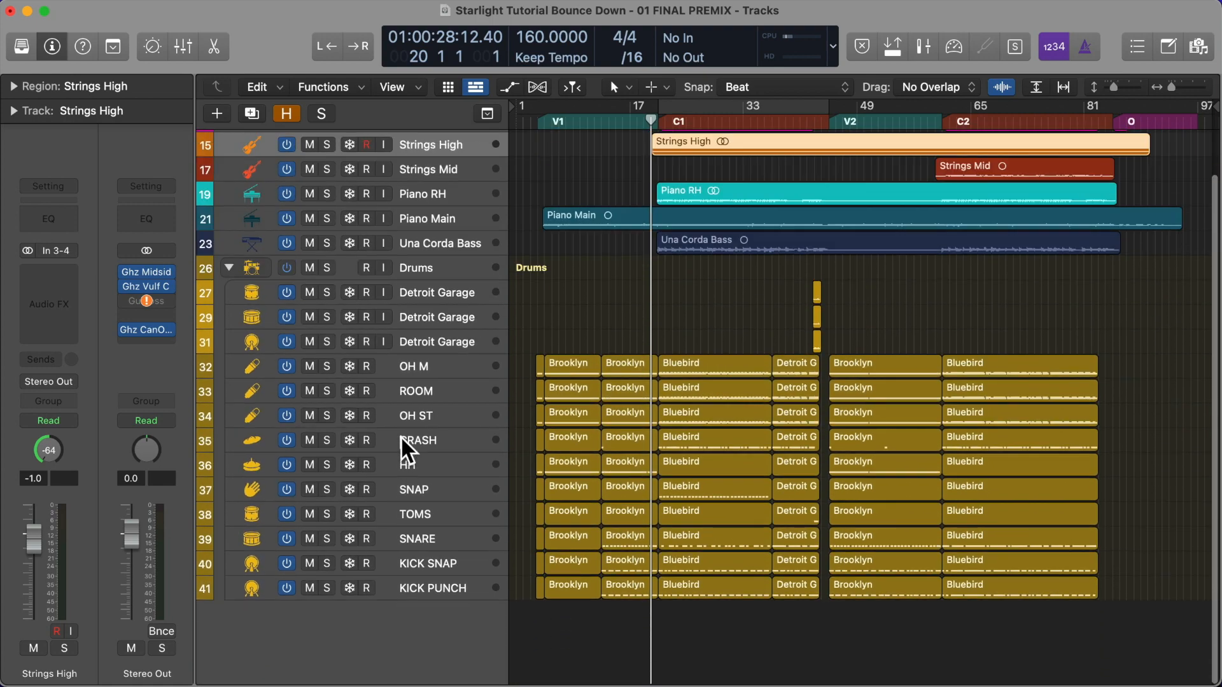
Solo the Drums stack and play it from just before chorus C1
click(421, 527)
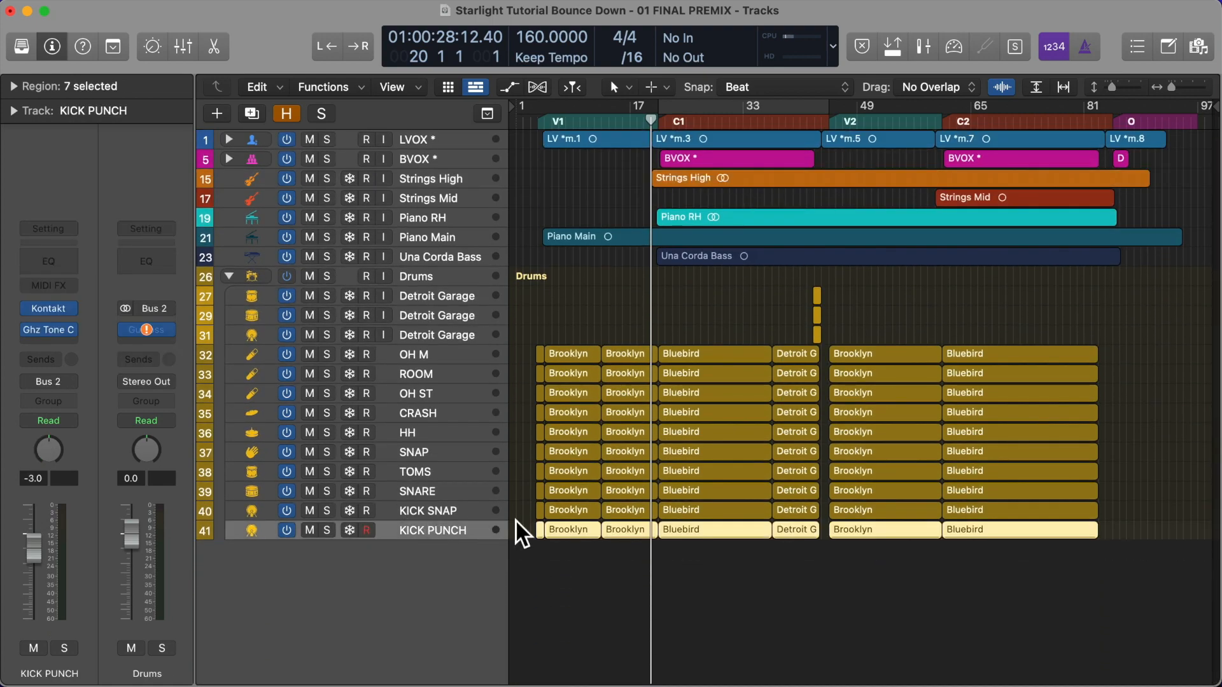
click(327, 276)
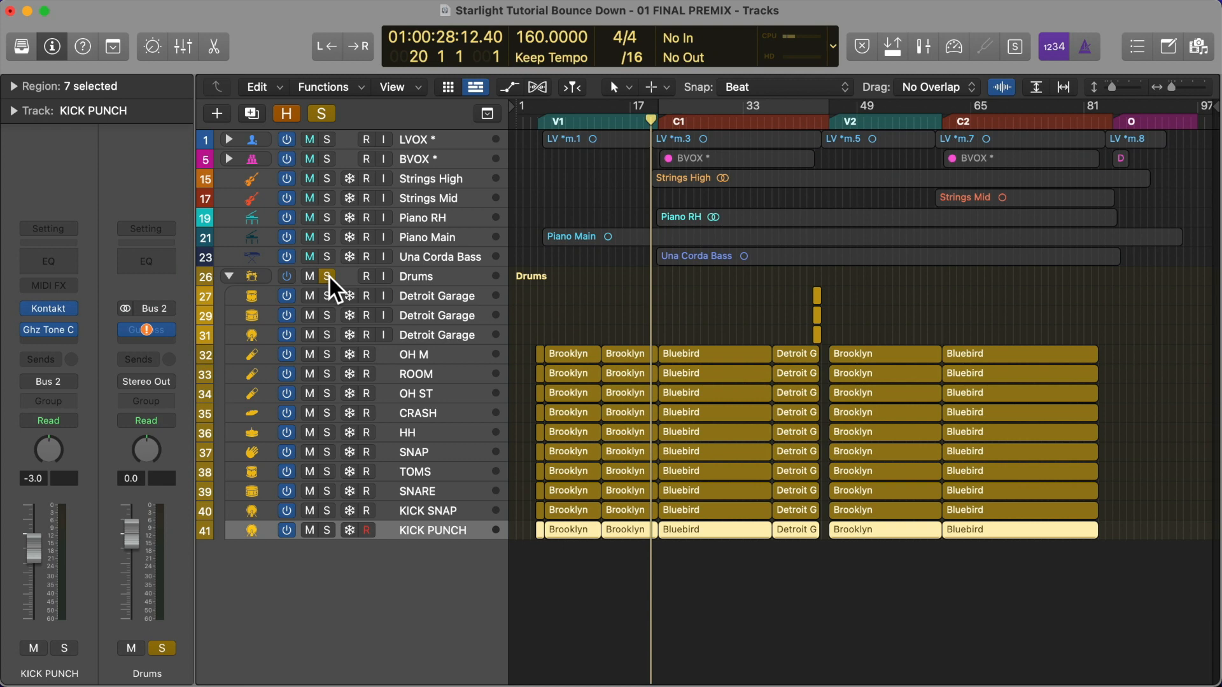
key(space)
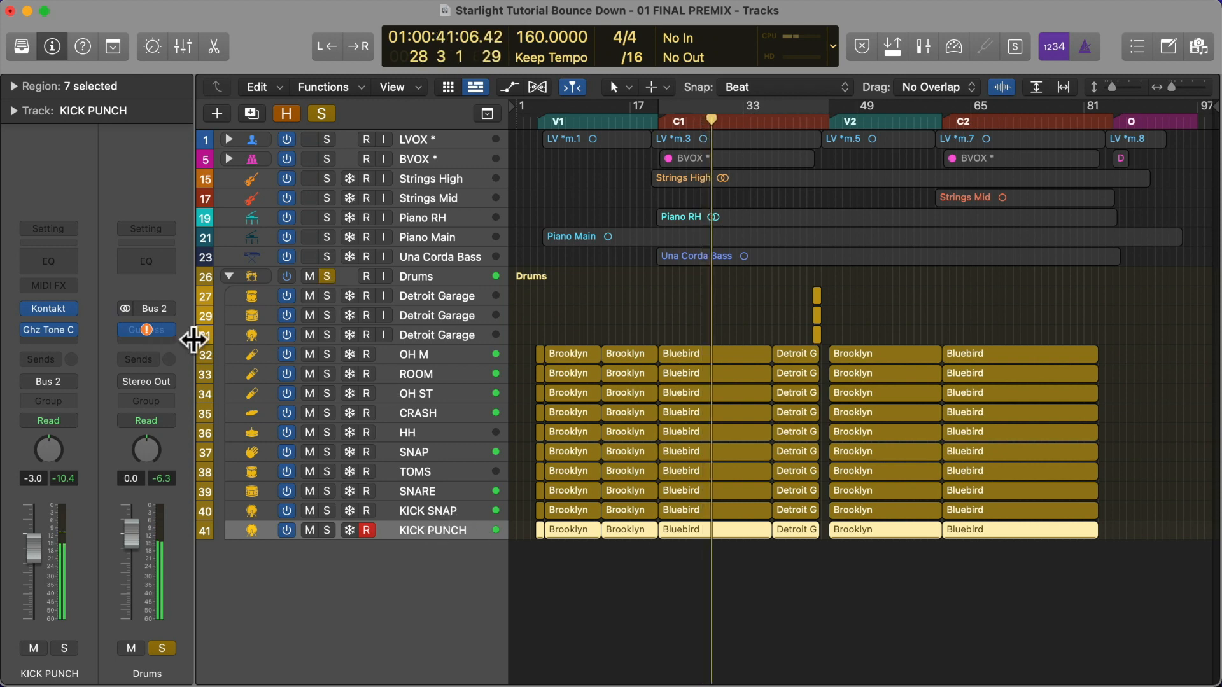
Step through the drum subtracks from TOMS up to the Fill Dub Tom track during playback, and unsolo the Drums stack
click(433, 473)
click(422, 453)
click(418, 431)
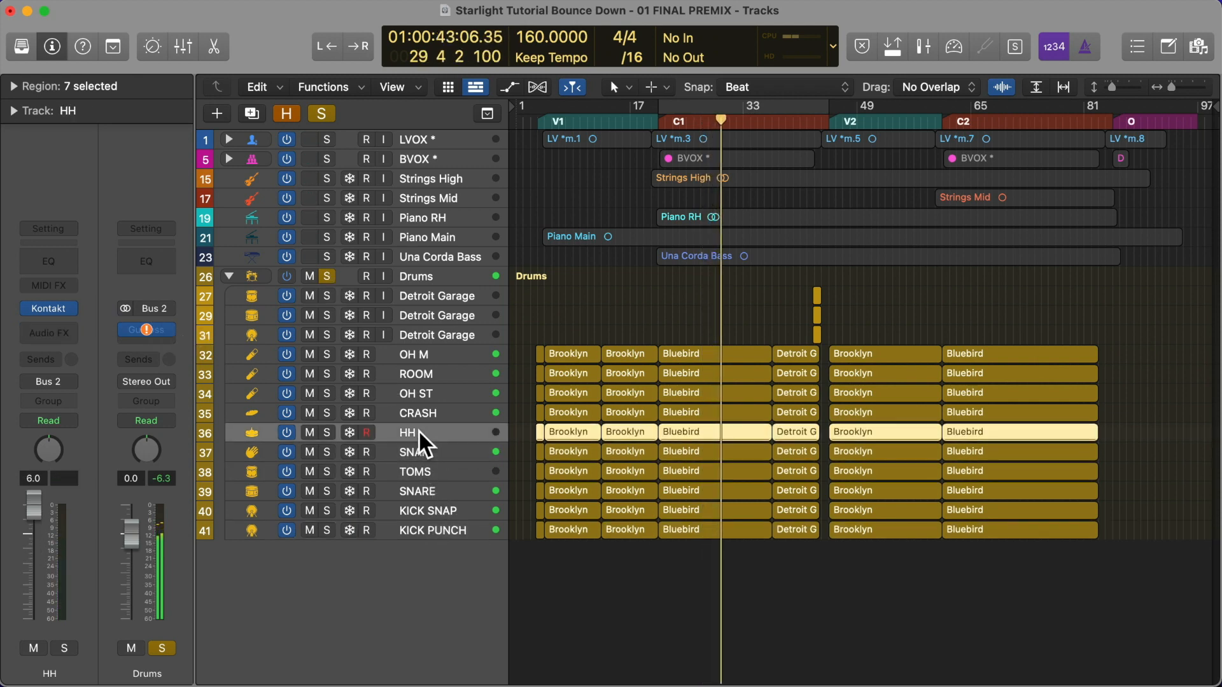
click(425, 412)
click(426, 393)
click(430, 376)
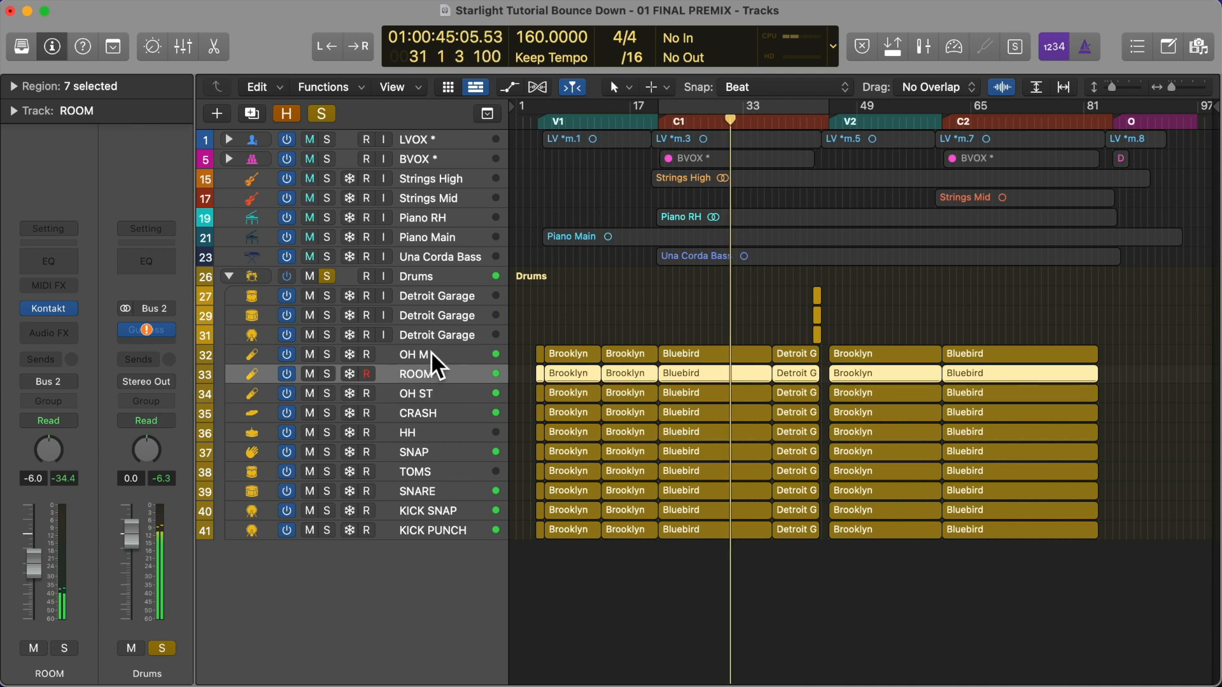
click(431, 351)
click(427, 334)
click(435, 315)
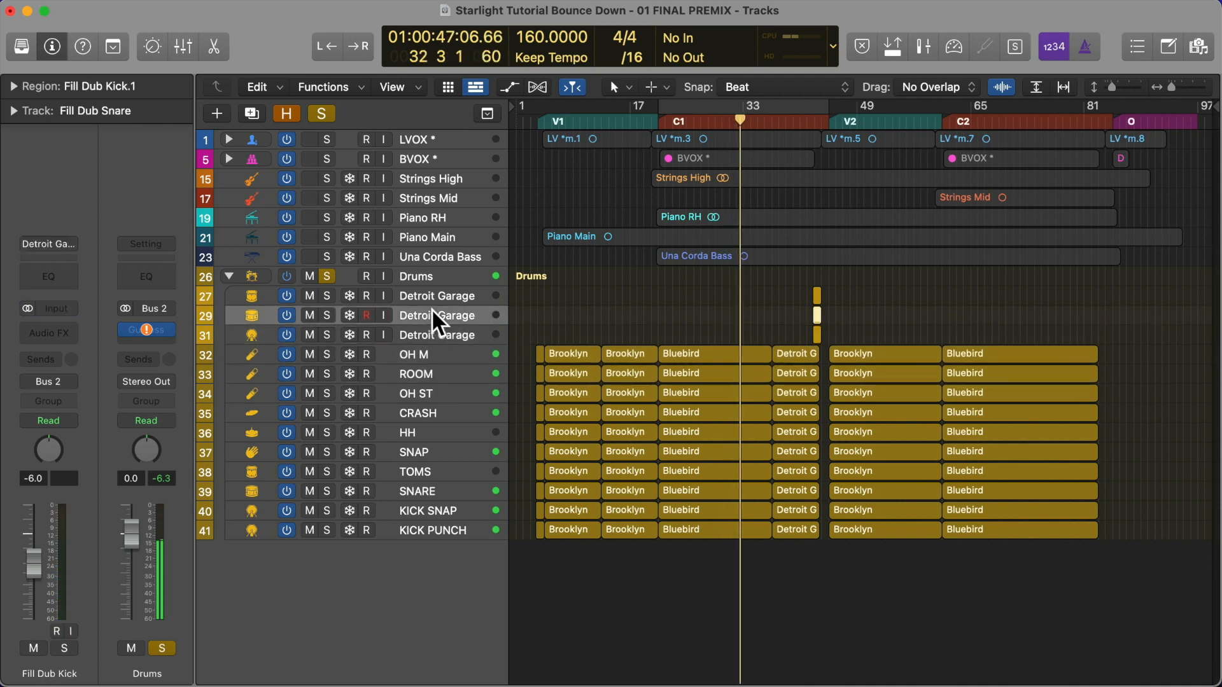
click(438, 294)
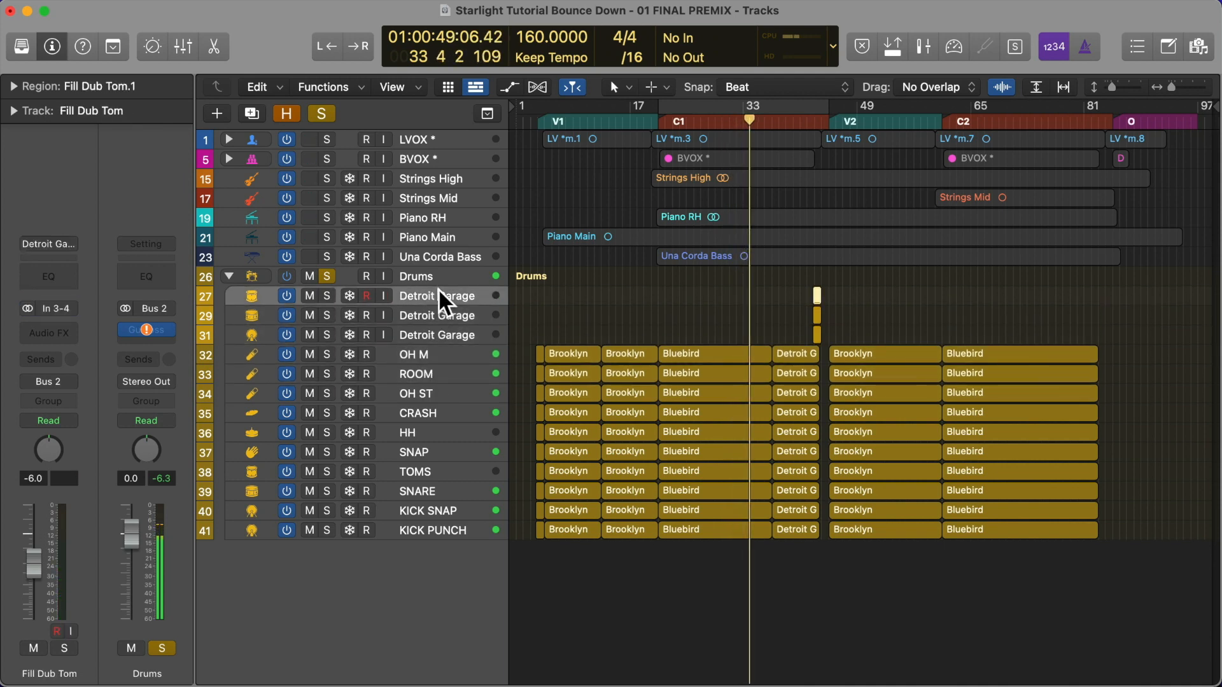
click(326, 276)
Bounce all the Drums subtracks in place to new tracks with Normalize set to Off
click(445, 530)
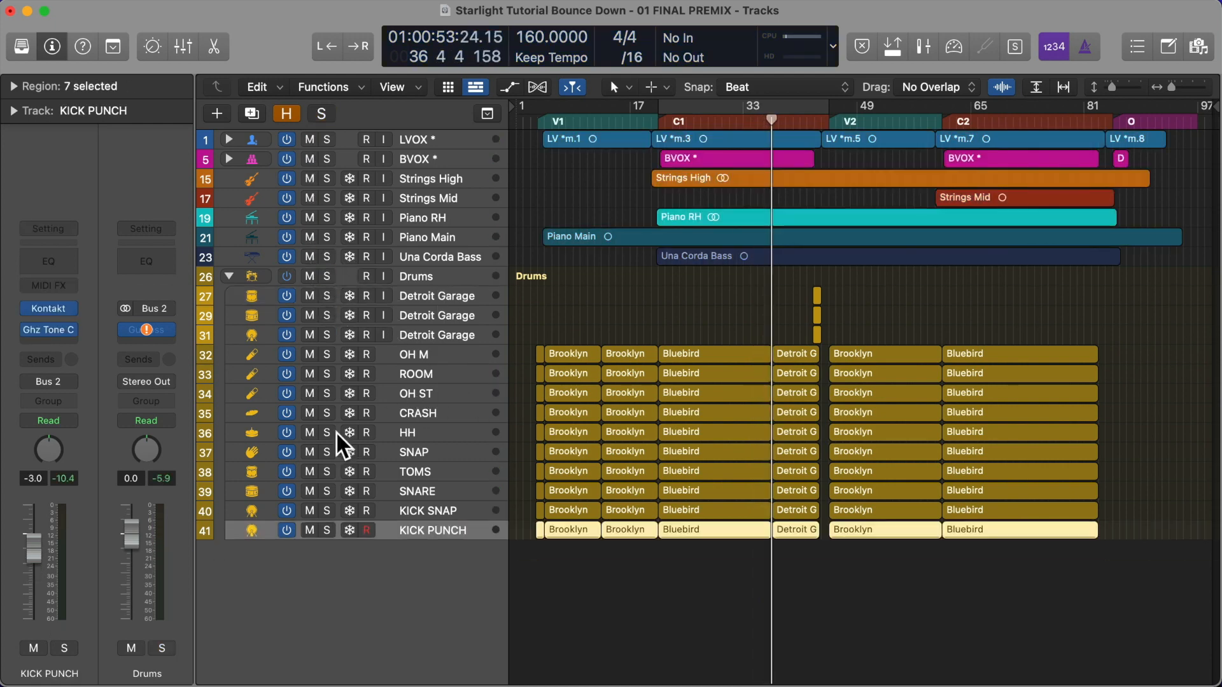
key(super+a)
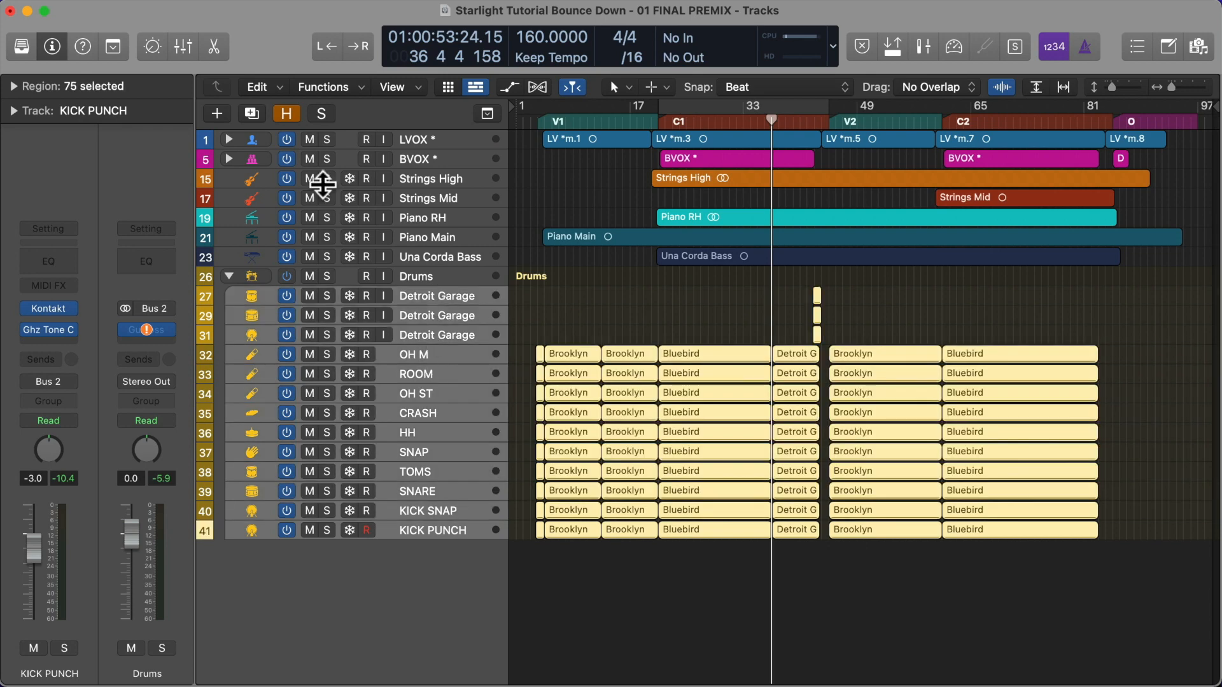
click(131, 9)
mouse_move(154, 436)
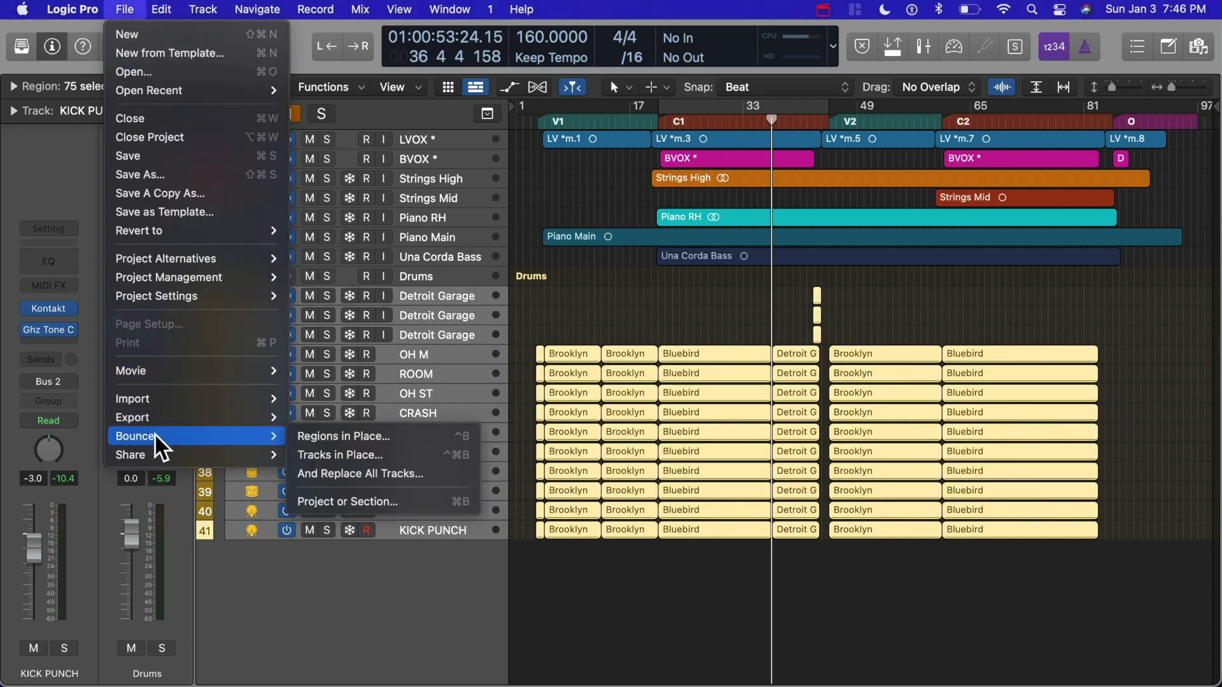
click(388, 454)
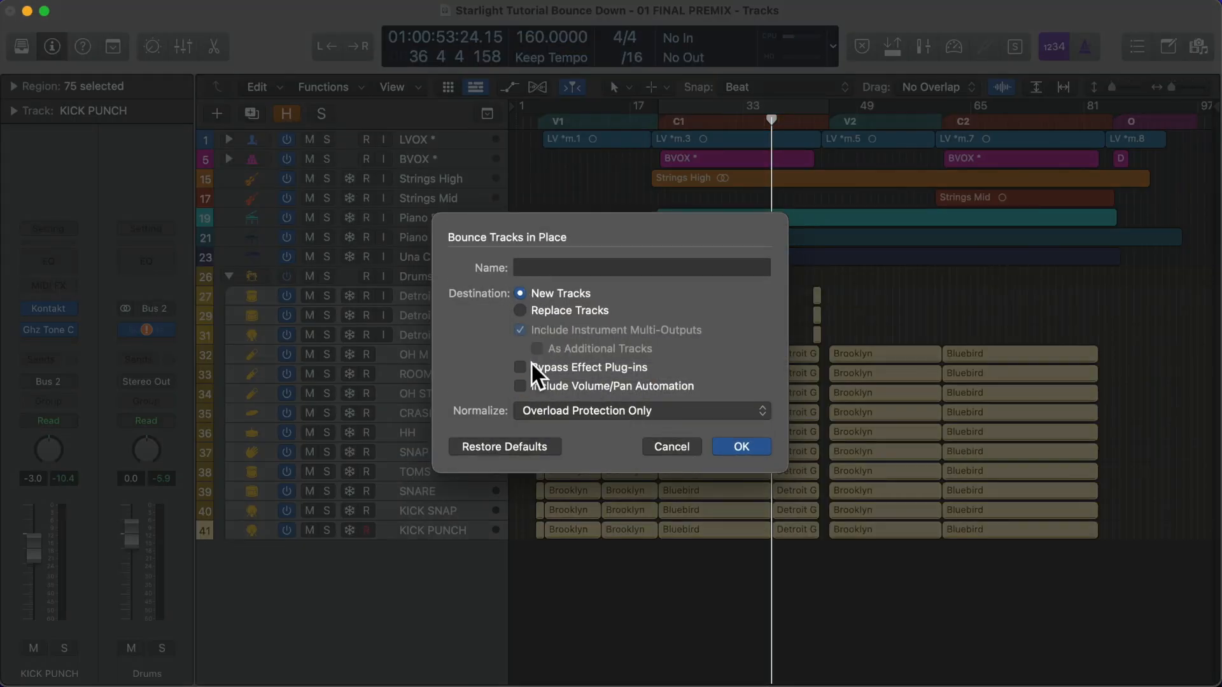
click(678, 414)
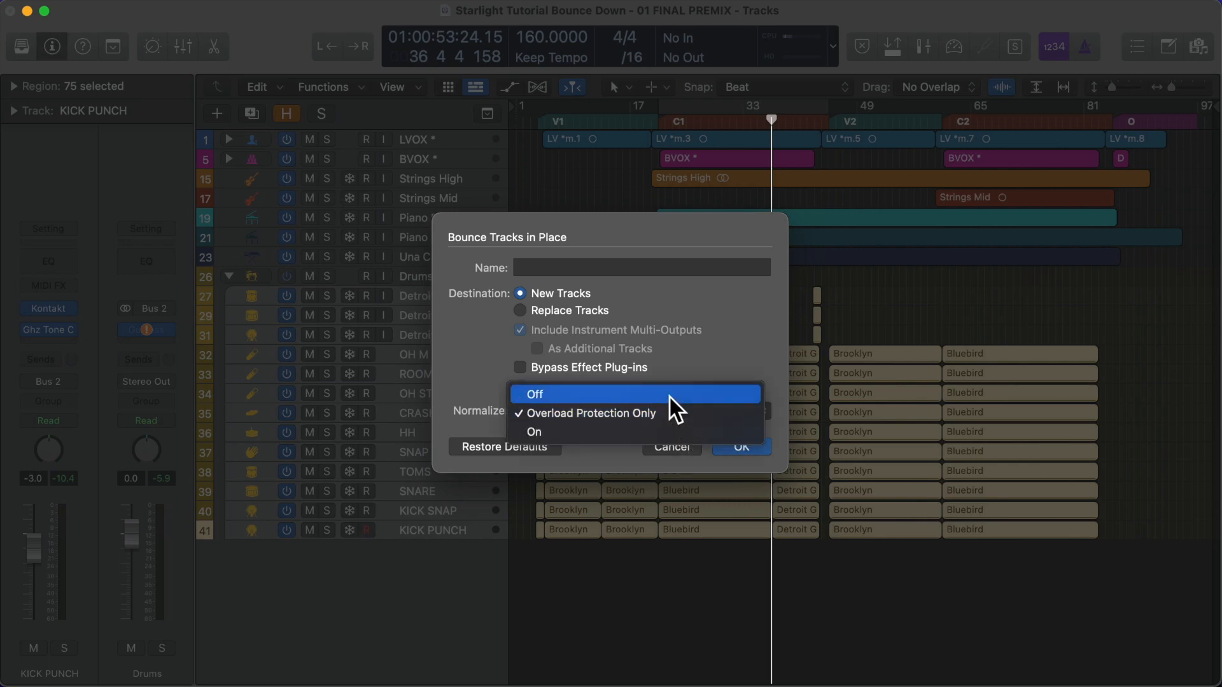
click(670, 397)
click(734, 448)
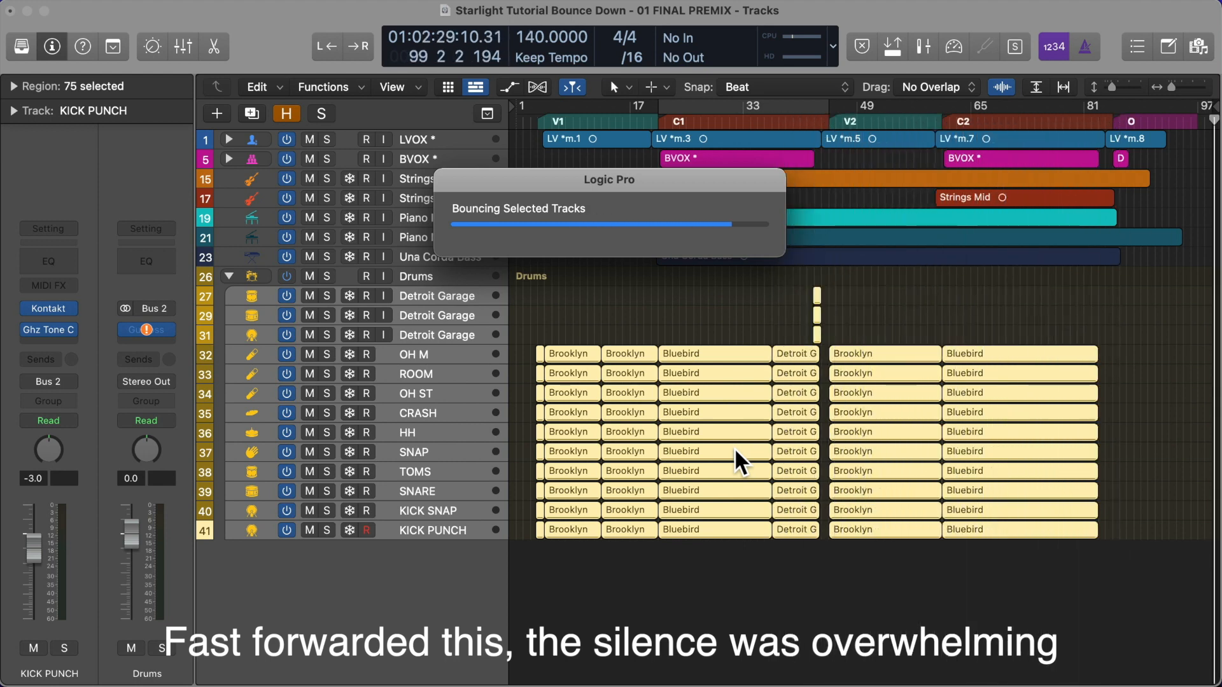
Delete the original drum tracks, from the three Detroit Garage fills down to KICK PUNCH, keeping the bounced copies
key(super+Up)
key(super+Up)
key(super+Up)
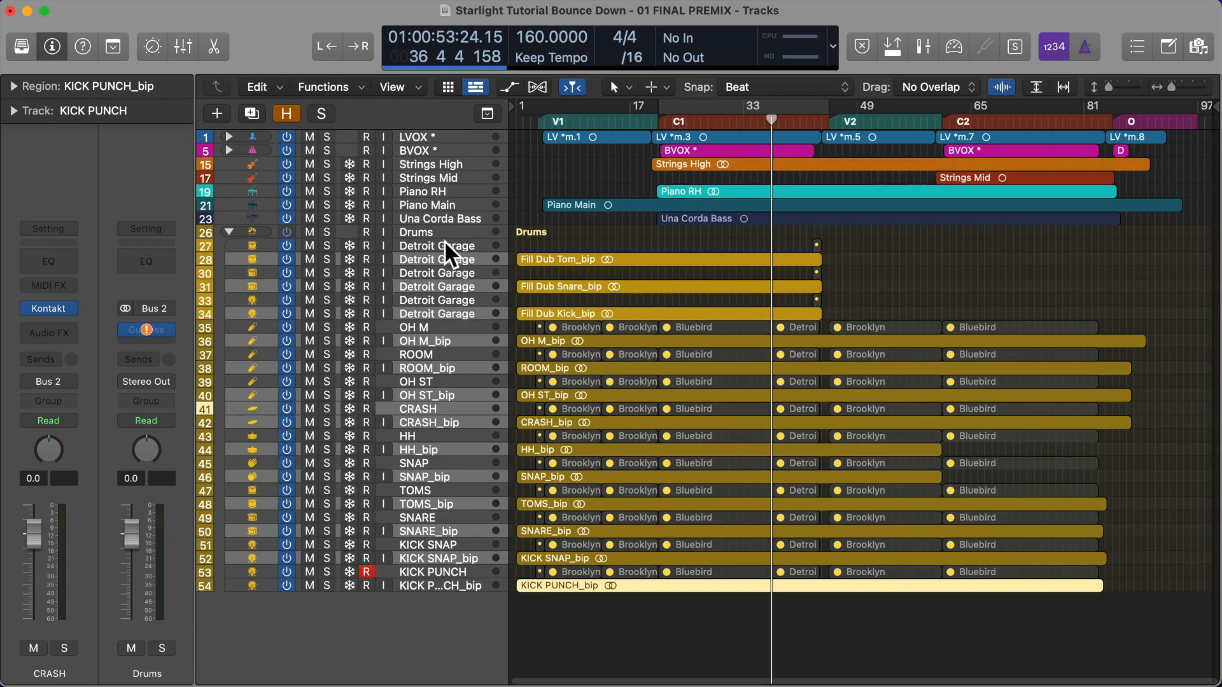
click(445, 246)
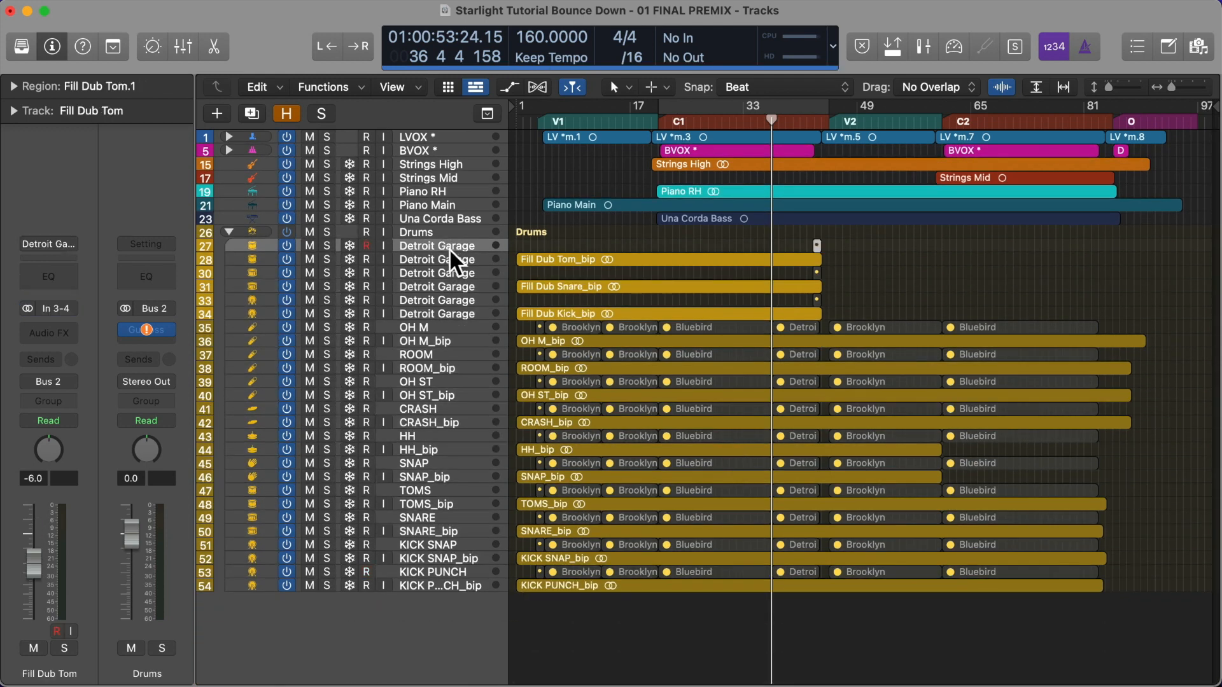
super+click(461, 273)
super+click(471, 297)
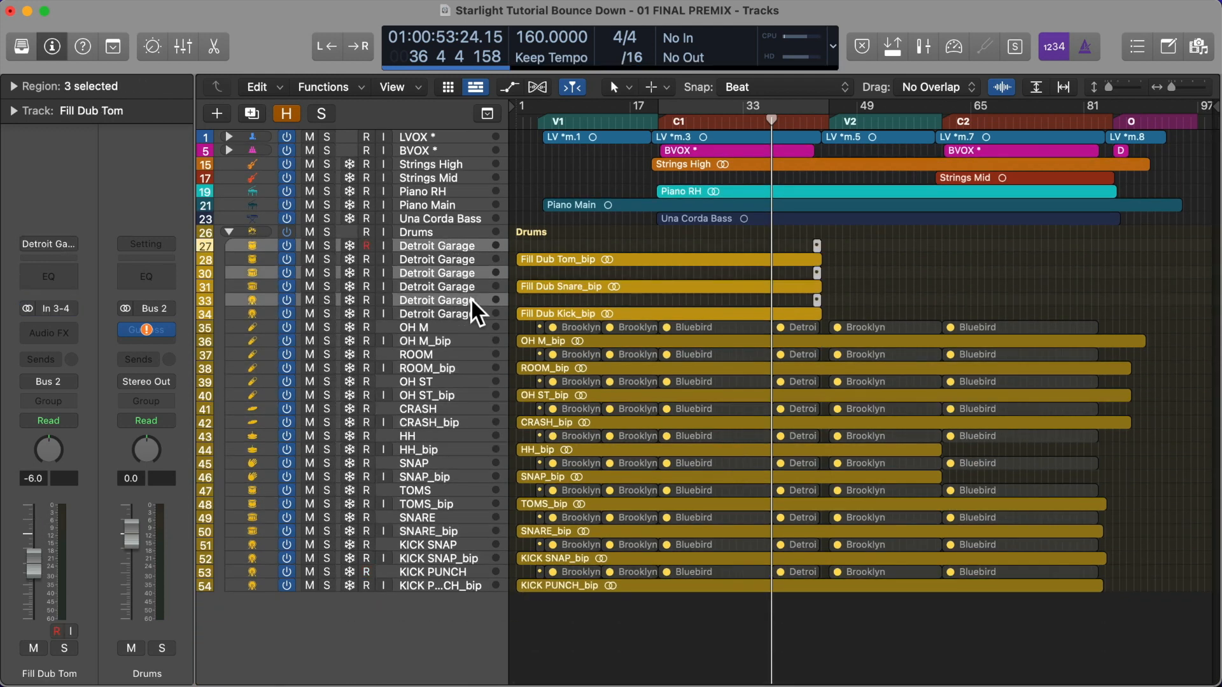
super+click(467, 325)
super+click(468, 351)
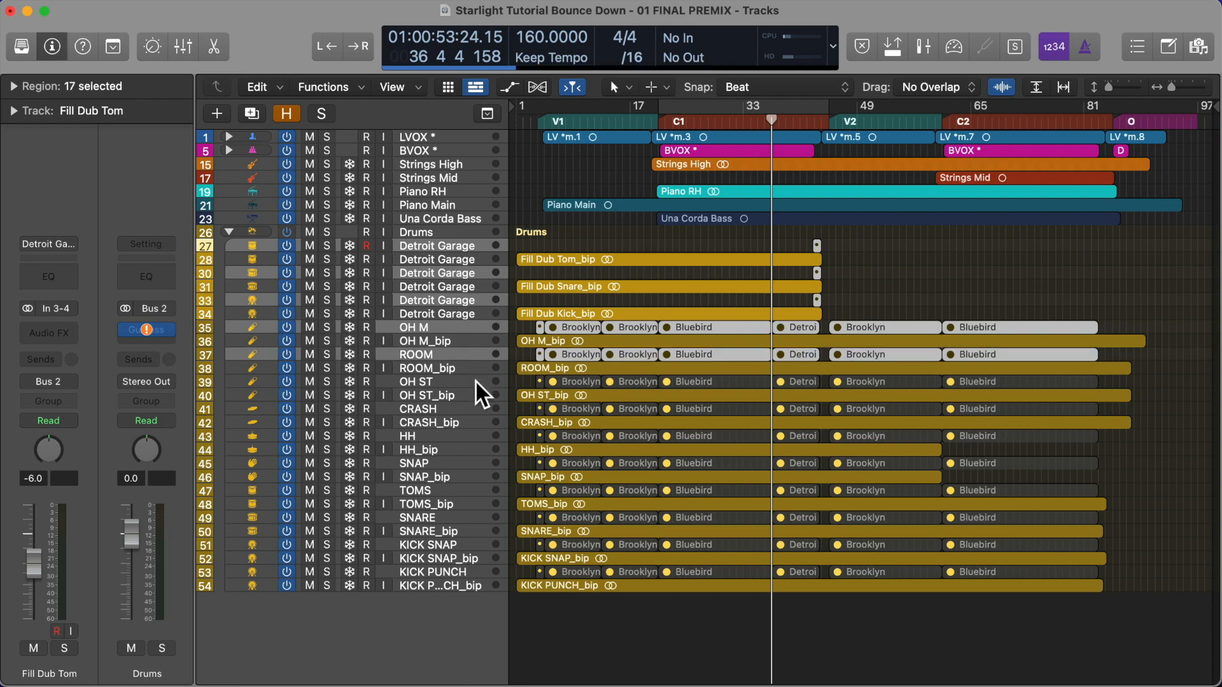
super+click(475, 380)
super+click(476, 408)
super+click(476, 435)
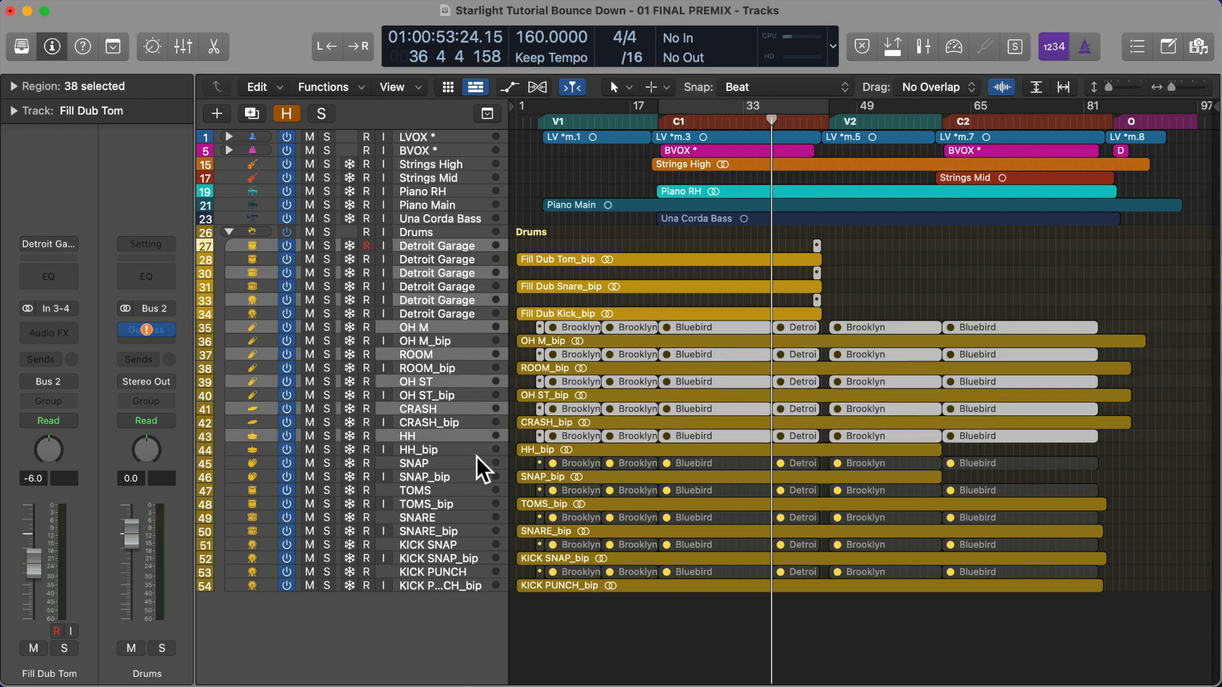
super+click(476, 459)
super+click(476, 489)
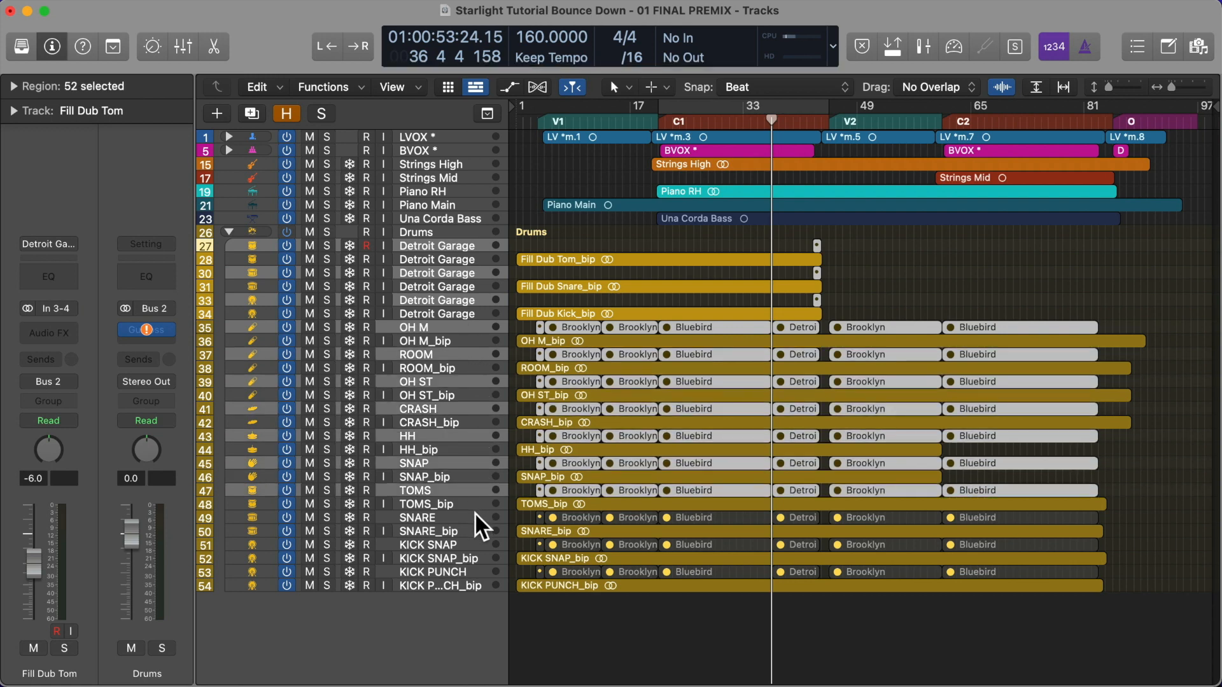
super+click(475, 517)
super+click(475, 544)
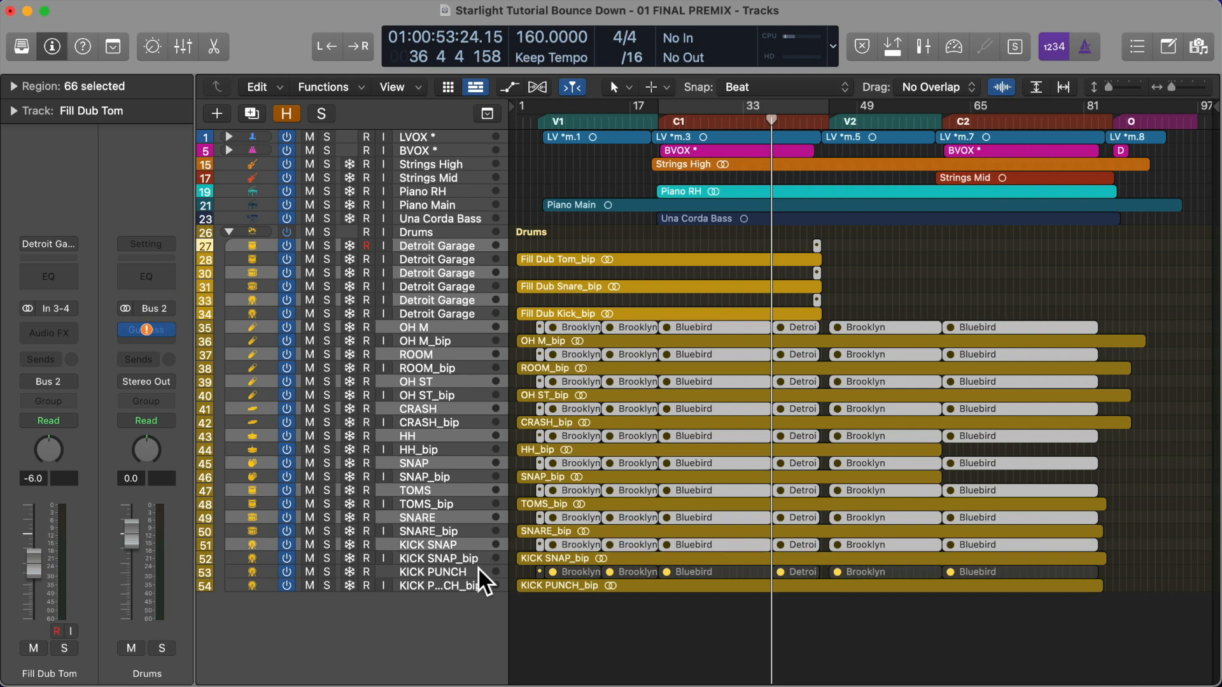
super+click(479, 567)
key(Delete)
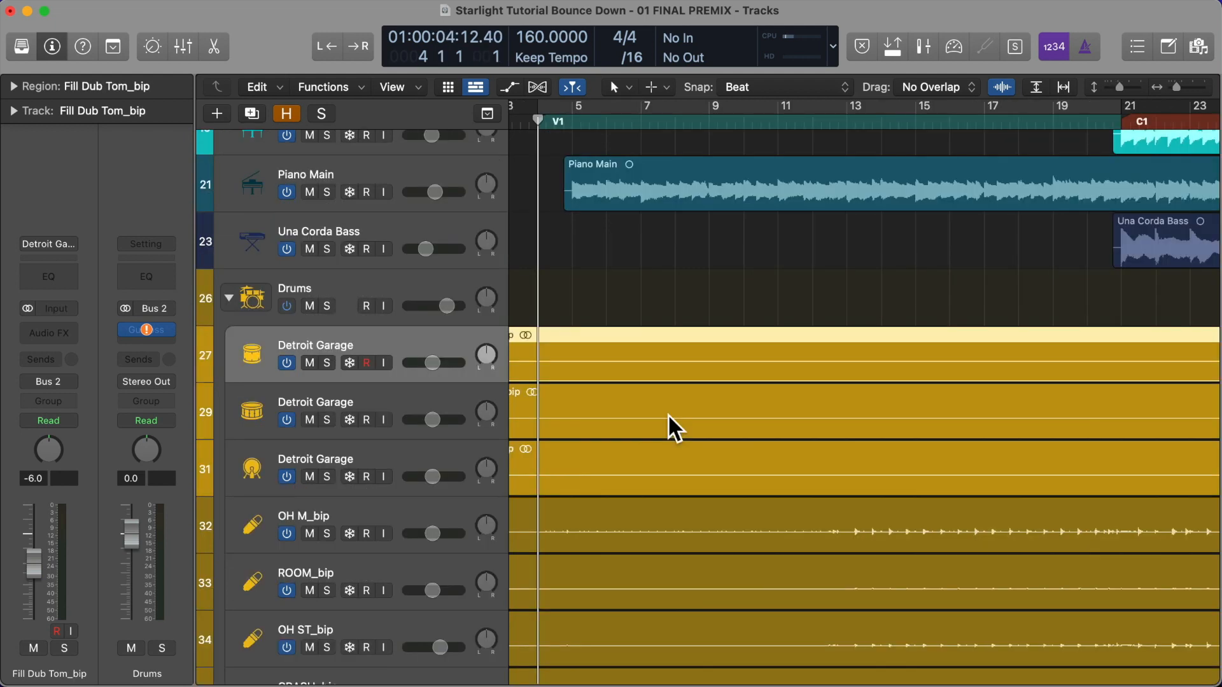
Show the global tracks and move the start of the V1 marker back to bar 3 beat 4
scroll(667, 413, left, 2)
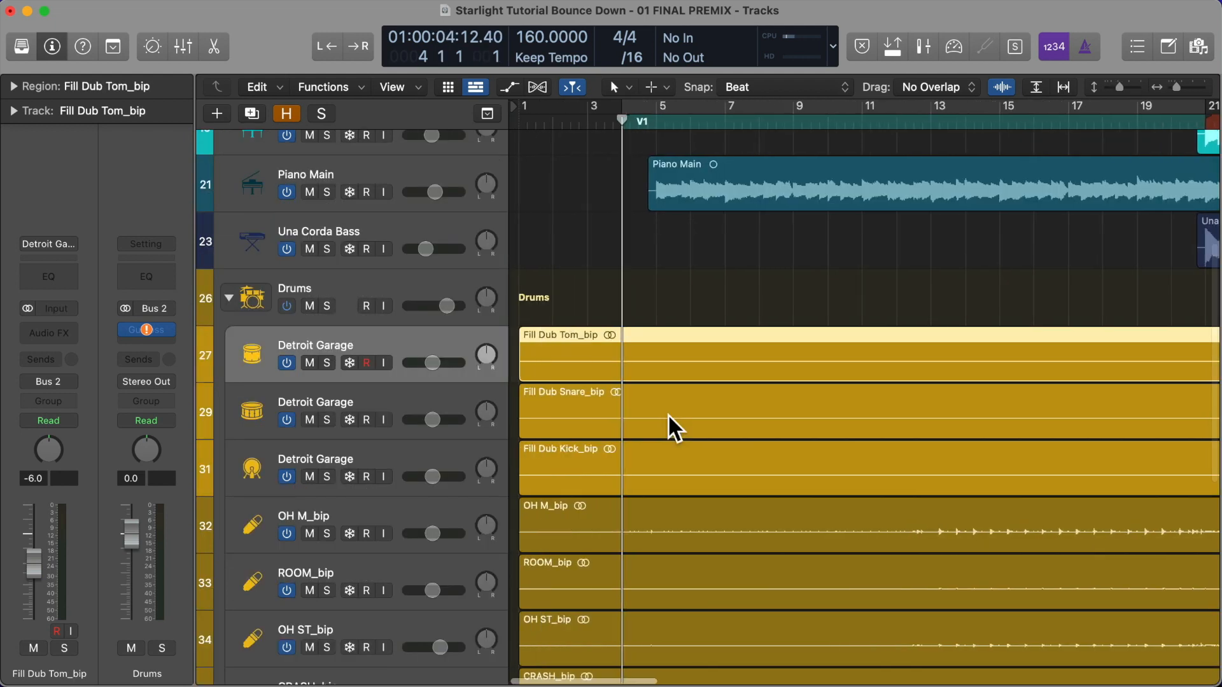
scroll(666, 414, down, 10)
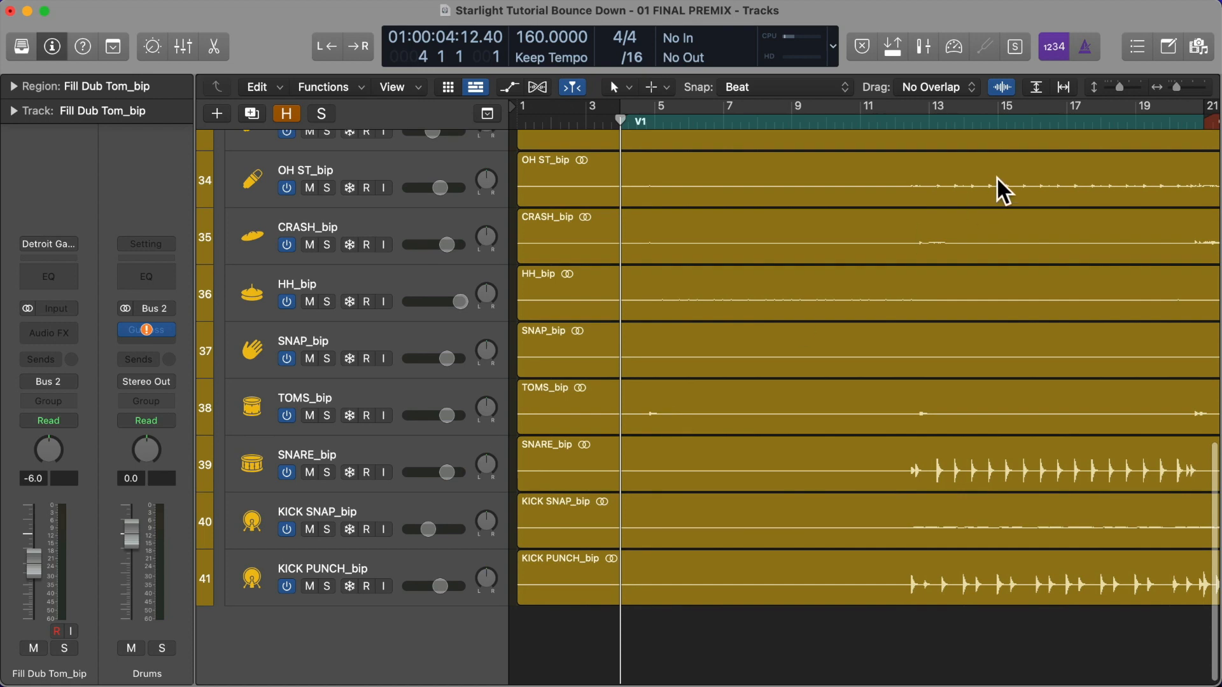
scroll(862, 379, up, 1)
scroll(862, 379, up, 2)
scroll(861, 379, up, 3)
scroll(862, 381, up, 8)
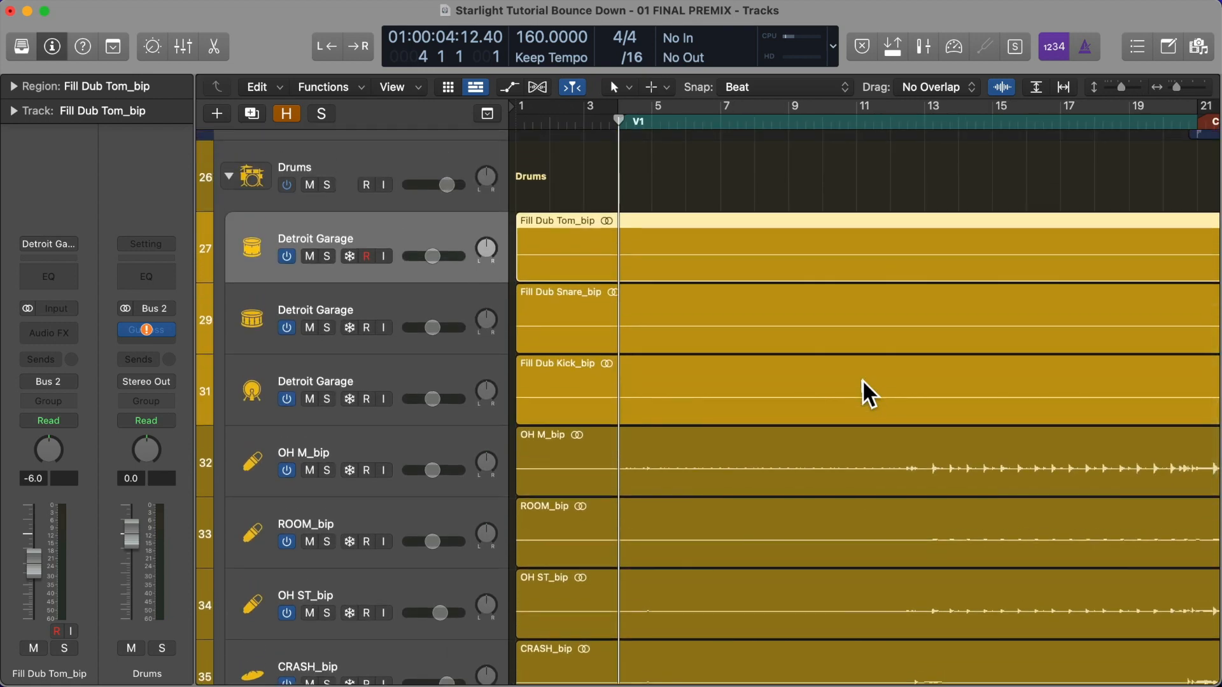
key(super+Right)
key(super+Right)
key(super+Right)
click(487, 113)
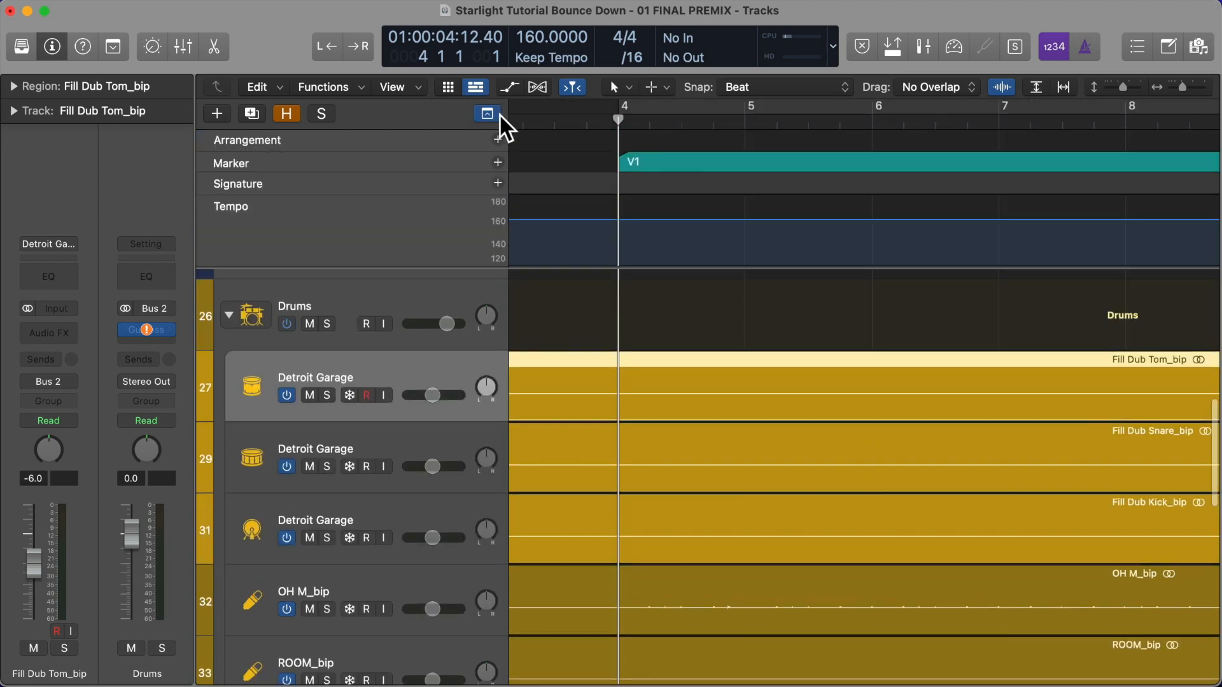
drag(627, 163, 601, 163)
scroll(658, 186, left, 3)
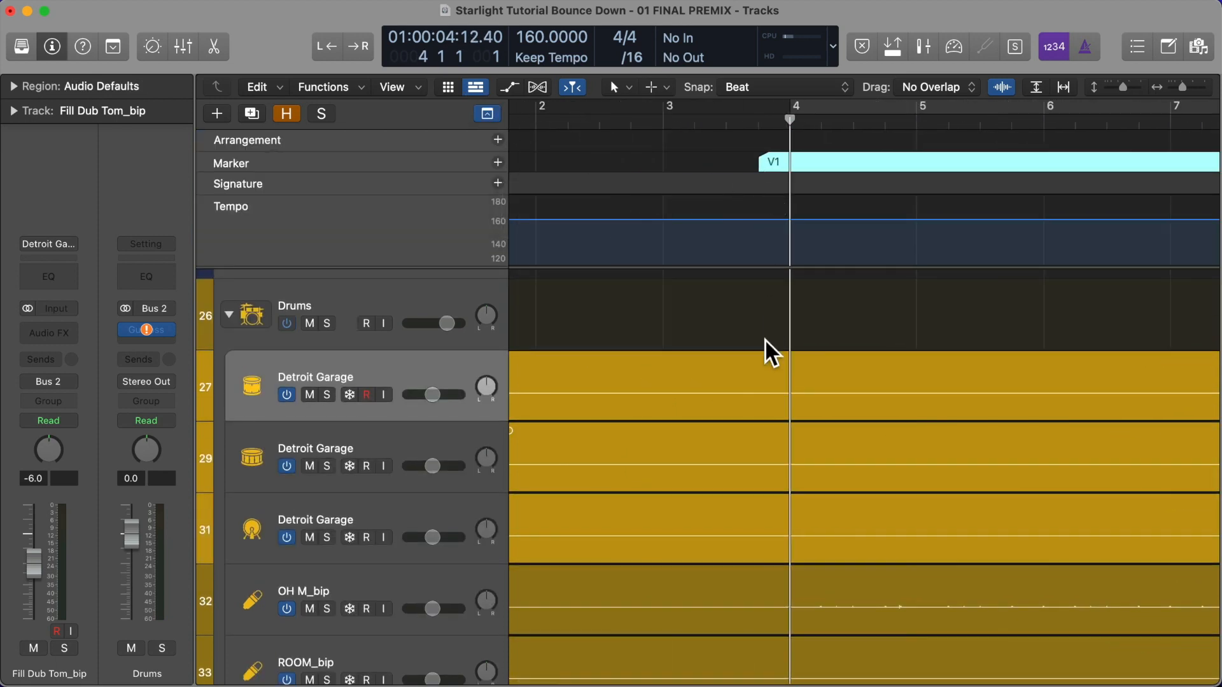
scroll(764, 338, down, 2)
Split all bounced drum regions at bar 3 beat 4, delete the portions before it, and hide the global tracks
click(758, 125)
key(super+Left)
key(super+Left)
key(super+Left)
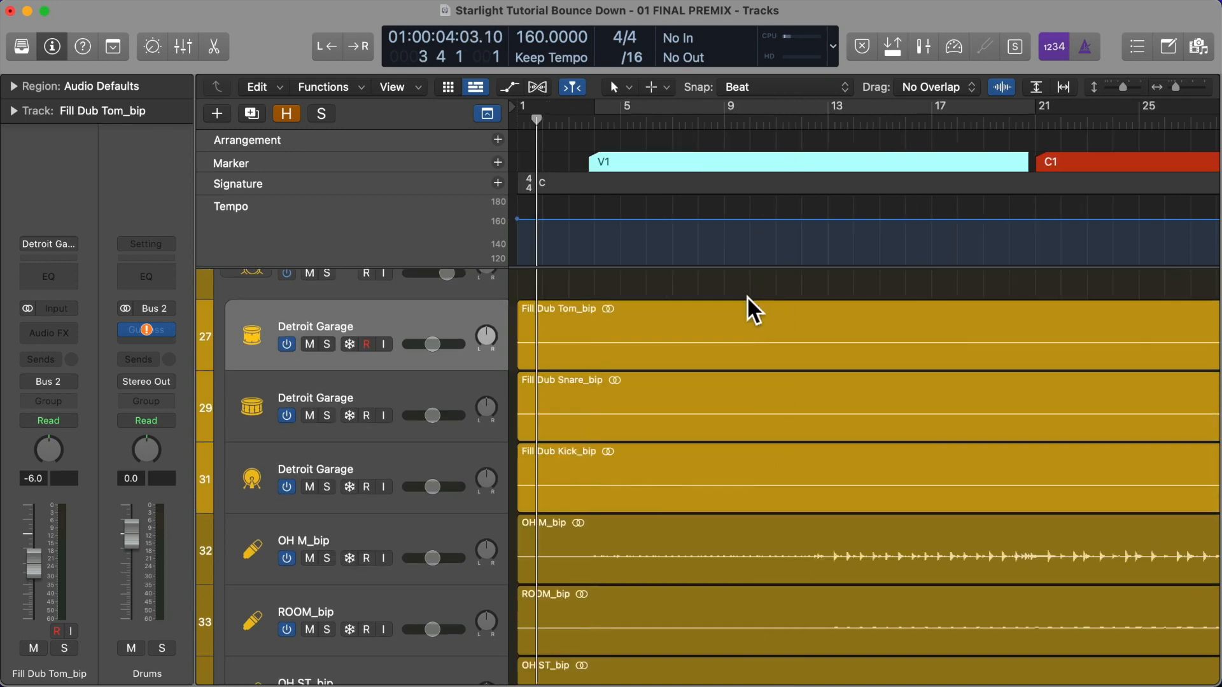
key(super+Left)
key(super+Left)
key(super+Left)
key(super+Up)
key(super+Up)
key(super+Up)
key(super+Up)
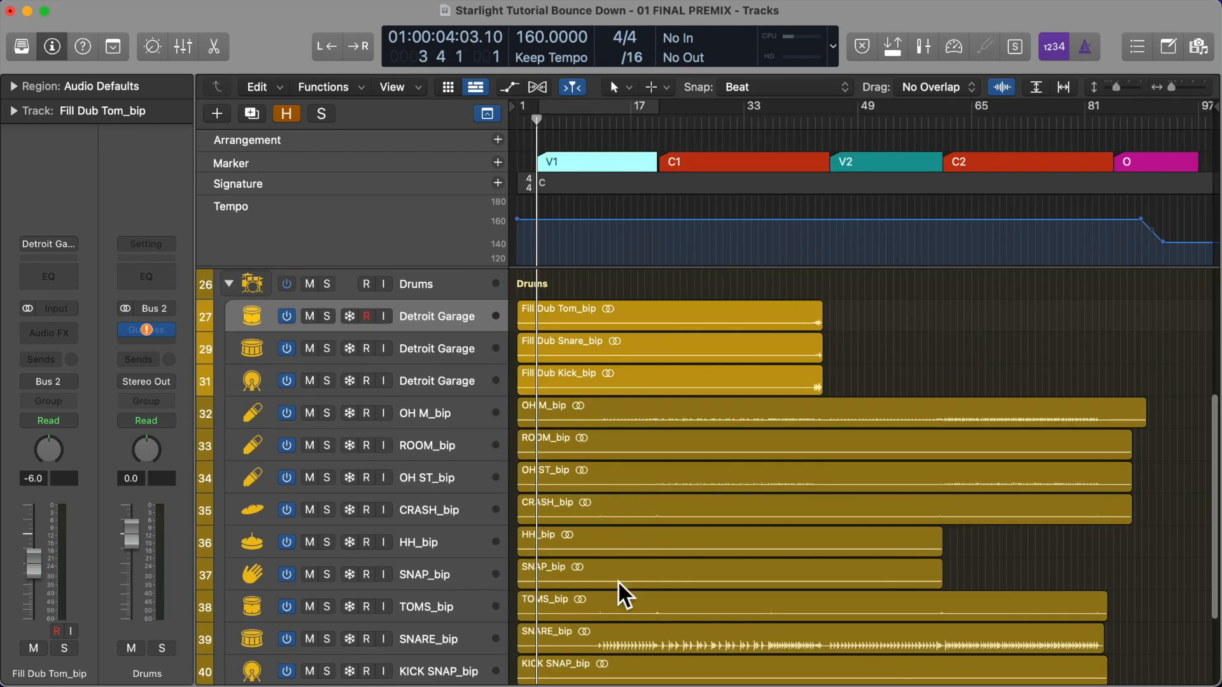
key(super+Up)
key(super+Up)
key(super+Up)
key(super+Up)
drag(568, 637, 528, 601)
key(super+t)
key(Delete)
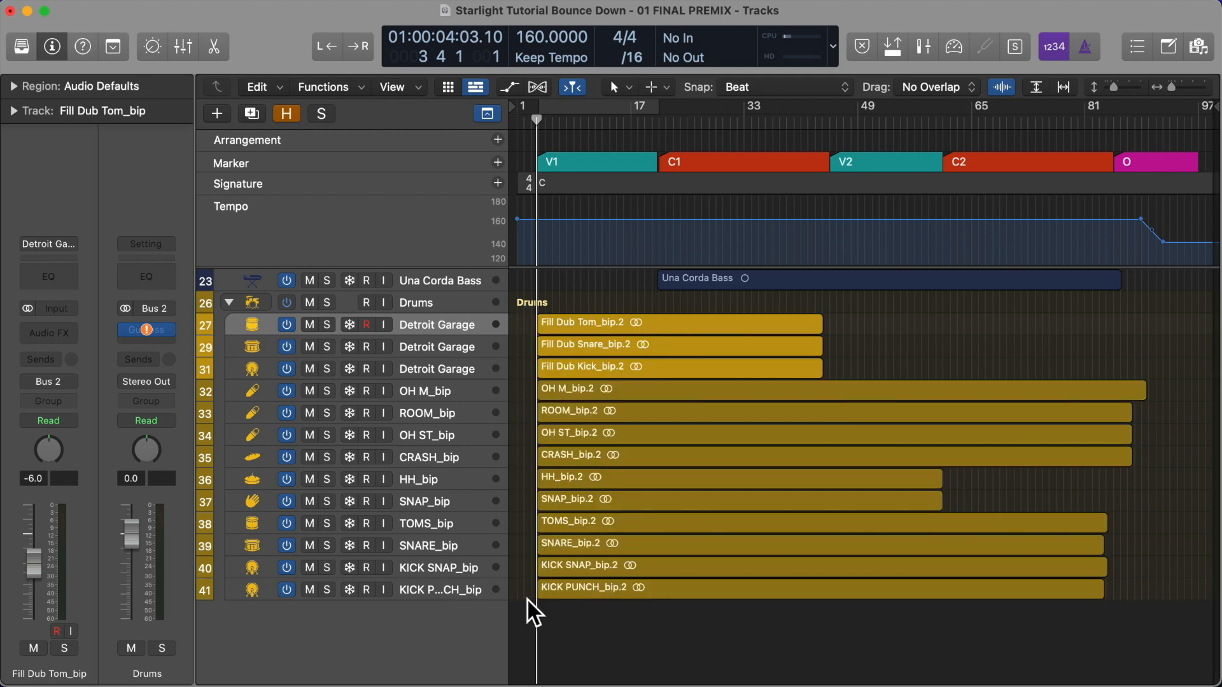
click(488, 113)
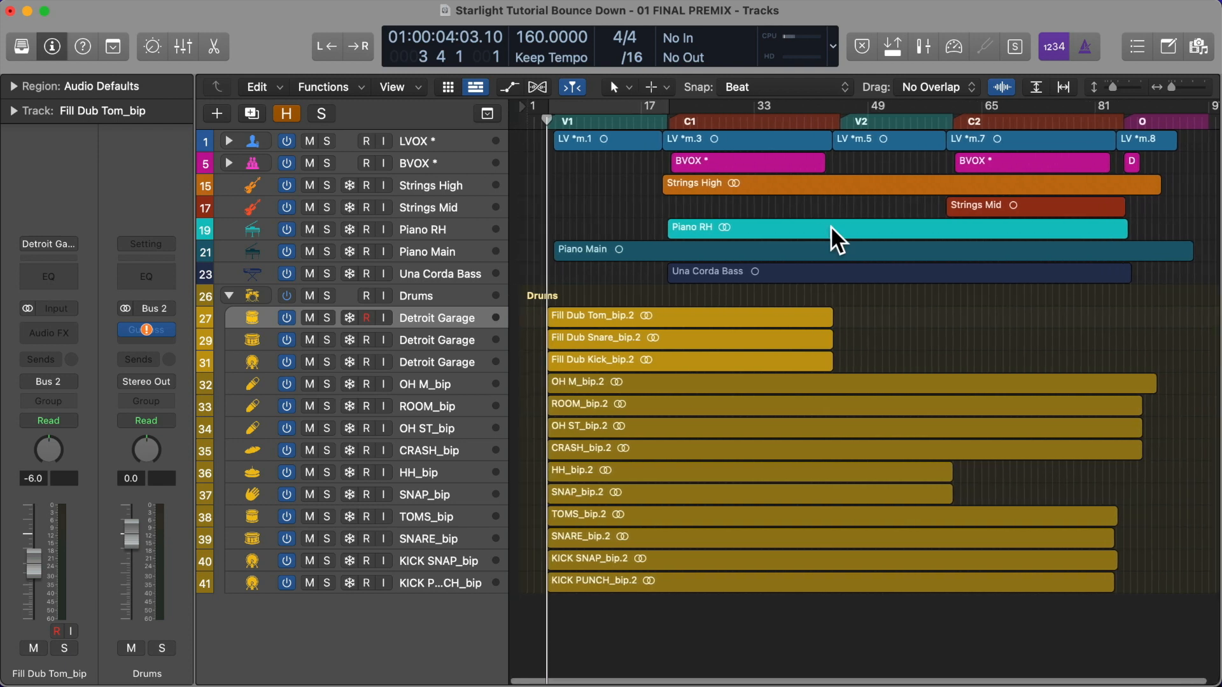
Jump the playhead through the song's markers from chorus C1 to the outro to check the arrangement
scroll(830, 225, right, 1)
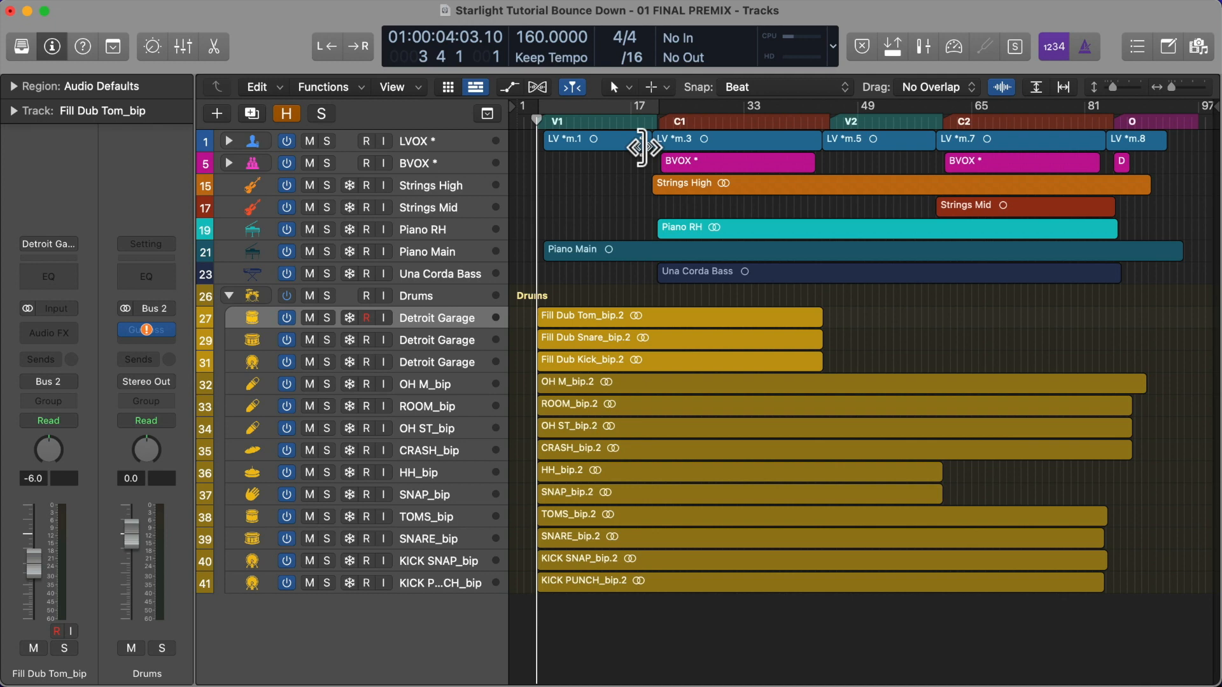
key(alt+period)
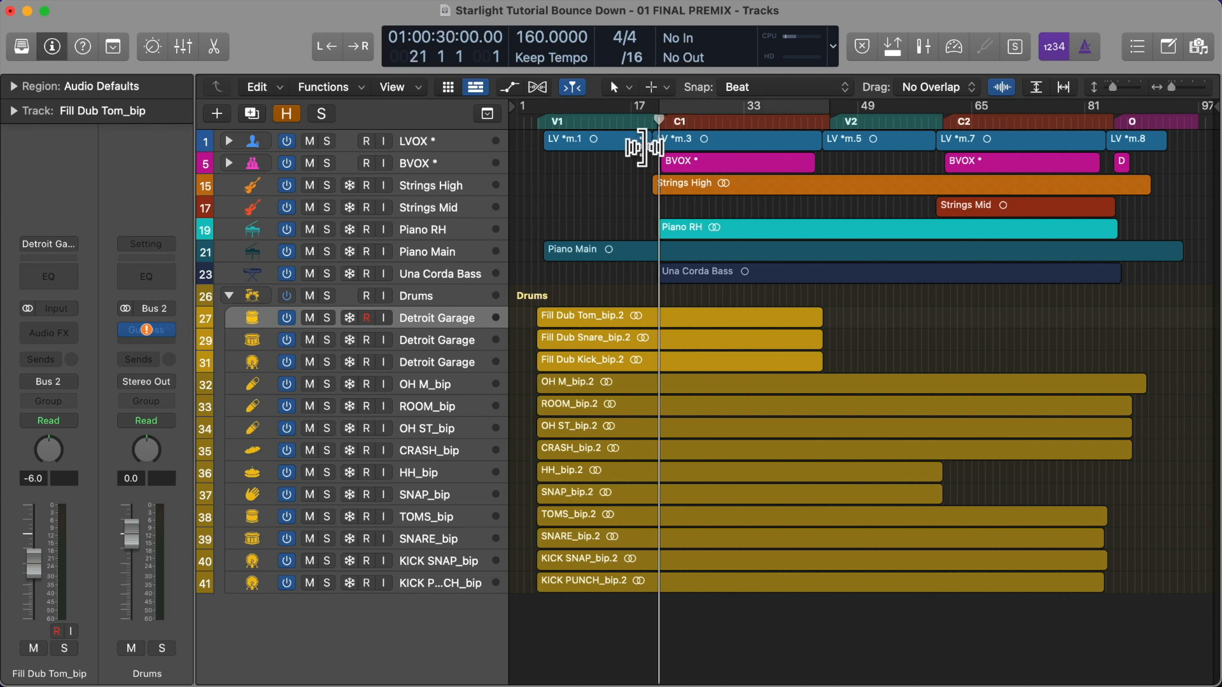
key(alt+comma)
key(alt+period)
key(alt+period)
key(alt+period)
key(alt+period)
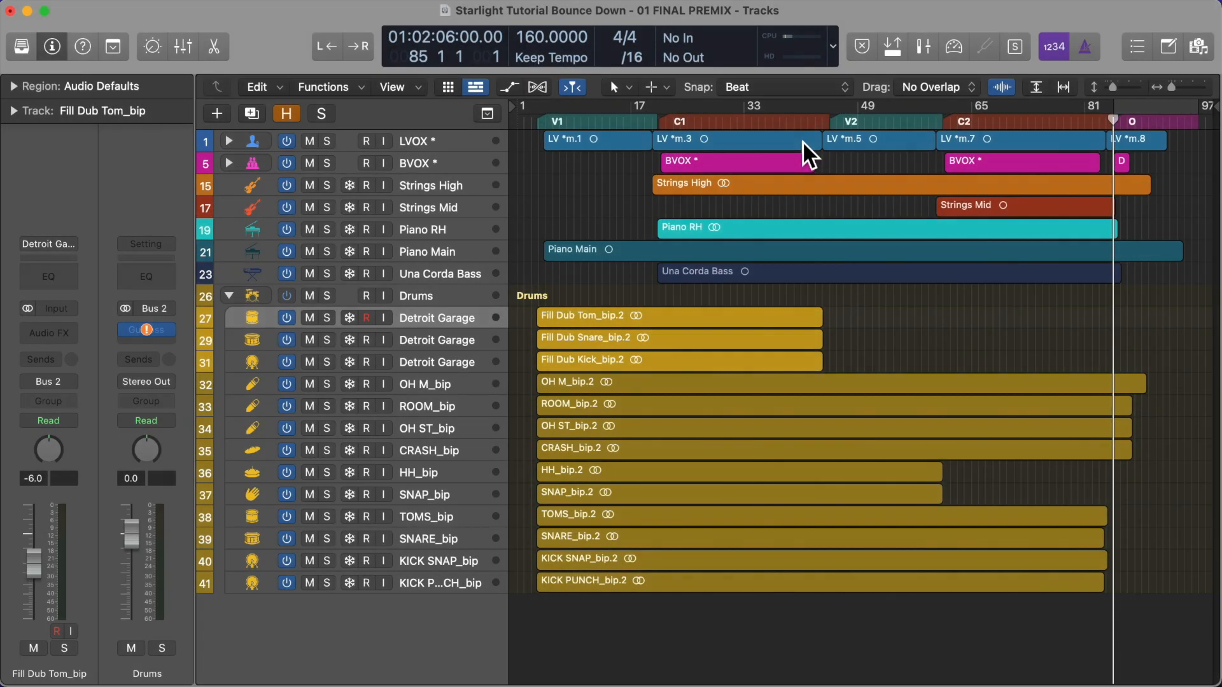
key(comma)
key(comma)
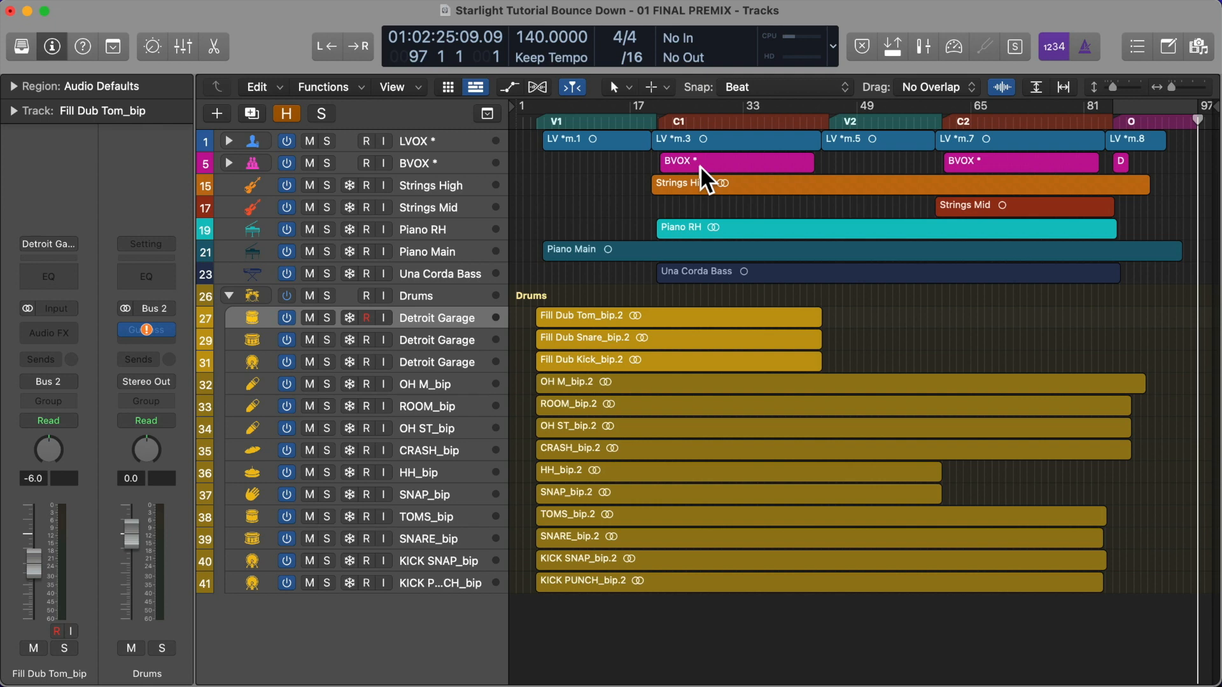
Examine up close where the bounced drum regions begin, comparing bar 3 beat 4 with bar 4
click(532, 123)
key(super+Right)
key(super+Right)
key(super+Right)
key(super+Right)
key(super+Right)
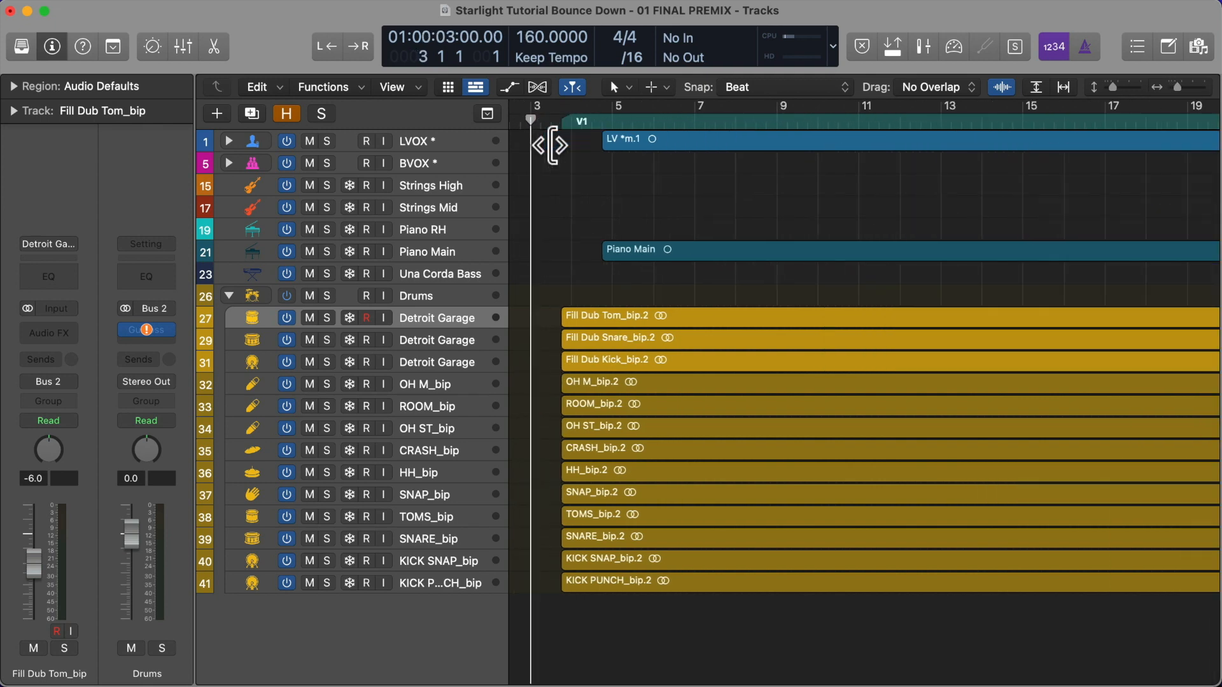
key(super+Right)
key(super+Right)
click(579, 118)
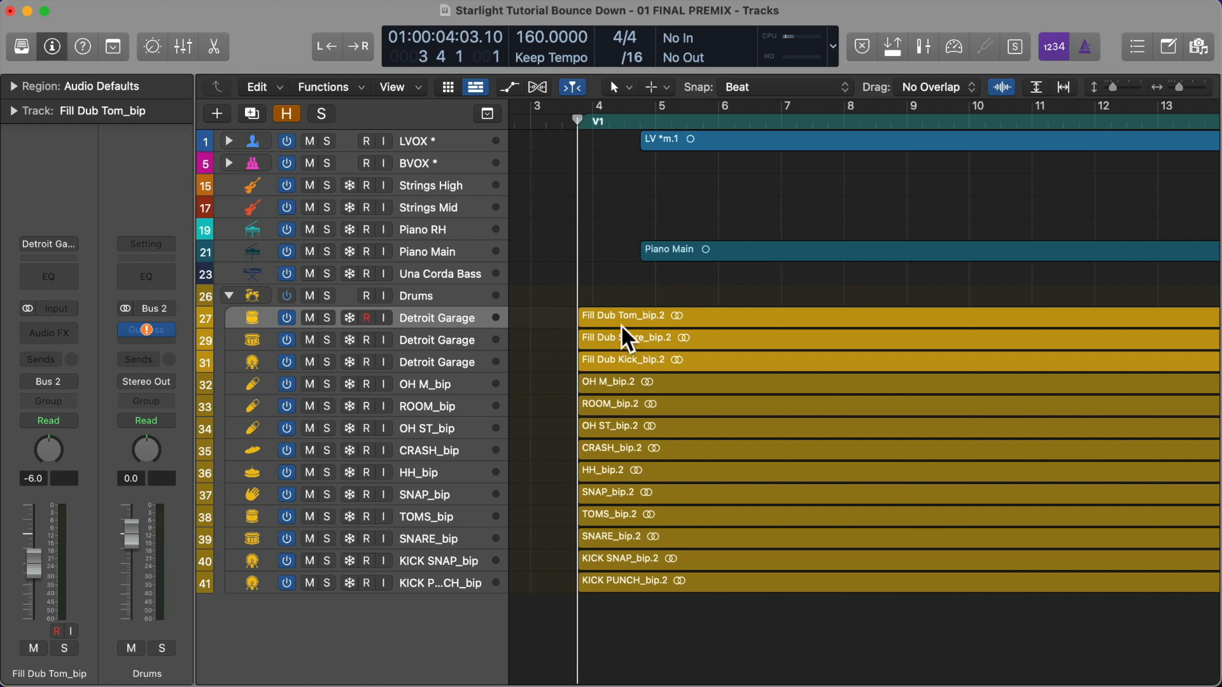
key(super+Right)
key(super+Right)
key(super+Right)
key(super+Right)
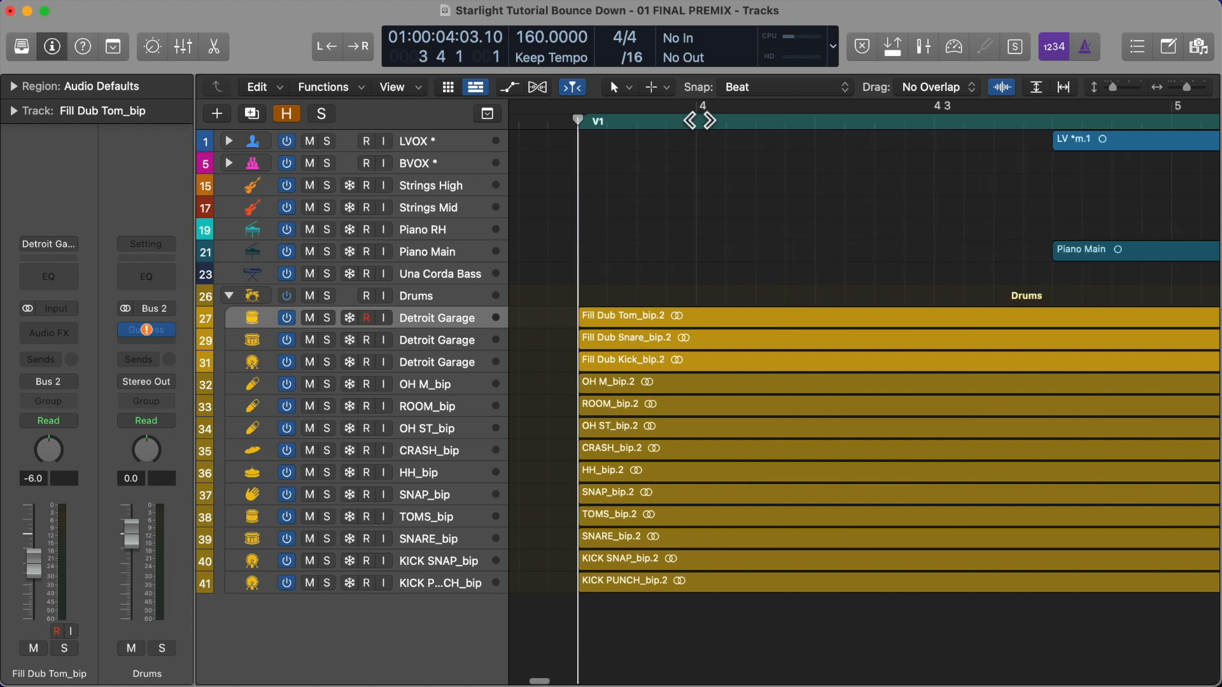
click(700, 121)
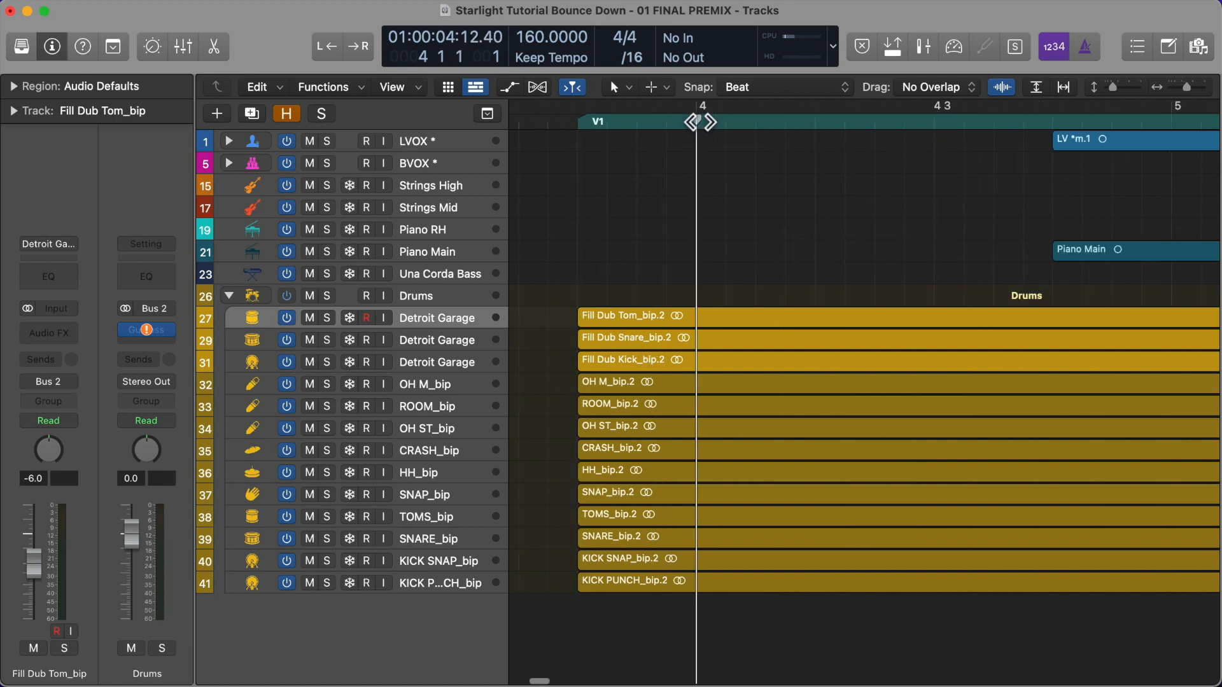
key(z)
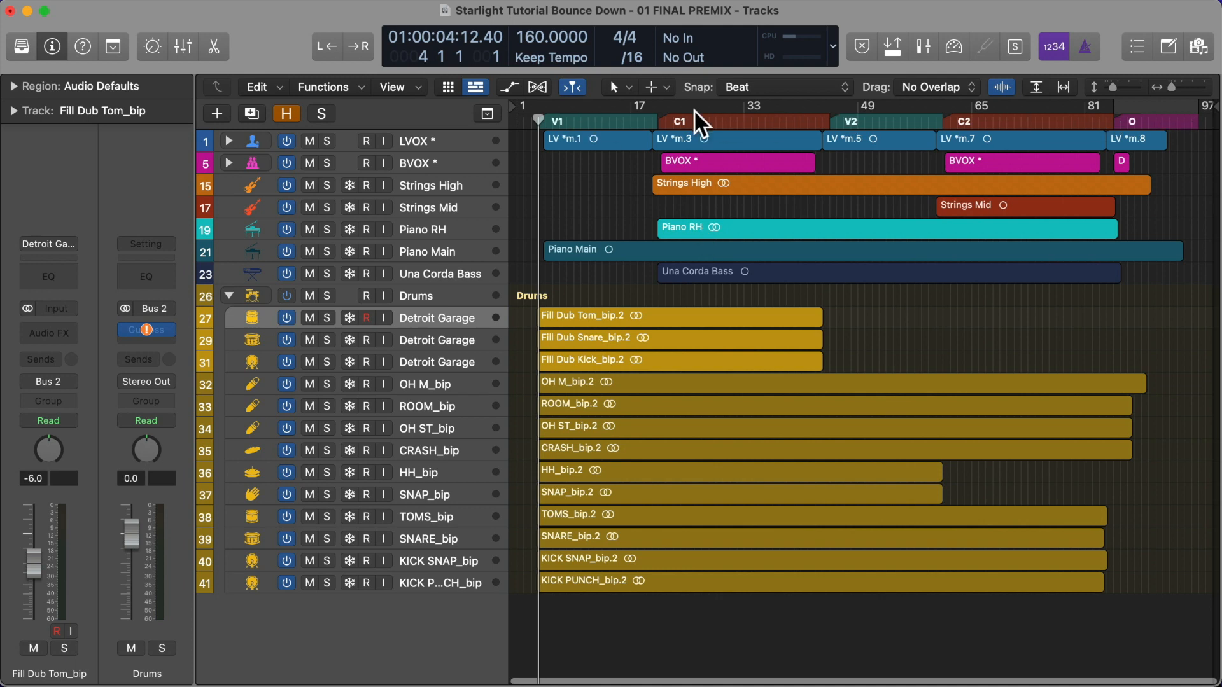
Show the global tracks and align the start of the V1 marker with the drum regions at bar 3 beat 4
click(494, 114)
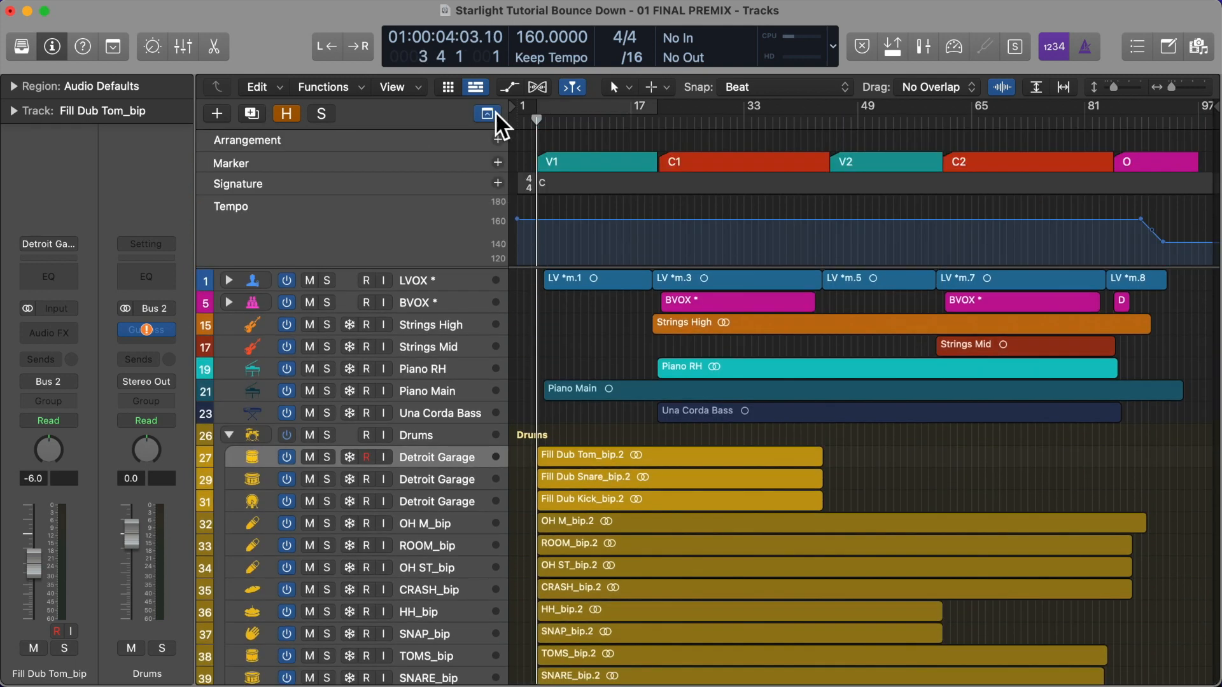
key(z)
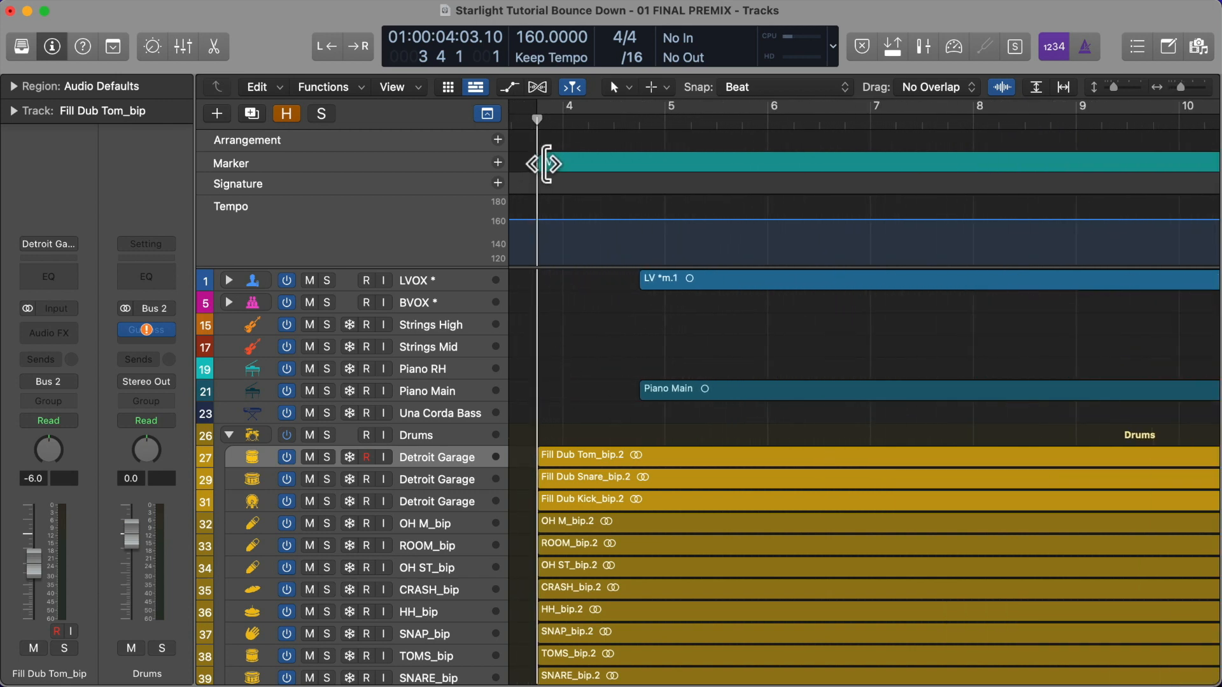
drag(541, 167, 538, 162)
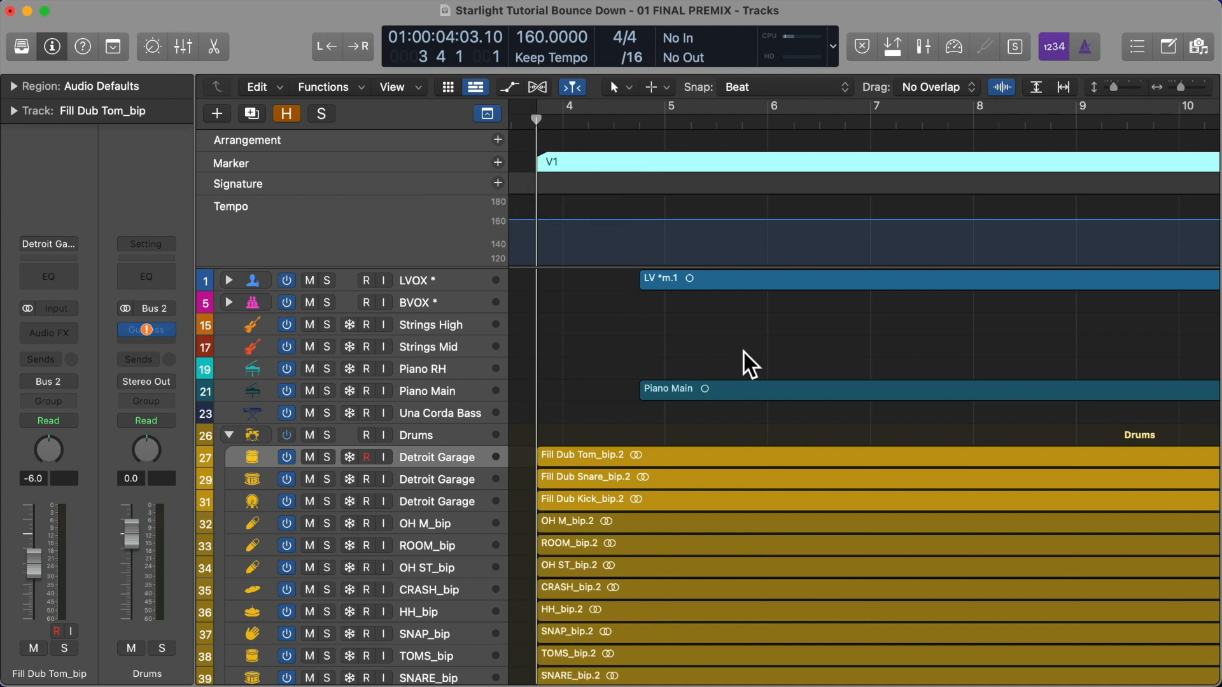
Extend the project end past bar 102 and lengthen the outro marker O so it ends at bar 98
key(z)
key(alt+period)
key(alt+period)
key(alt+period)
key(alt+period)
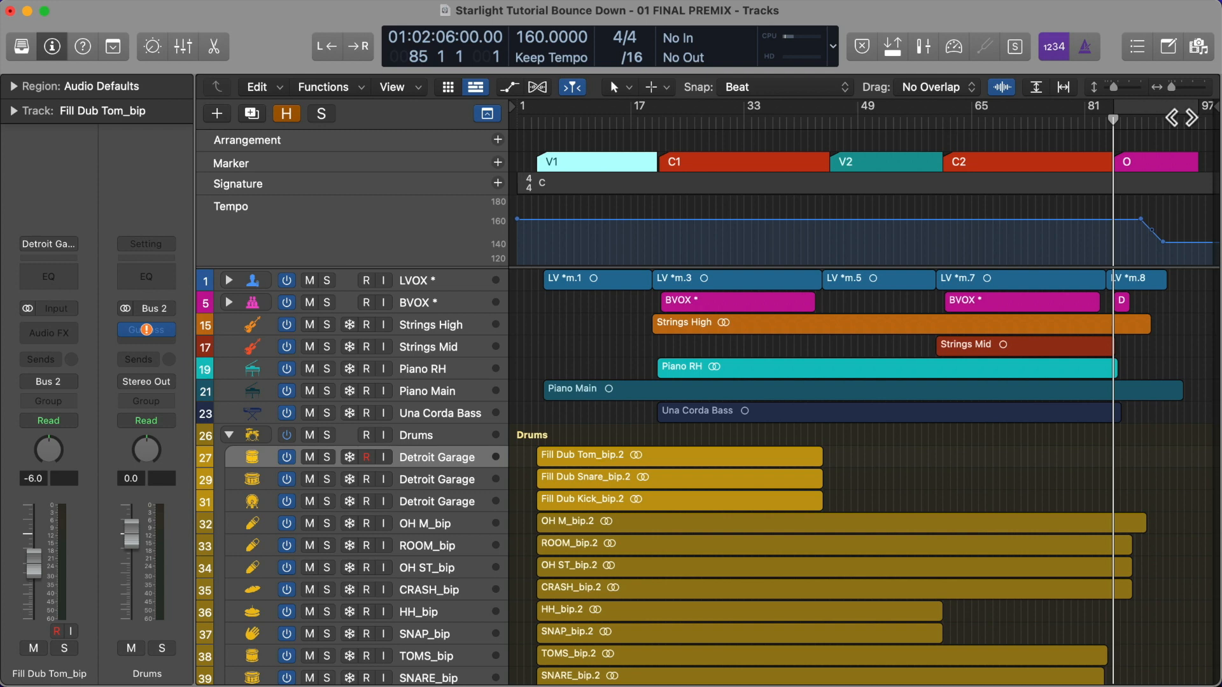
key(shift+period)
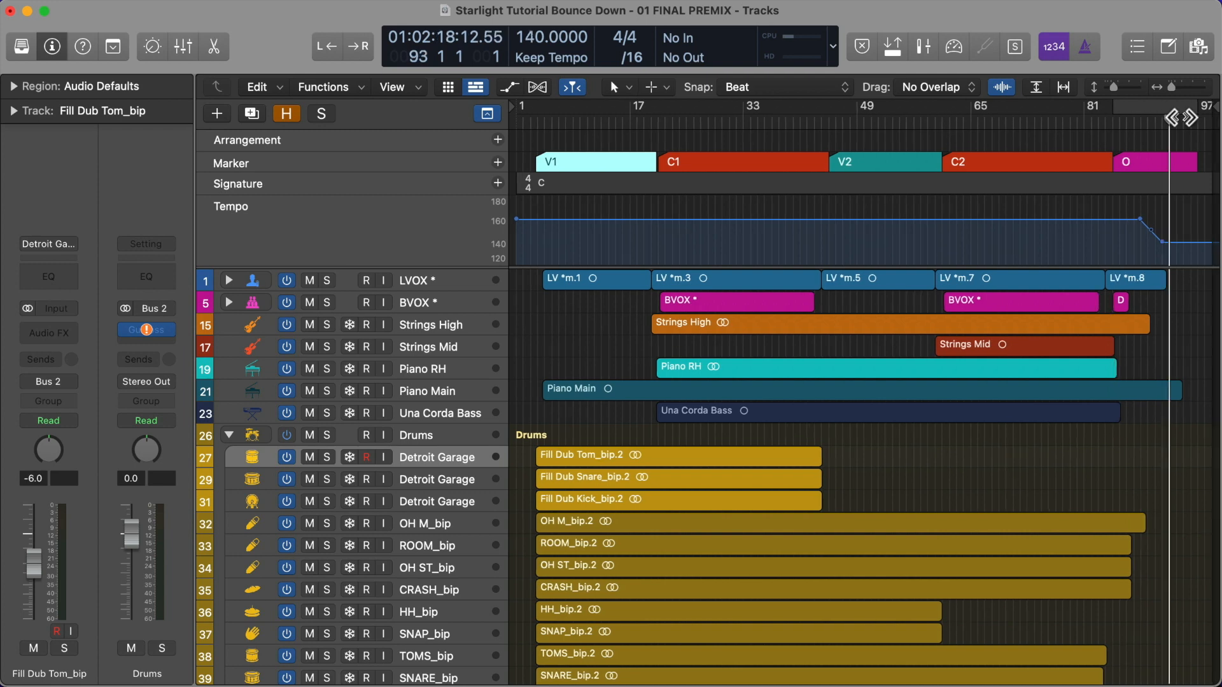
key(shift+period)
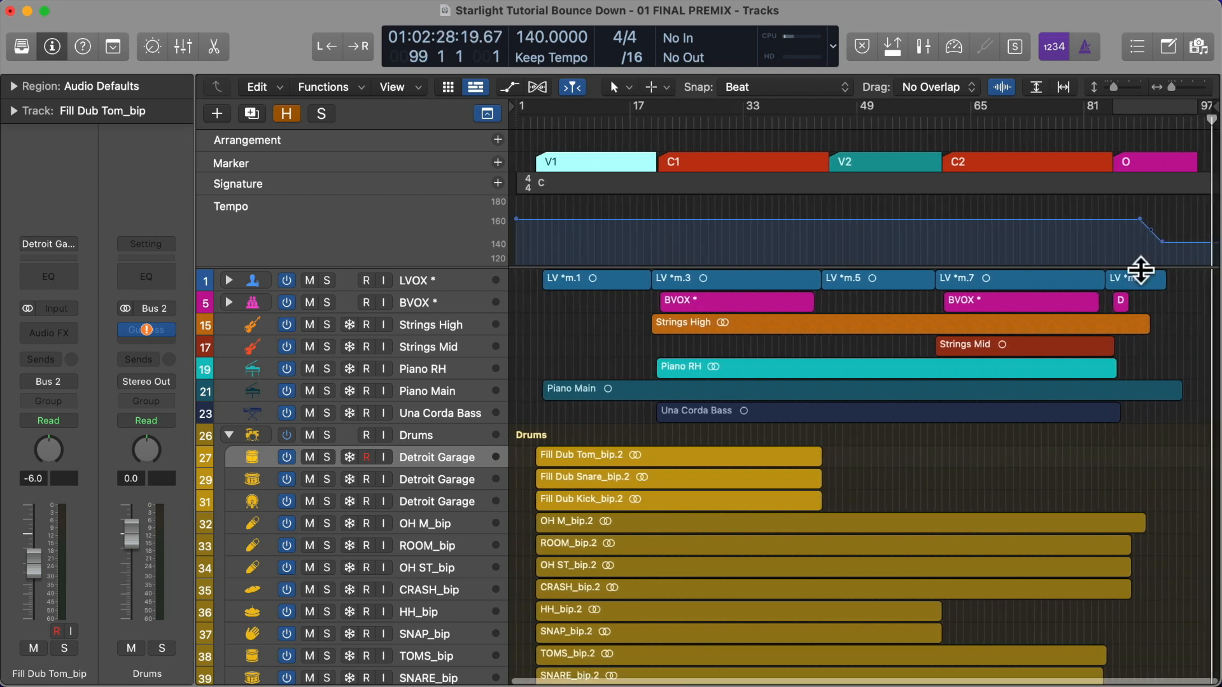
drag(1176, 123, 1190, 123)
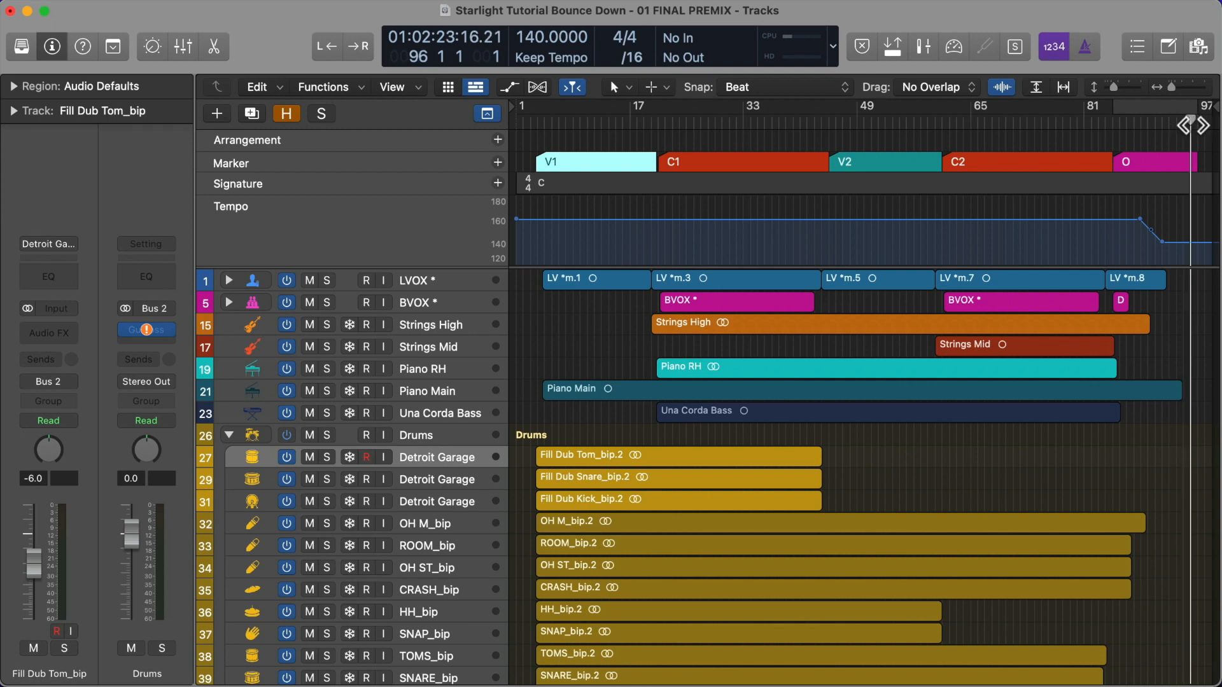
scroll(1199, 165, right, 2)
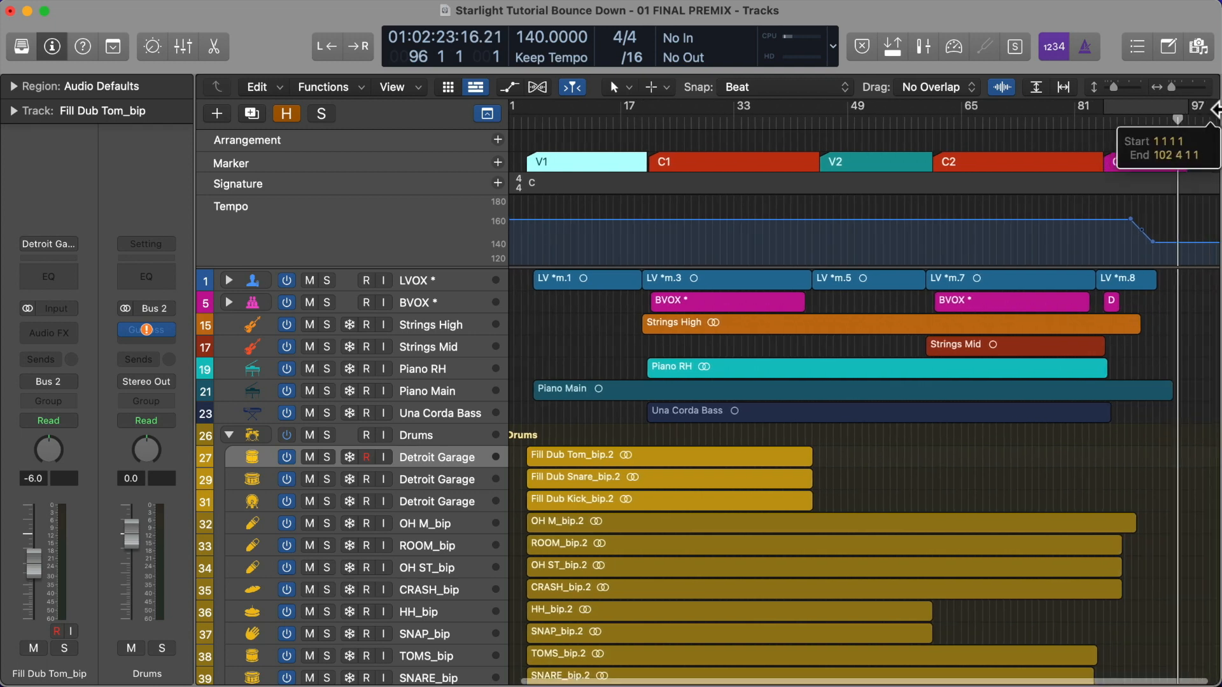
drag(1167, 163, 1175, 164)
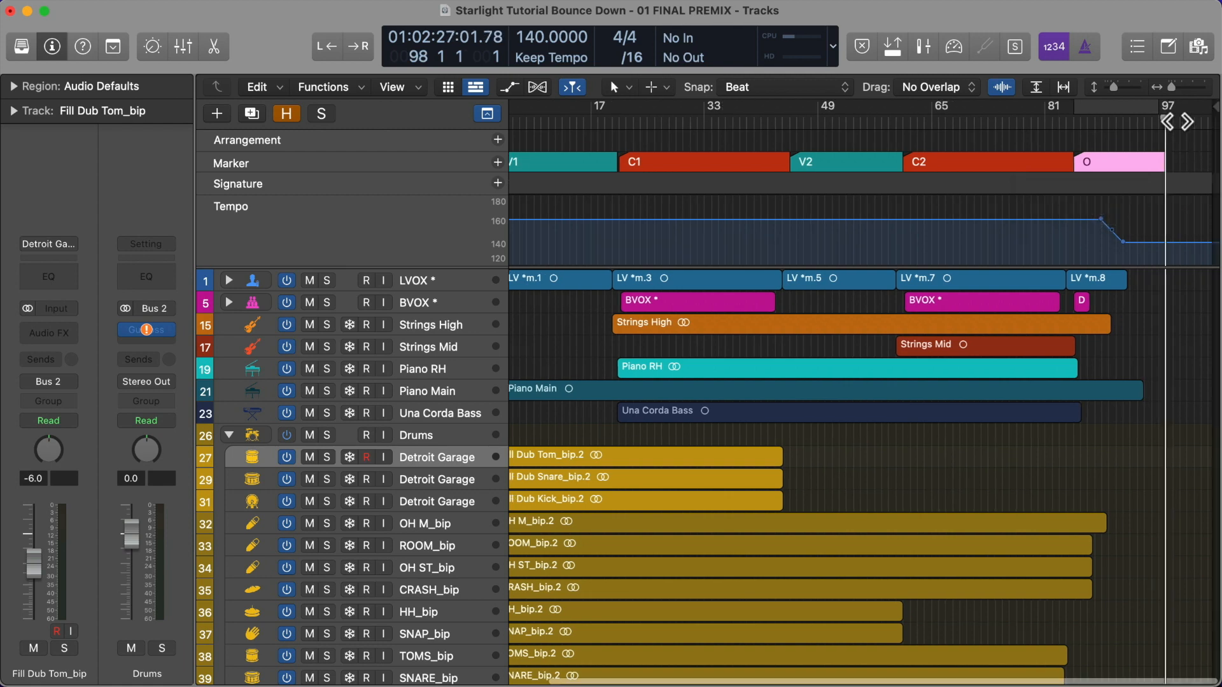
click(1176, 123)
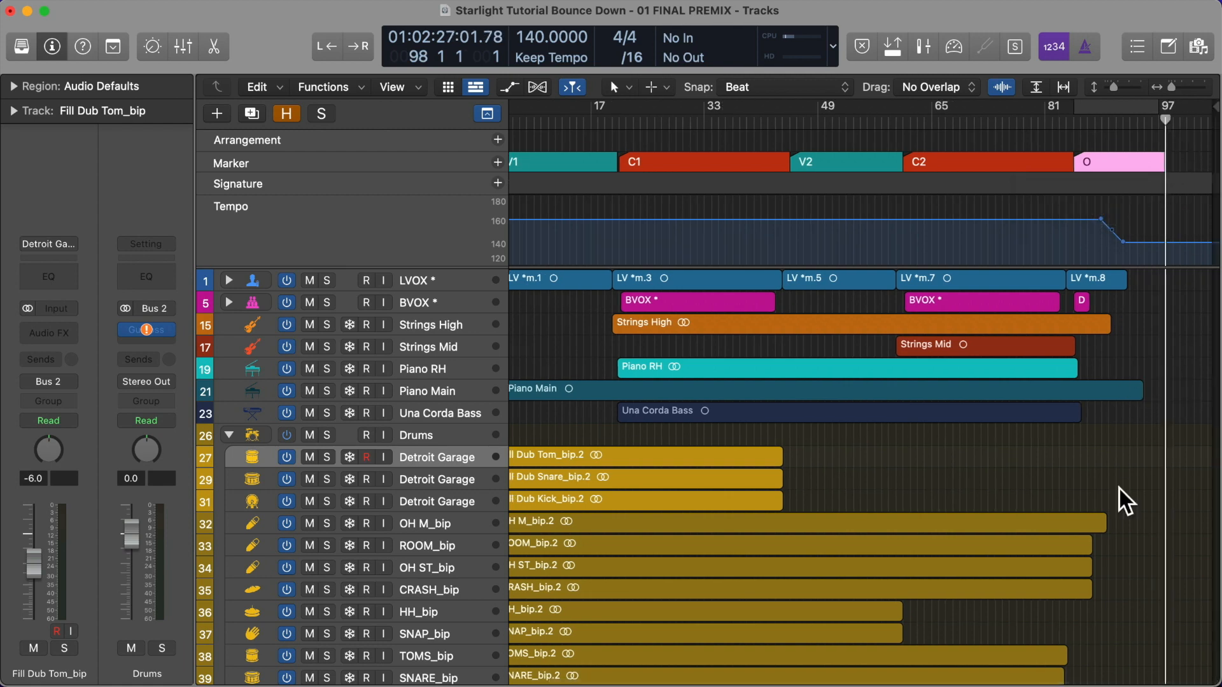
Hide the global tracks and return the playhead to the start of V1 at bar 3 beat 4
key(super+Up)
key(super+Up)
key(super+Up)
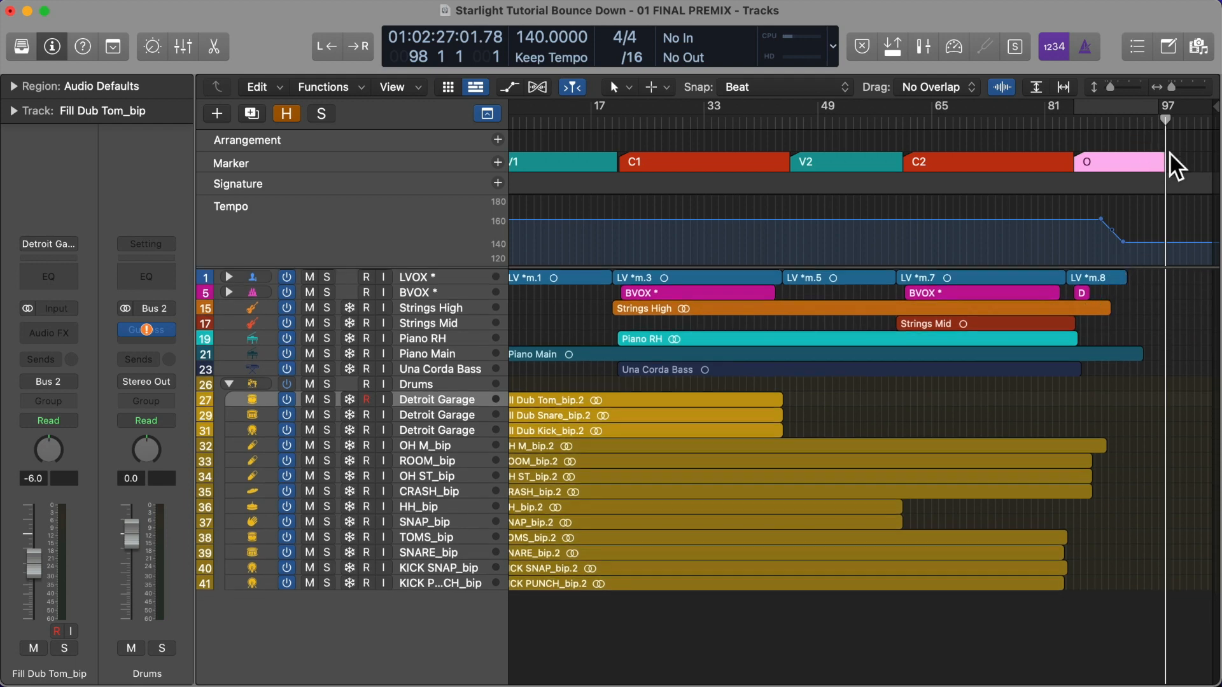
click(493, 116)
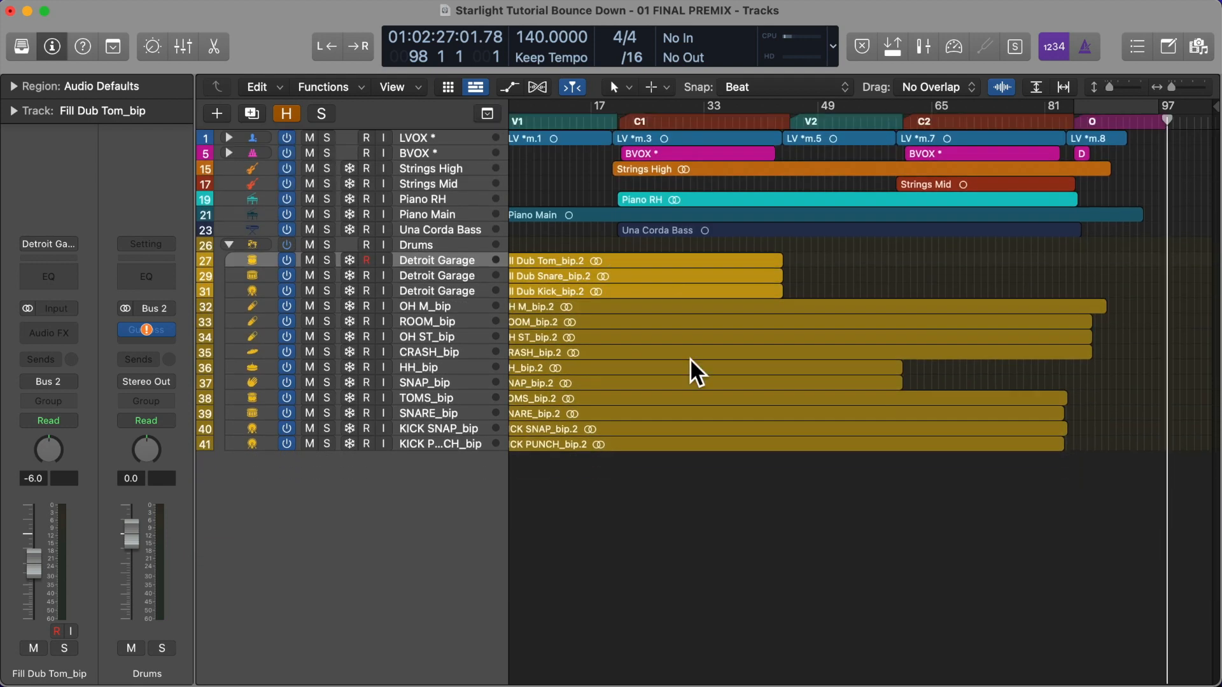
key(Return)
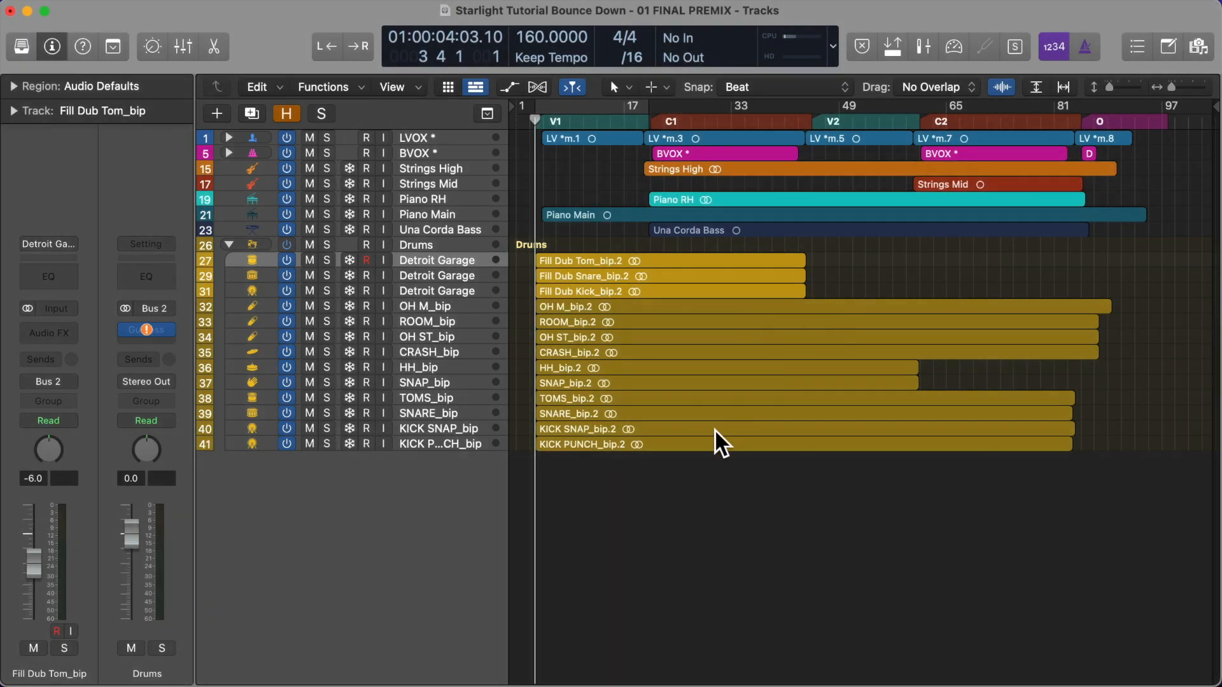
key(super+Down)
key(super+Down)
key(super+Down)
key(super+Down)
key(super+Down)
scroll(714, 429, up, 3)
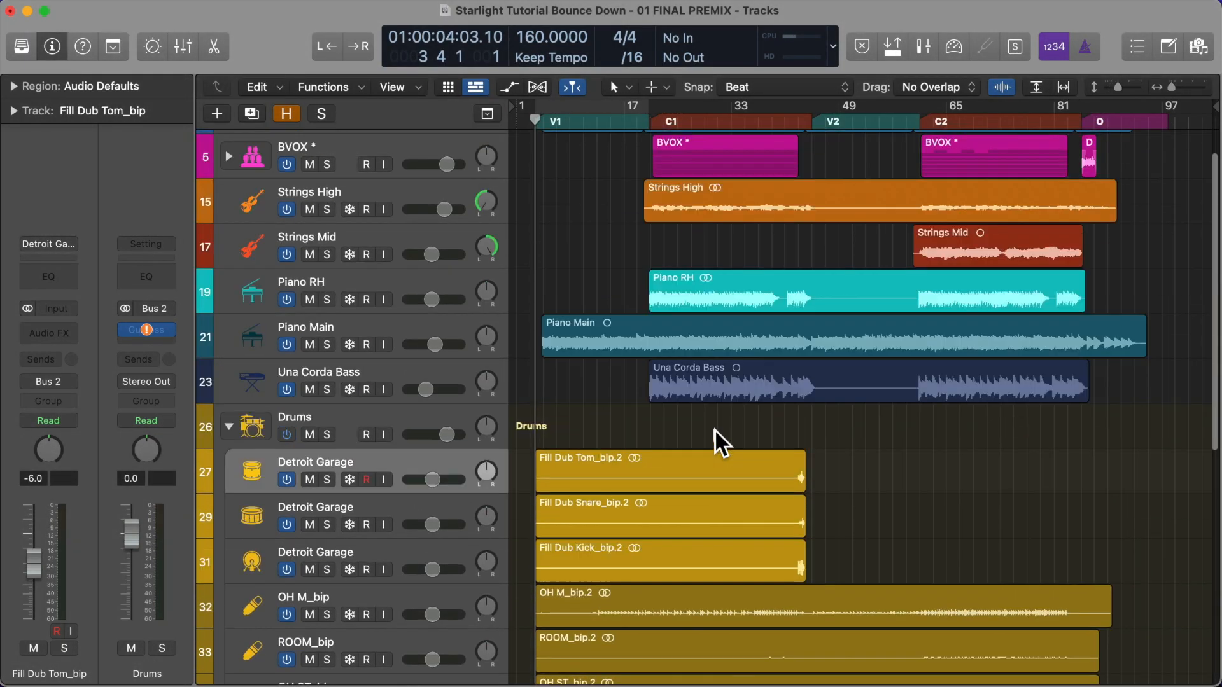
scroll(714, 429, up, 2)
key(super+Up)
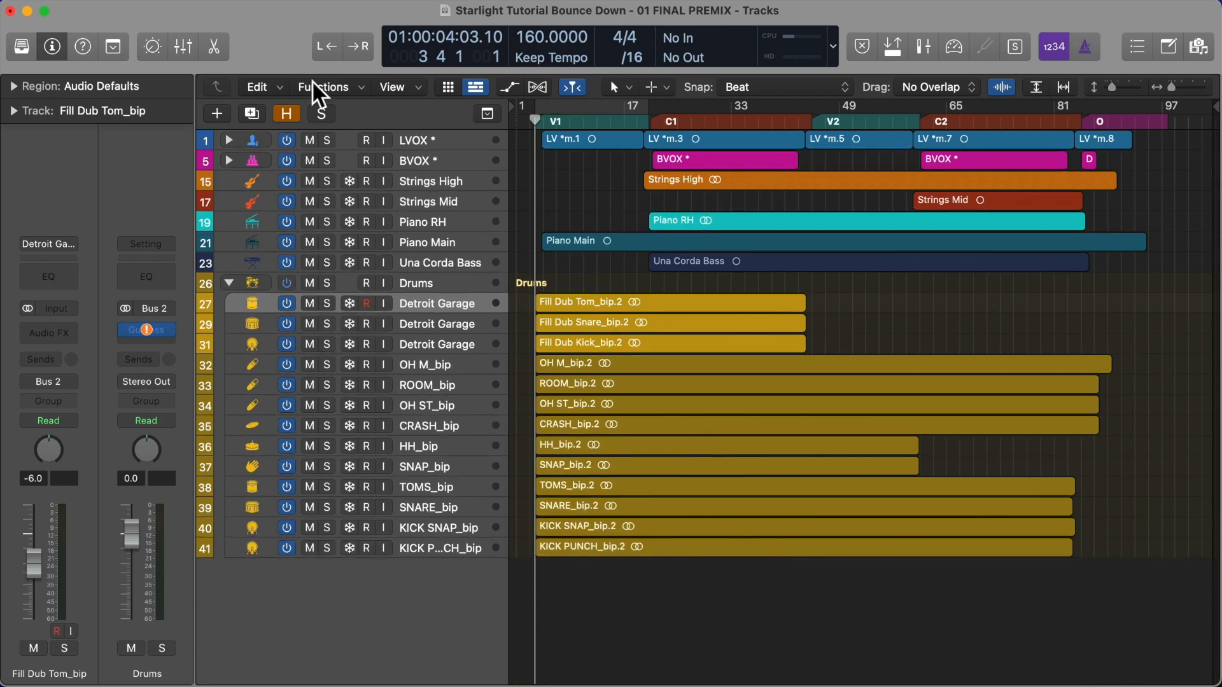
Create a new project alternative named "02 clean up", saving the changes made to the 01 FINAL PREMIX alternative
click(124, 9)
mouse_move(244, 261)
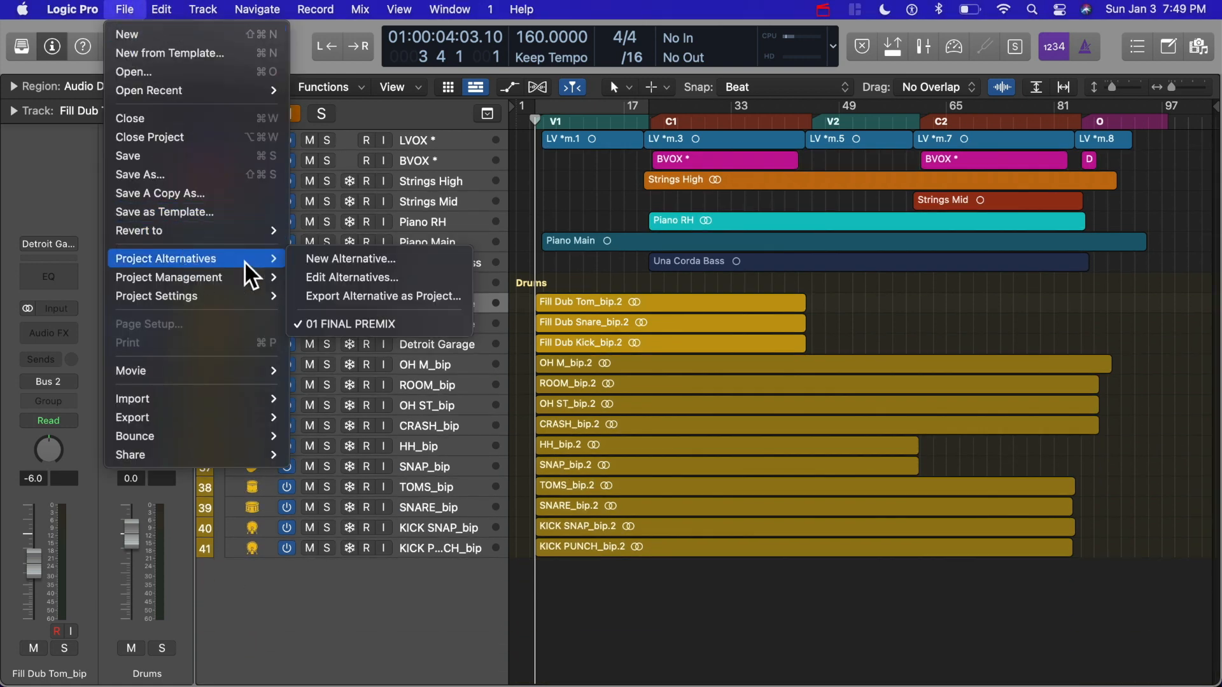
click(336, 263)
text(02 clean up)
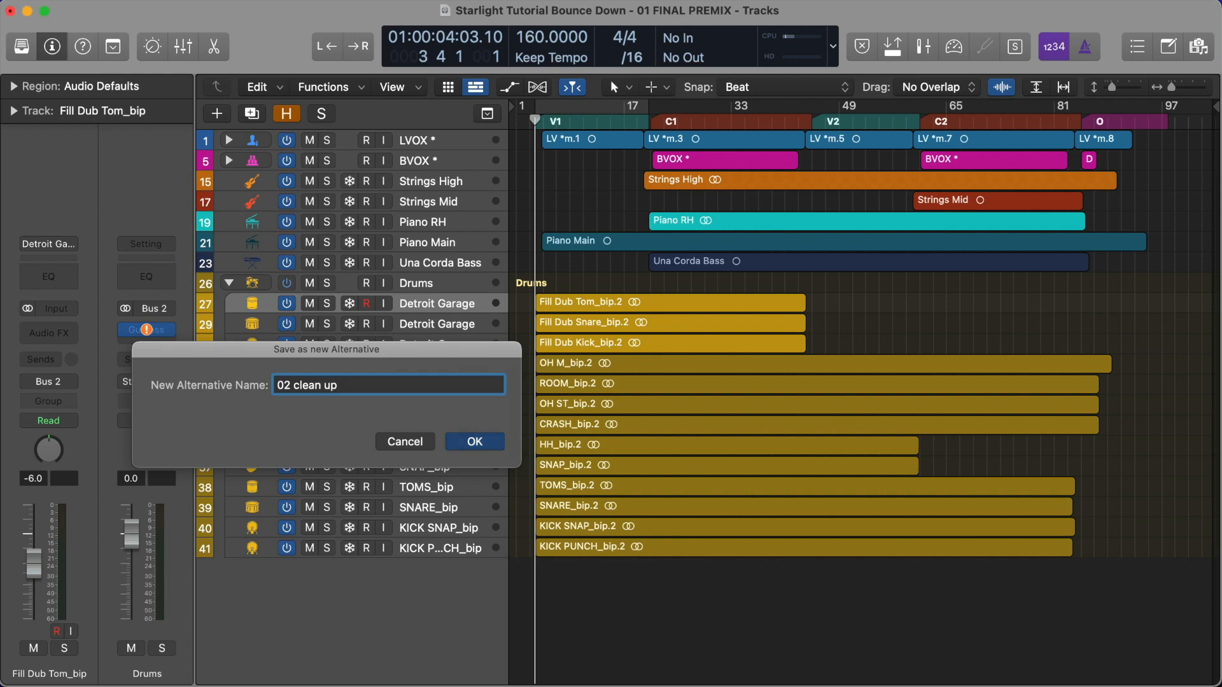
key(Return)
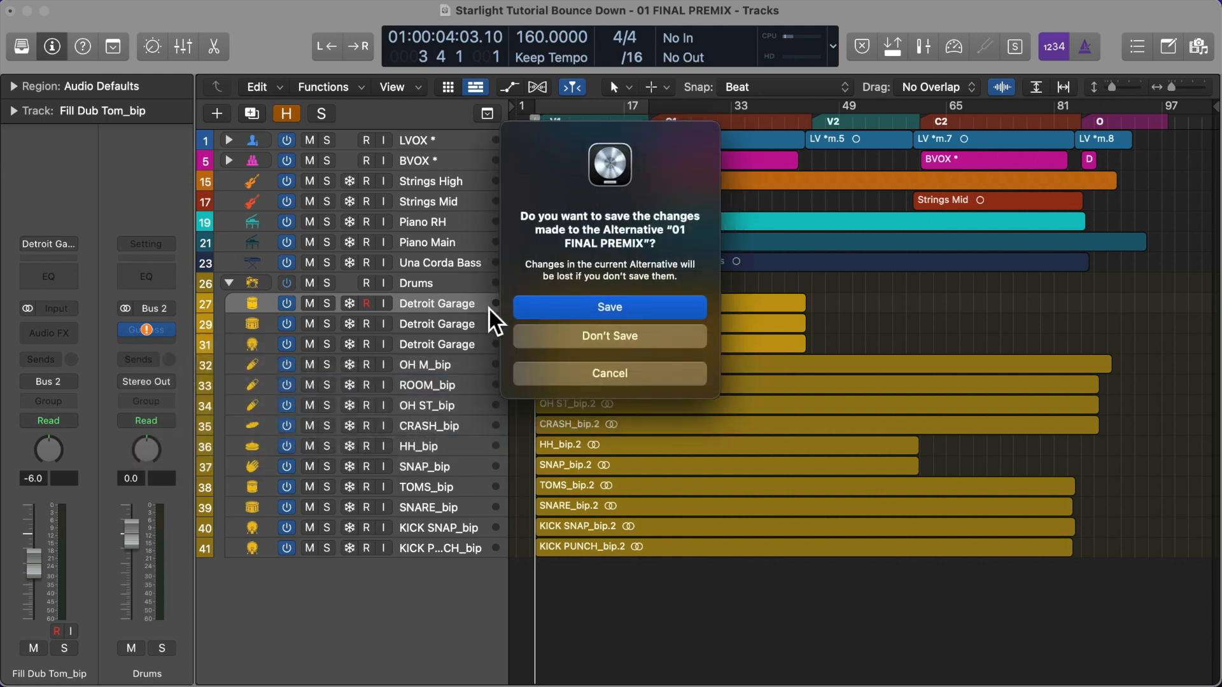
key(Return)
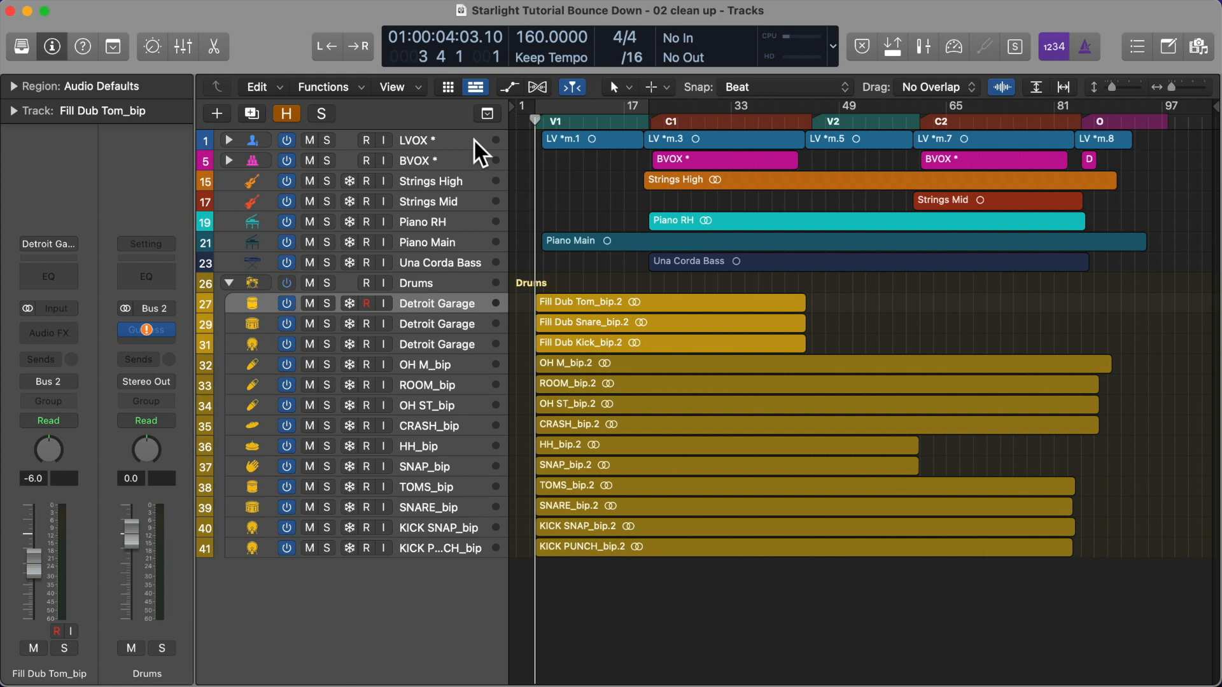
Reveal the hidden tracks and delete the muted original strings, piano, Una Corda bass, Detroit Garage drummer and Fill Dub tracks, keeping the bounced audio
key(h)
click(460, 181)
super+click(459, 222)
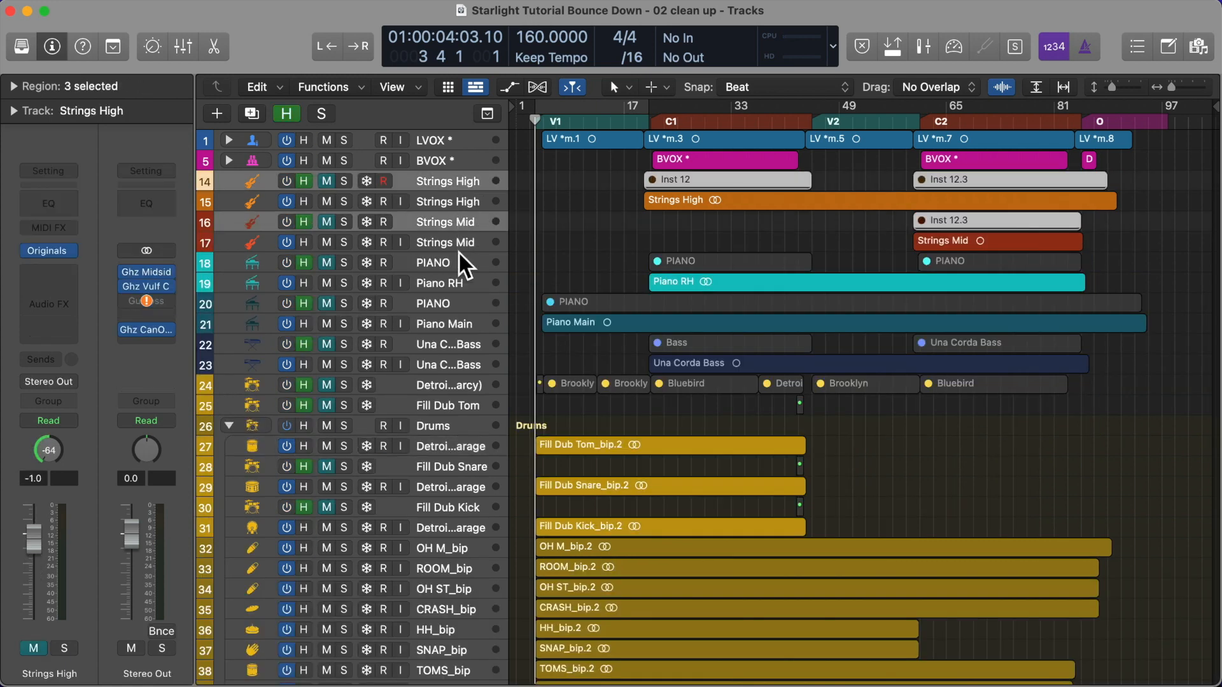
super+click(458, 262)
super+click(458, 303)
super+click(458, 345)
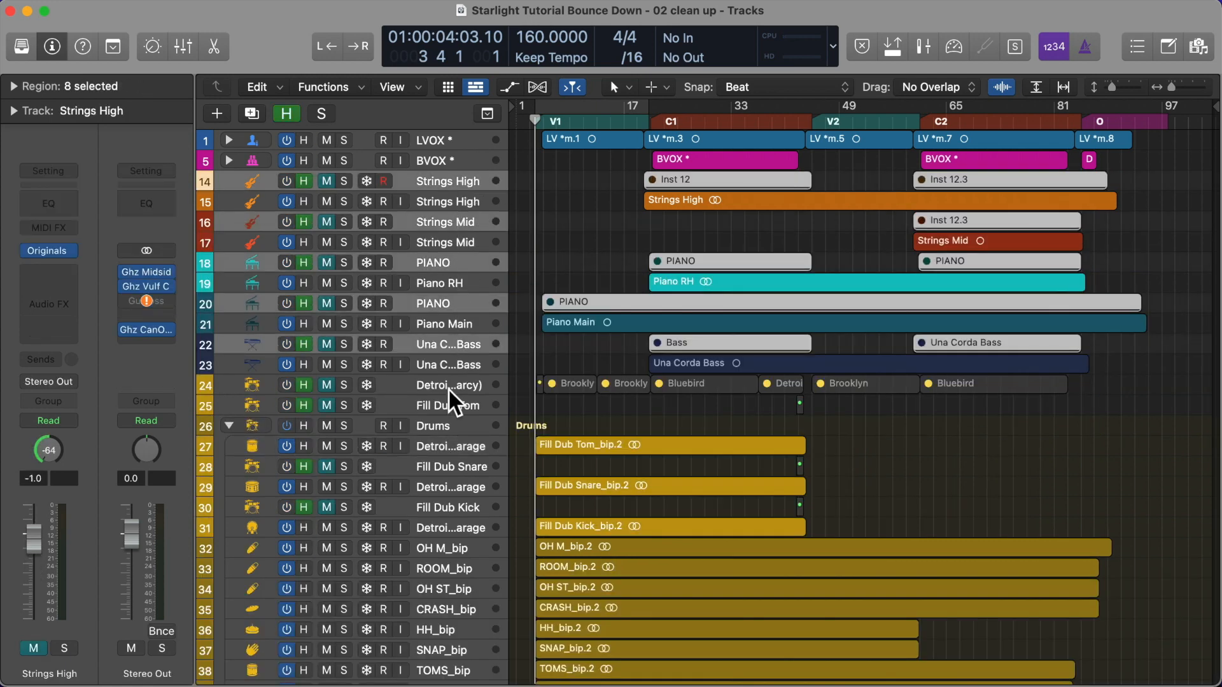
super+click(447, 384)
super+click(448, 405)
super+click(448, 466)
scroll(448, 463, down, 1)
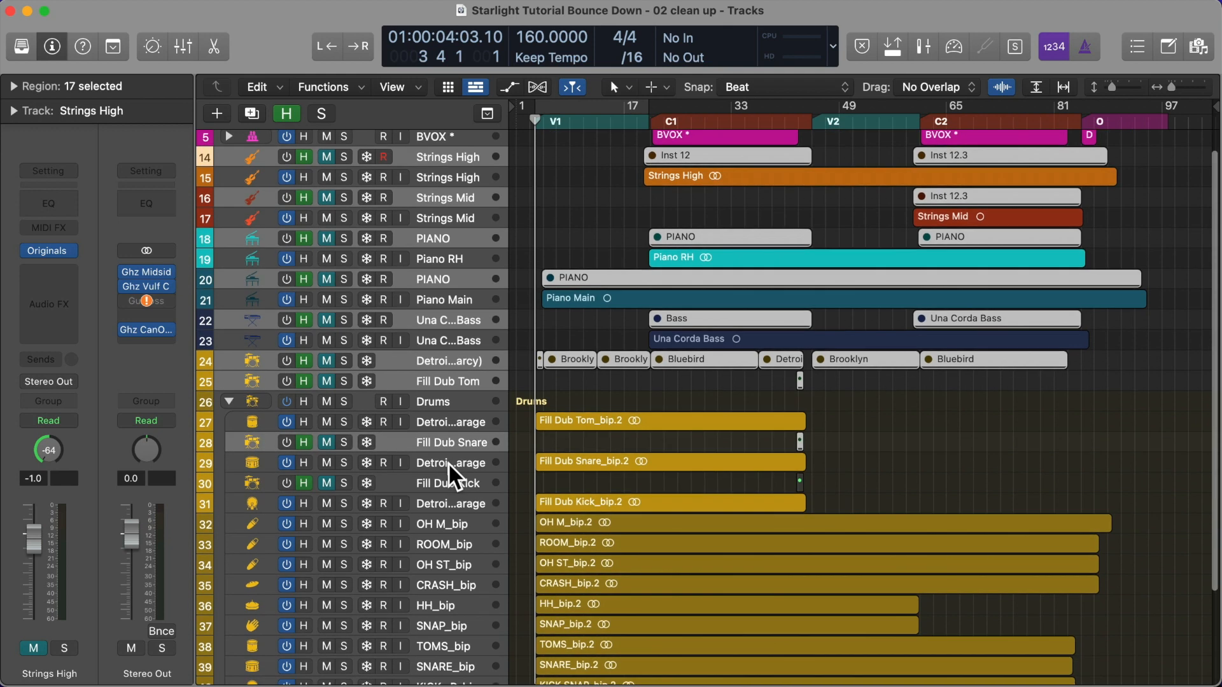
super+click(448, 481)
scroll(448, 481, down, 5)
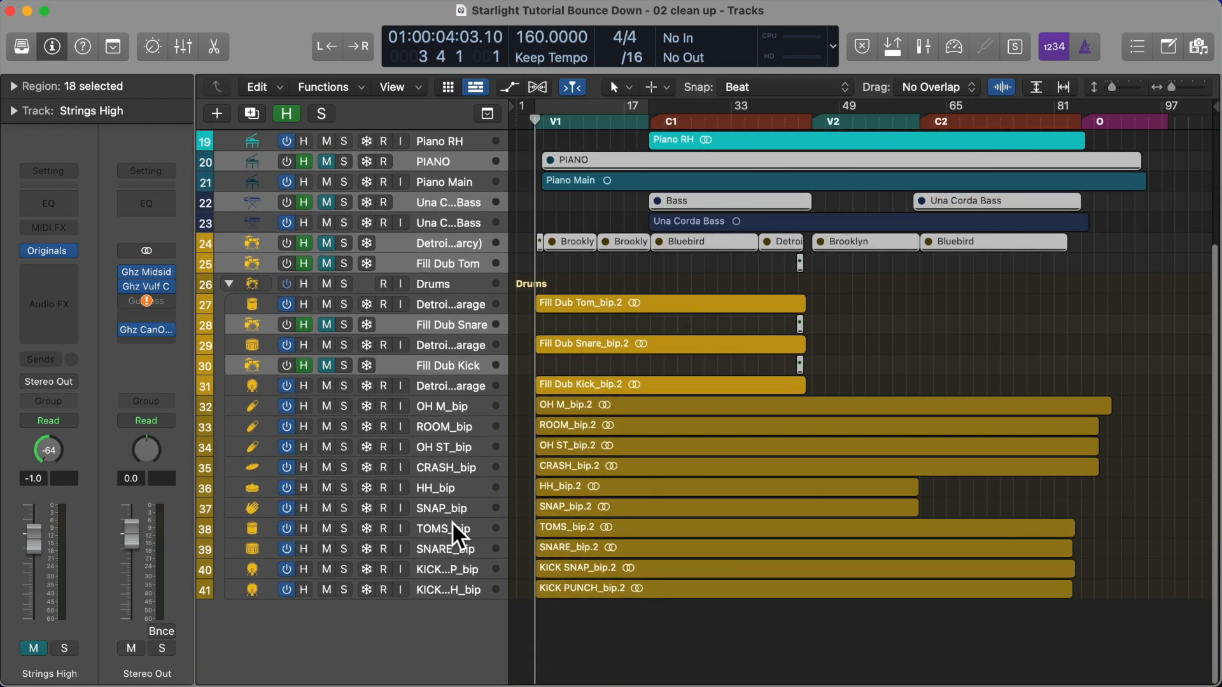
key(super+BackSpace)
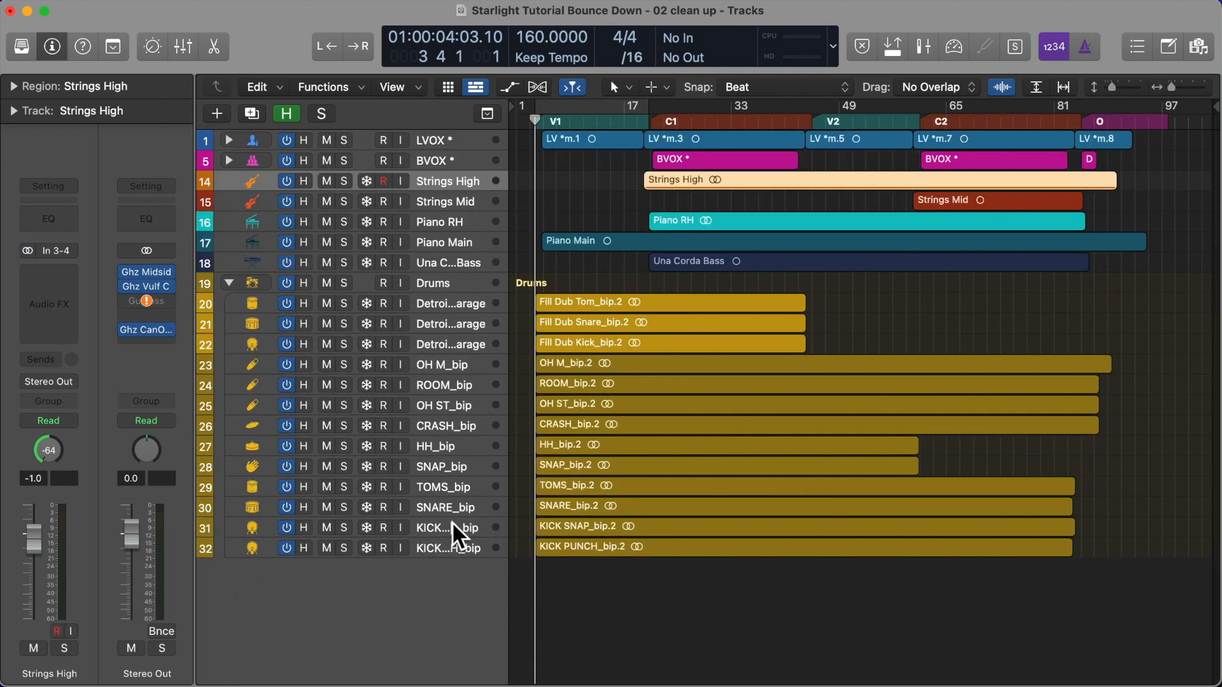
Look over the remaining vocal, instrument and drum tracks, including the contents of the BVOX stack
key(super+Down)
key(super+Down)
key(super+Down)
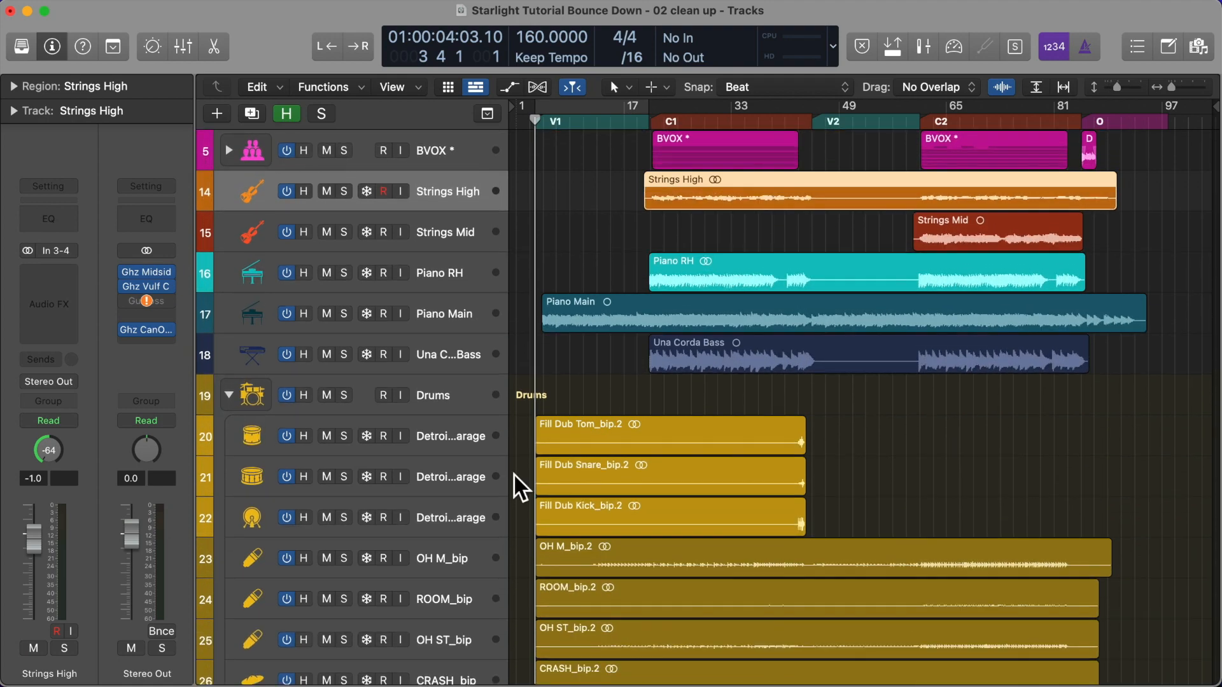
scroll(514, 474, down, 8)
scroll(514, 473, down, 2)
scroll(514, 474, down, 3)
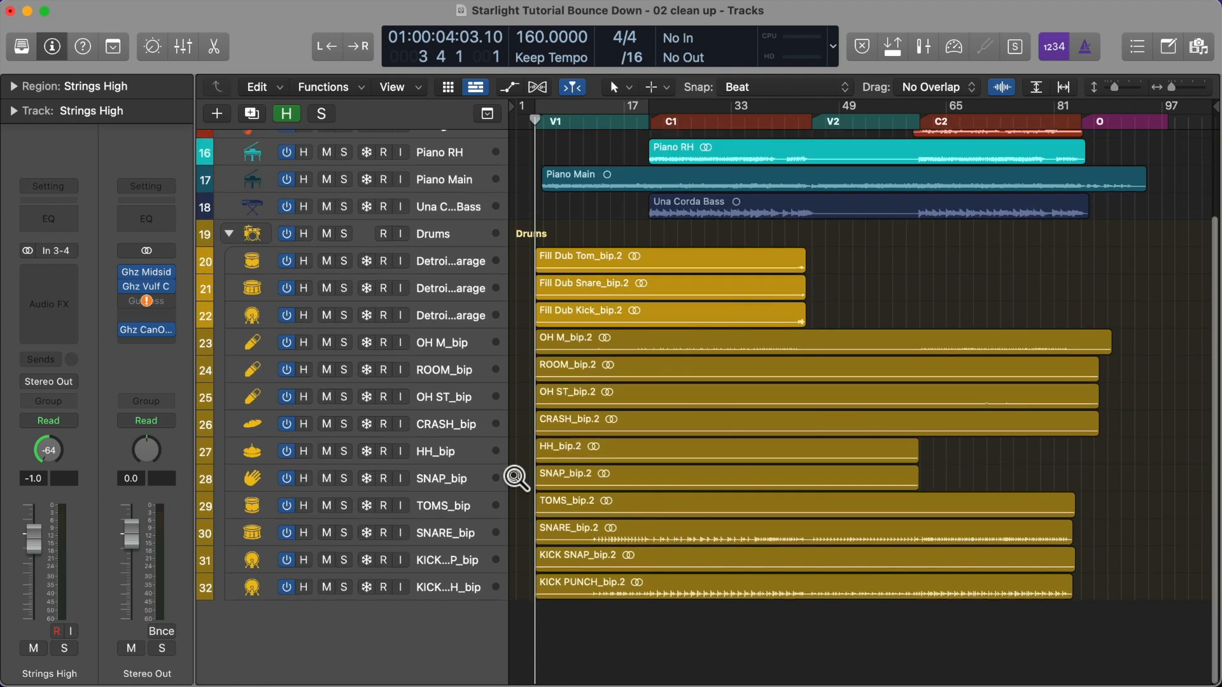
scroll(540, 441, down, 3)
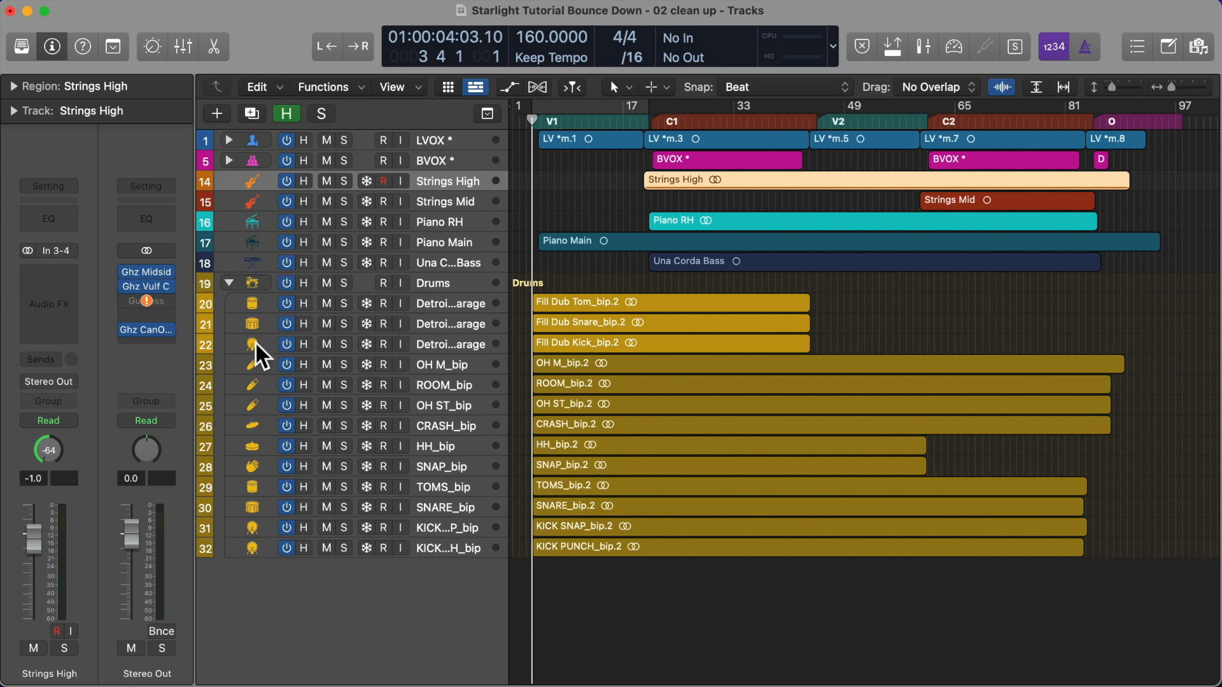
scroll(551, 190, up, 3)
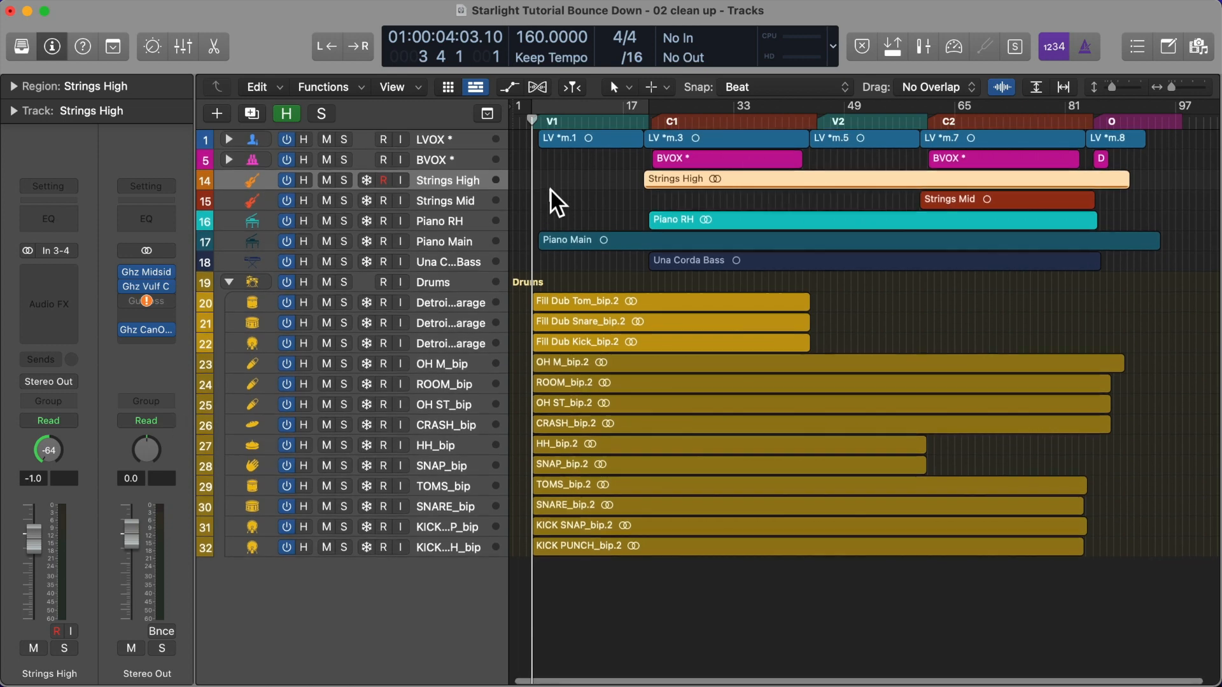
click(228, 162)
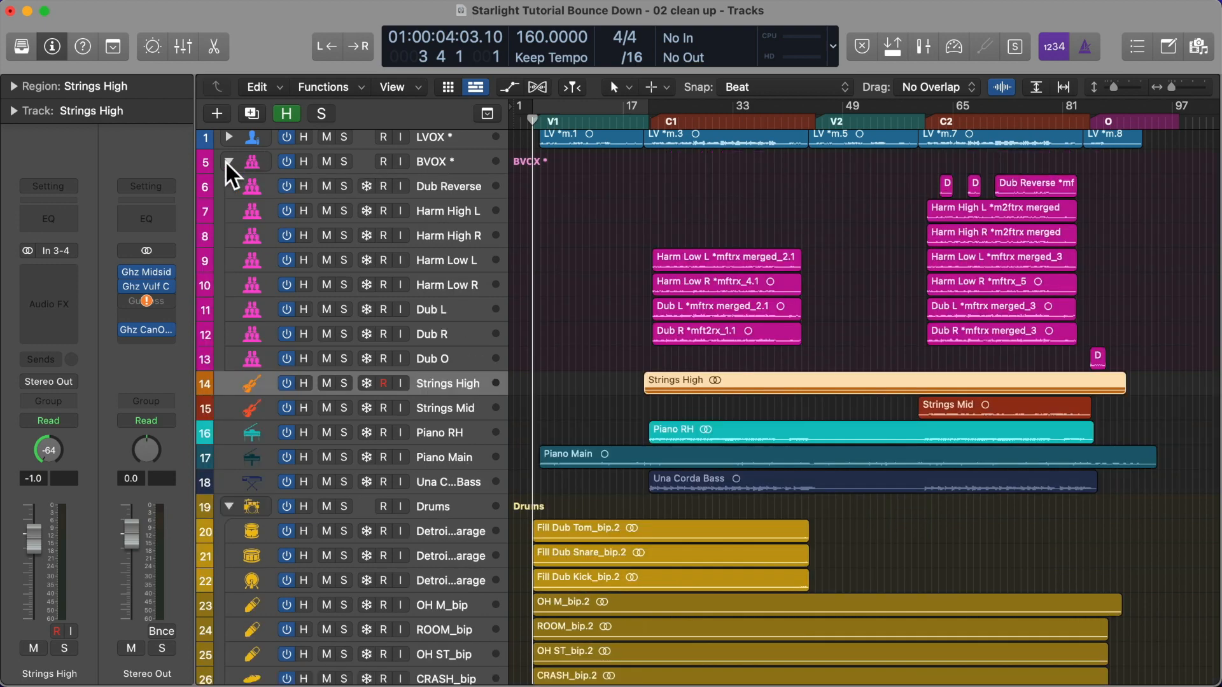
click(229, 161)
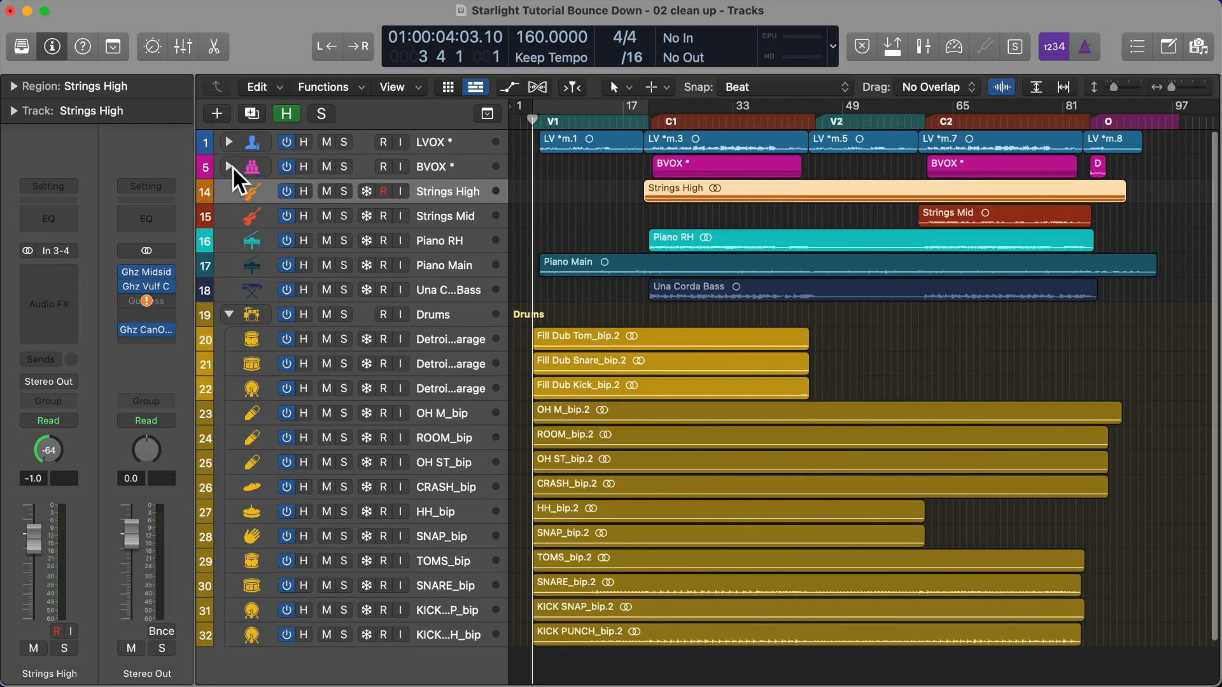
Join the three Dub Reverse regions in the BVOX stack into one region, leaving the stack collapsed
click(229, 166)
drag(919, 189, 1053, 185)
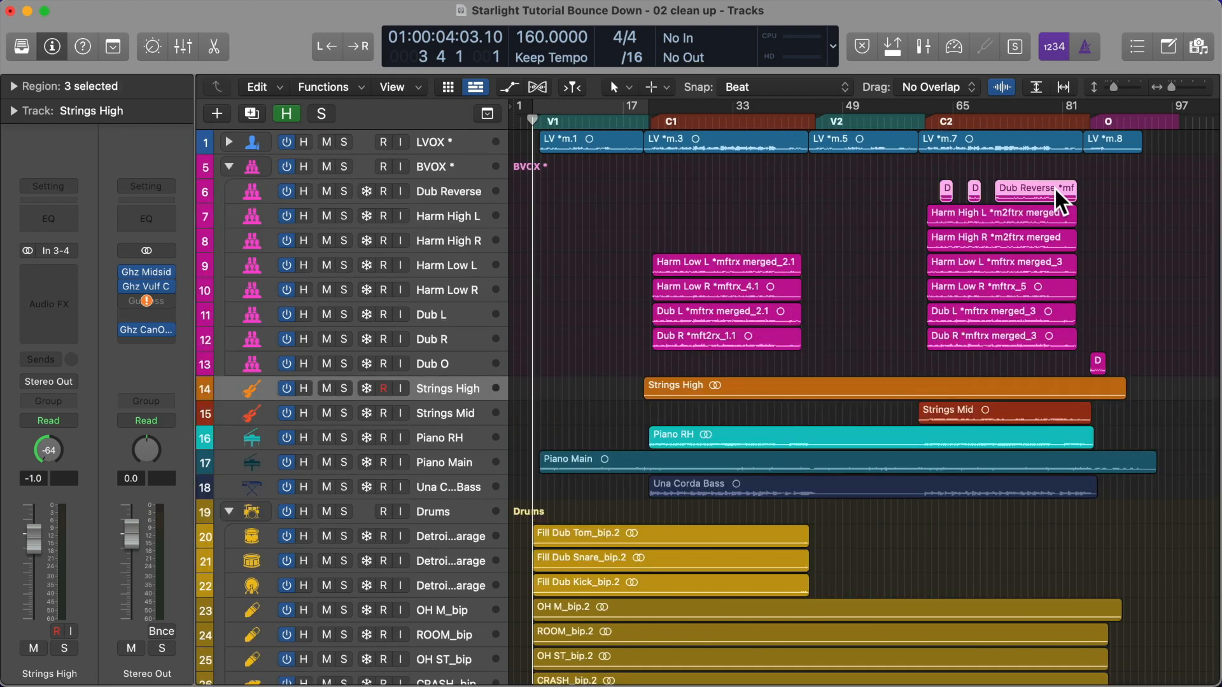
key(super+j)
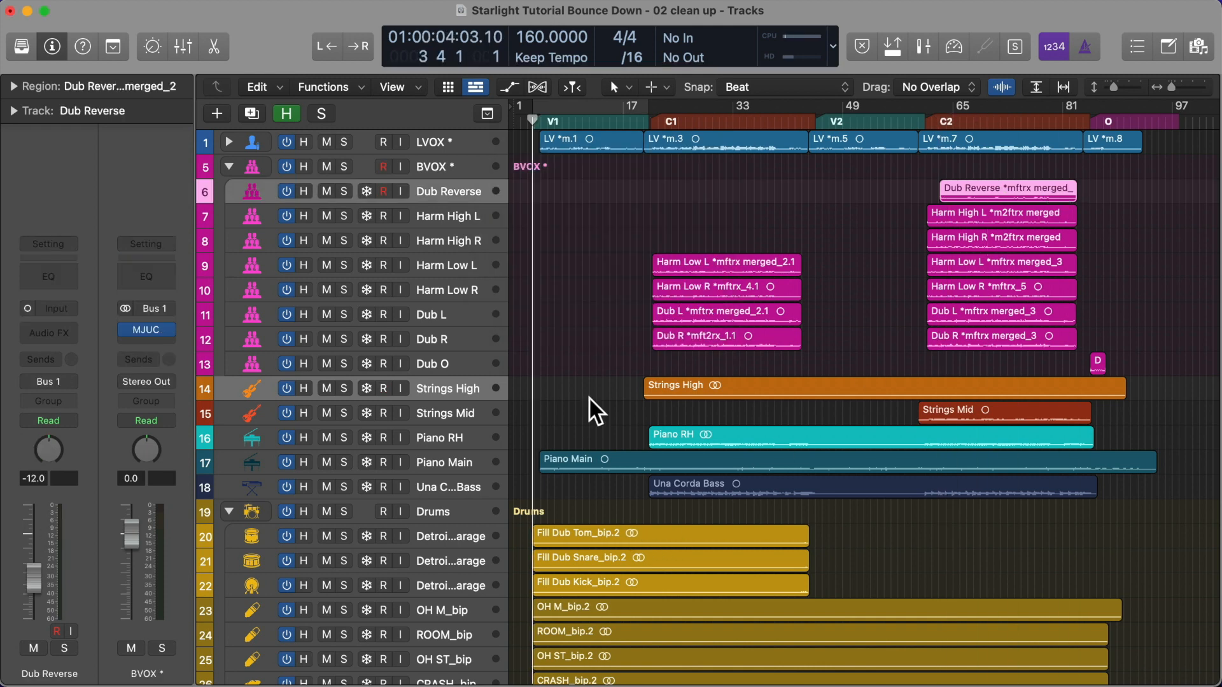
click(228, 167)
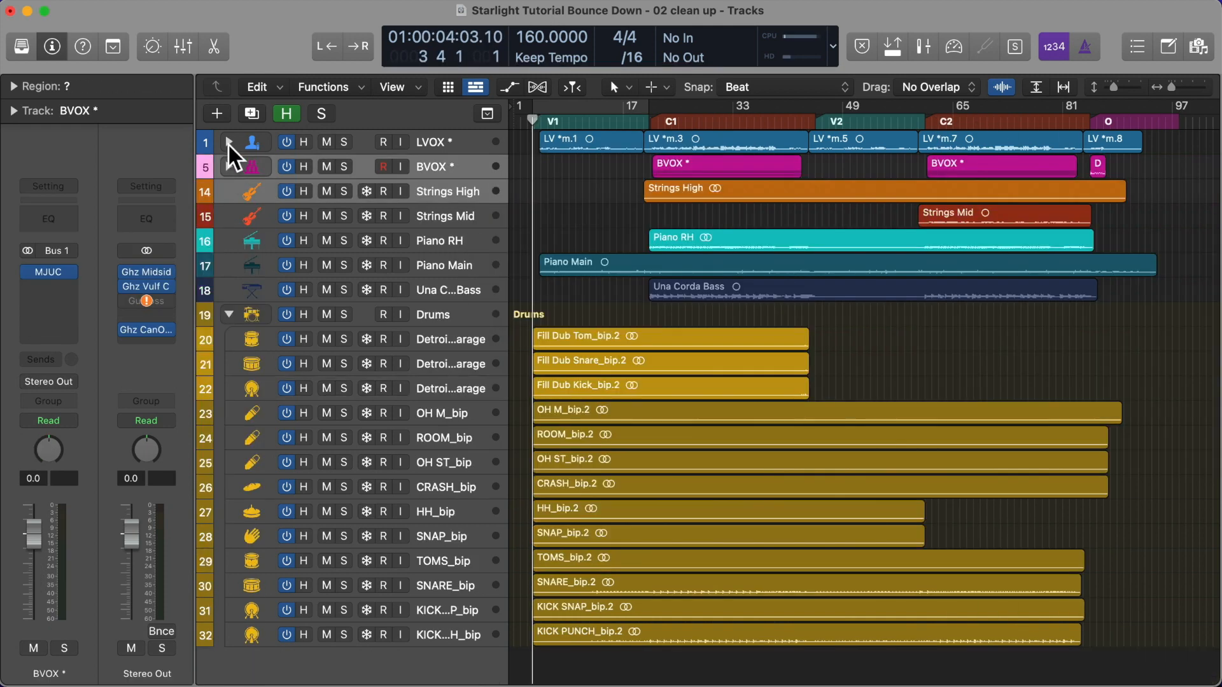
Examine the tracks in the Drums stack, including the Fill Dub tom, snare and kick channel strips
scroll(640, 428, down, 2)
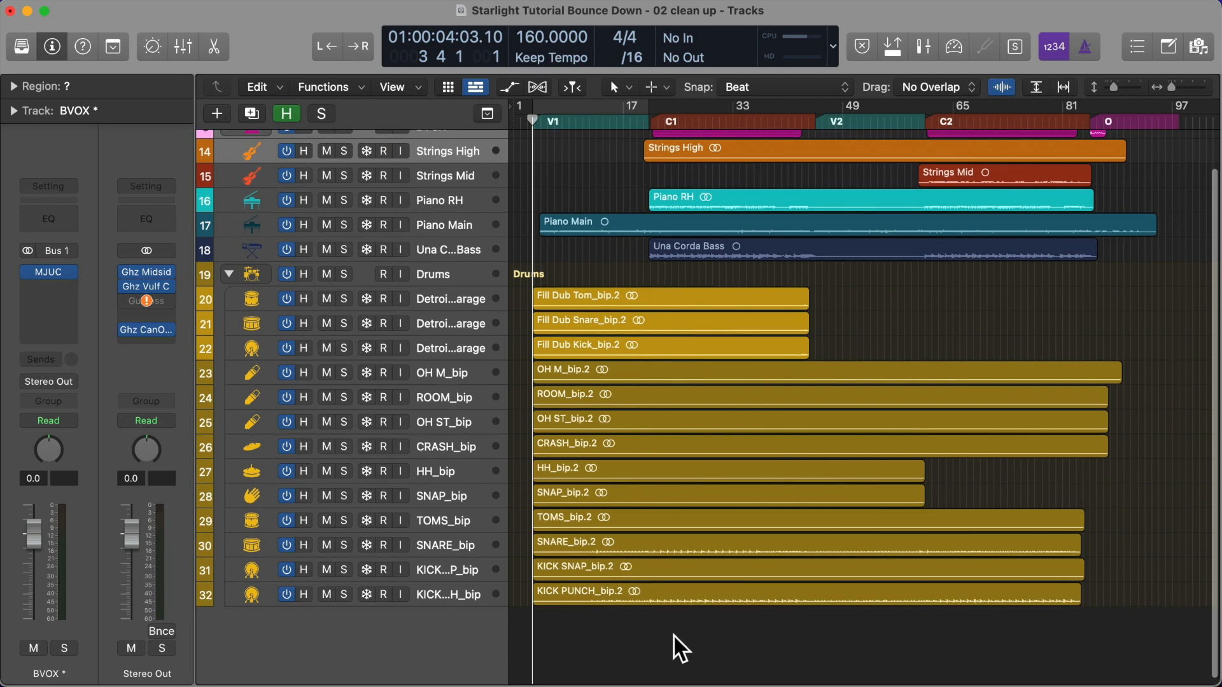
drag(676, 637, 683, 321)
click(871, 304)
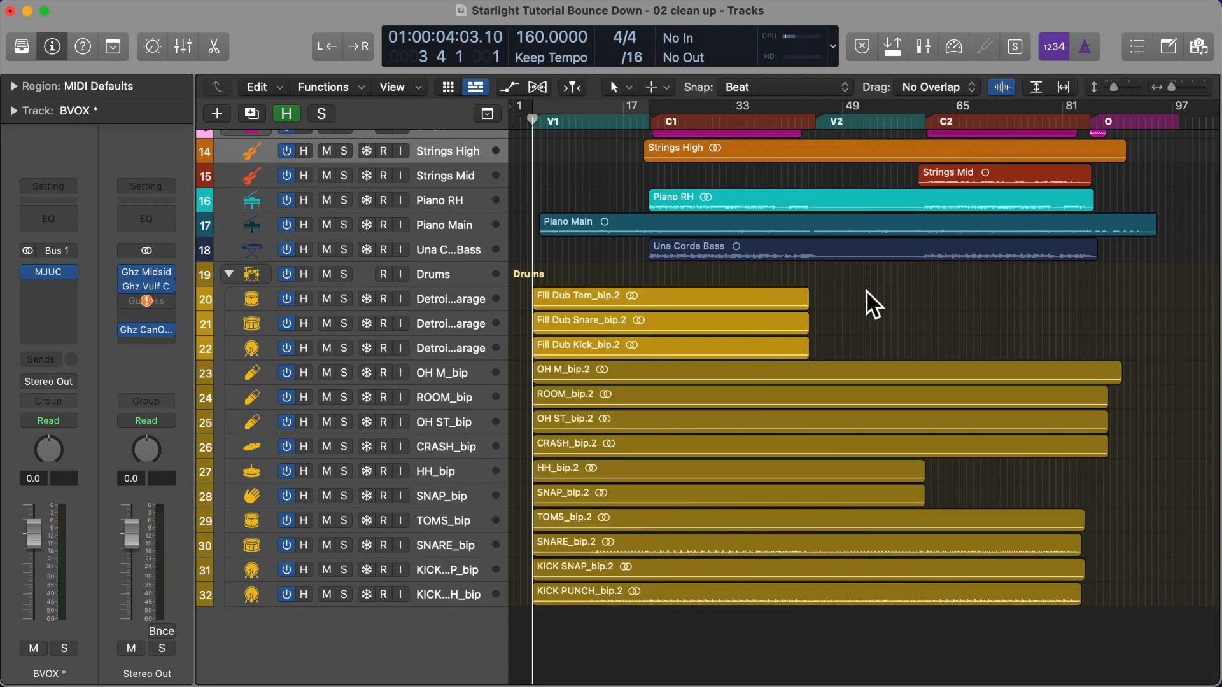
click(422, 298)
click(438, 325)
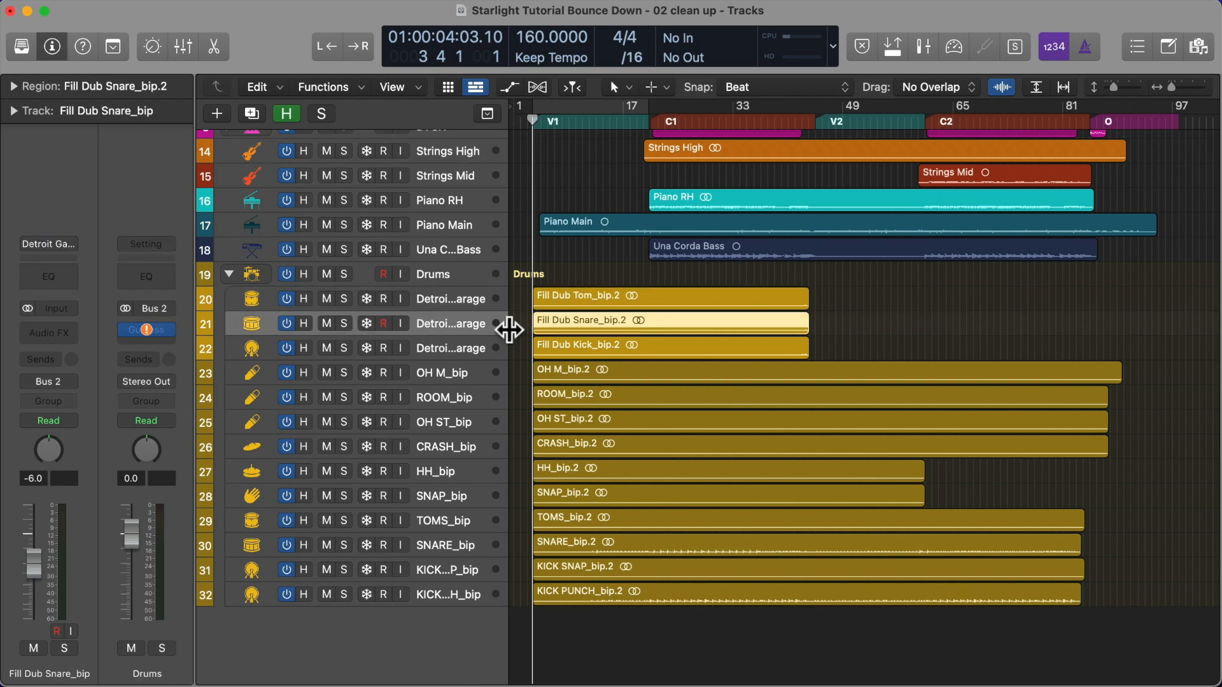
click(457, 354)
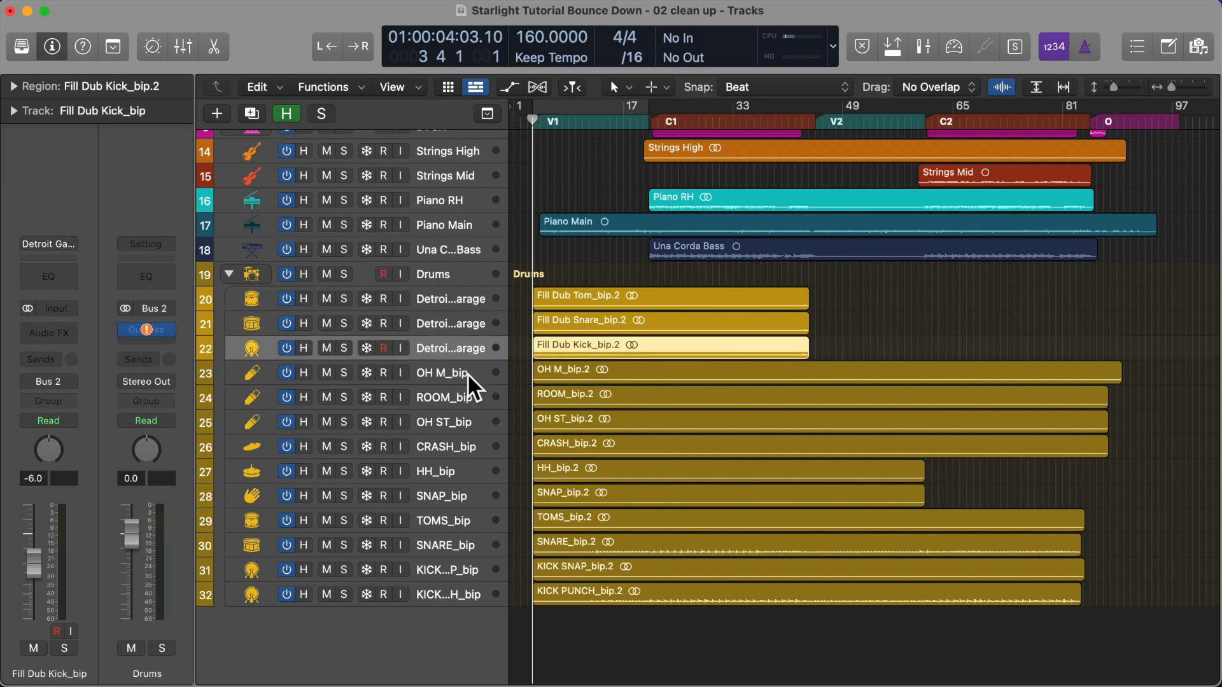
Solo Strings High during playback and reset its pan to centre, listening in the C1 and C2 sections
key(space)
click(665, 120)
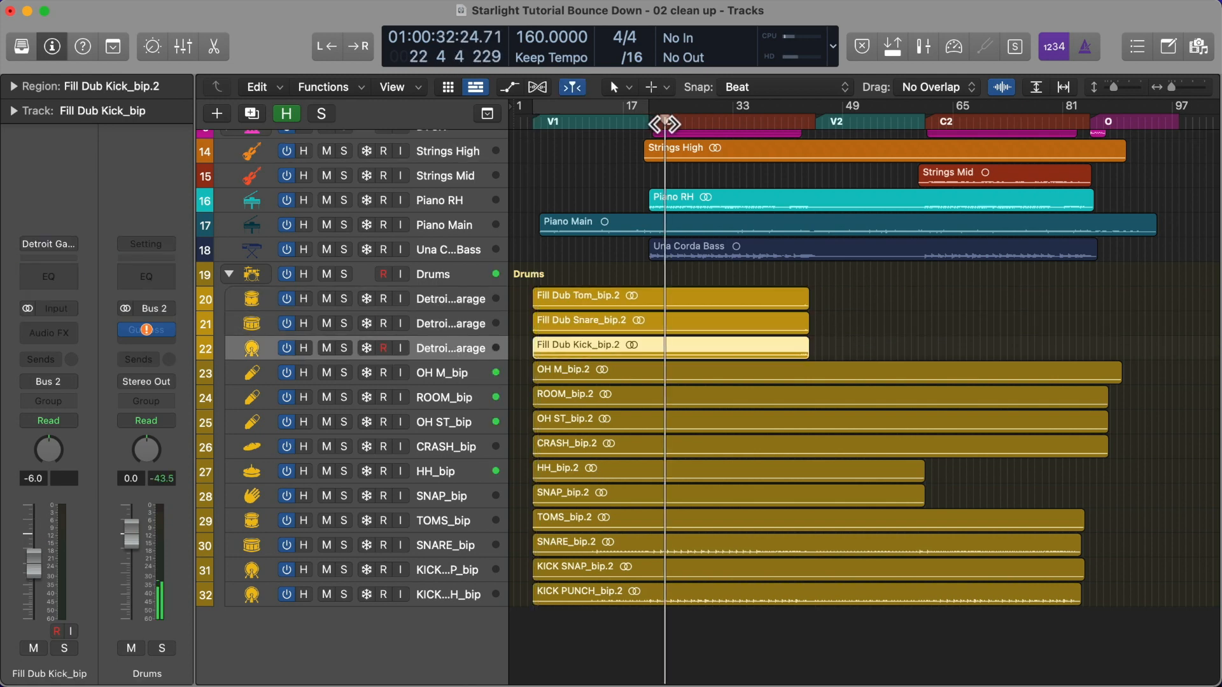
click(449, 150)
key(s)
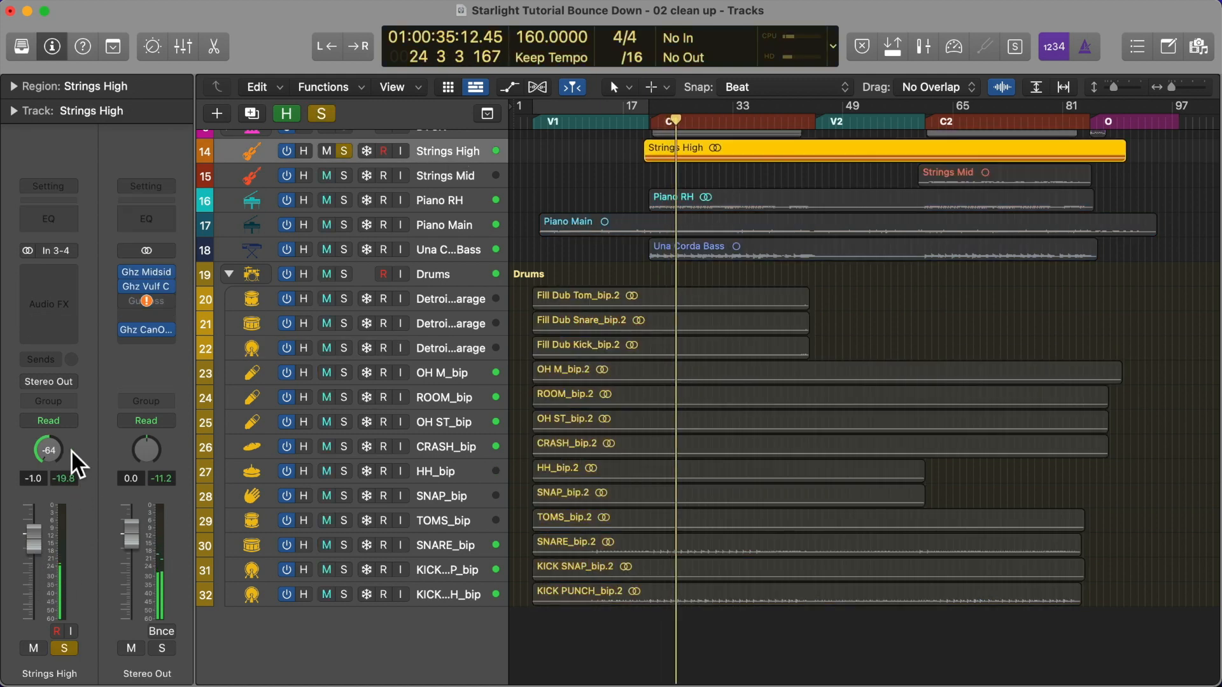
alt+click(54, 444)
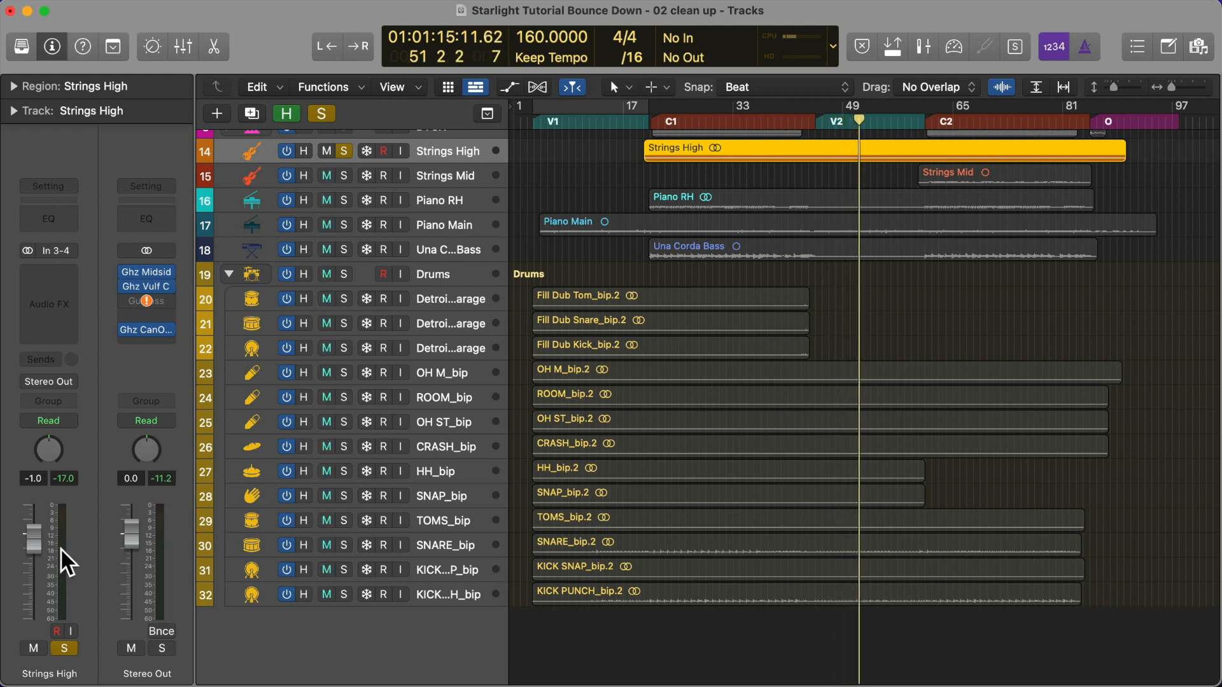
click(967, 119)
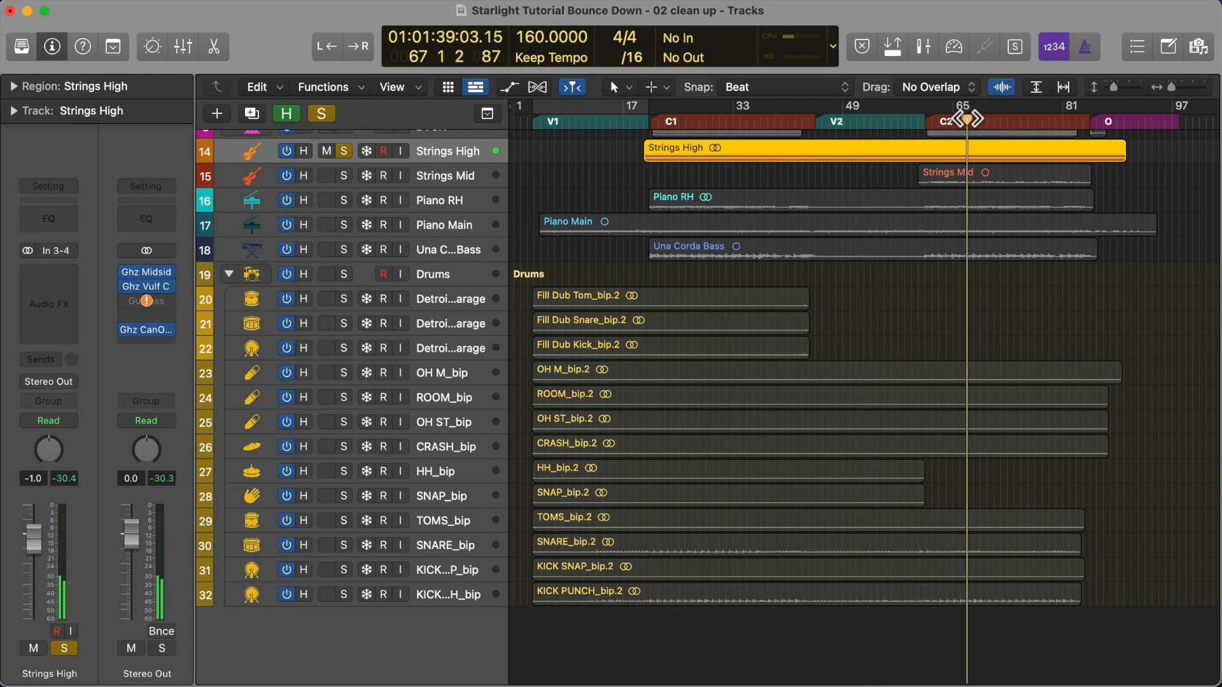
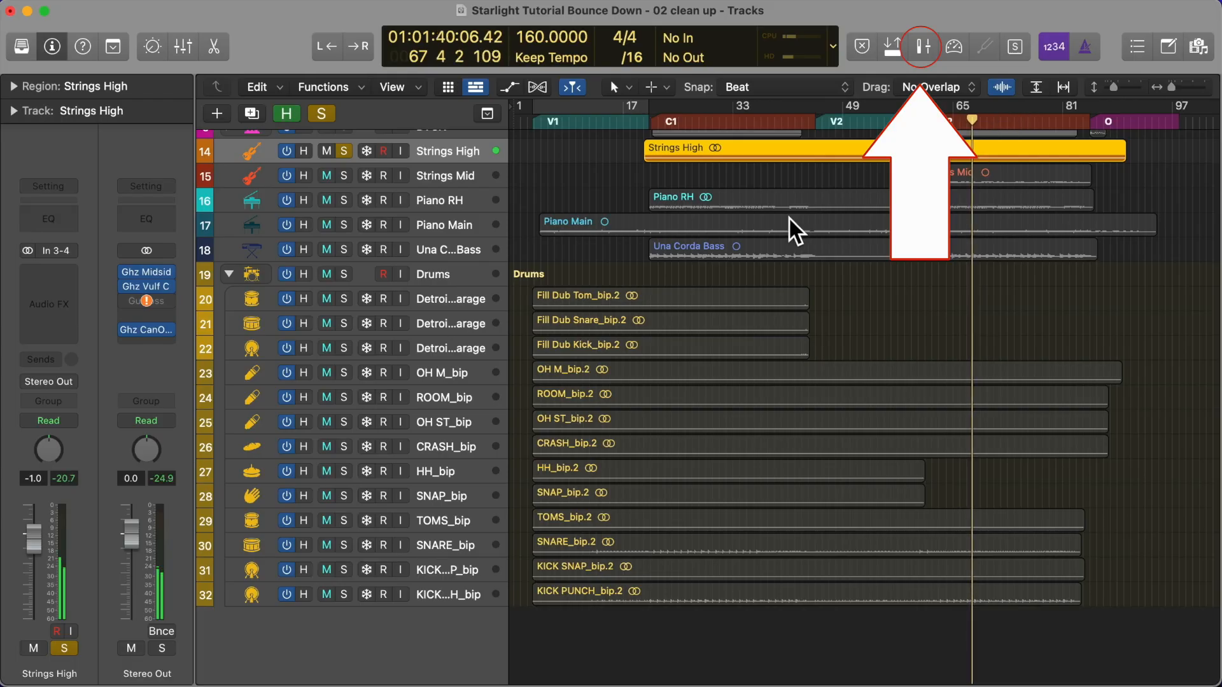
With Una Corda Bass soloed, try a region gain of -10 dB and a fader level of -2.0 dB, replaying from C2
click(344, 249)
click(428, 245)
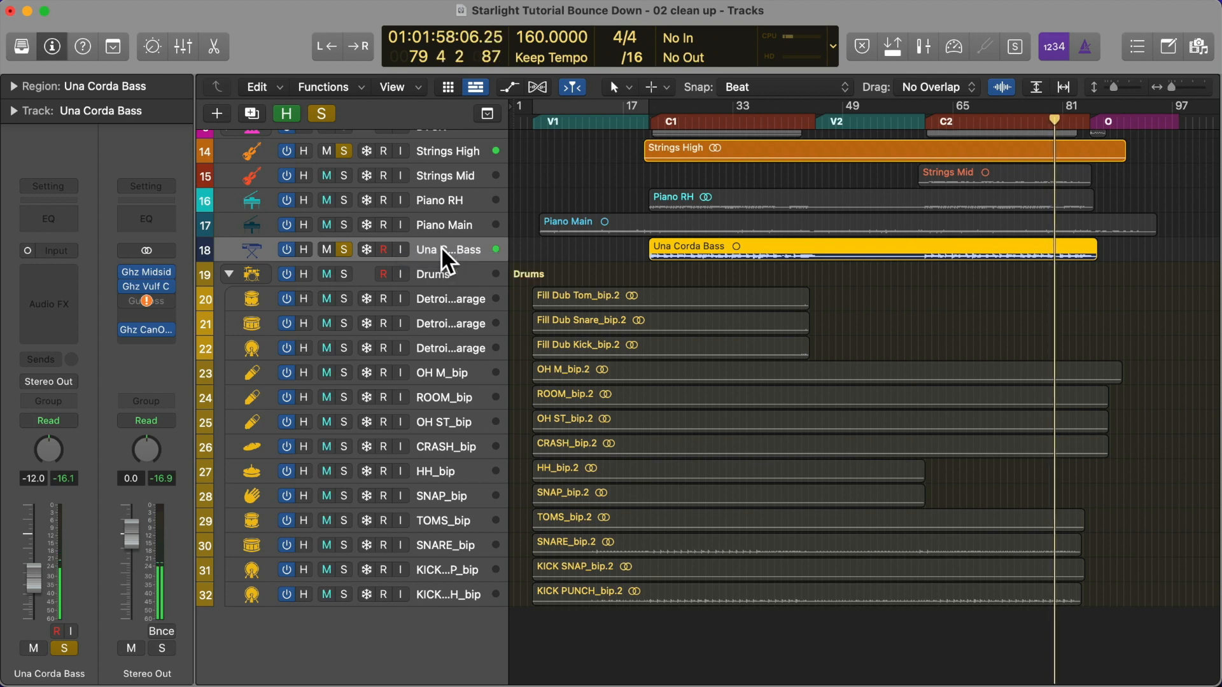
scroll(605, 267, up, 1)
scroll(605, 268, up, 1)
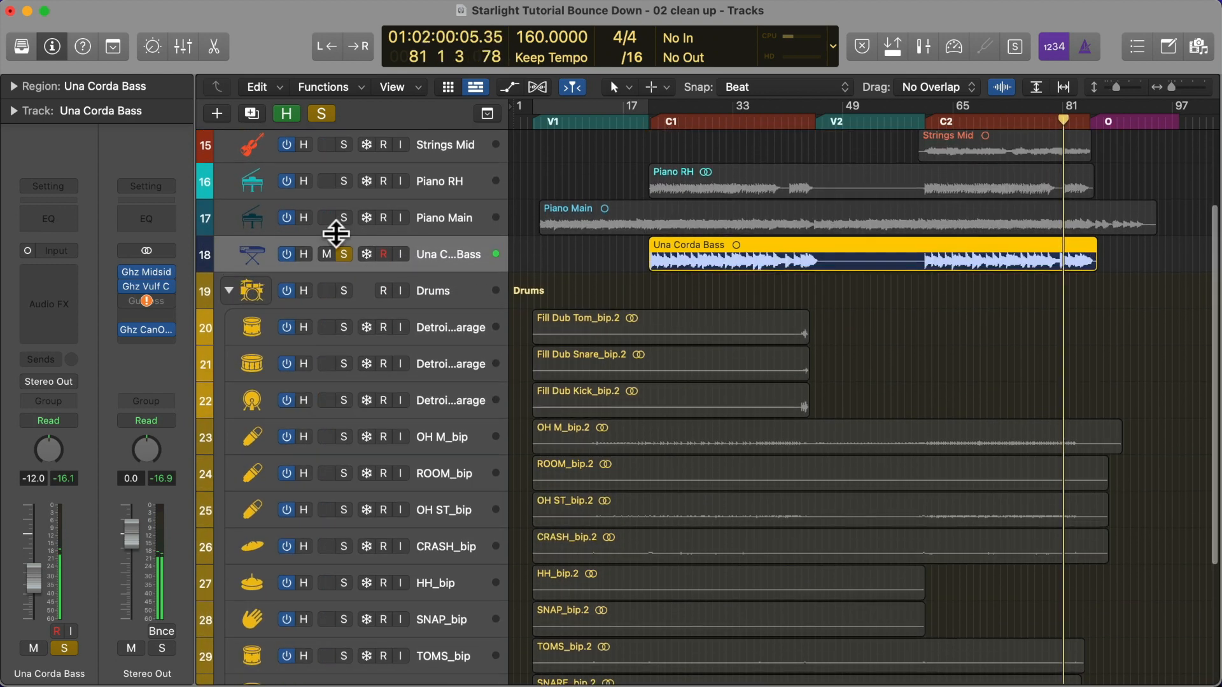
click(13, 86)
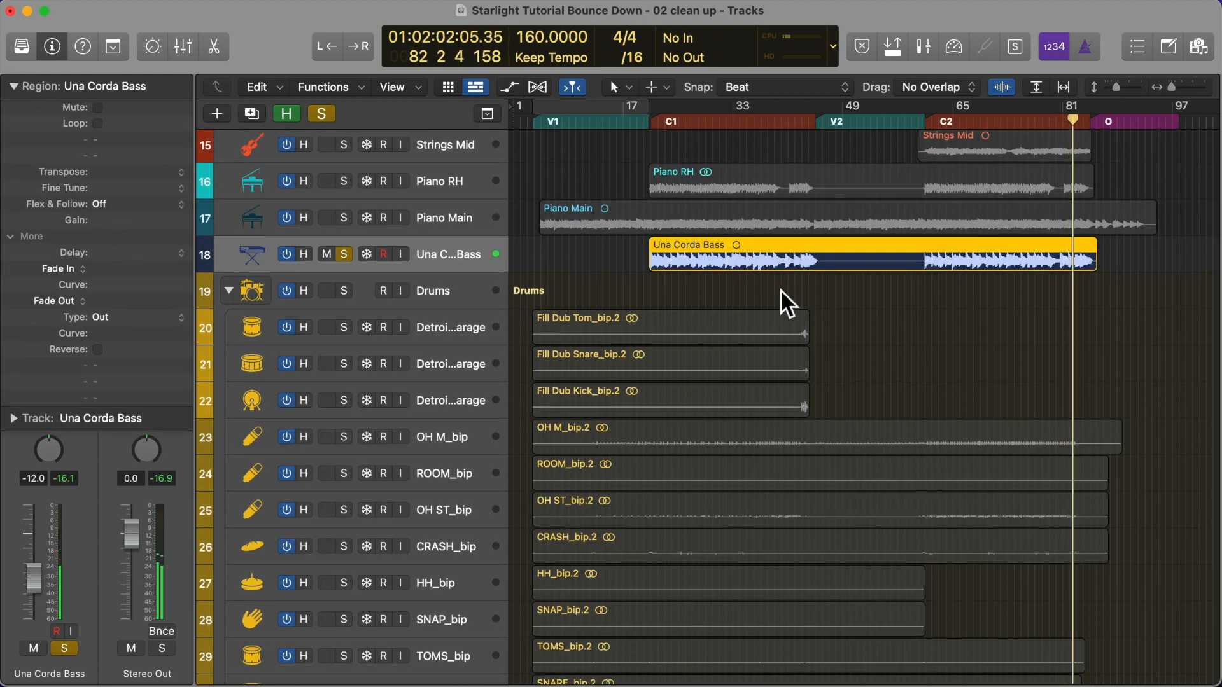
double_click(109, 219)
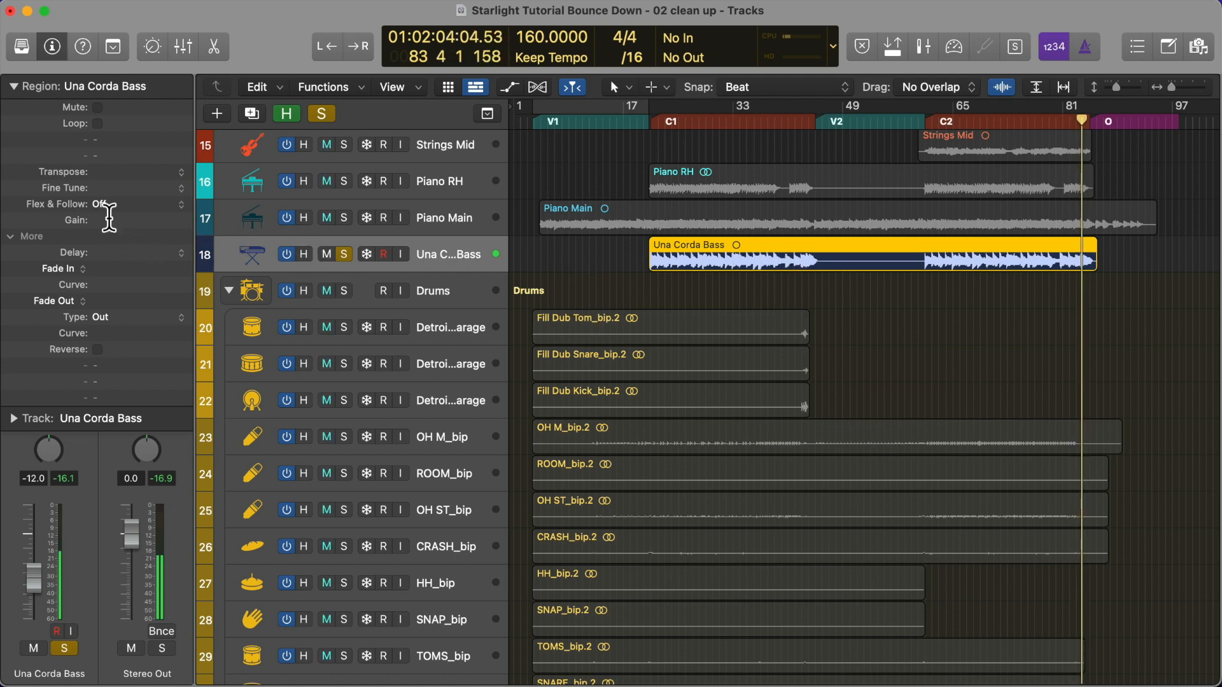
text(-10)
key(Return)
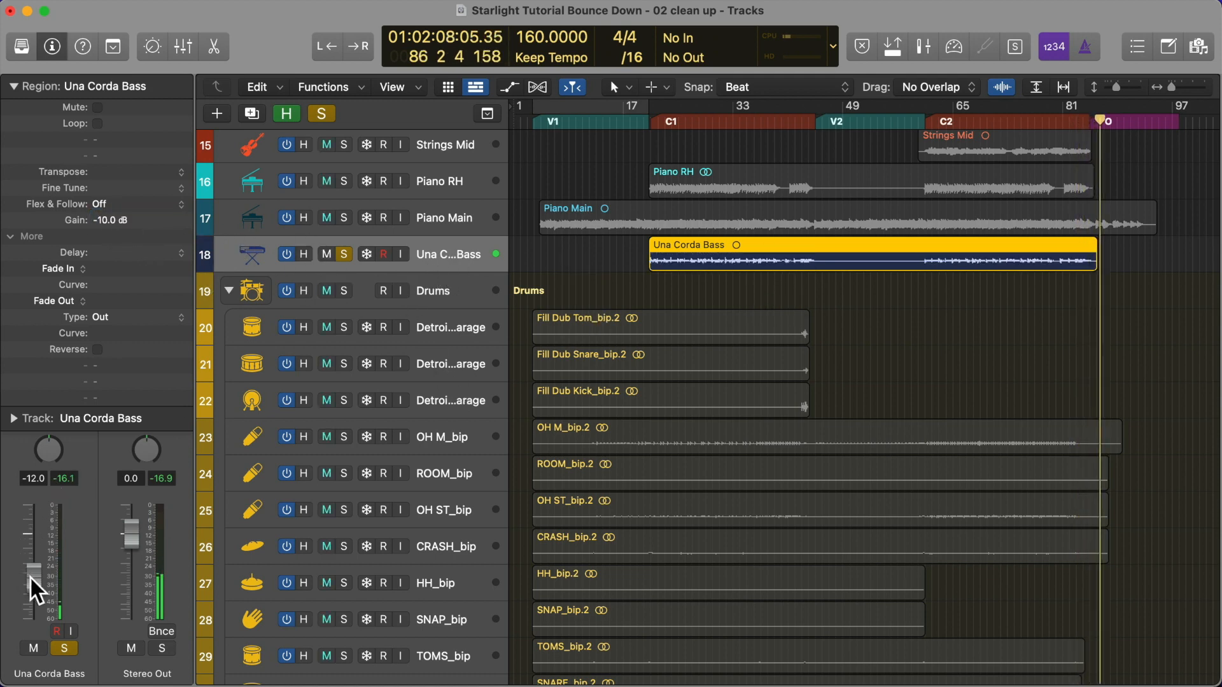
drag(33, 576, 33, 544)
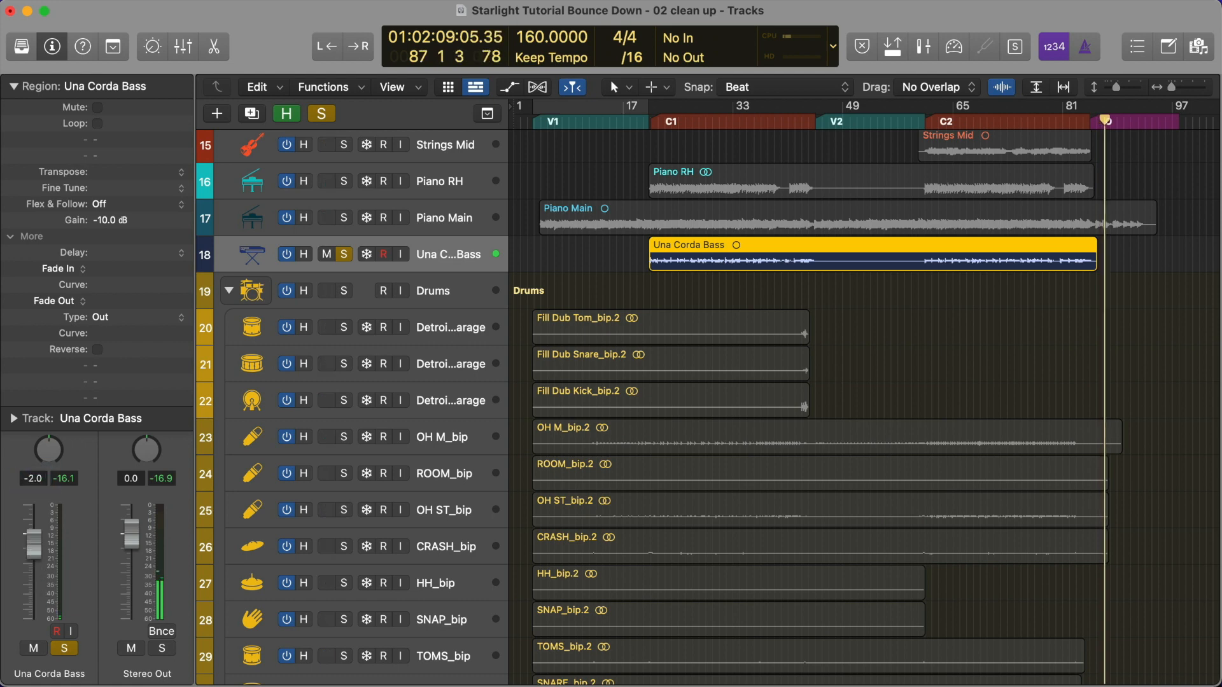
click(967, 121)
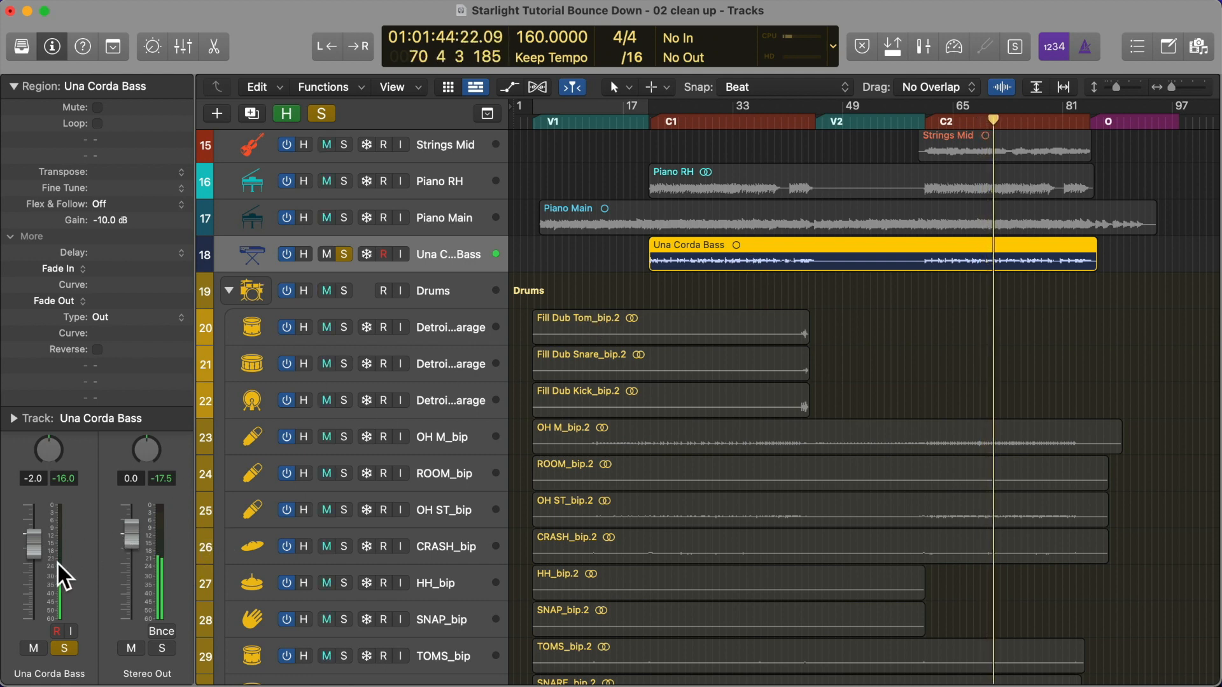
Try a region gain of -20 dB on Una Corda Bass with its track fader raised to 6.0 dB
double_click(116, 219)
text(-20)
key(Return)
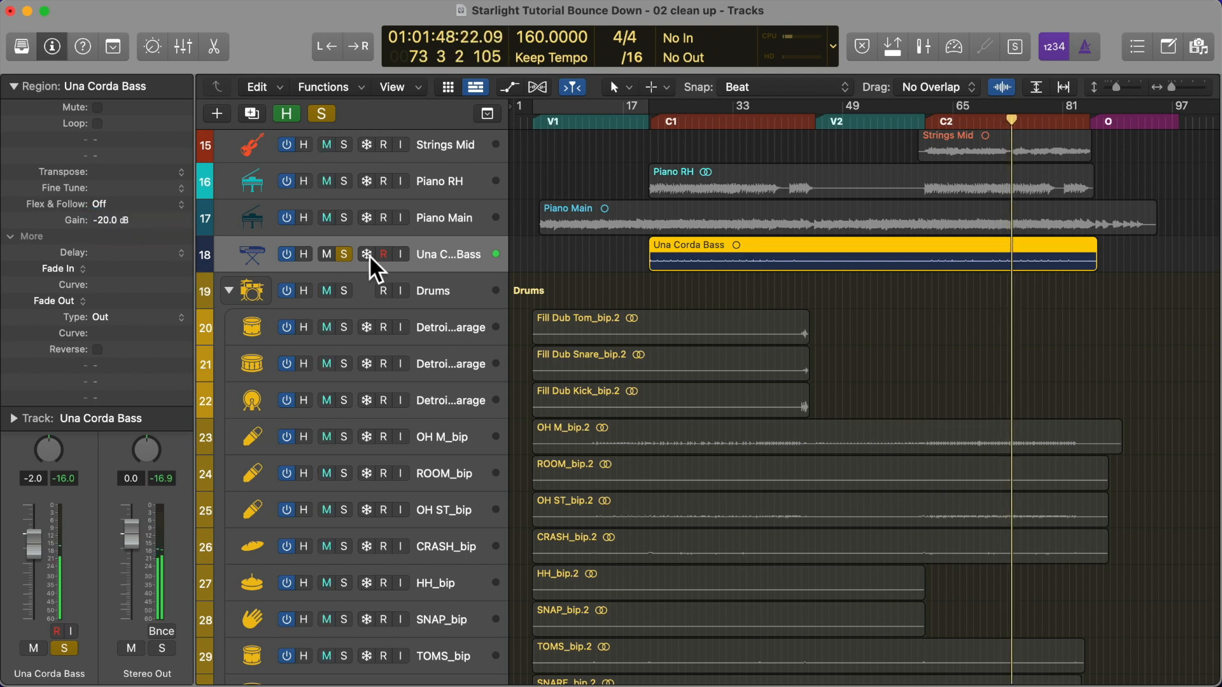
drag(33, 542, 32, 398)
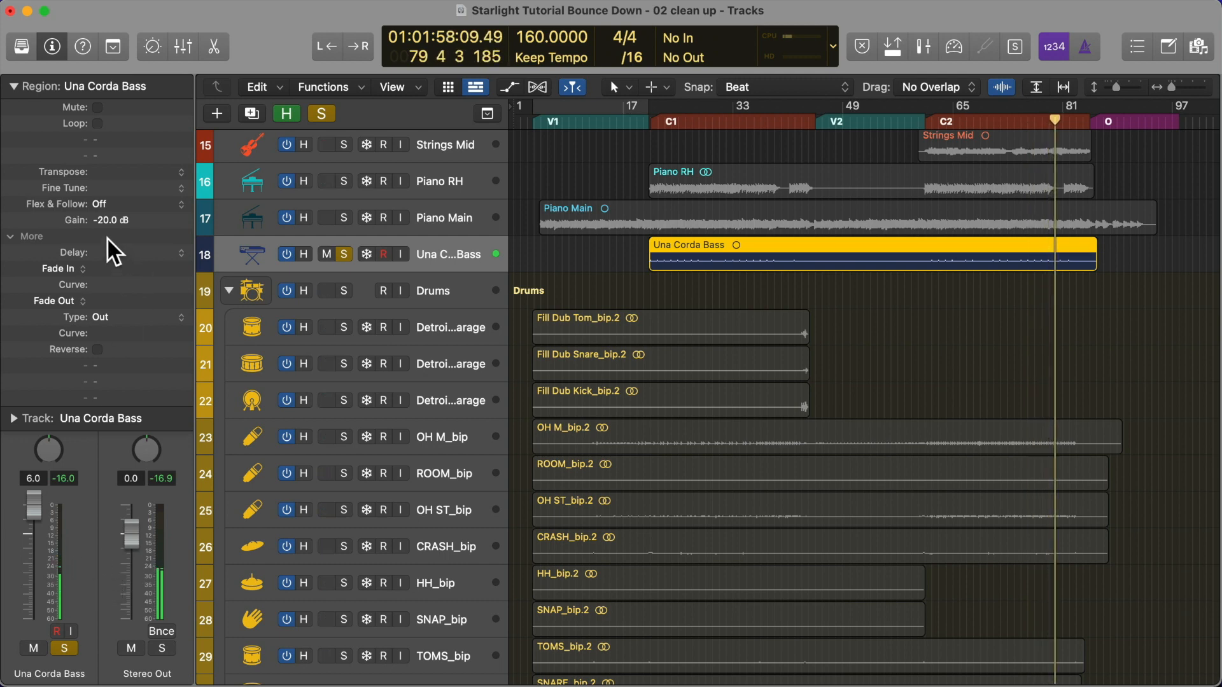
Reset the Una Corda Bass region gain to 0 dB and its track fader to -12 dB
double_click(104, 220)
text(0)
key(Return)
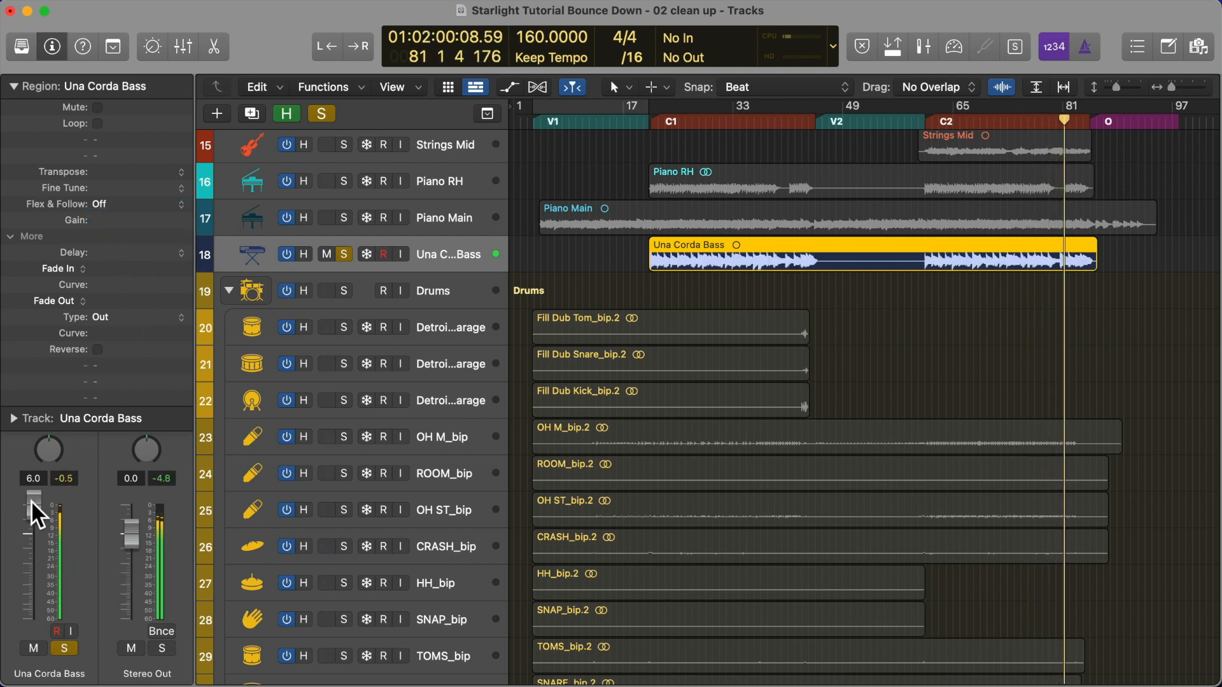
drag(33, 504, 33, 534)
text(-12)
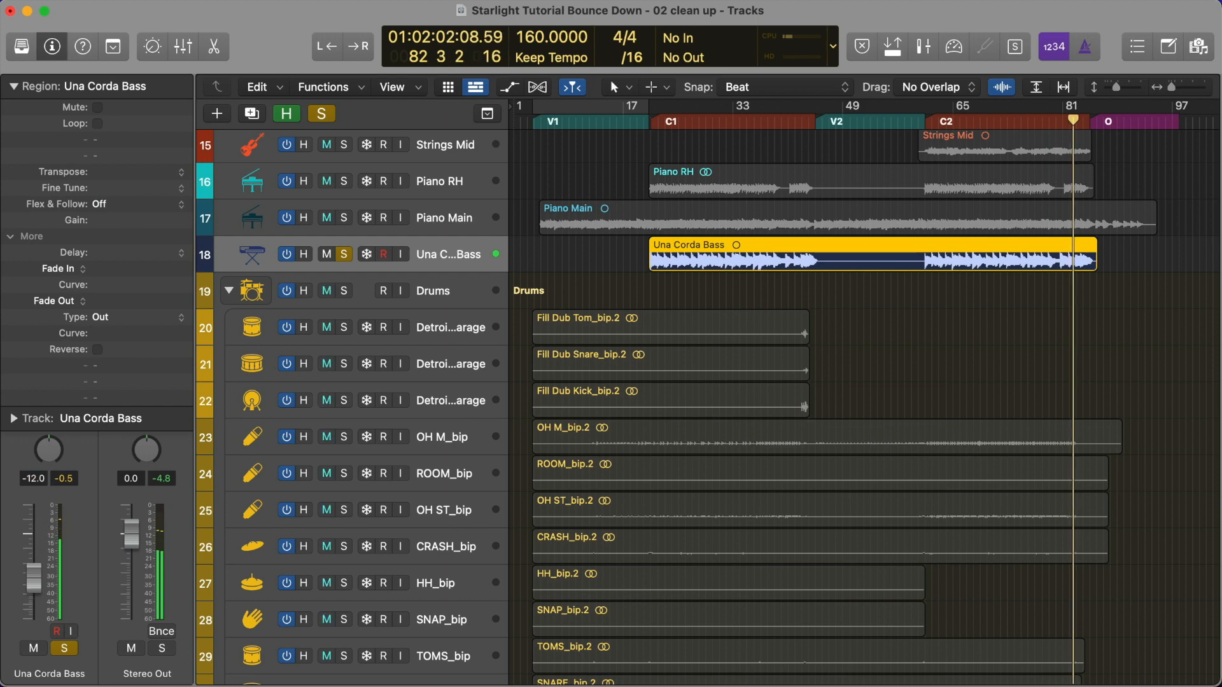
key(Return)
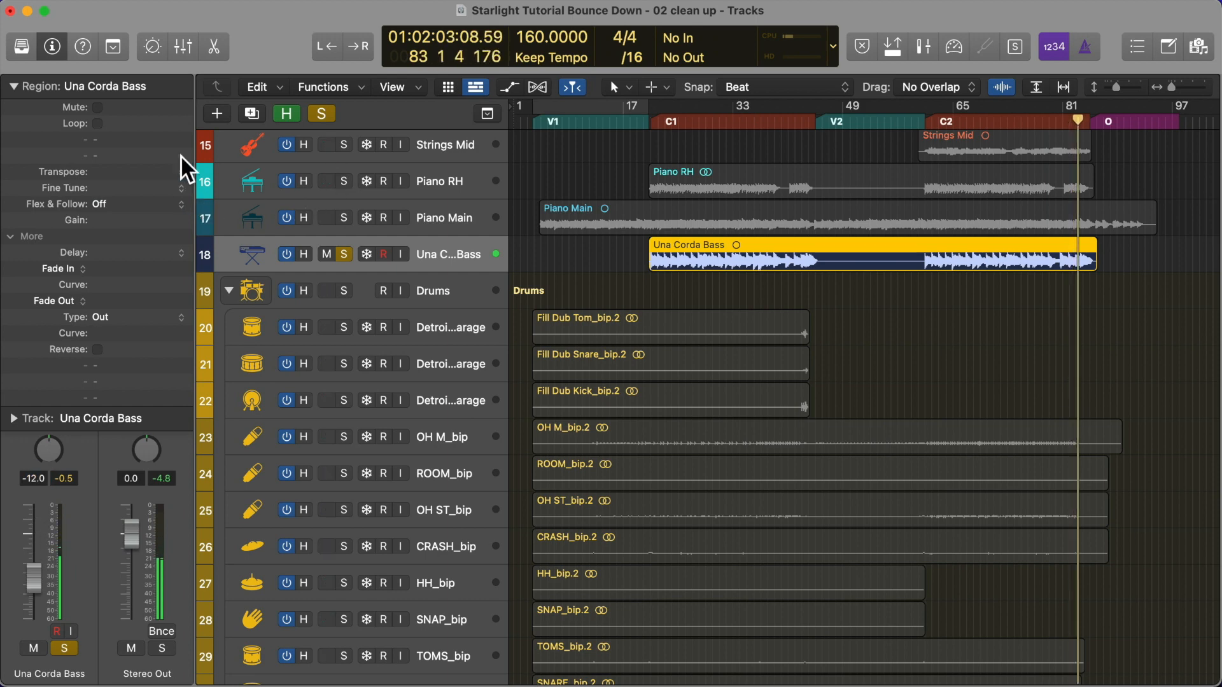
Collapse the region settings, clear the track solos and enlarge the tracks to show their waveforms
click(14, 86)
click(344, 254)
key(z)
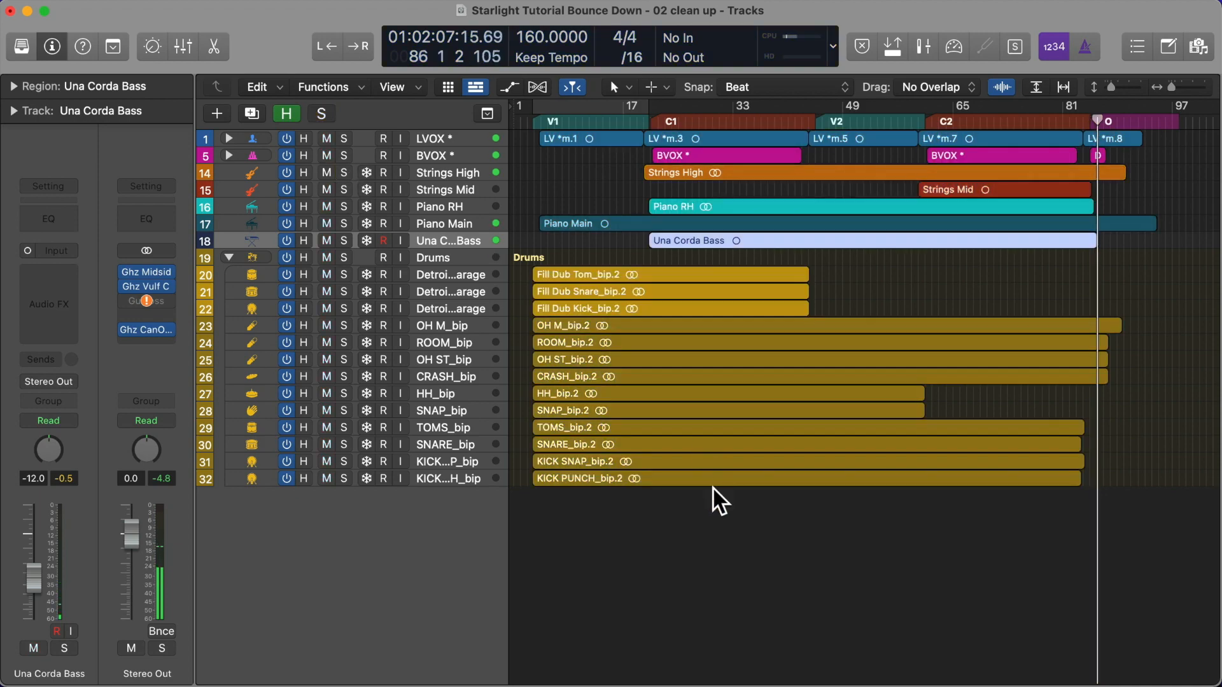
ctrl+alt+click(706, 533)
key(super+Down)
key(super+Down)
key(super+Down)
key(super+Down)
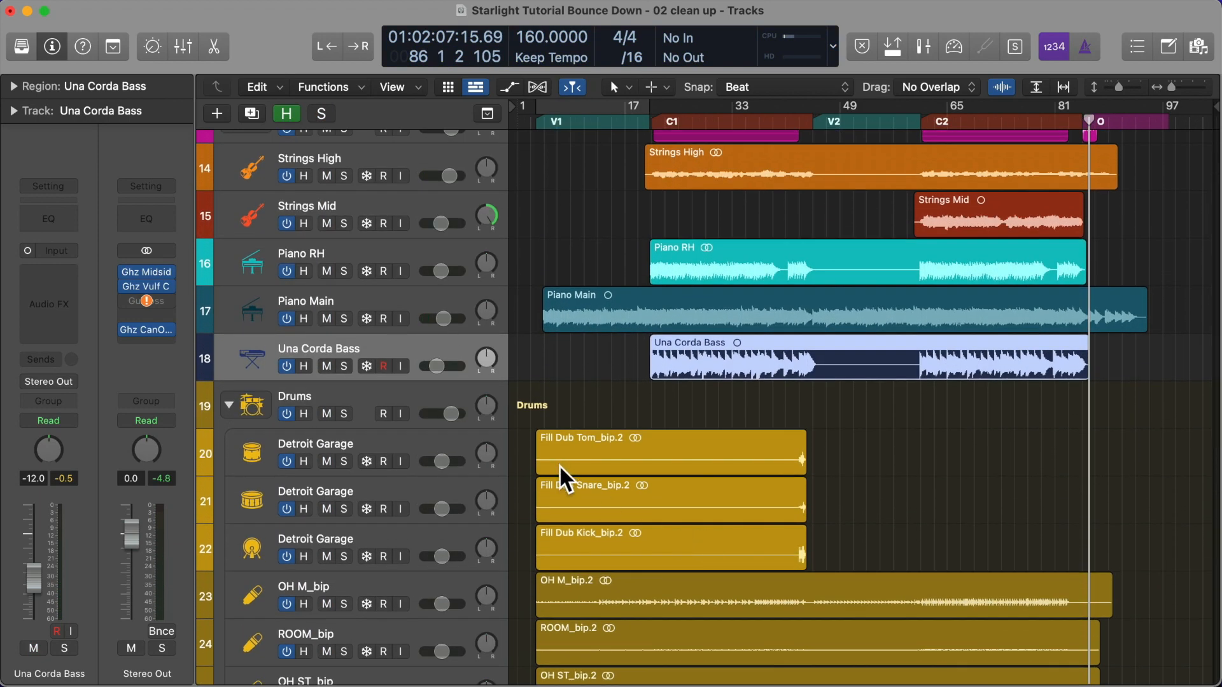
Select the five strings, piano and Una Corda Bass regions and set Normalize Gain to affect Individual Tracks
scroll(559, 464, up, 3)
drag(597, 233, 991, 441)
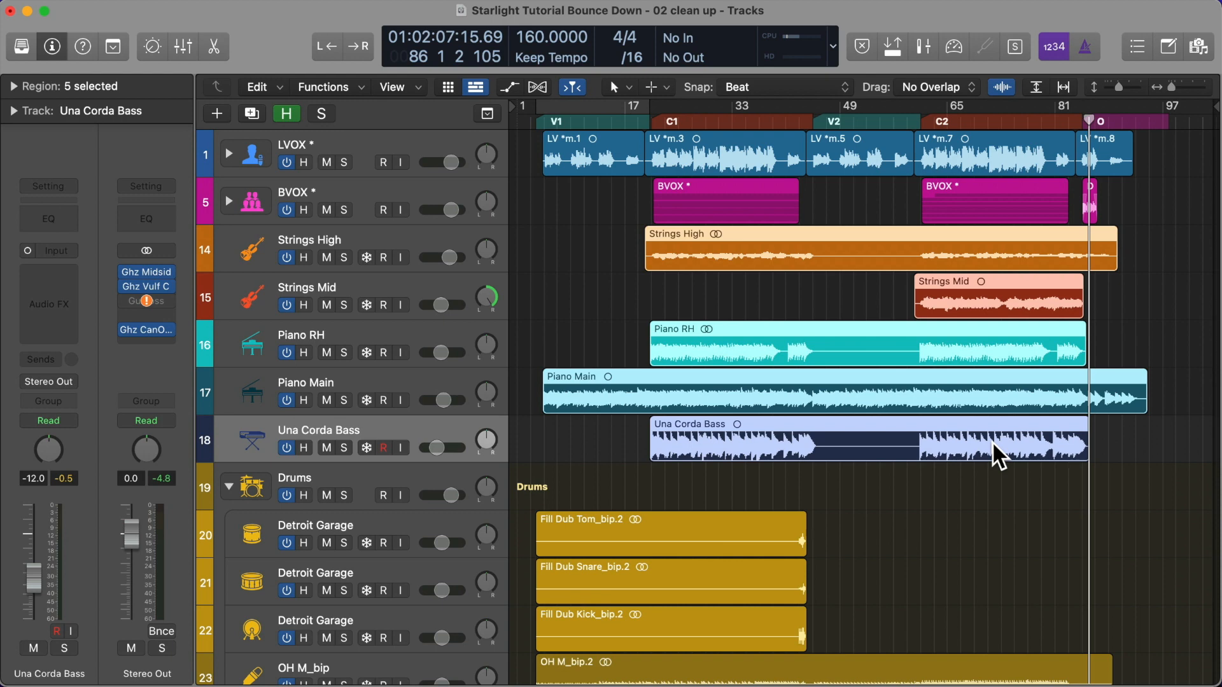
key(ctrl+alt+g)
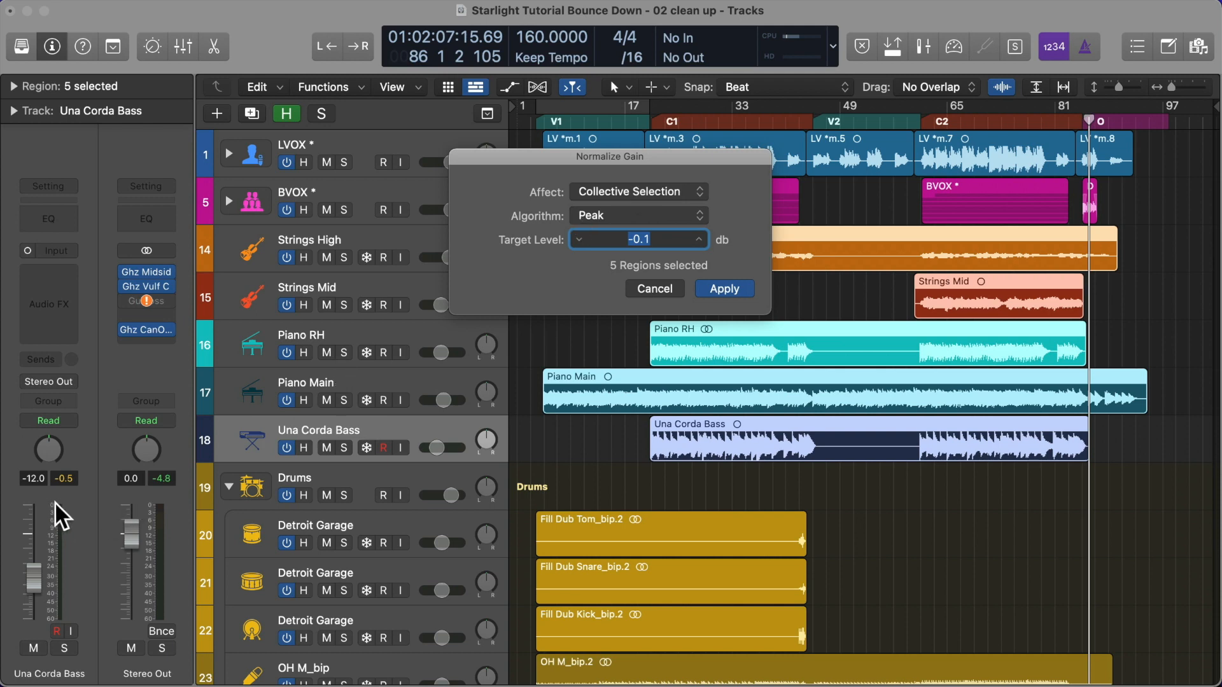
click(682, 199)
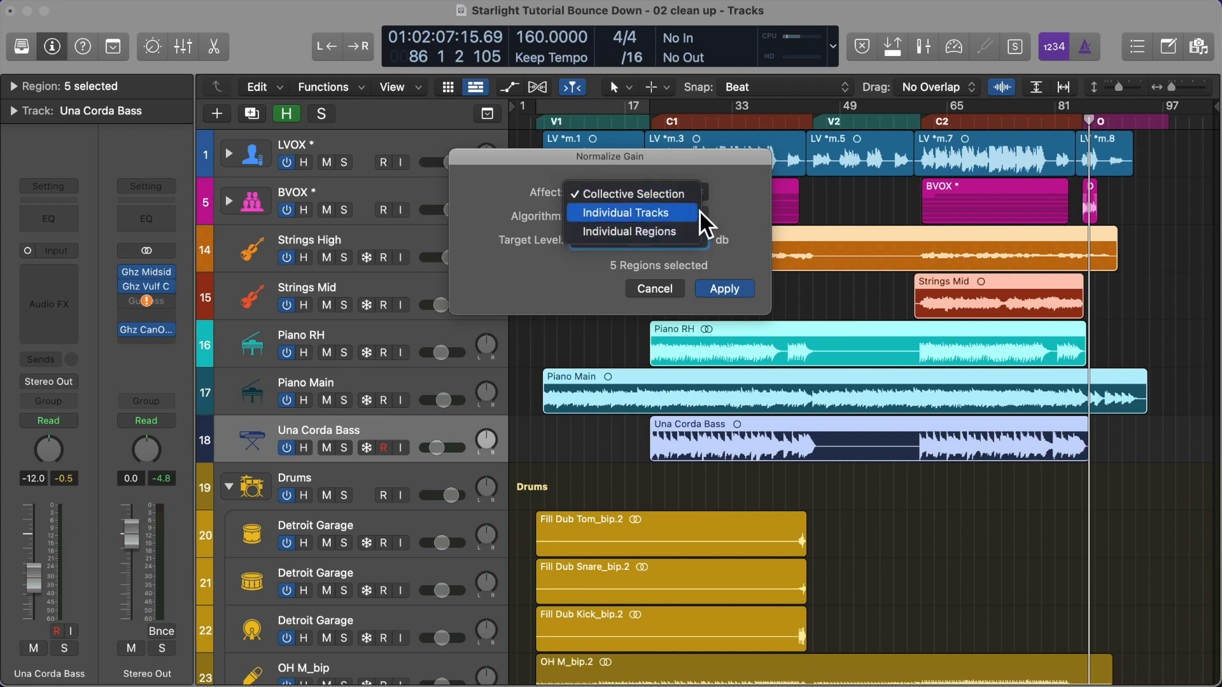
click(676, 215)
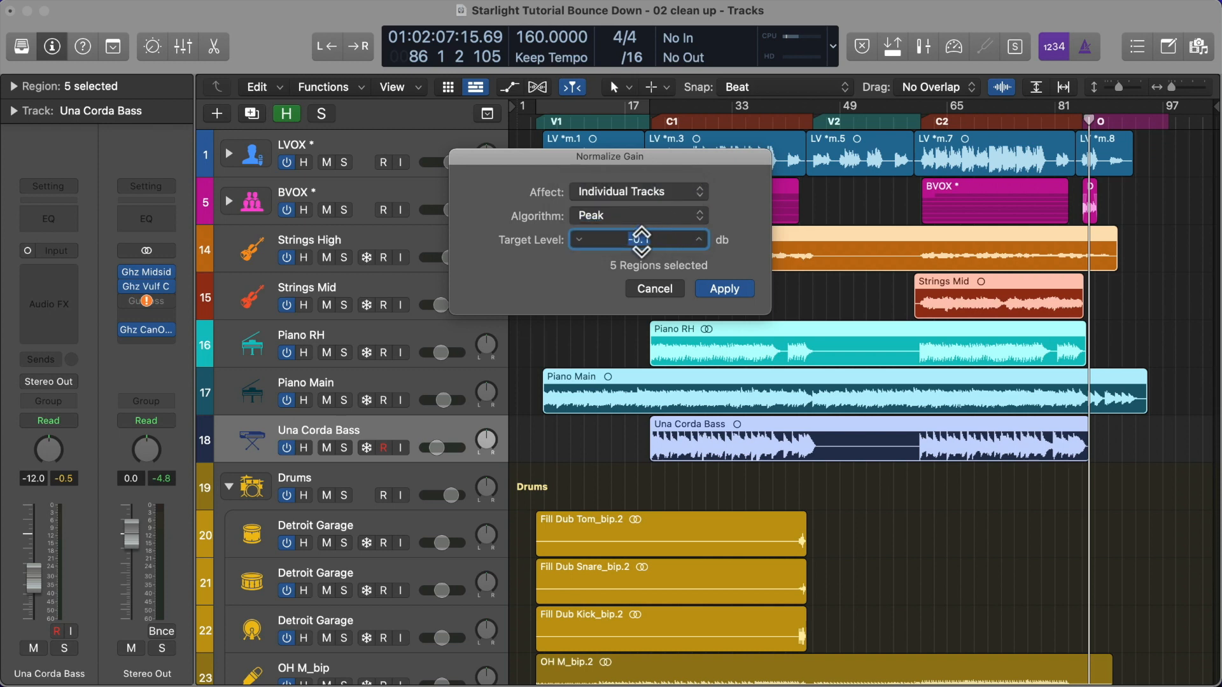
Normalize the selected regions using the Loudness algorithm with a target level of -25 LUFS
click(618, 215)
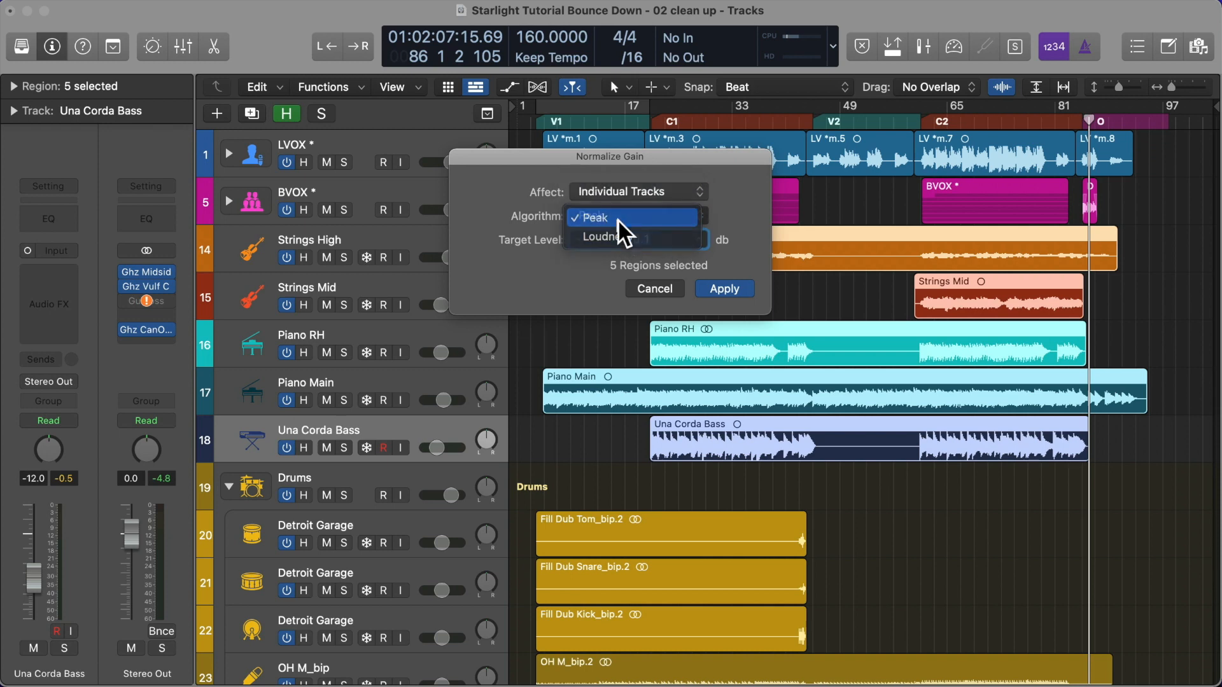
click(617, 219)
click(648, 219)
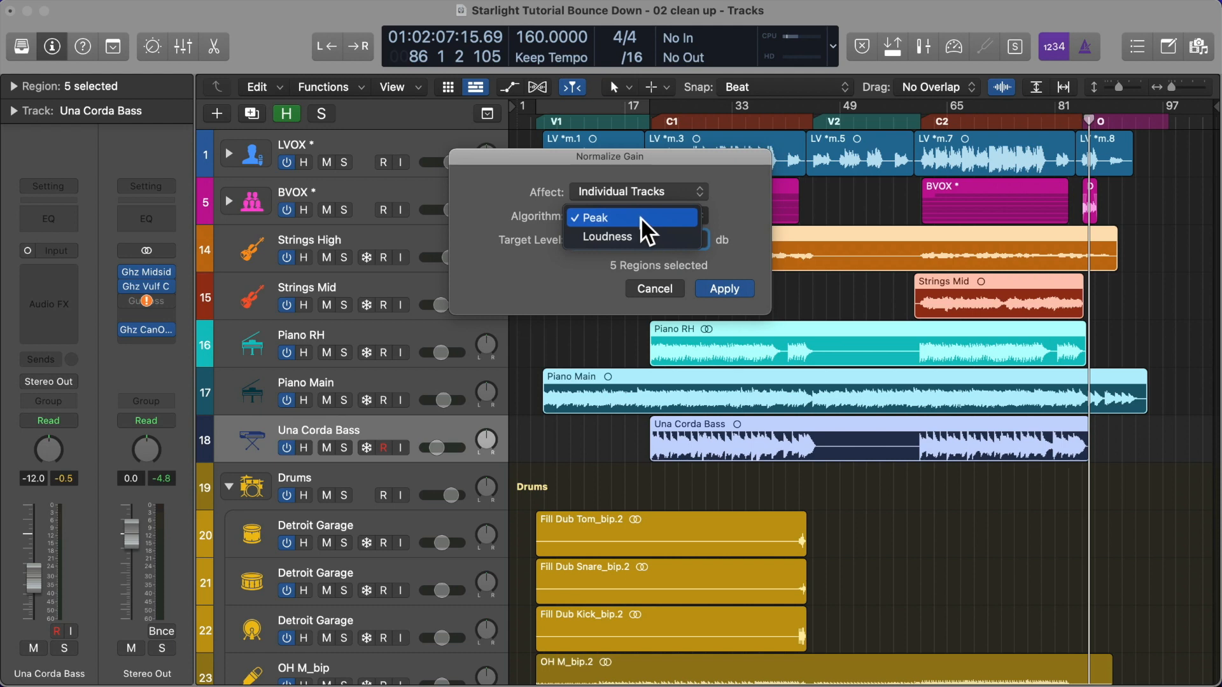
click(620, 241)
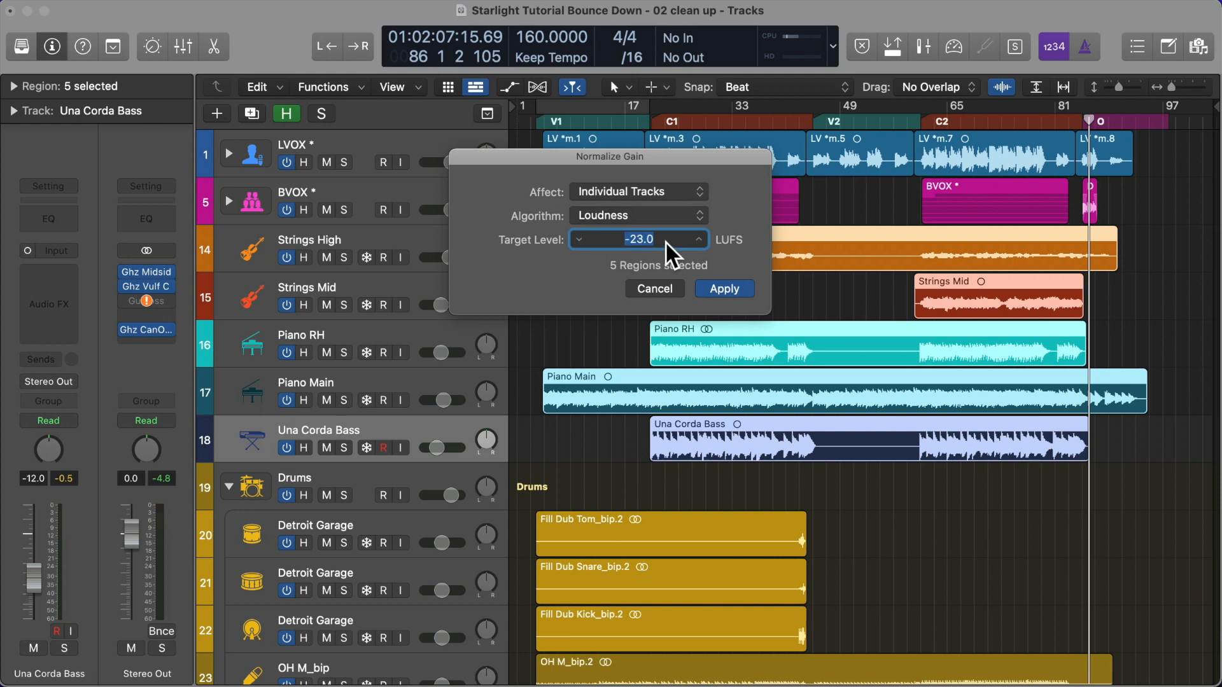
text(-25)
key(Tab)
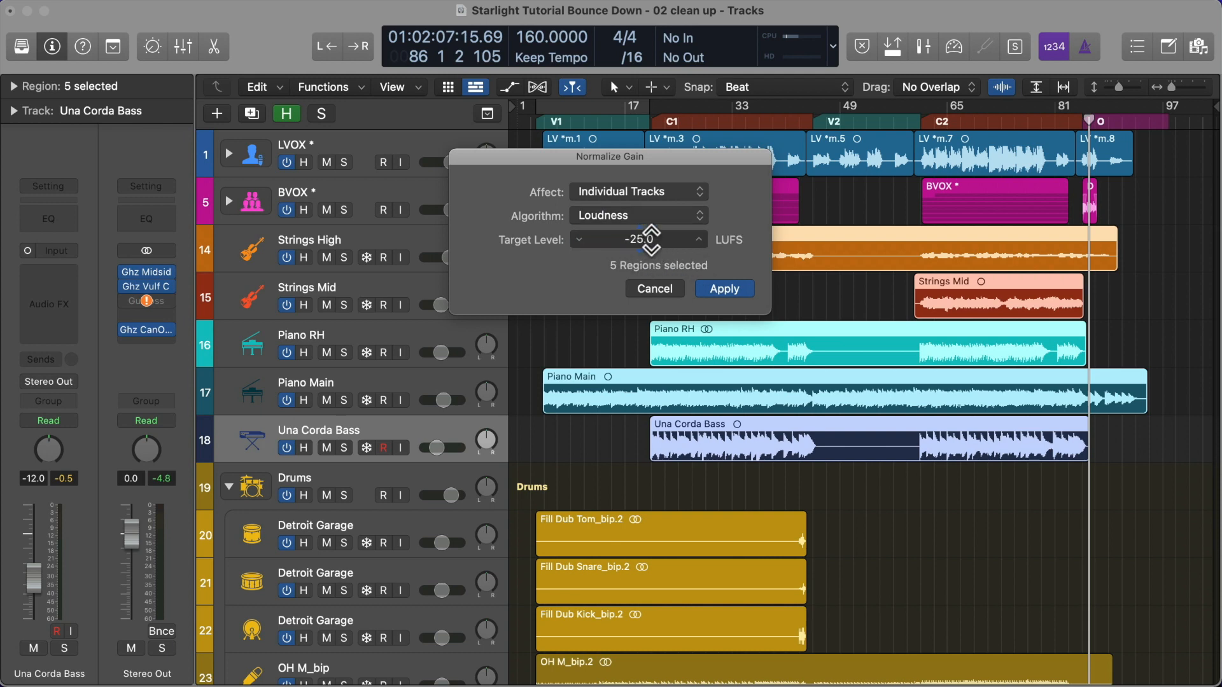
click(639, 216)
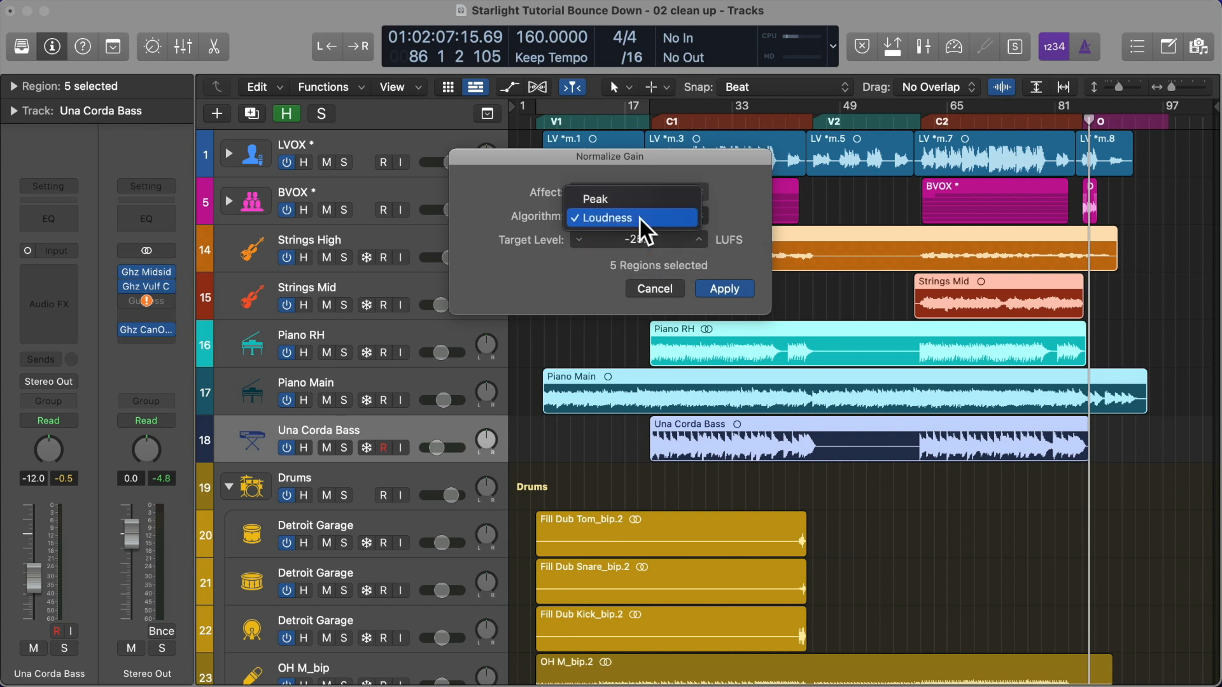
click(639, 216)
click(714, 284)
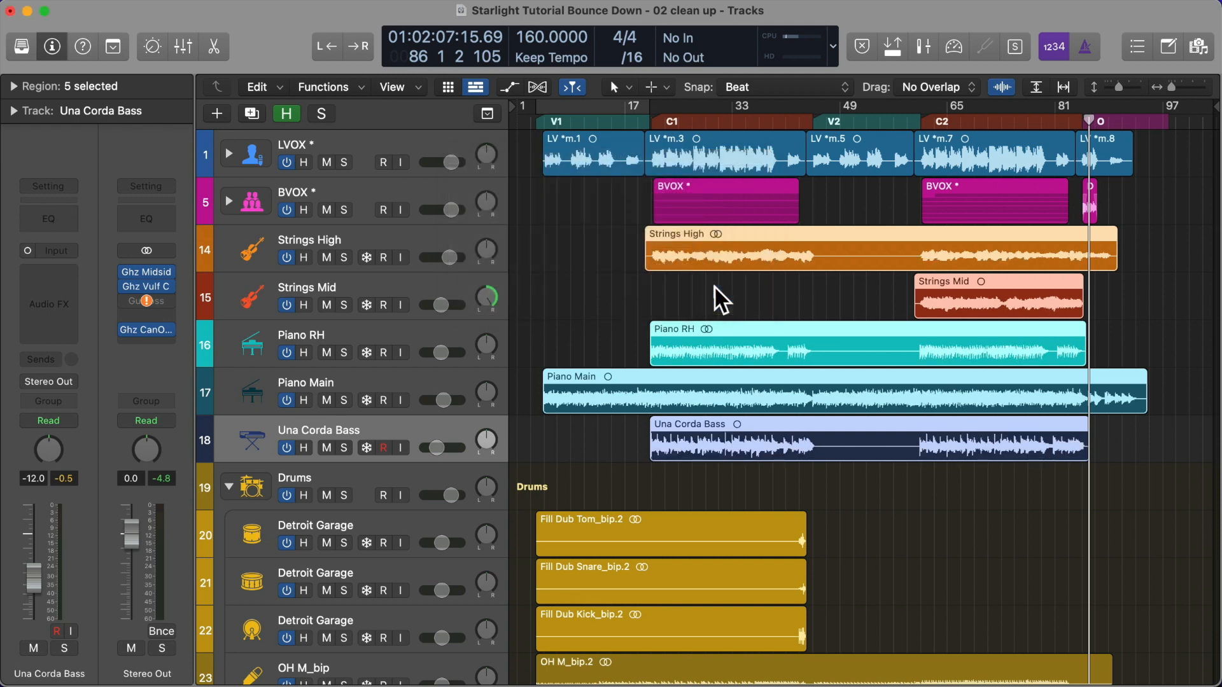
Select the Strings High track and play the song from the C2 marker to check its level
click(437, 234)
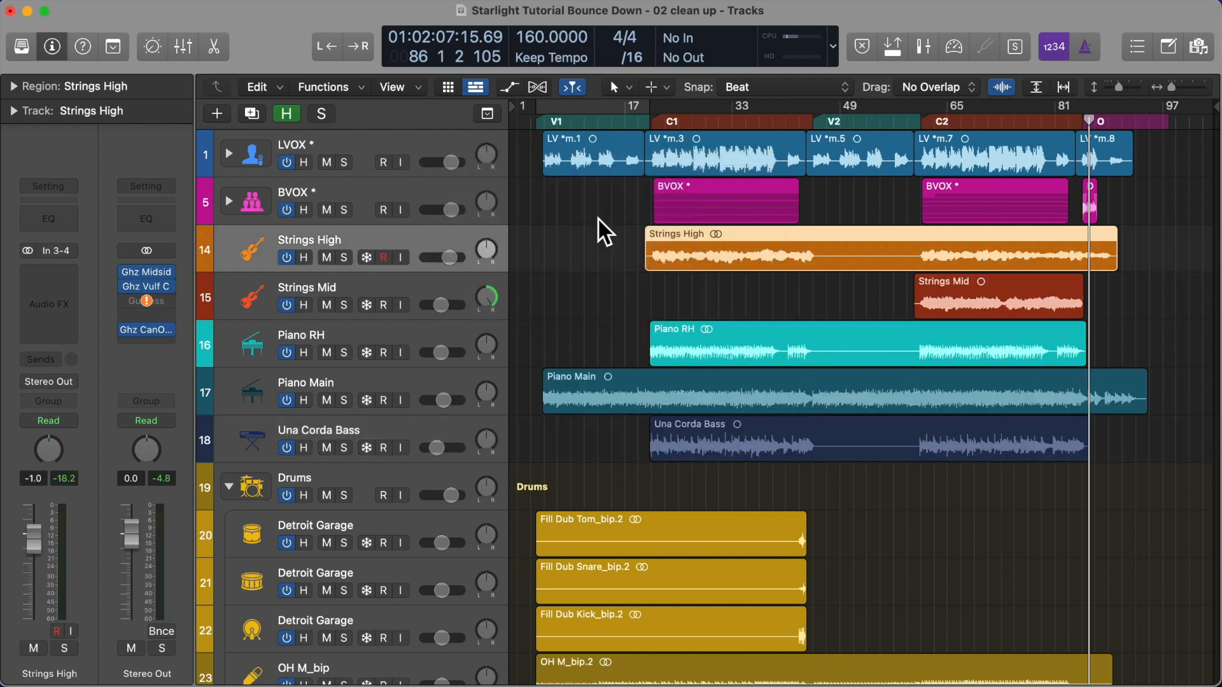
key(alt+comma)
key(alt+comma)
key(space)
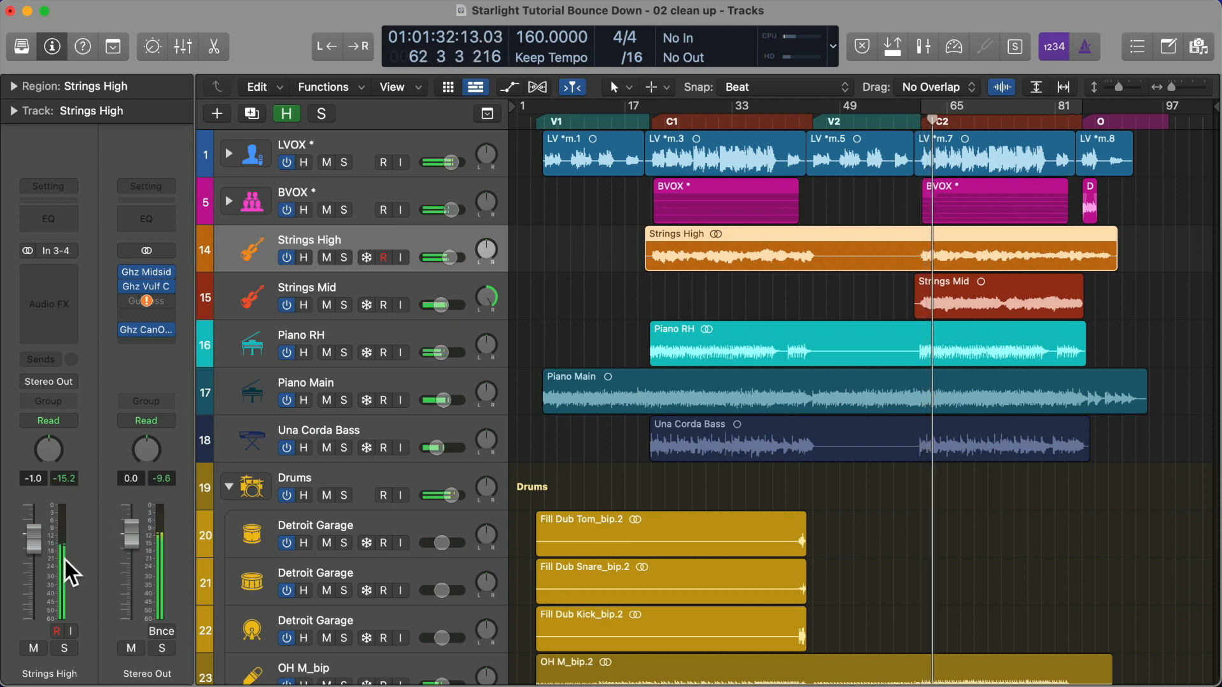
Check the Strings Mid track's level and pan the Strings High track to -64
click(347, 275)
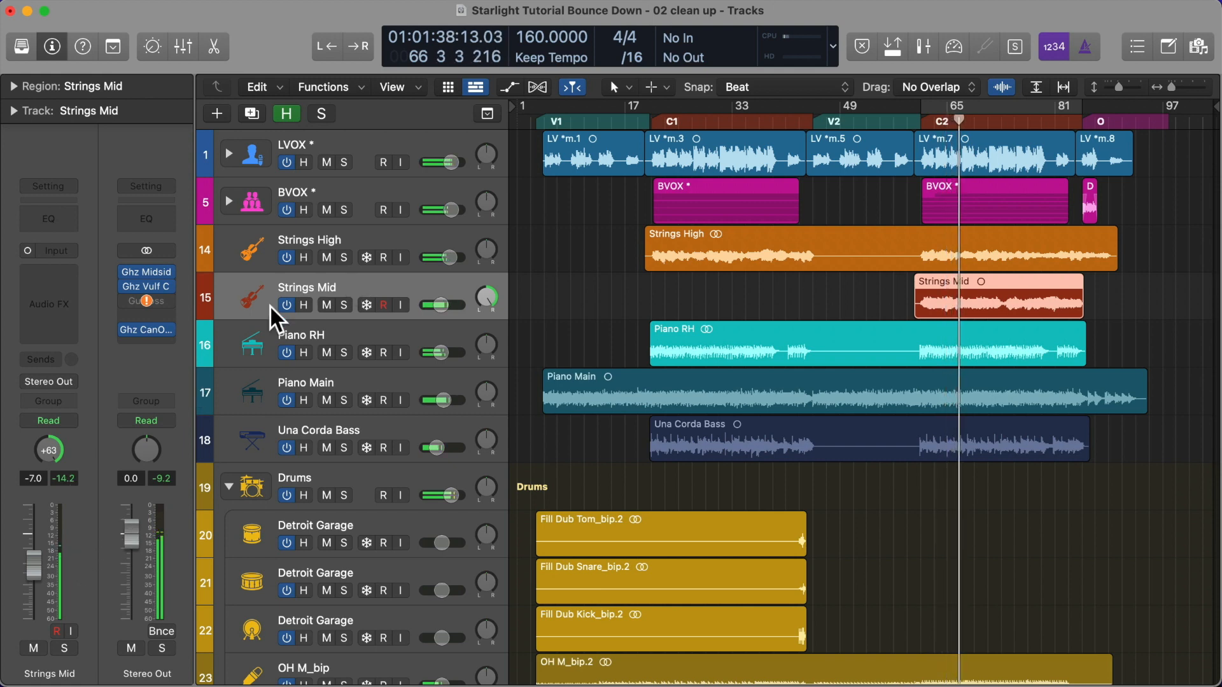
click(344, 241)
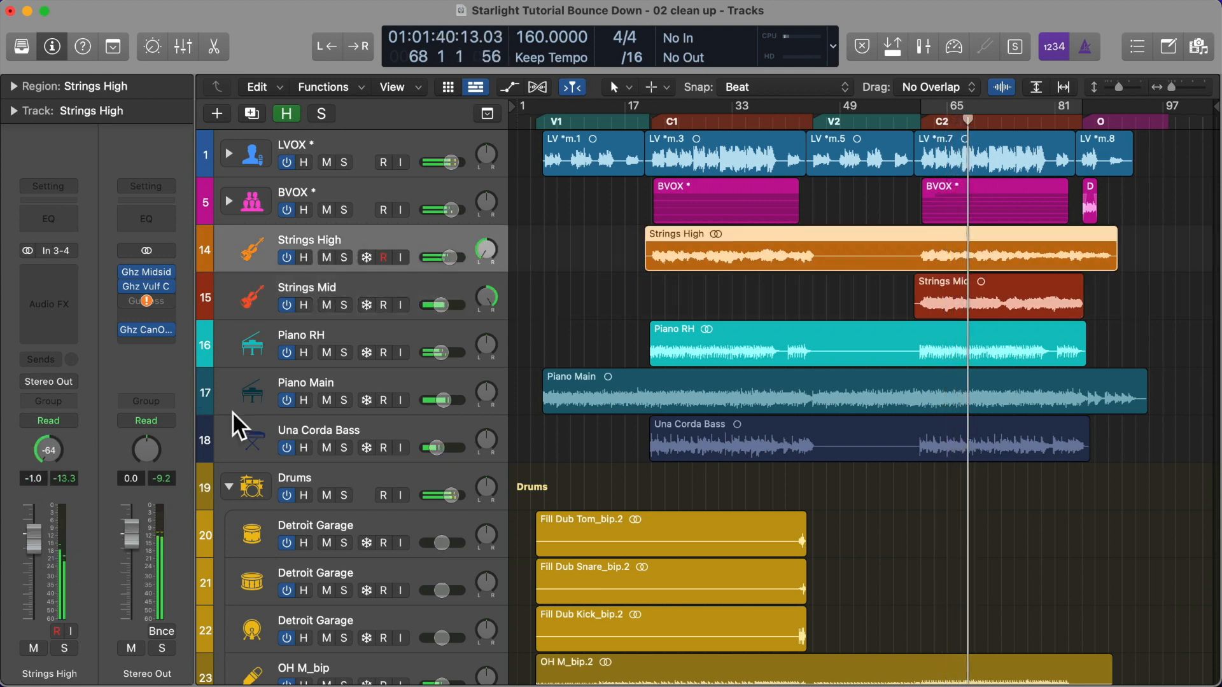
Clear the gain adjustment on the Piano RH region
click(246, 337)
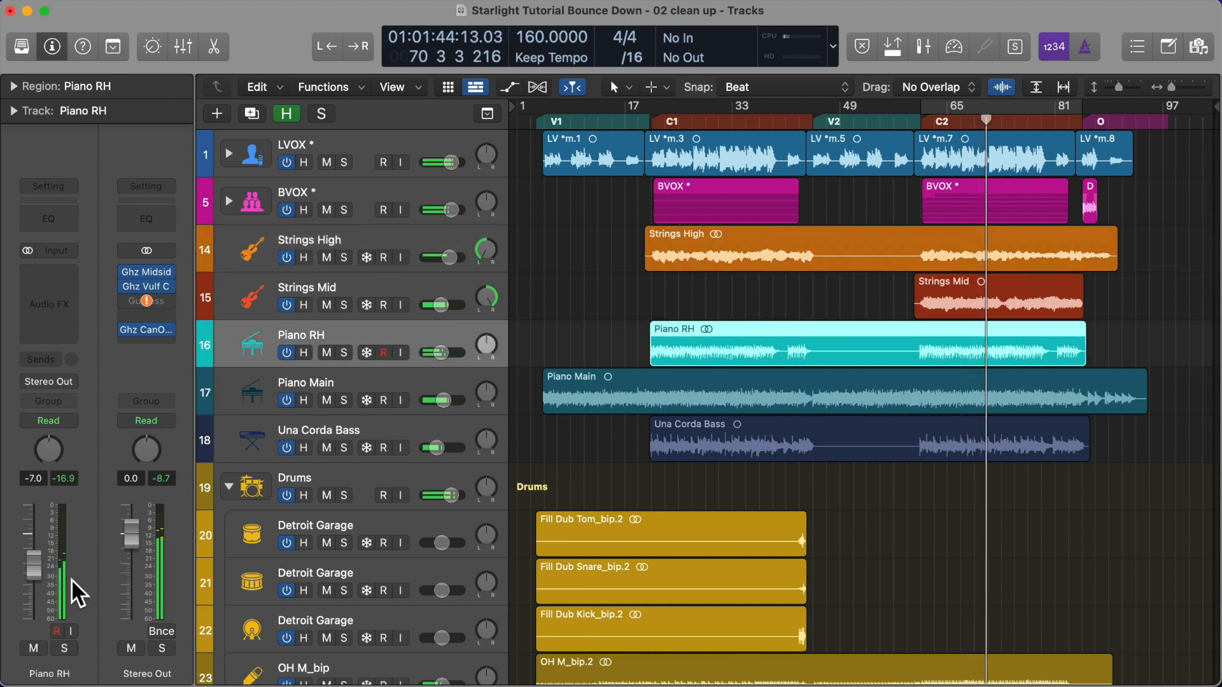
click(13, 86)
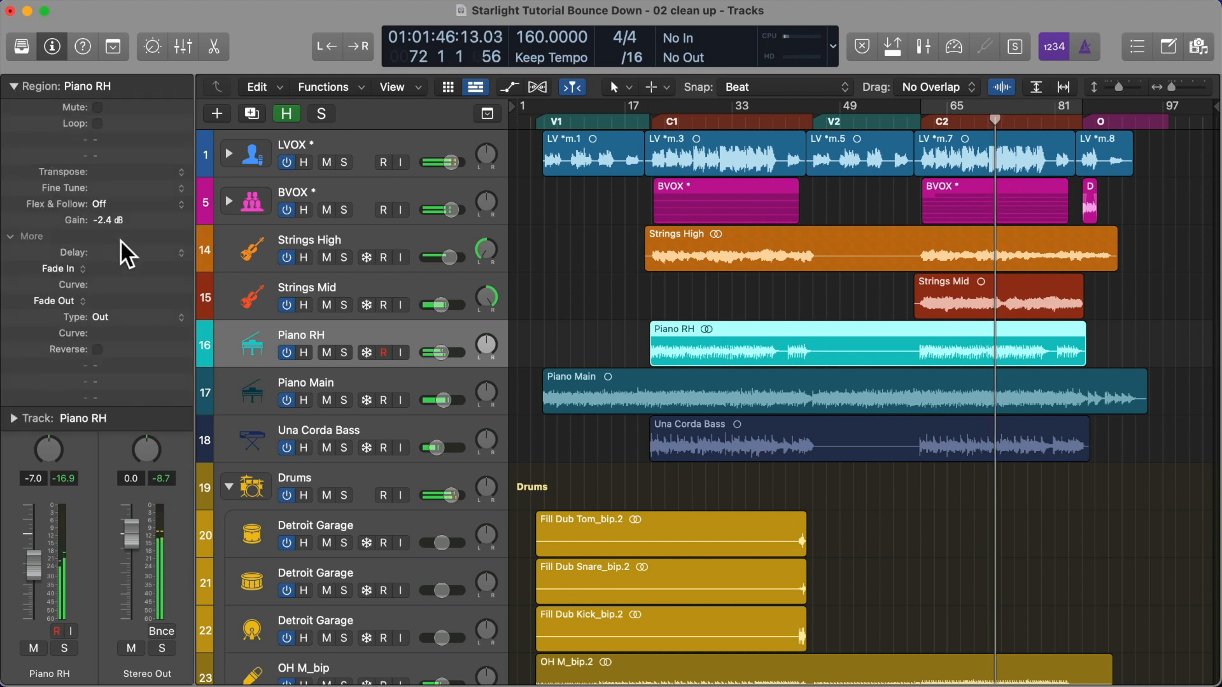
double_click(105, 219)
key(BackSpace)
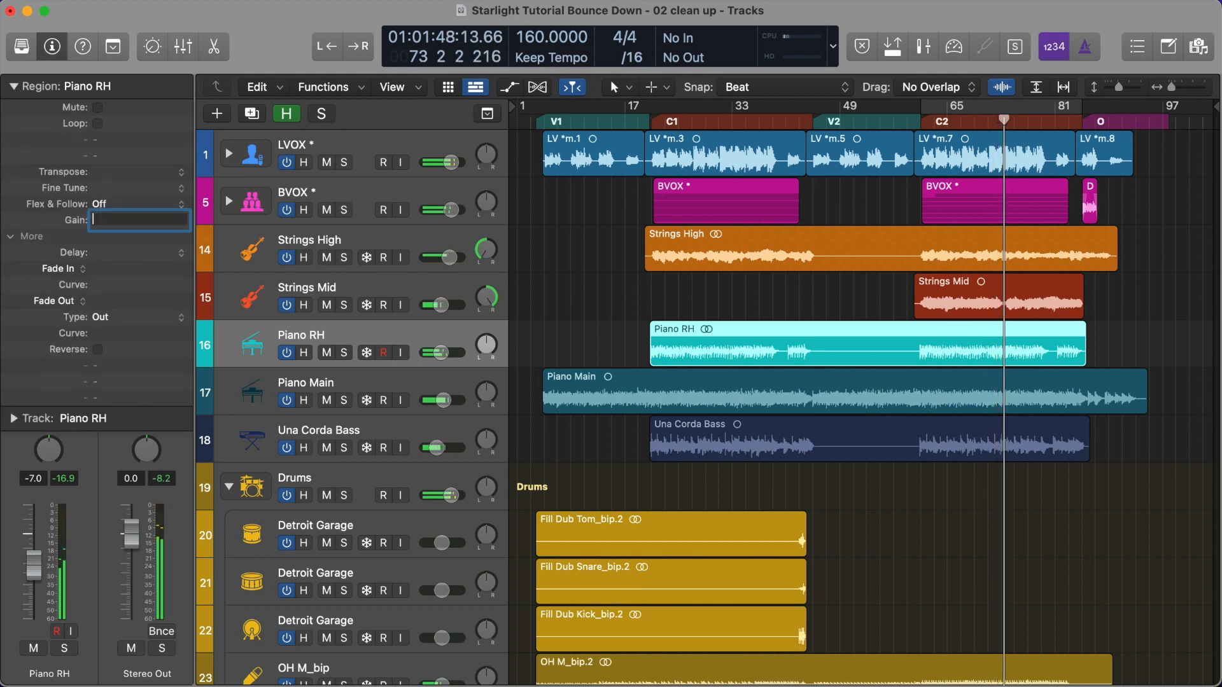
click(13, 82)
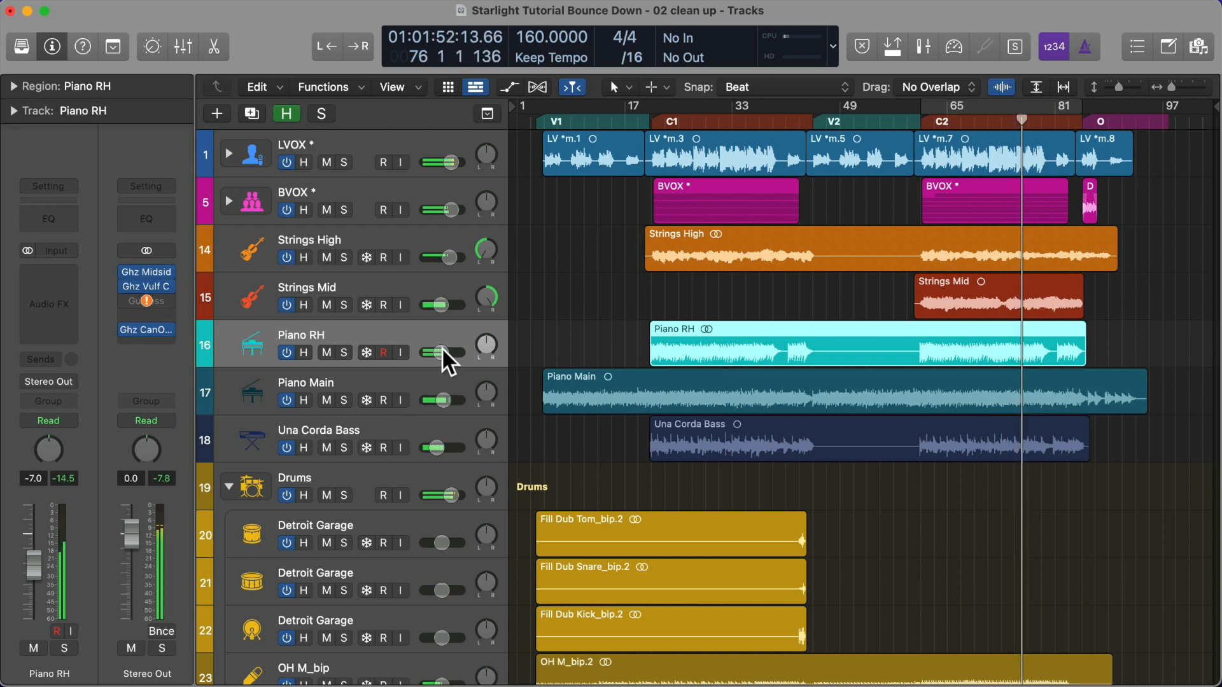
click(14, 86)
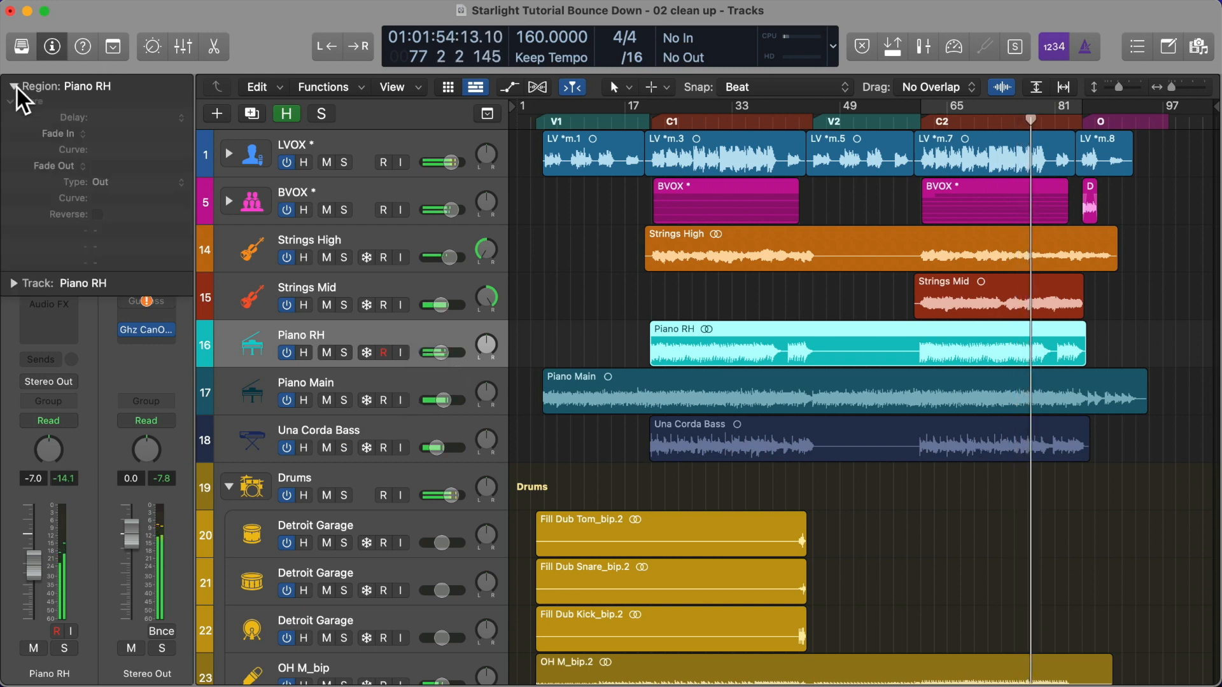
click(13, 87)
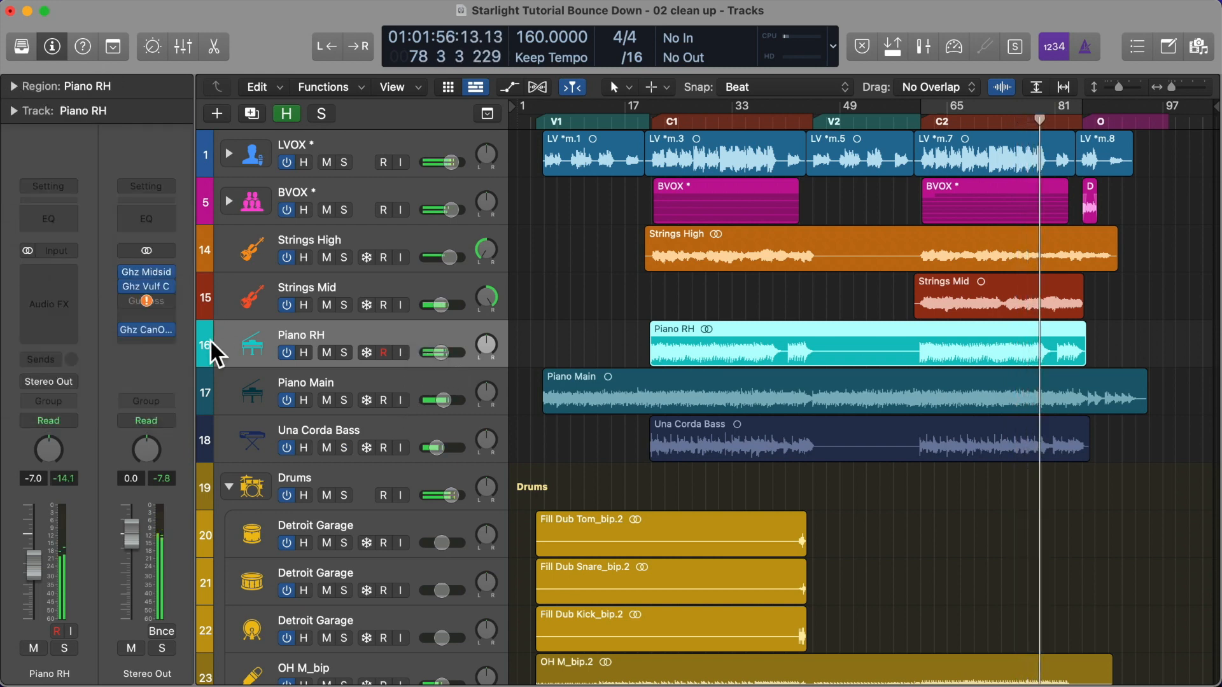
Check the playback levels of Piano Main and Una Corda Bass, and return the playhead to the C2 marker
click(231, 387)
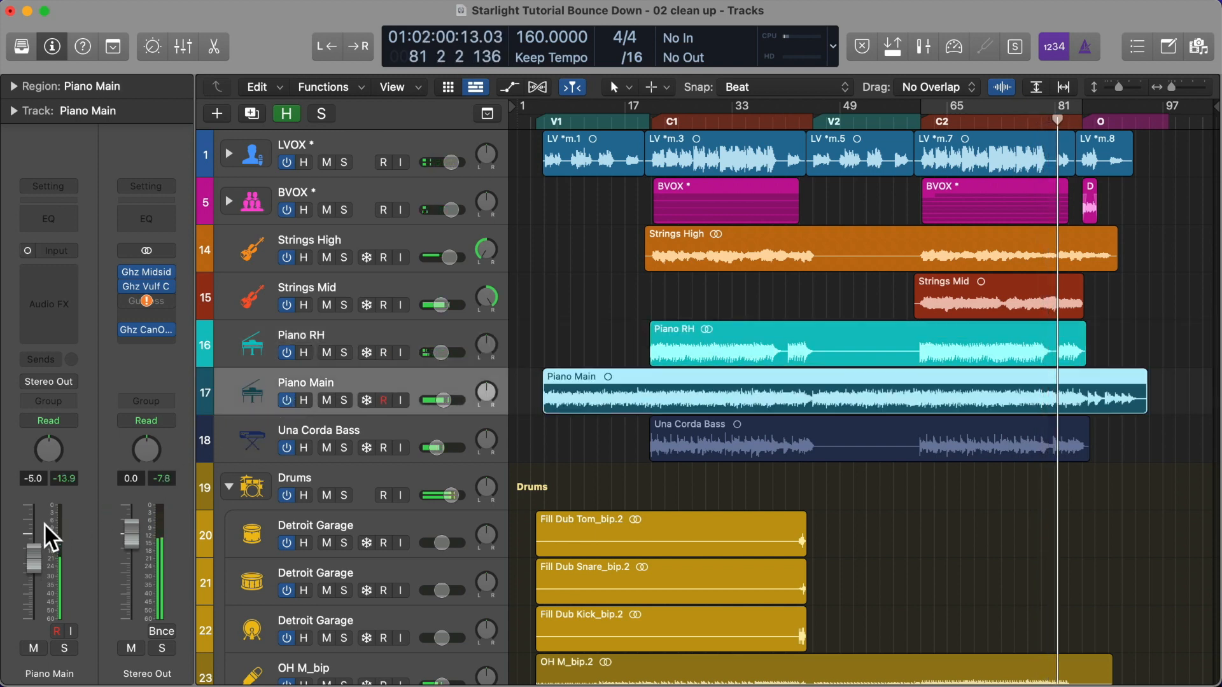
click(245, 438)
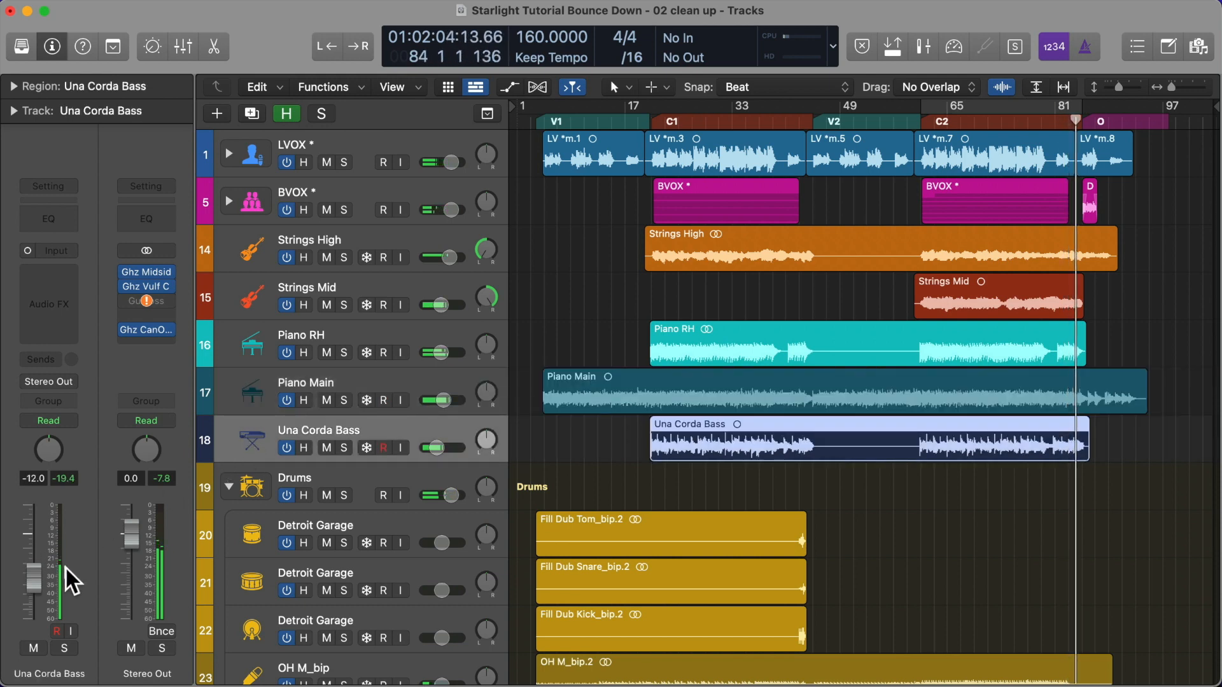
key(alt+comma)
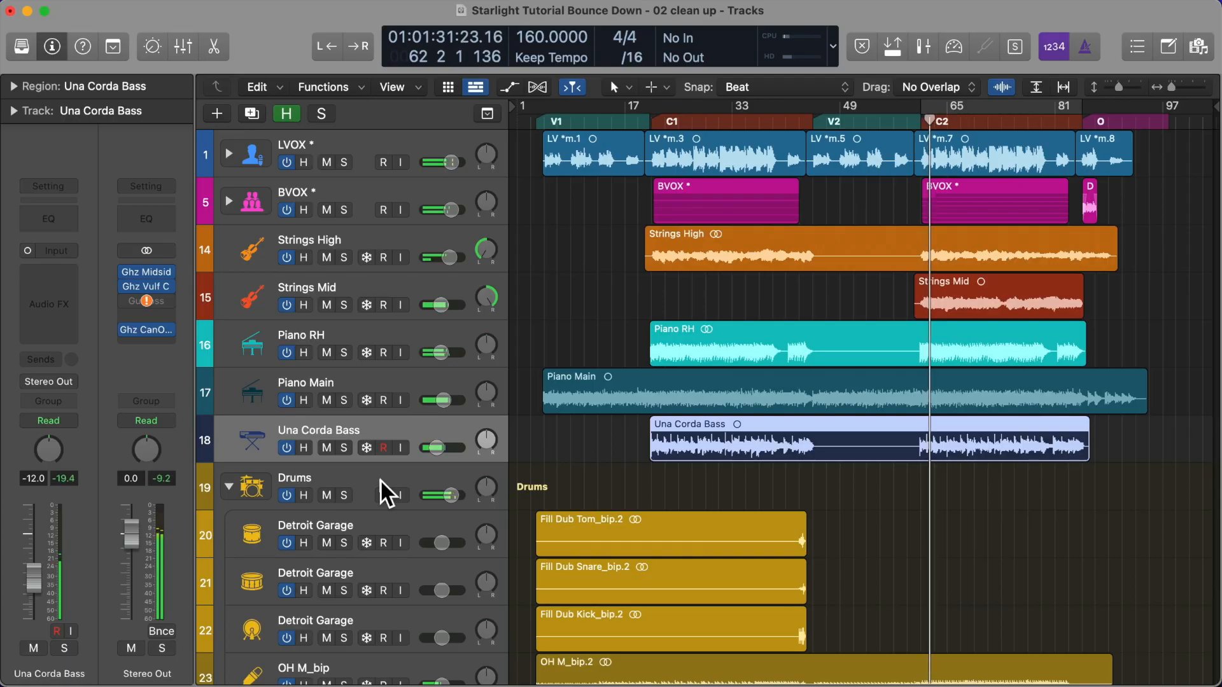
Normalize the Una Corda Bass region's gain with the Peak algorithm to a target level of -12.0 dB
key(ctrl+g)
click(640, 215)
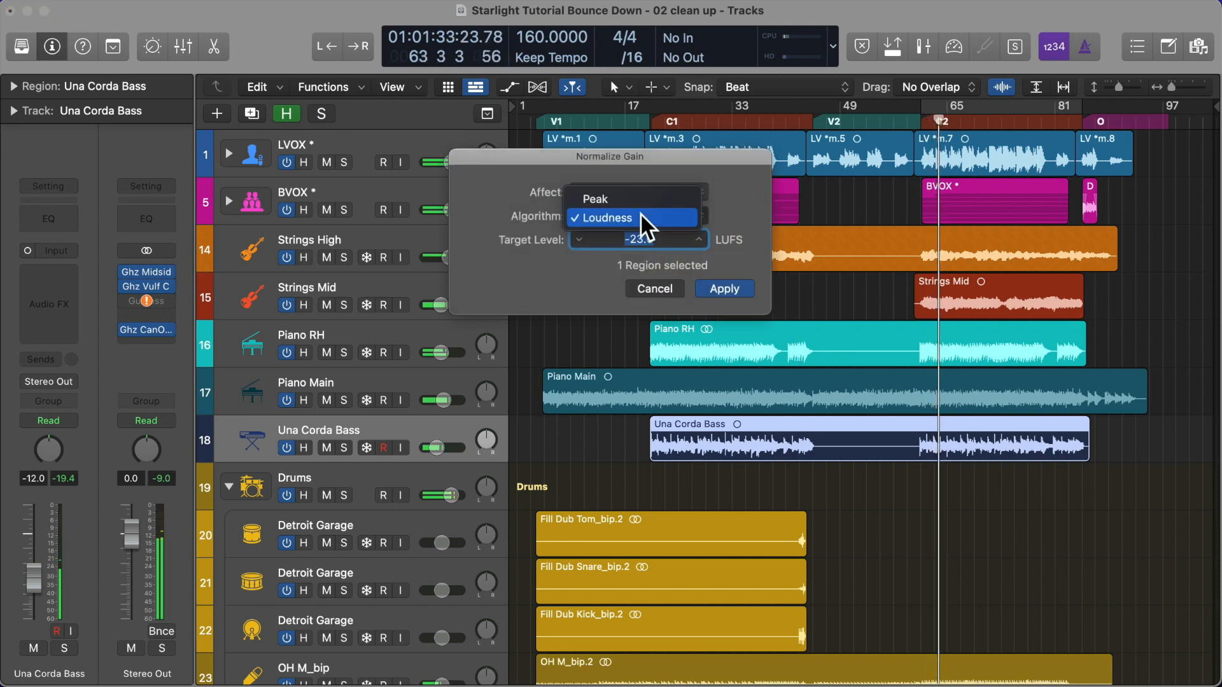
click(633, 198)
text(-12.0)
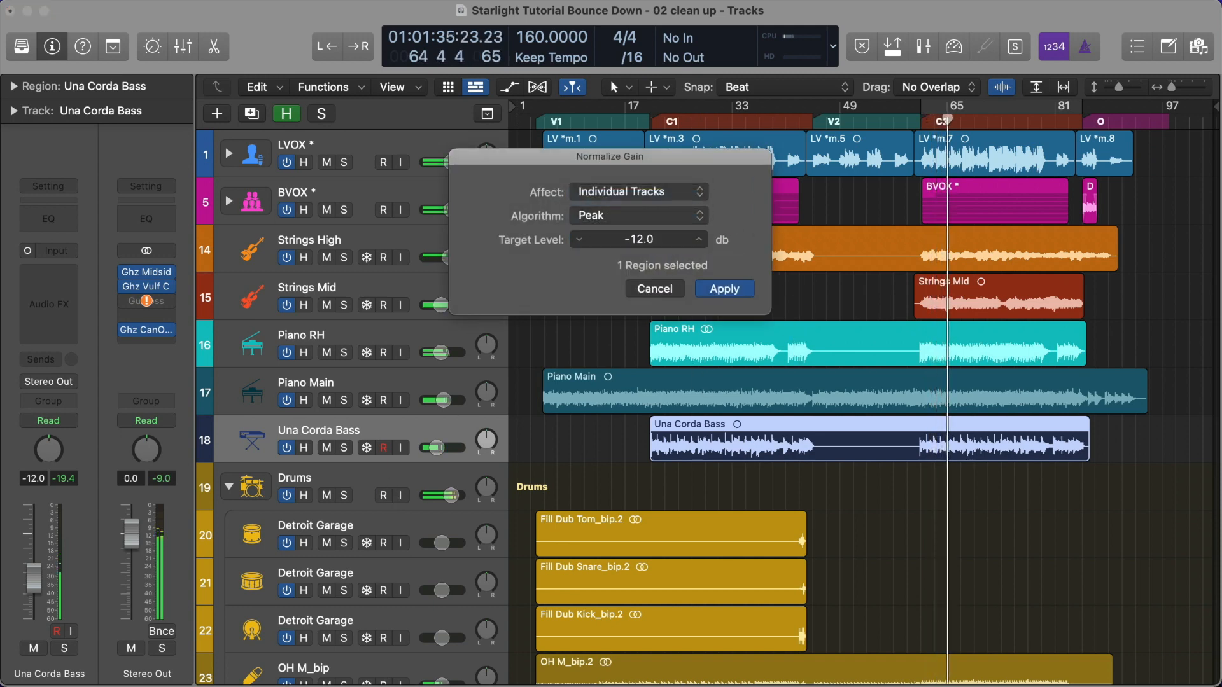
click(729, 284)
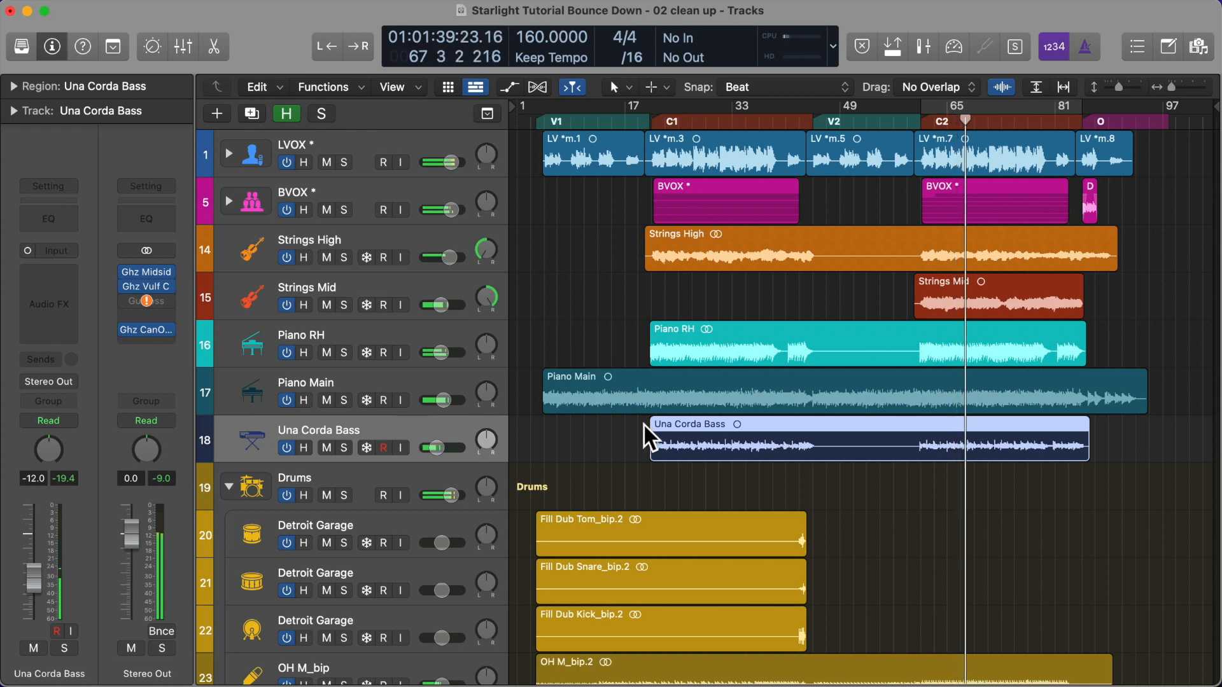
Reset the Una Corda Bass region's gain to its default
click(16, 84)
alt+click(110, 219)
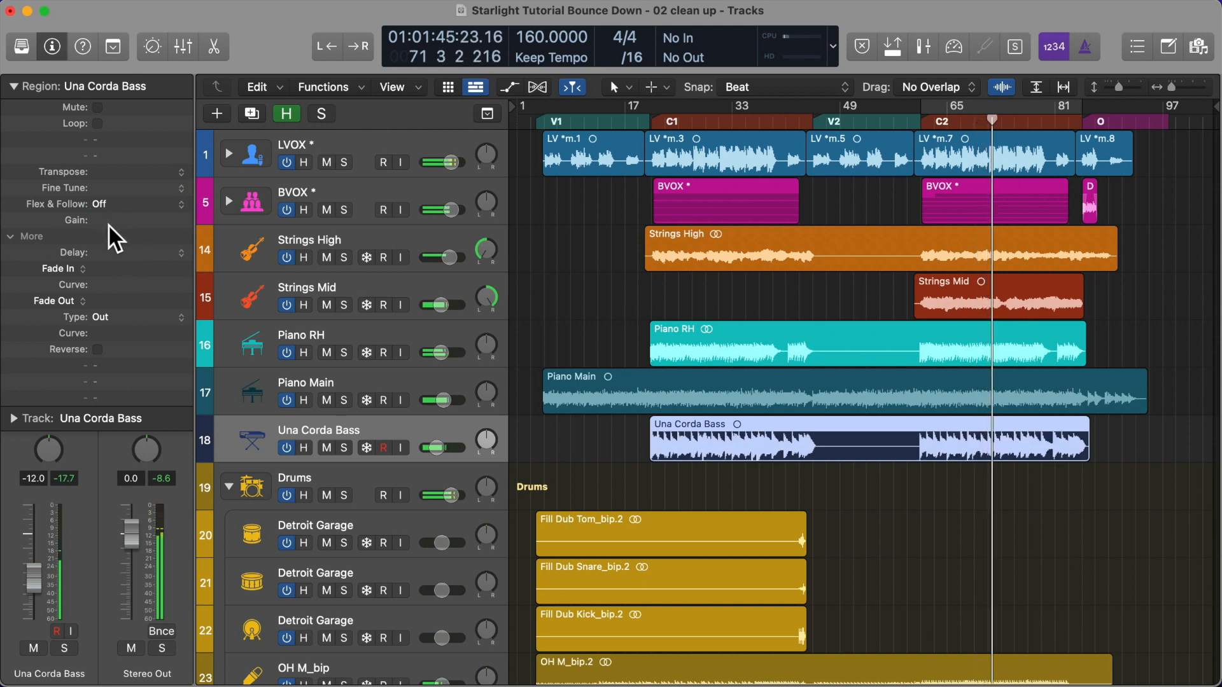
click(14, 88)
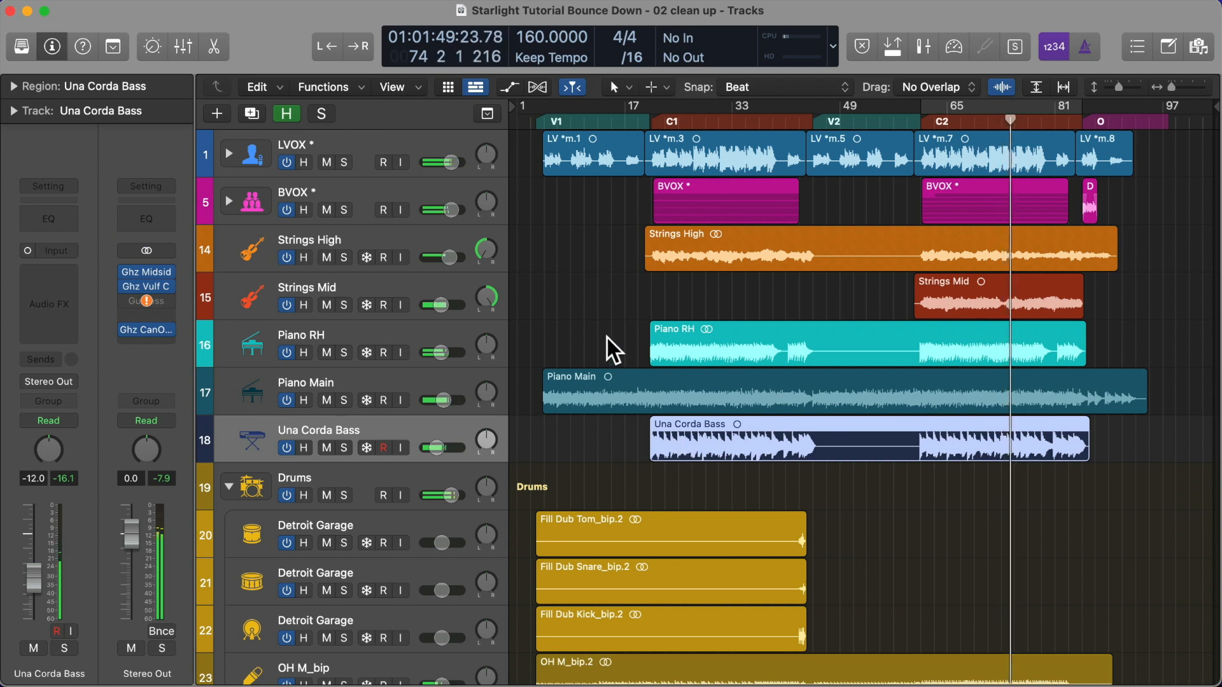
Stop playback and inspect the region gain of Piano Main, Piano RH and Strings Mid
click(231, 385)
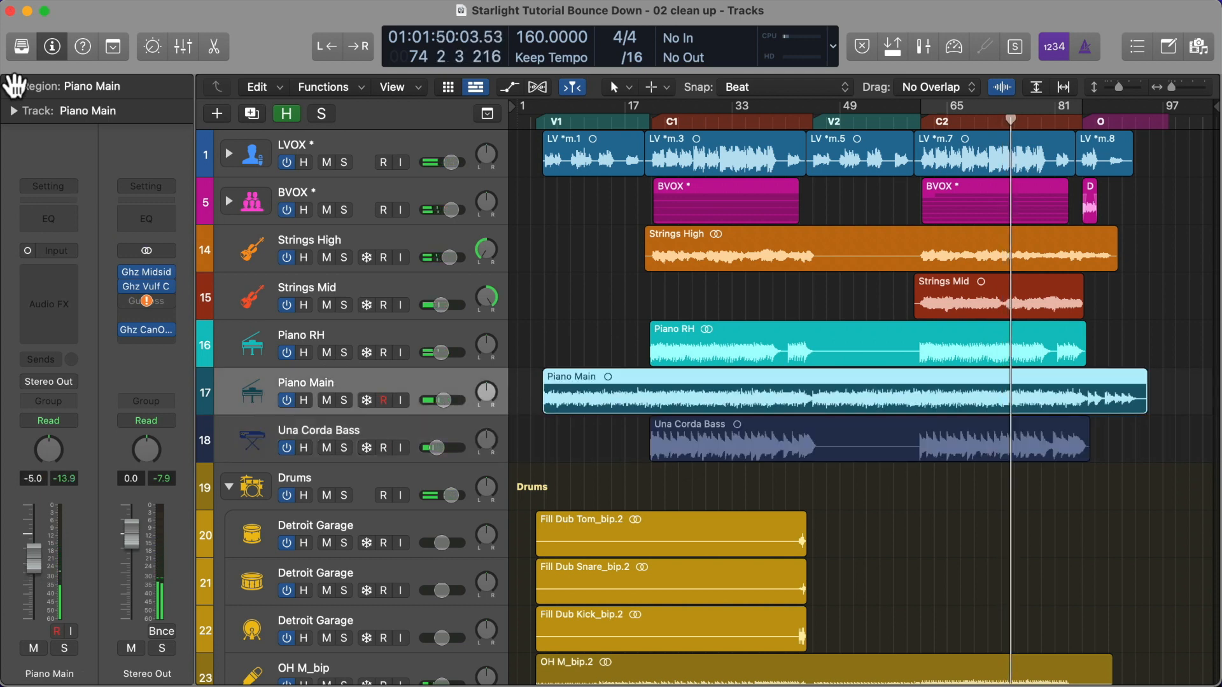
click(13, 86)
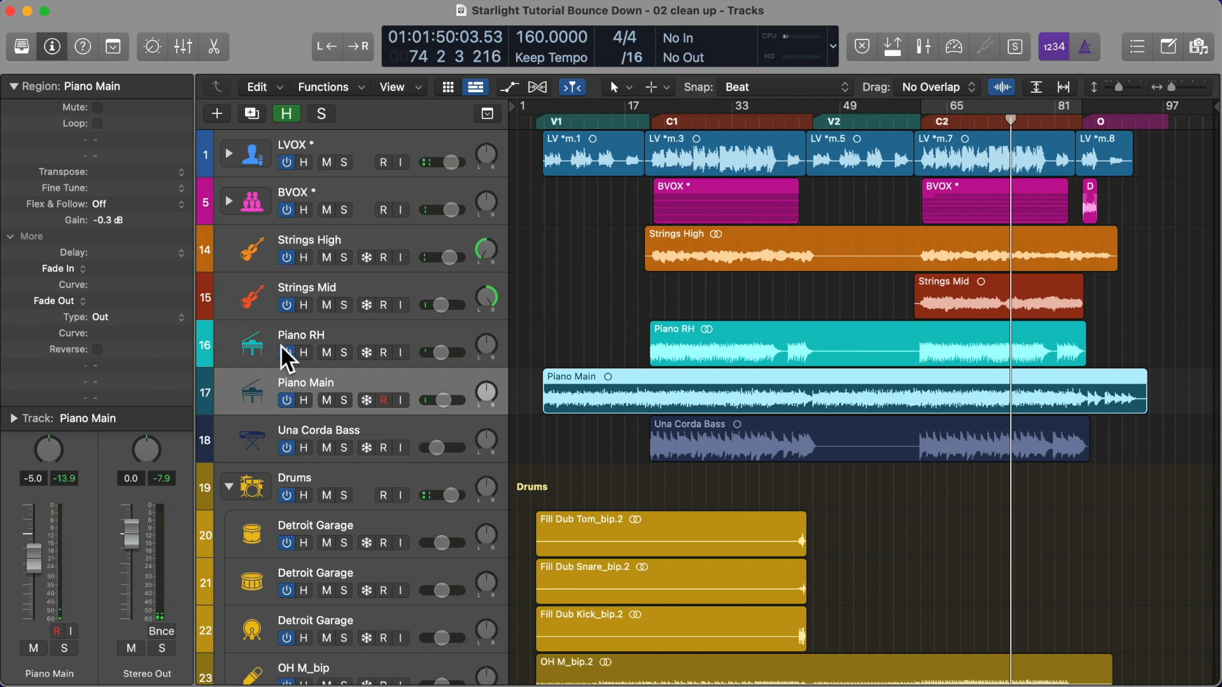
click(236, 349)
click(223, 286)
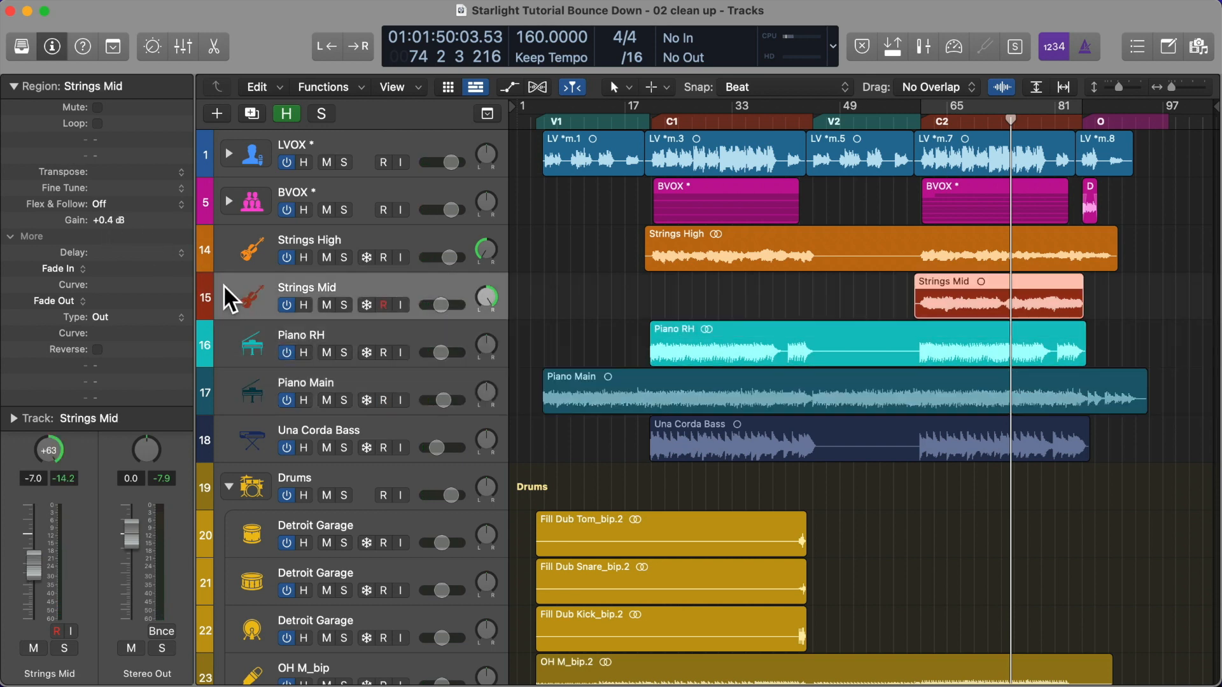
Set the Strings High track's volume to -6.0 dB and play the song from the C2 marker
click(236, 243)
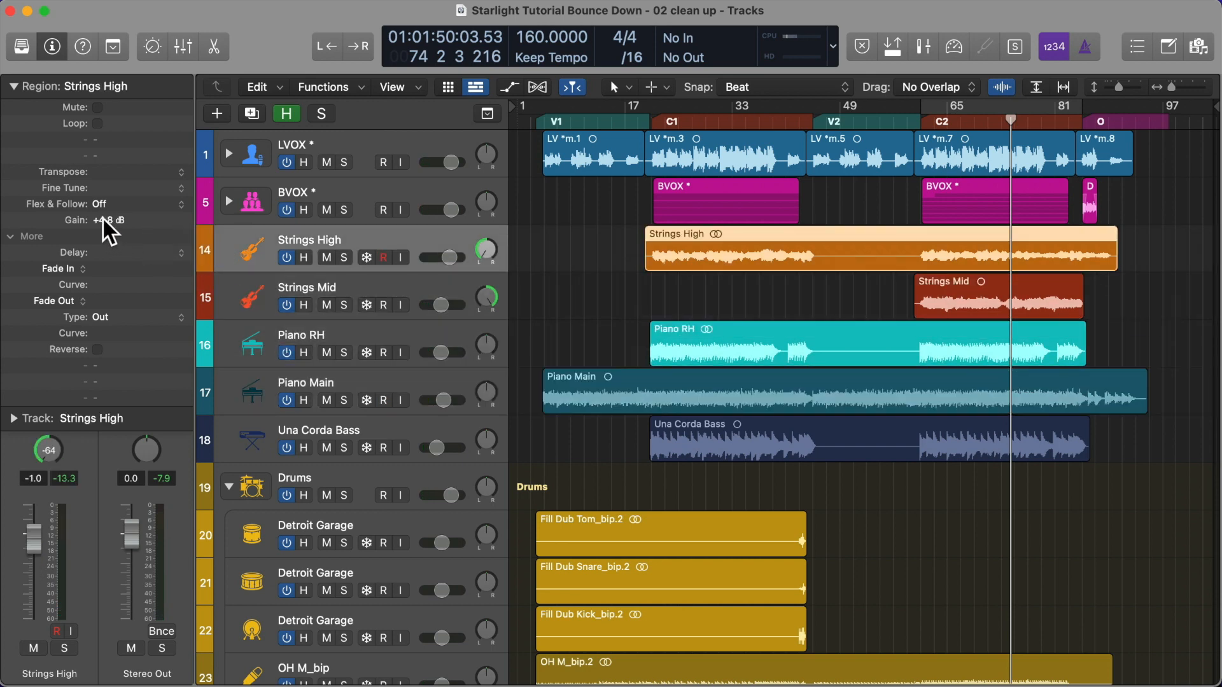
double_click(449, 257)
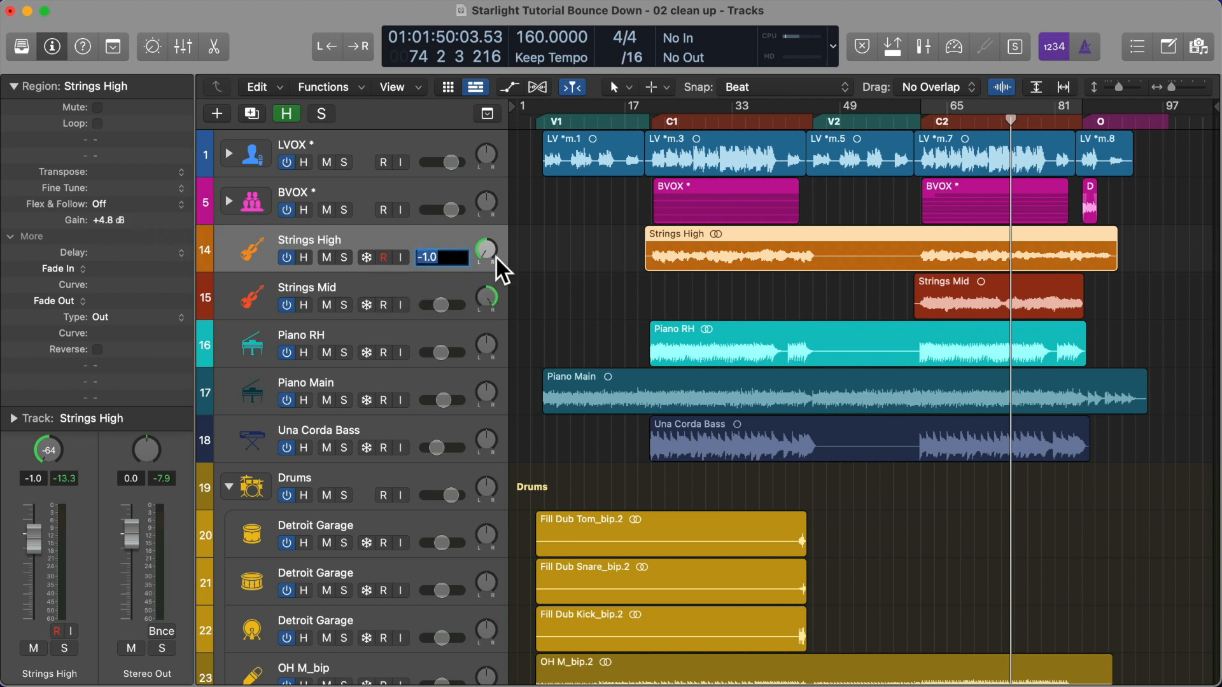
key(Return)
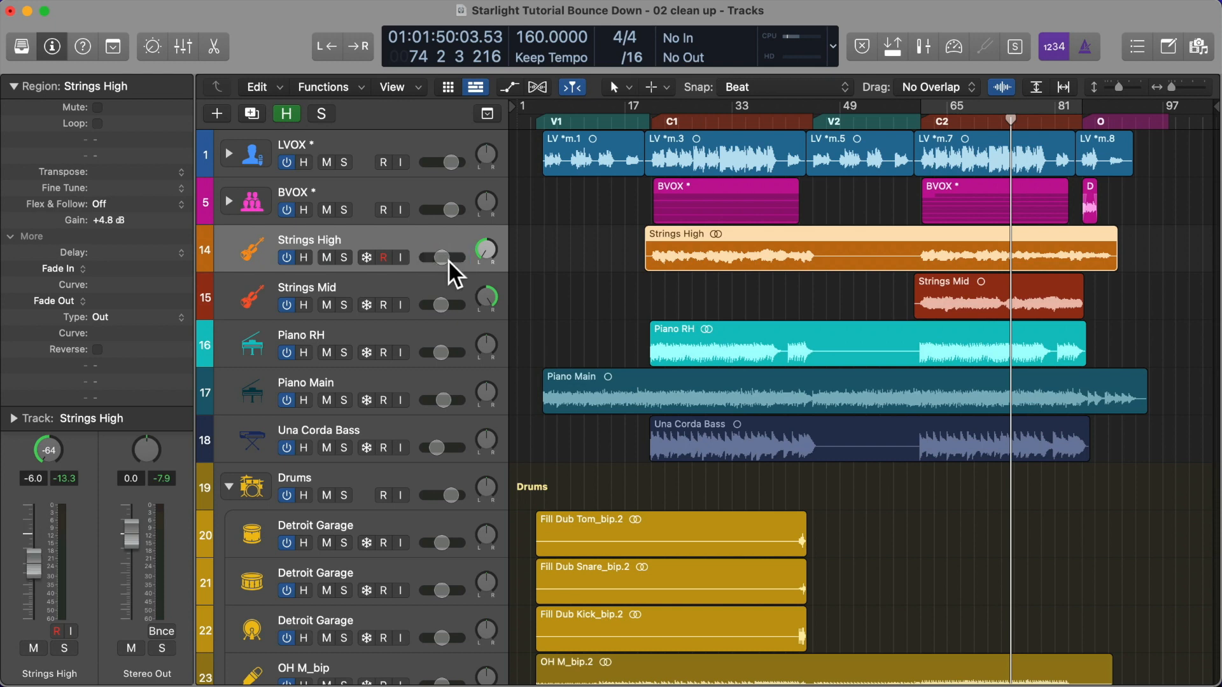
click(13, 86)
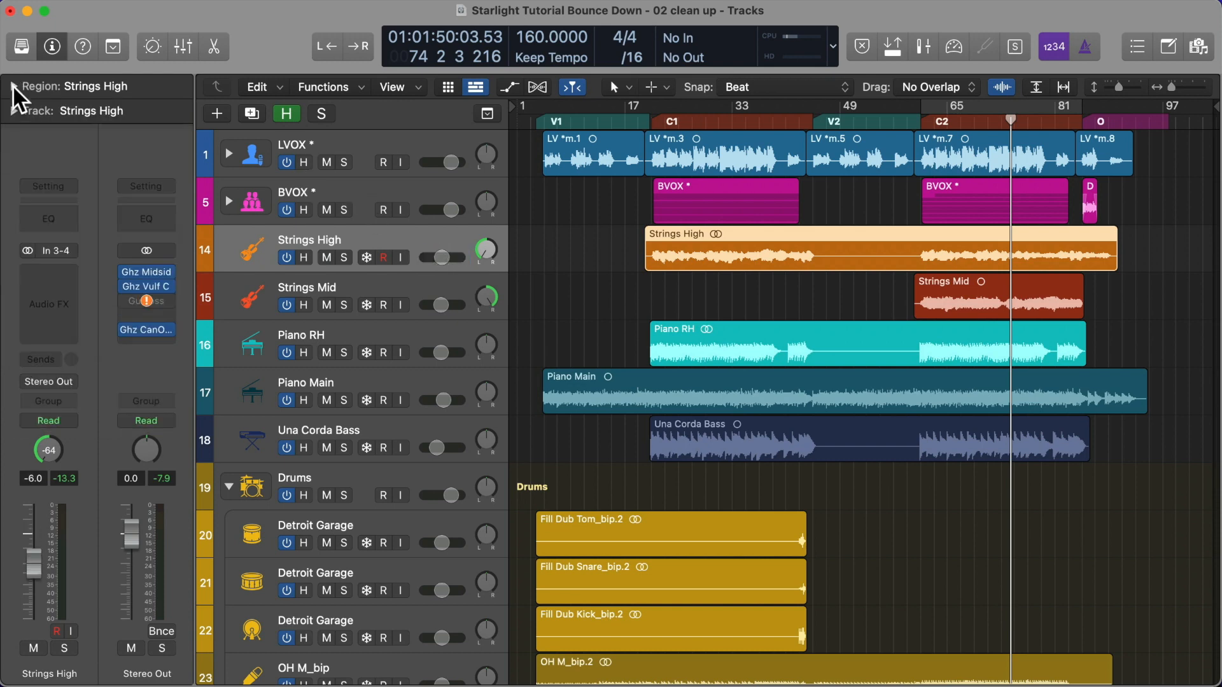
key(alt+comma)
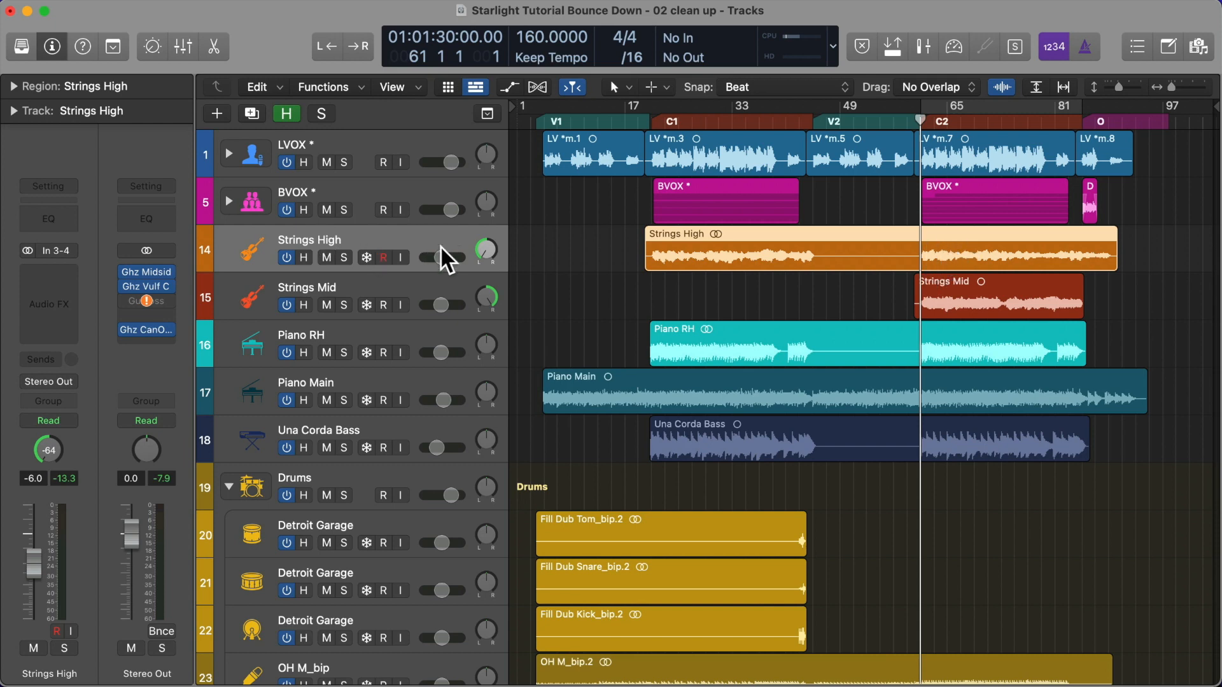
key(space)
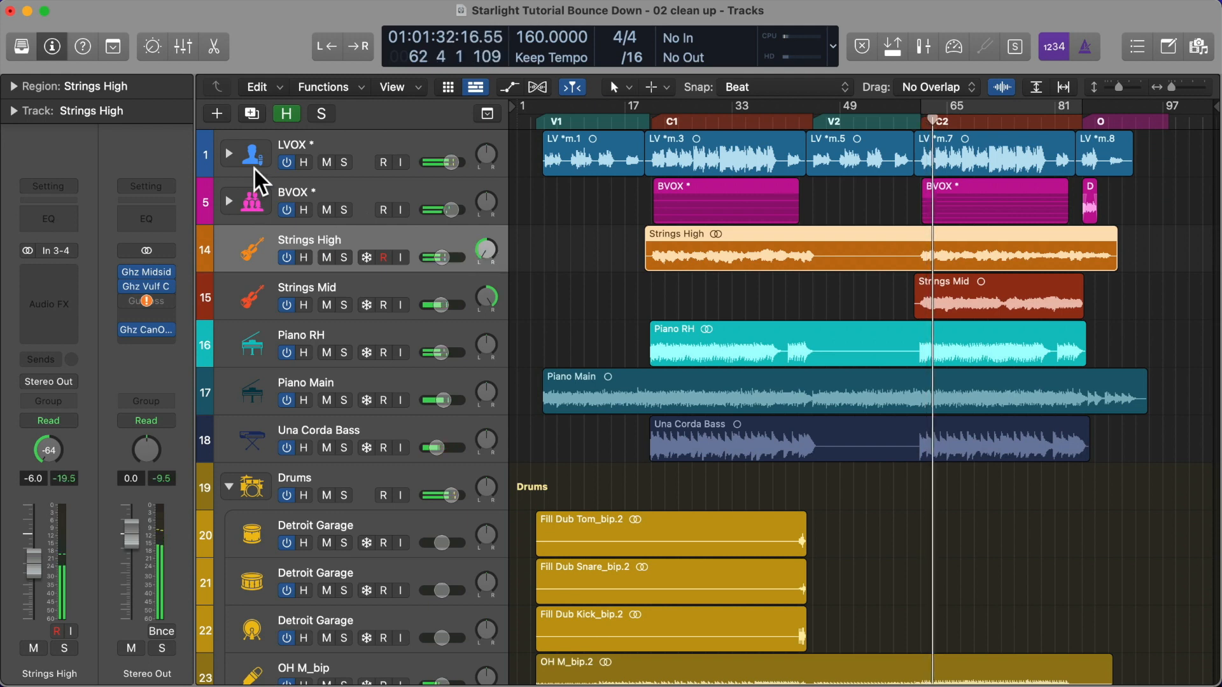
Expand the BVOX stack and normalize the gain of all its regions as individual tracks, using Loudness at -25.0 LUFS
click(228, 201)
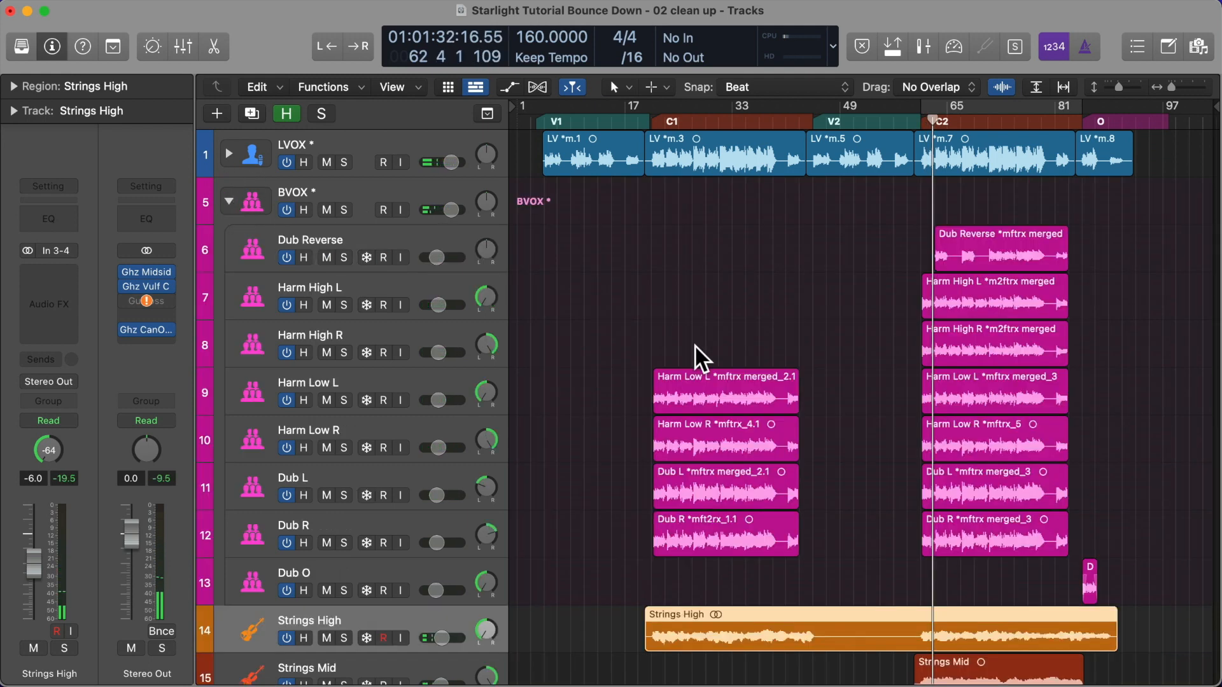
drag(663, 236, 1110, 597)
key(ctrl+n)
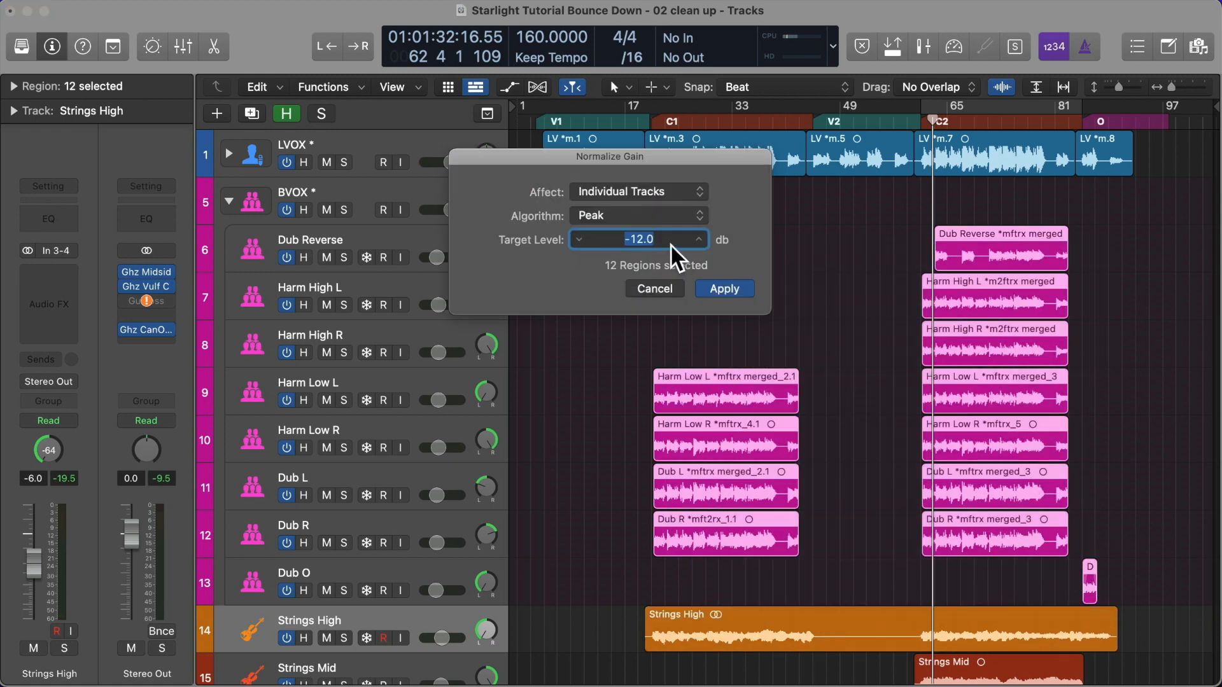
click(636, 188)
click(636, 192)
click(639, 211)
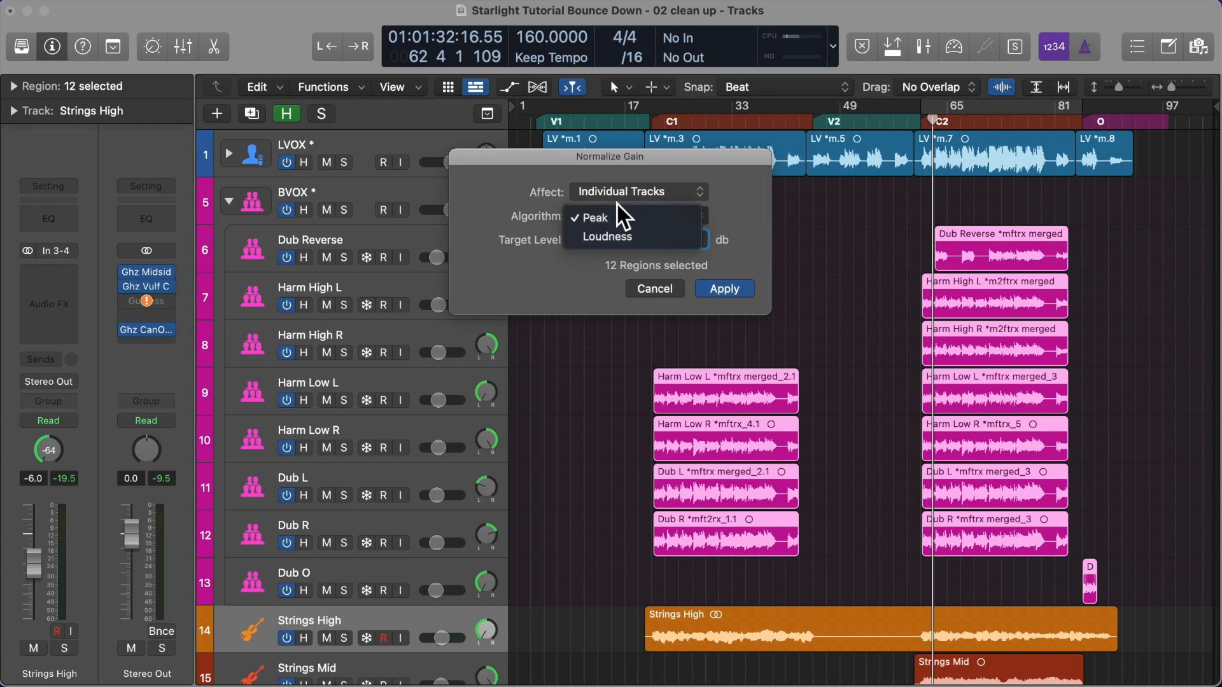
click(617, 205)
click(613, 212)
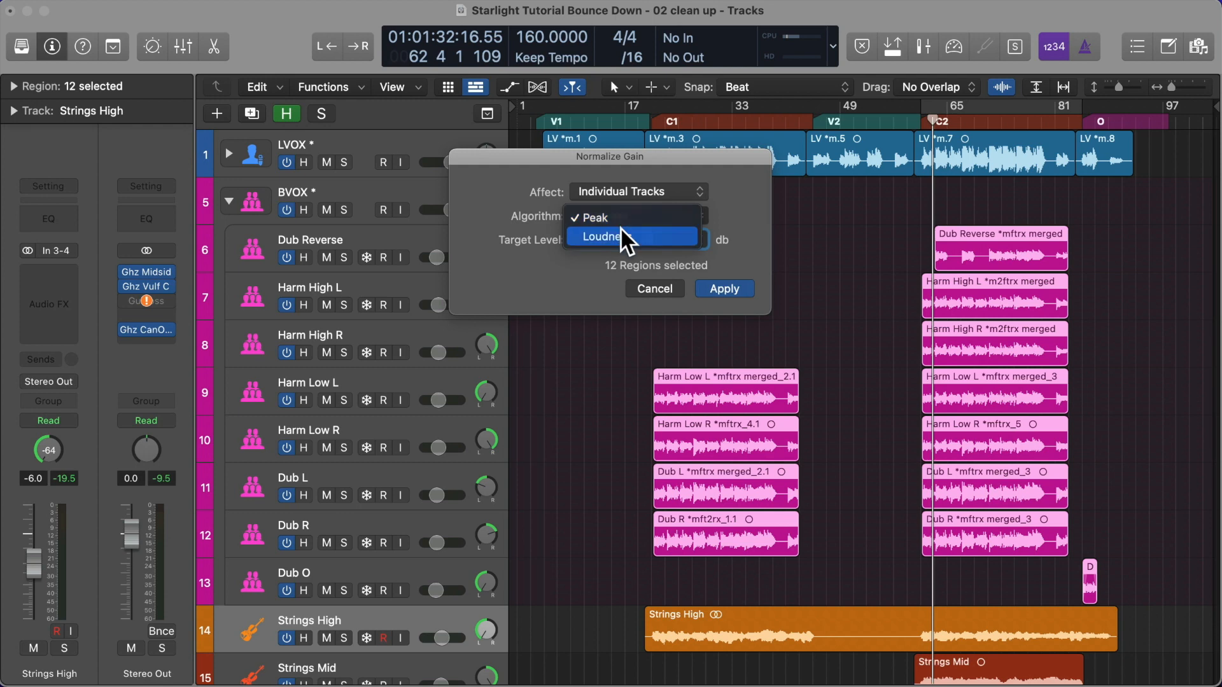
click(619, 227)
text(-25)
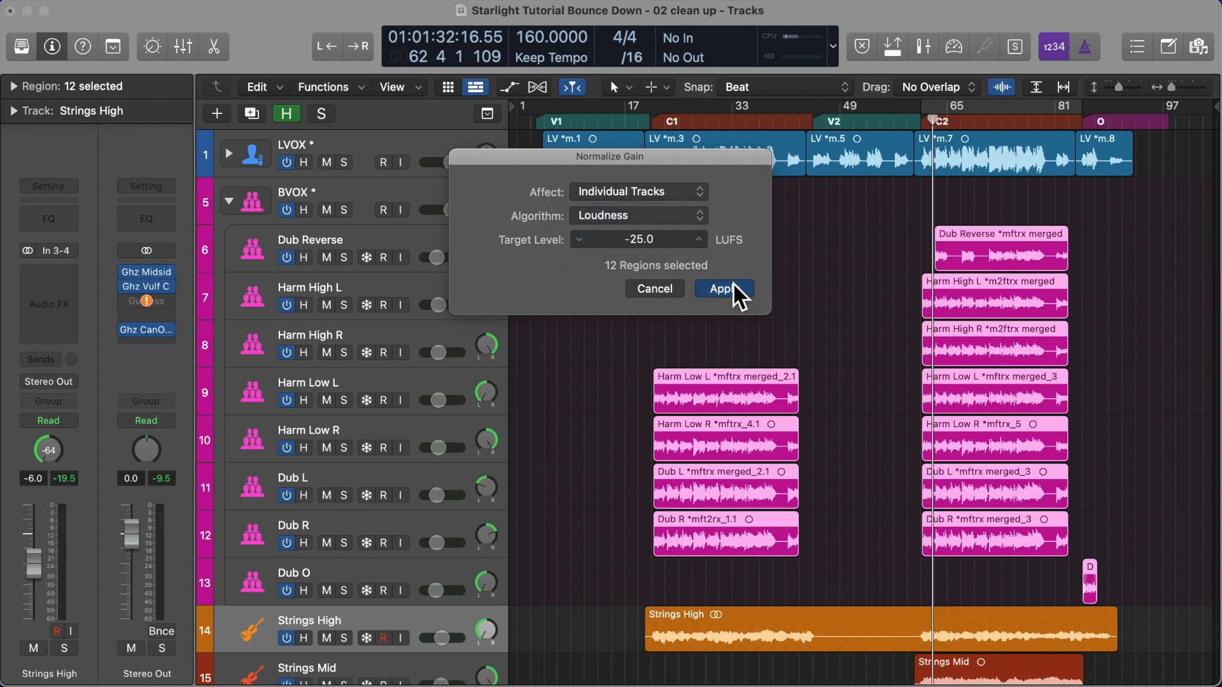
click(732, 286)
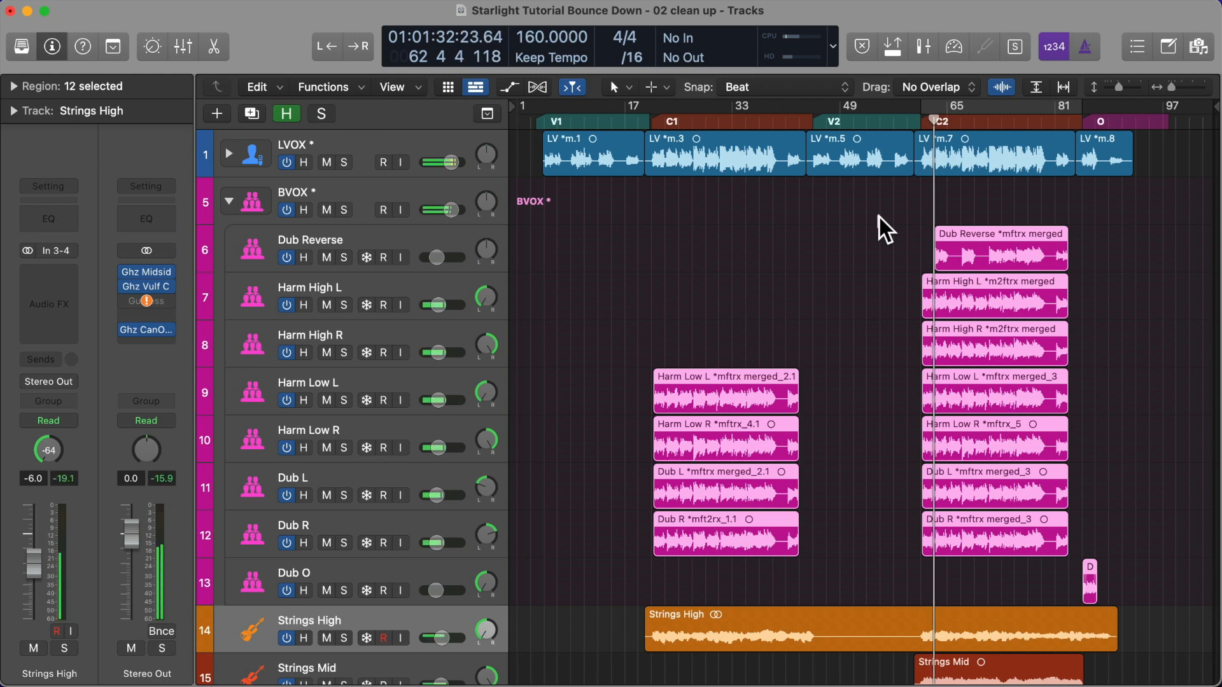
Check the Harm High L track's level and inspect its region's gain
click(261, 306)
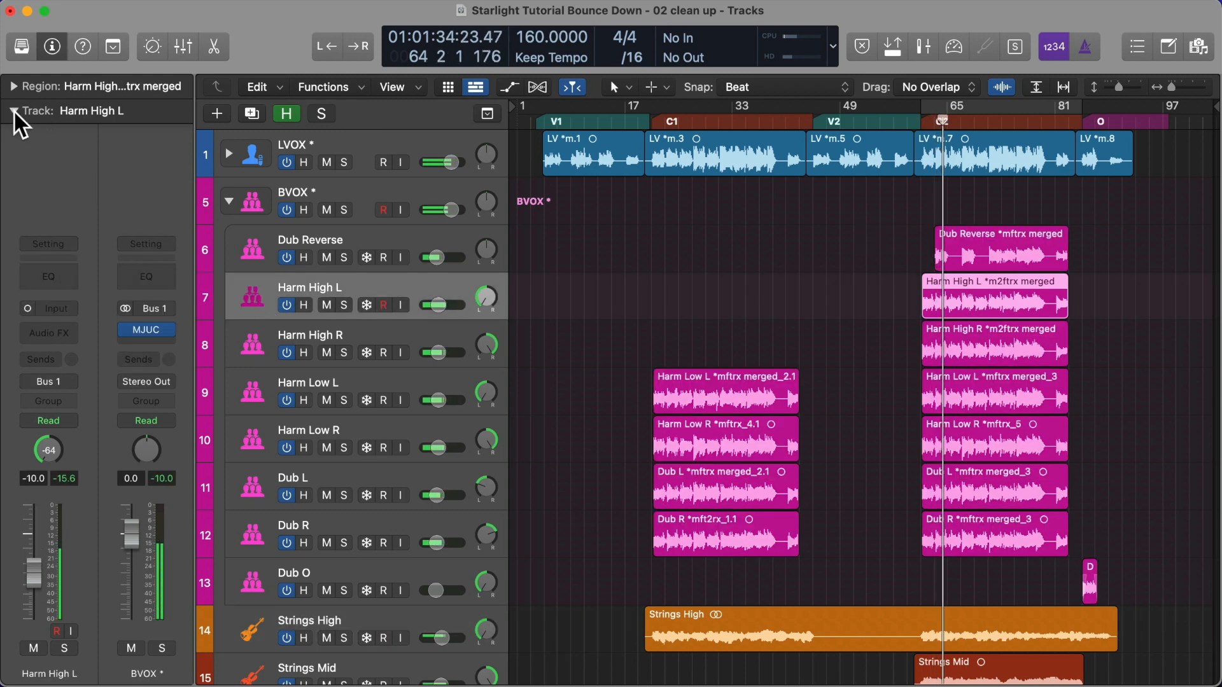
click(12, 111)
click(11, 102)
click(13, 86)
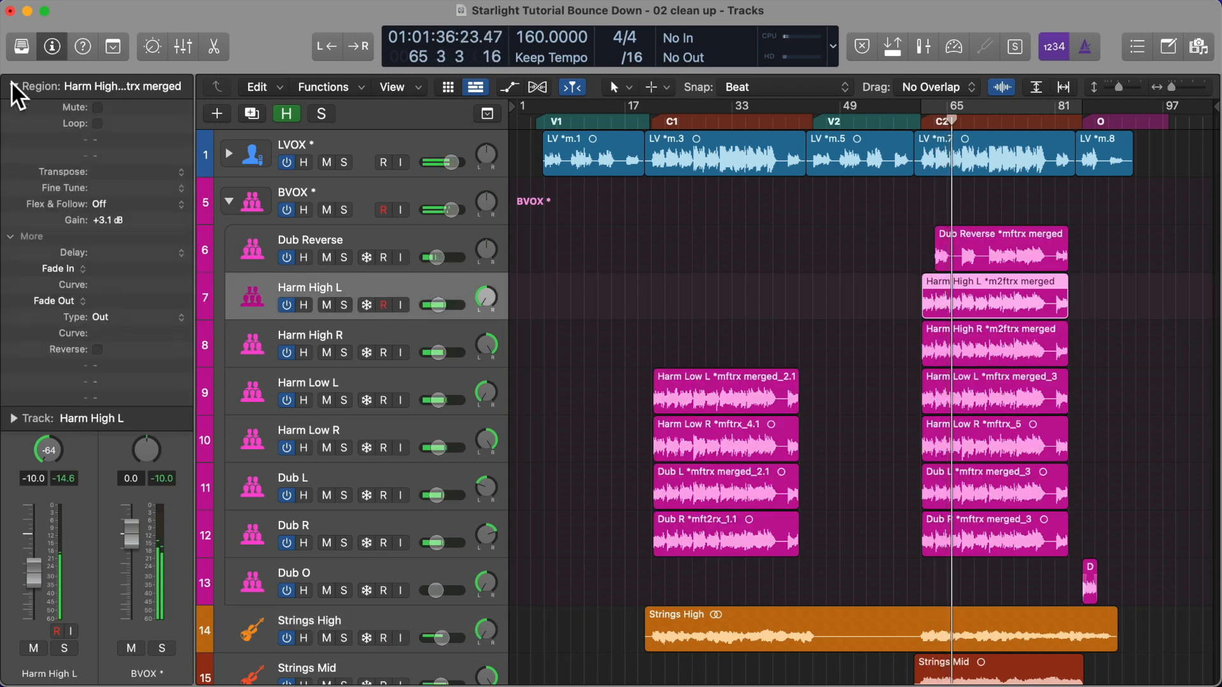
Compare the levels and region gain of the BVOX tracks, from Dub Reverse through Dub R, during playback
click(256, 238)
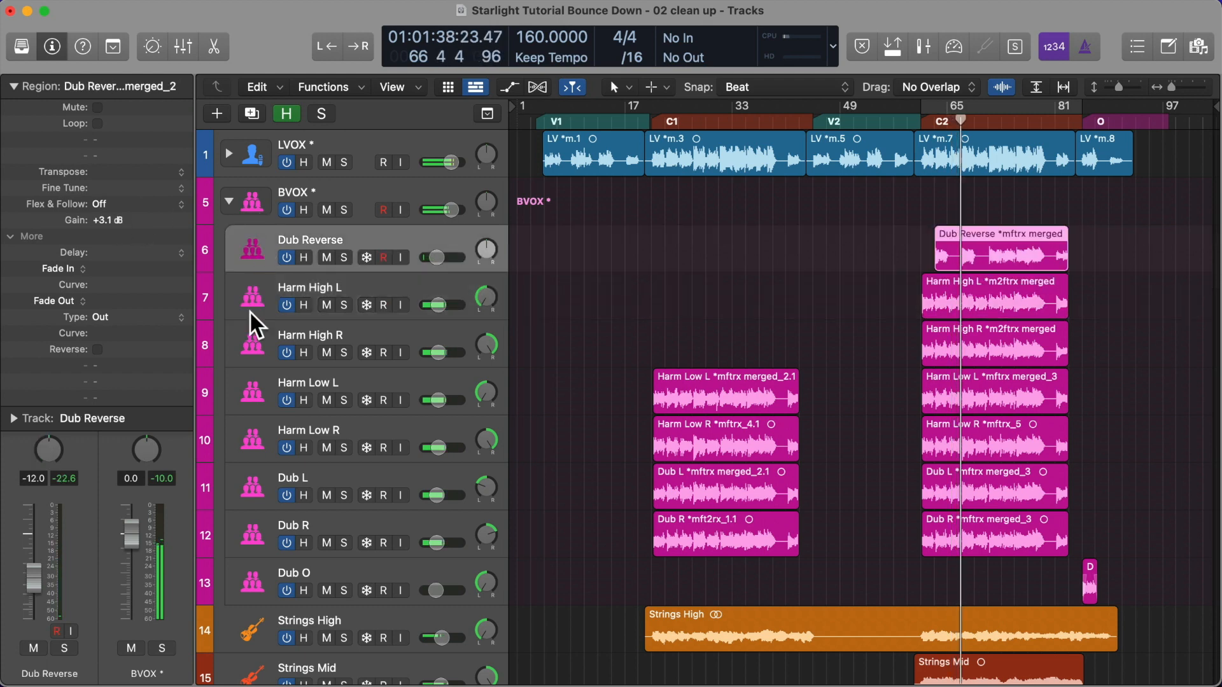
click(249, 346)
click(251, 398)
click(254, 464)
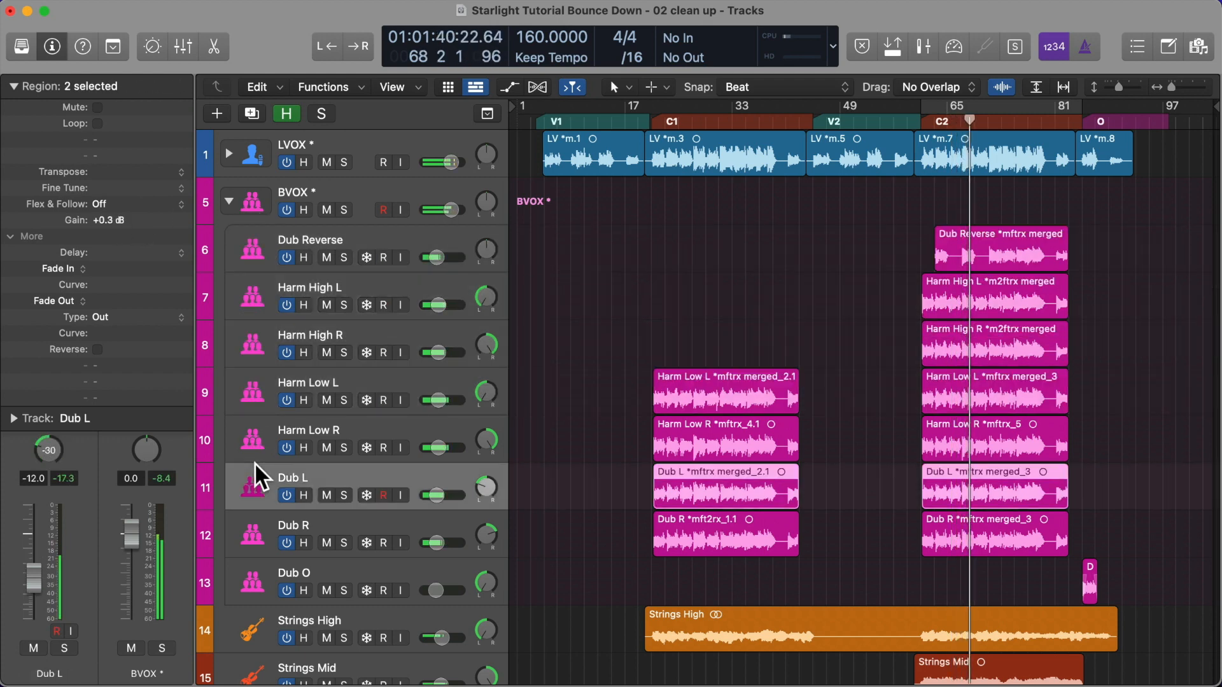
click(254, 445)
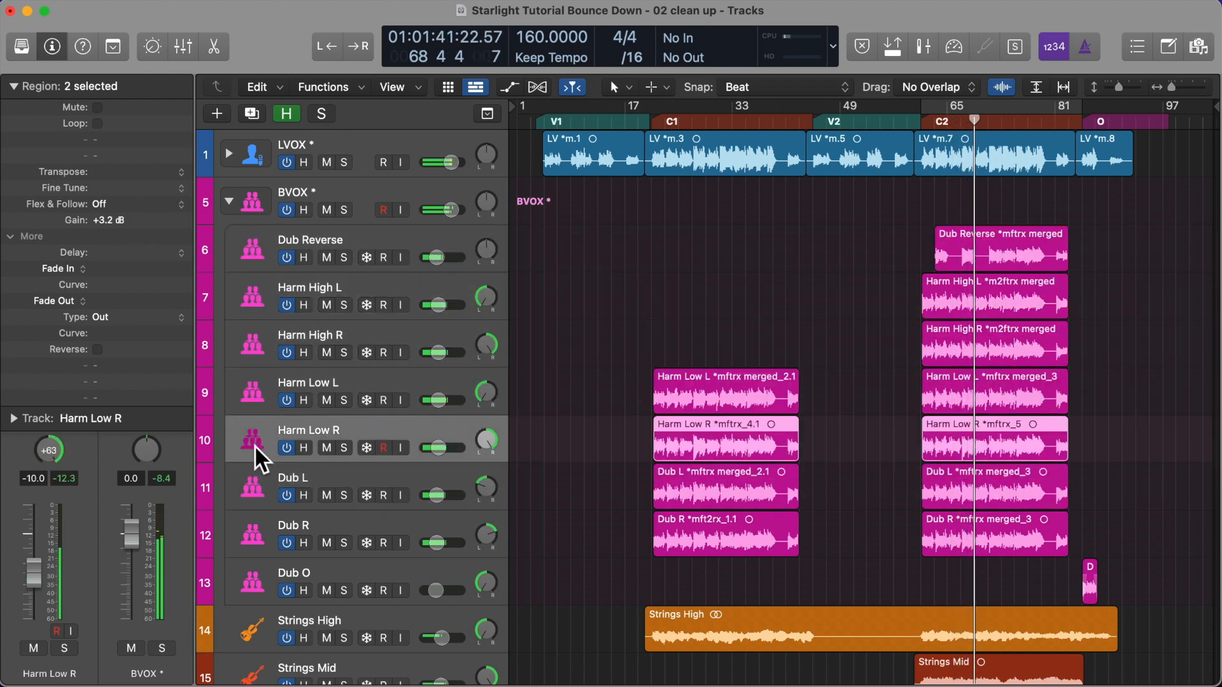
click(254, 495)
click(251, 533)
click(253, 494)
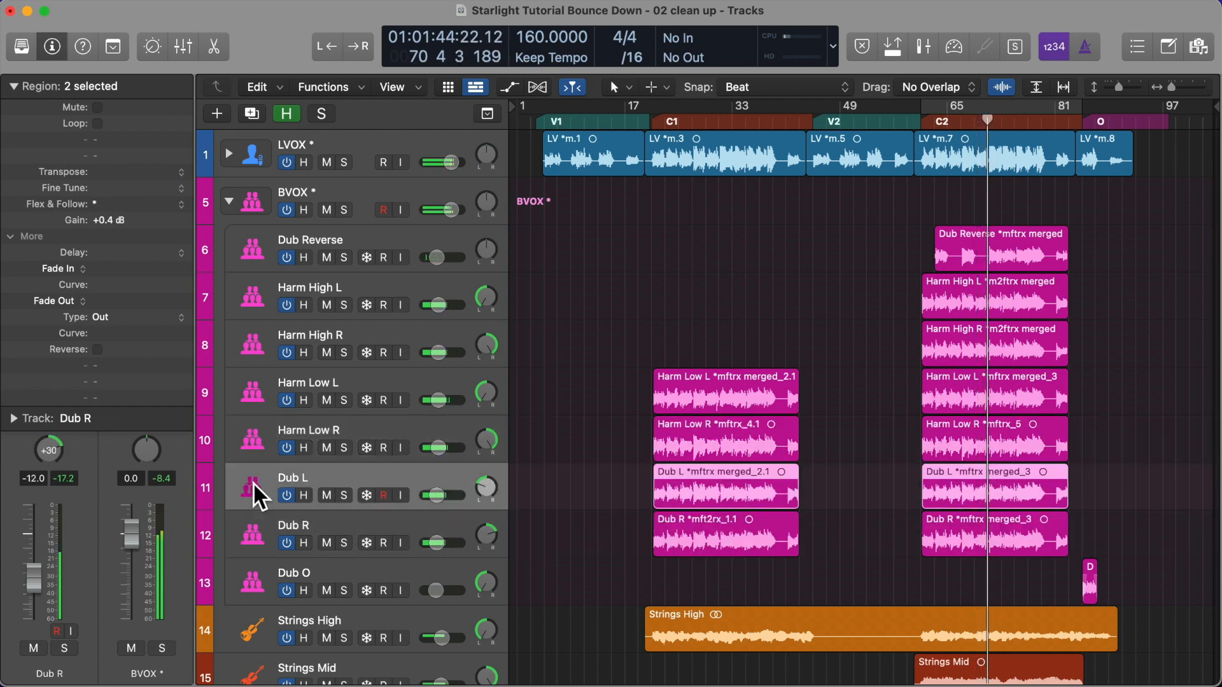
click(253, 522)
Check the Dub O region's gain and set the track's volume to -15 dB
click(254, 579)
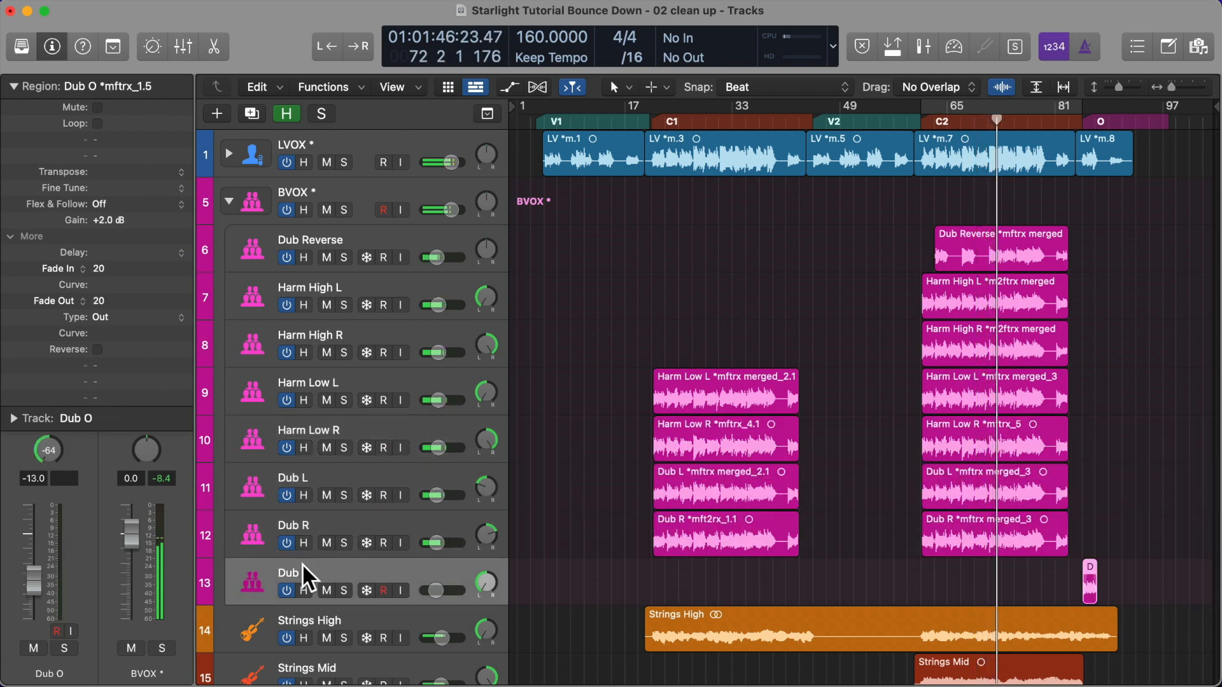
double_click(436, 590)
text(-15)
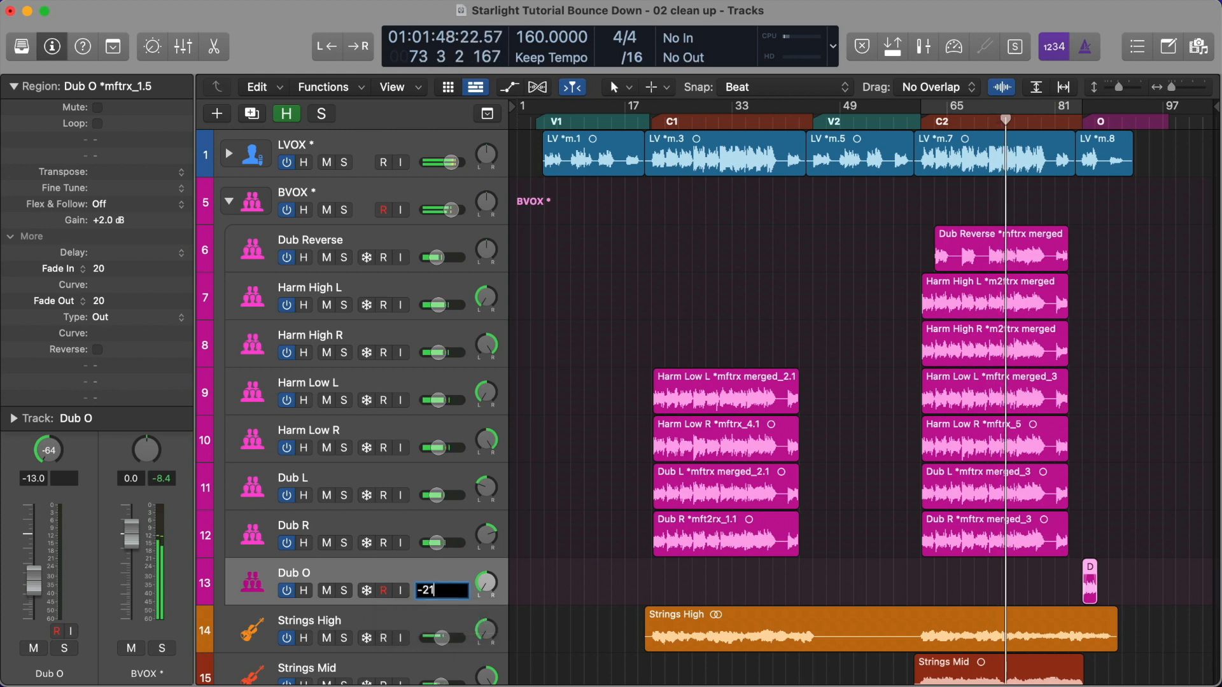
key(Return)
Select the tracks from Dub Reverse through Harm Low R and lower their volumes together by 3 dB, bringing Dub Reverse to -15.0 dB
click(249, 538)
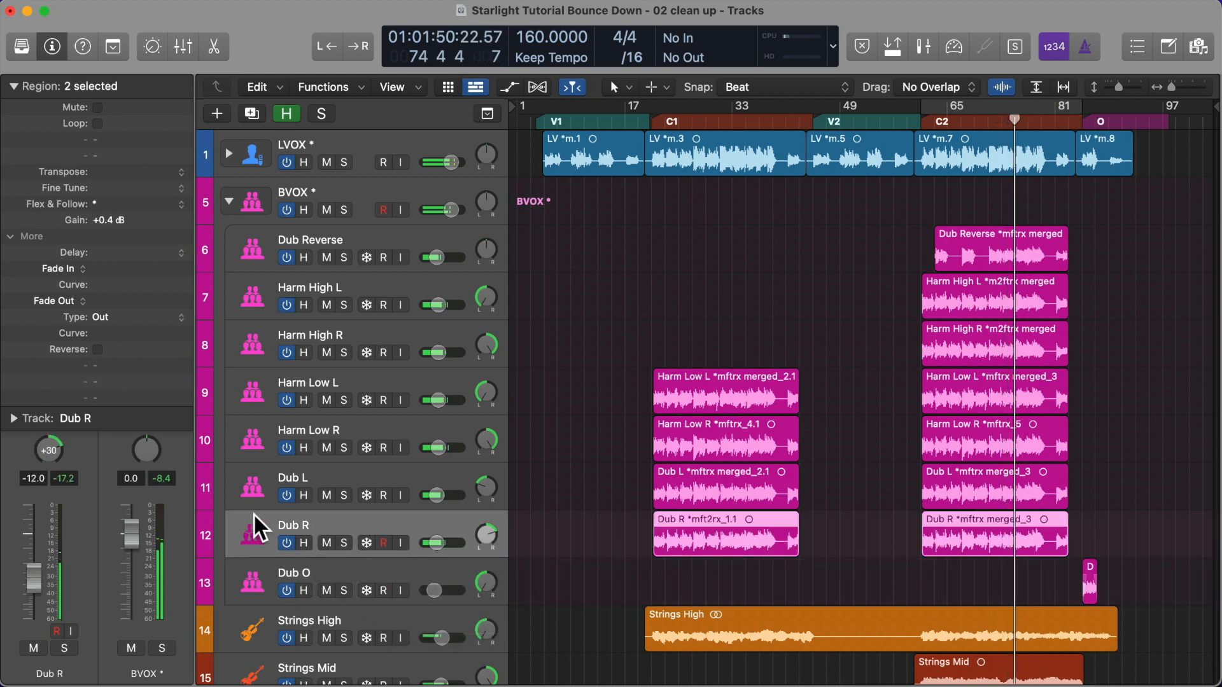
click(257, 480)
click(251, 440)
shift+click(252, 250)
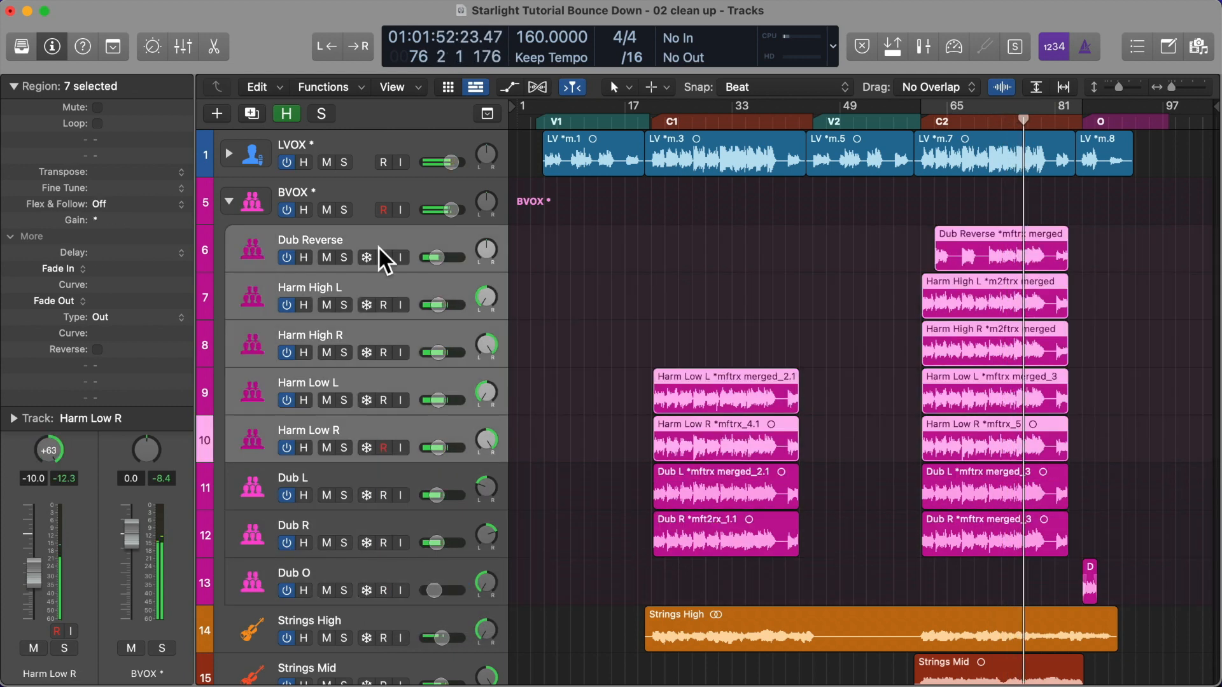
click(244, 251)
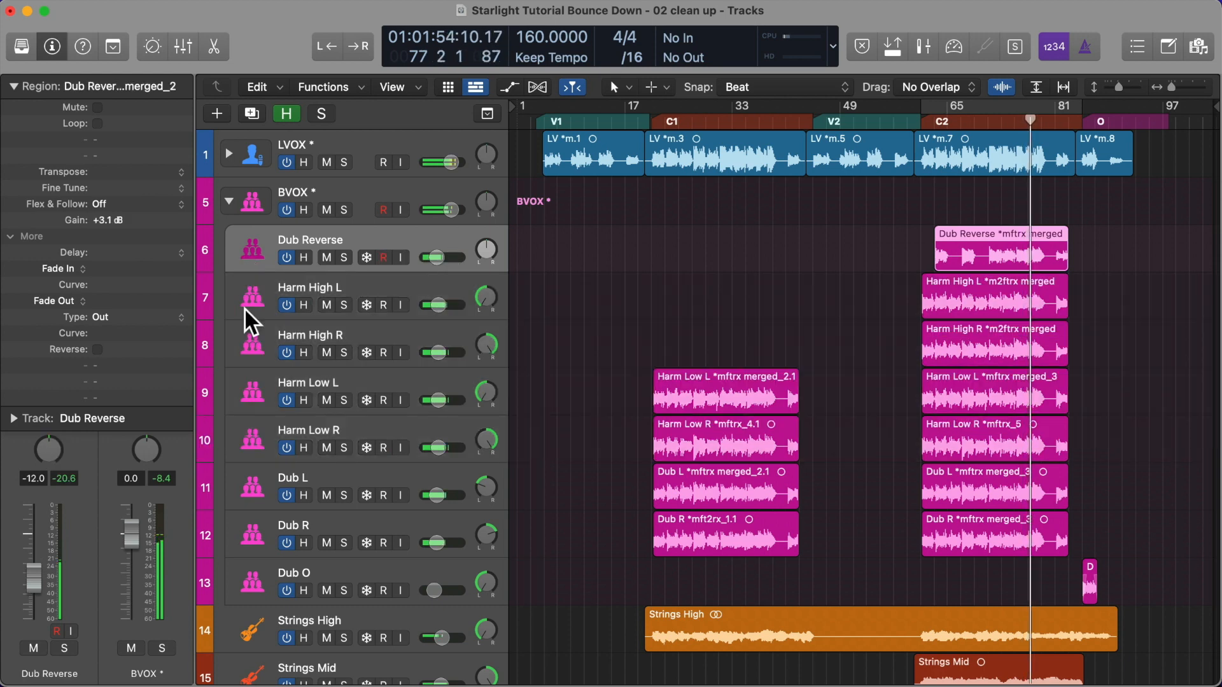
shift+click(247, 453)
drag(437, 445, 434, 445)
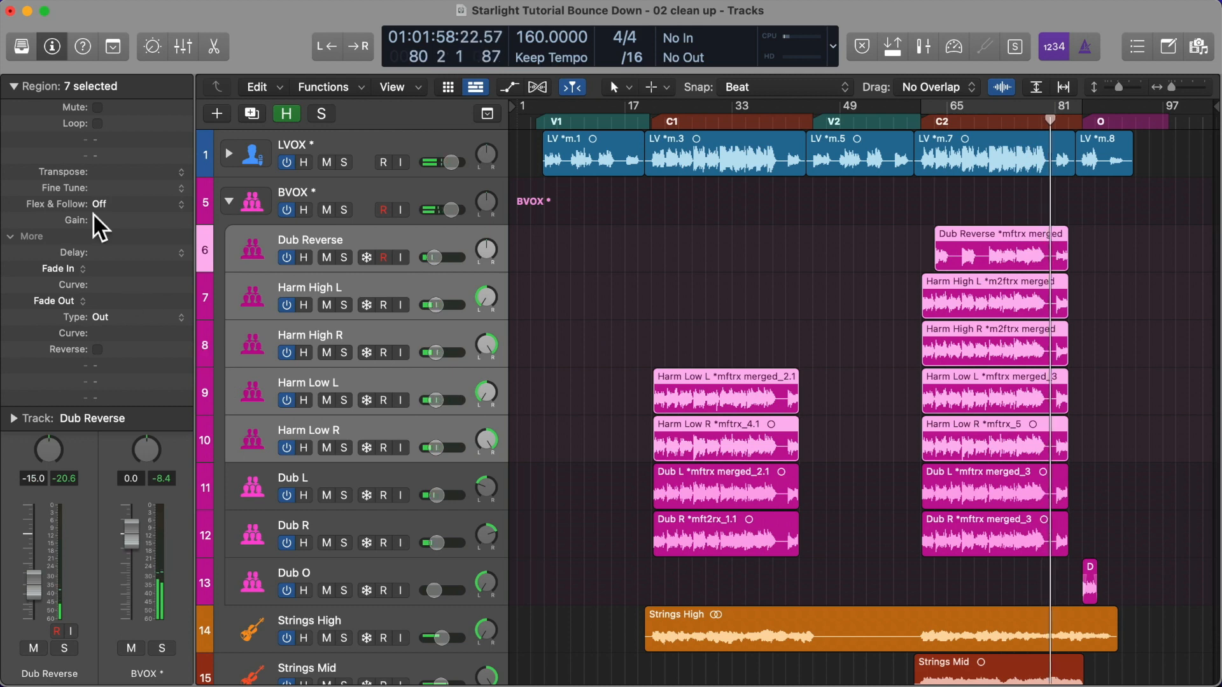
Collapse the region inspector and the BVOX track stack, and reduce the vertical zoom to fit more tracks
click(13, 86)
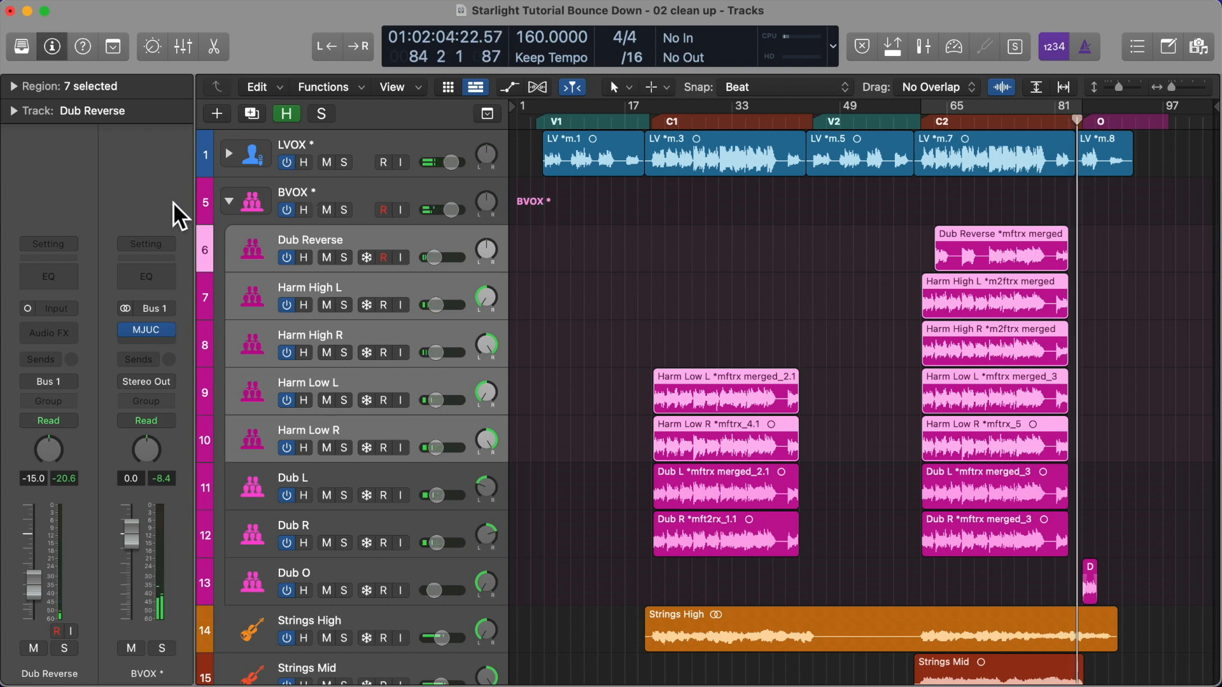
click(228, 201)
key(super+Up)
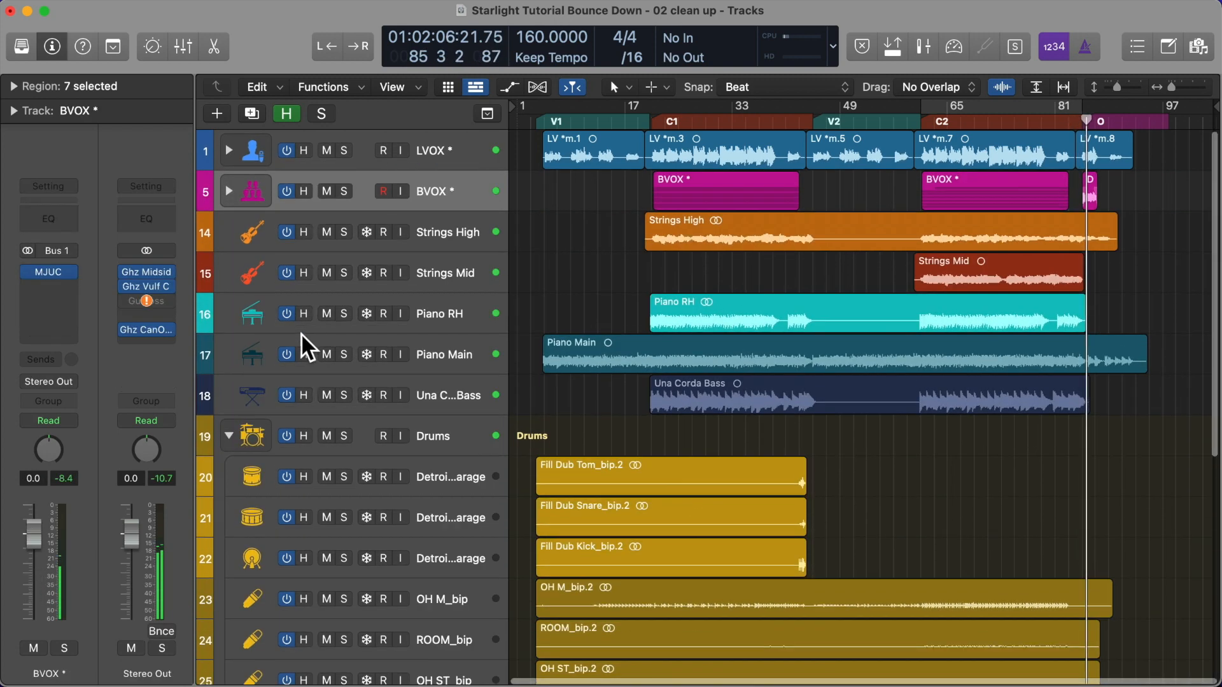
Expand the LVOX stack and normalize the gain of all its regions as individual tracks, using Loudness at -25.0 LUFS
click(229, 152)
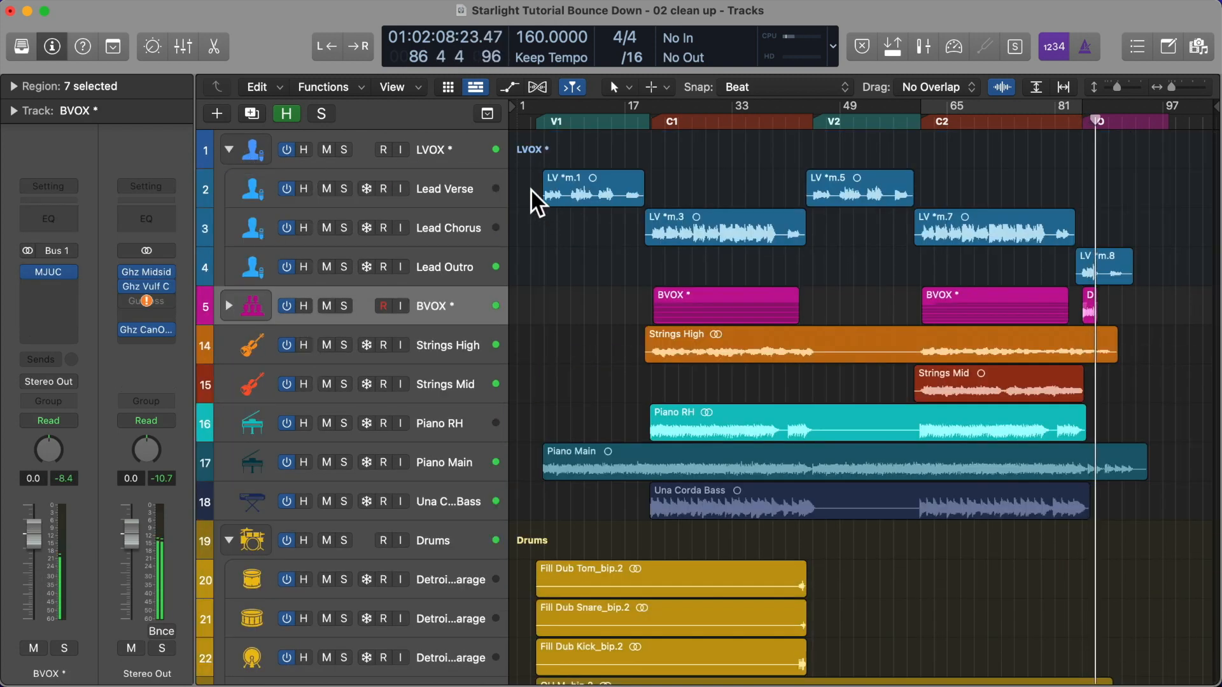
drag(533, 188, 1099, 262)
key(ctrl+n)
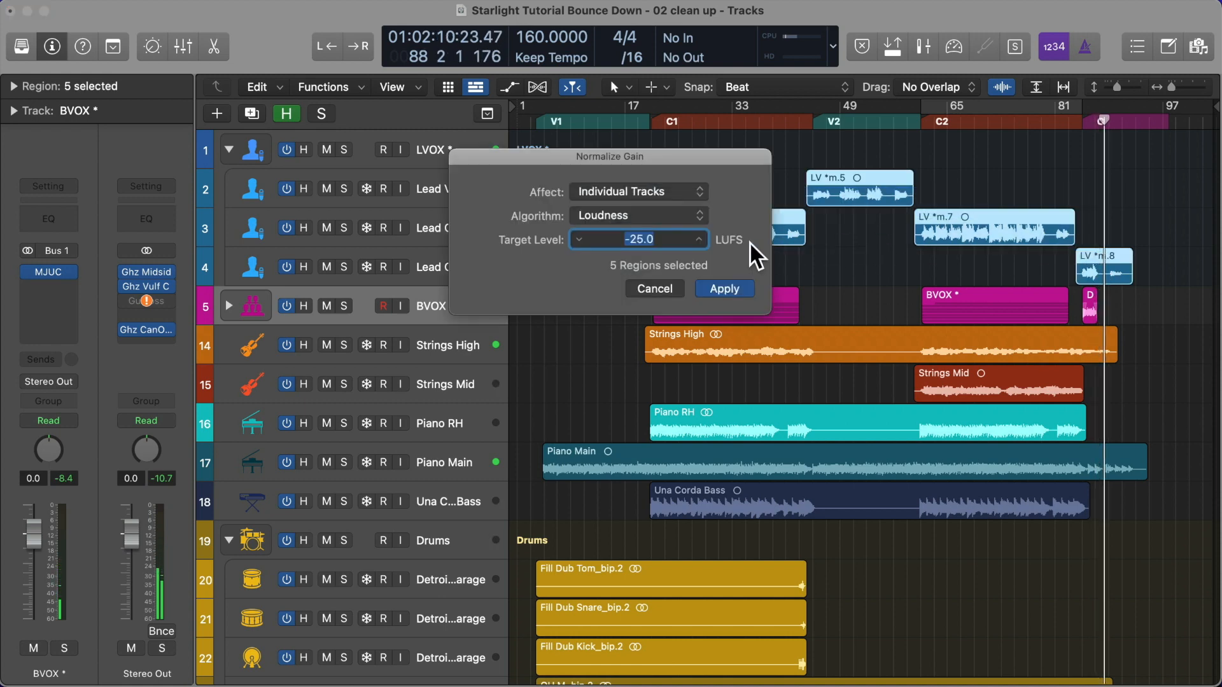
click(734, 288)
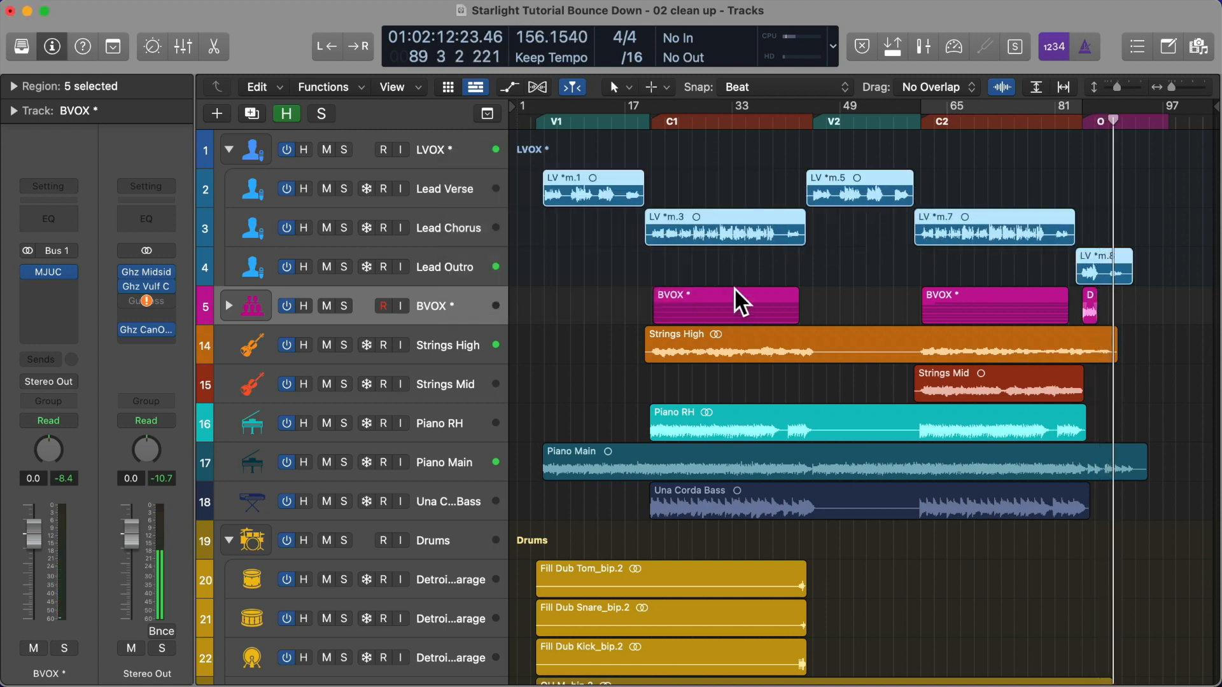
Check the region gain of the Lead Verse track and set the track's volume to -2.0 dB
click(458, 189)
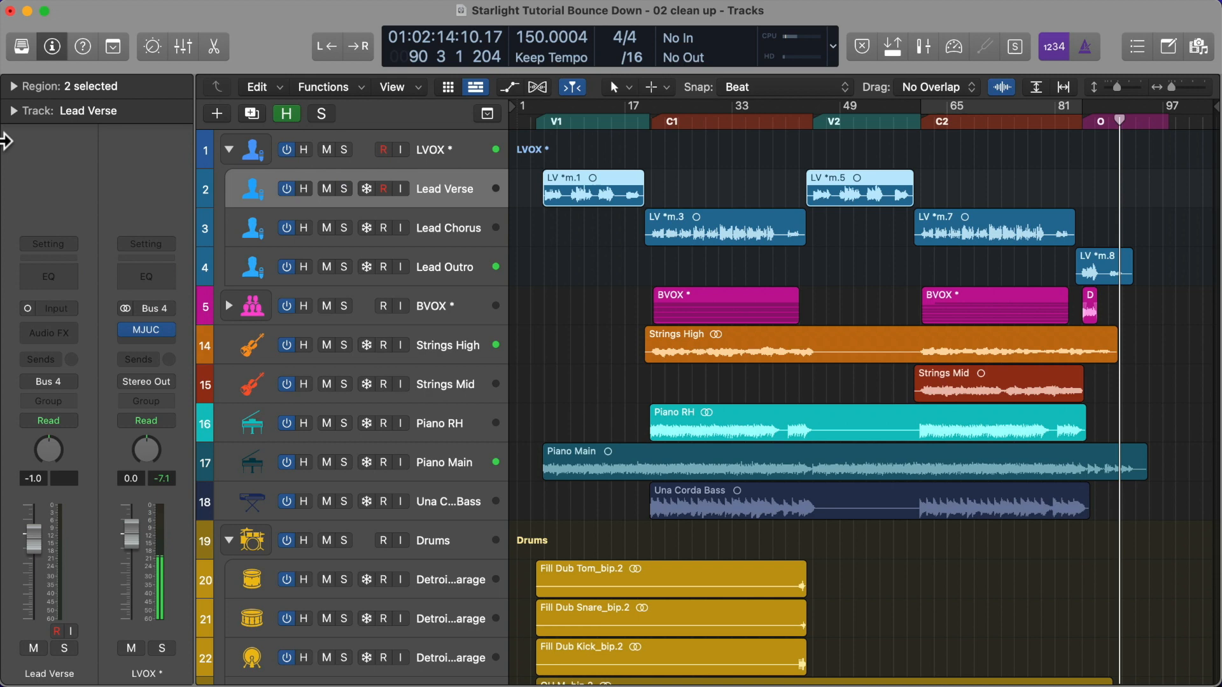
click(15, 86)
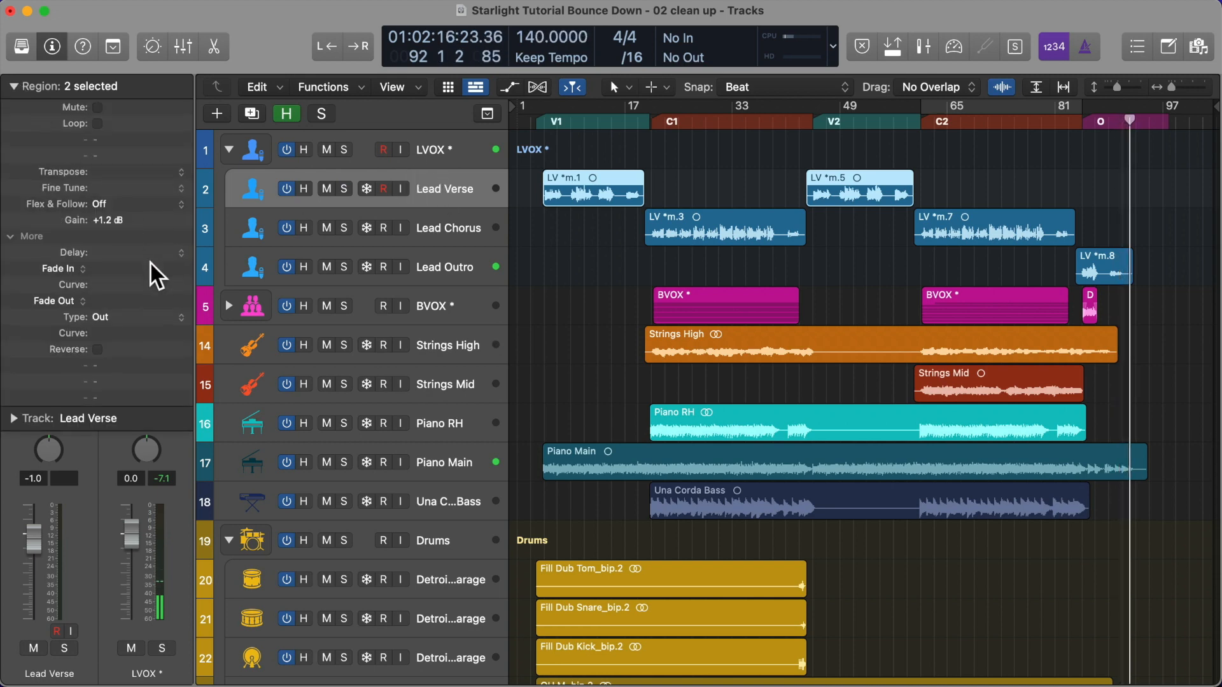
double_click(33, 478)
key(Escape)
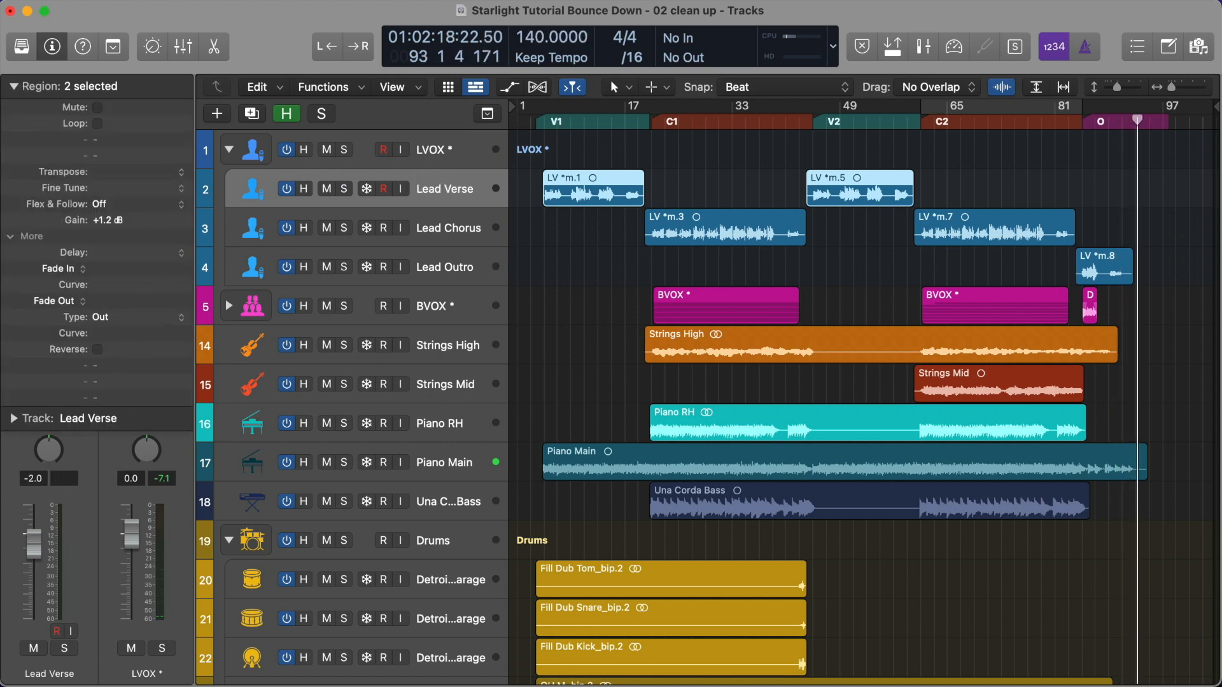
Check the Lead Chorus track's region gain and set the track's volume to +2 dB
click(250, 232)
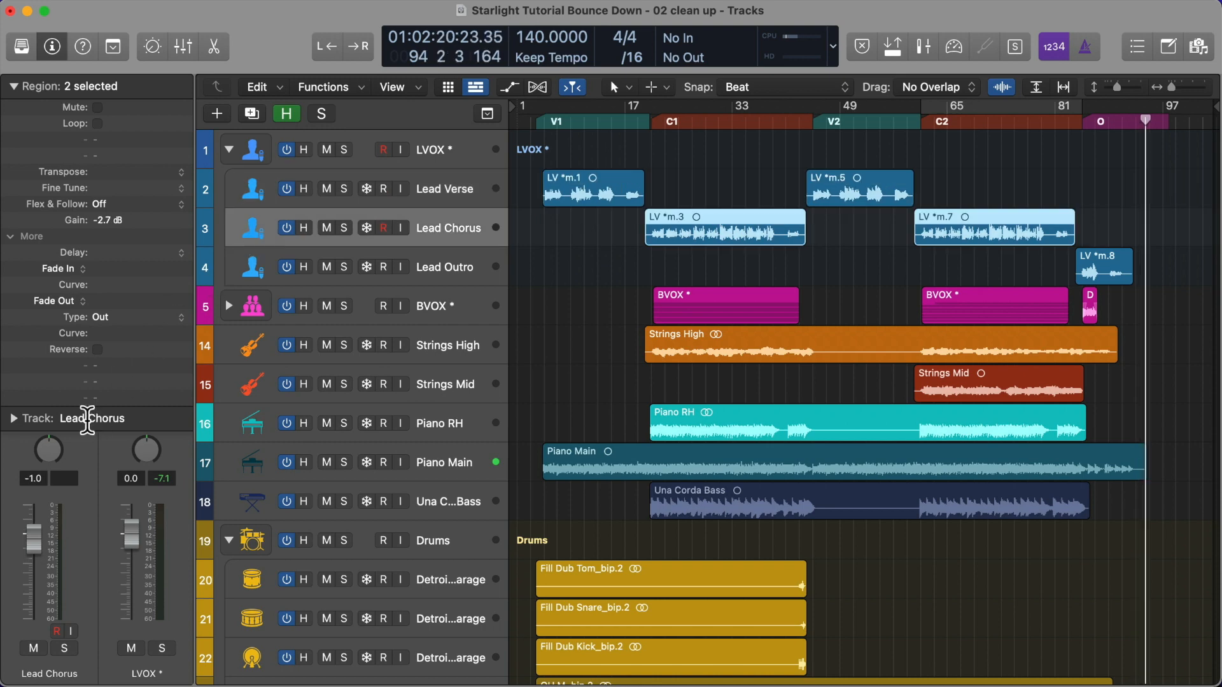
double_click(33, 478)
text(-)
key(BackSpace)
text(+2)
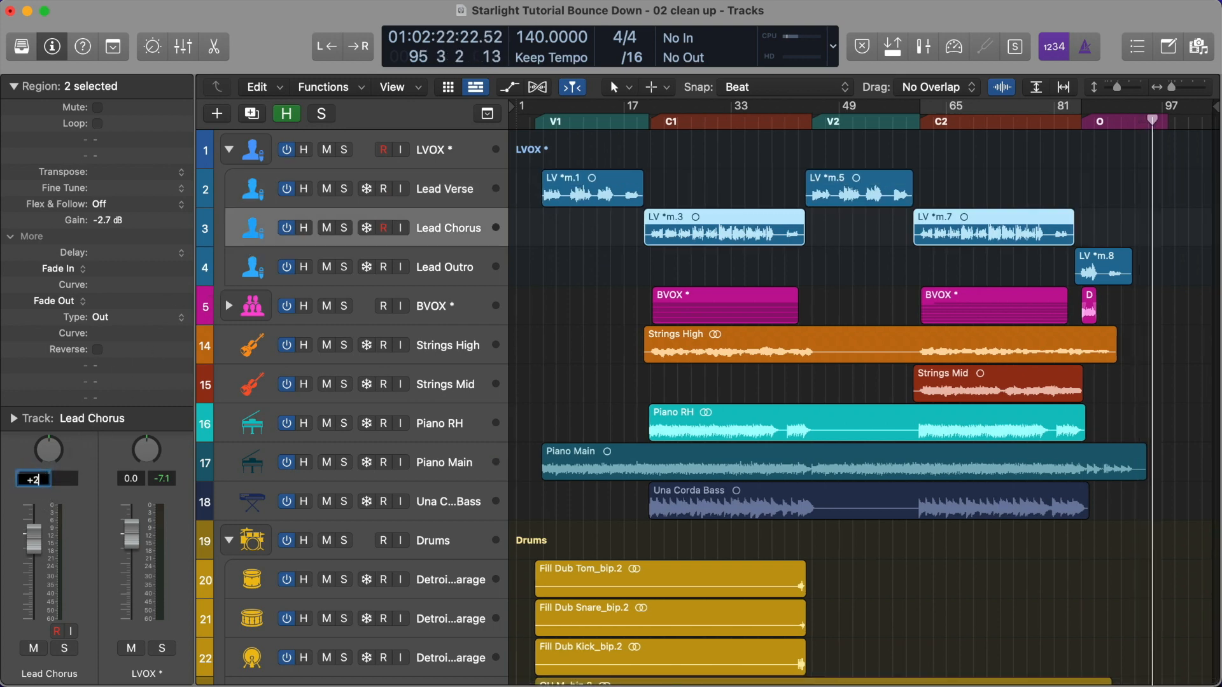
key(Return)
Check the Lead Outro track's region gain and set the track's volume to -1.5 dB
click(252, 266)
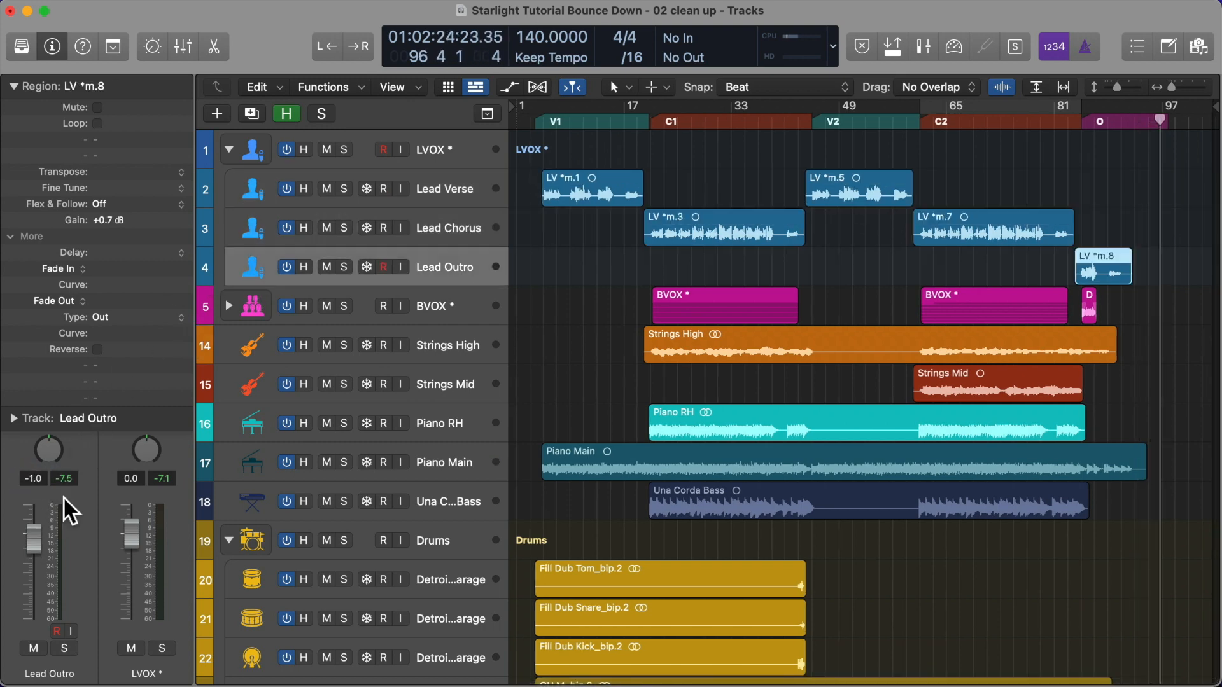
double_click(33, 478)
text(-1.5)
key(Return)
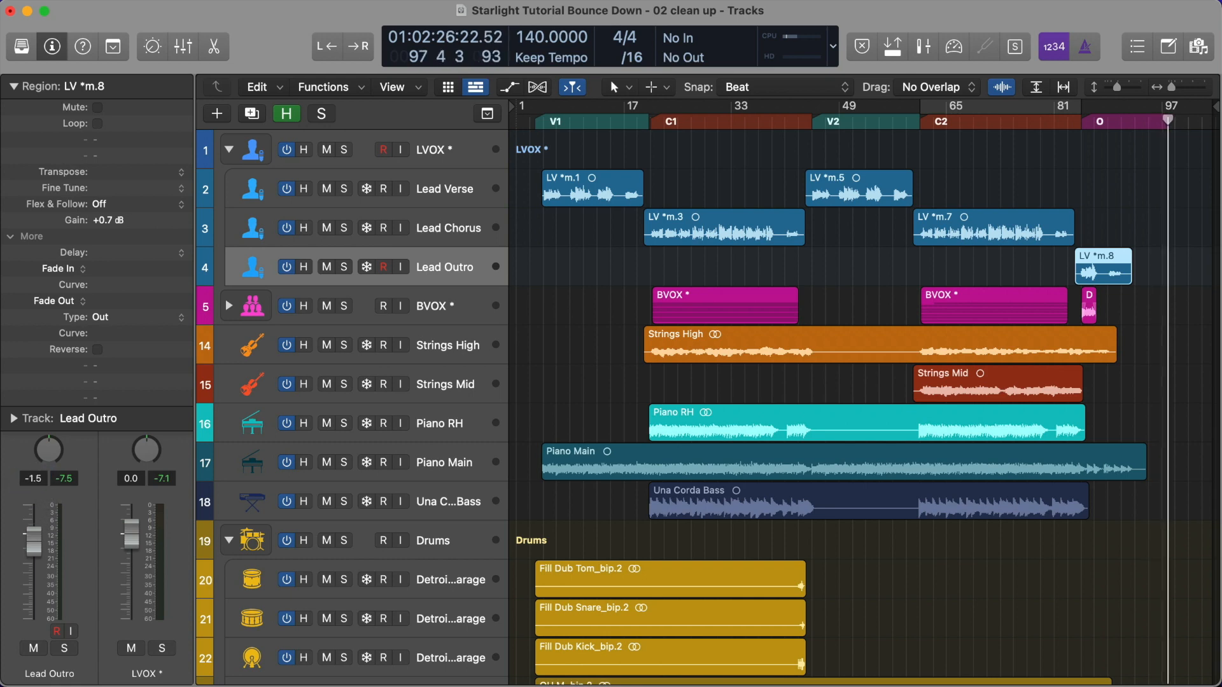
Collapse the region inspector, play the song from the C2 marker and collapse the LVOX stack
click(15, 89)
key(alt+comma)
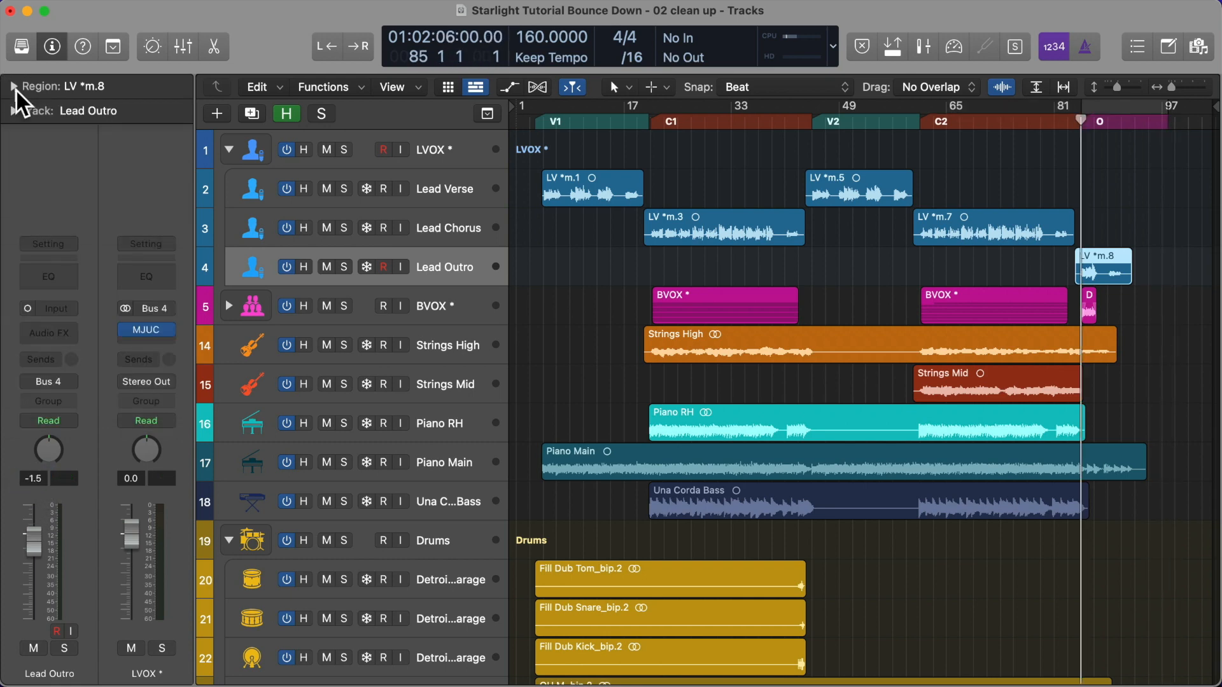
key(alt+comma)
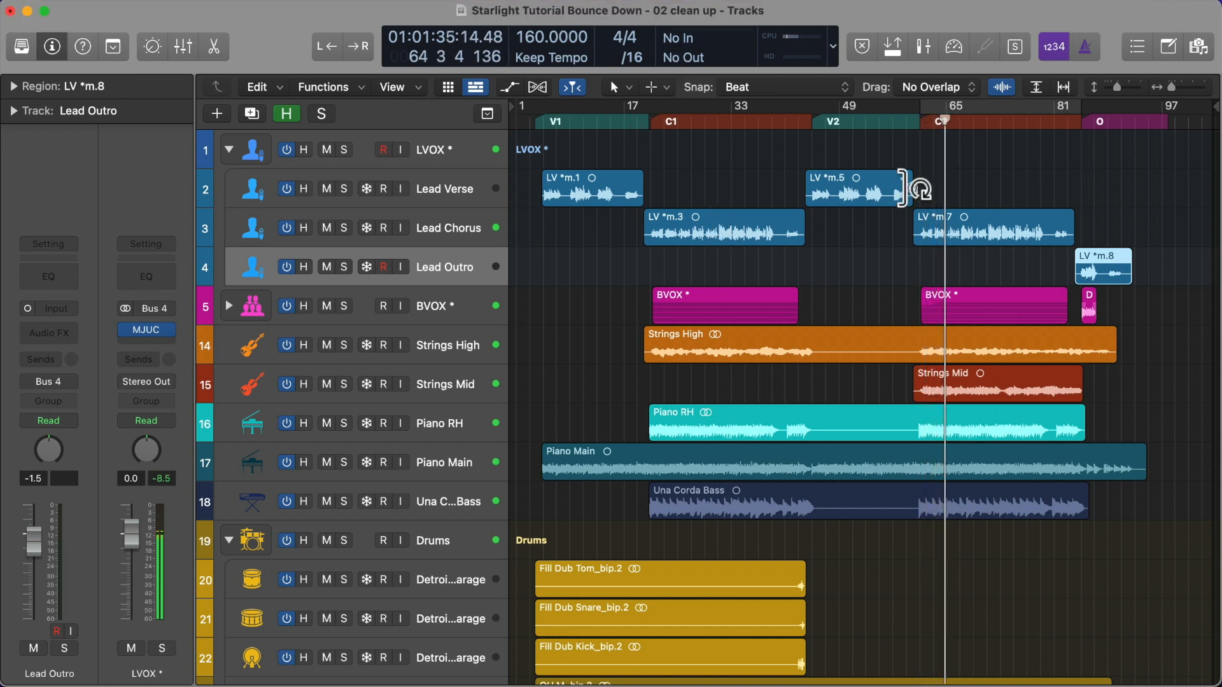
click(228, 149)
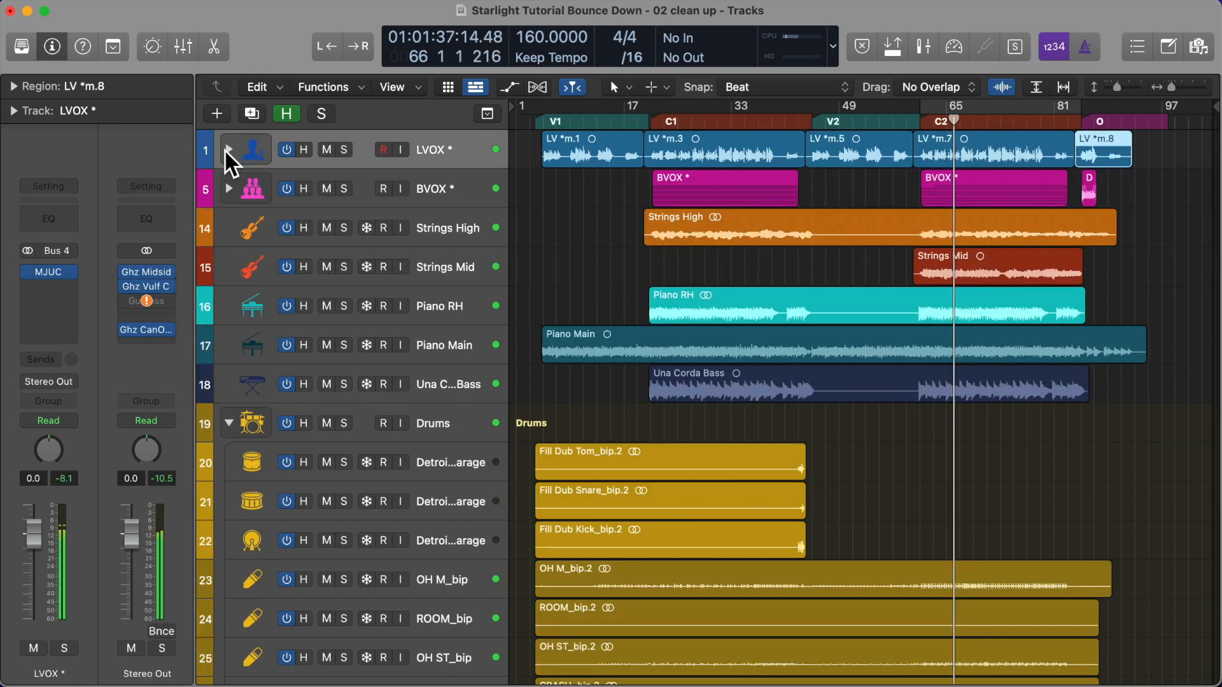
Normalize the gain of all regions in the Drums stack as individual tracks, using the Peak algorithm at -10.0 dB
scroll(276, 468, down, 4)
scroll(277, 467, down, 1)
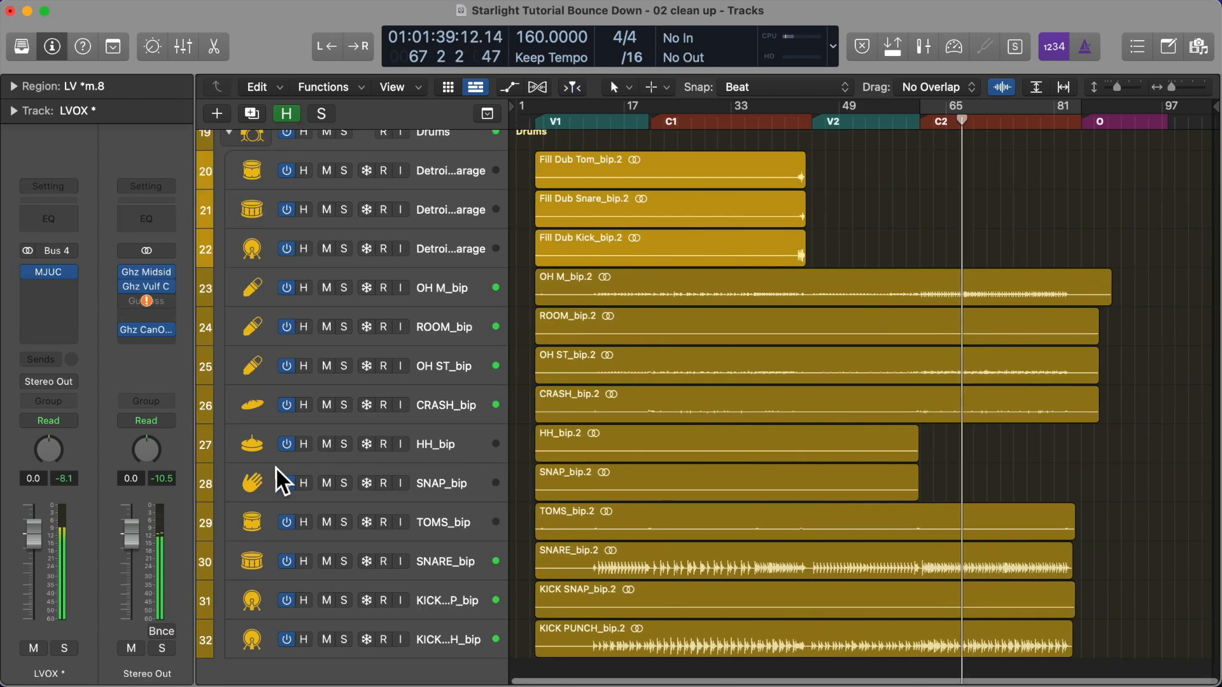
drag(532, 176, 827, 640)
key(ctrl+g)
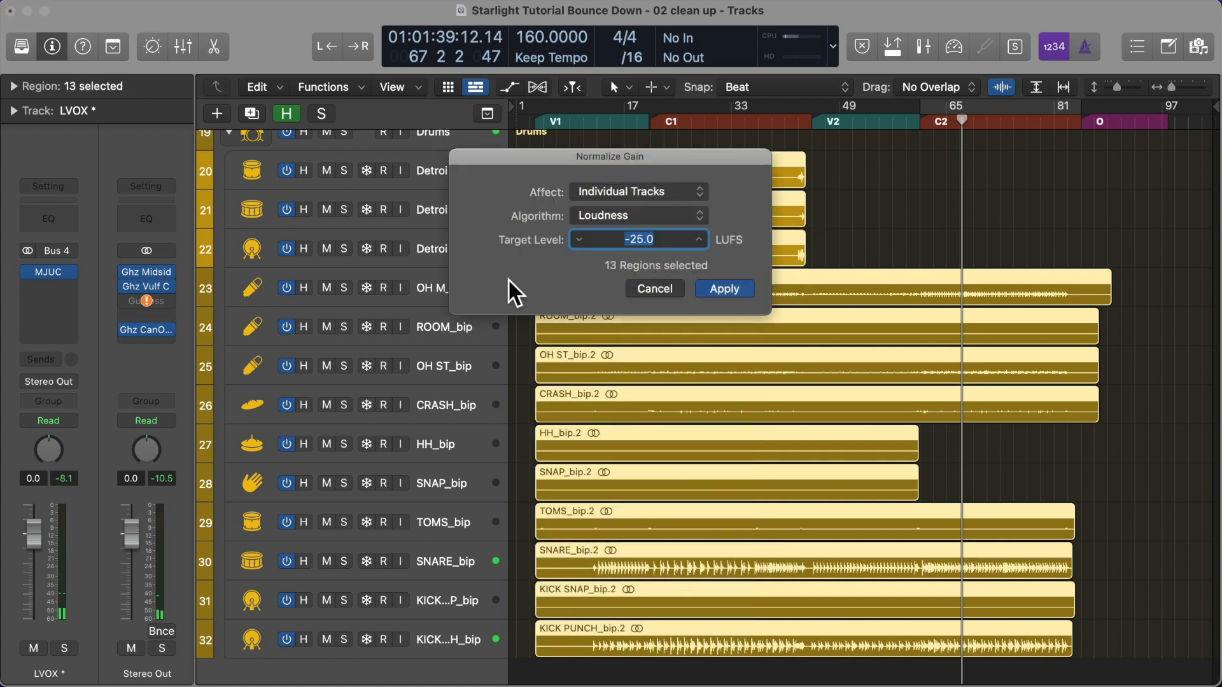
click(643, 210)
click(647, 197)
text(-10)
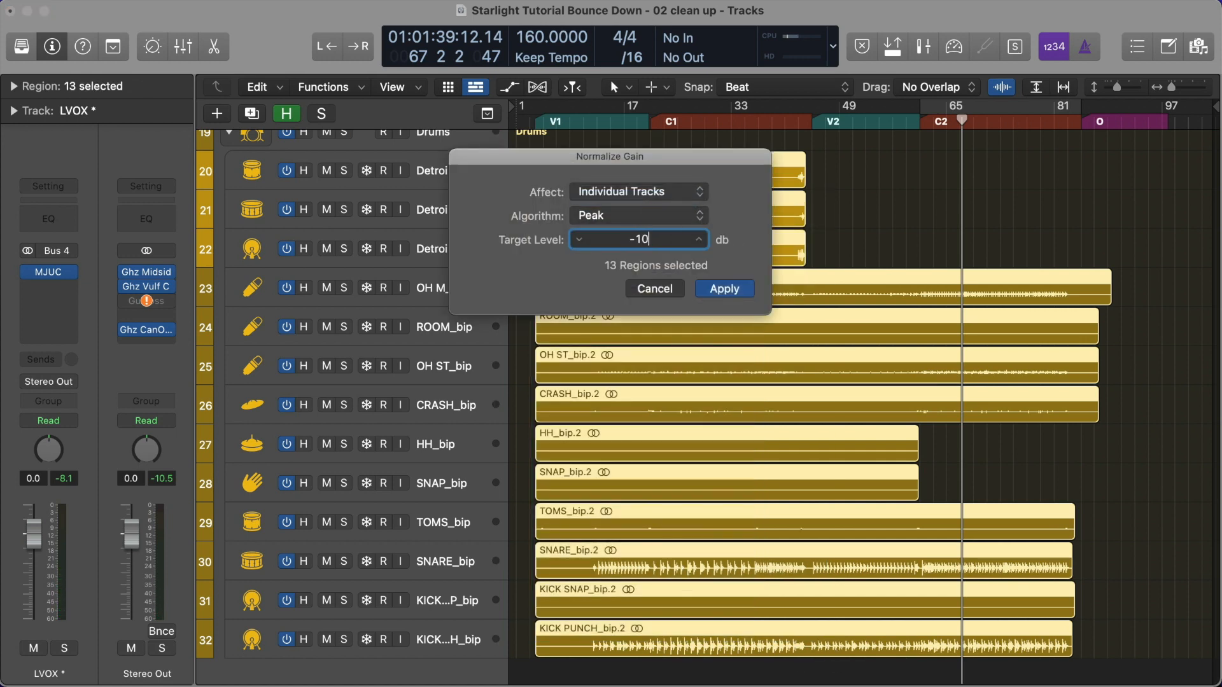
key(Tab)
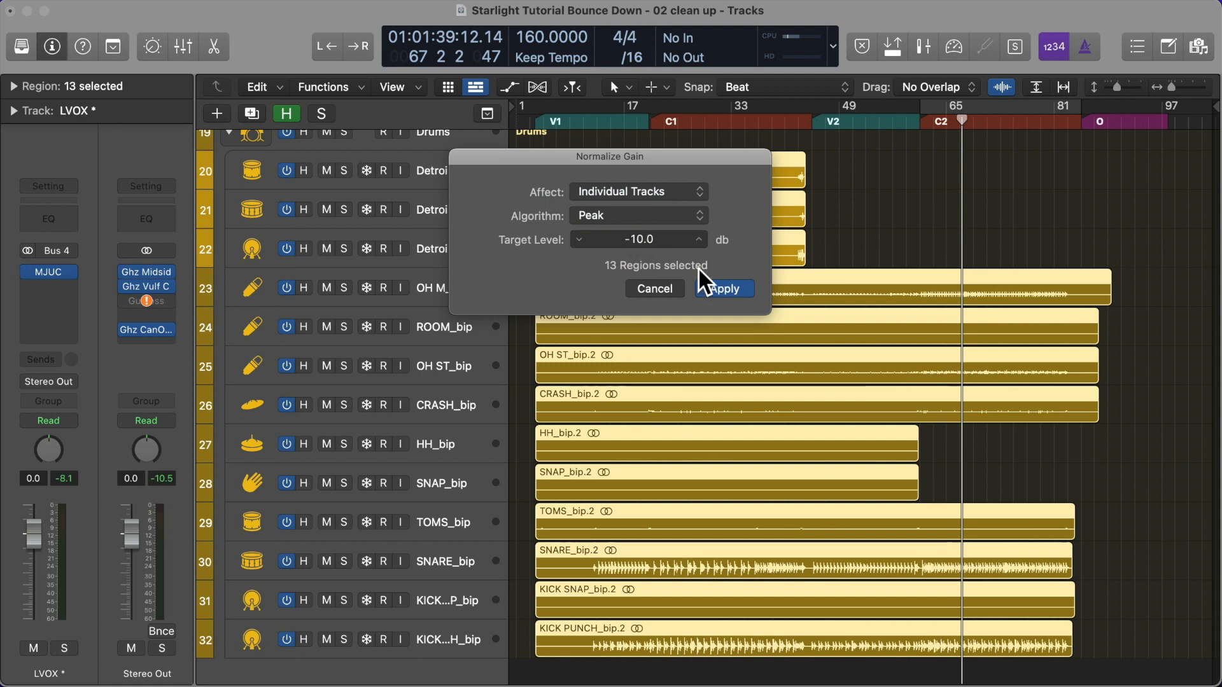
click(726, 288)
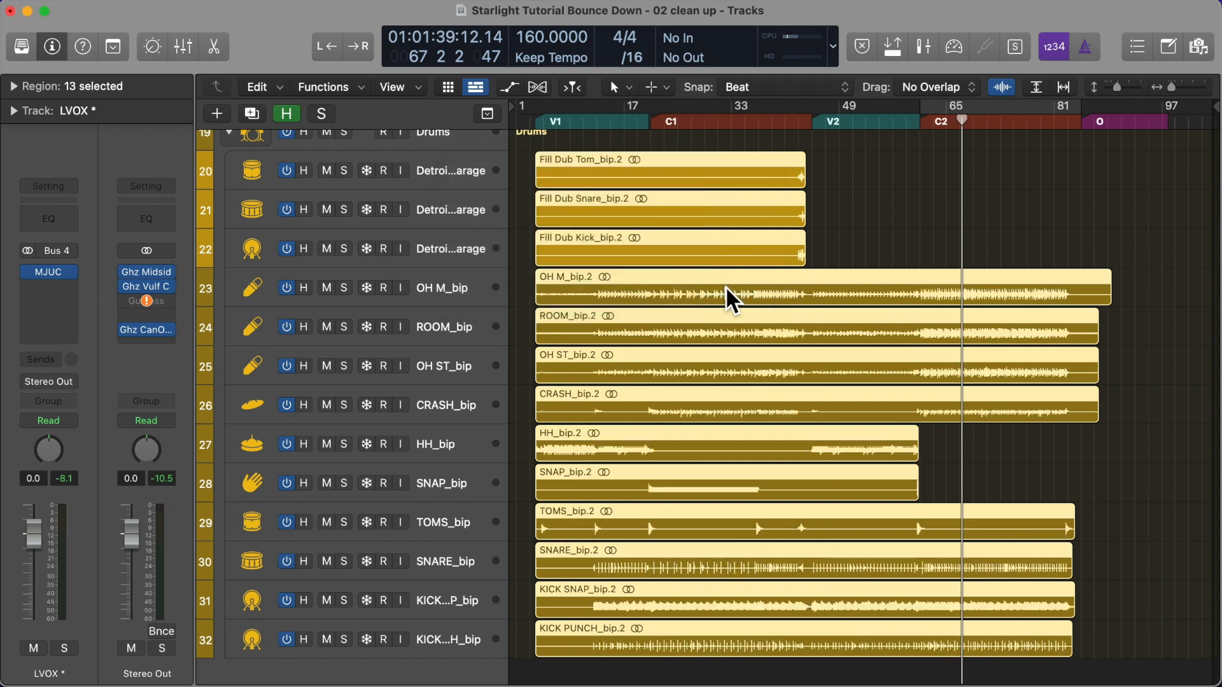
Play the song from the C2 marker and open the mixer to check the drum channels' levels
key(alt+comma)
key(space)
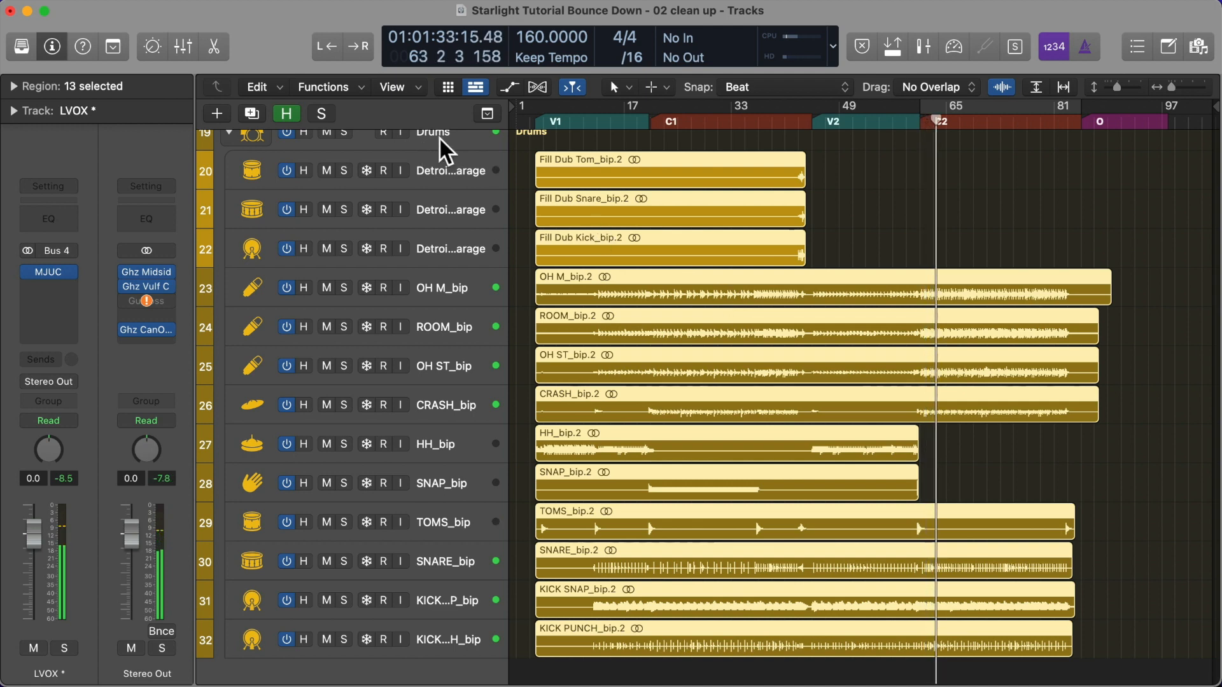
click(461, 155)
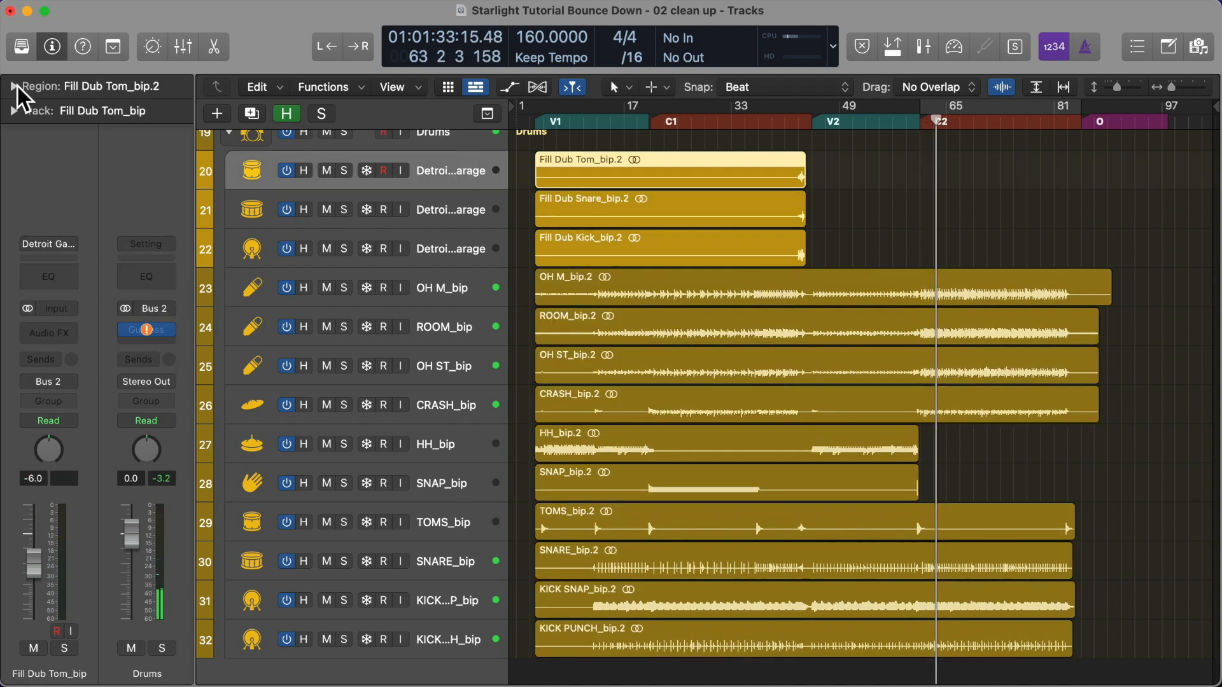
key(x)
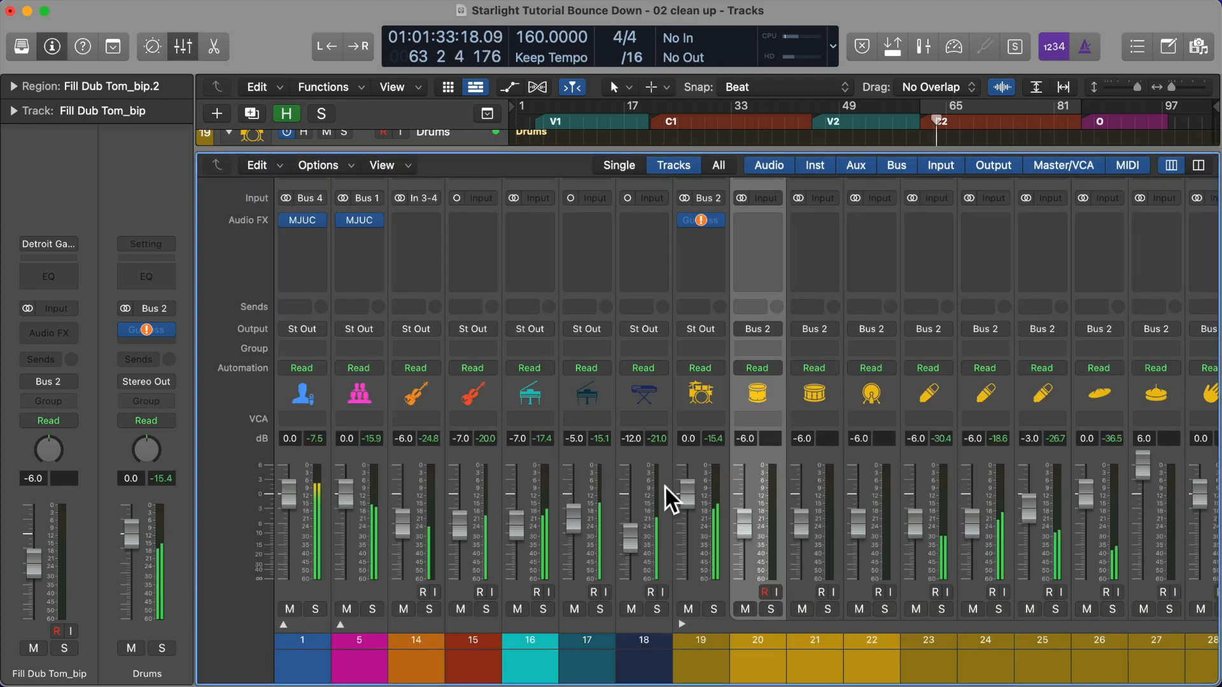
scroll(665, 486, right, 10)
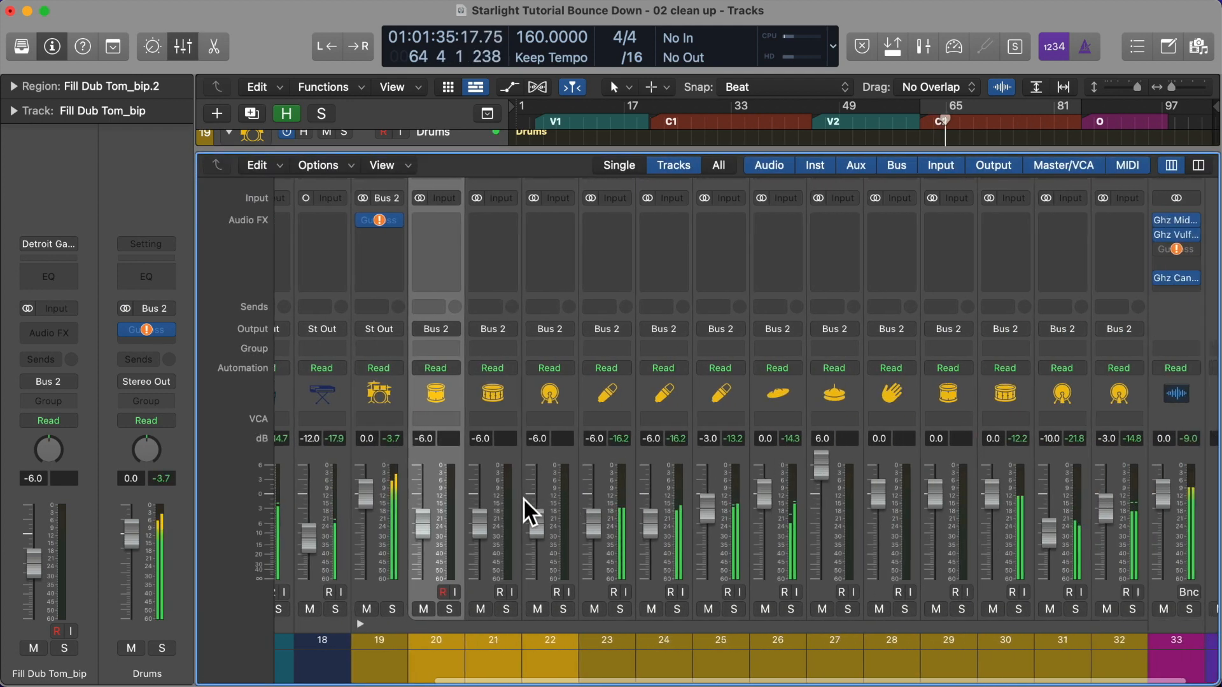
scroll(644, 505, right, 2)
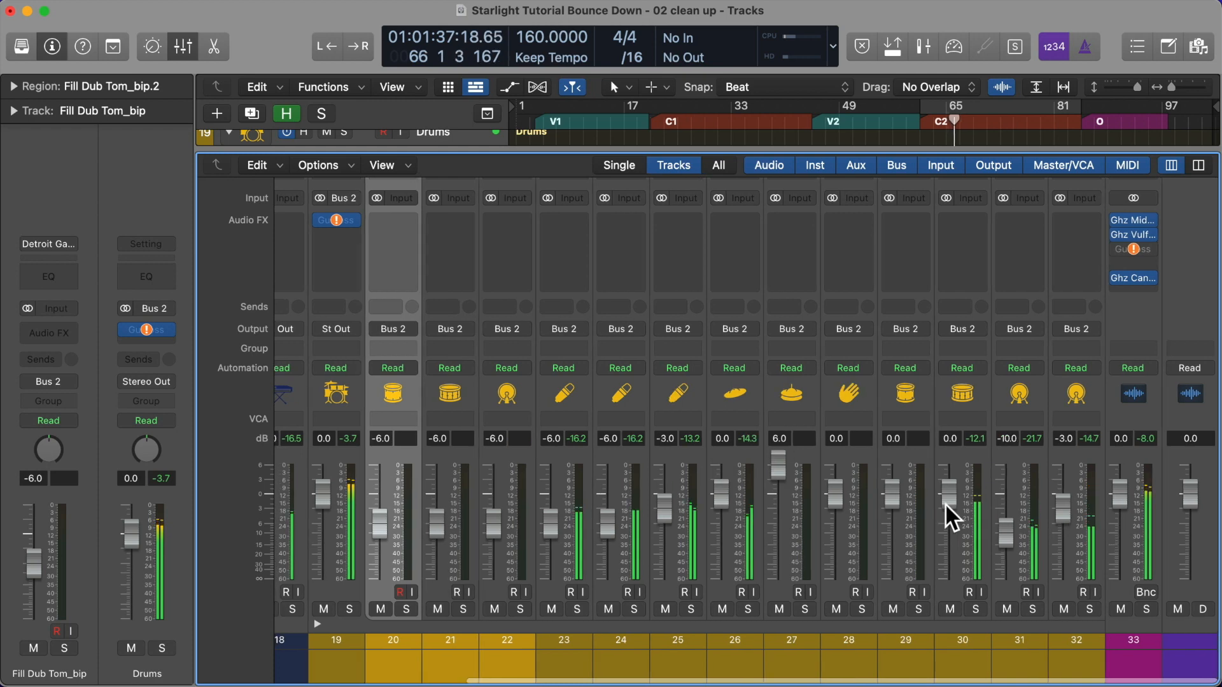
Normalize the KICK SNAP region's gain to a -6.0 dB peak and check its channel level in the mixer
click(1022, 392)
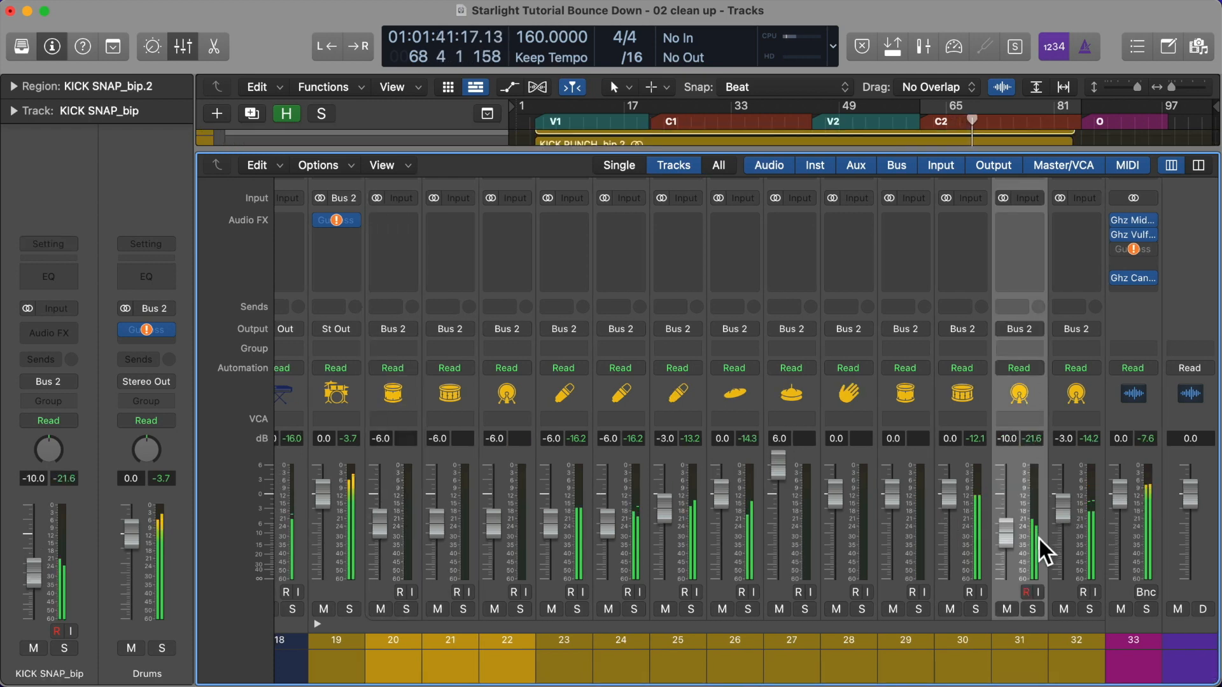
key(x)
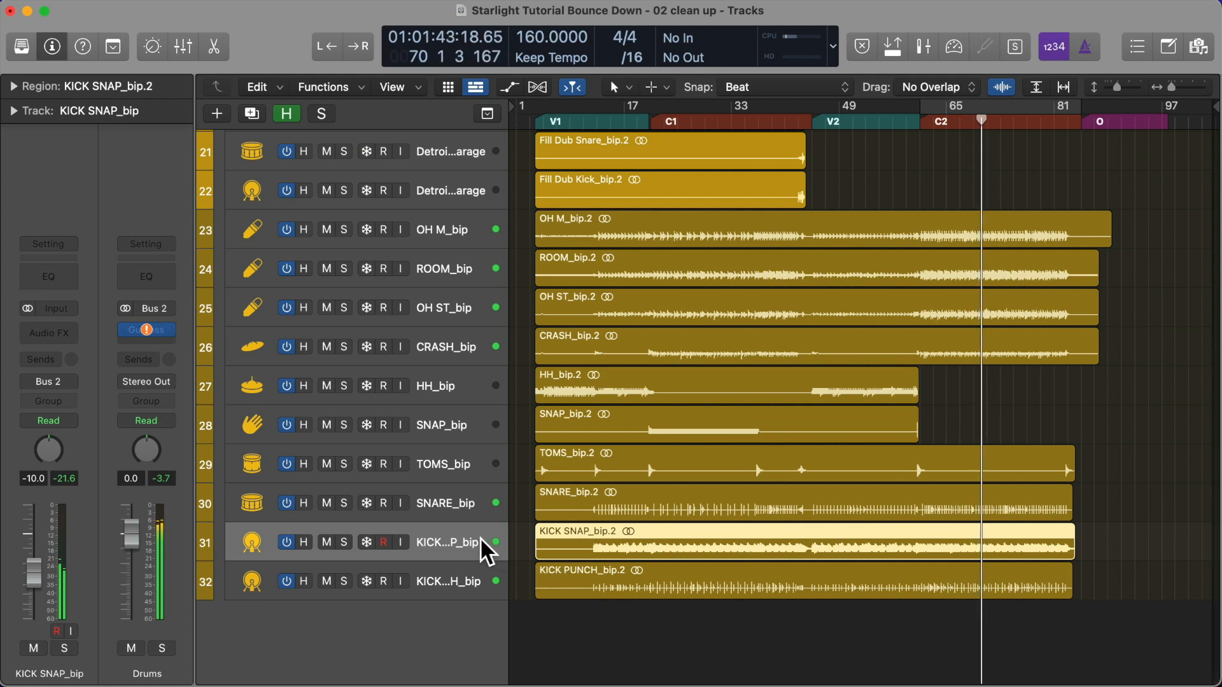
key(ctrl+g)
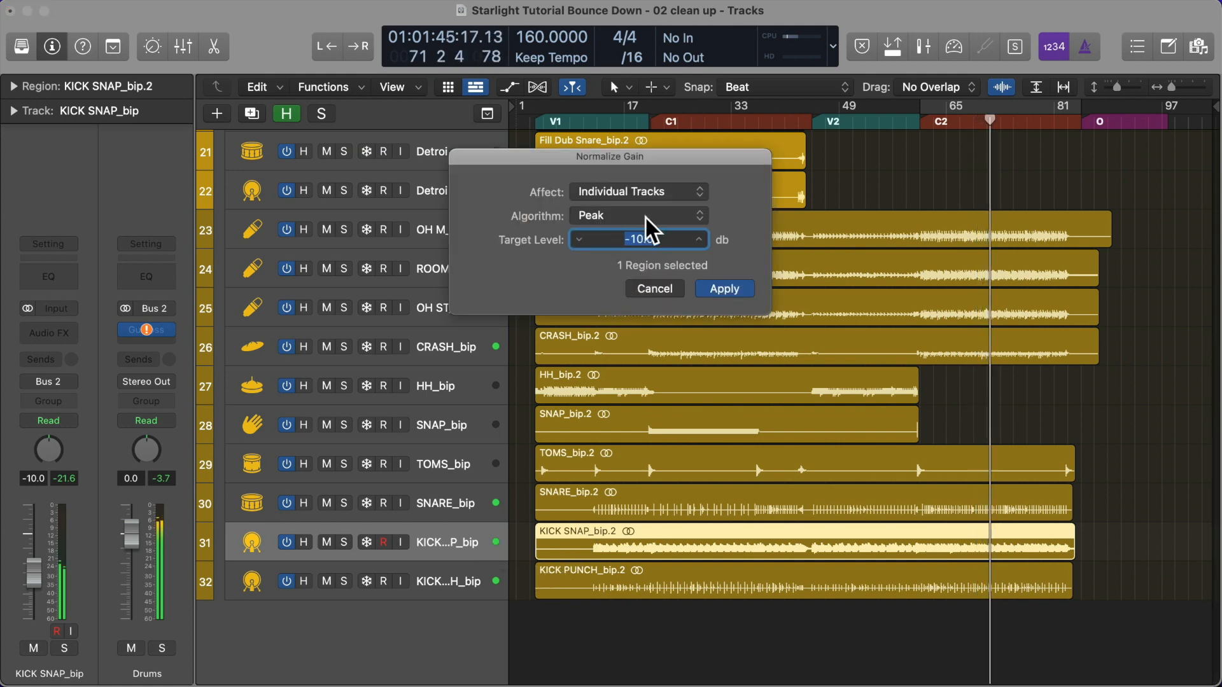
text(-21.6)
click(748, 289)
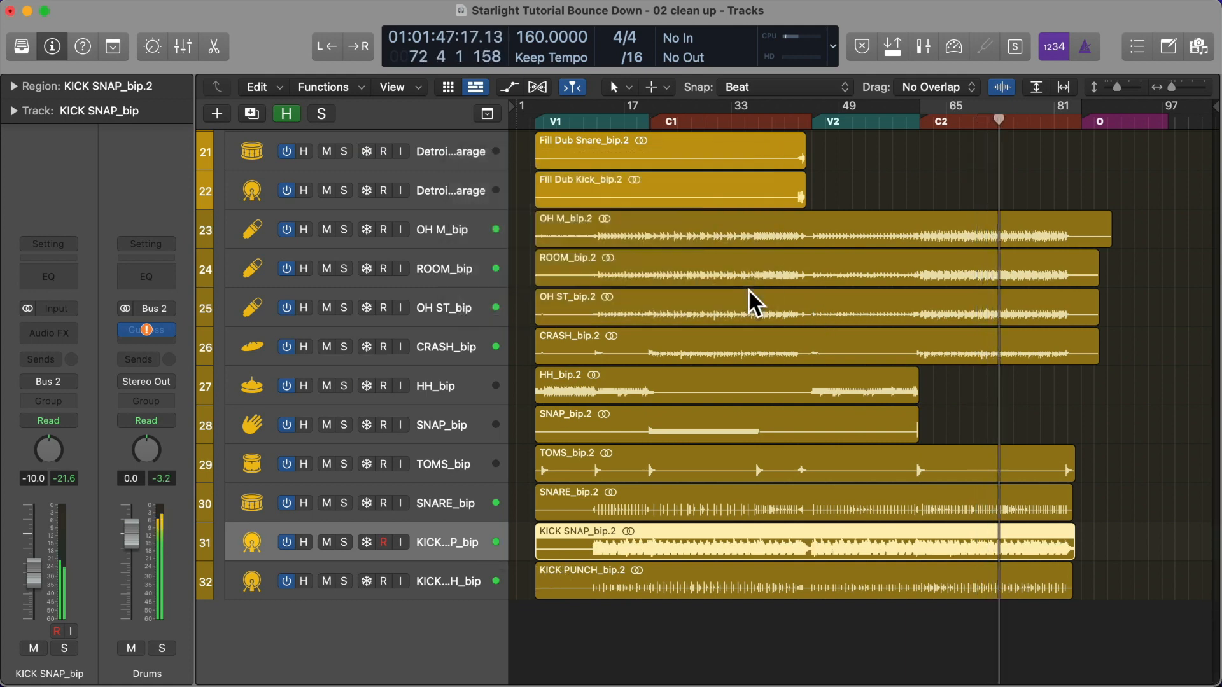
key(x)
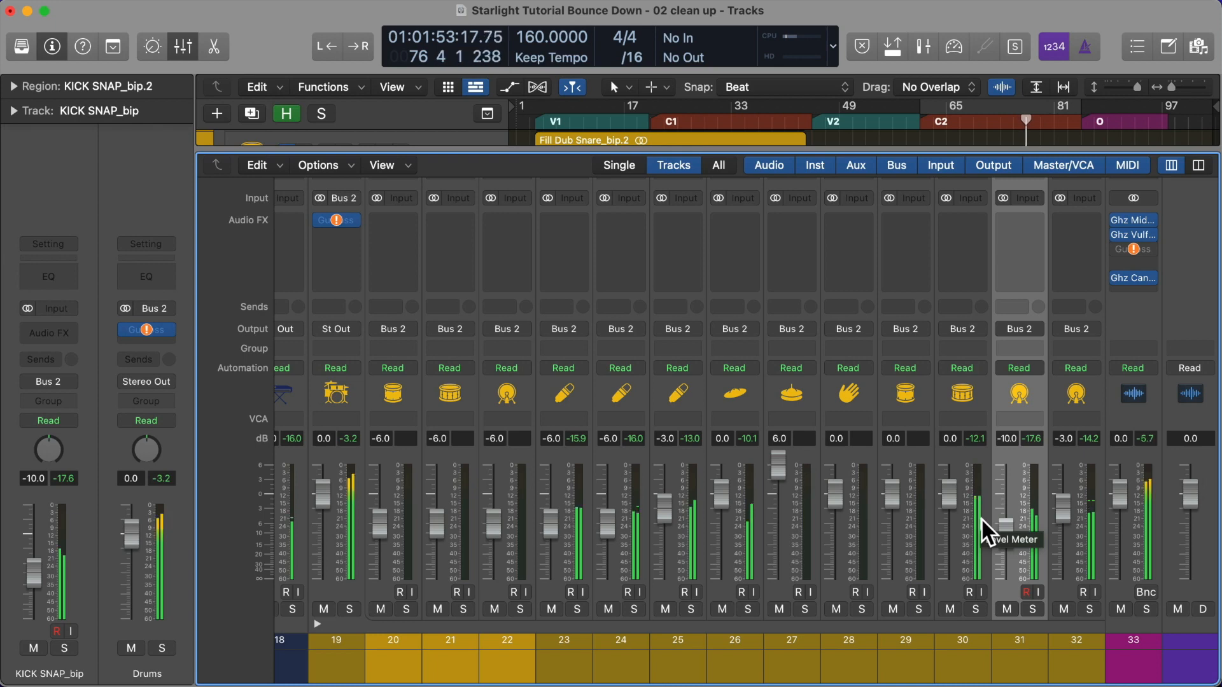
Re-normalize the KICK SNAP region's gain to a -8.0 dB peak and check the channel level in the mixer
key(x)
key(ctrl+n)
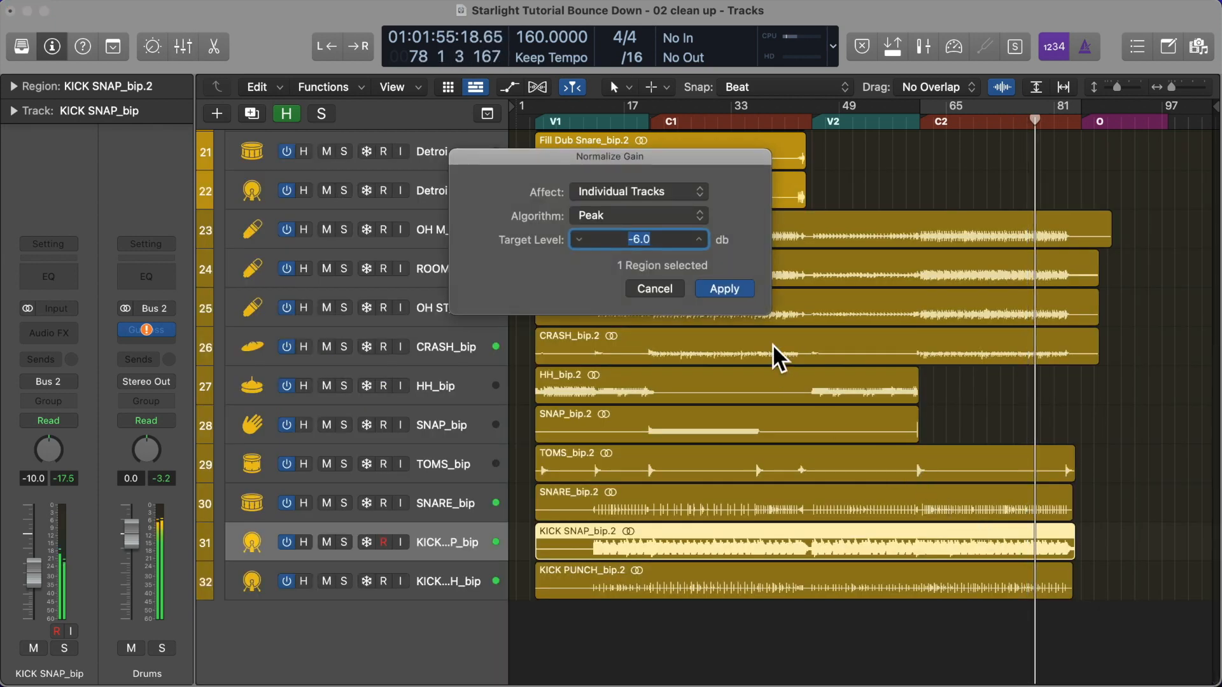
text(-8)
key(Tab)
click(741, 288)
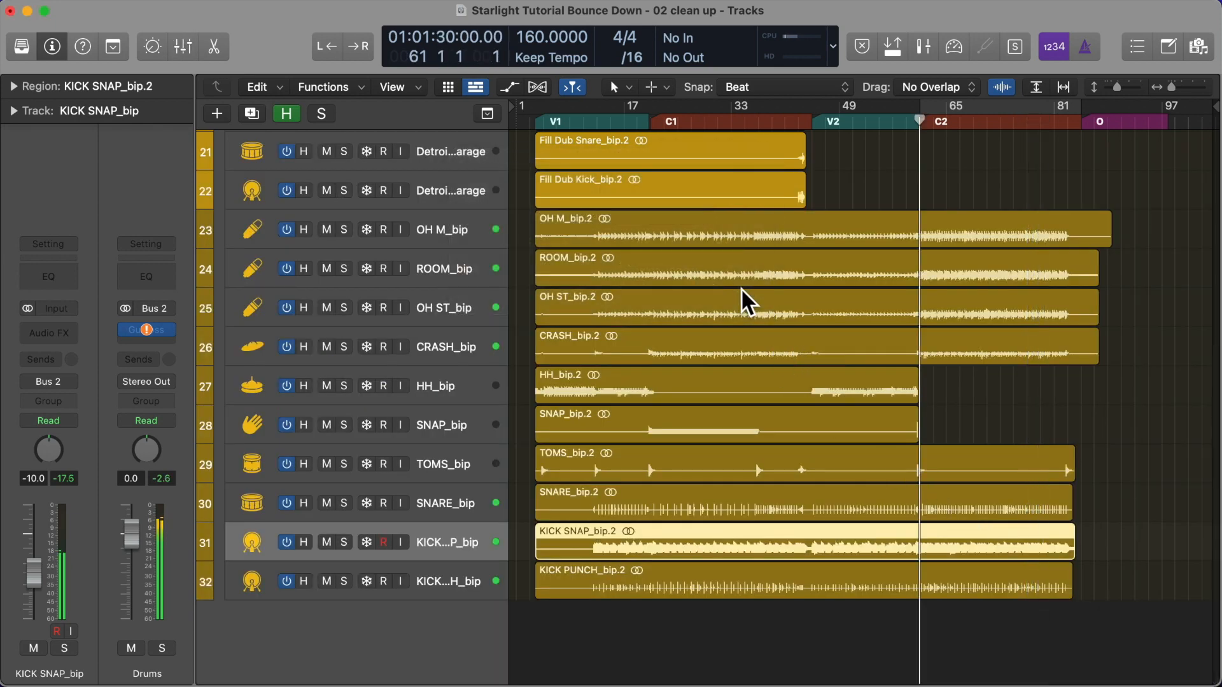
key(x)
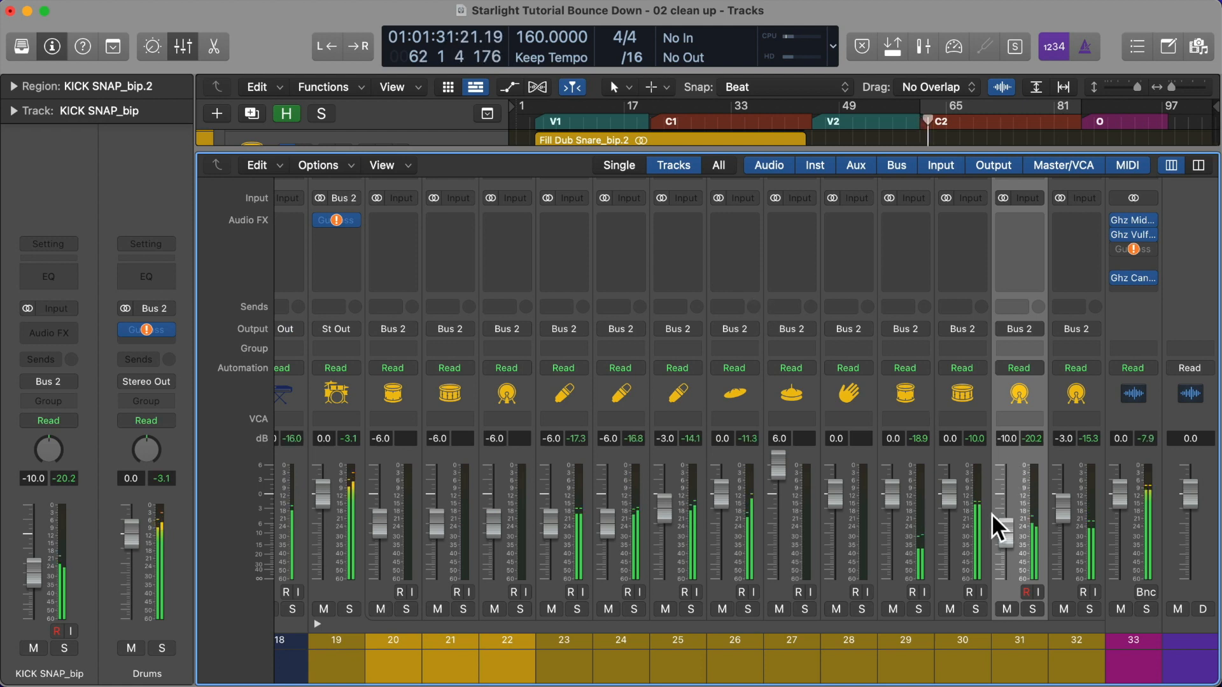
Normalize the KICK SNAP region's gain to a peak target of -10 dB and check the resulting level
key(x)
key(ctrl+n)
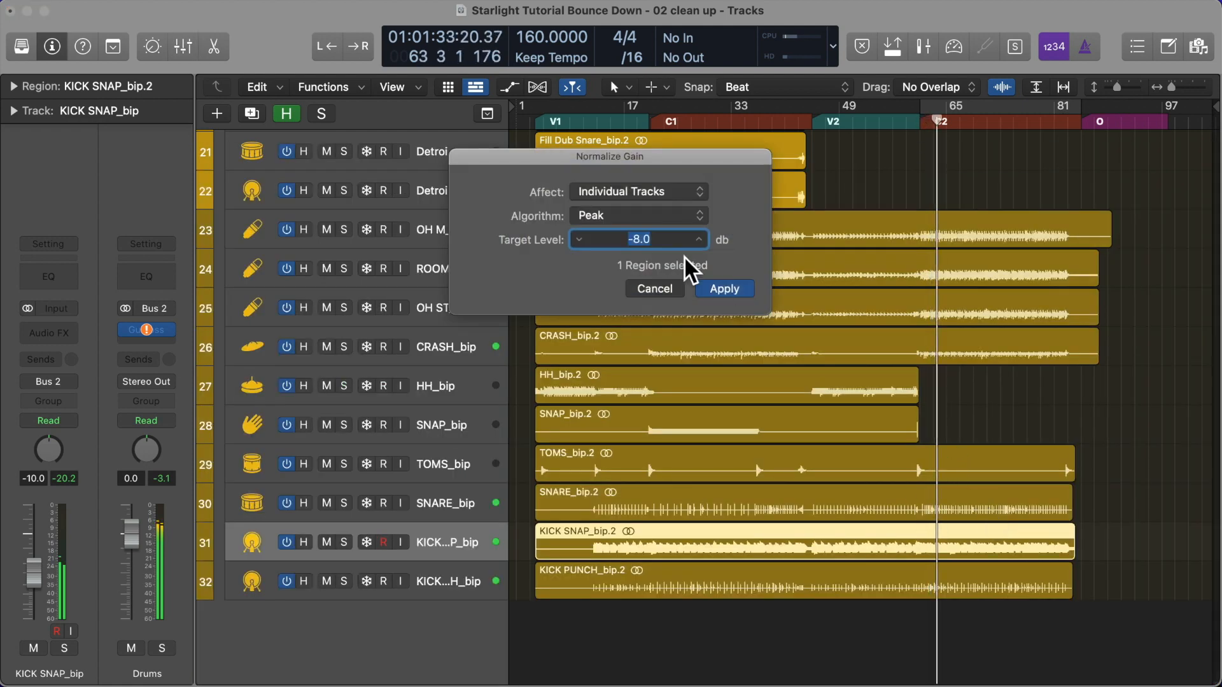
text(-10)
key(Tab)
click(724, 288)
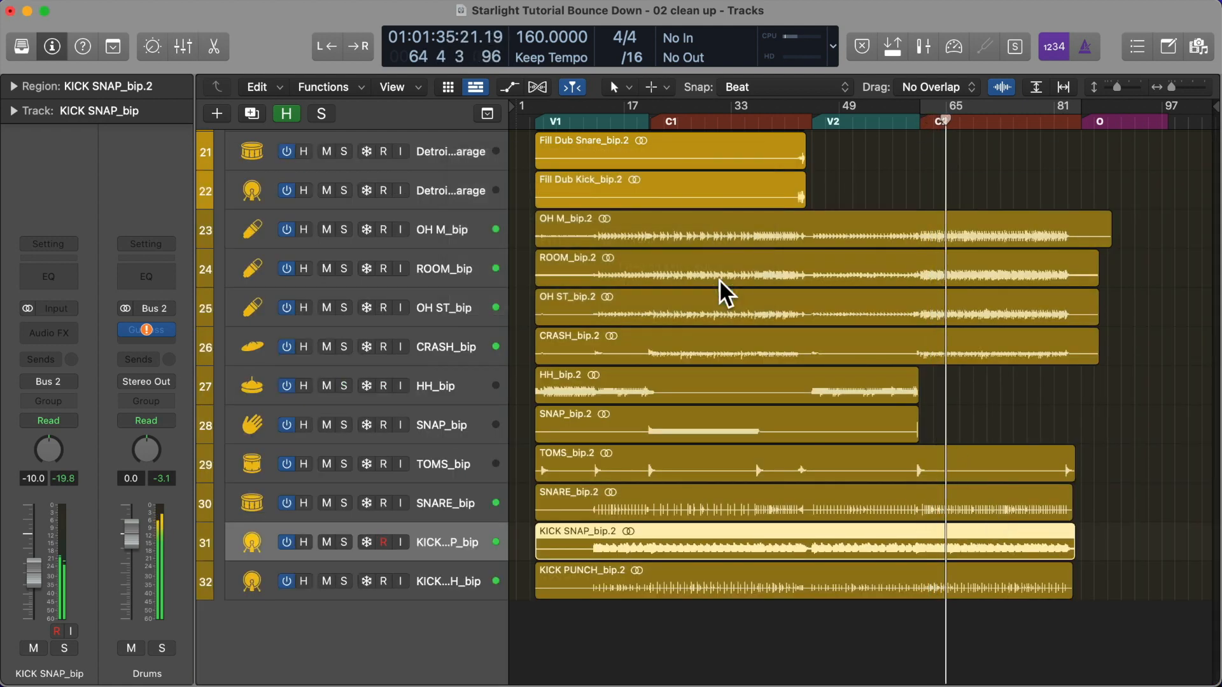
key(x)
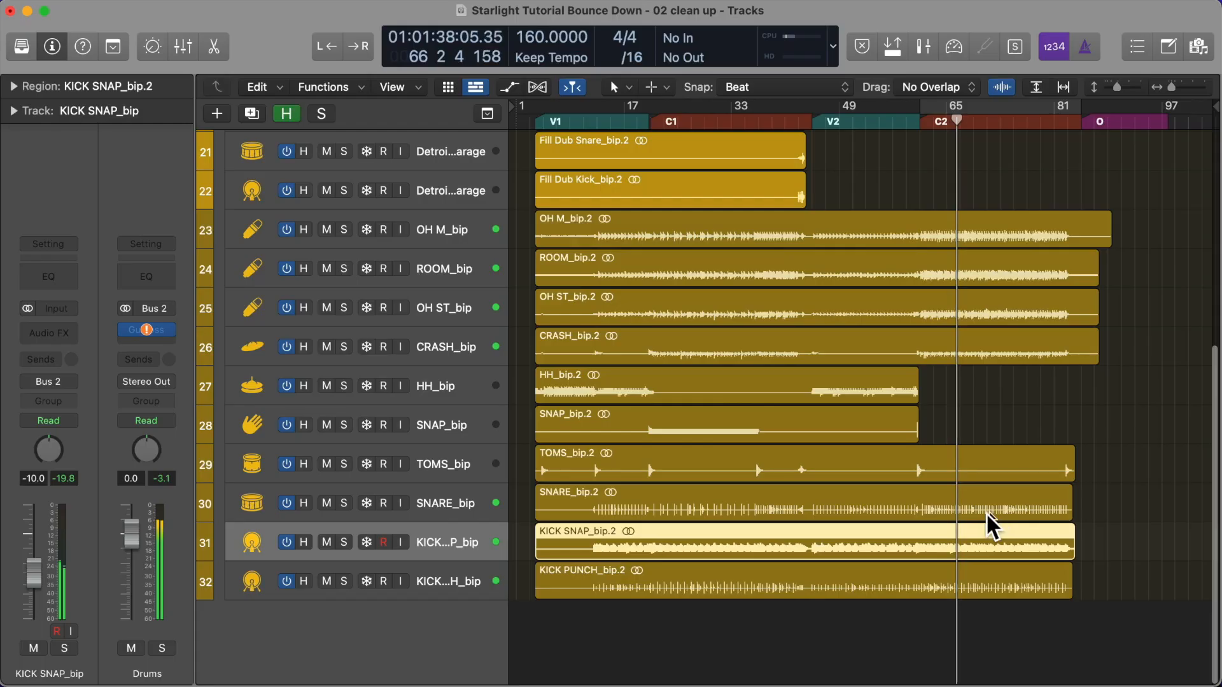
Normalize the KICK PUNCH region's gain to a -10.0 dB peak and check the drum channels in the mixer
click(833, 590)
key(ctrl+n)
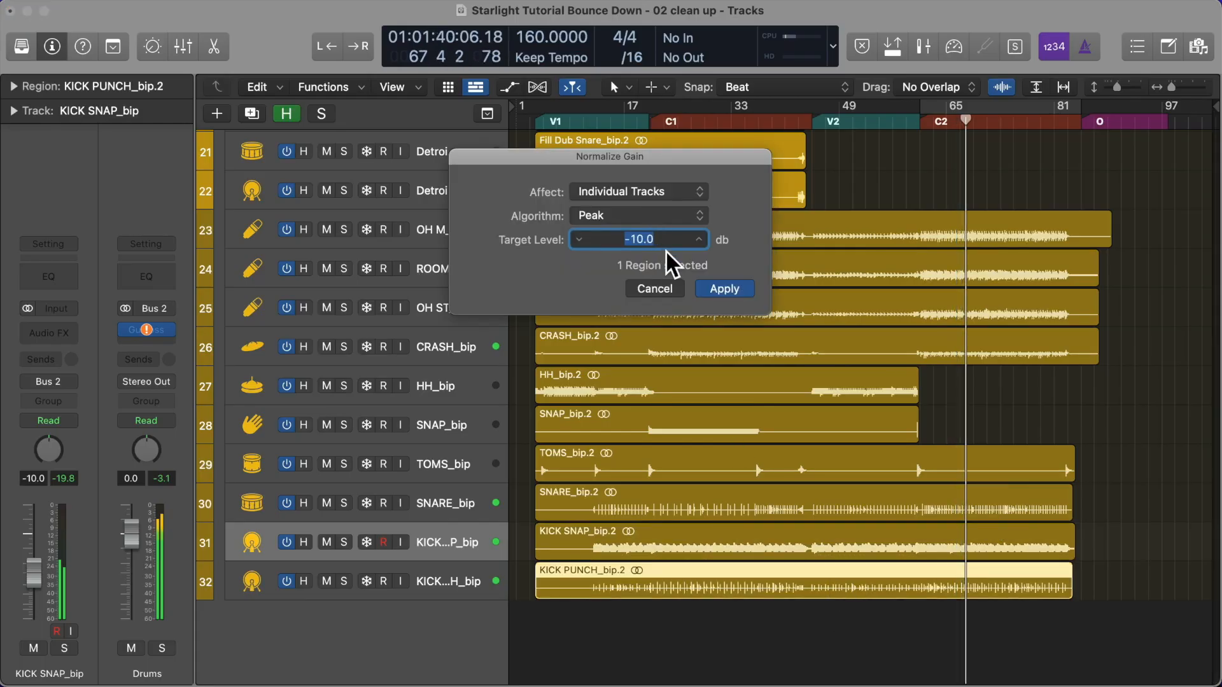
click(724, 288)
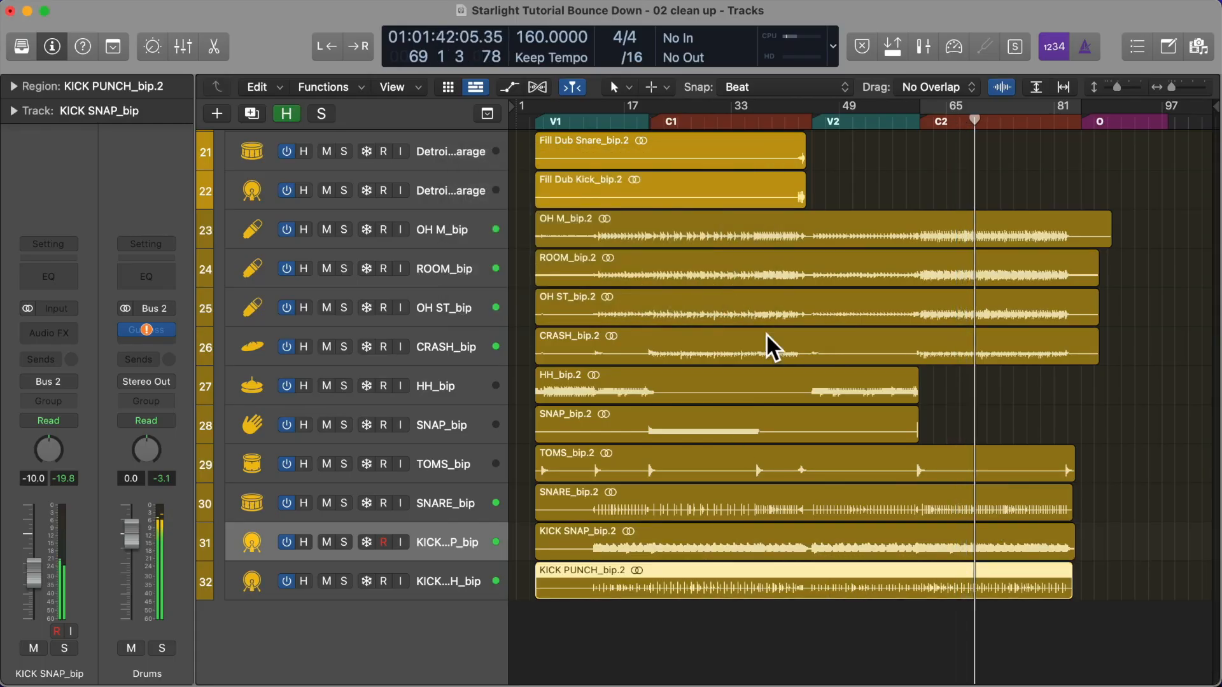
key(x)
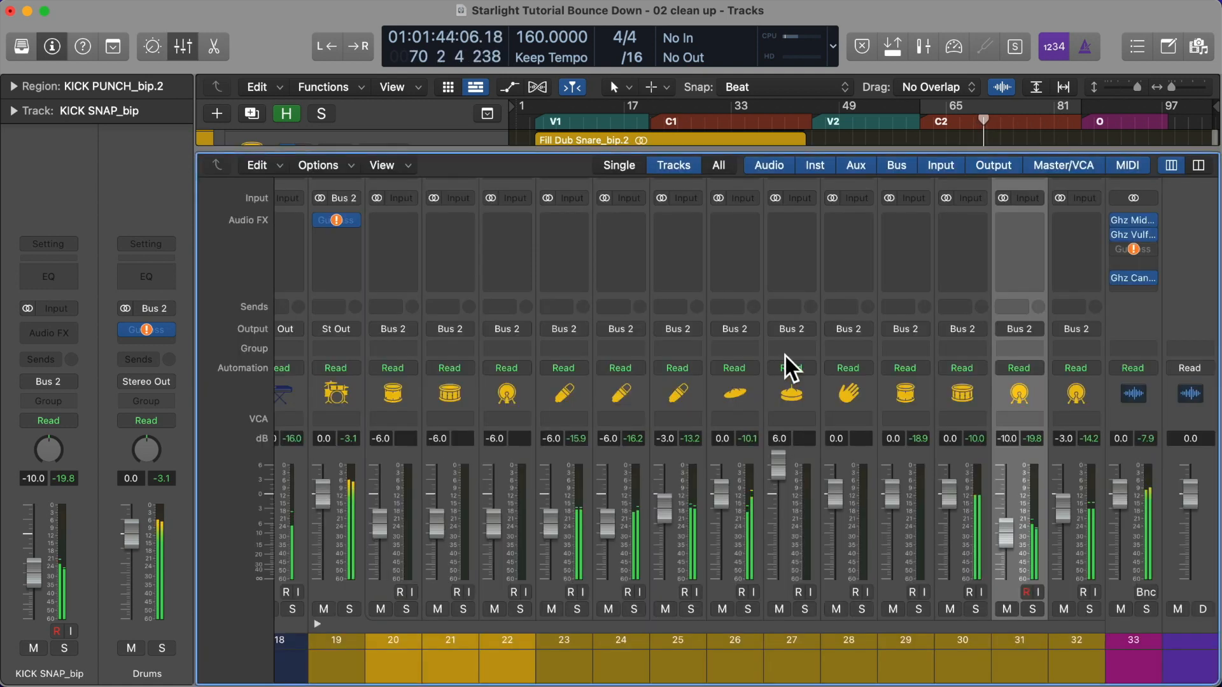
key(x)
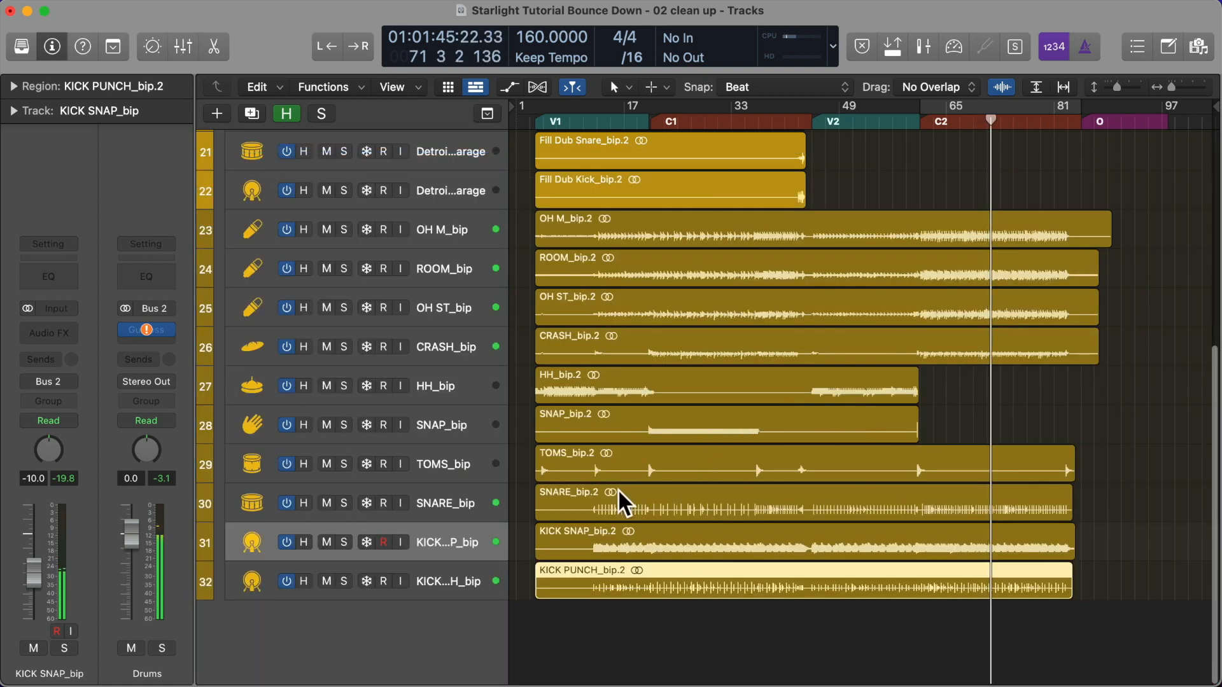
Select the KICK PUNCH track and expand the region inspector to check its region gain
click(449, 583)
click(18, 93)
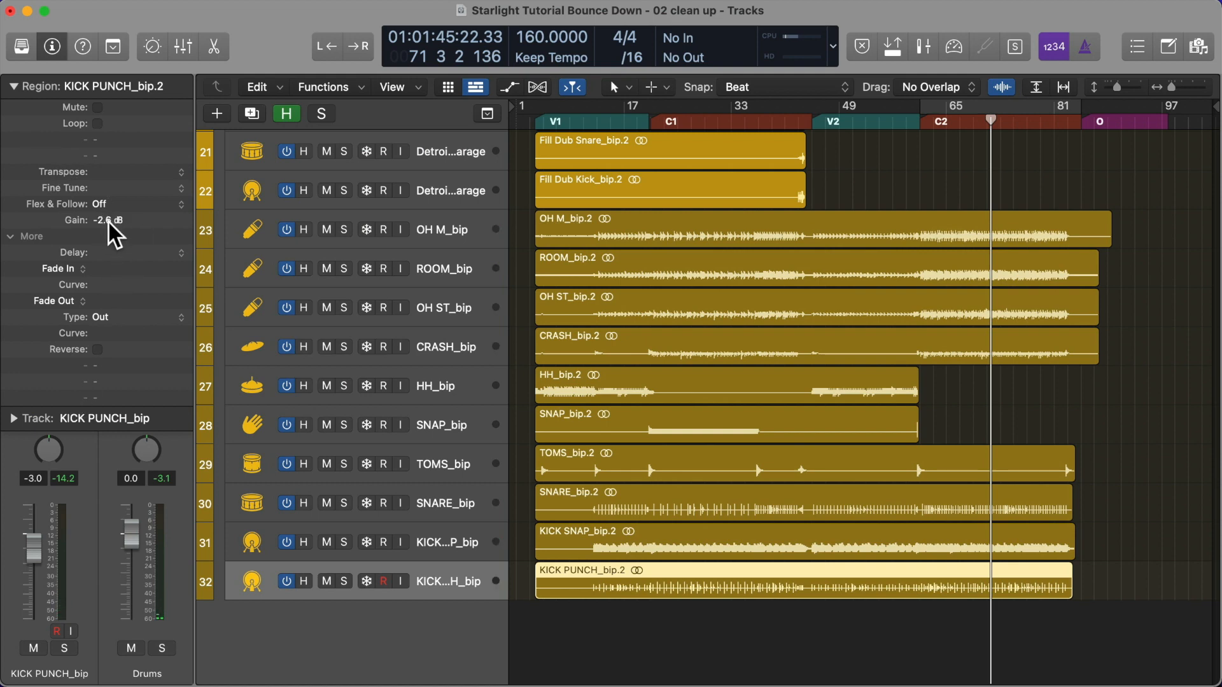
key(Return)
Set the KICK SNAP track's volume to -30.0 dB and the SNARE track's volume to +1.5 dB
click(426, 540)
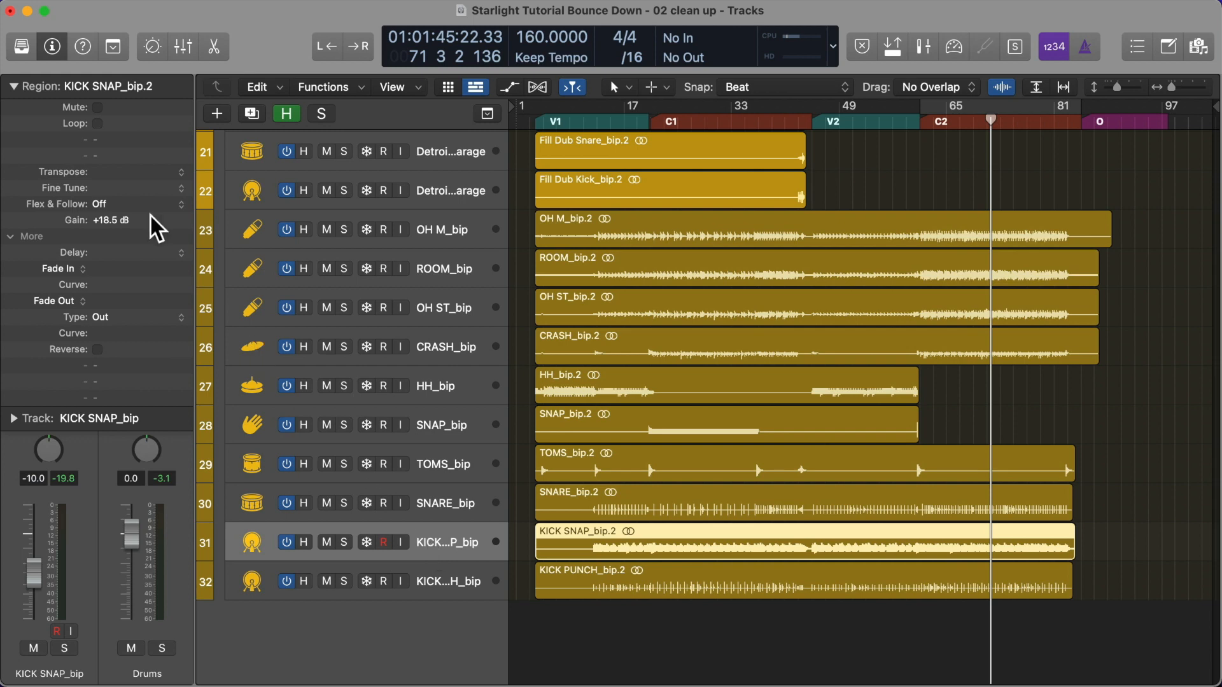
double_click(39, 476)
text(-30)
key(Return)
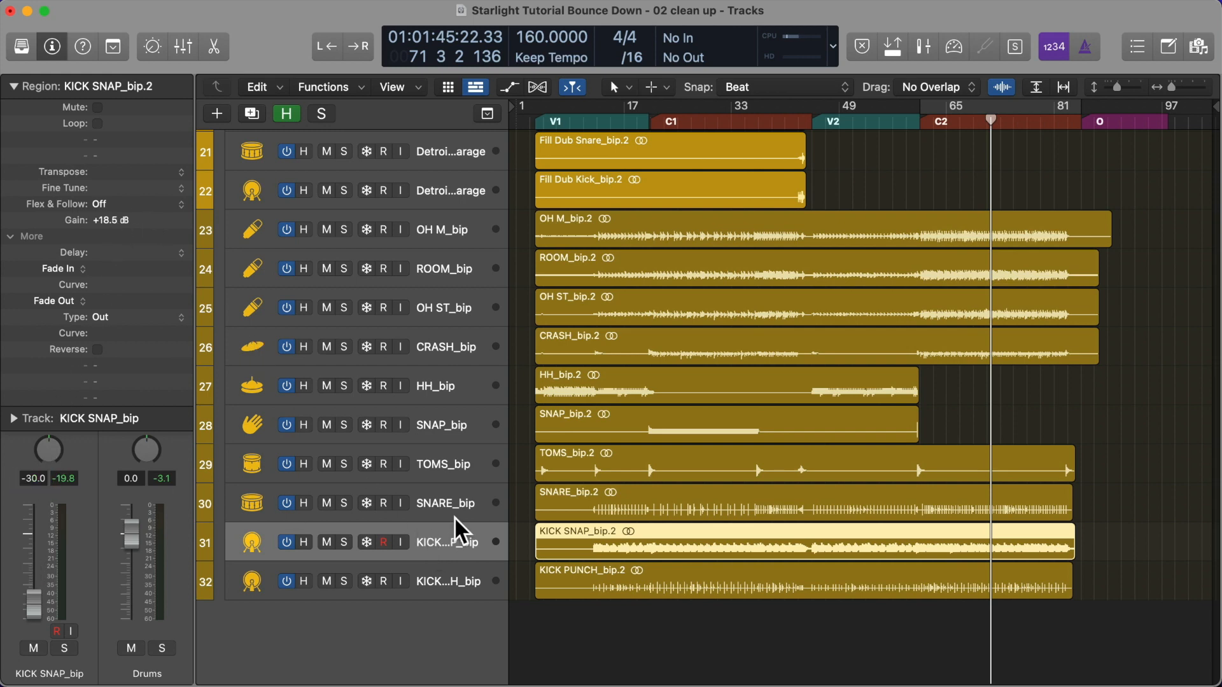
click(470, 510)
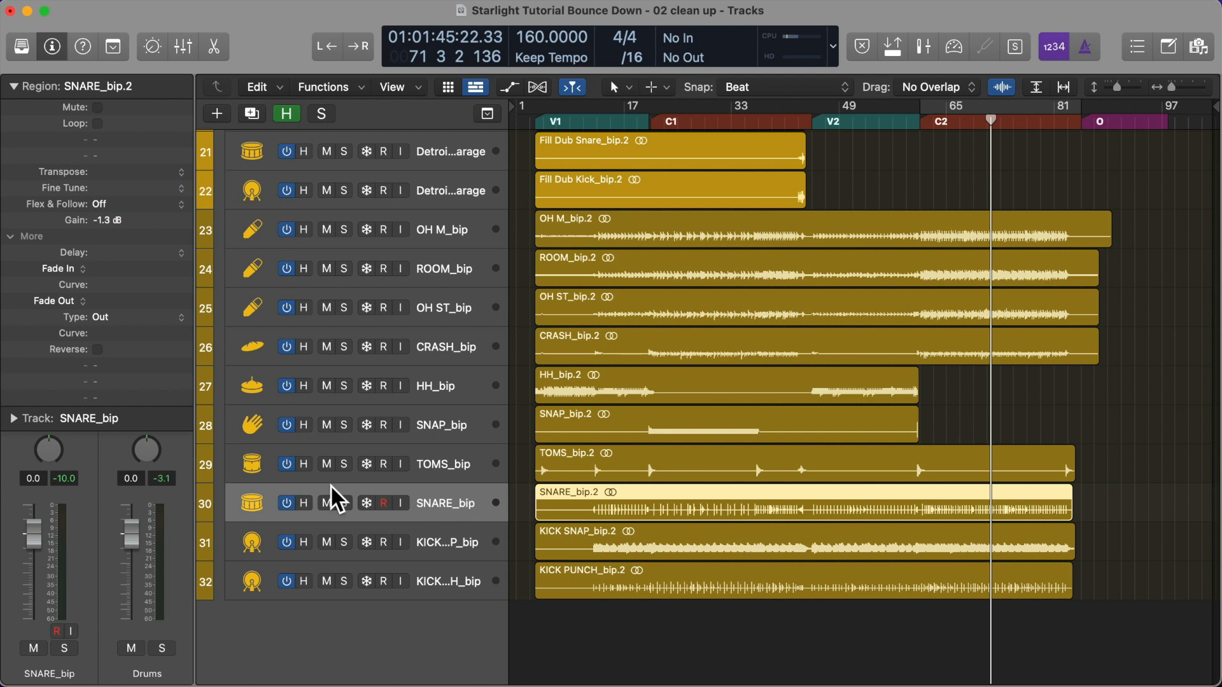
double_click(33, 478)
text(+1.5)
key(Return)
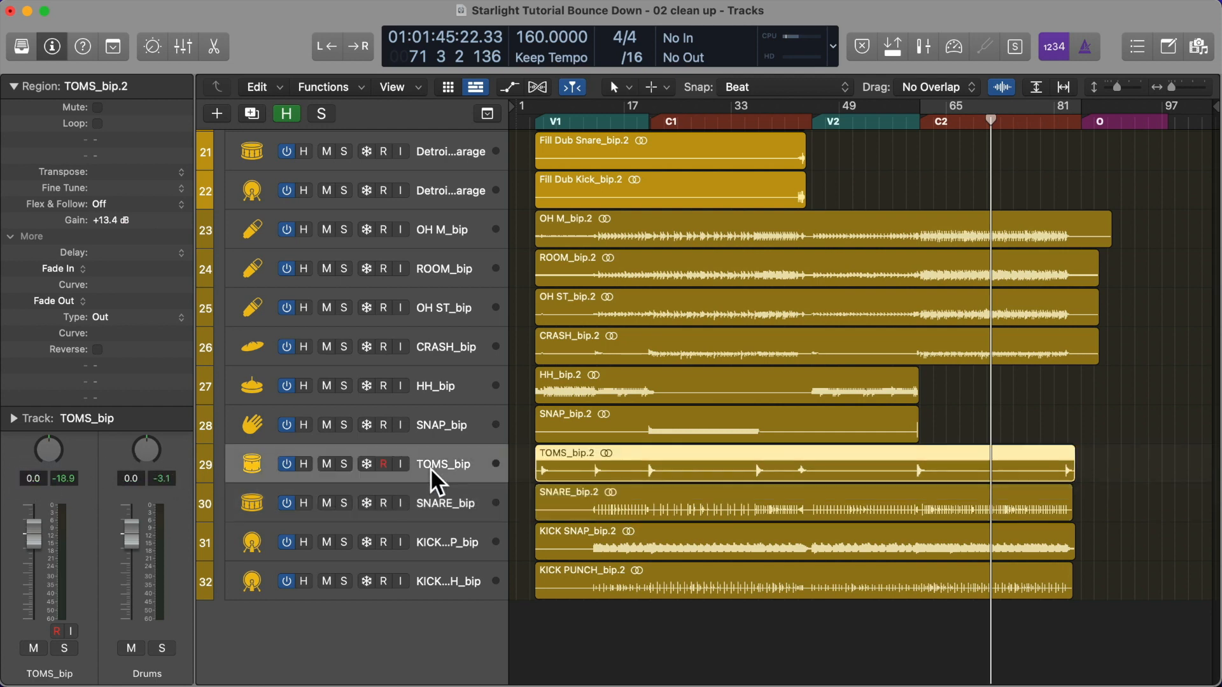
Set the TOMS track's volume to -13.5 dB and the SNAP track's volume to -26.0 dB
click(430, 471)
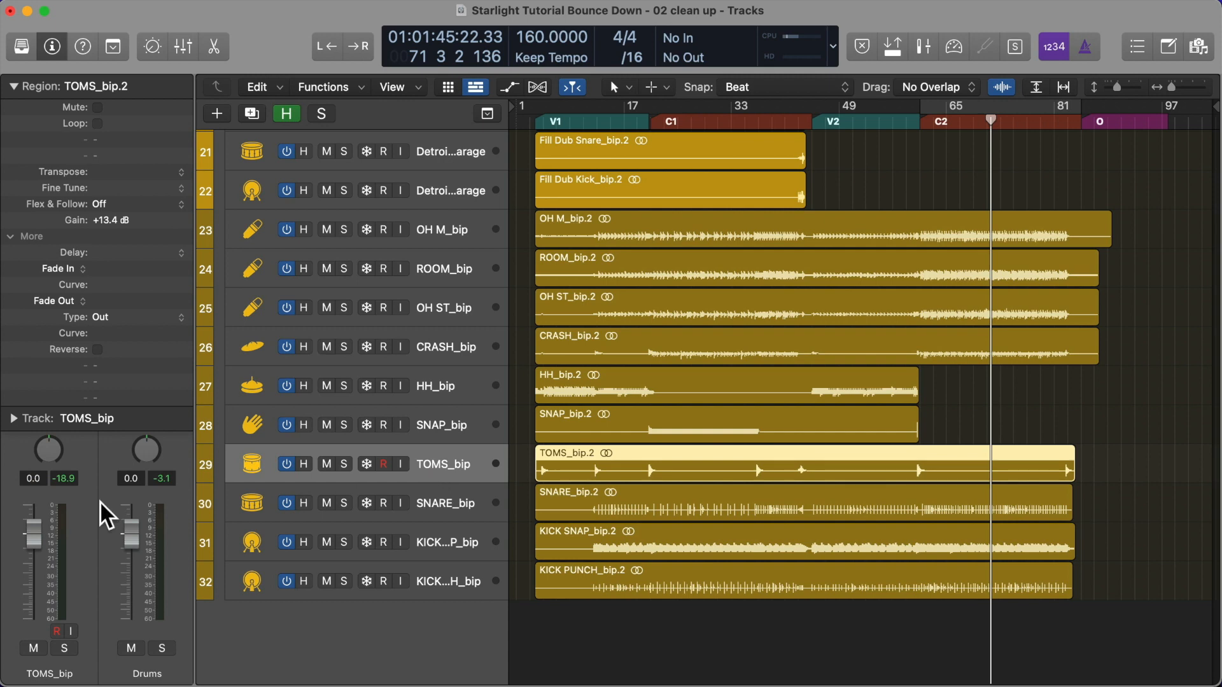
double_click(33, 478)
text(-13.5)
key(Return)
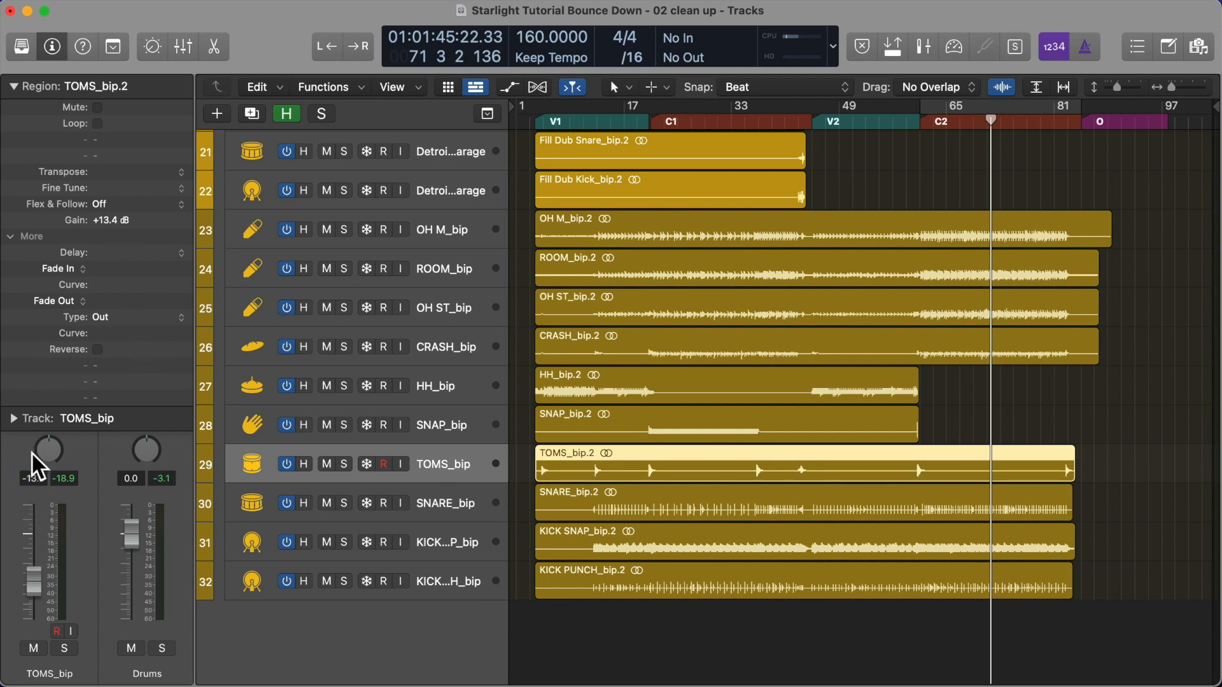
click(433, 415)
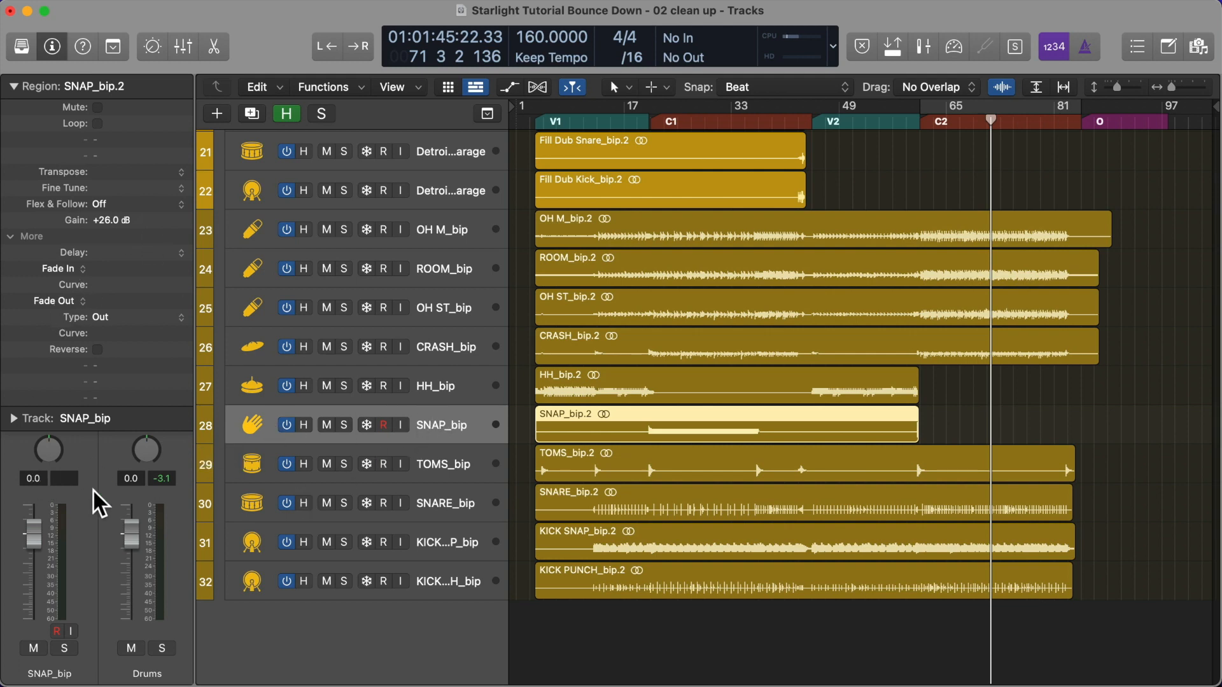
double_click(33, 478)
text(-26)
key(Return)
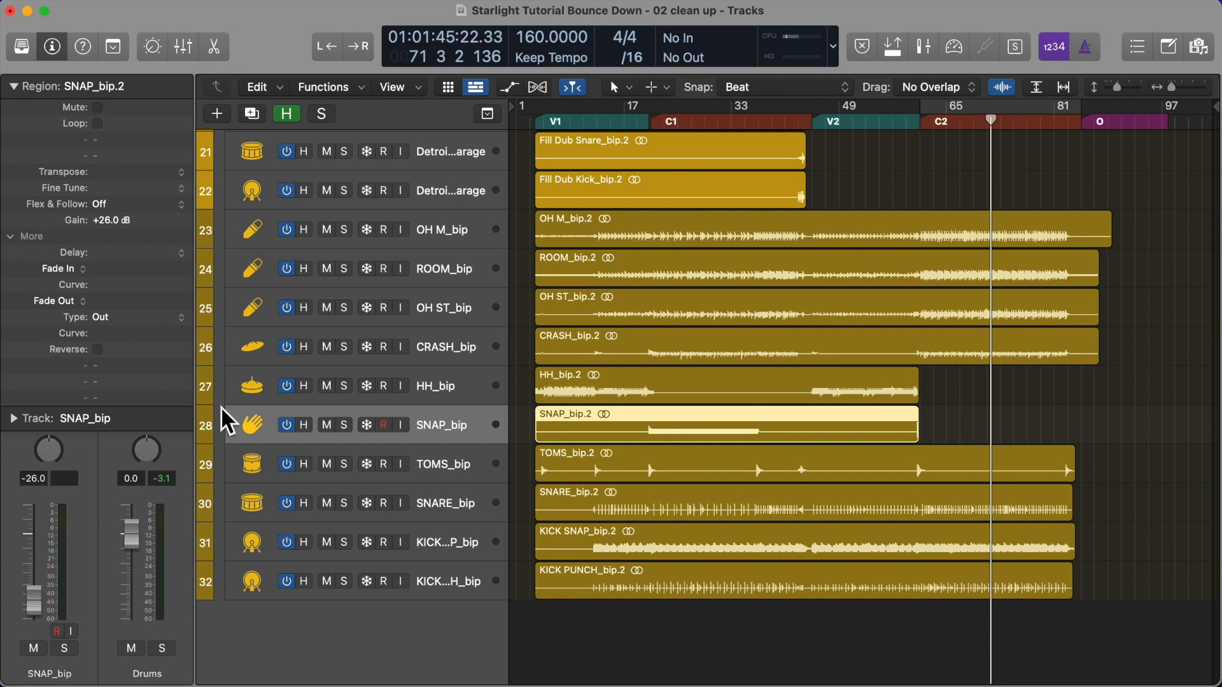
Set the HH track's volume to -11.0 dB
click(431, 386)
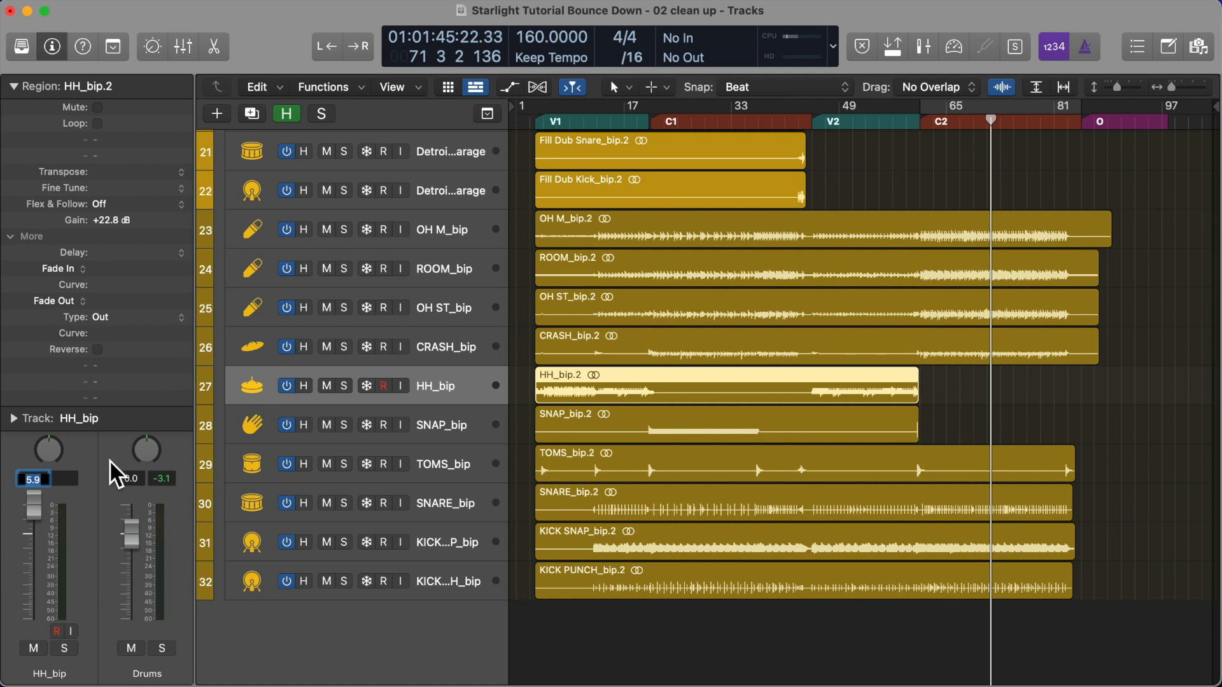
text(-11)
key(Return)
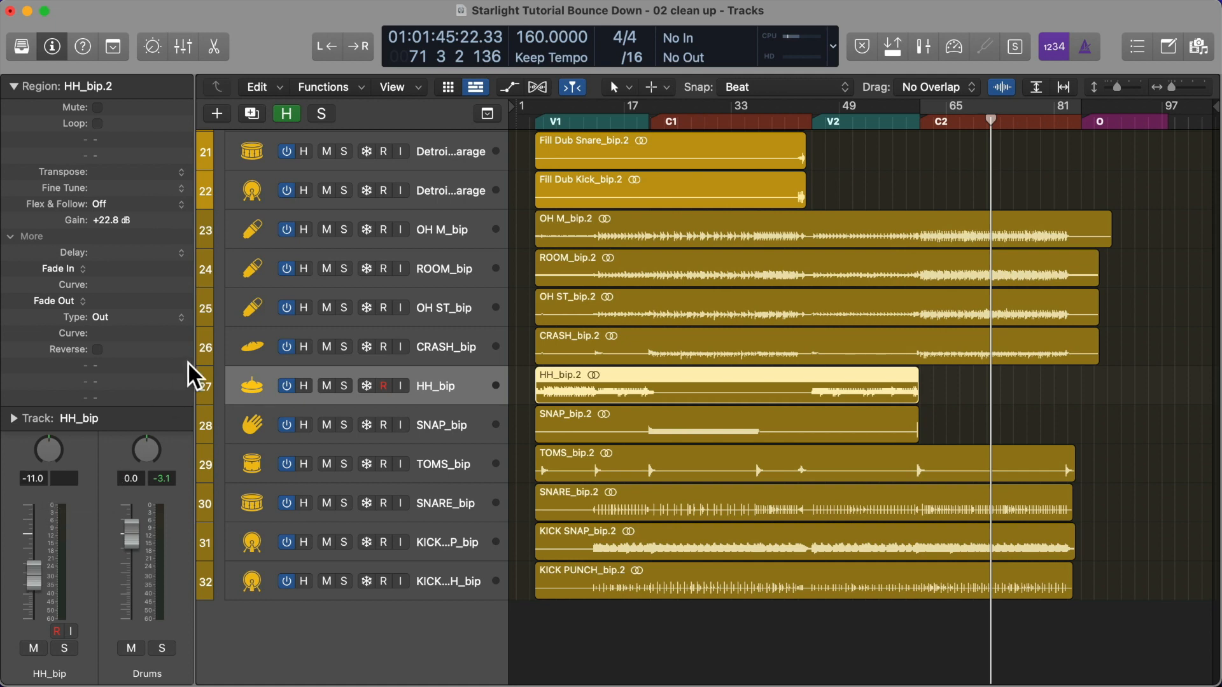
Play the song from the V2 marker and check the HH track's level, toggling its solo on and off
key(alt+comma)
key(alt+comma)
key(space)
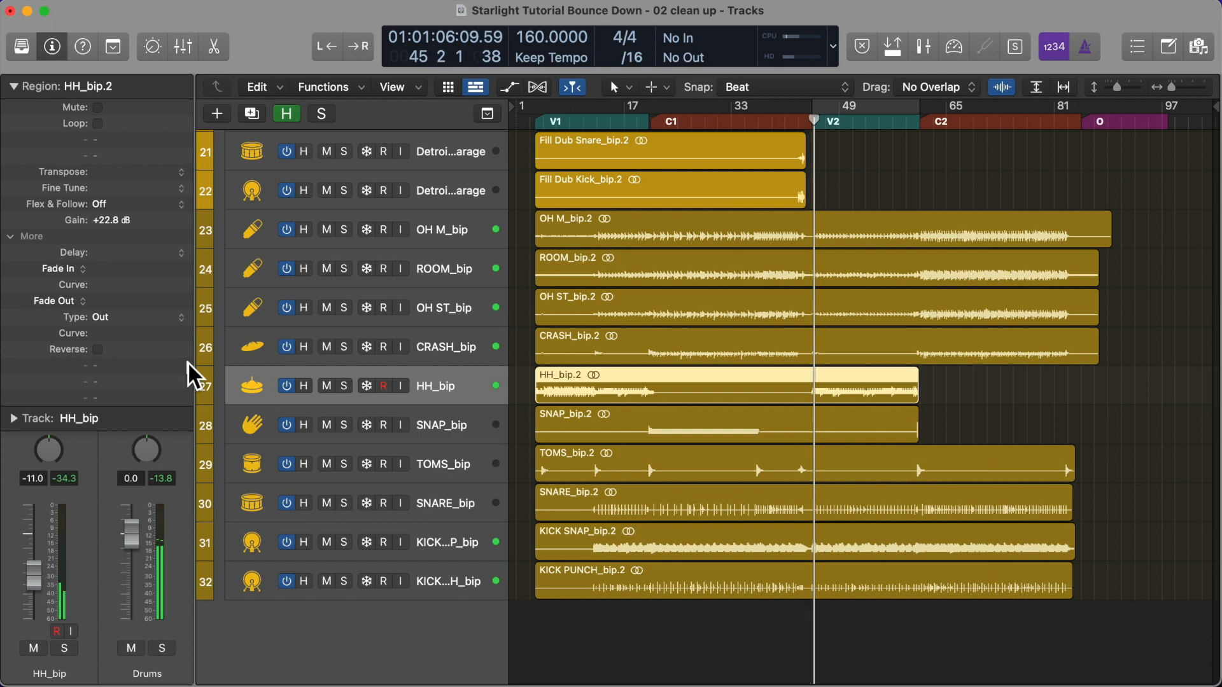
click(339, 384)
click(340, 385)
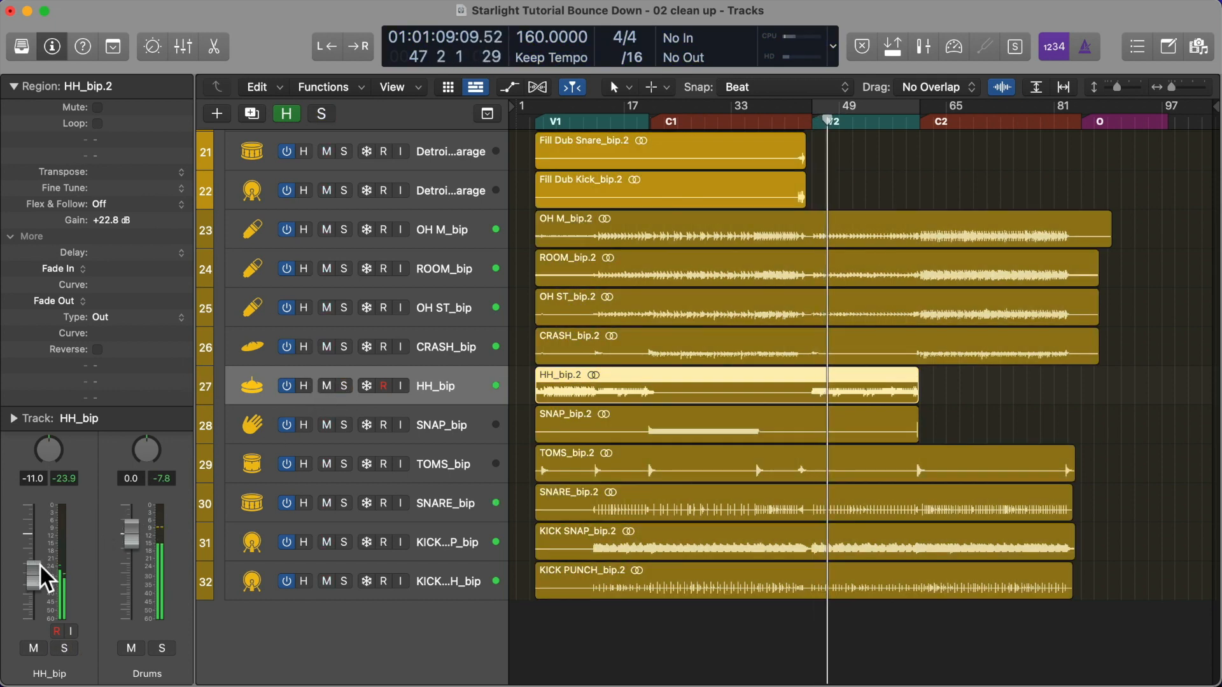
drag(39, 564, 40, 567)
Set the CRASH track's volume to -8 dB and the OH ST track's volume to -11 dB
click(448, 337)
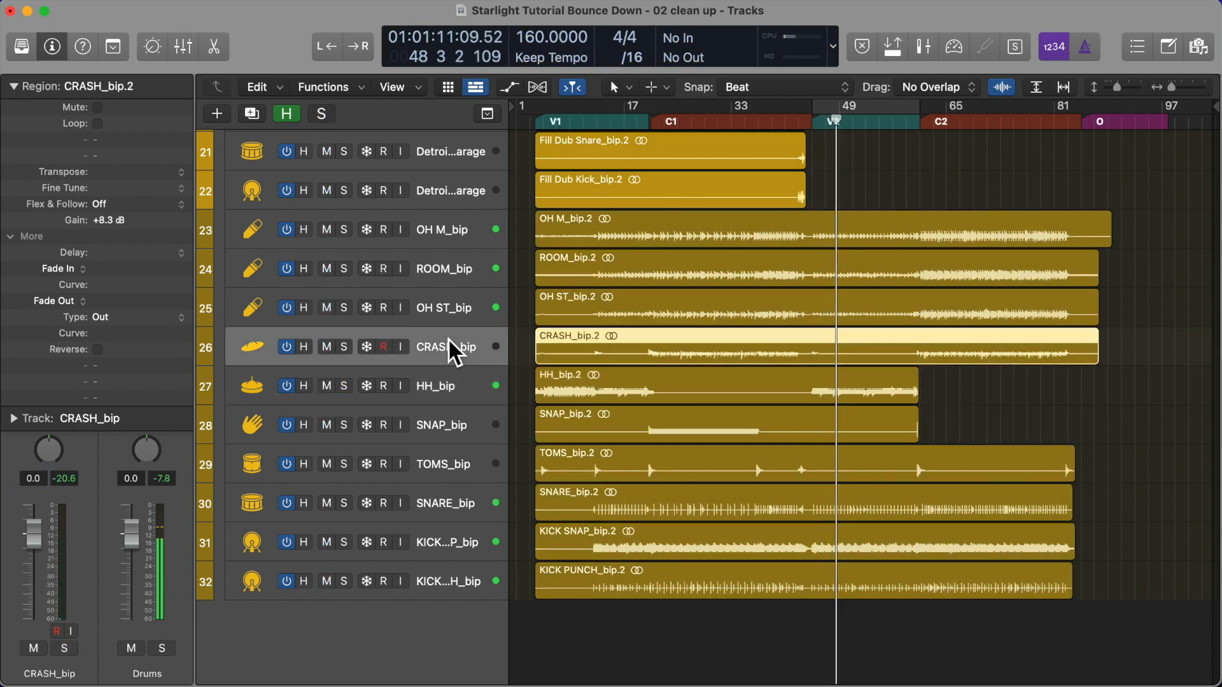
double_click(30, 480)
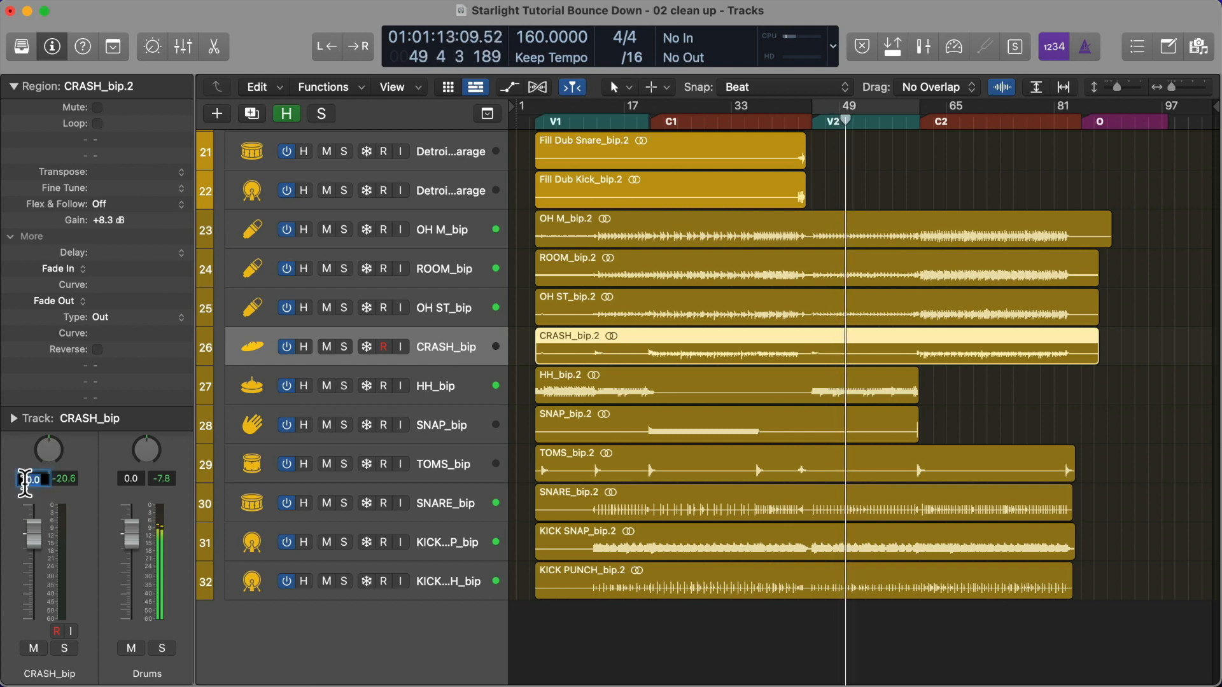
text(-8)
key(Return)
click(433, 305)
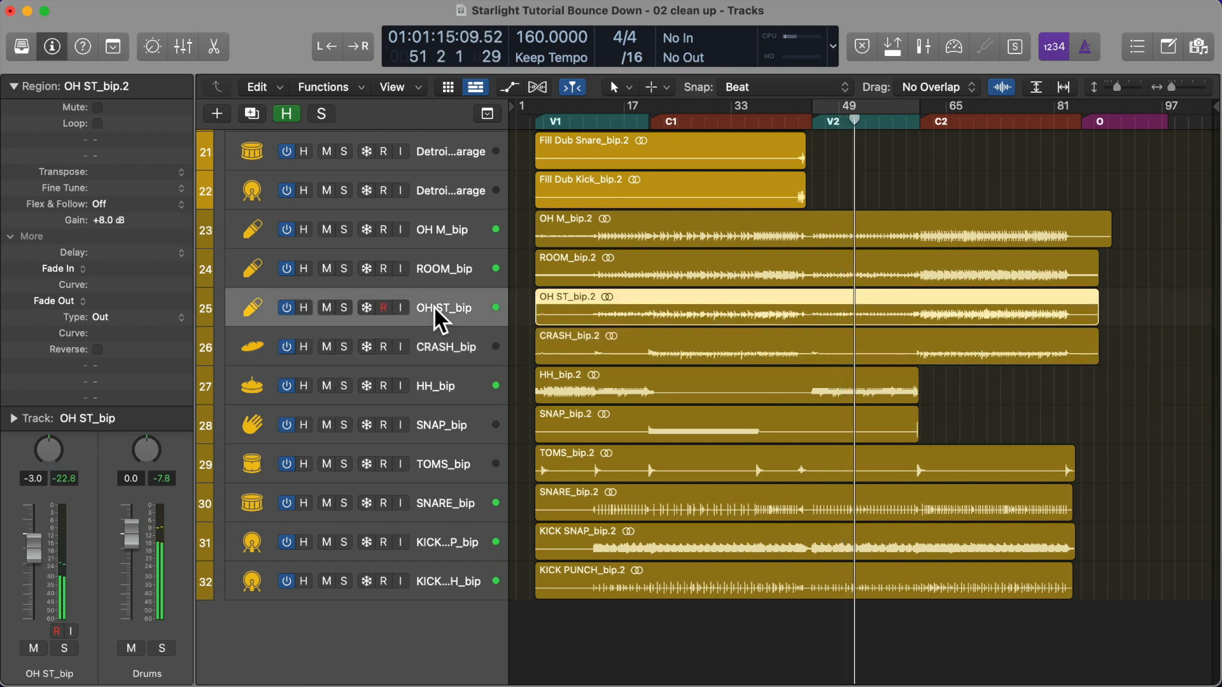
double_click(35, 476)
text(-11)
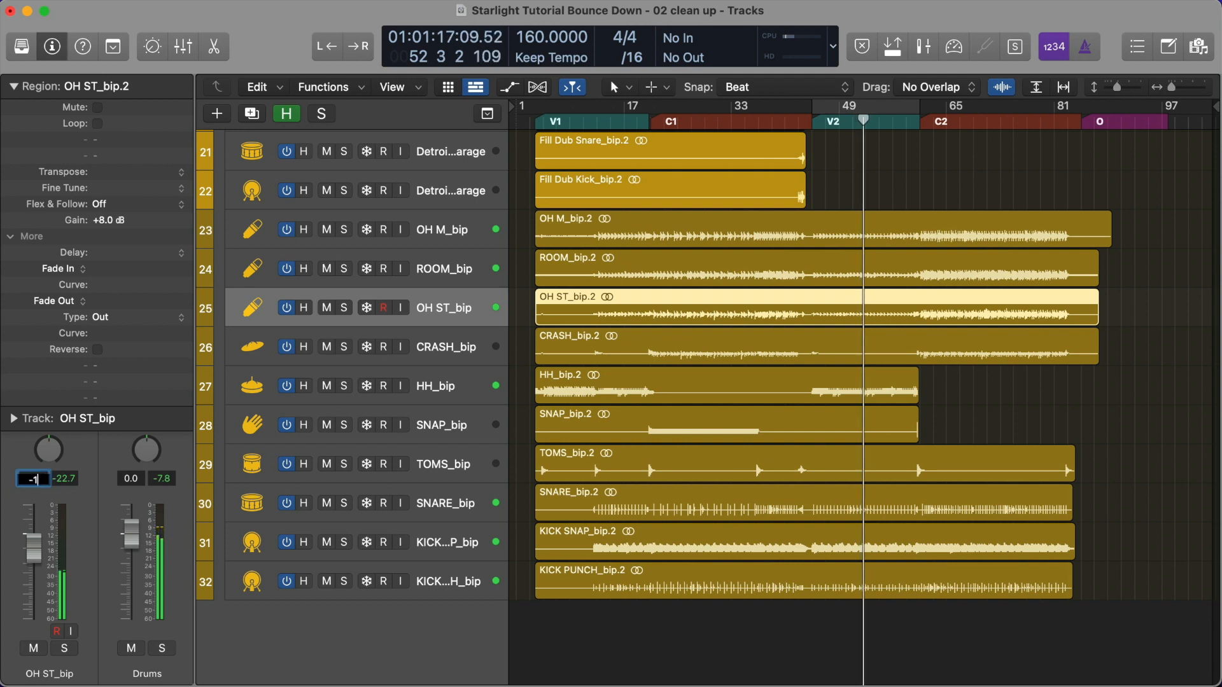
key(Return)
Set the ROOM track's volume to -21.0 dB
click(445, 263)
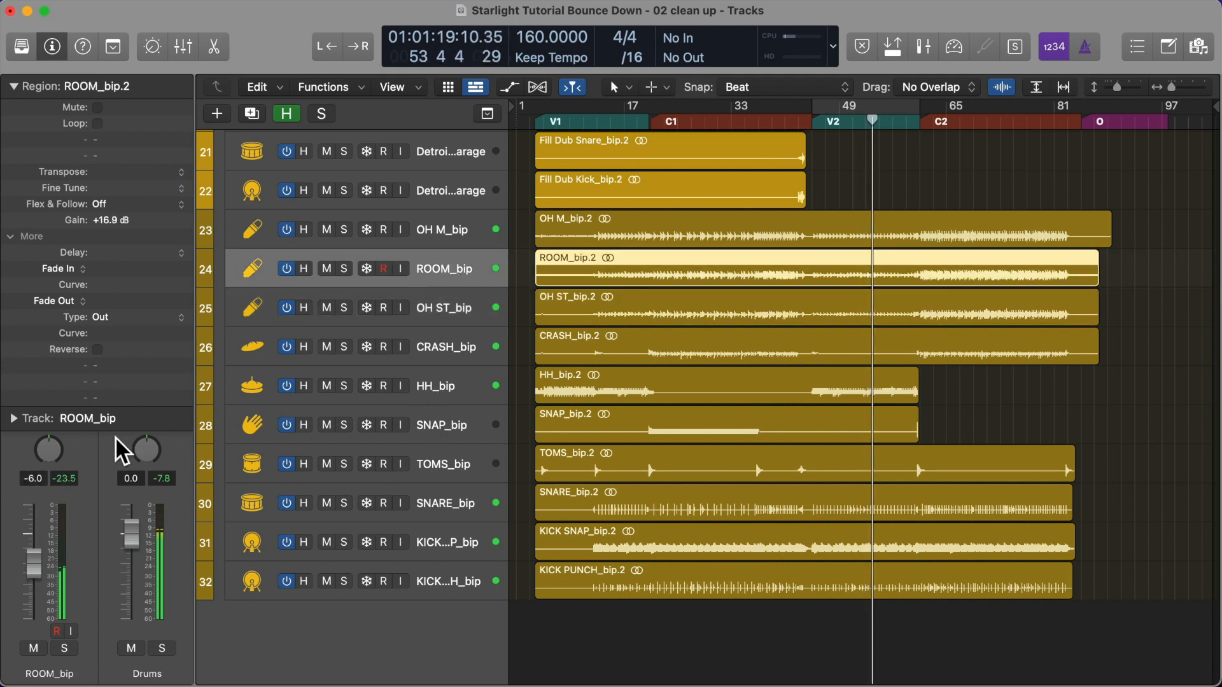
double_click(31, 478)
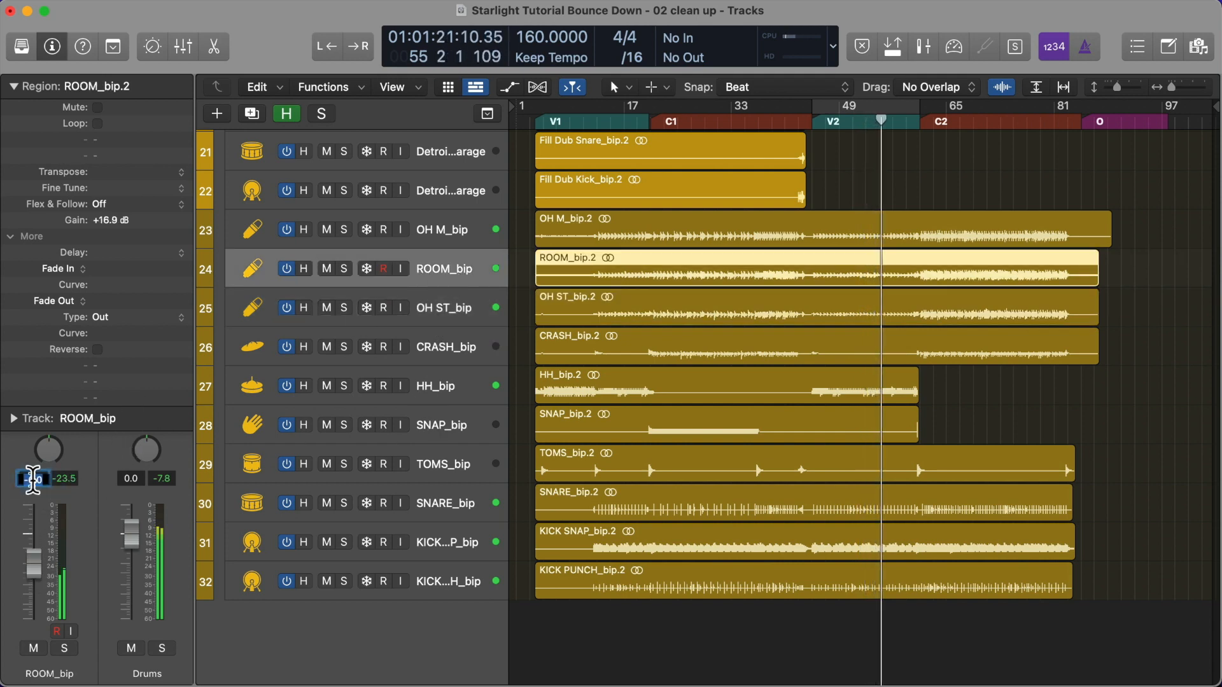
key(Return)
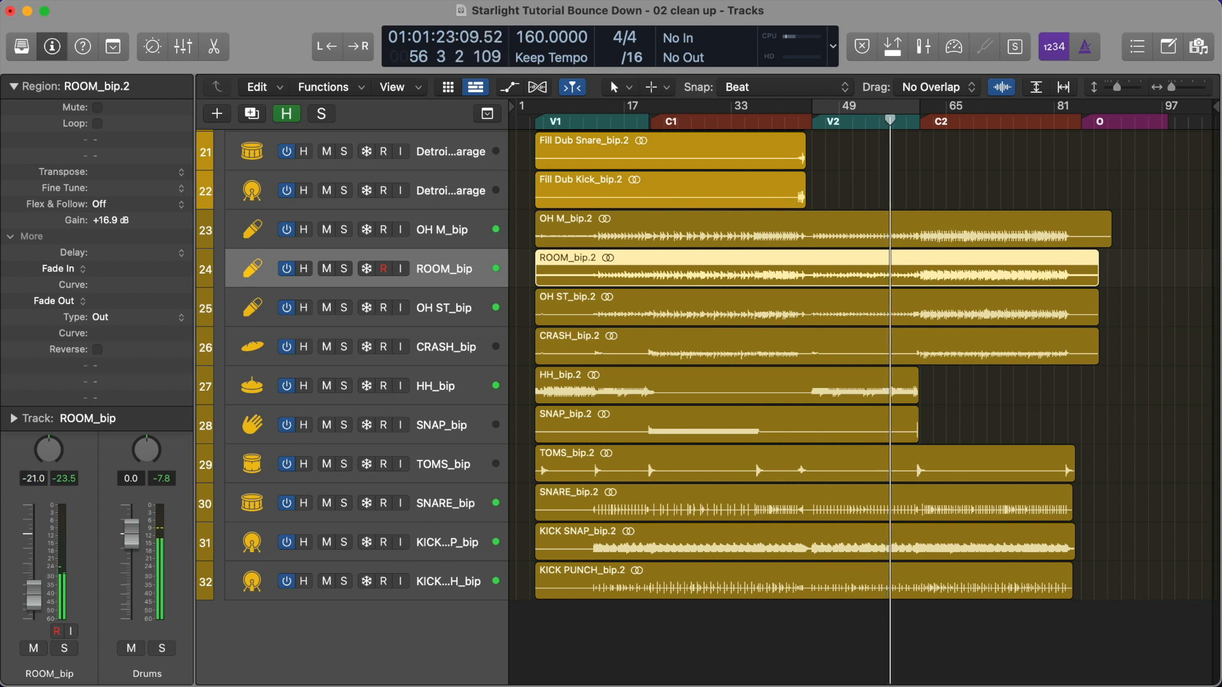
Set the Fill Dub Snare track's volume to -9 dB
click(445, 229)
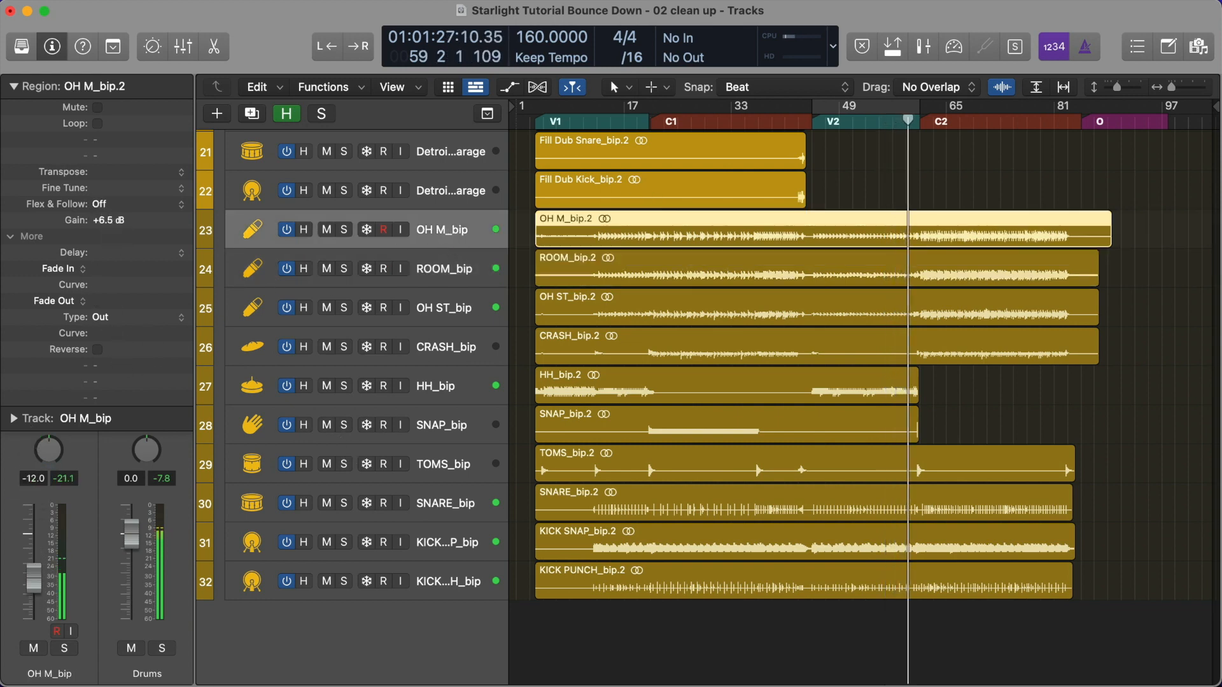
click(445, 193)
scroll(446, 193, up, 2)
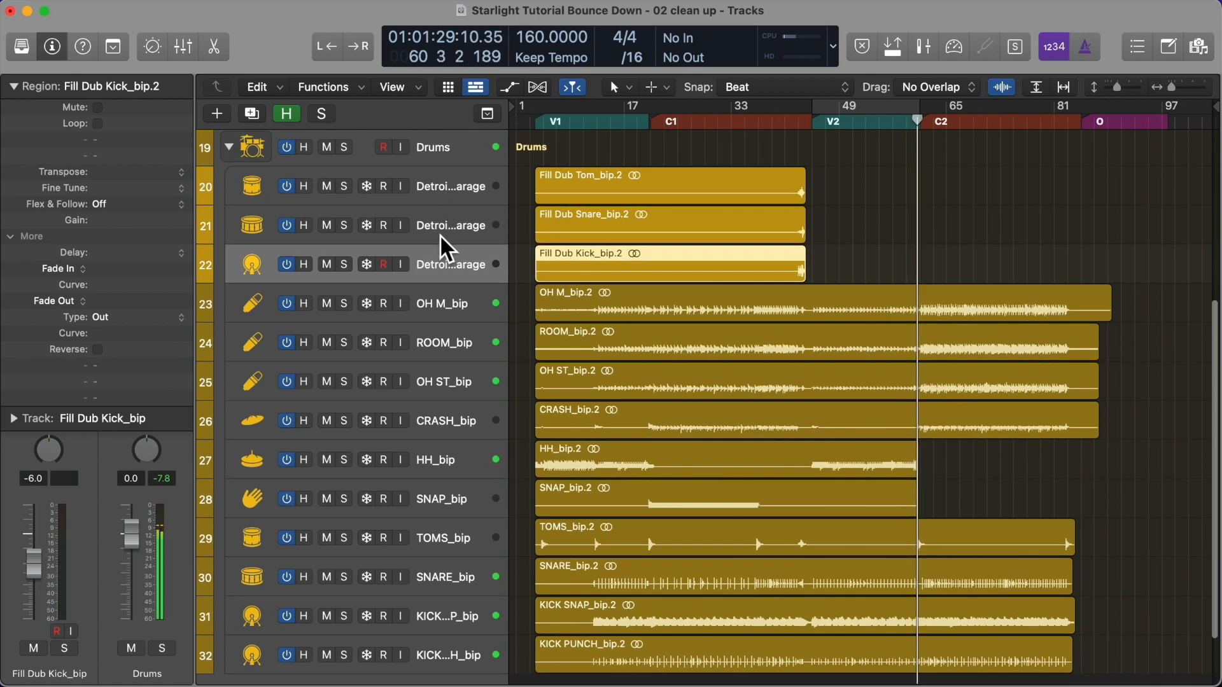
click(445, 228)
double_click(33, 477)
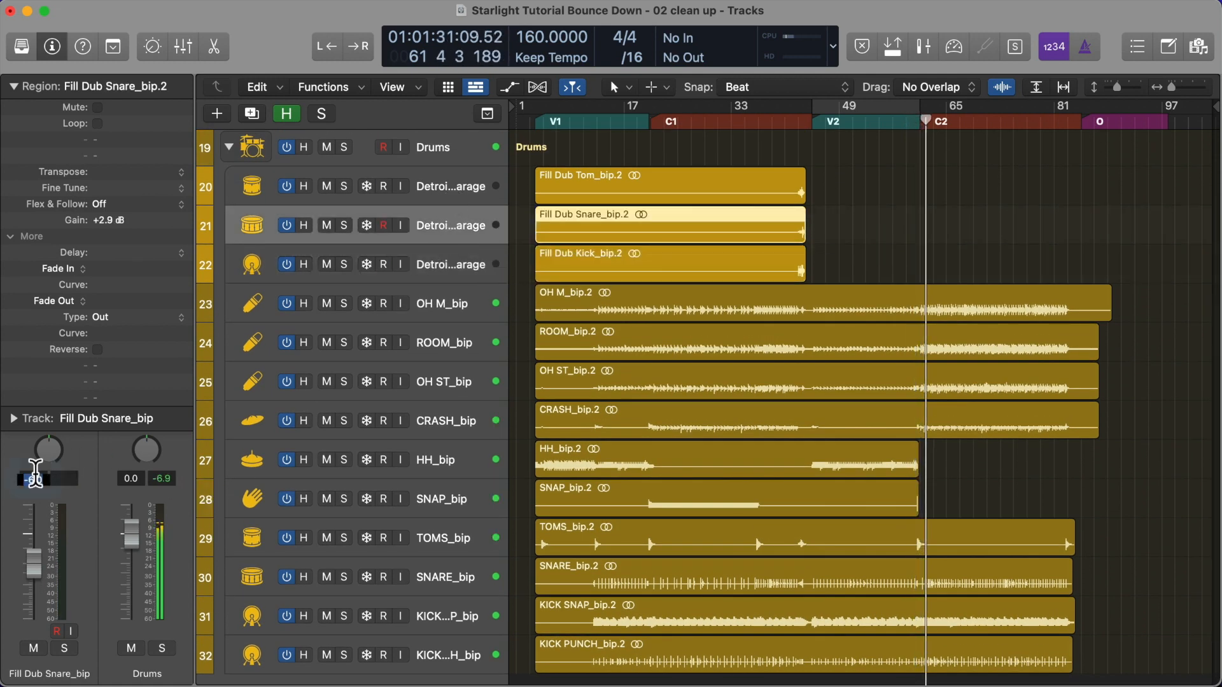
text(-9)
key(Return)
Set the Fill Dub Tom track's volume to -7 dB
click(468, 190)
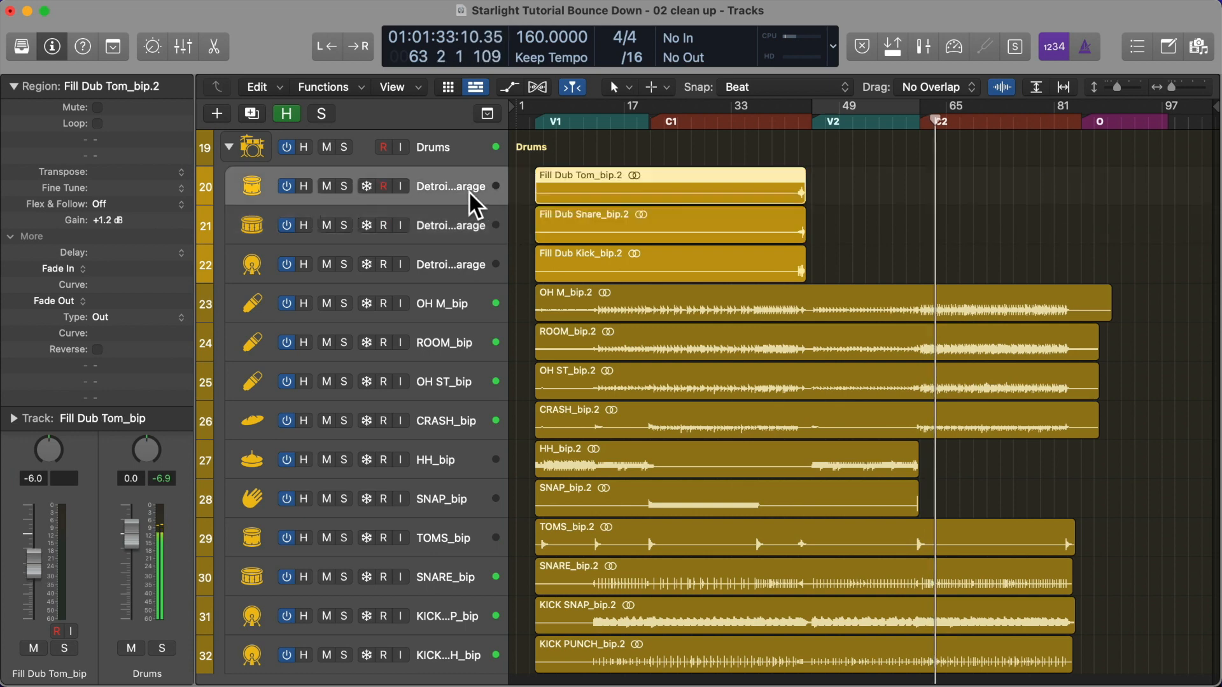
double_click(33, 478)
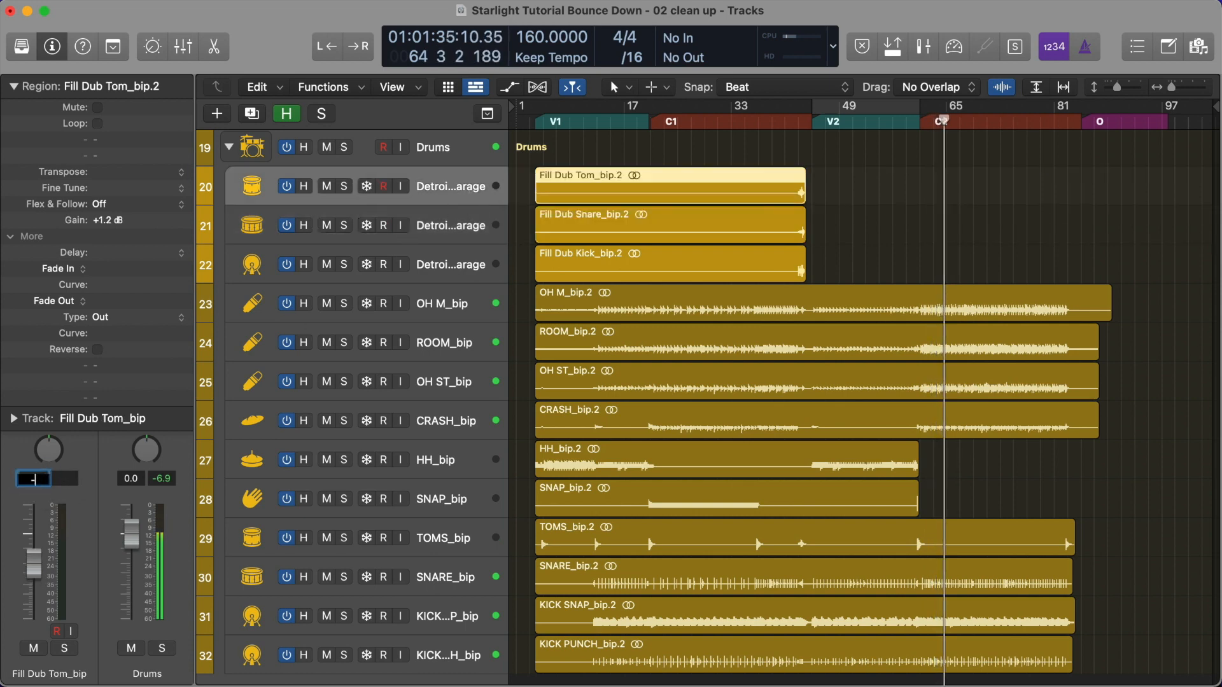
text(-7)
key(Return)
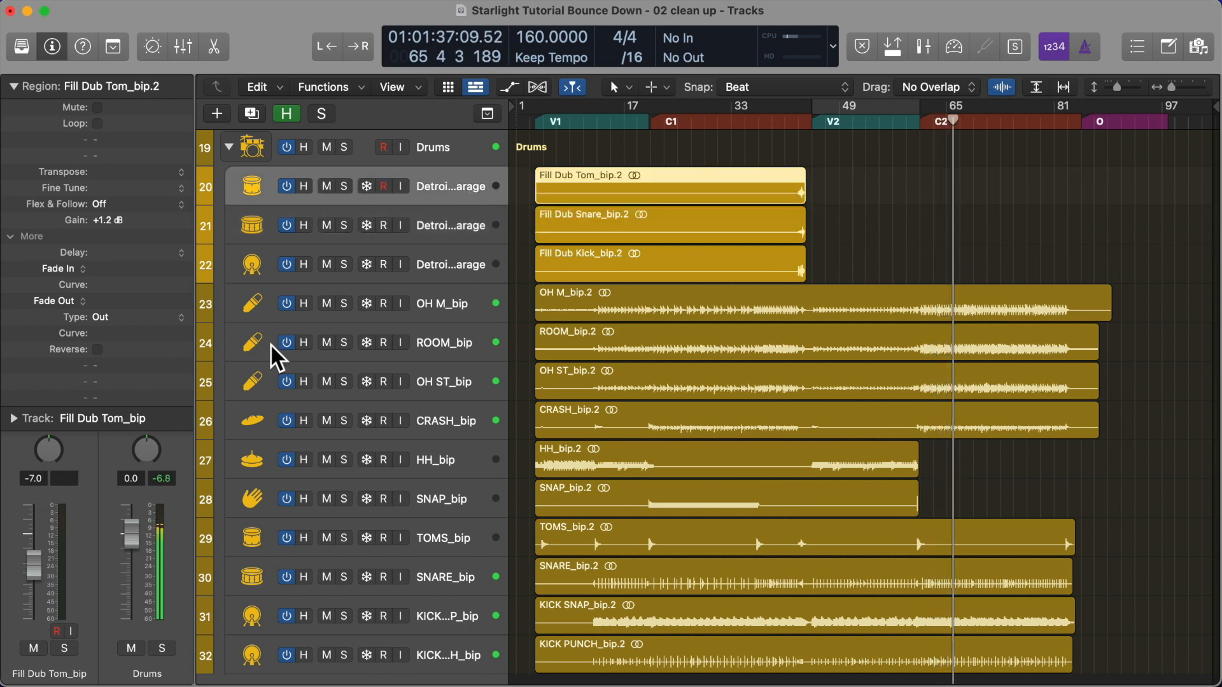
Collapse the Drums stack and briefly view the individual tracks inside the LVOX stack
click(228, 145)
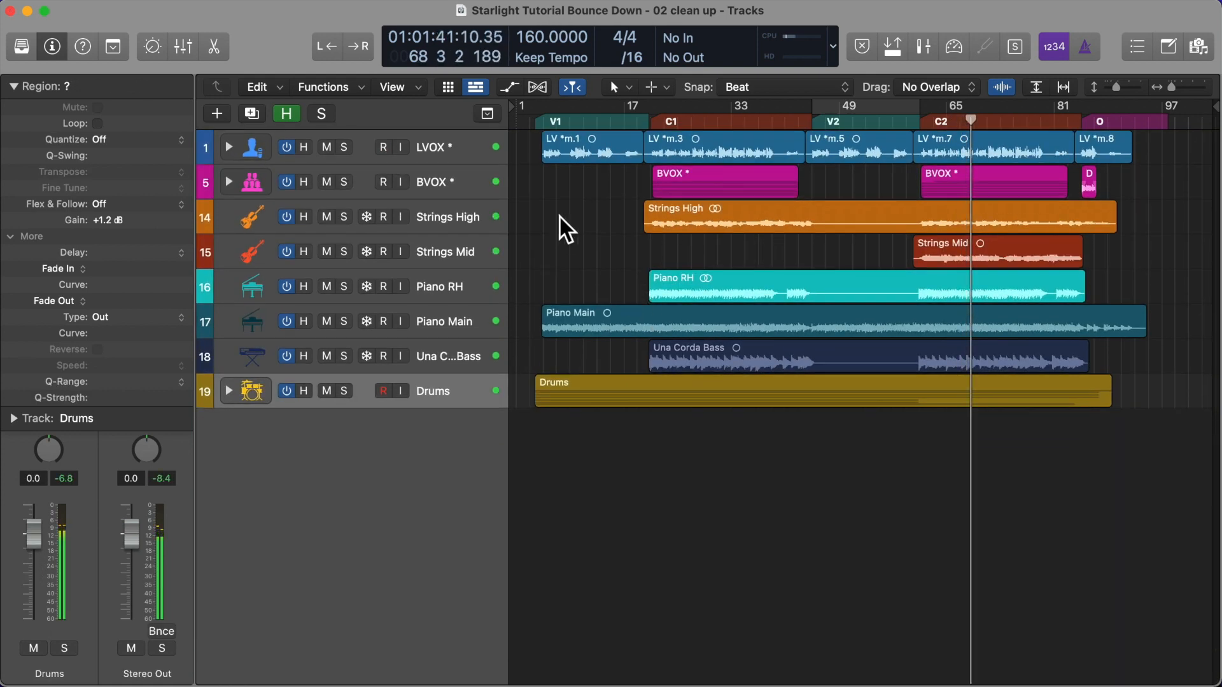
click(228, 146)
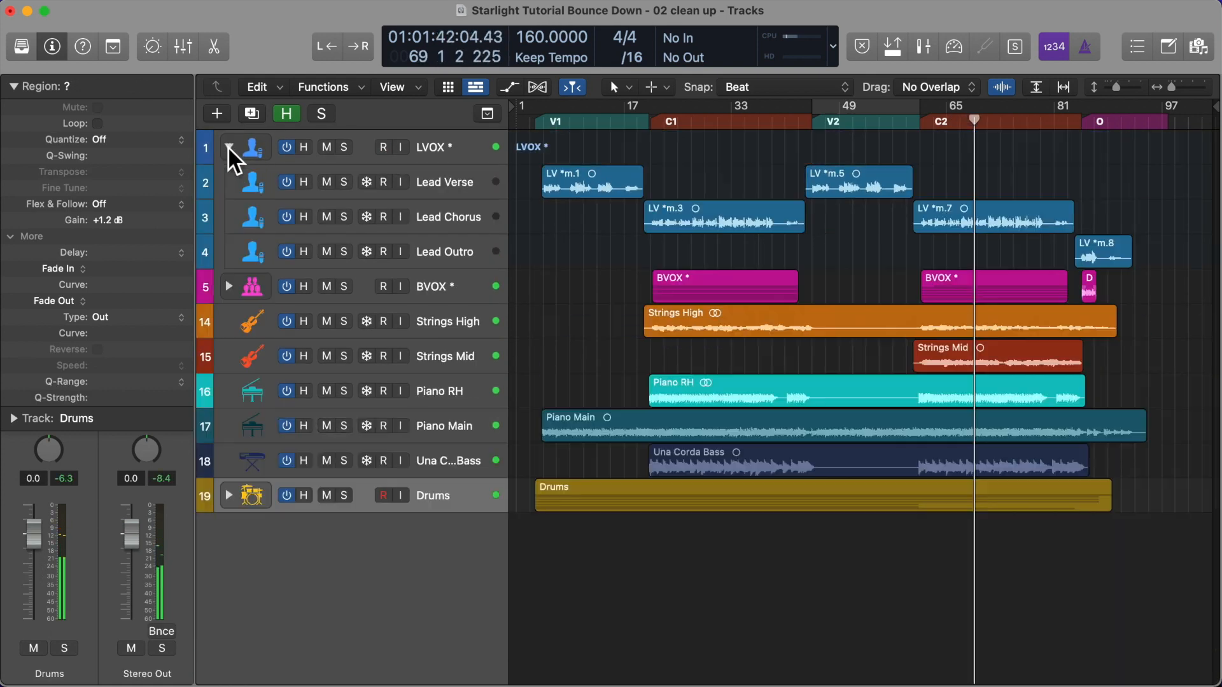
click(228, 146)
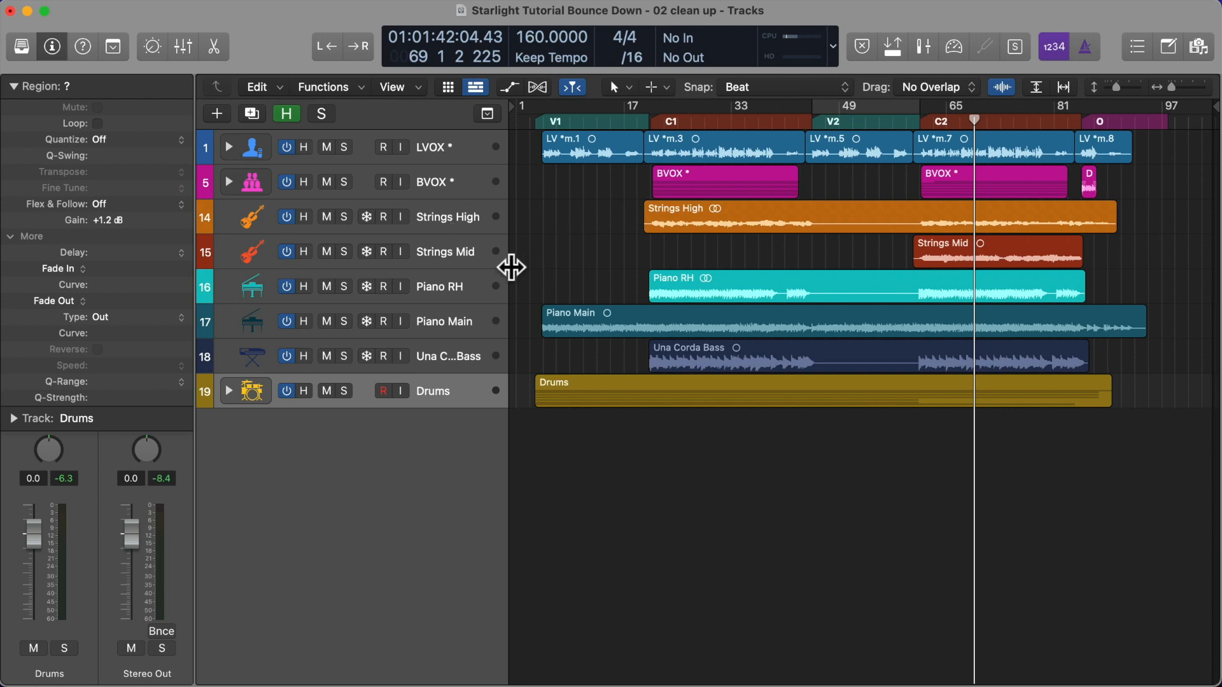
Play the song from the C2 marker and check the Drums and Stereo Out levels
key(alt+comma)
key(alt+comma)
key(alt+comma)
key(space)
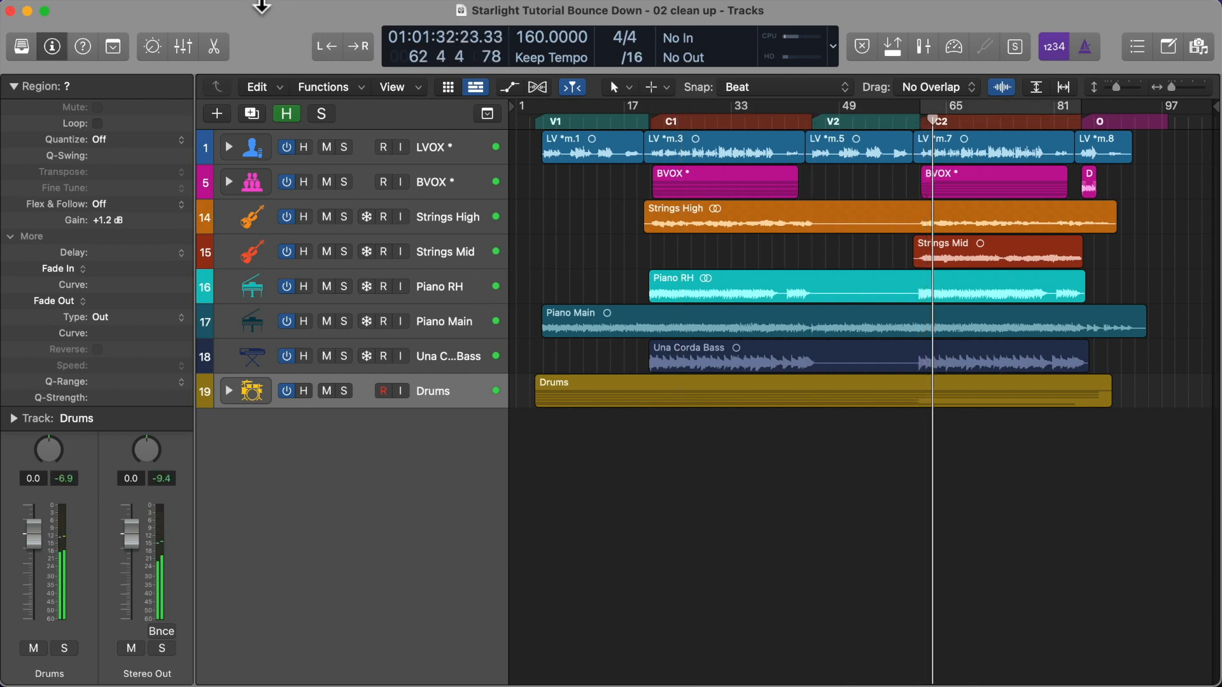
Save the project as a new alternative named 03 EXPORT
click(72, 9)
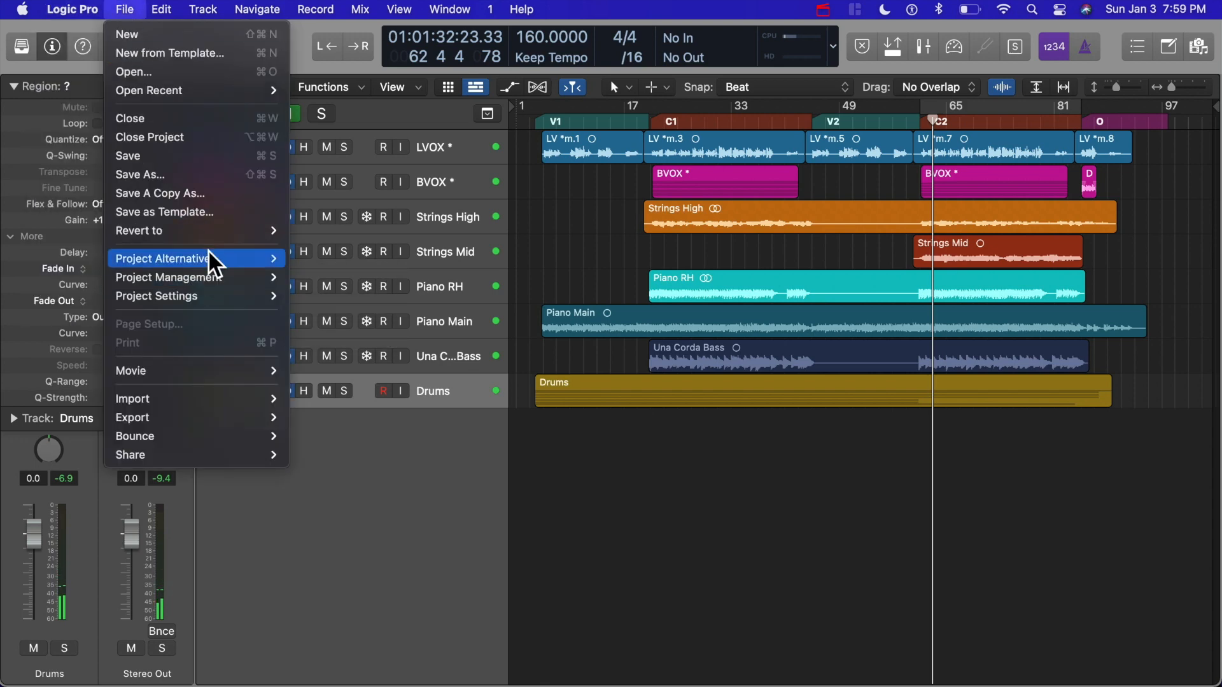
mouse_move(209, 250)
click(323, 254)
text(03)
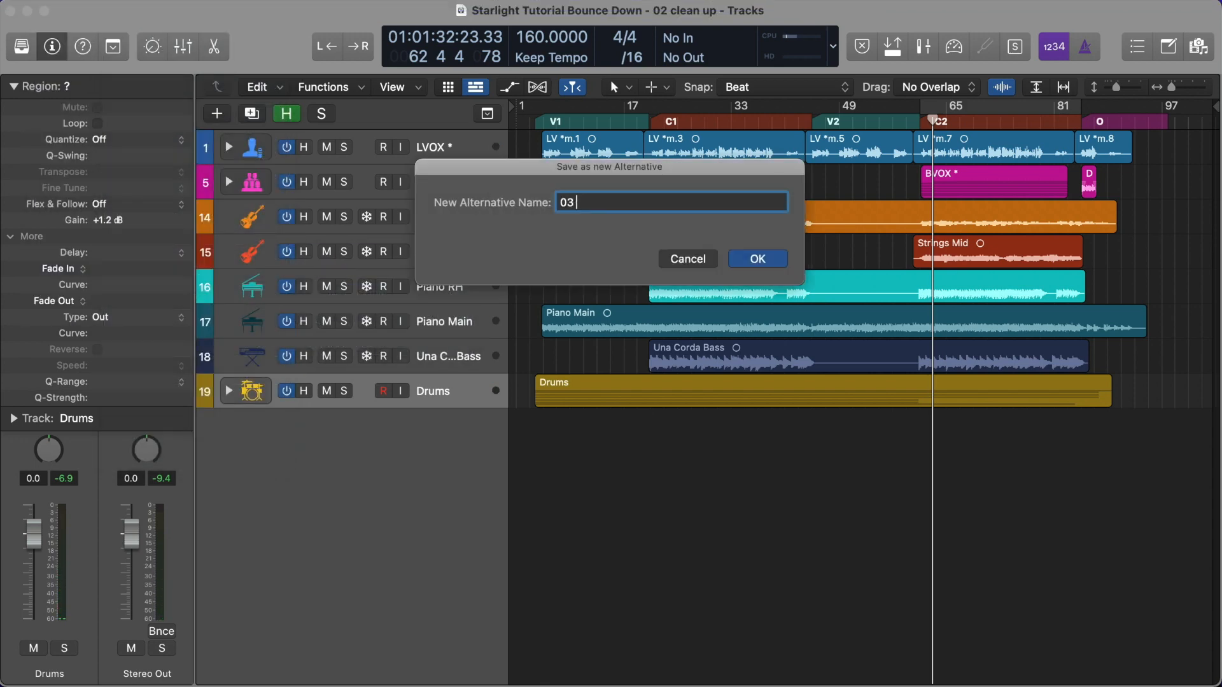
text( EXPORT)
key(Return)
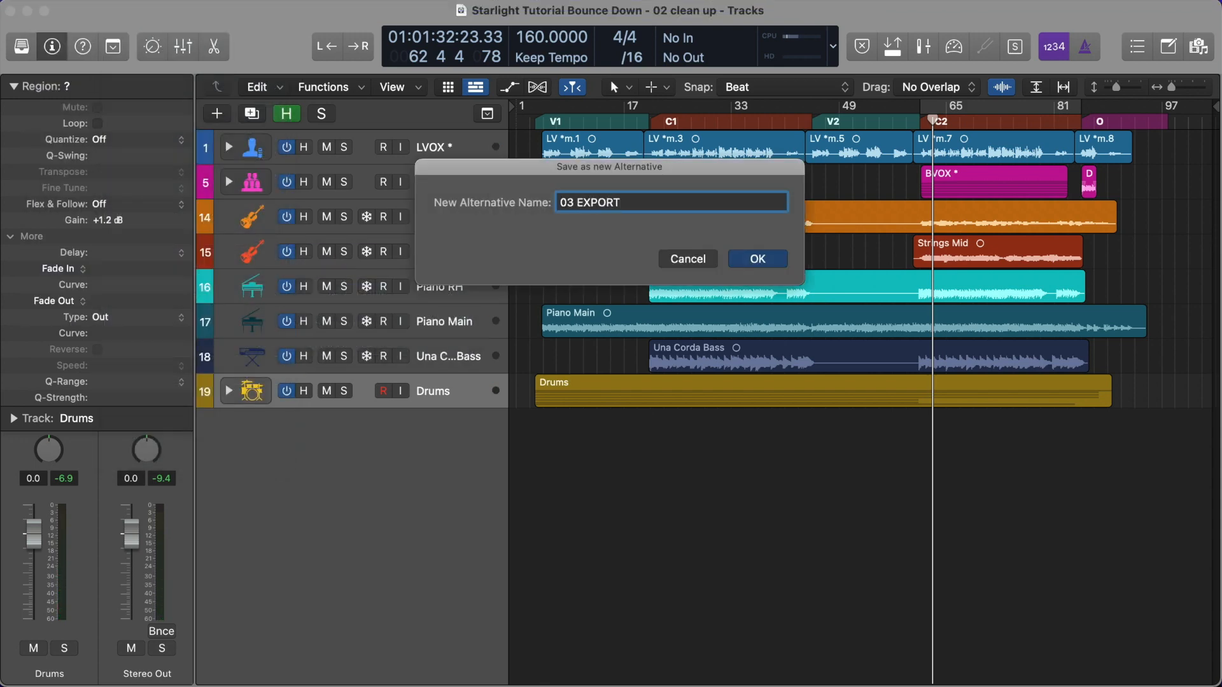
Flatten the LVOX and BVOX track stacks into individual tracks
click(441, 386)
click(447, 147)
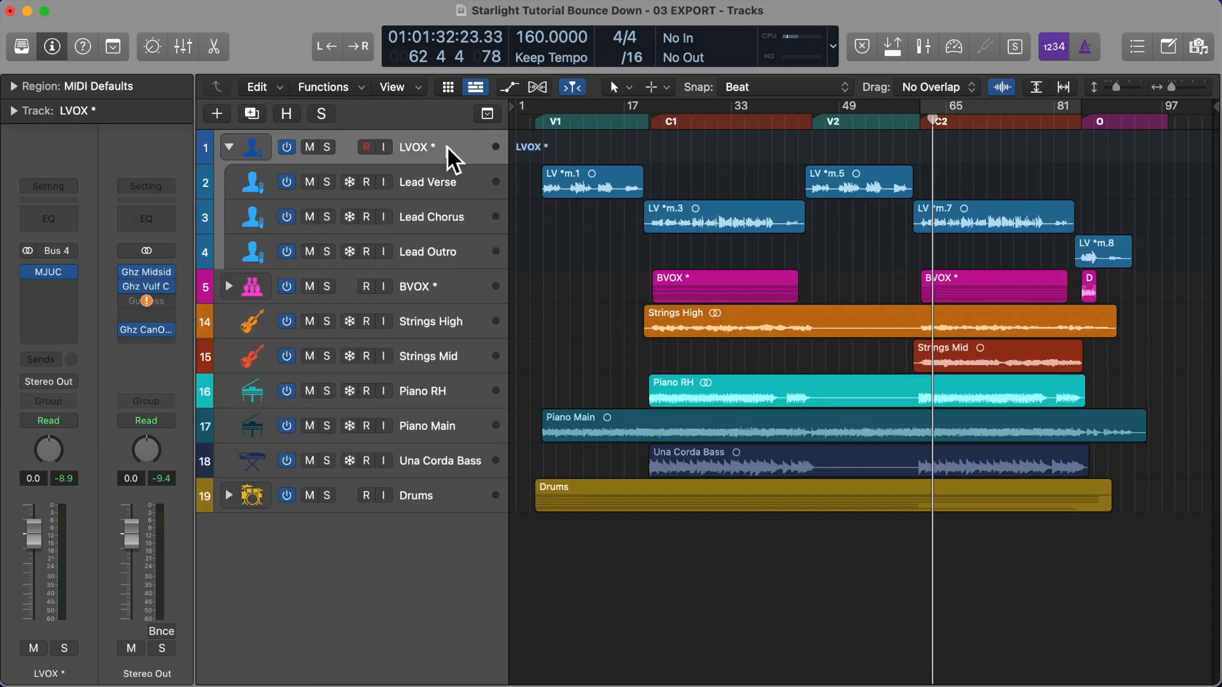
right_click(433, 148)
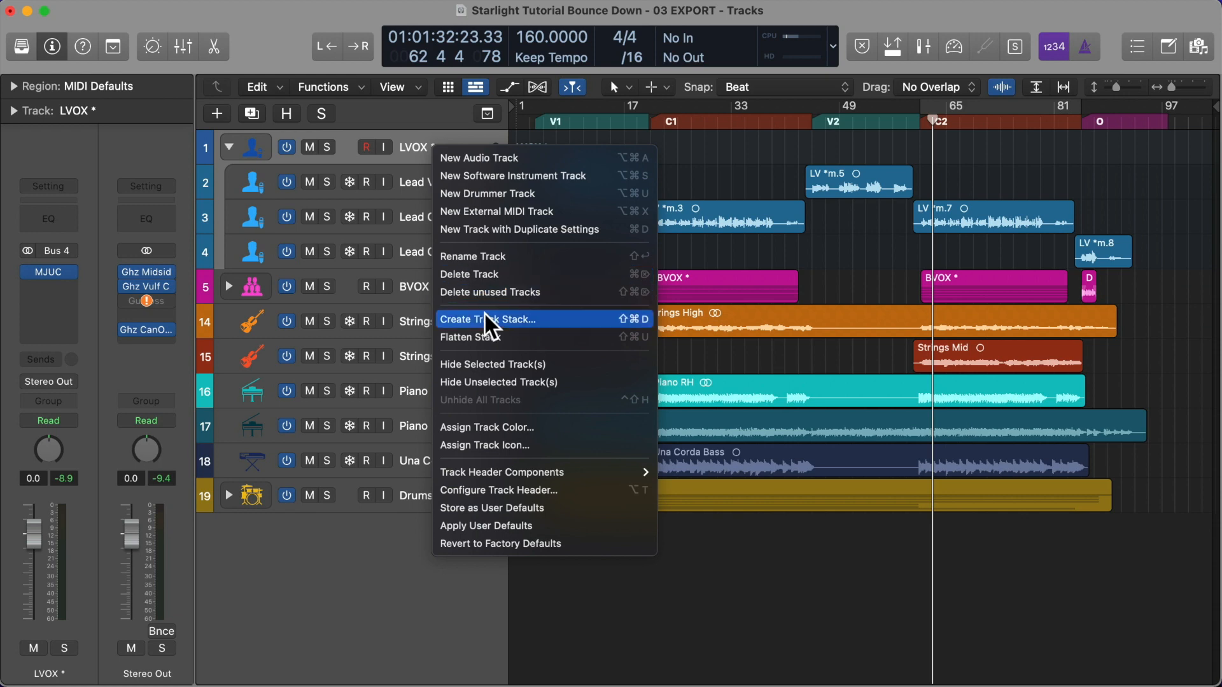
click(487, 336)
click(443, 249)
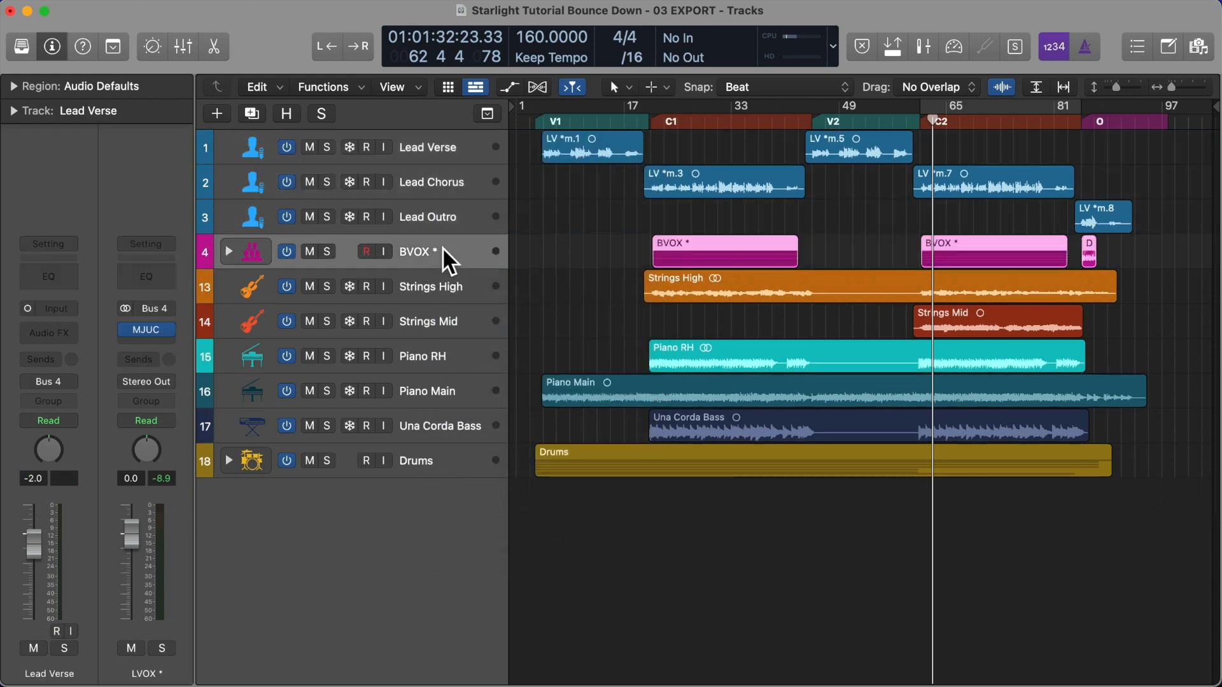
right_click(442, 247)
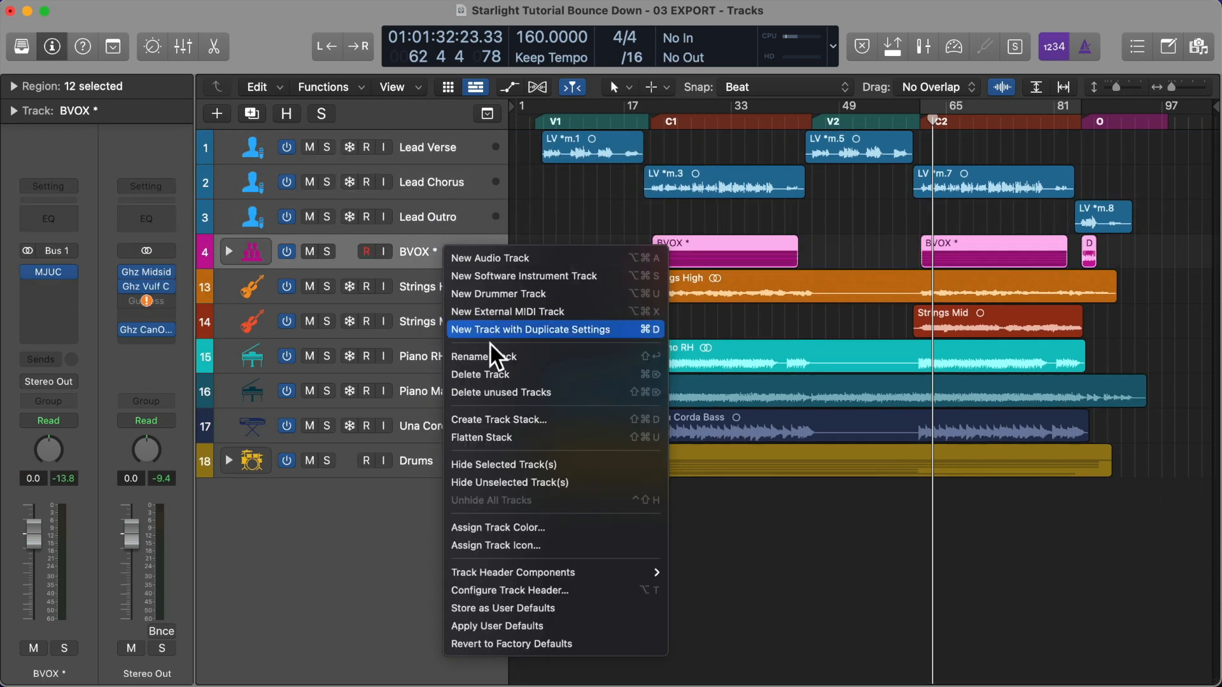
click(487, 436)
Flatten the Drums track stack into individual tracks
scroll(445, 493, down, 5)
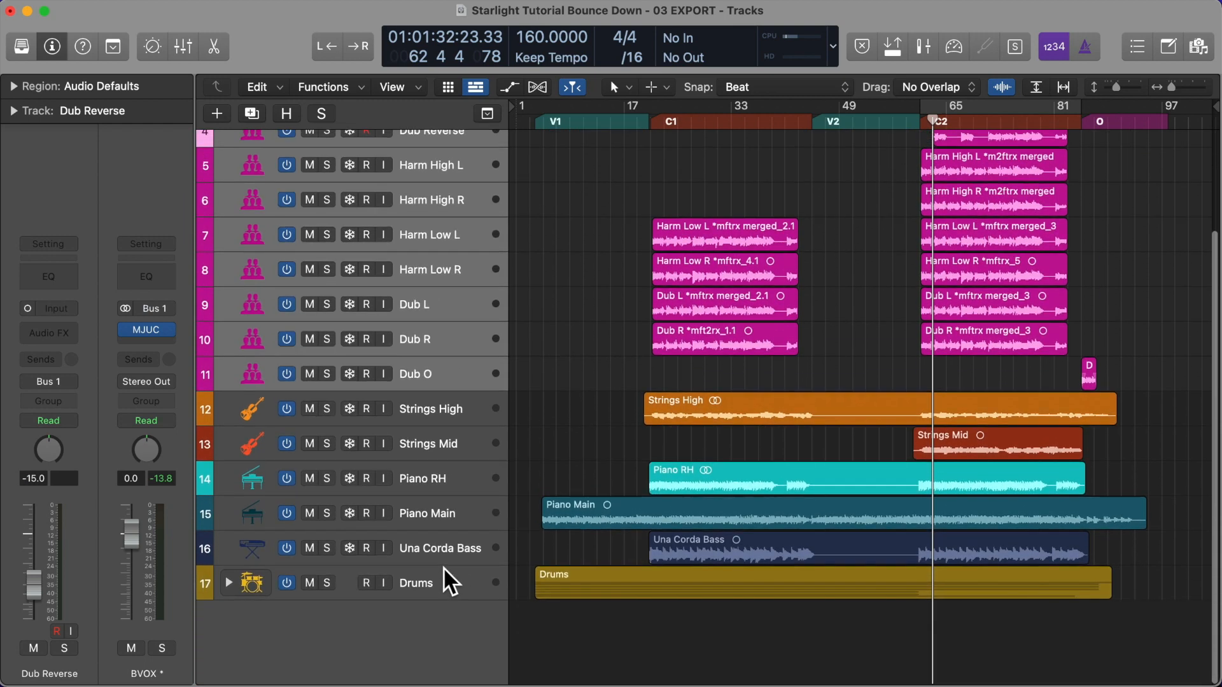
right_click(446, 584)
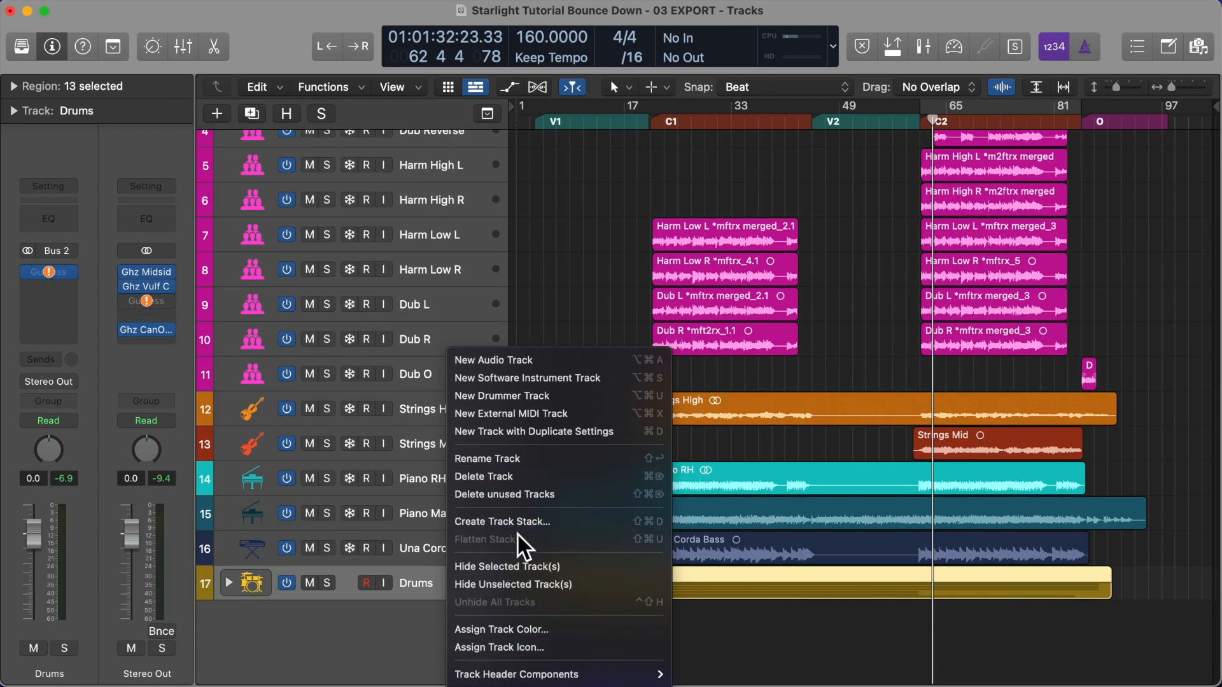
click(403, 523)
click(426, 548)
click(427, 570)
right_click(427, 570)
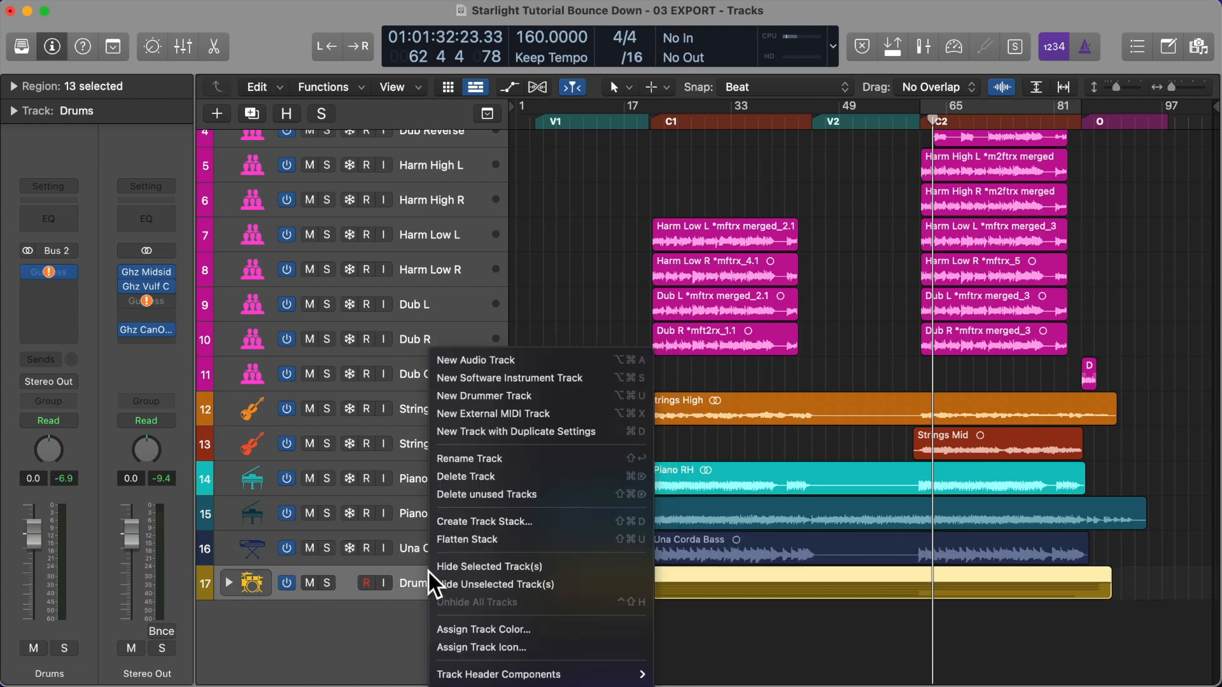
click(475, 537)
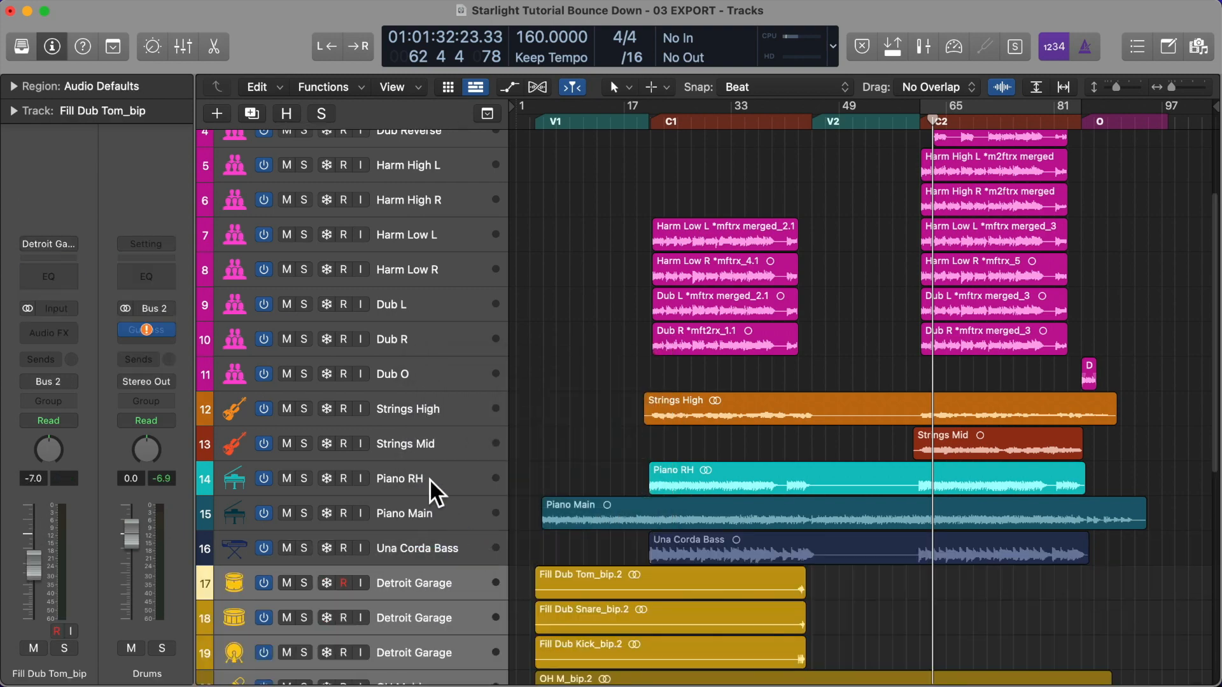
Reduce the track heights until all 29 tracks fit in view, and move the playhead back to the V1 marker
scroll(430, 478, down, 10)
key(super+Up)
key(super+Up)
key(super+Up)
key(super+Up)
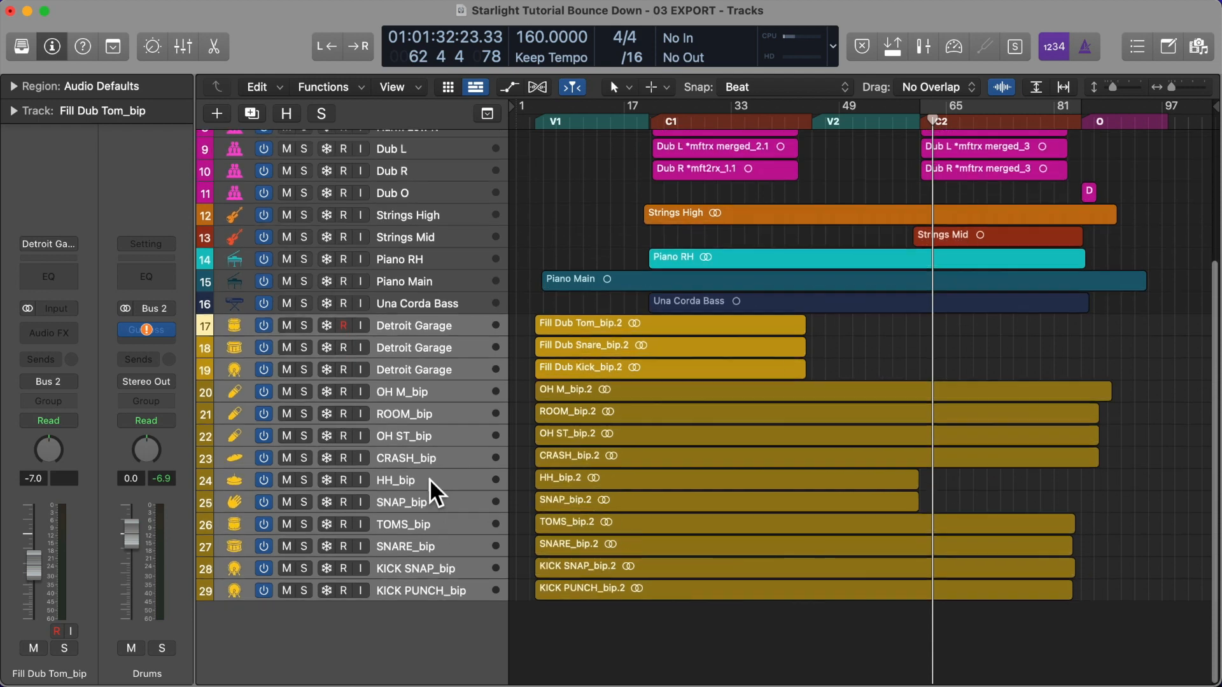
key(super+Up)
key(super+Up)
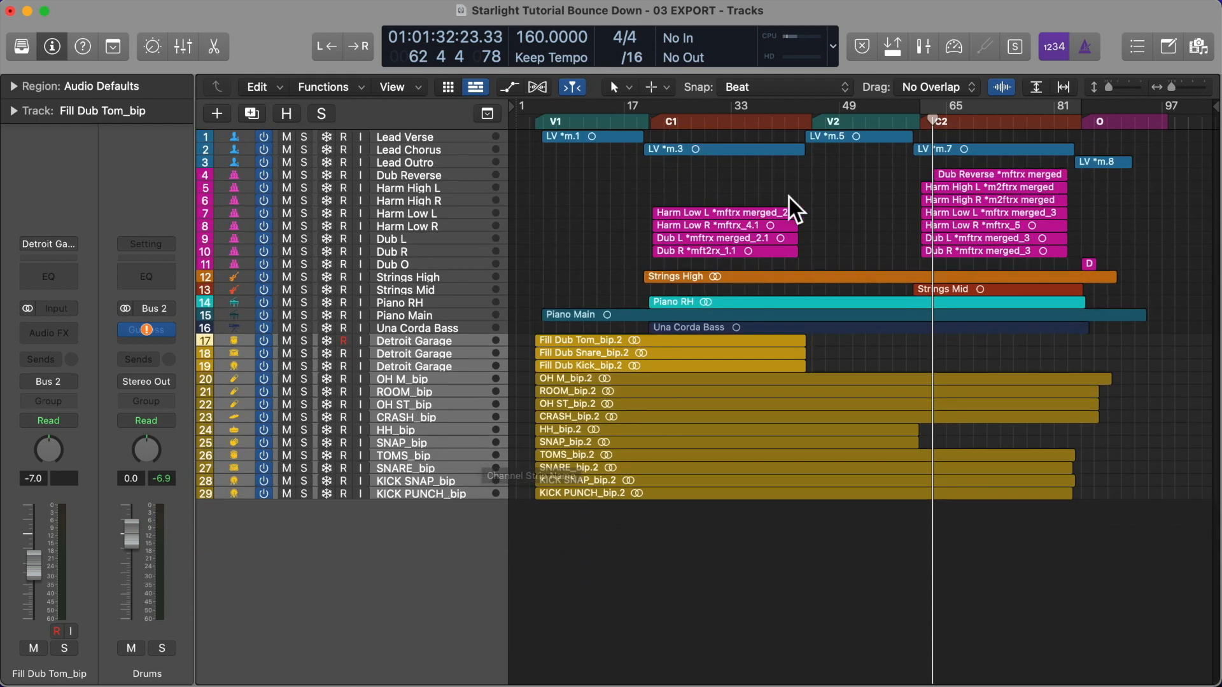
key(comma)
Set the fade-in and fade-out of all five lead vocal regions to 10
key(super+a)
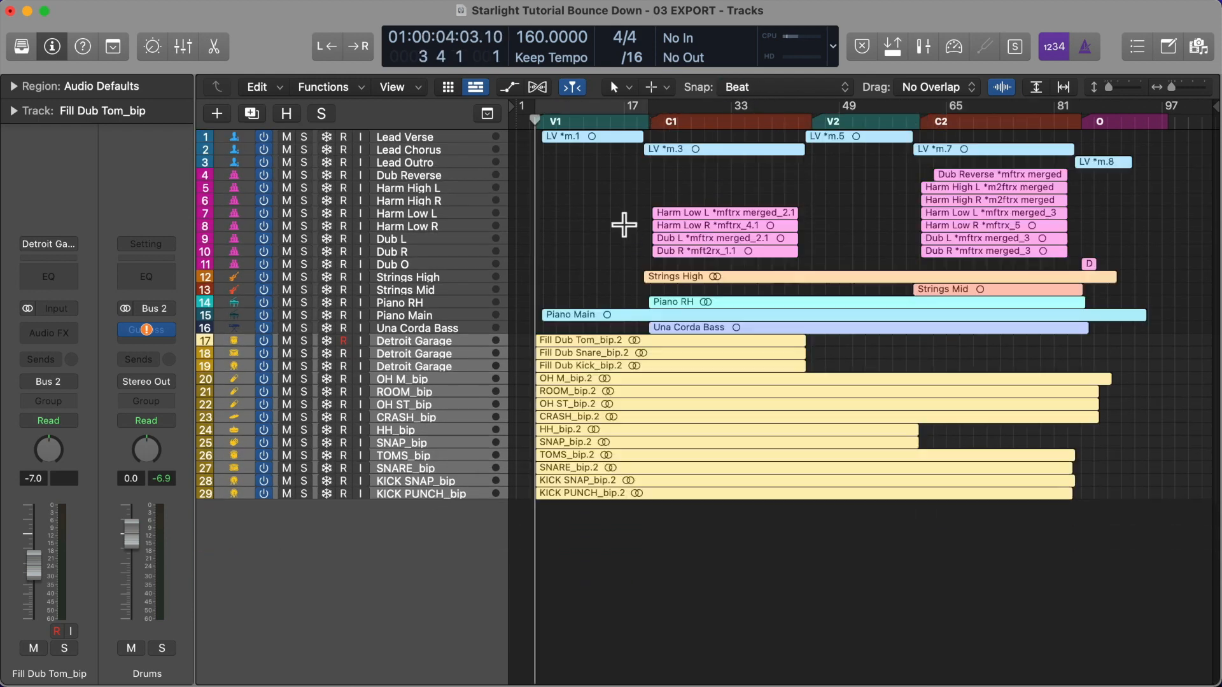
click(13, 87)
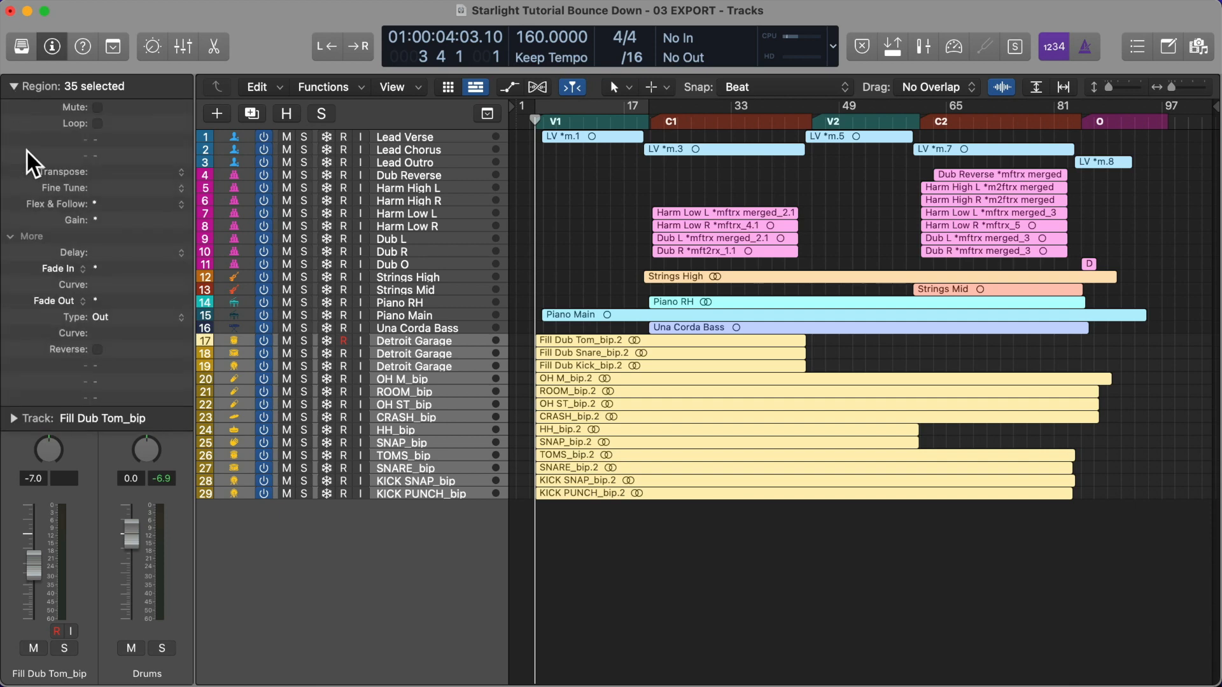
click(623, 171)
drag(568, 133, 1113, 158)
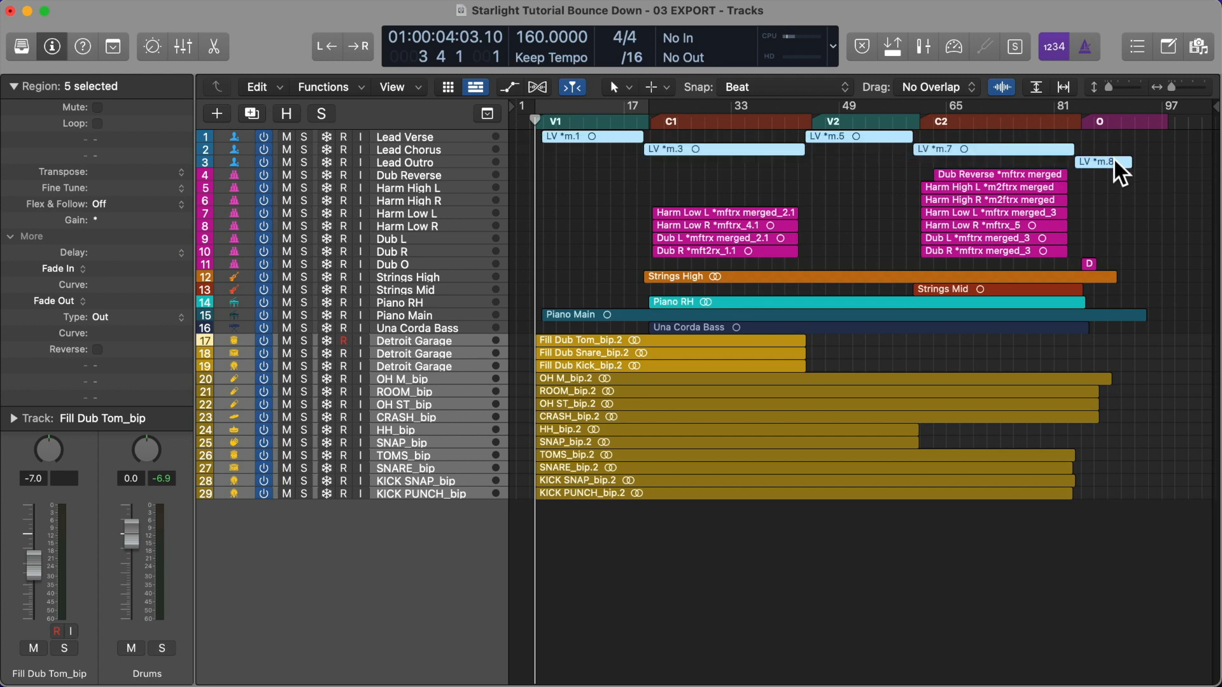
double_click(121, 269)
text(10)
key(Return)
double_click(117, 301)
text(10)
key(Return)
Add a fade-in and fade-out to all the strings, piano, bass and drum regions
drag(694, 169, 1090, 259)
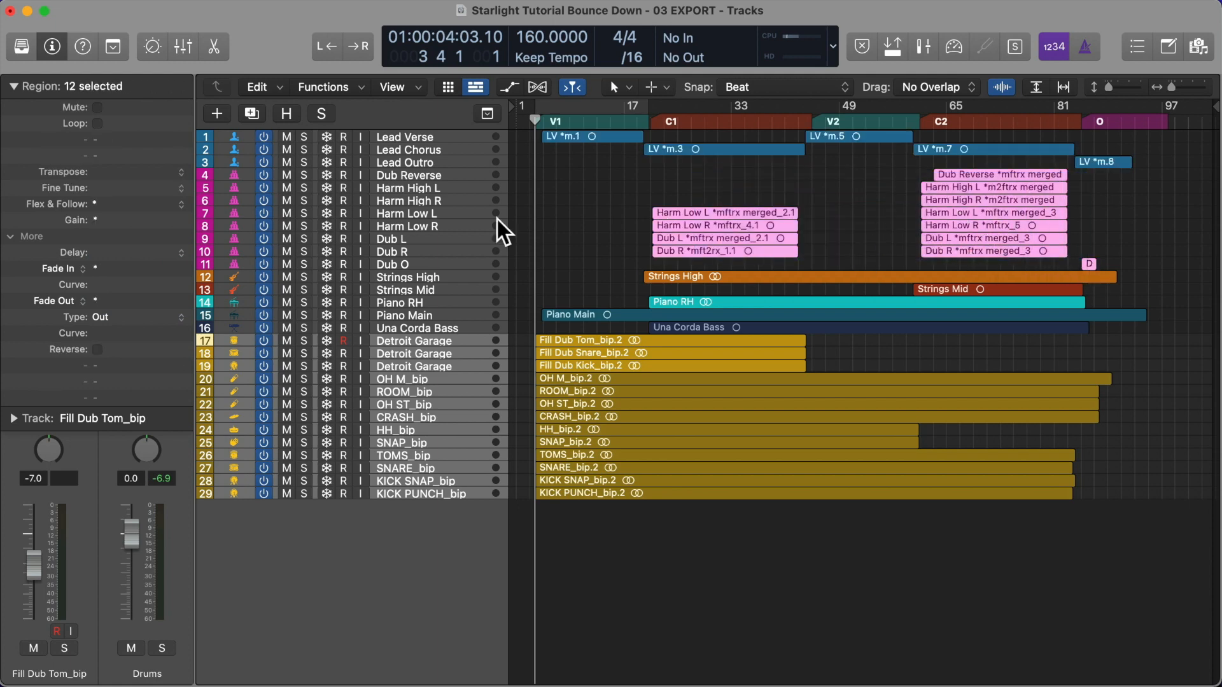
click(622, 265)
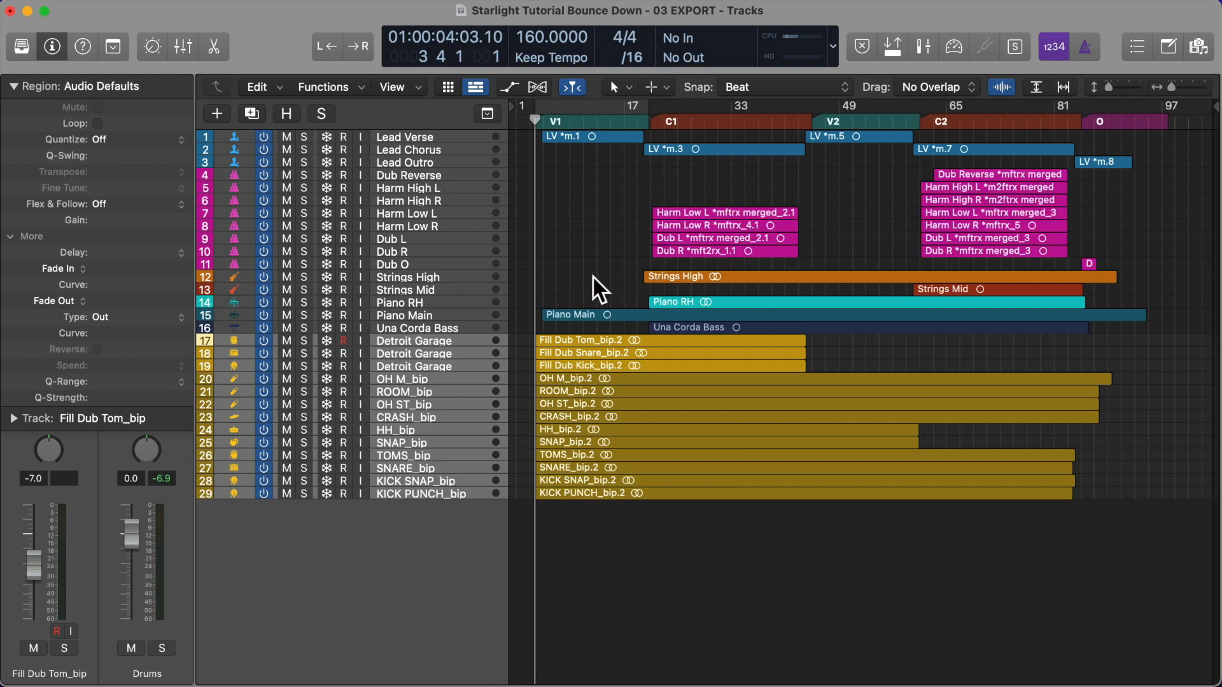
drag(593, 277, 1008, 530)
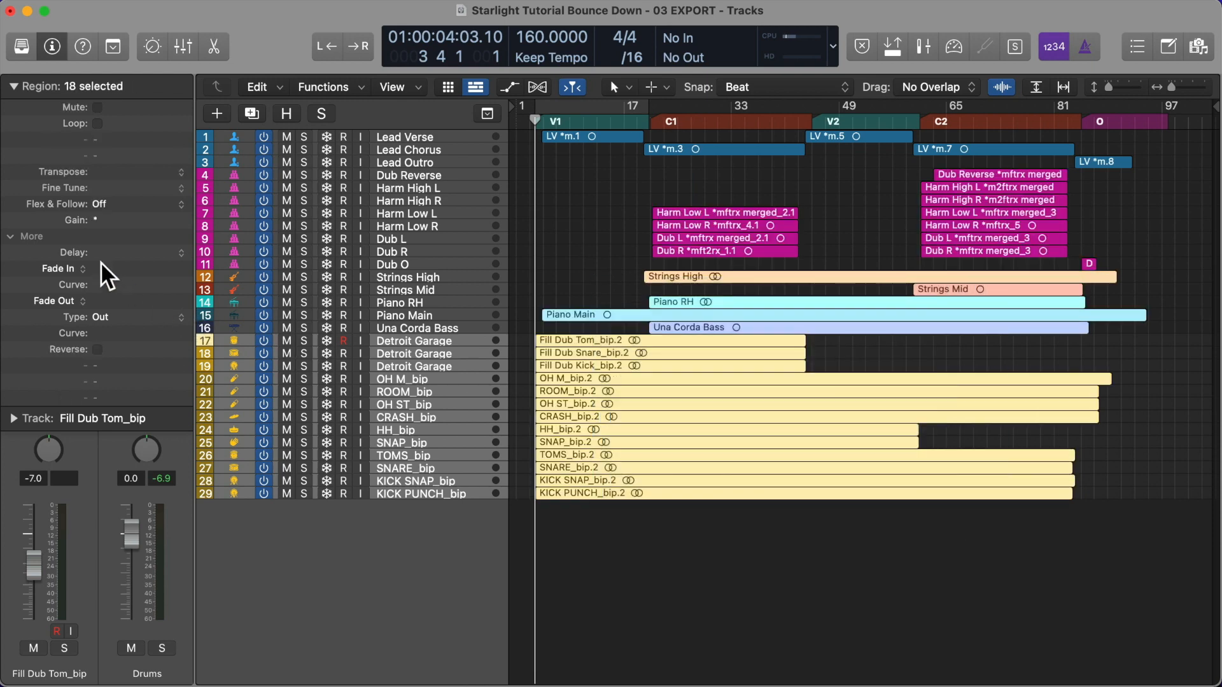
drag(101, 263, 100, 246)
drag(96, 296, 97, 280)
click(18, 84)
click(590, 165)
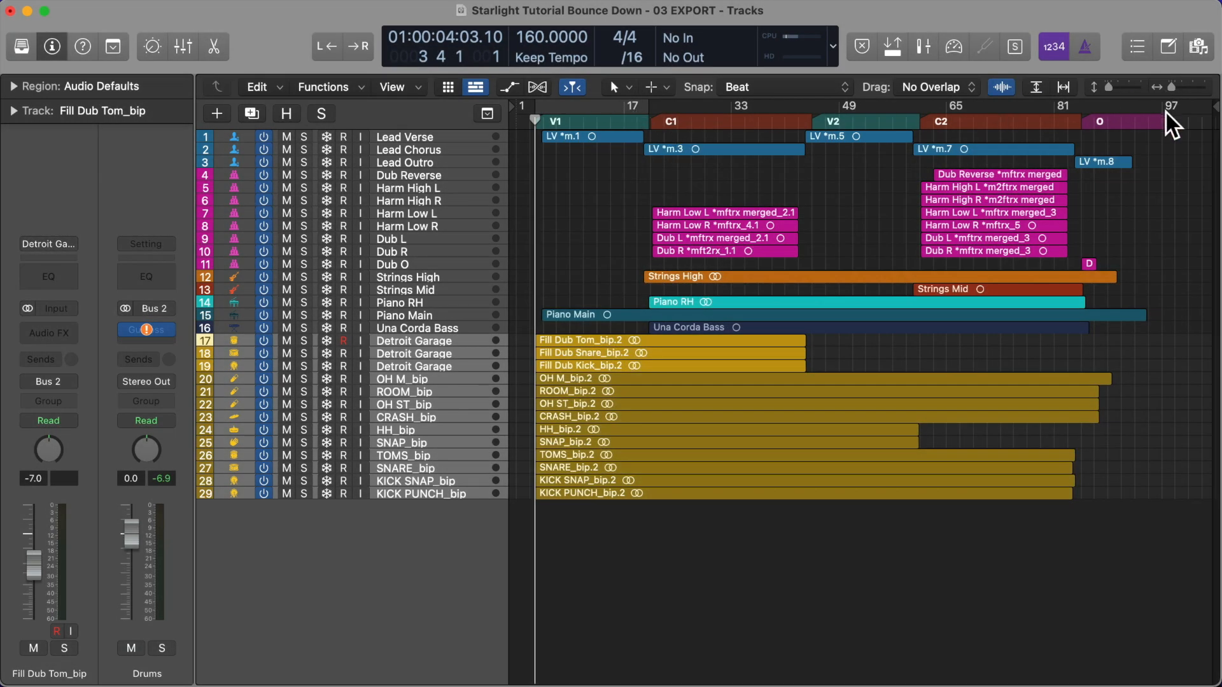
Turn on cycle mode and stretch the cycle range over the whole song, from the V1 marker to the end of the O section
click(1152, 126)
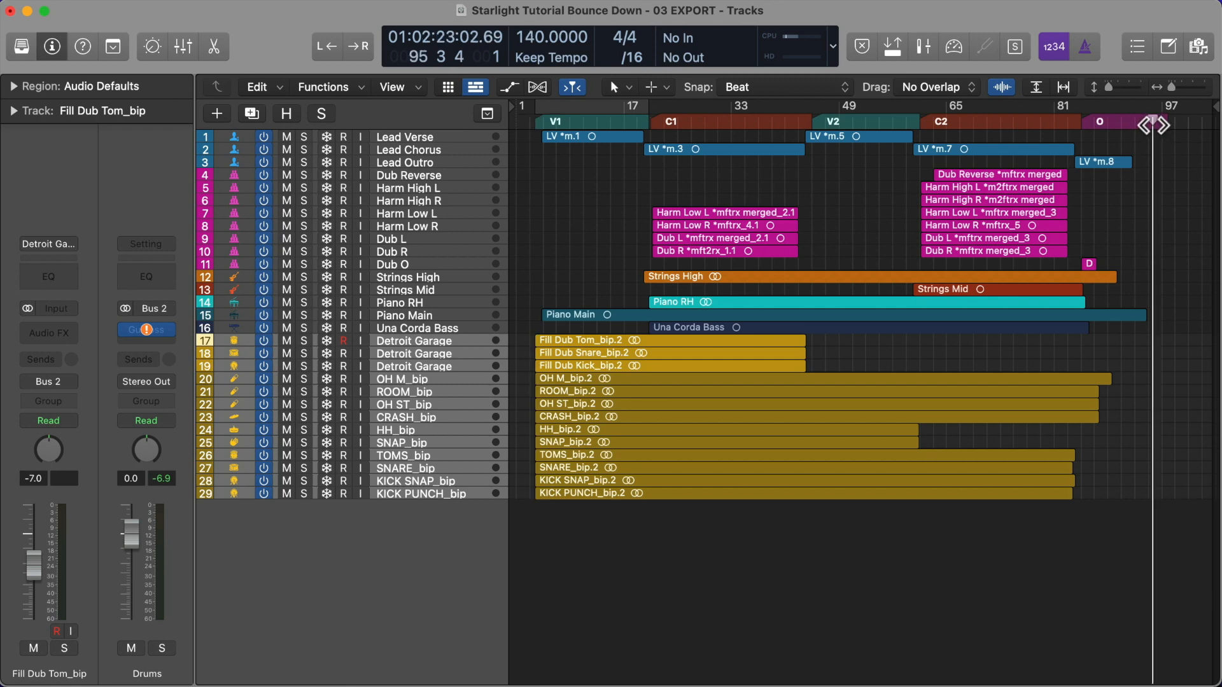
drag(1154, 126, 536, 119)
key(c)
drag(647, 105, 1167, 175)
Set the snap value to Bar and align the cycle range's end to bar 98, checking it with the playhead
click(777, 87)
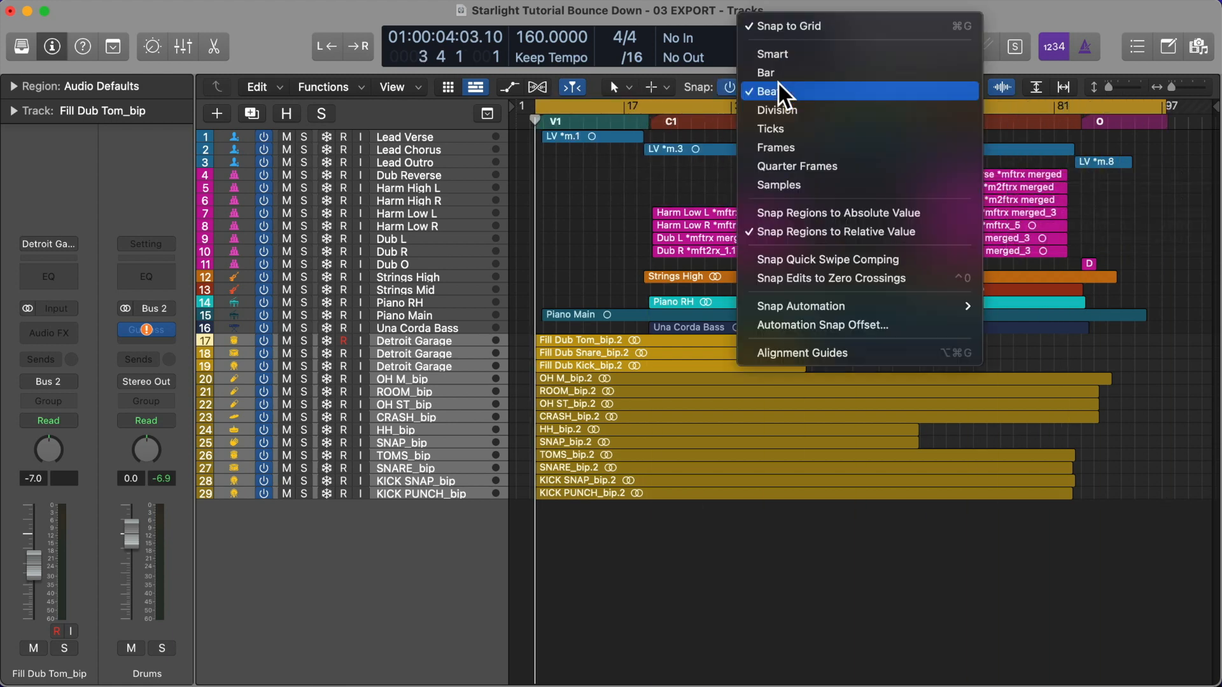
click(777, 72)
drag(1169, 111, 1161, 150)
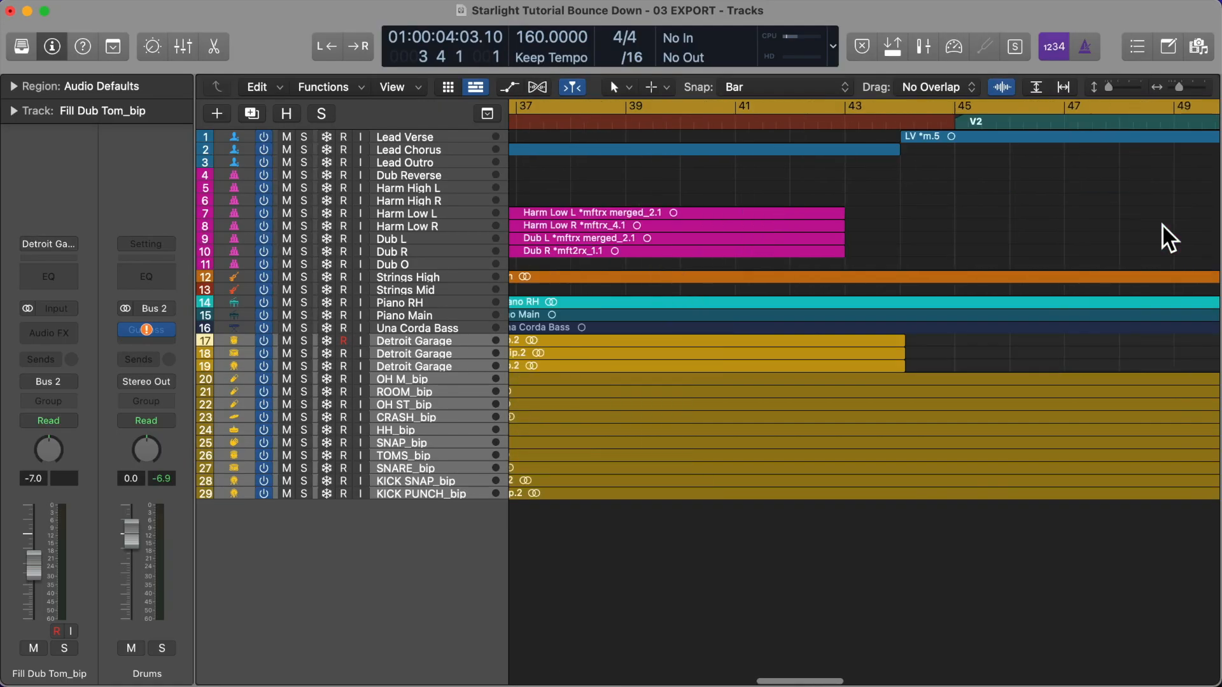
scroll(1162, 227, right, 5)
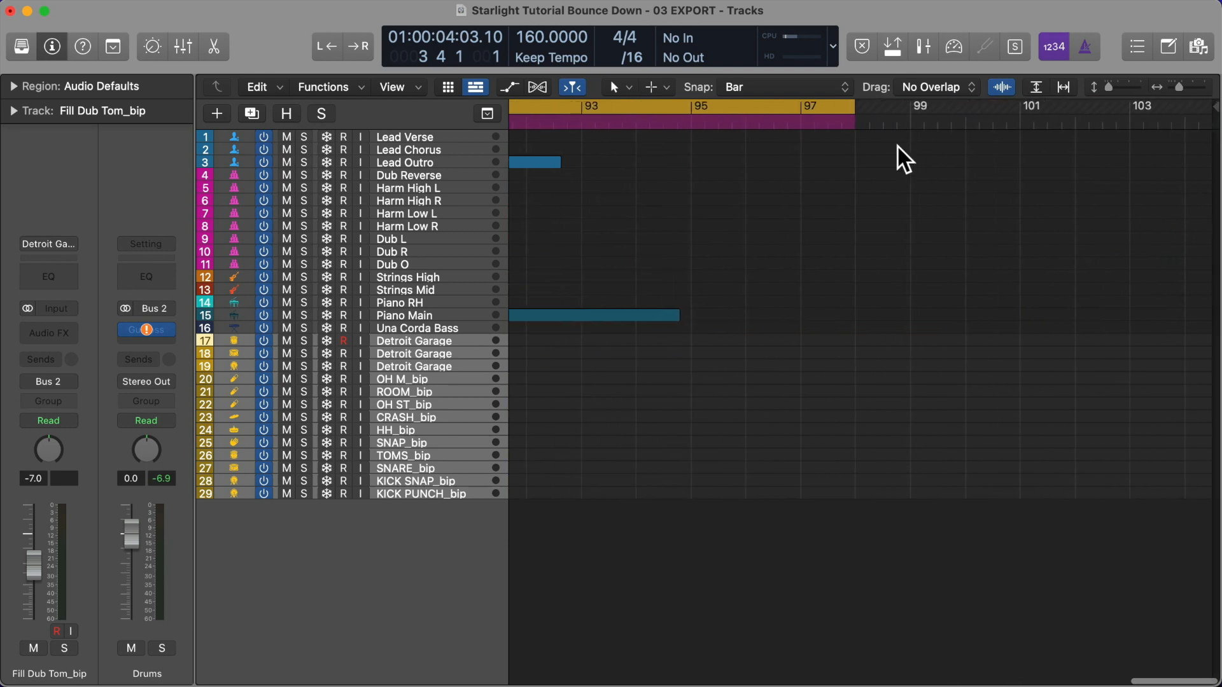
click(854, 118)
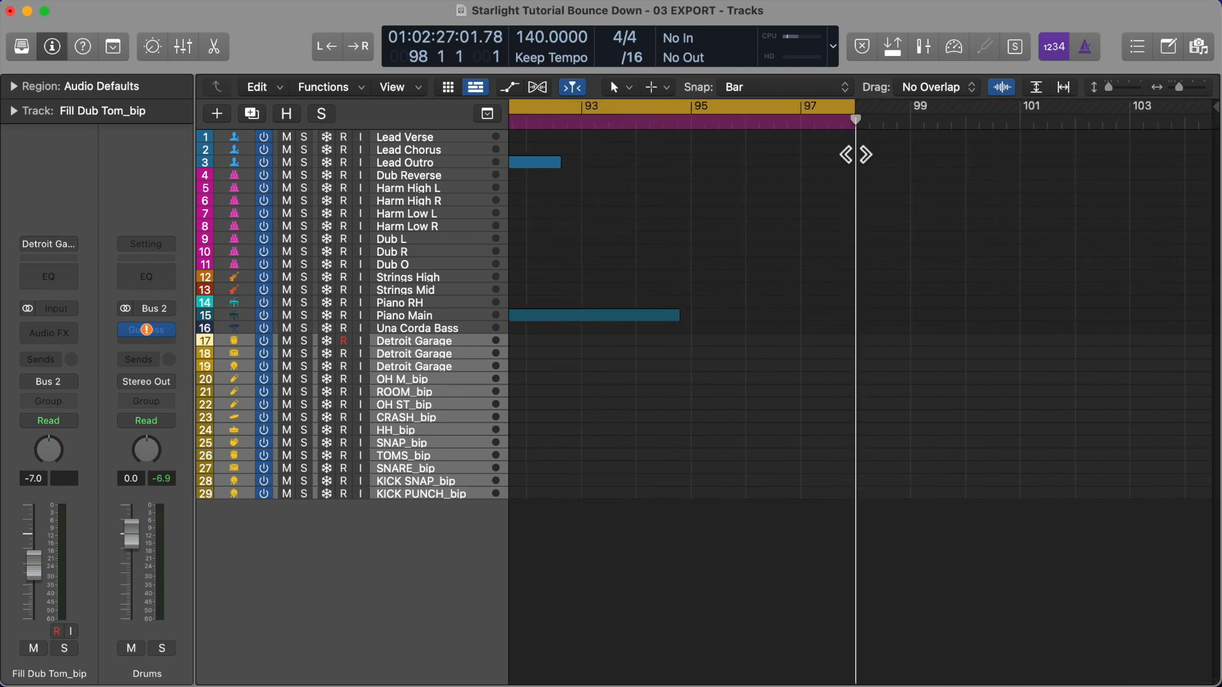
Bypass all the plug-ins on the Drums, BVOX, LVOX and Stereo Out channel strips in the mixer
key(z)
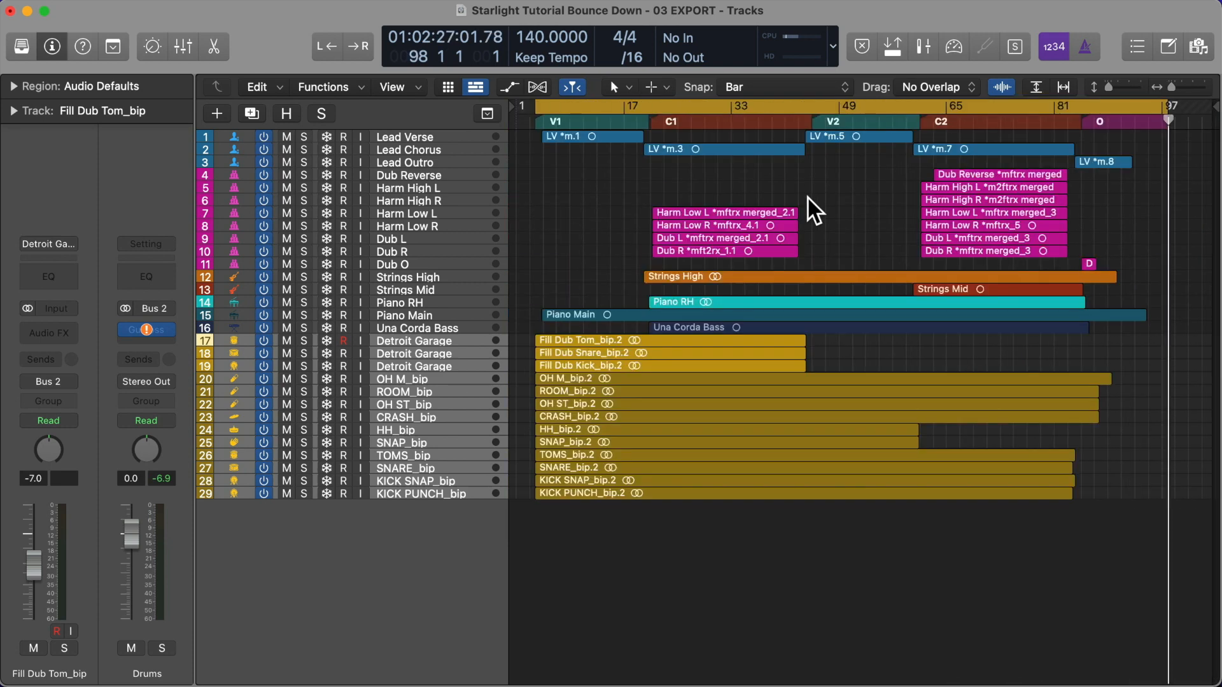
click(405, 136)
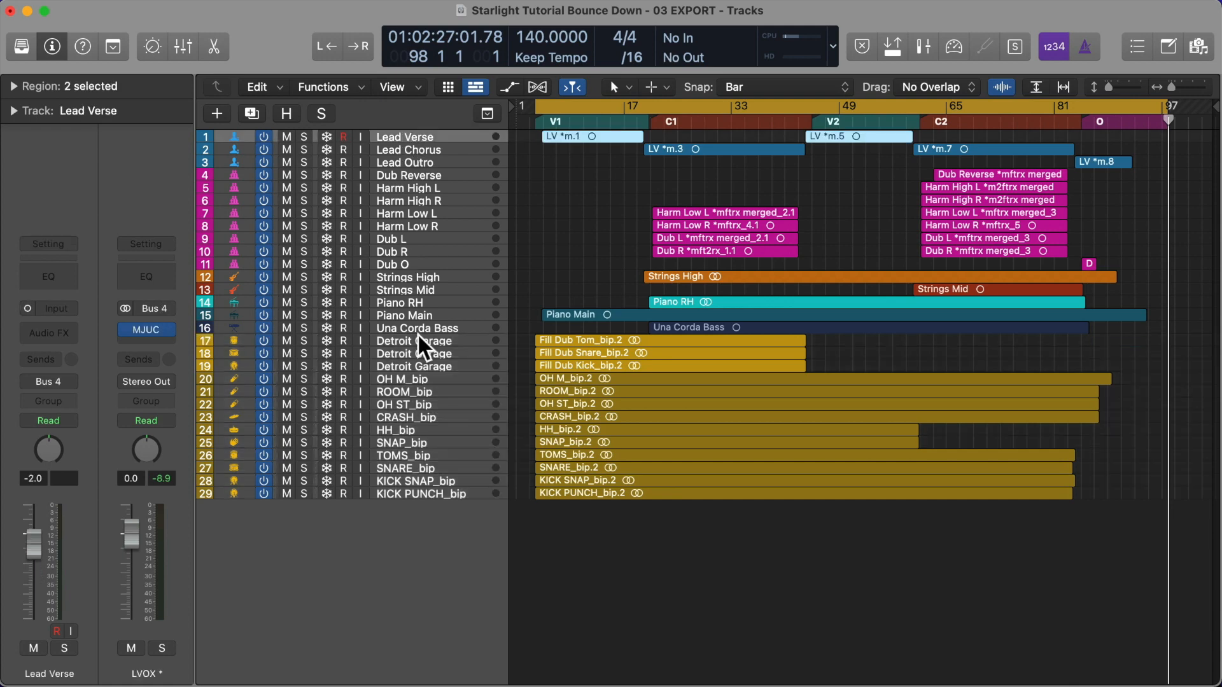
key(x)
scroll(682, 612, right, 15)
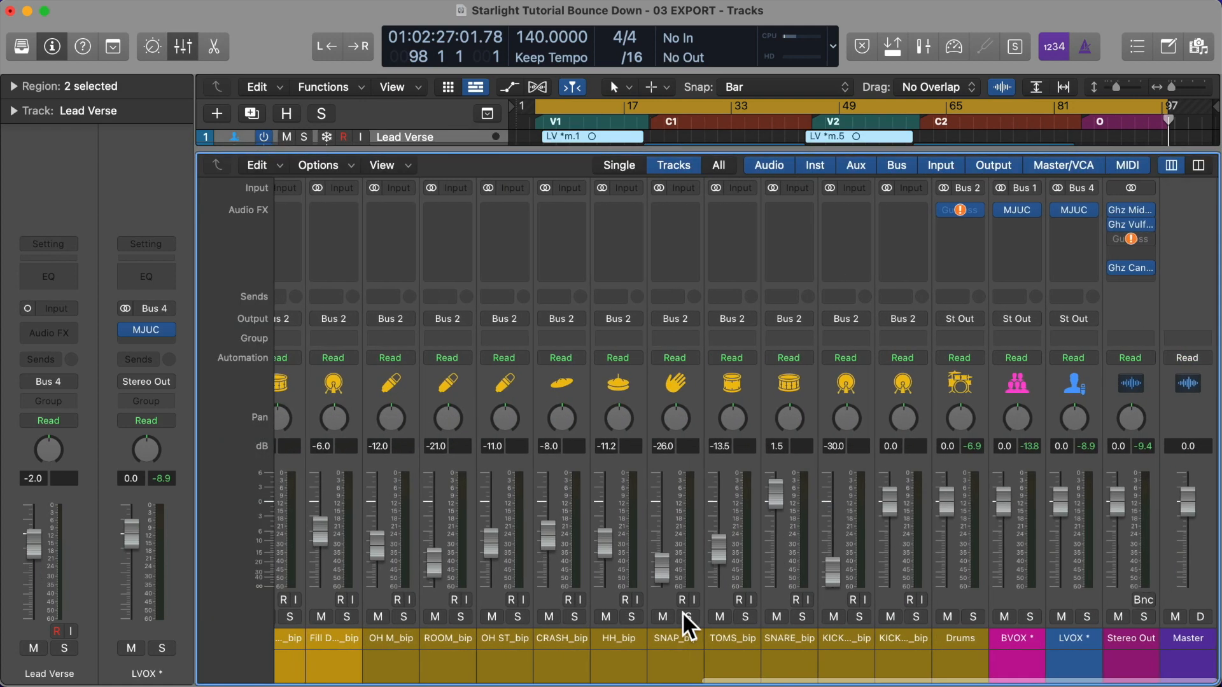
click(946, 209)
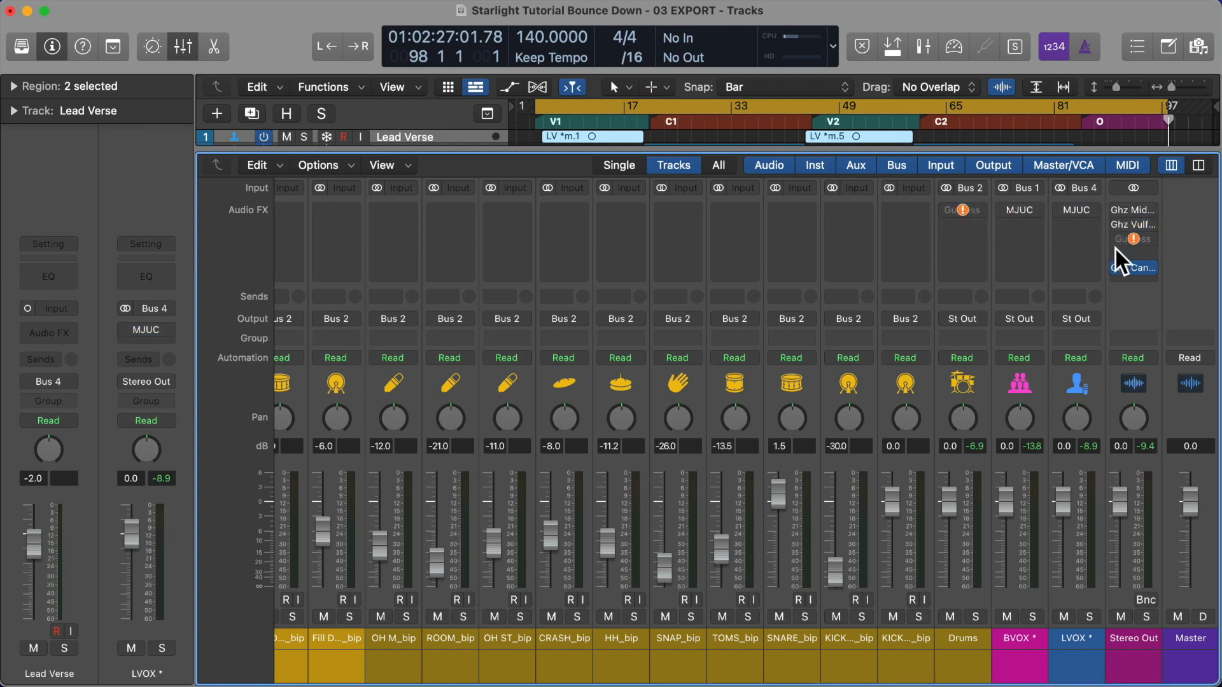
click(1139, 265)
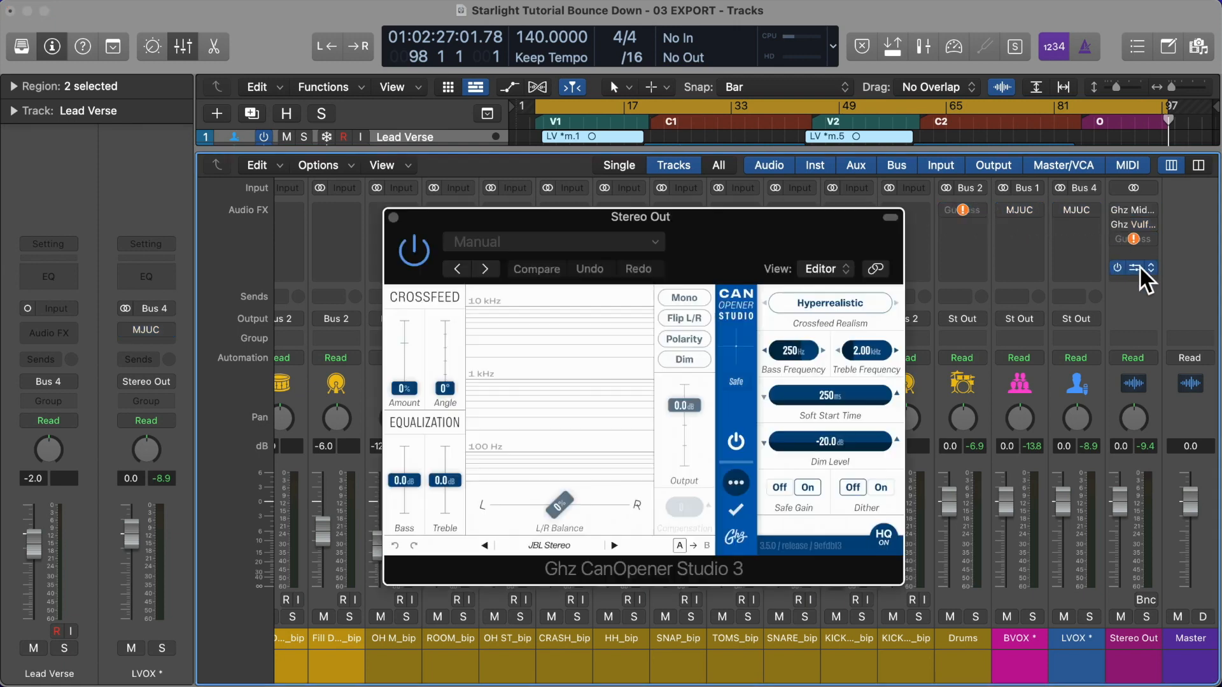
click(1139, 265)
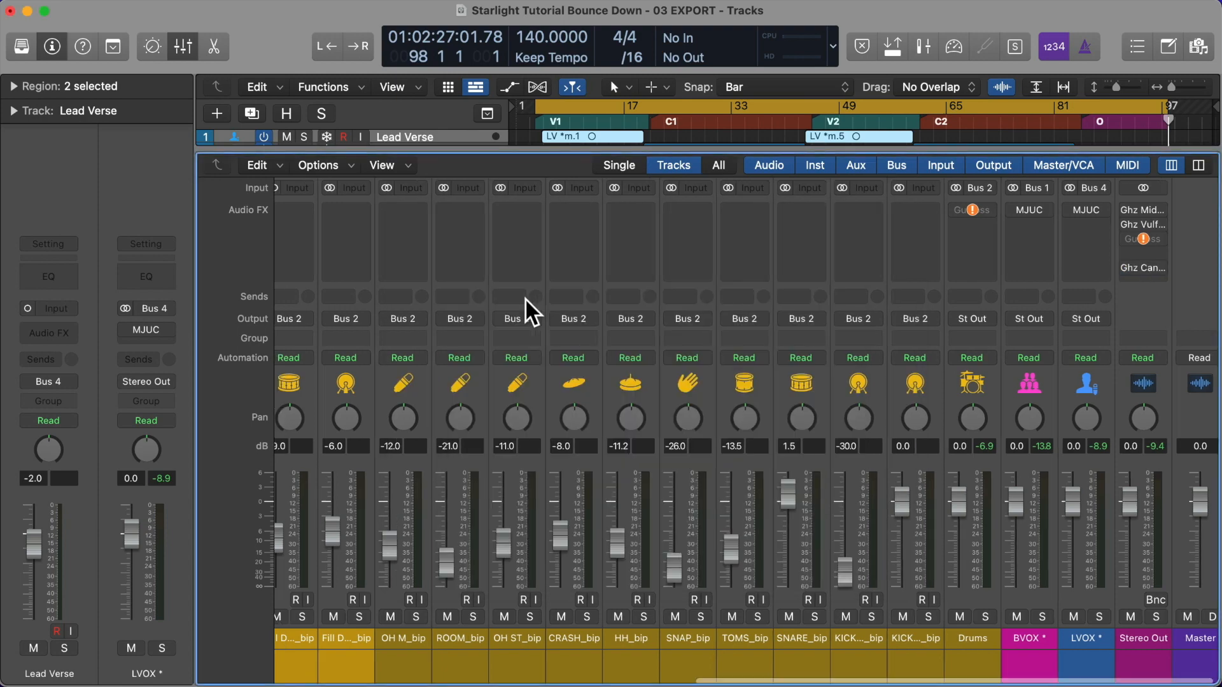
Select all the track channel strips in the mixer and switch their input format to stereo
scroll(525, 299, left, 15)
scroll(649, 381, right, 15)
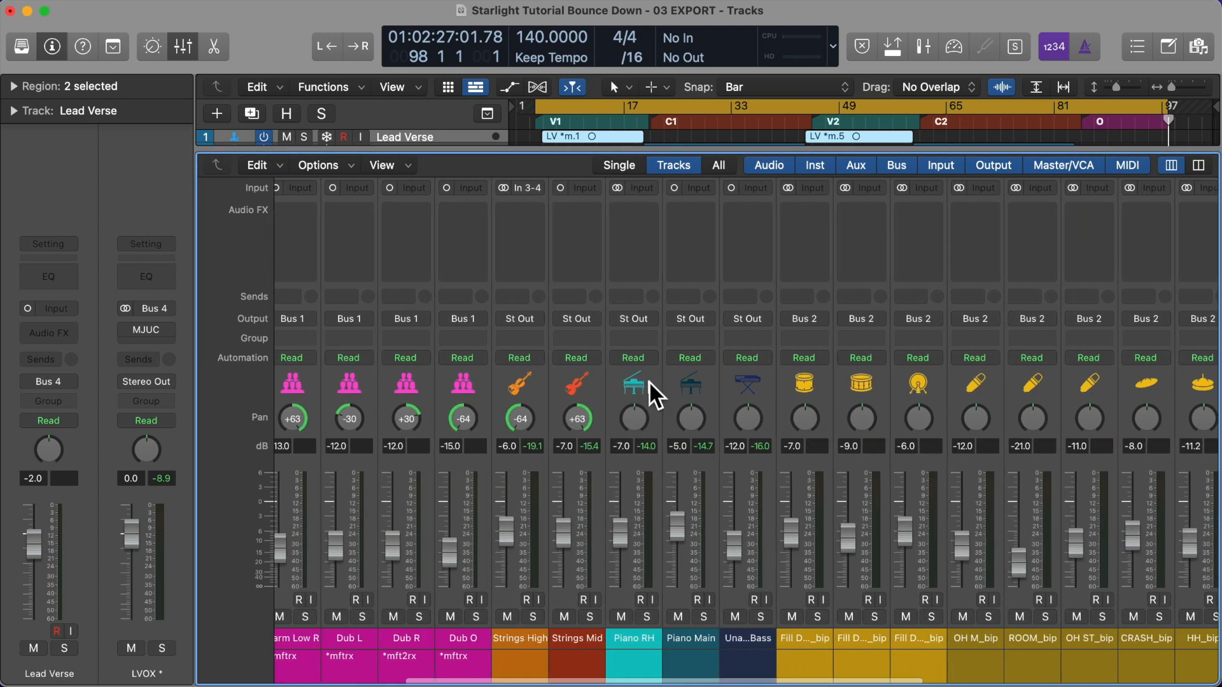
scroll(647, 381, right, 3)
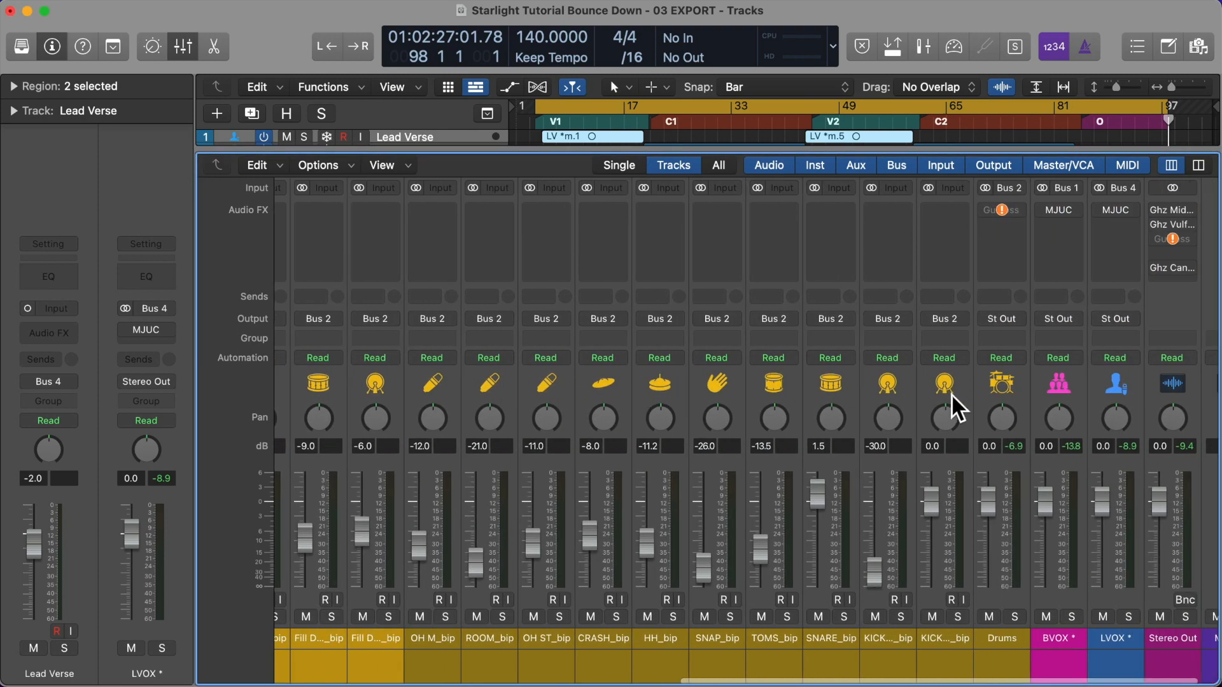
click(959, 380)
scroll(739, 344, left, 15)
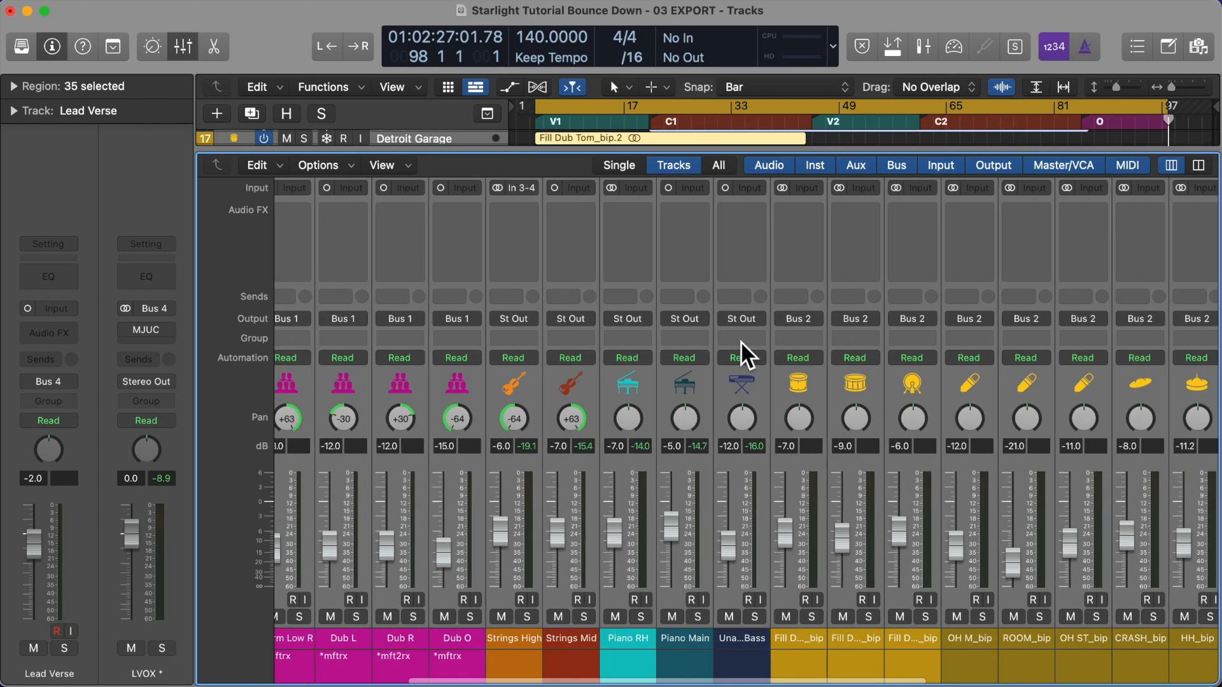
click(514, 186)
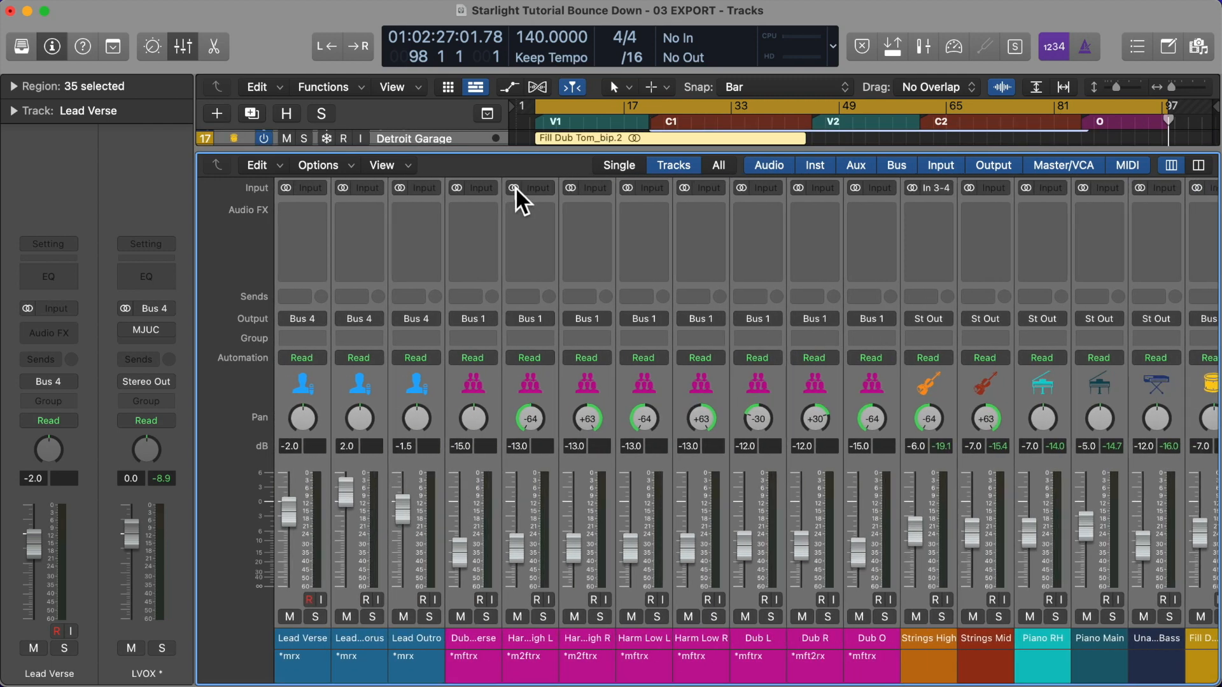
Set the input of the Strings High channel strip to no input, with all the track channels still selected
click(942, 187)
click(962, 213)
scroll(971, 185, right, 2)
scroll(971, 185, right, 15)
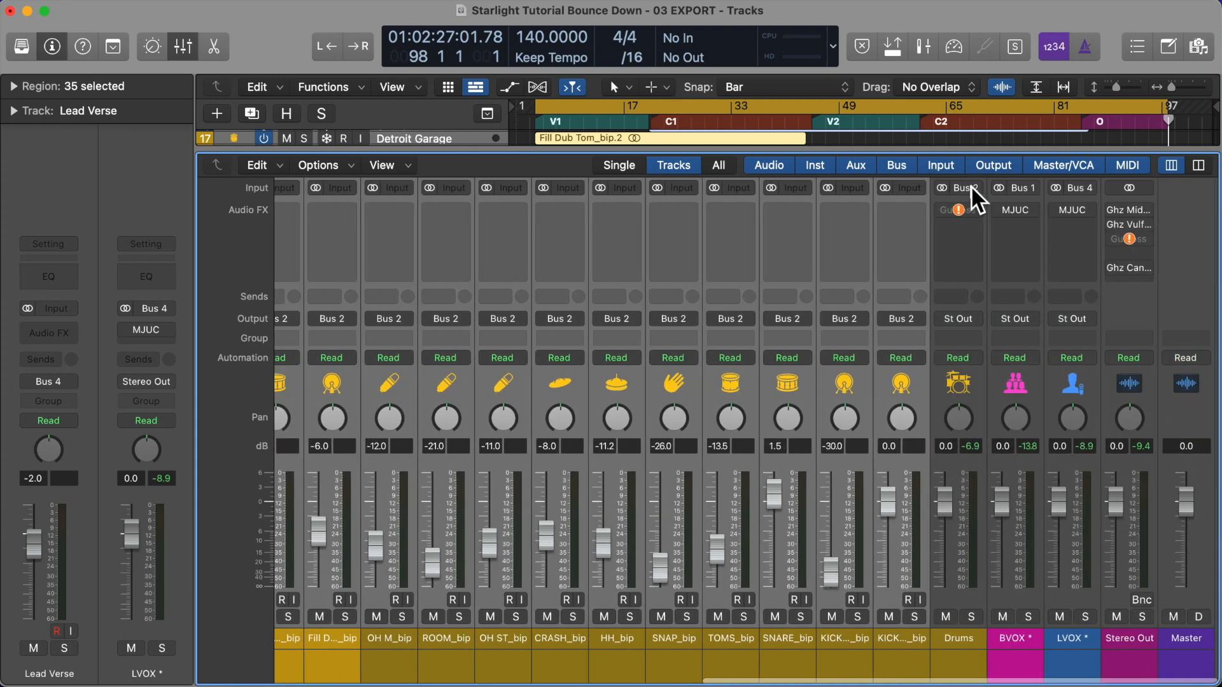
Examine the channel formats, panning and levels across the mixer, and the enlarged drum regions' waveforms in the track area
scroll(899, 185, left, 15)
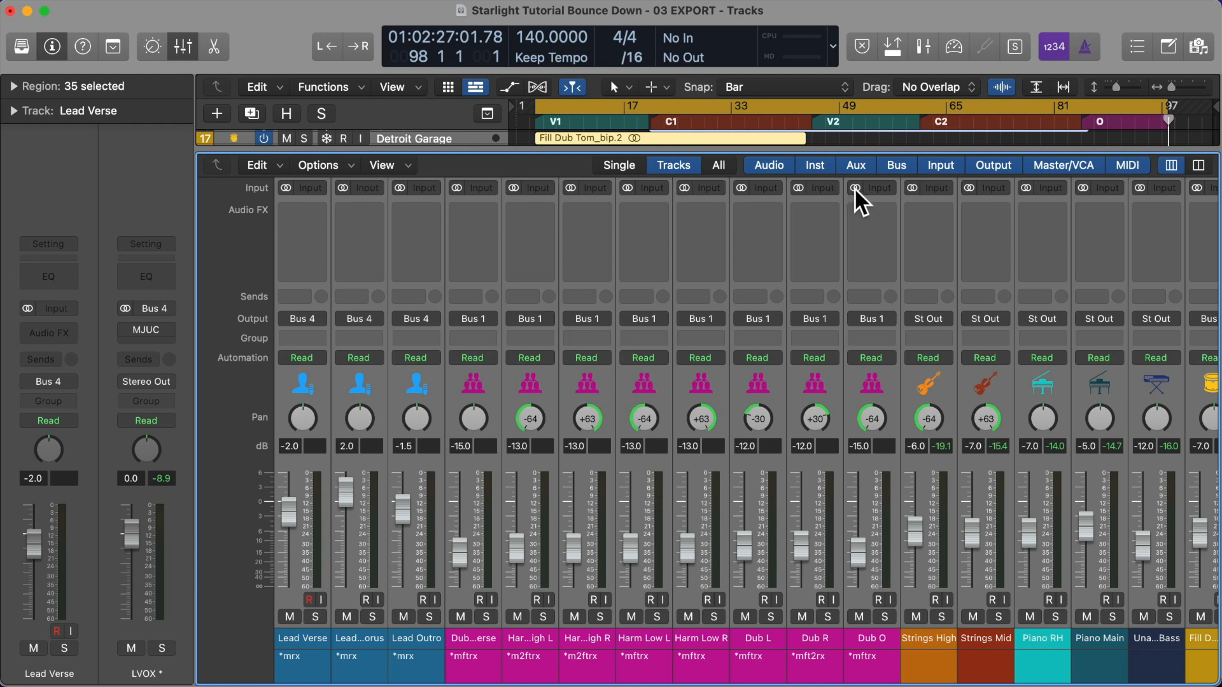
scroll(560, 374, right, 2)
scroll(560, 374, right, 10)
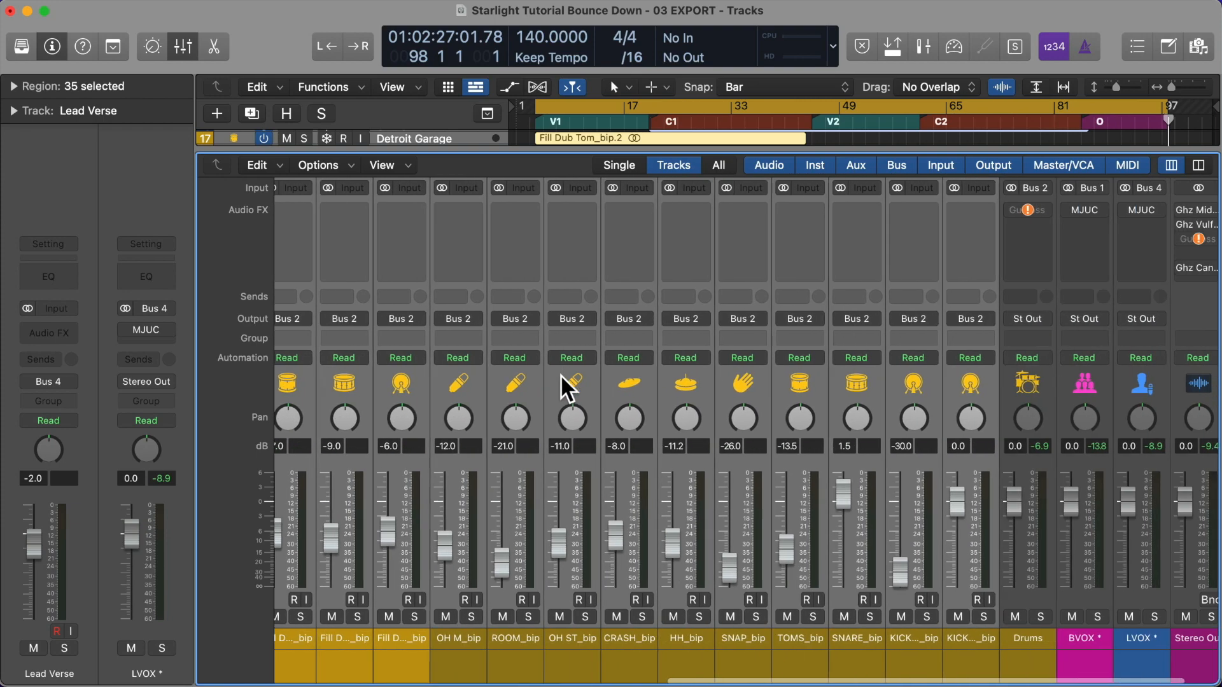
scroll(560, 382, left, 11)
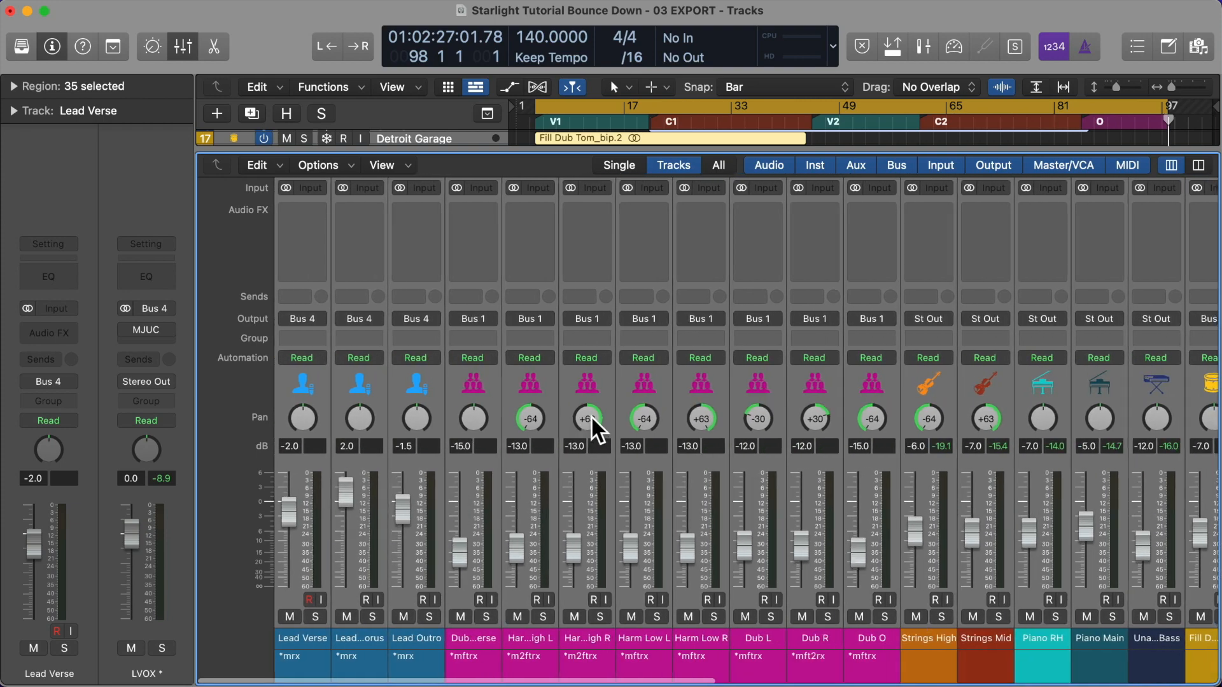
scroll(577, 547, right, 15)
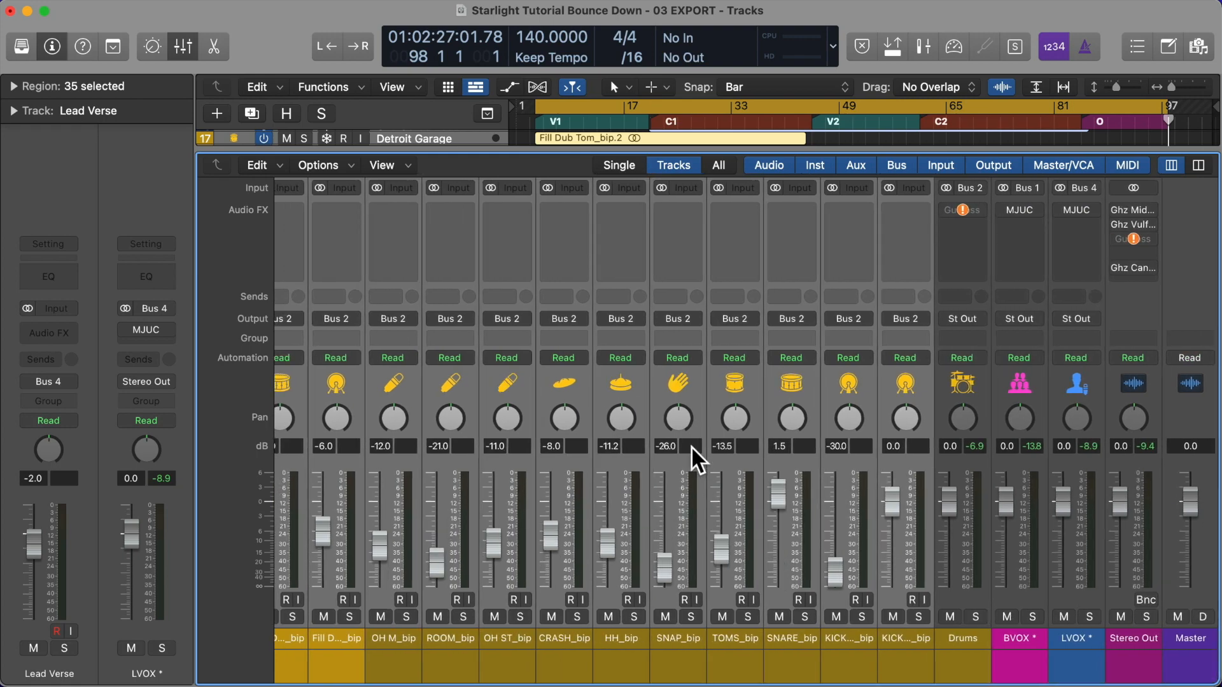
key(x)
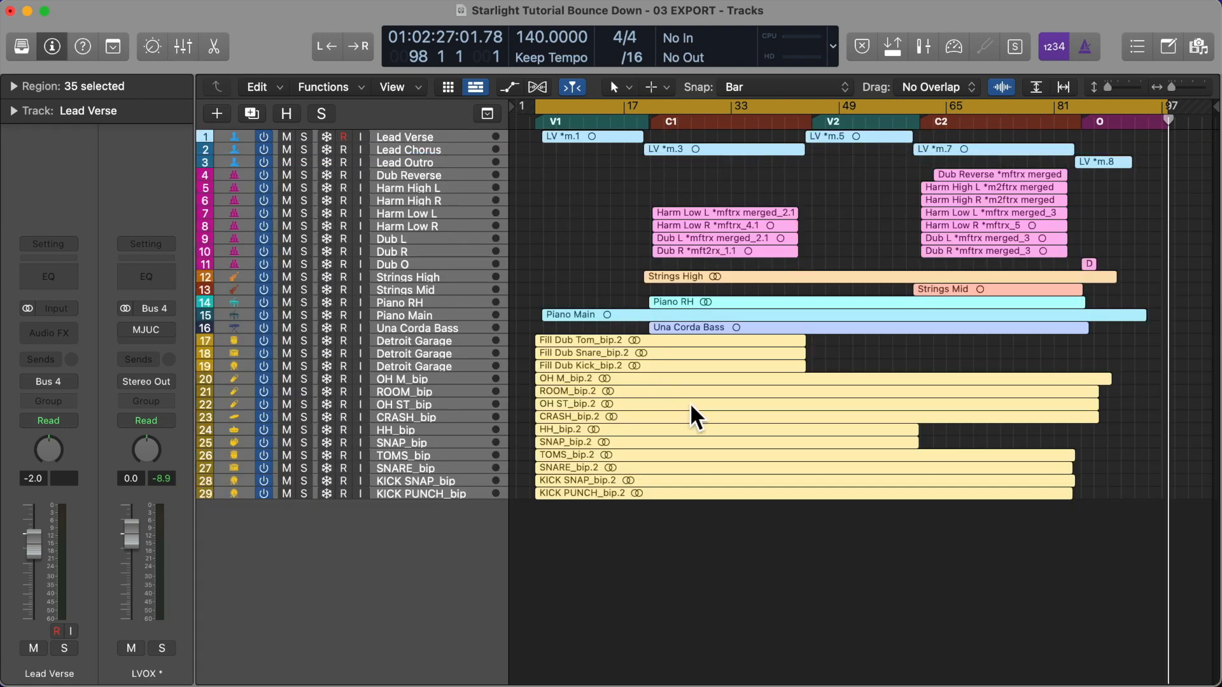
key(super+Down)
key(super+Down)
key(super+Down)
key(super+Down)
key(super+Down)
scroll(812, 393, down, 5)
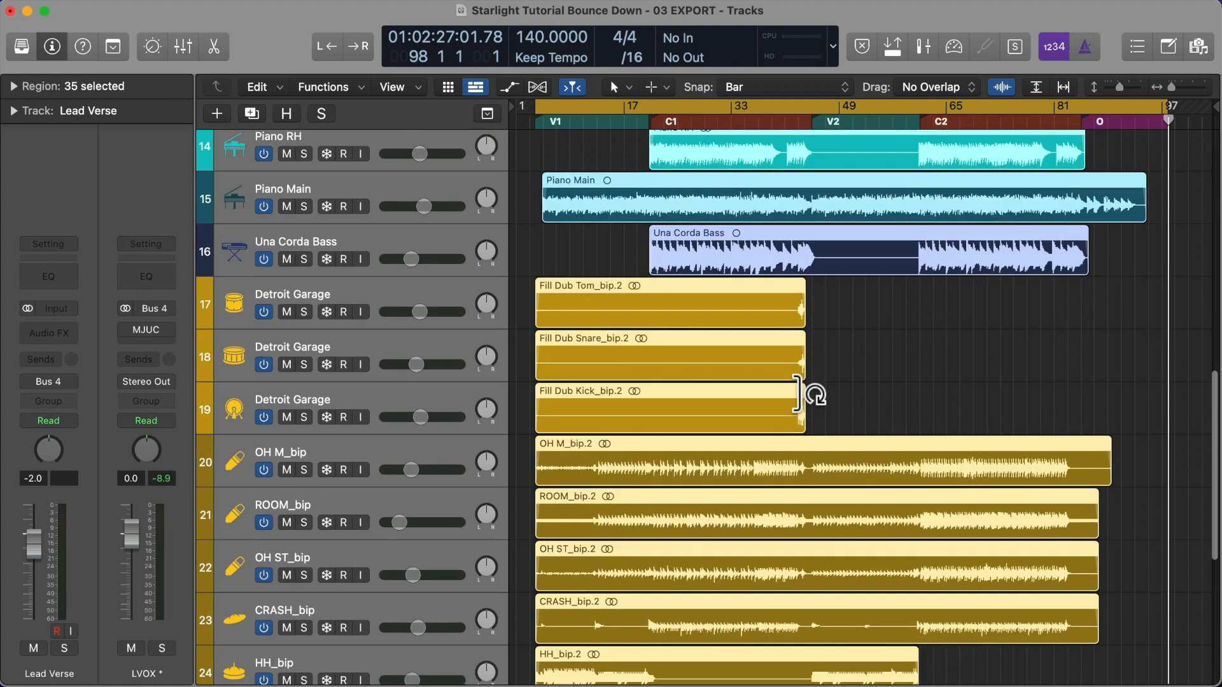
key(super+Up)
key(super+Up)
key(super+Up)
key(super+Up)
key(super+Up)
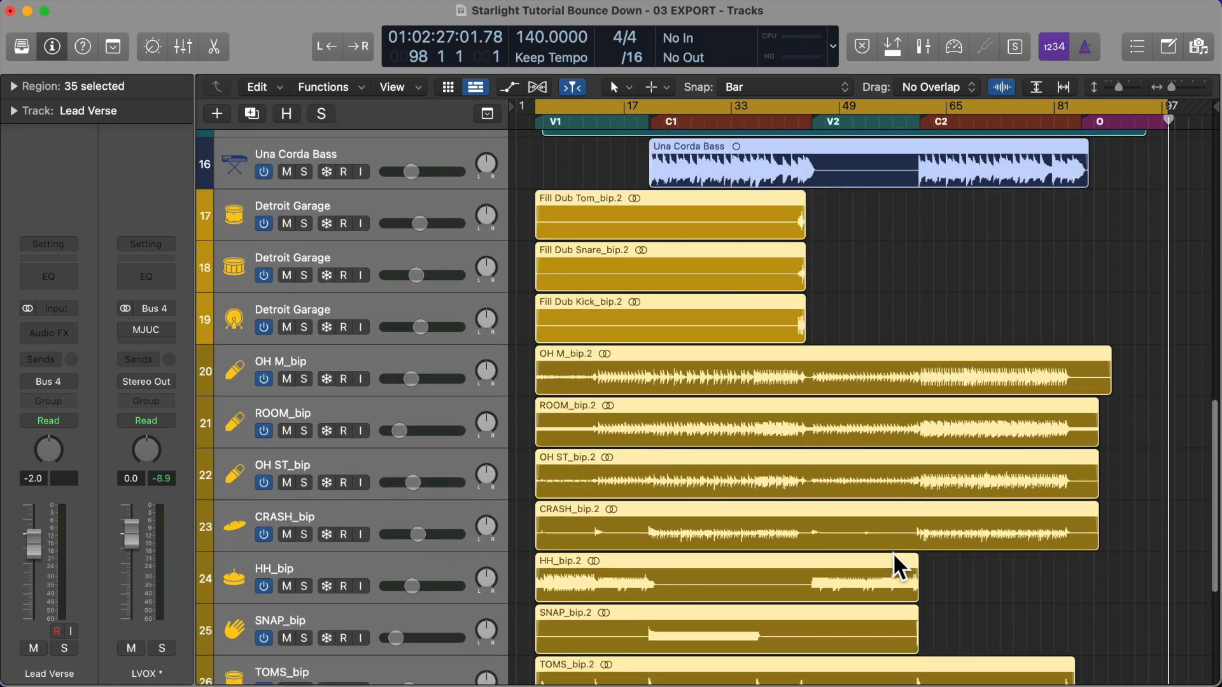
Select all 29 tracks and insert the stereo Ghz Wow Control 3 plug-in in their first audio effect slot
click(409, 137)
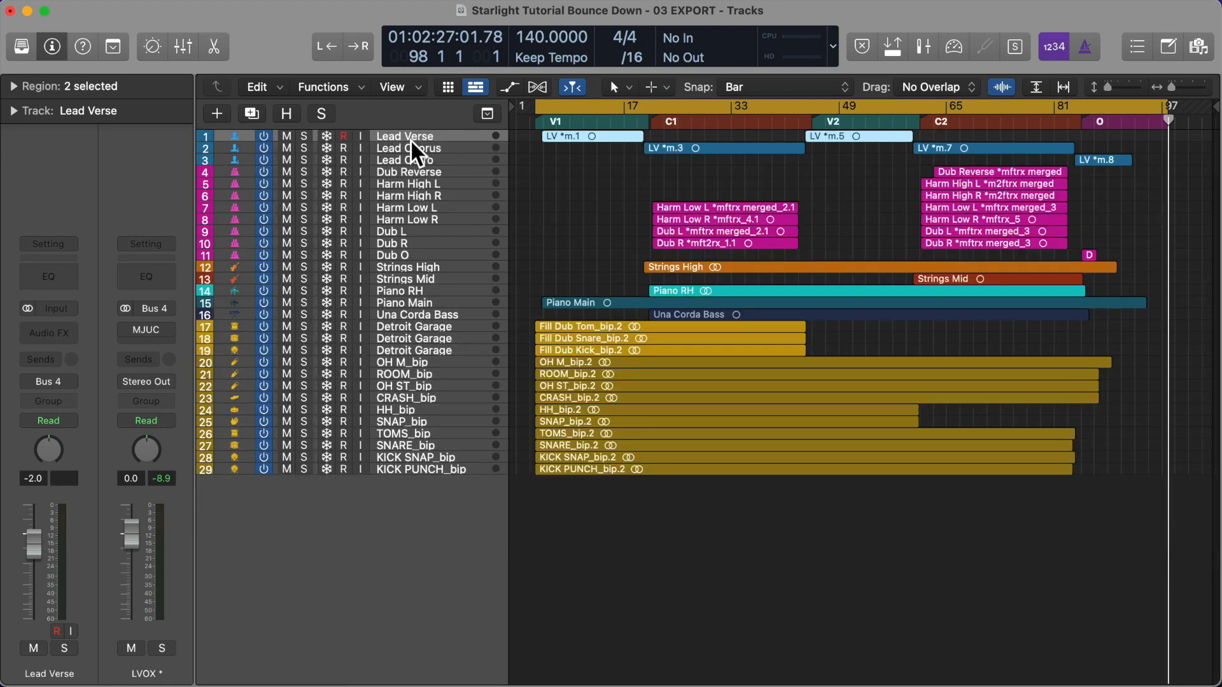
shift+click(434, 470)
key(x)
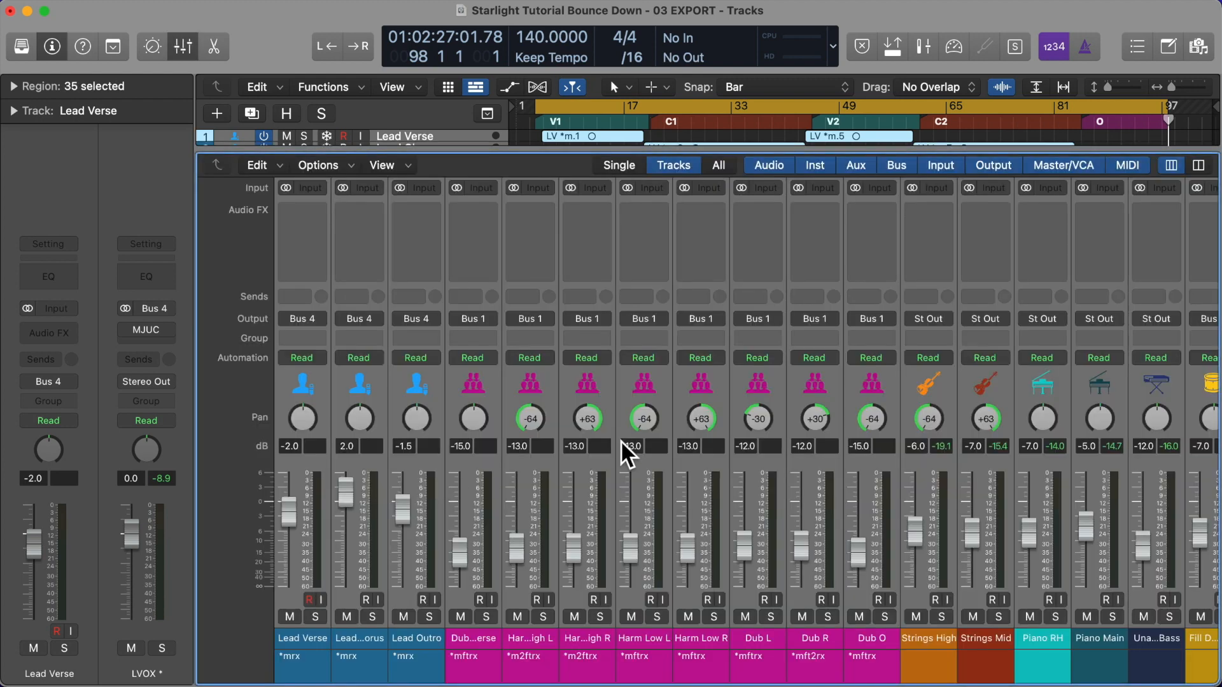
scroll(614, 436, up, 5)
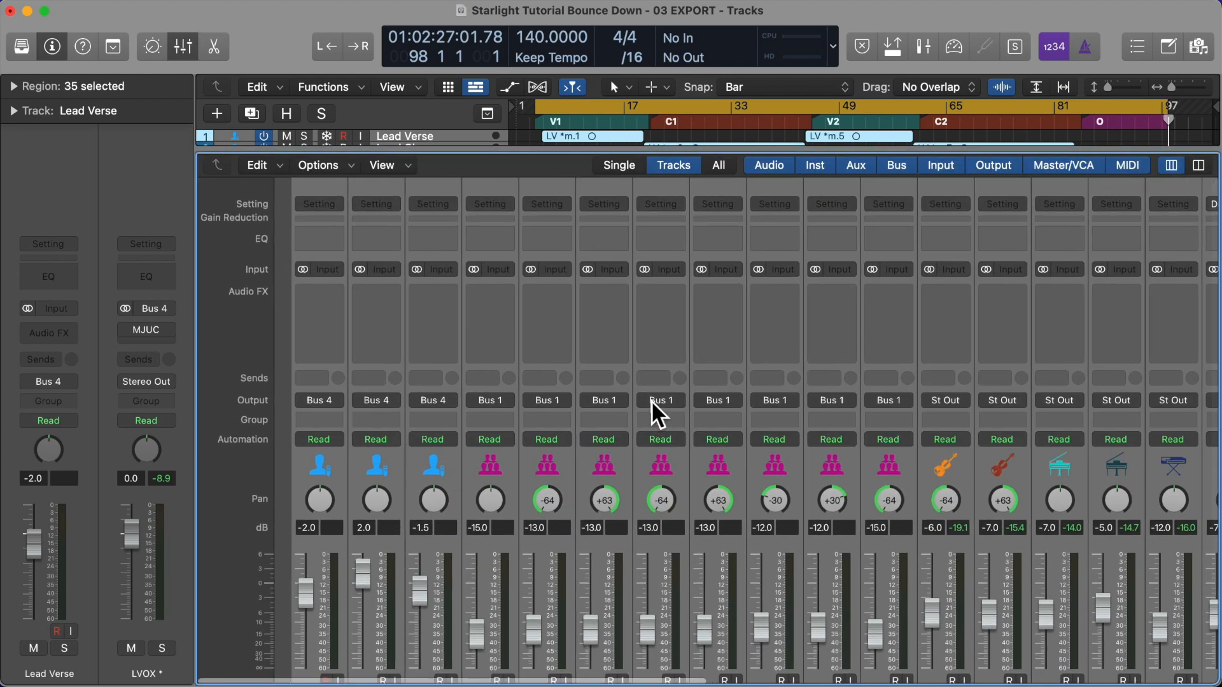
click(288, 290)
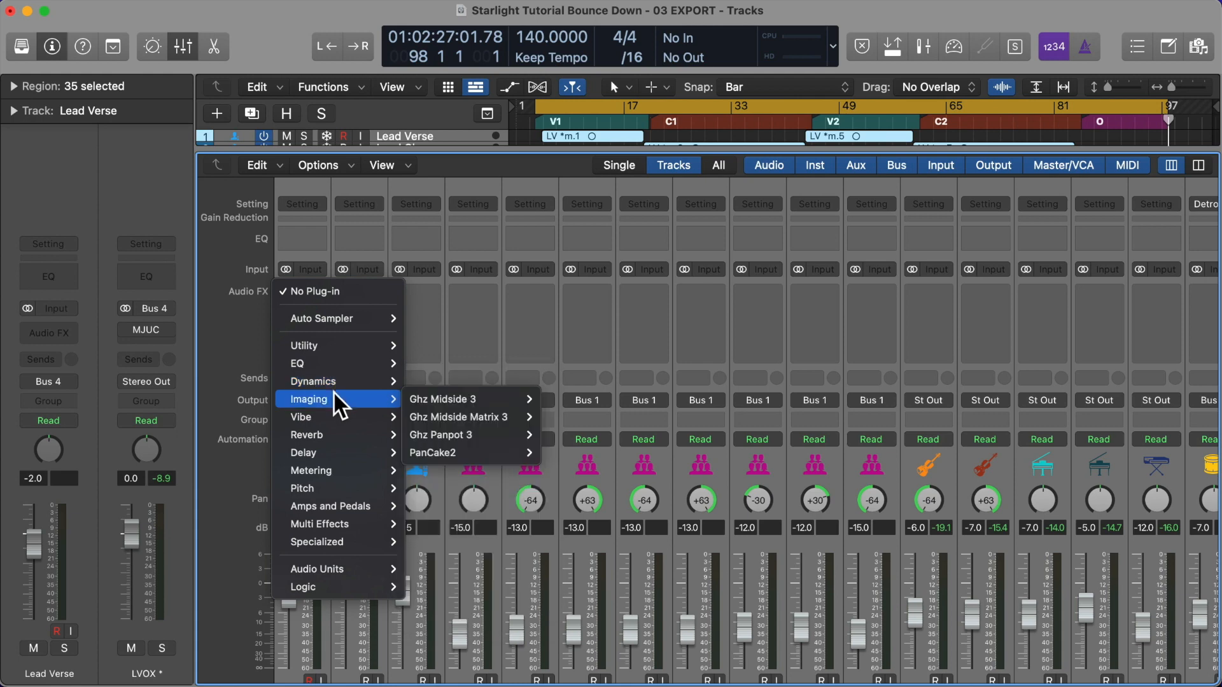
mouse_move(335, 419)
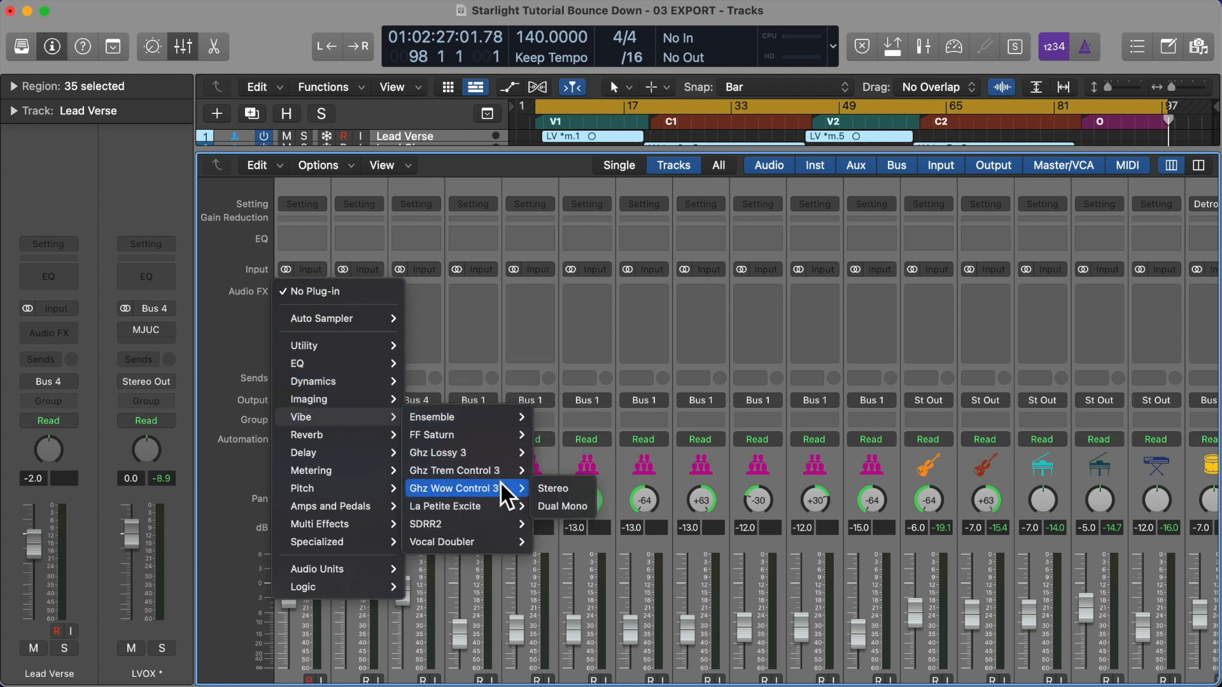
click(537, 487)
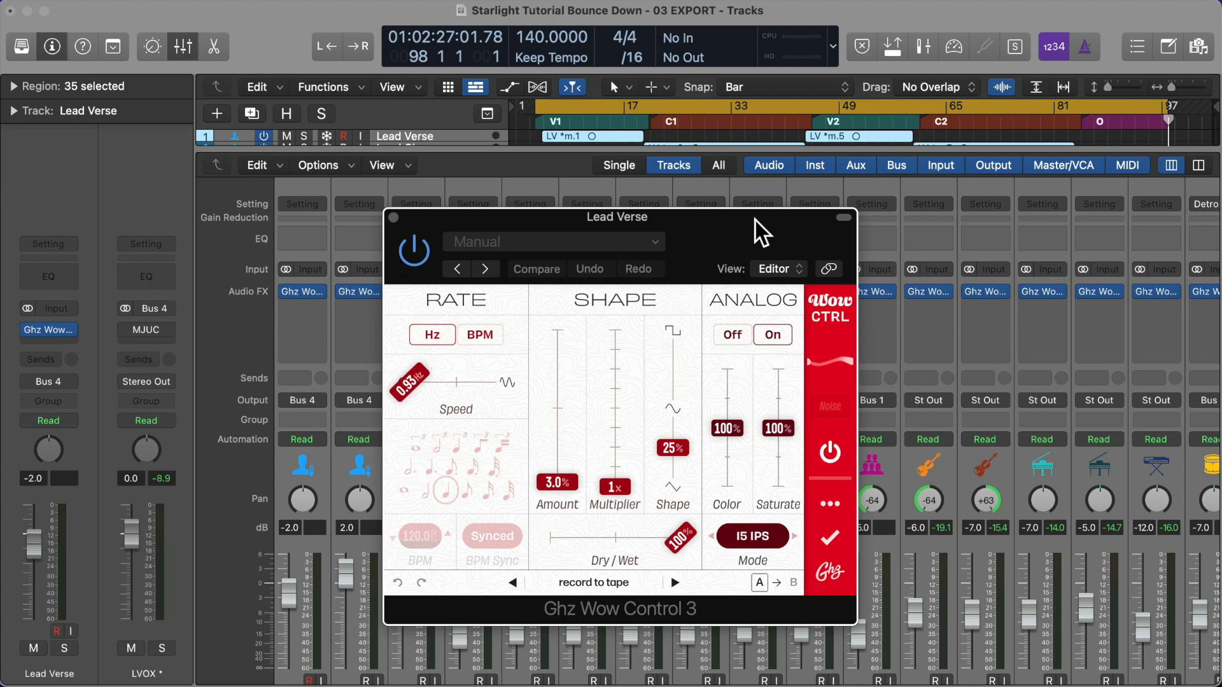
Examine the color, saturation, preset and trim settings of Lead Verse's Ghz Wow Control 3, including its extra settings
drag(756, 220, 681, 141)
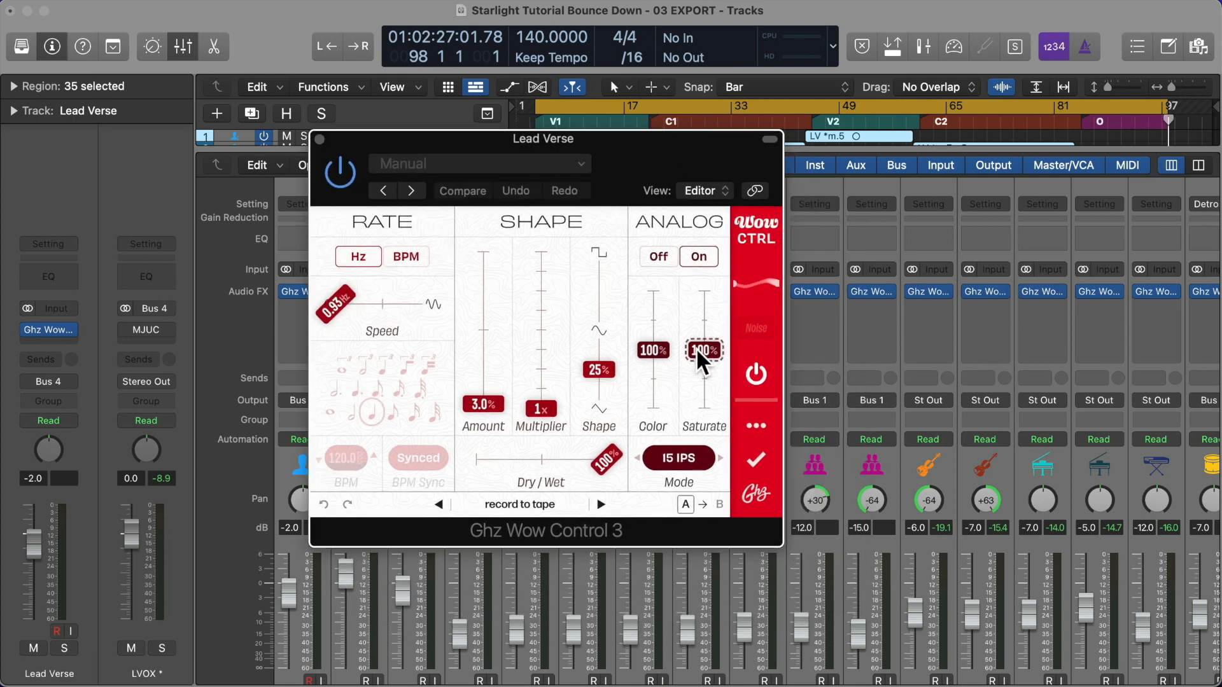
mouse_move(696, 348)
mouse_down()
mouse_move(712, 353)
mouse_move(710, 407)
mouse_move(699, 407)
mouse_move(708, 339)
mouse_up()
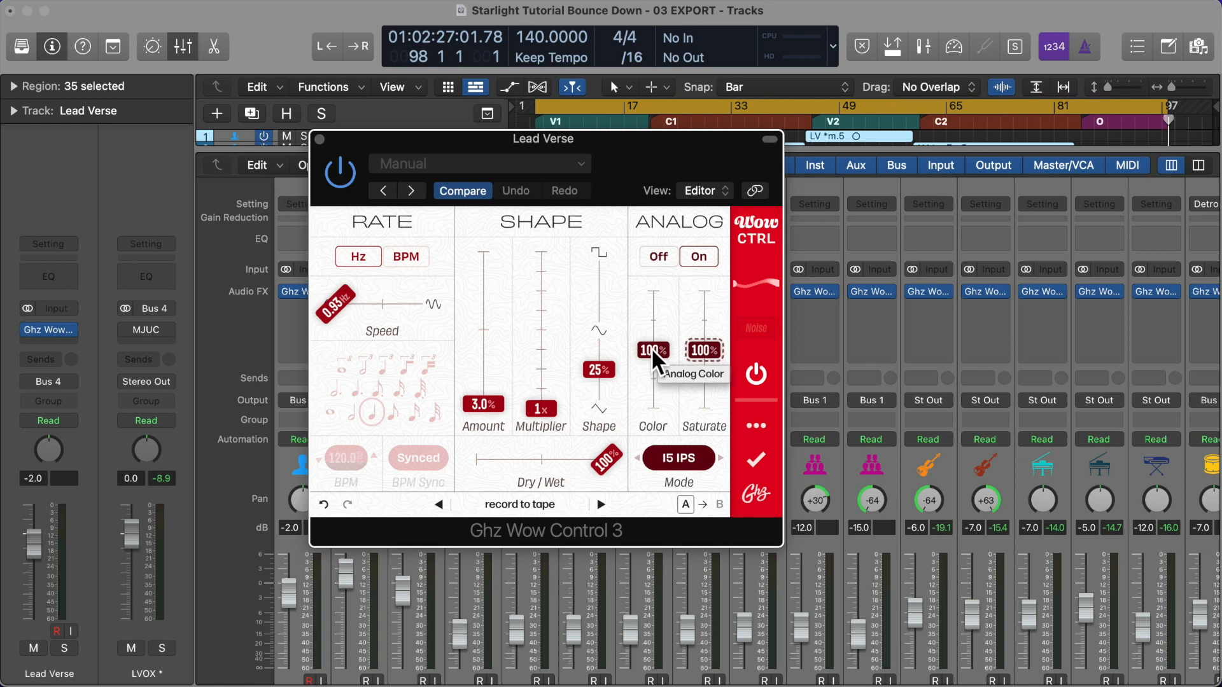
click(508, 502)
click(508, 503)
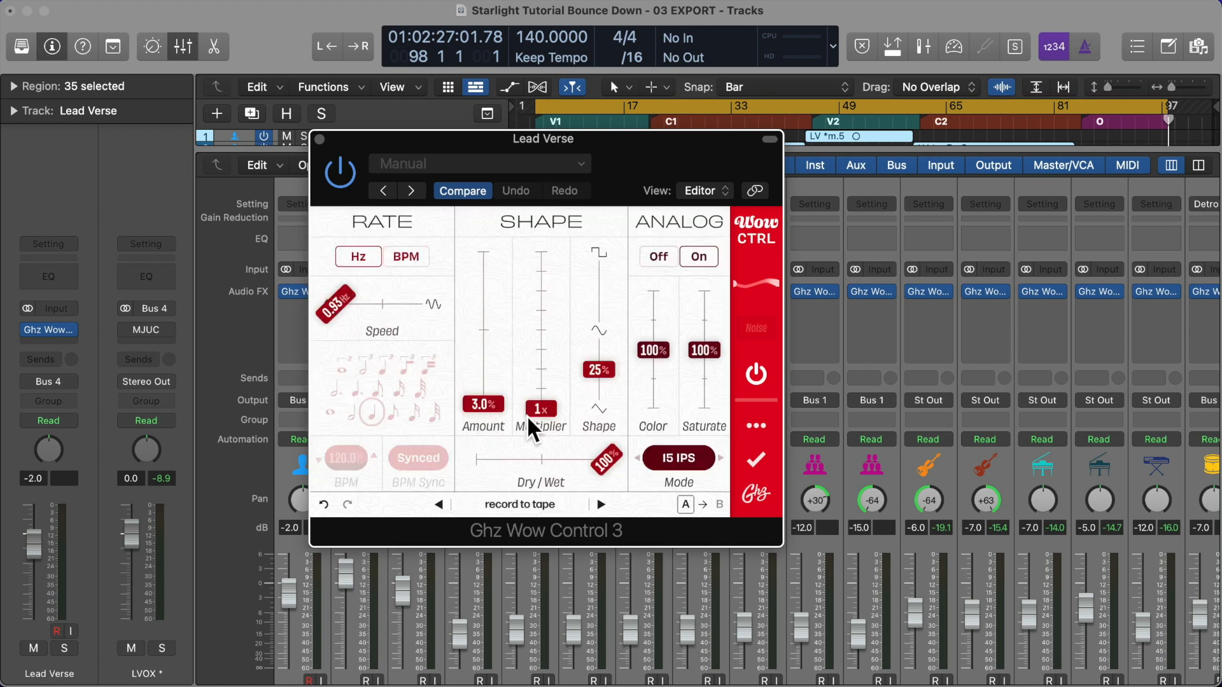
click(758, 420)
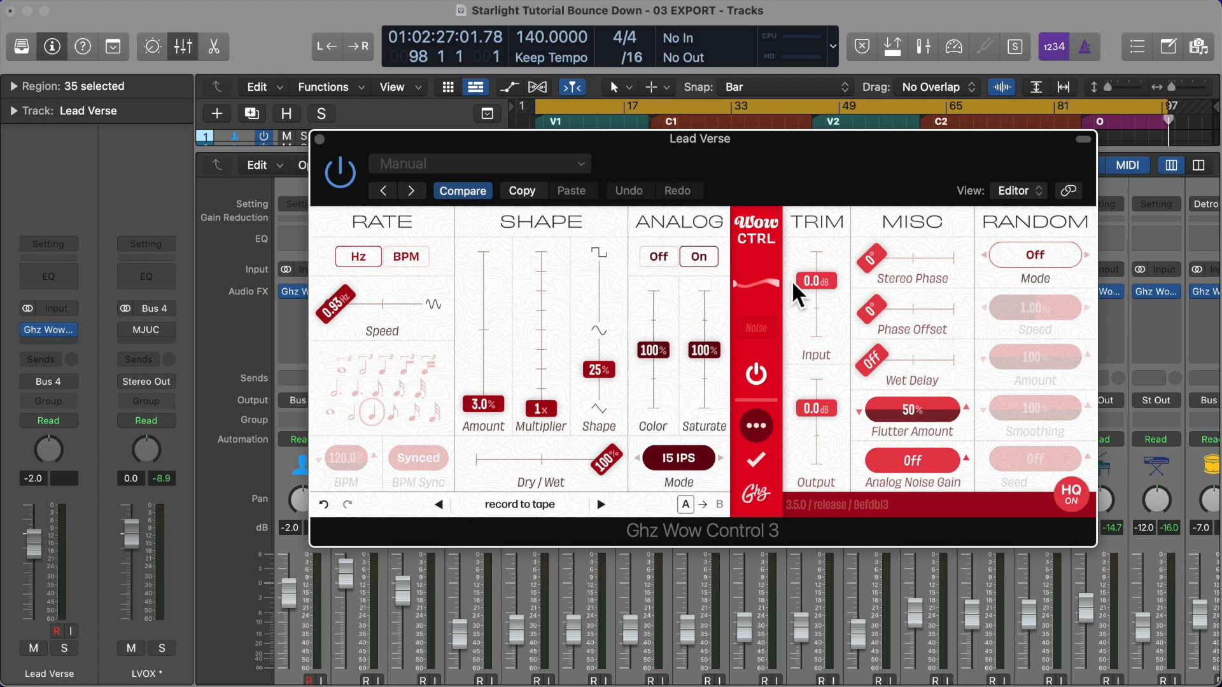
click(320, 138)
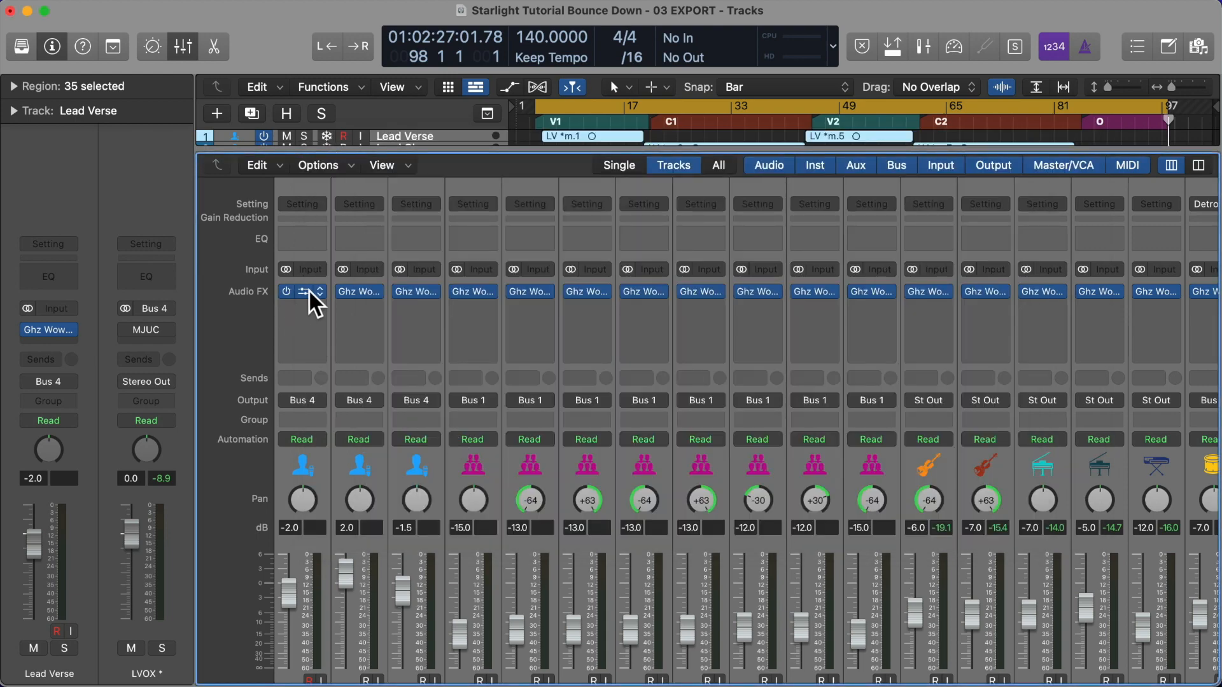
Compare the Ghz Wow Control 3 settings on the Lead Verse and Fill Dub Snare_bip channels
click(308, 290)
click(320, 139)
alt+click(285, 291)
scroll(800, 482, right, 10)
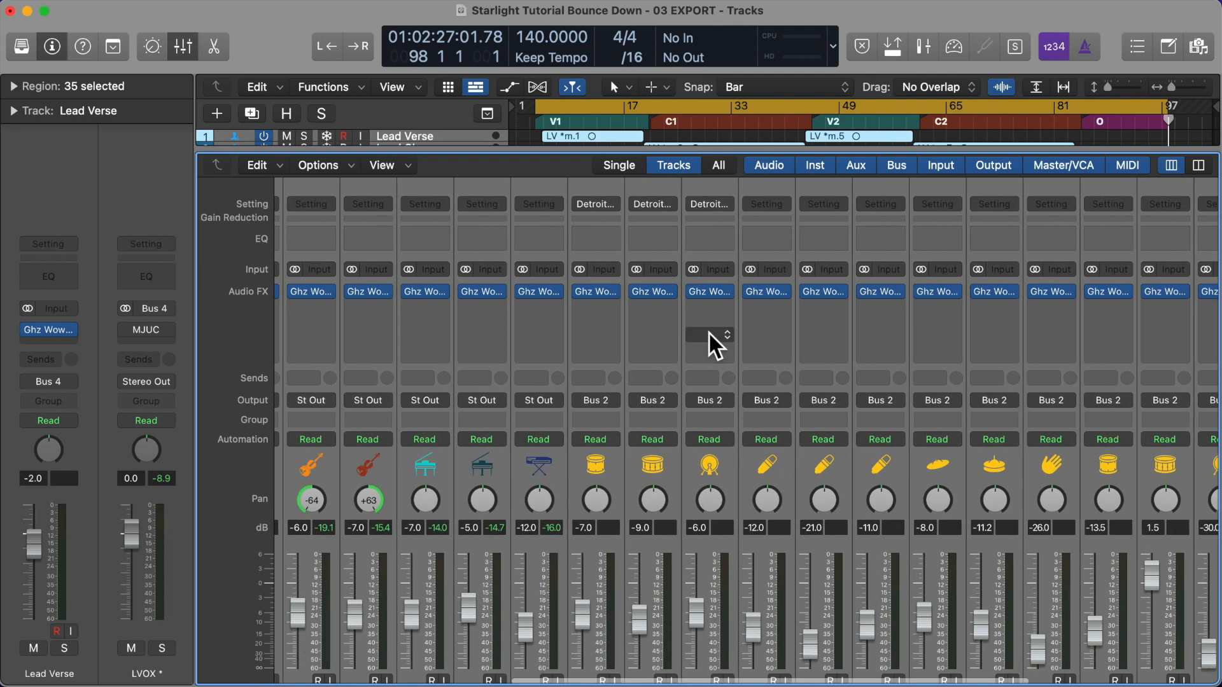
click(650, 290)
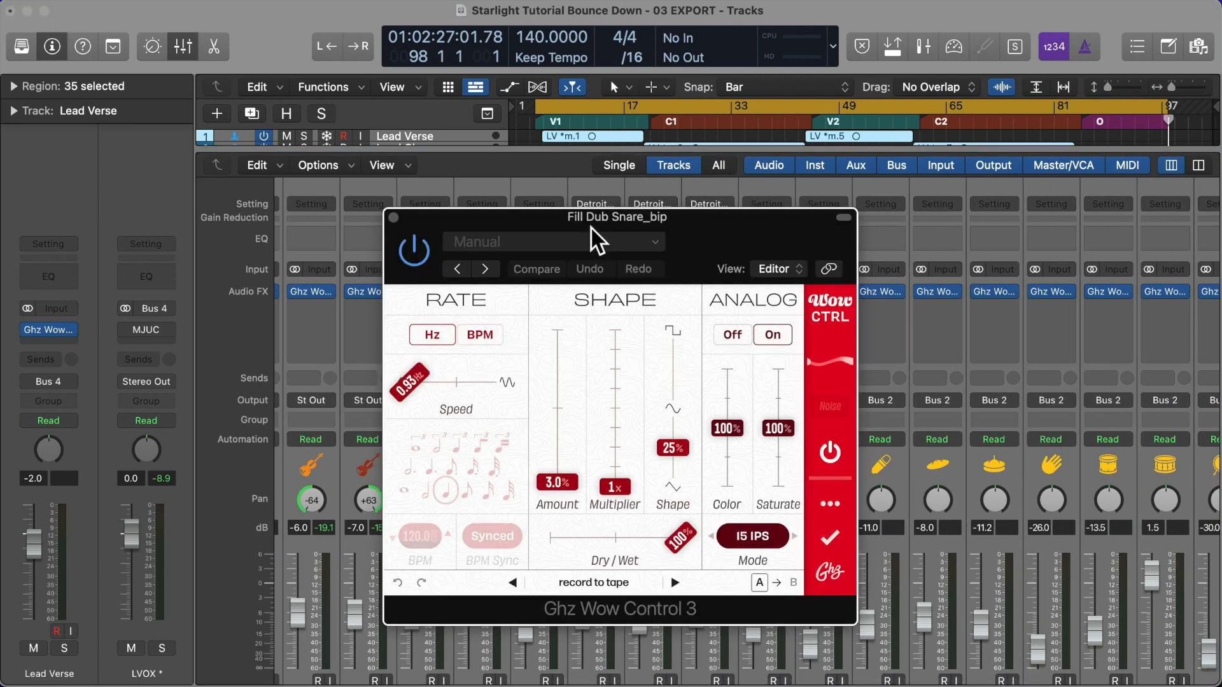
click(393, 217)
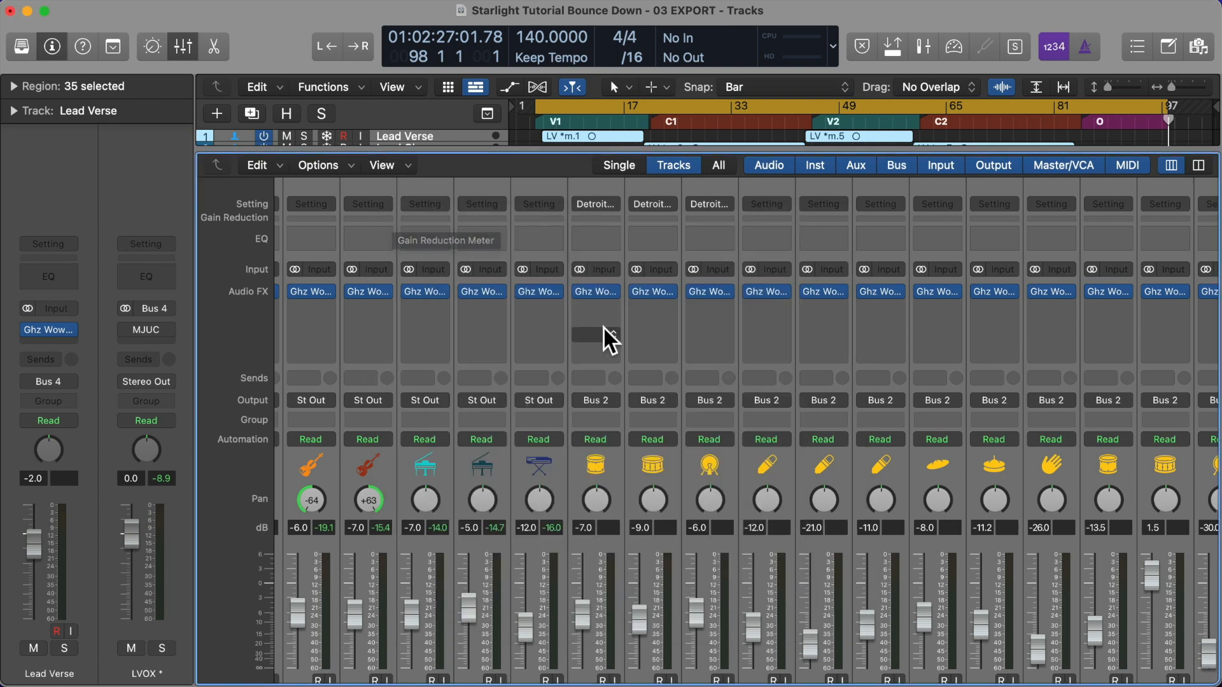
Bypass Ghz Wow Control 3 on all the selected channels and switch it on again
alt+click(637, 289)
alt+click(635, 292)
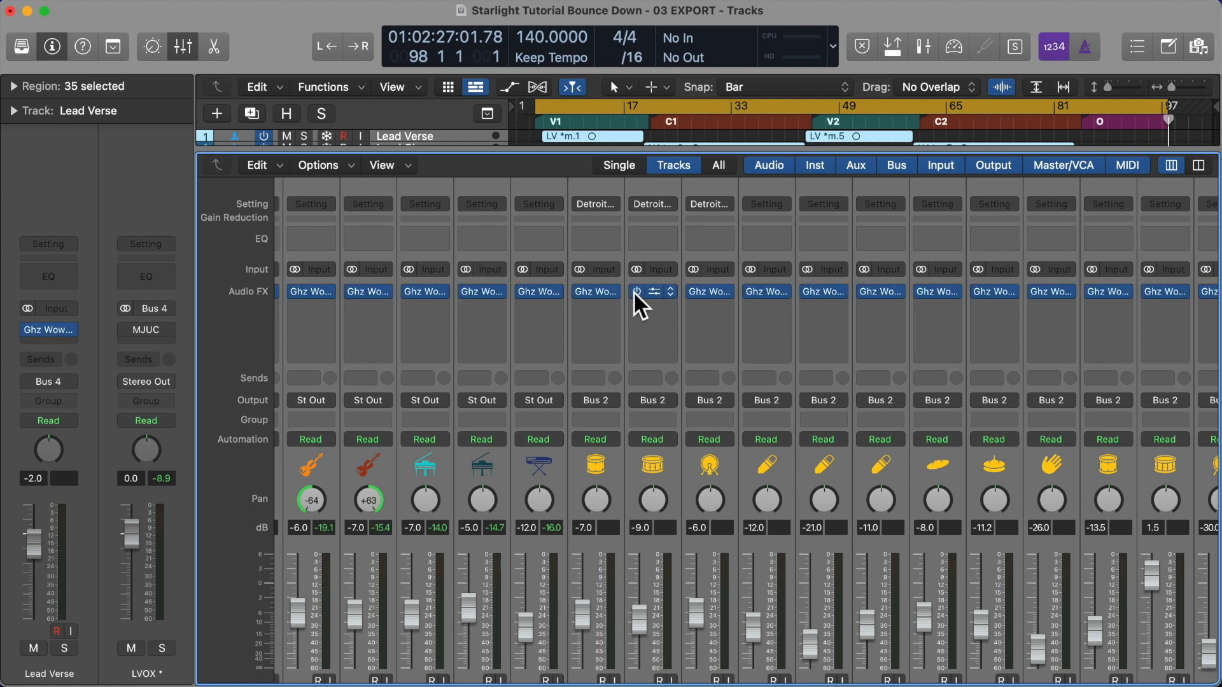
alt+click(636, 292)
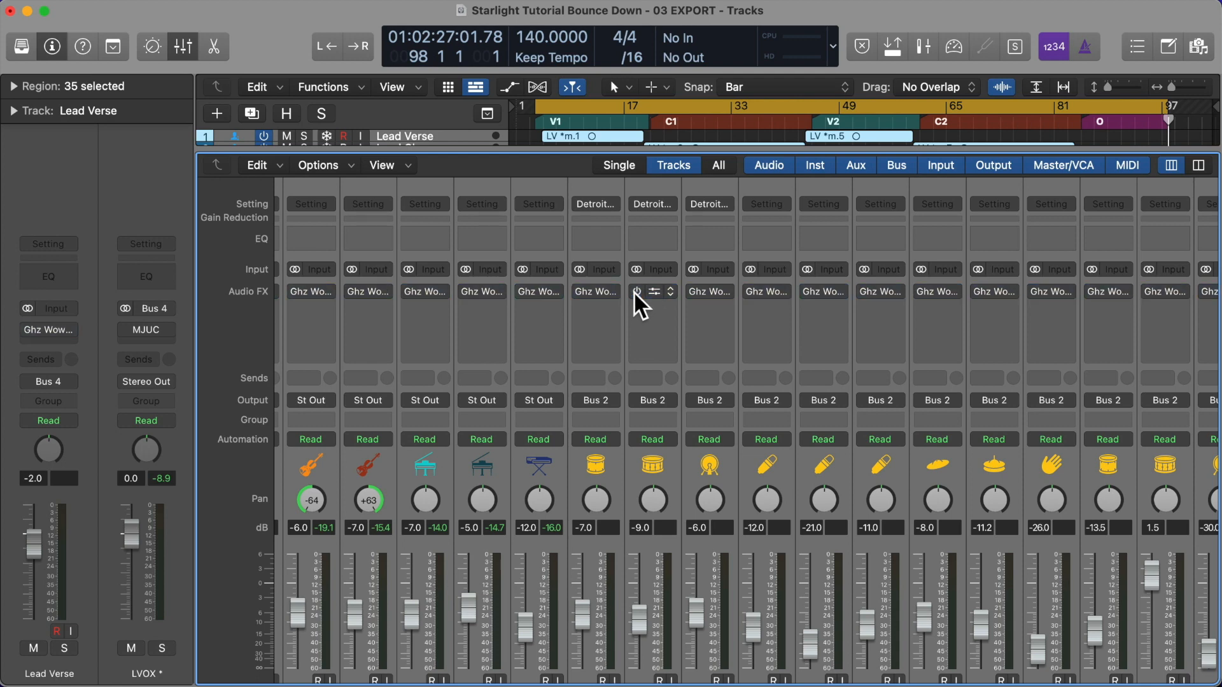
alt+click(696, 292)
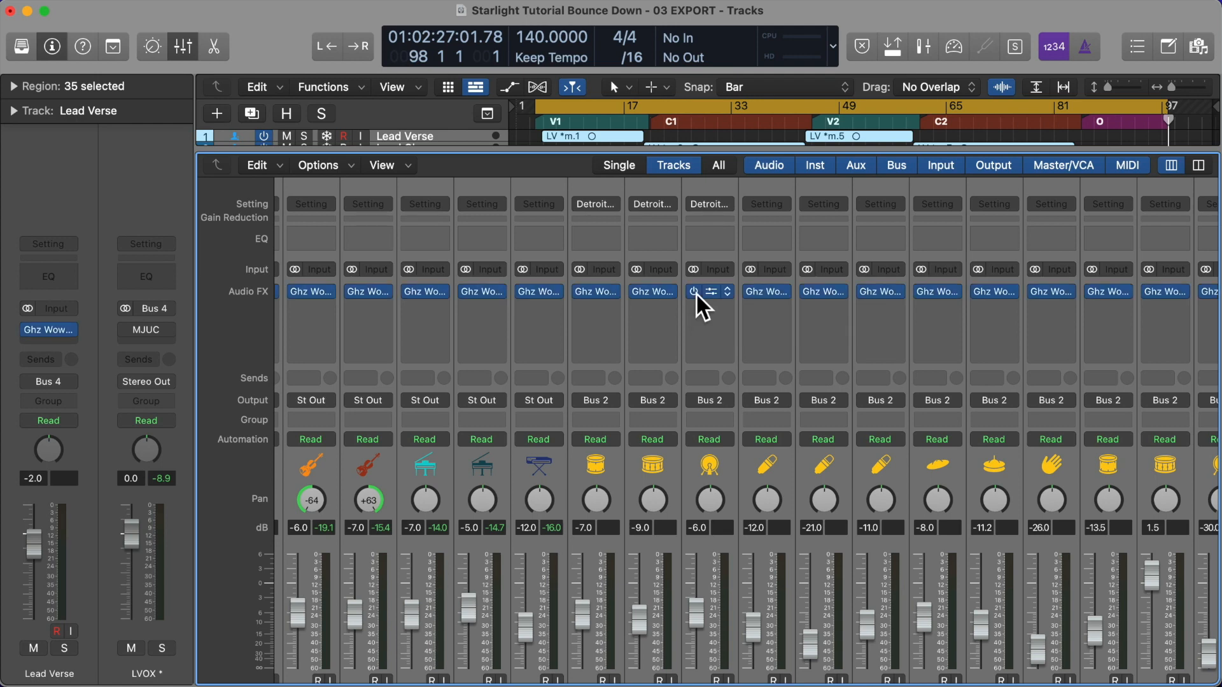
Bypass Ghz Wow Control 3 on all the selected channels and review the channel strips up to the buses
alt+click(697, 292)
scroll(623, 429, left, 5)
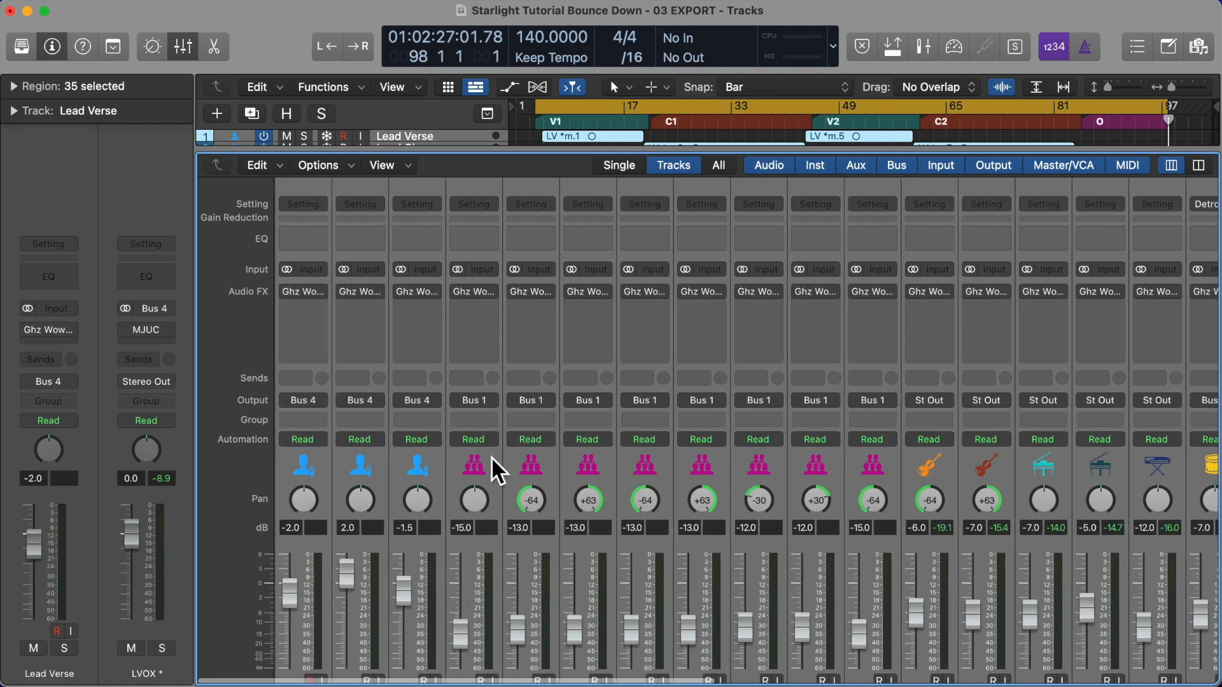
key(x)
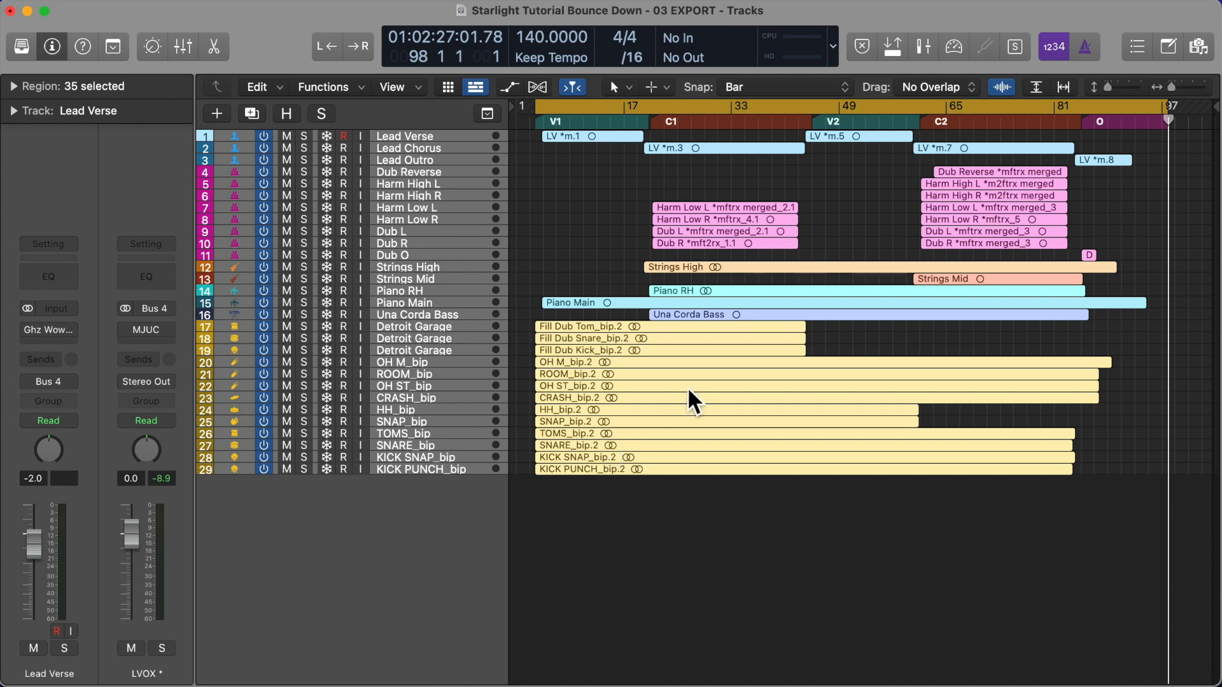
key(x)
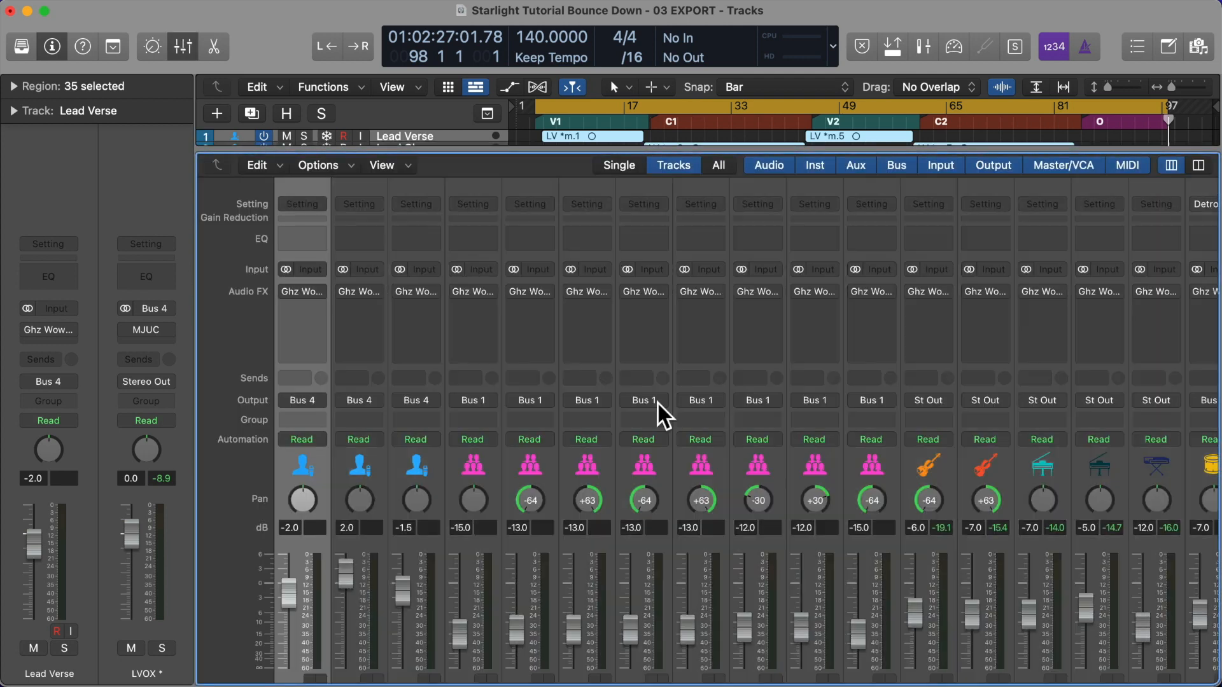
scroll(658, 403, right, 15)
click(1048, 461)
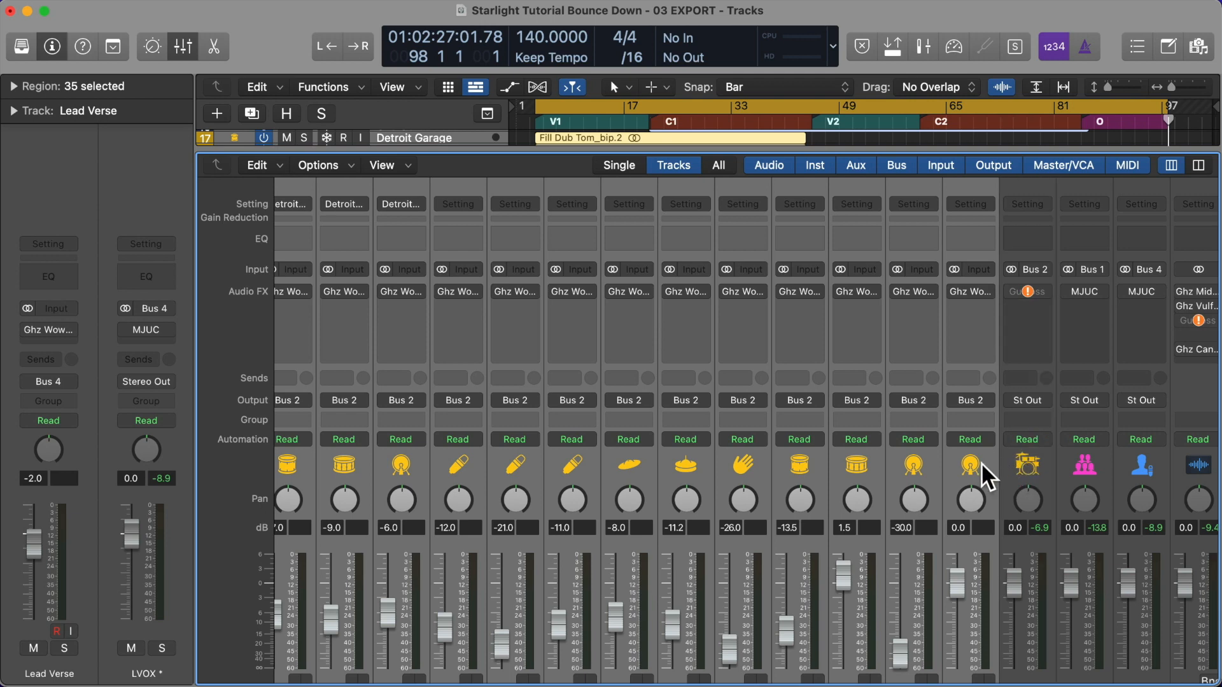
key(x)
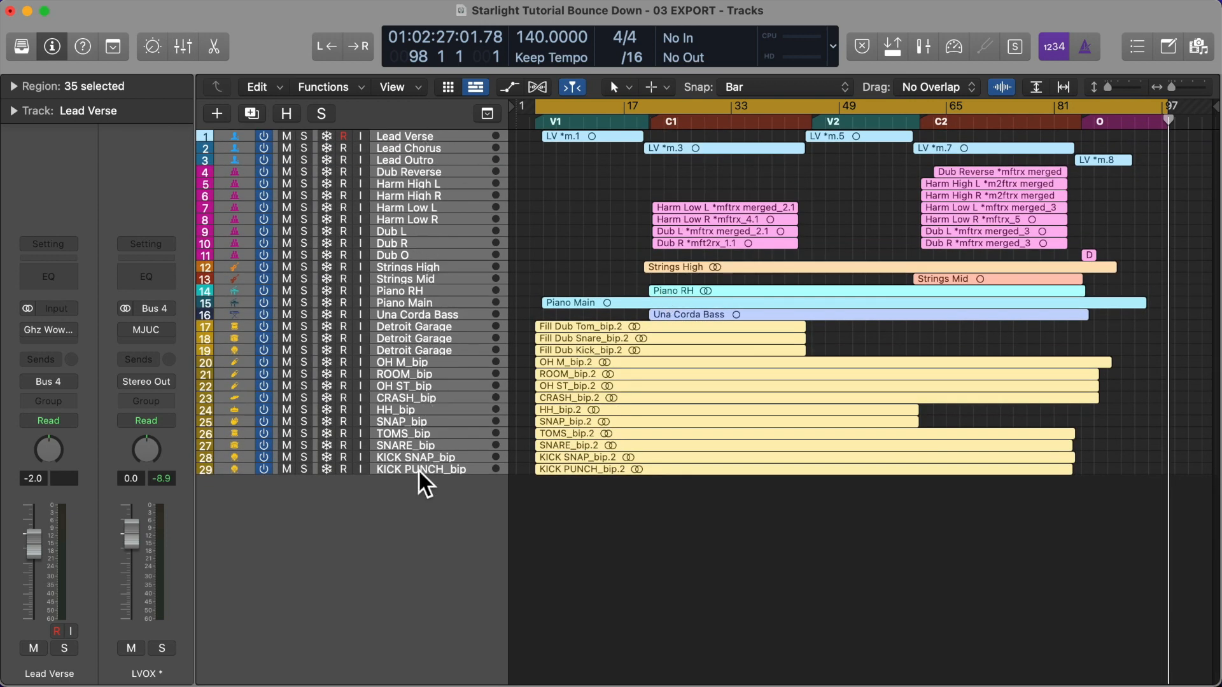
Rename track 20, OH M_bip, as OH M
click(437, 361)
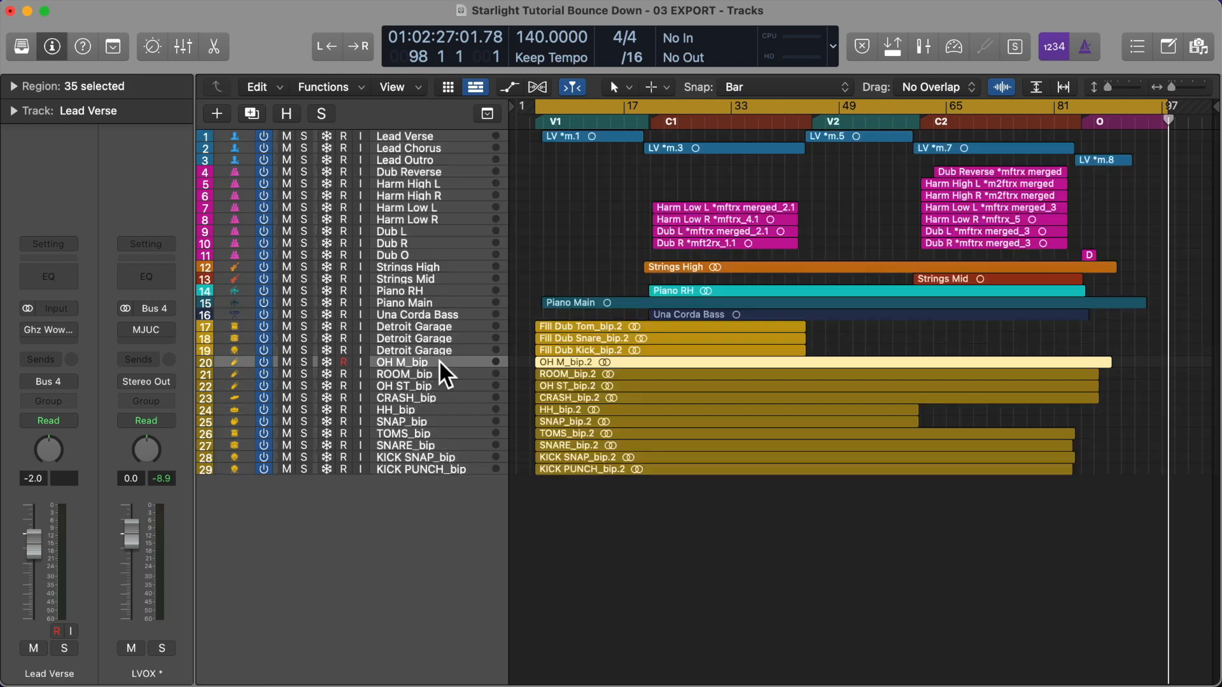
double_click(437, 360)
key(BackSpace)
key(BackSpace)
key(BackSpace)
key(BackSpace)
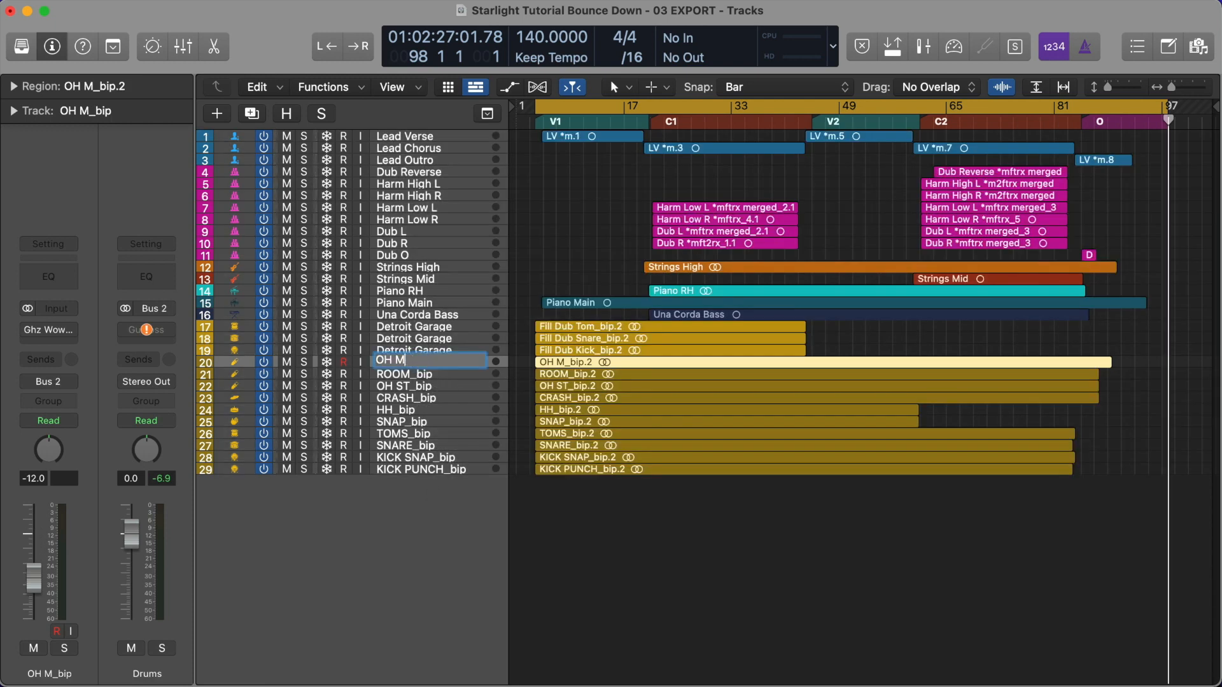
Rename track 21, ROOM_bip, as ROOM
double_click(425, 374)
key(BackSpace)
key(BackSpace)
key(BackSpace)
key(BackSpace)
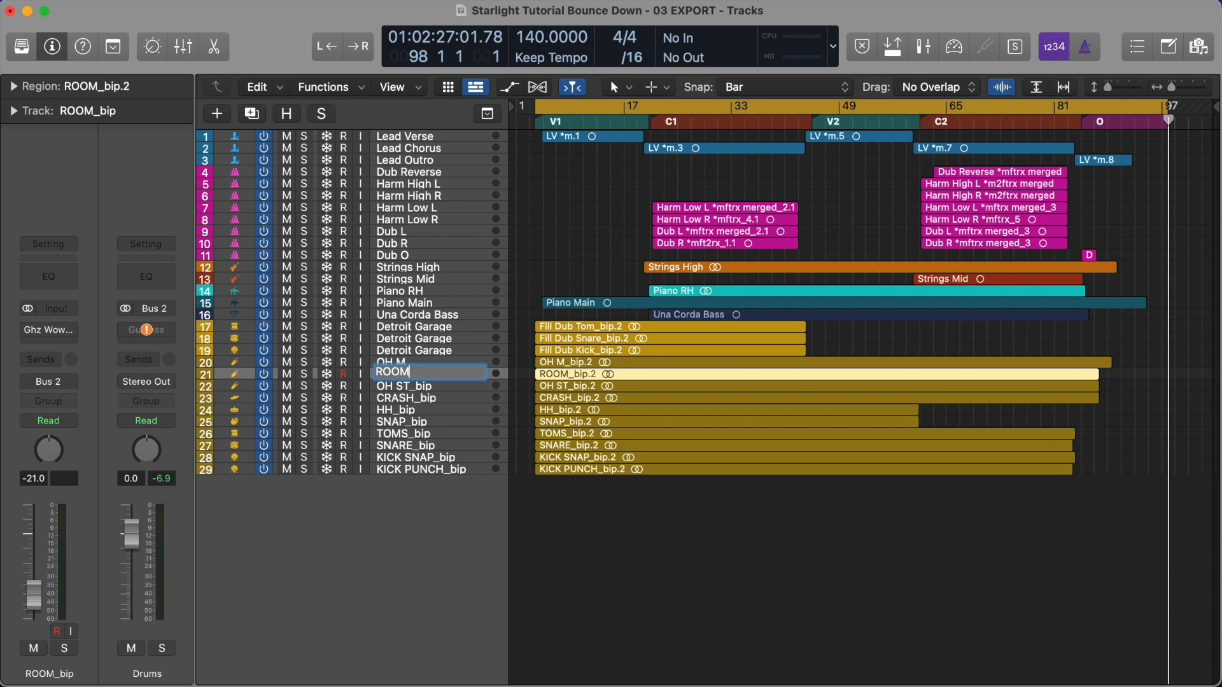
key(Return)
Rename track 22, OH ST_bip, as OH ST
double_click(425, 385)
key(BackSpace)
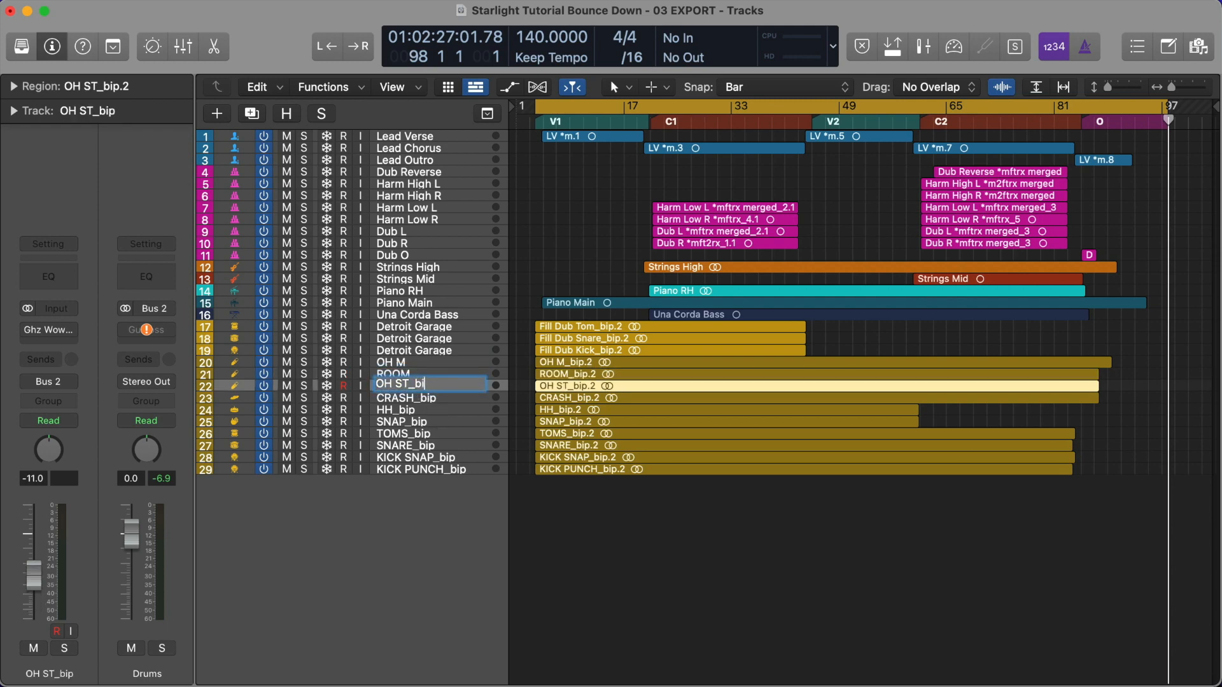
key(BackSpace)
key(BackSpace)
key(BackSpace)
key(Return)
Rename track 23, CRASH_bip, as CRASH
double_click(425, 397)
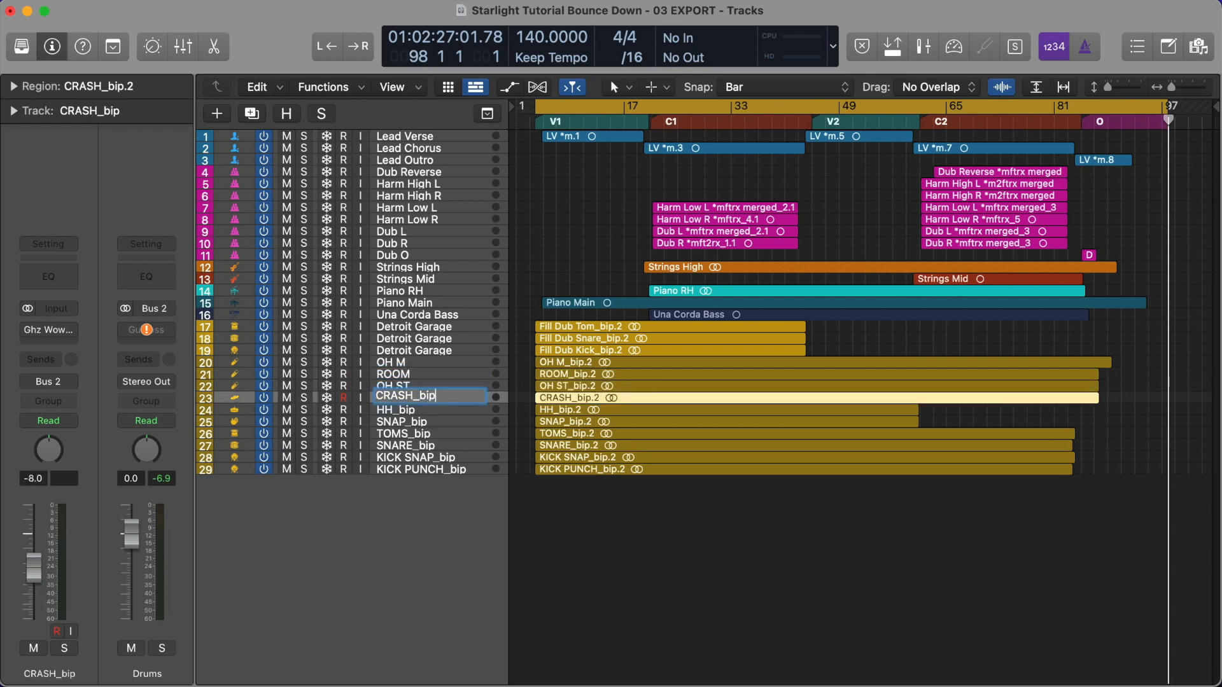
key(BackSpace)
key(BackSpace)
key(BackSpace)
key(BackSpace)
key(Return)
Rename track 24, HH_bip, as HH
double_click(425, 409)
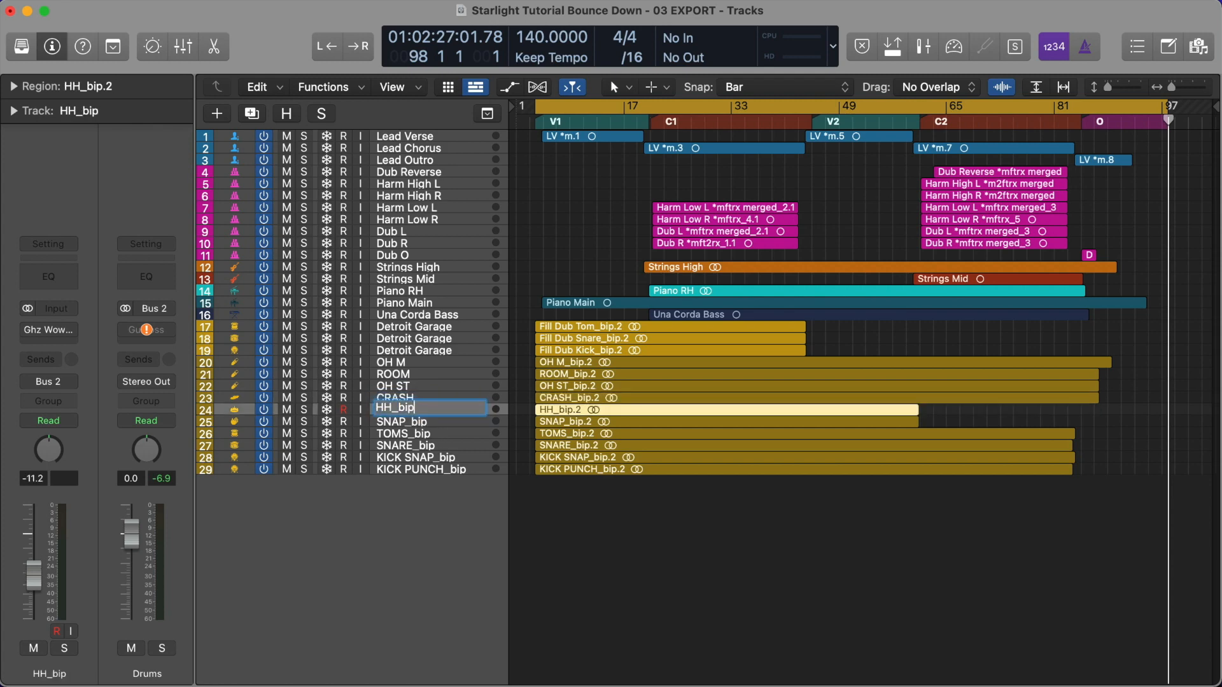
key(BackSpace)
key(BackSpace)
key(BackSpace)
key(BackSpace)
key(Return)
Rename track 25, SNAP_bip, as SNAP
double_click(425, 421)
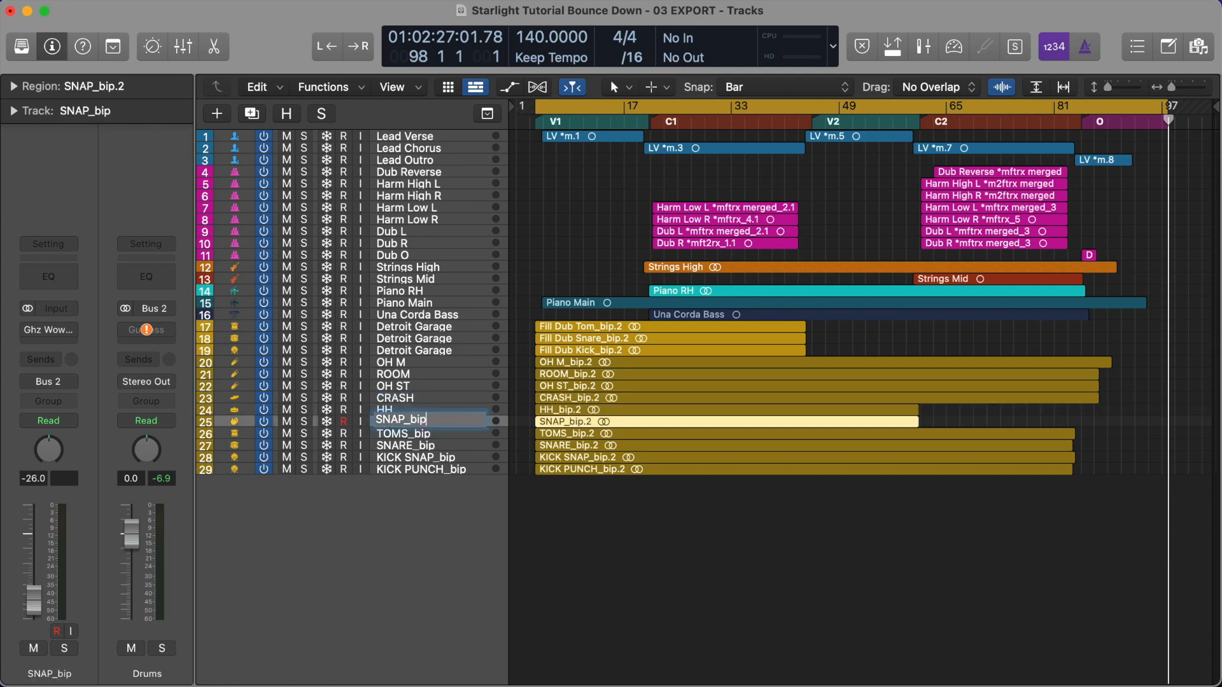
key(BackSpace)
key(BackSpace)
key(BackSpace)
key(BackSpace)
key(Return)
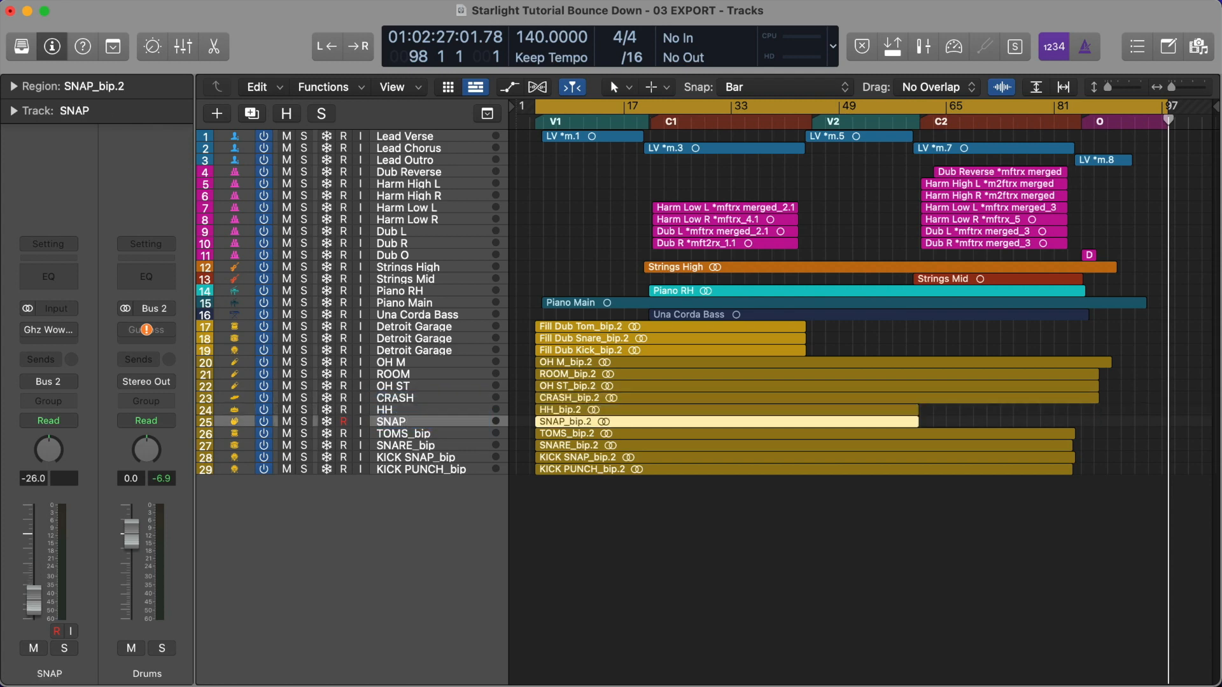
Rename track 26, TOMS_bip, as TOMS
double_click(425, 433)
key(BackSpace)
key(BackSpace)
key(BackSpace)
key(BackSpace)
key(Return)
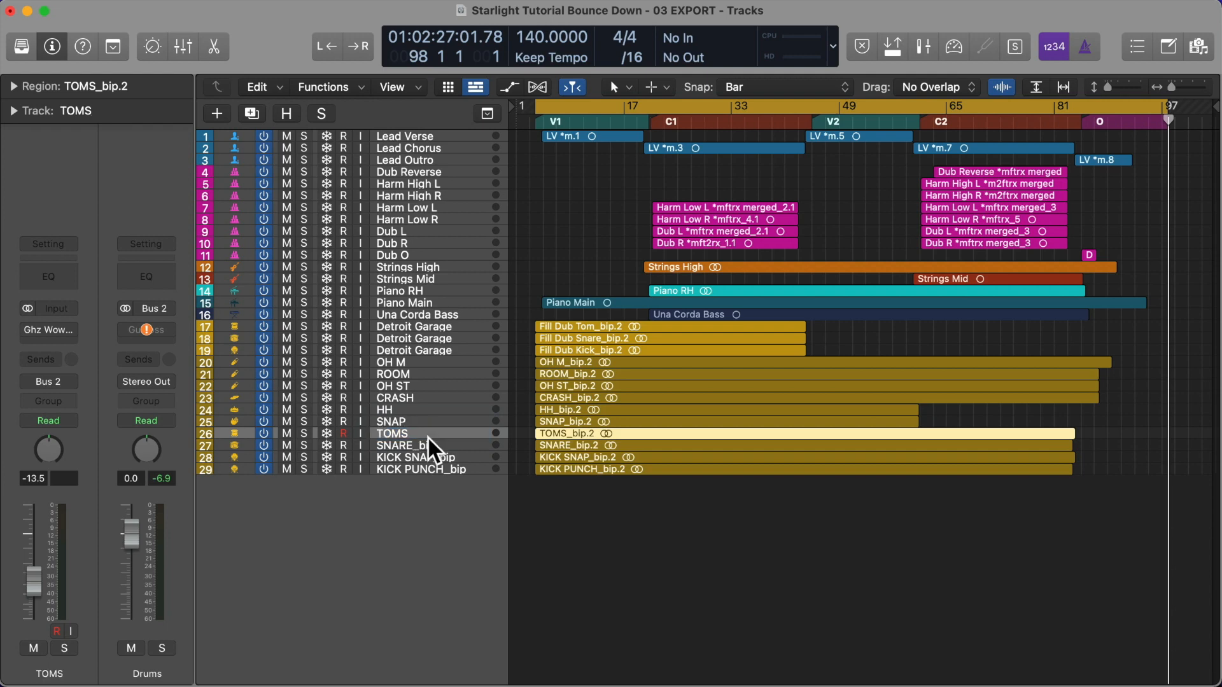
Rename track 27, SNARE_bip, as SNARE
double_click(428, 445)
key(BackSpace)
key(BackSpace)
key(BackSpace)
key(BackSpace)
key(Return)
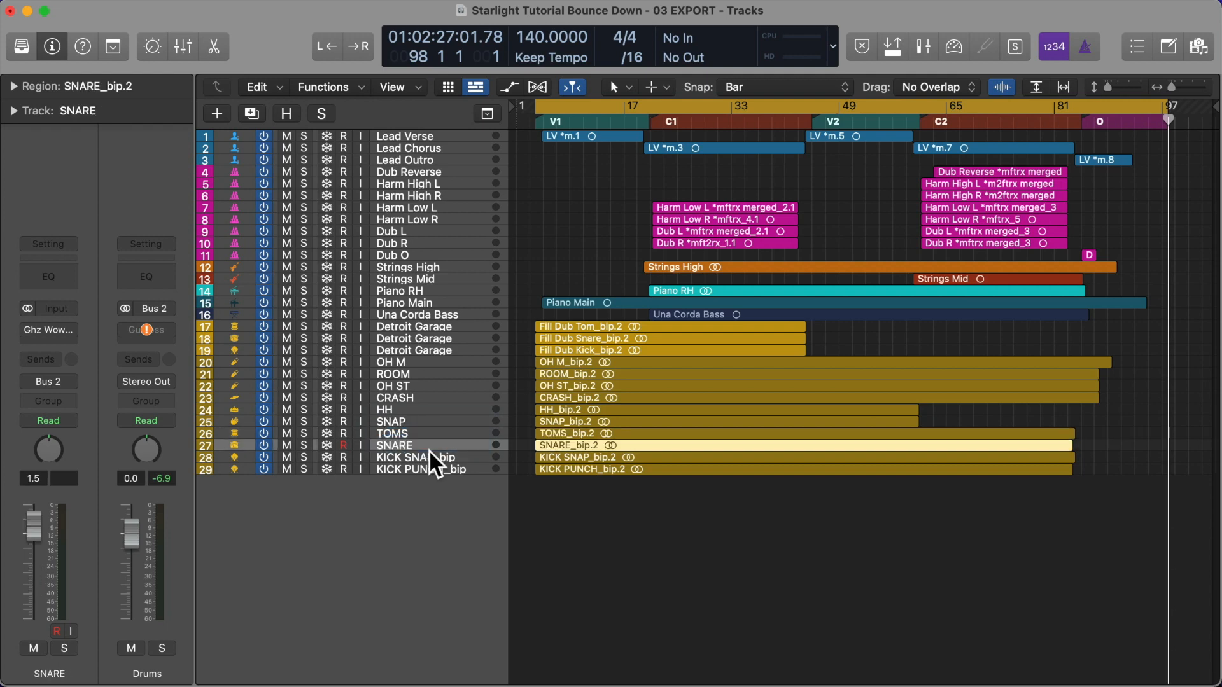
Rename track 28, KICK SNAP_bip, as KICK SNAP
double_click(431, 457)
key(BackSpace)
key(BackSpace)
key(BackSpace)
key(BackSpace)
key(Return)
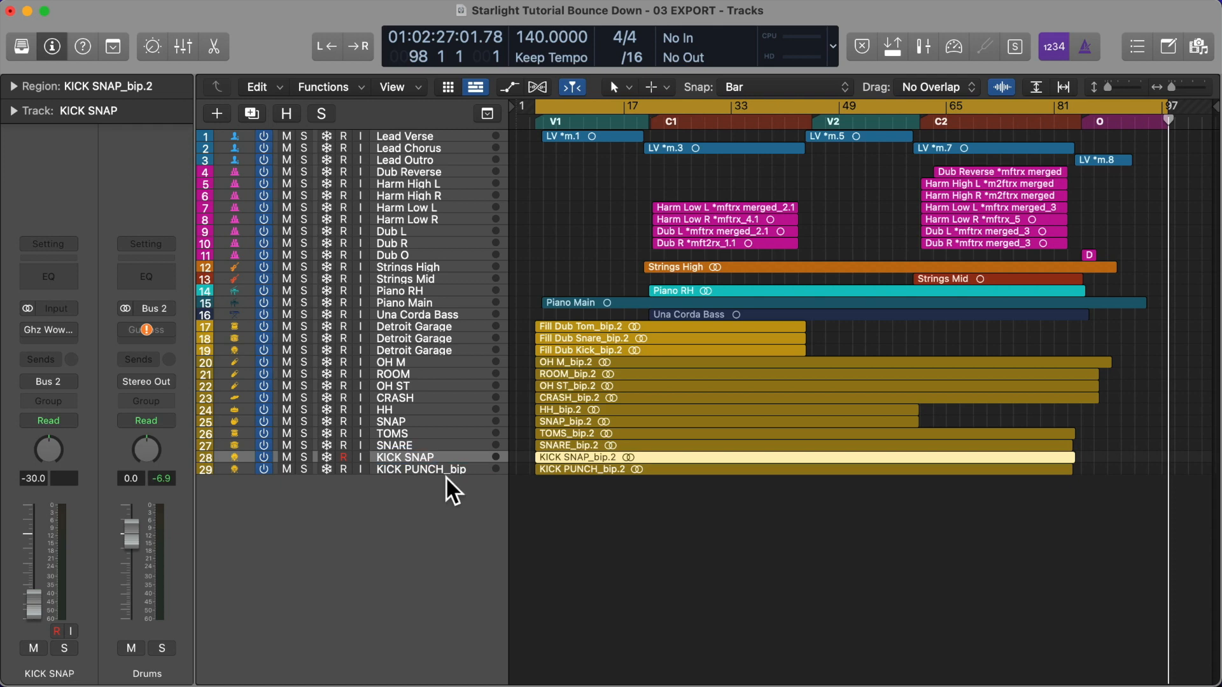
Rename track 29, KICK PUNCH_bip, as KICK PUNCH
double_click(438, 469)
key(BackSpace)
key(BackSpace)
key(BackSpace)
key(BackSpace)
key(Return)
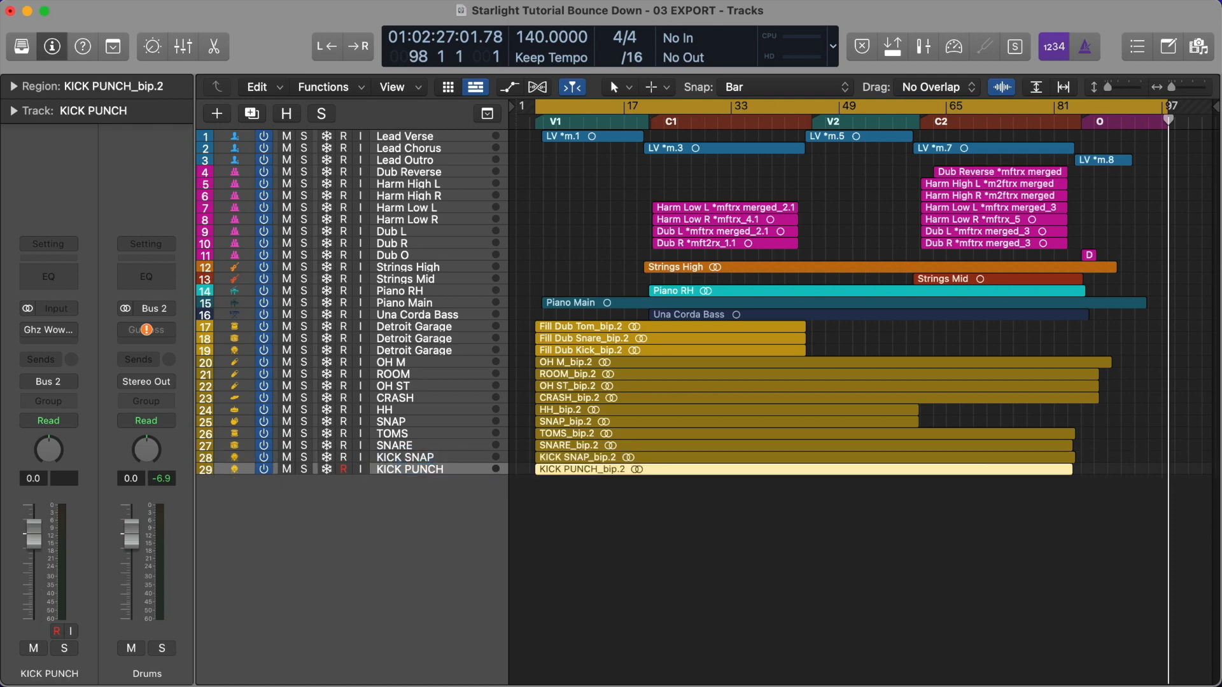
Start exporting all the tracks as audio files and set the range to Export Cycle Range Only
key(super+a)
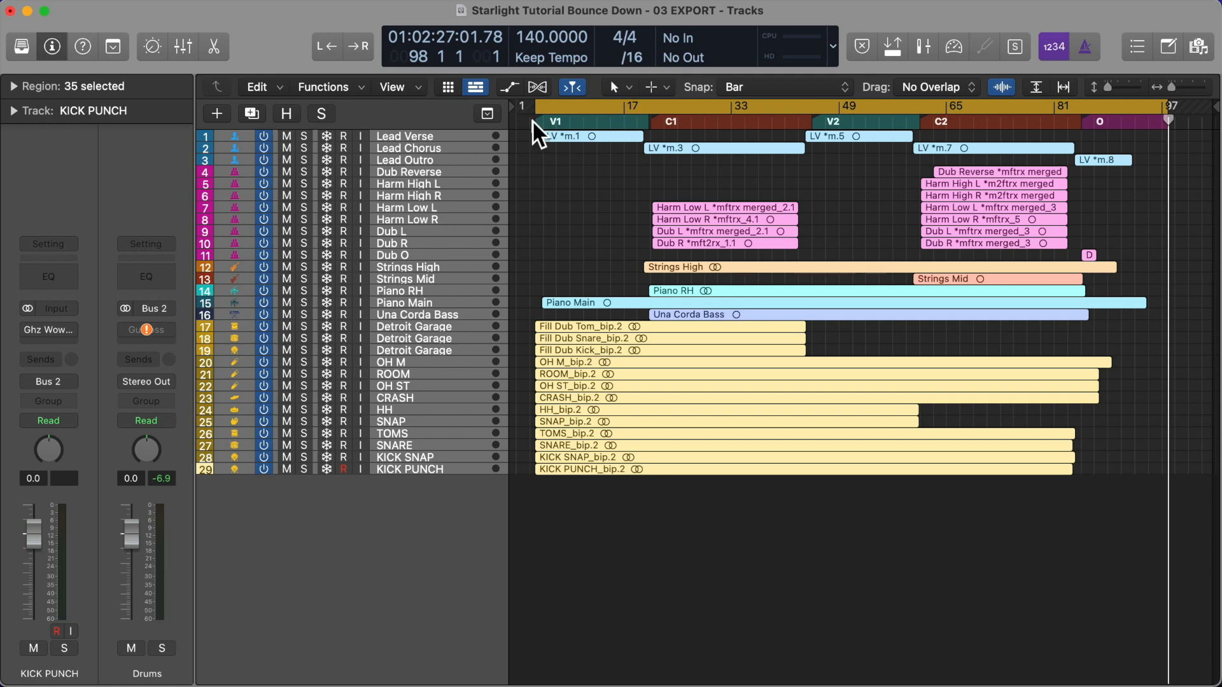
key(super+shift+e)
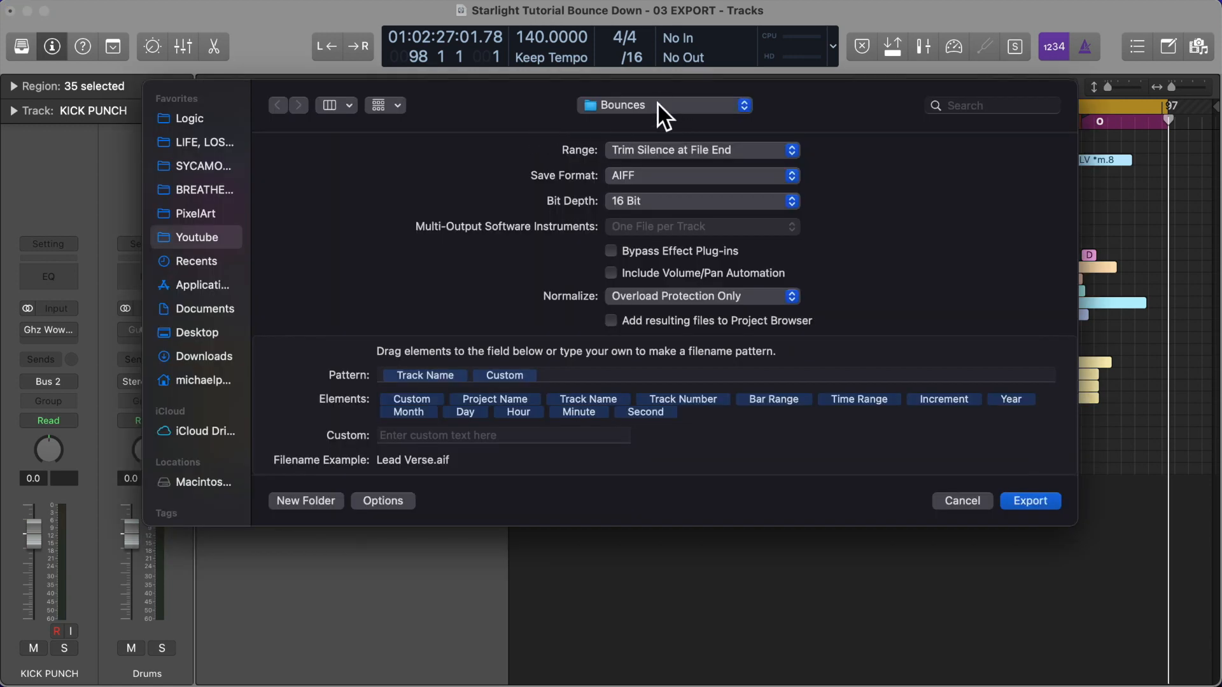
click(673, 143)
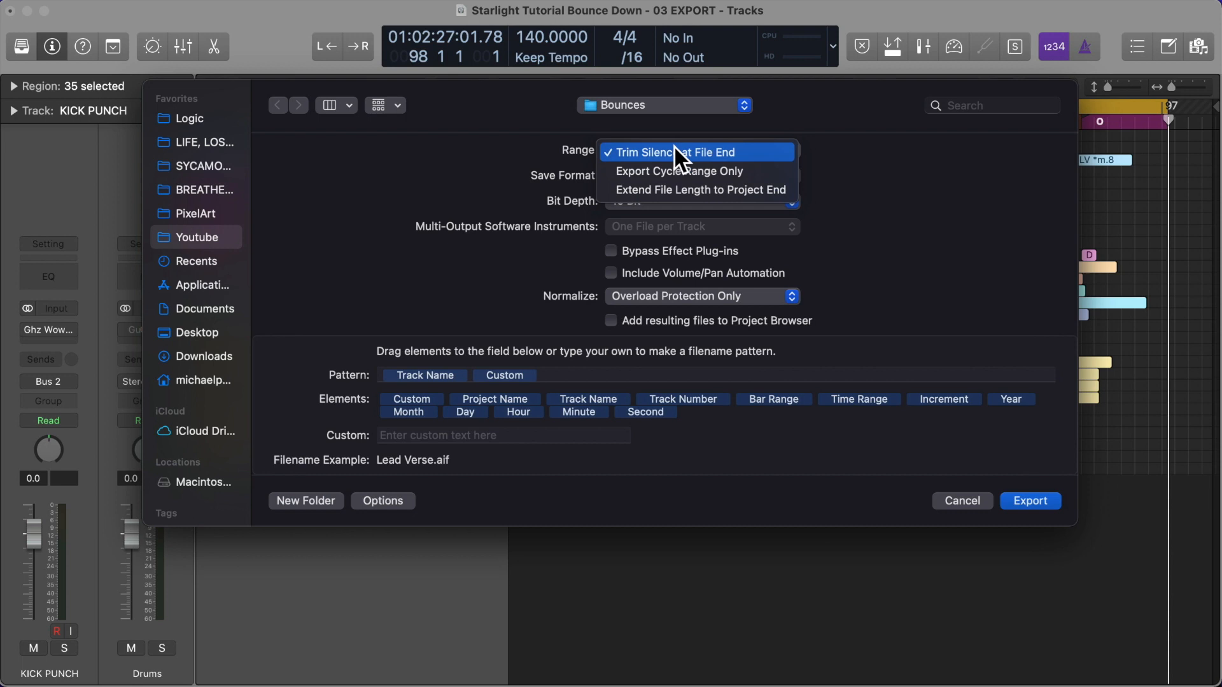
click(729, 171)
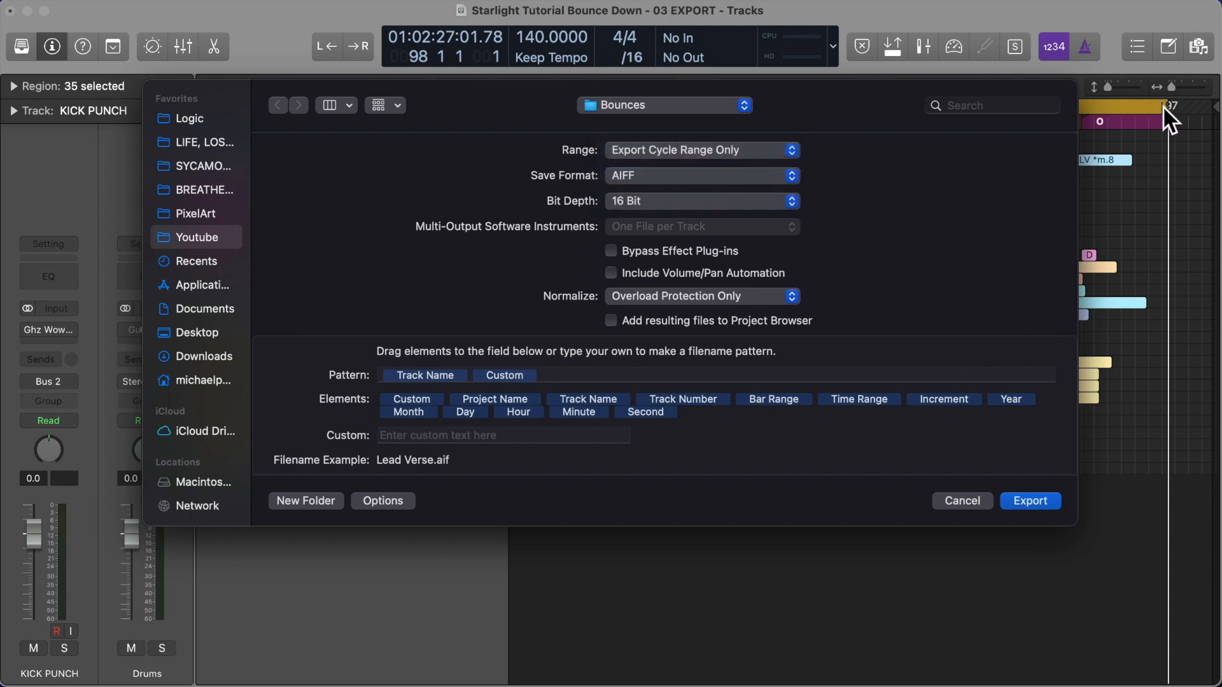
Set the export to WAVE format at 24 Bit with Normalize off
click(687, 176)
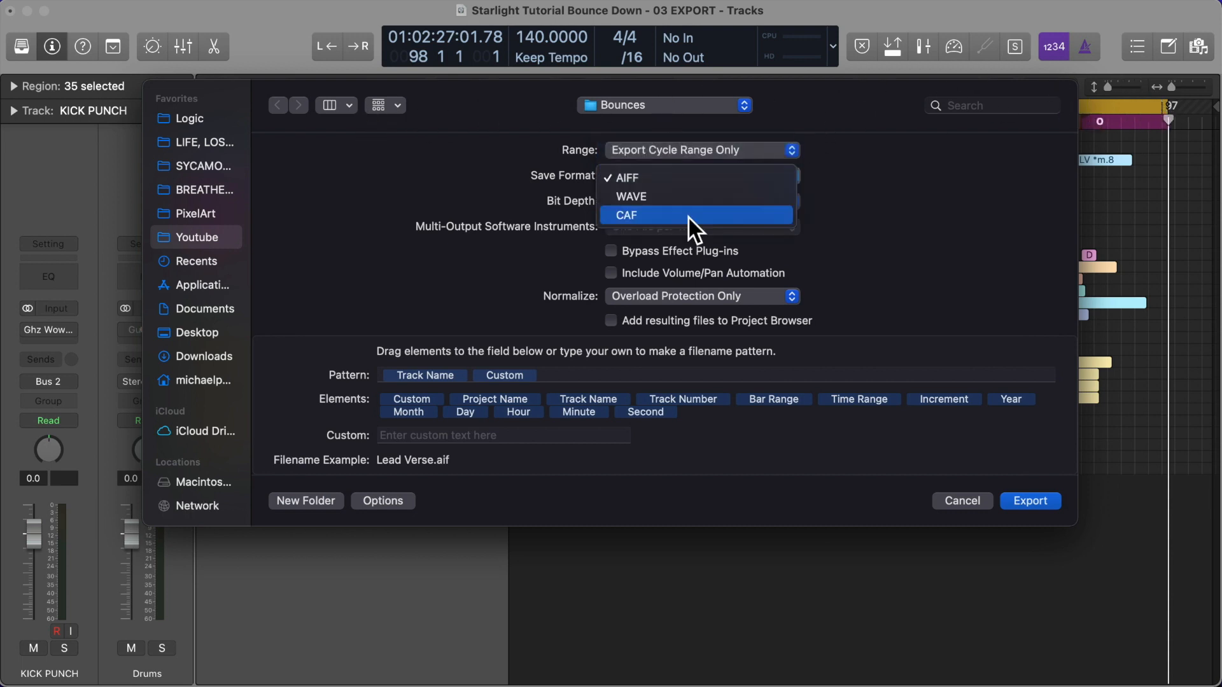
click(688, 202)
click(649, 198)
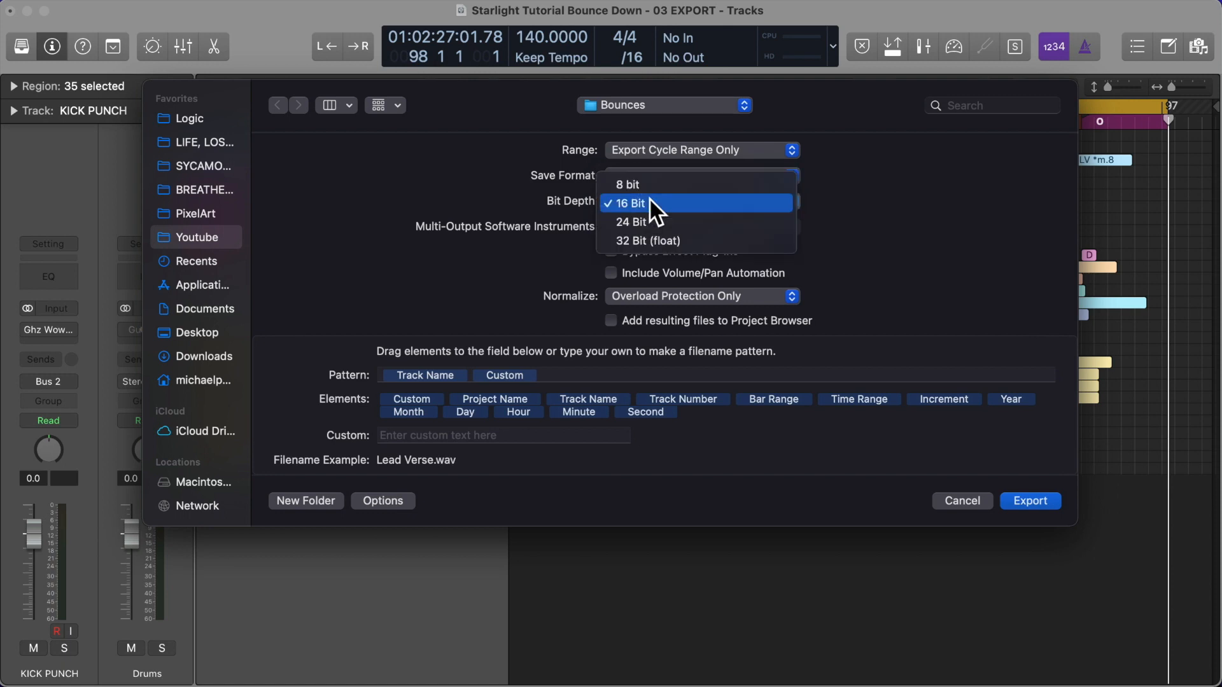
click(659, 216)
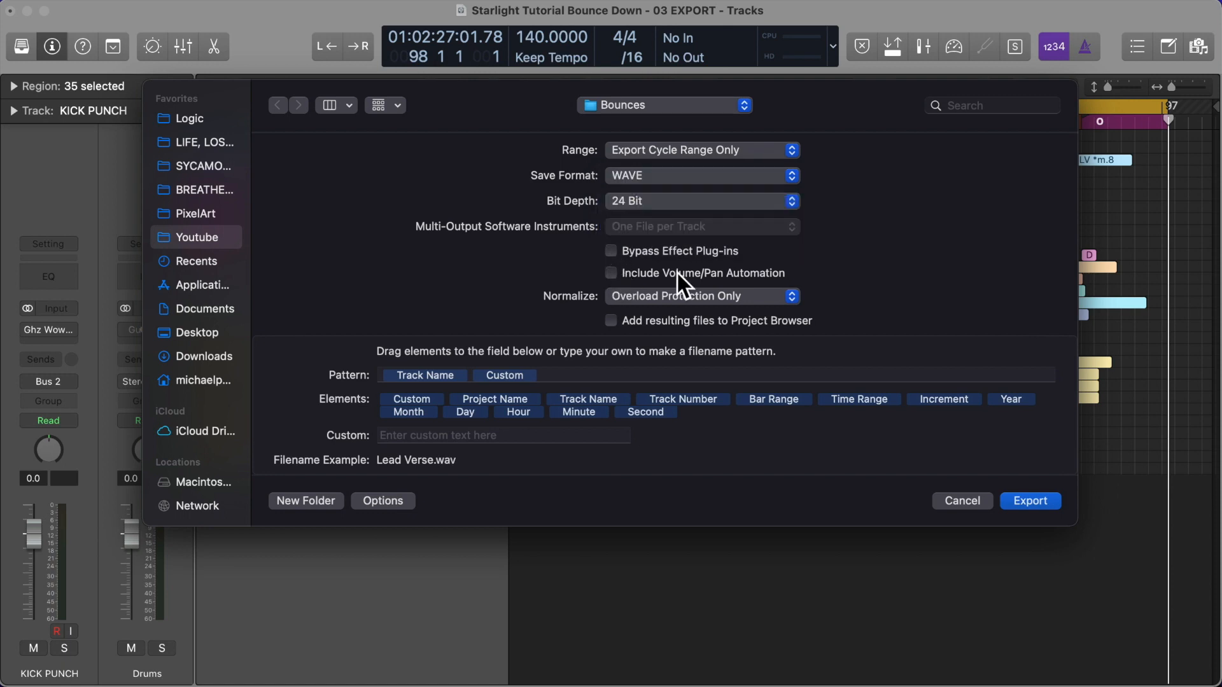
click(670, 296)
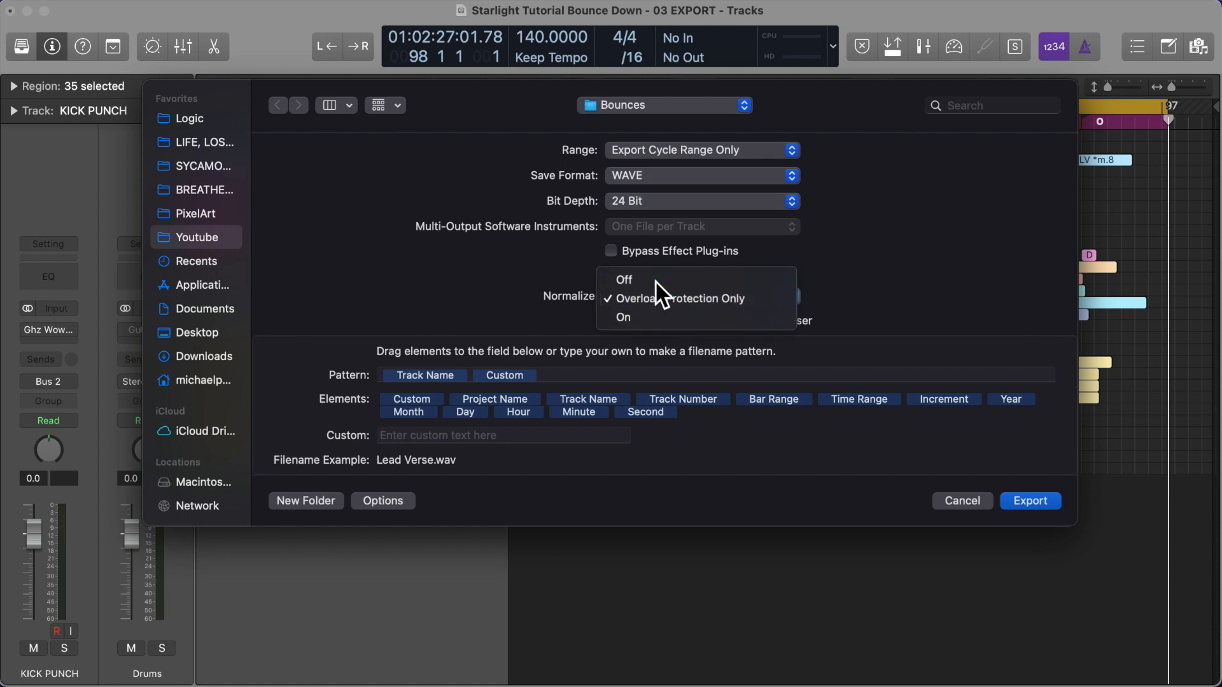
click(654, 280)
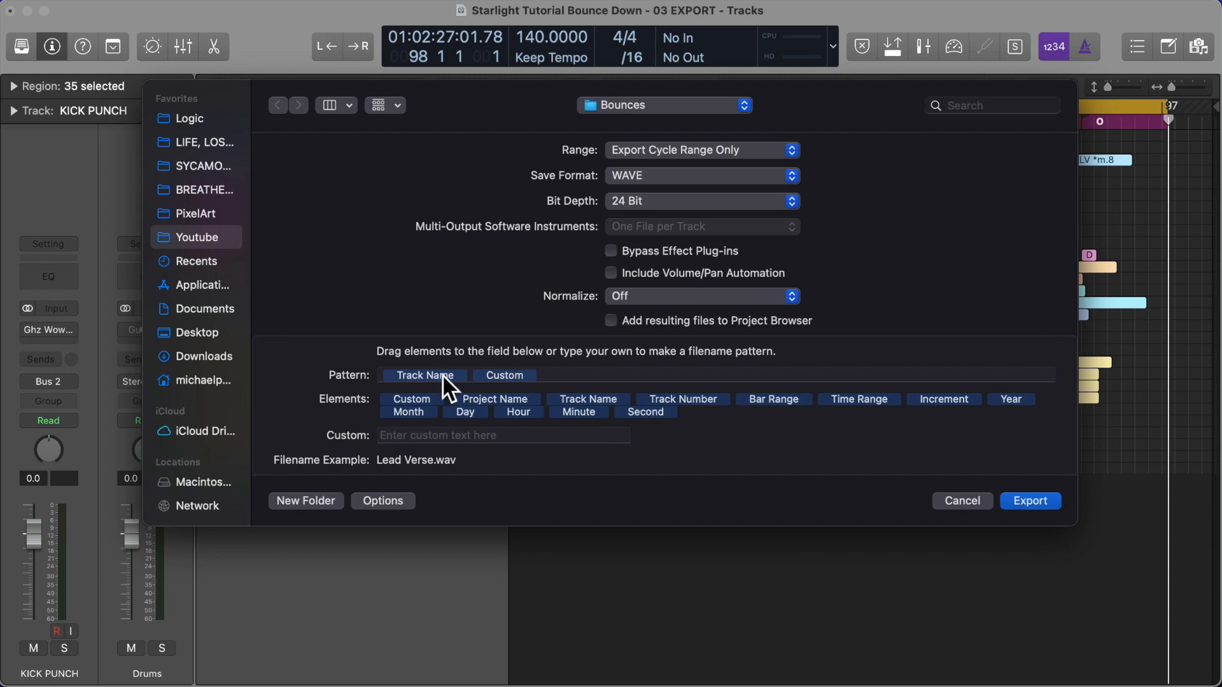
Change the filename pattern to Track Number, an underscore and Track Name, without the Custom element
click(548, 374)
key(BackSpace)
key(super+z)
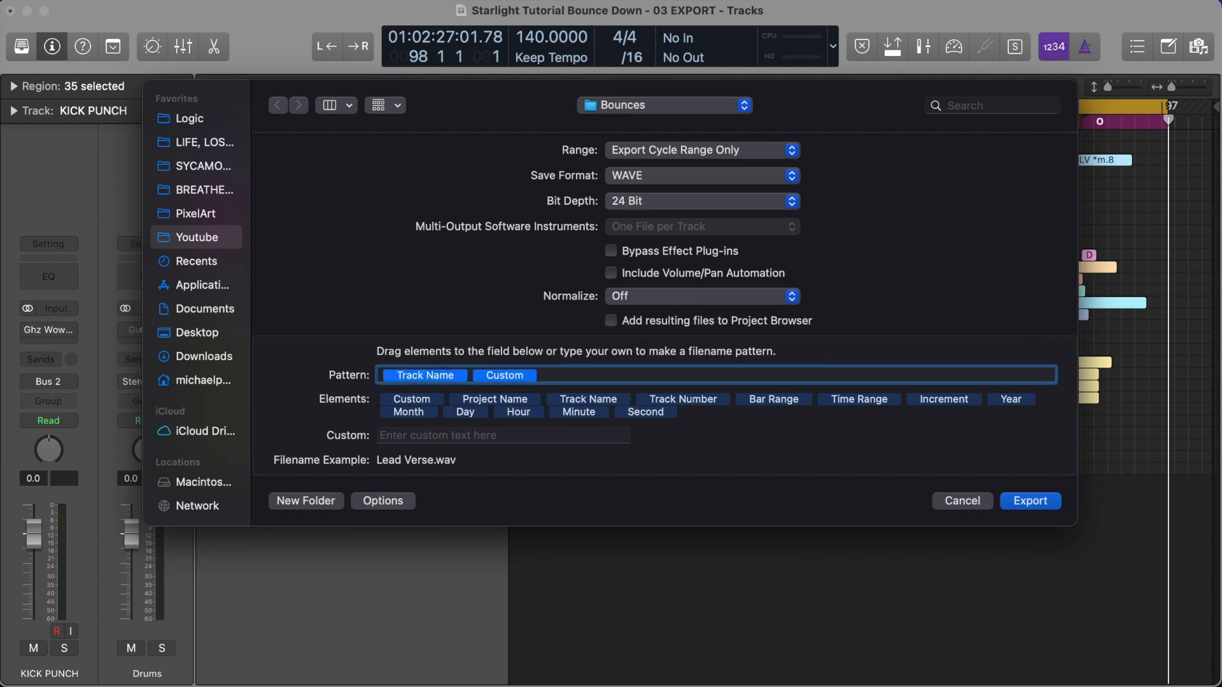
drag(660, 396, 390, 375)
click(645, 374)
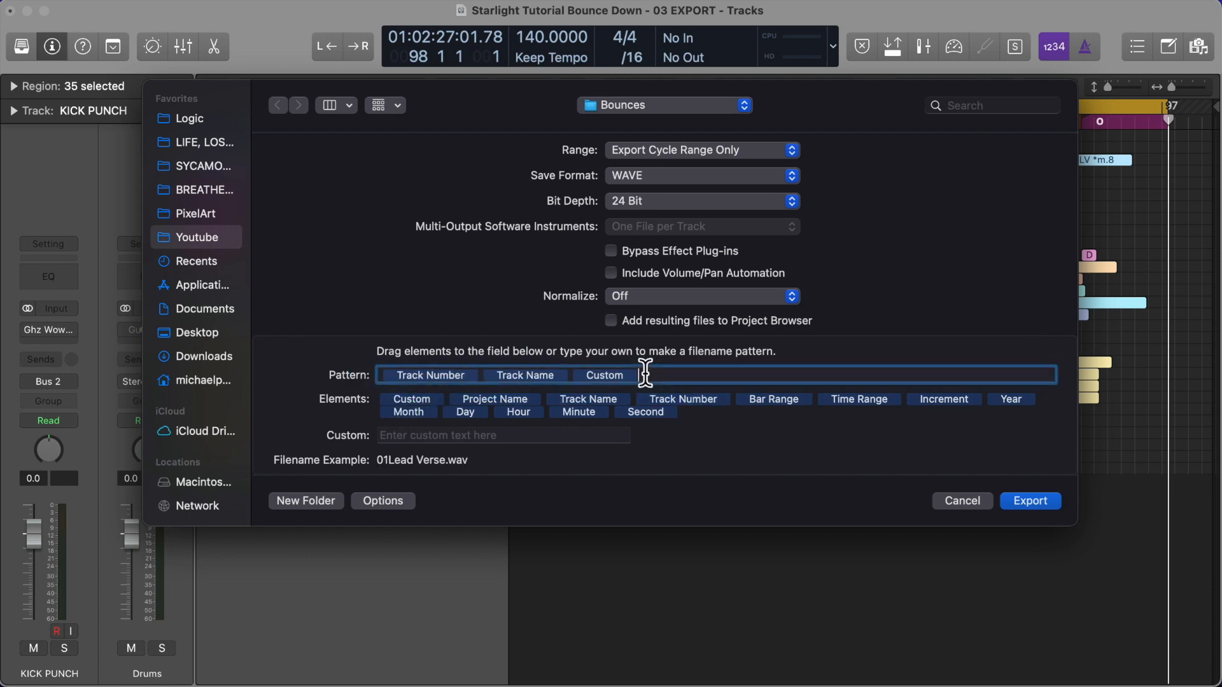
key(BackSpace)
key(Left)
text(_)
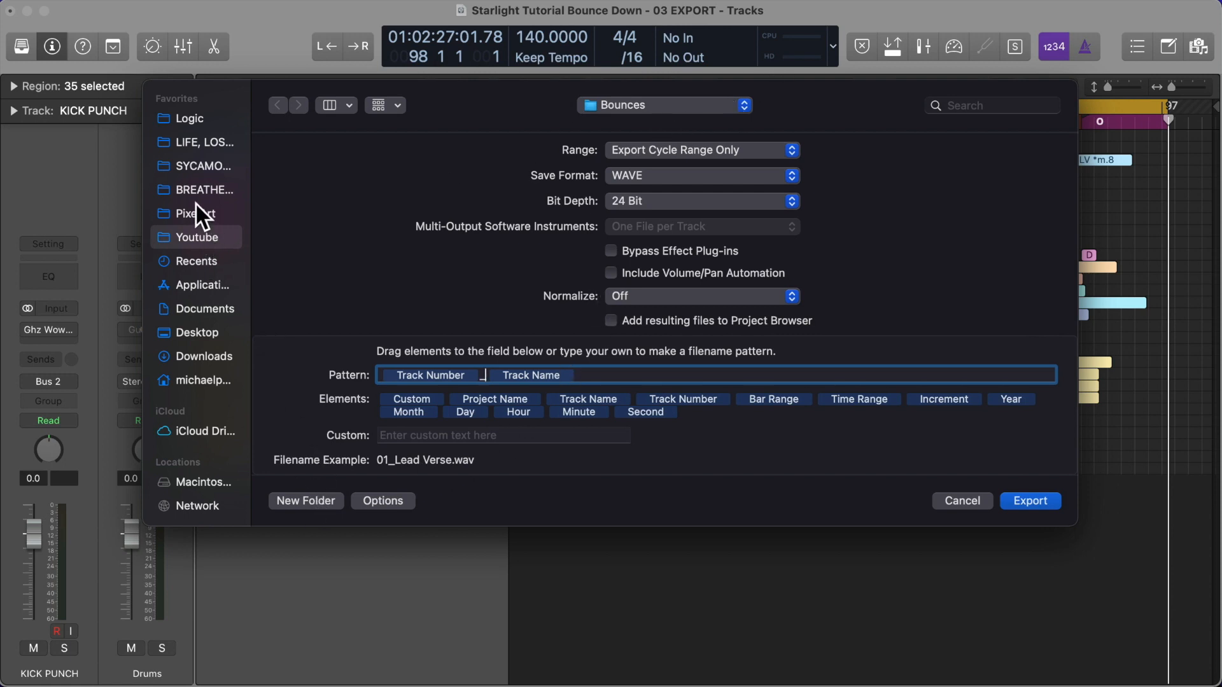
Try the LIFE, LOSS AND LOVE folder as the export destination
click(205, 141)
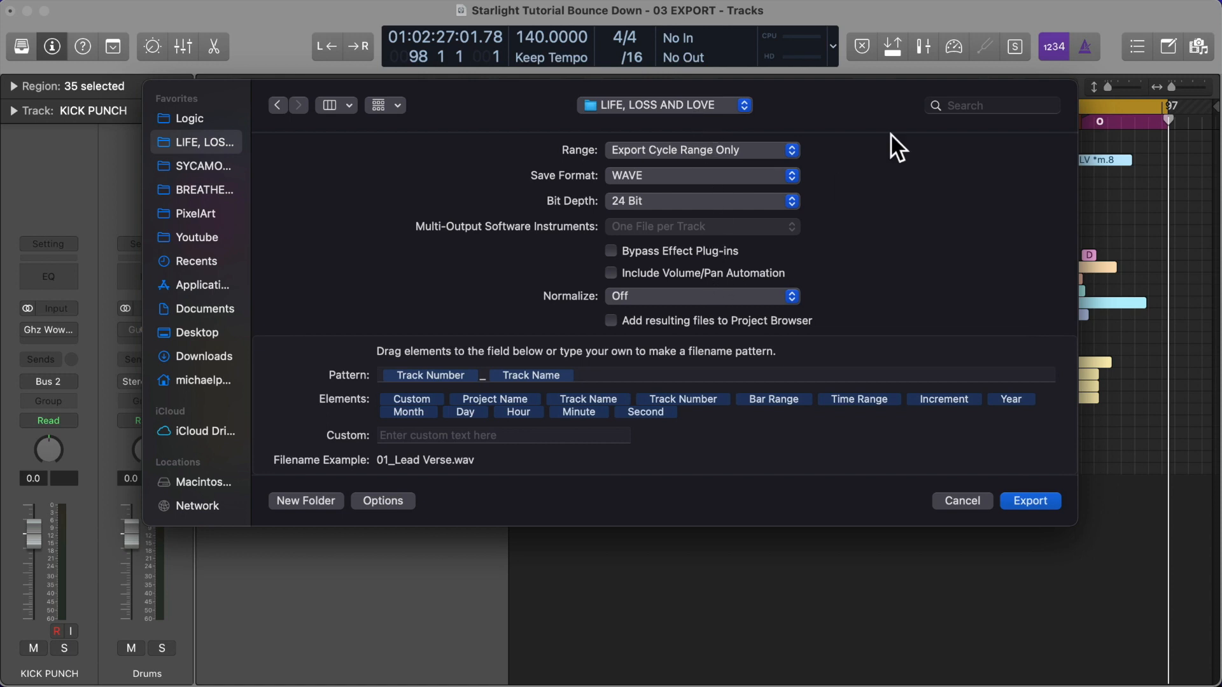
click(704, 103)
click(705, 105)
click(202, 379)
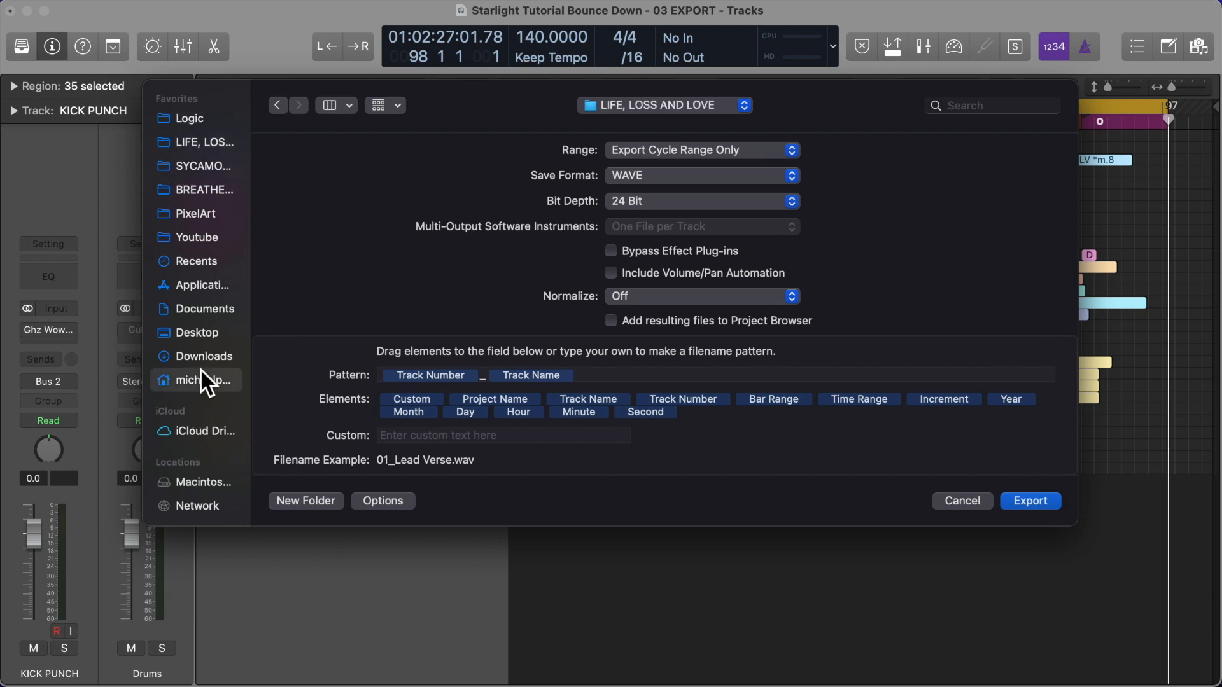
click(205, 163)
click(205, 142)
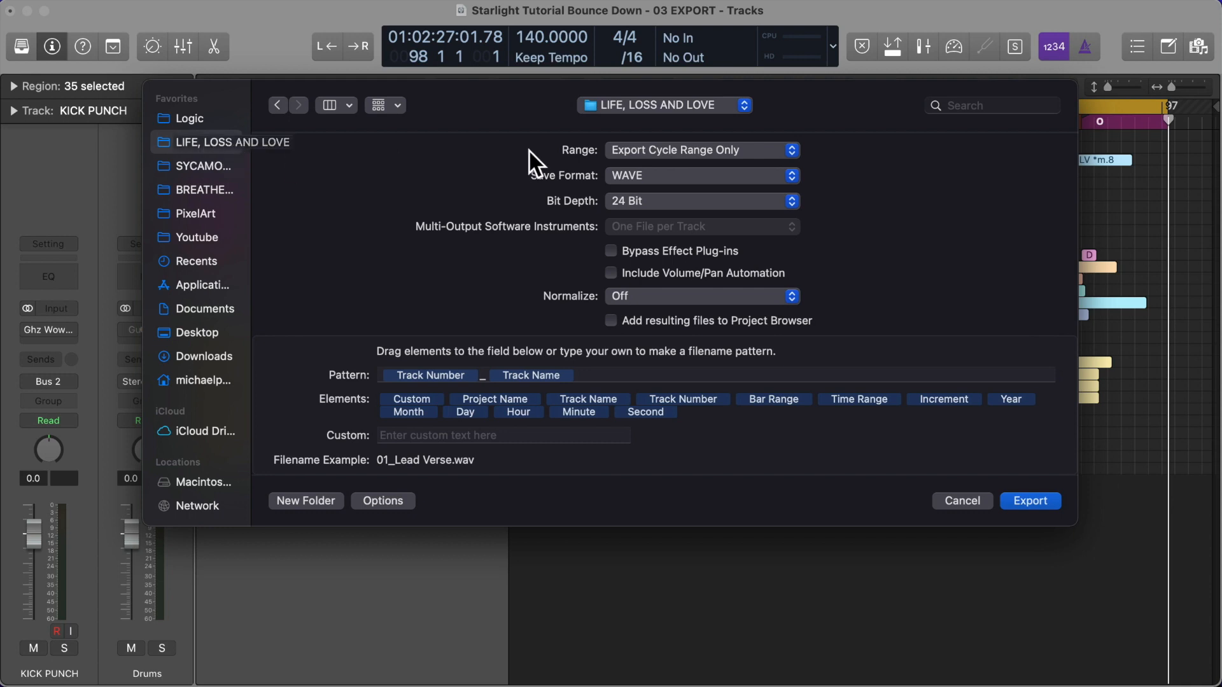
drag(540, 134, 560, 179)
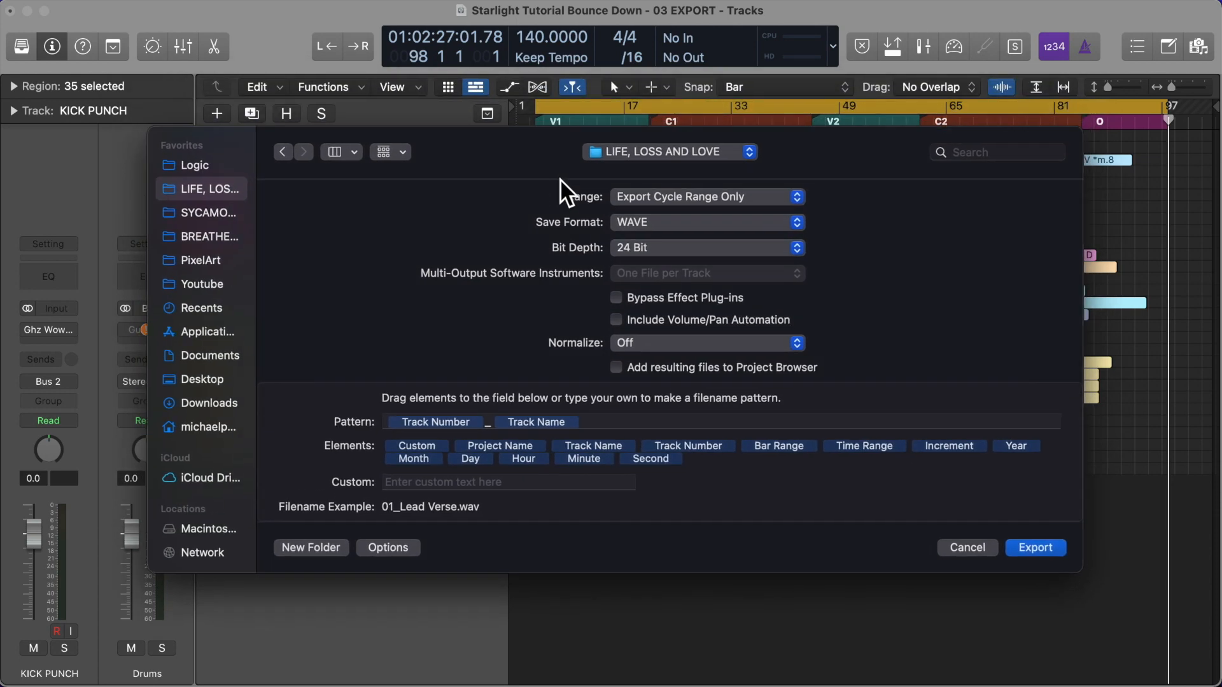
click(219, 216)
click(219, 189)
drag(786, 154, 784, 154)
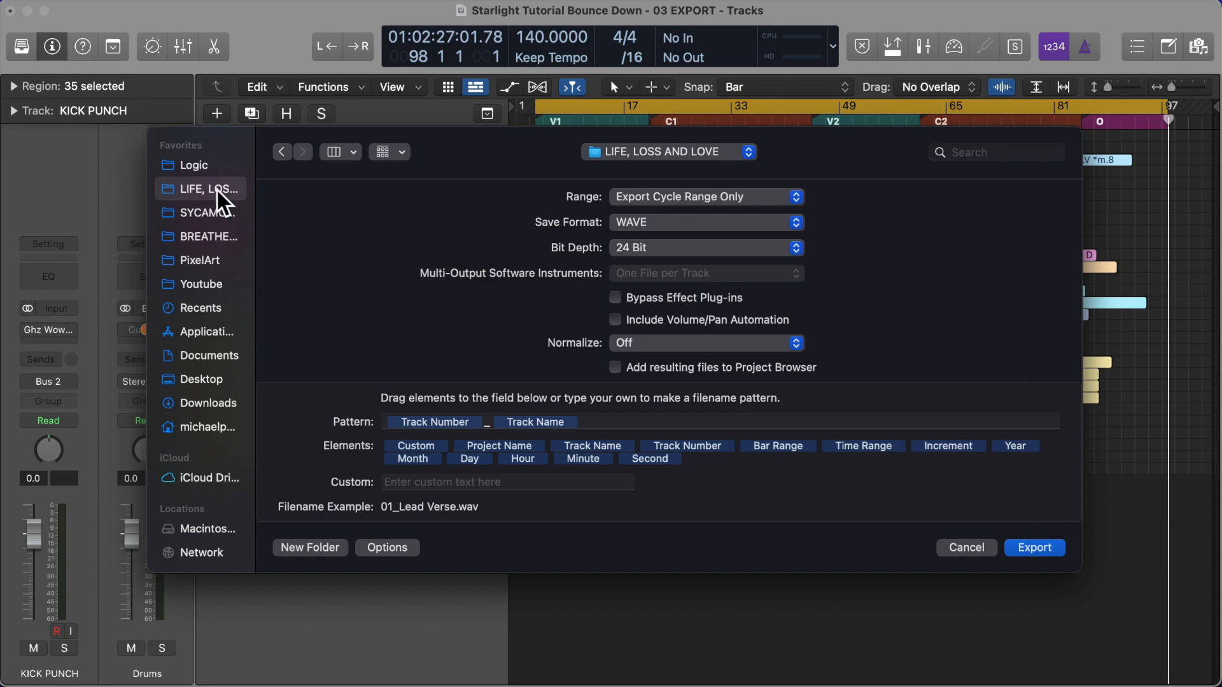
Set the Desktop as the export destination folder
click(210, 380)
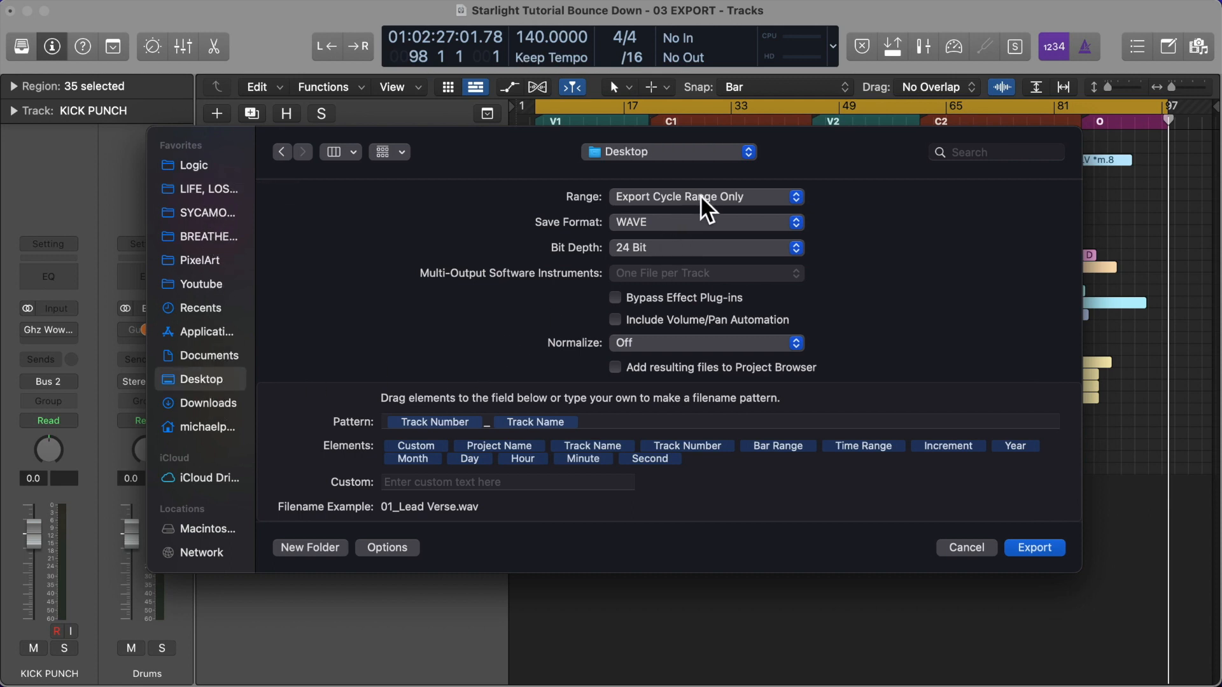
Enable the bypassed Ghz Wow Control 3 plug-in on all selected tracks and export the tracks to the Desktop with the same settings
click(1026, 544)
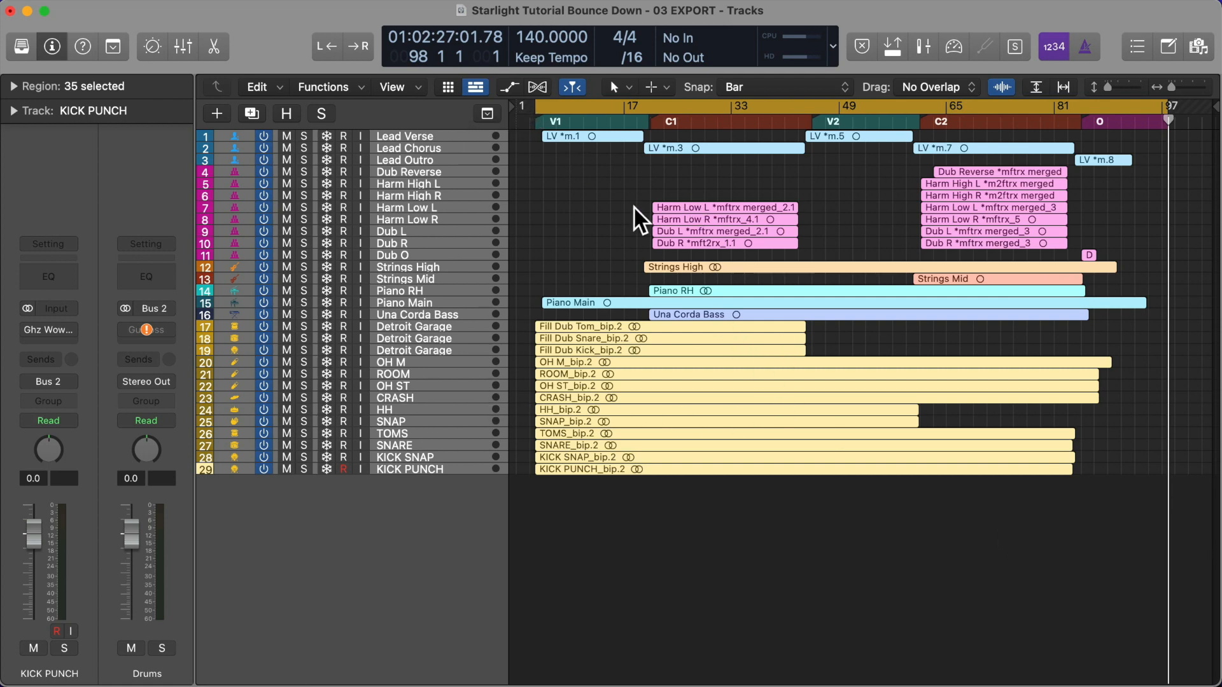
key(x)
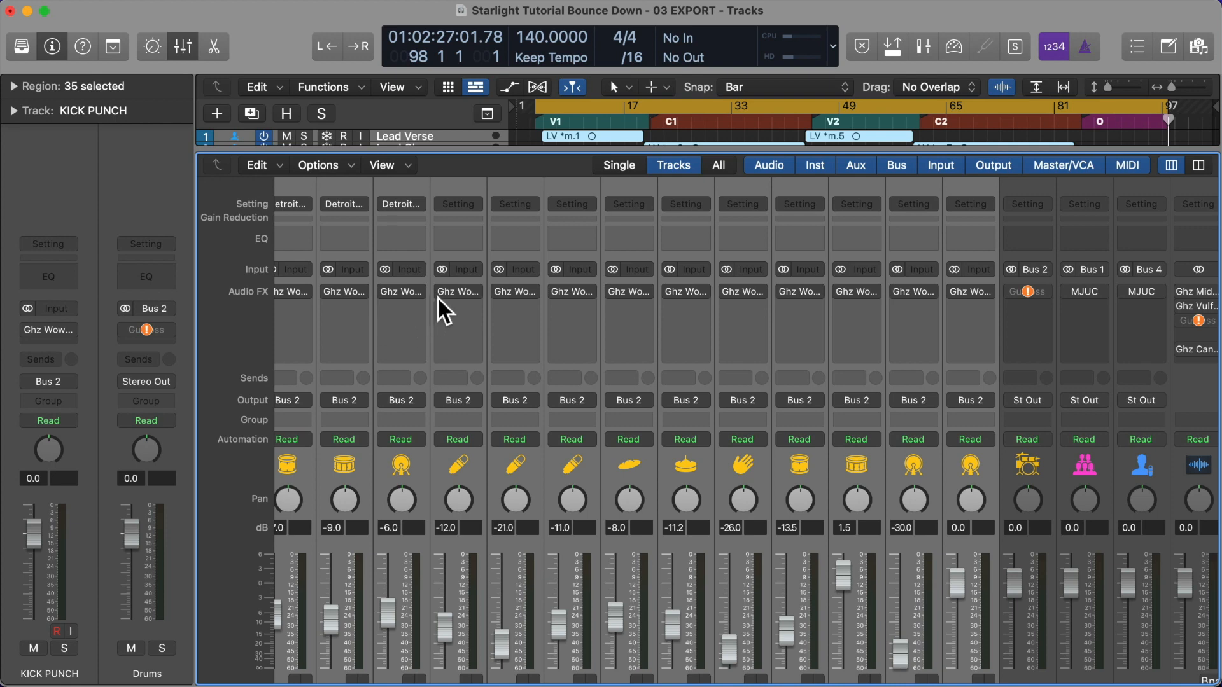
mouse_move(441, 289)
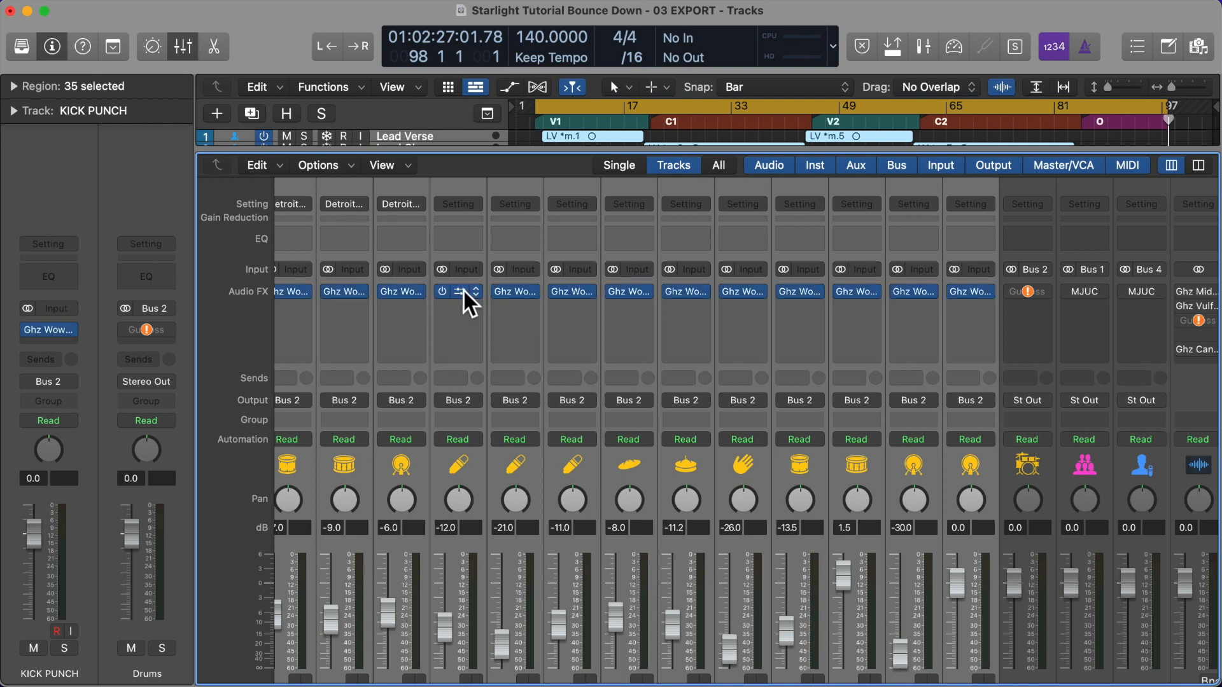
key(x)
key(super+shift+e)
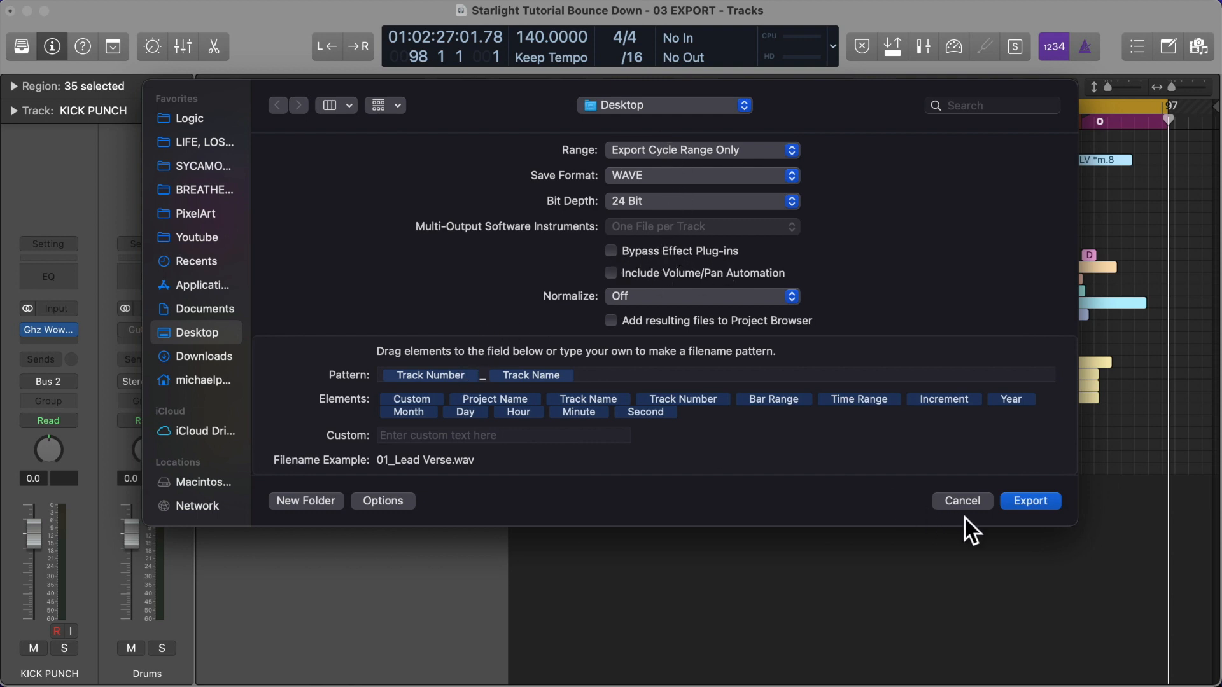
click(1025, 500)
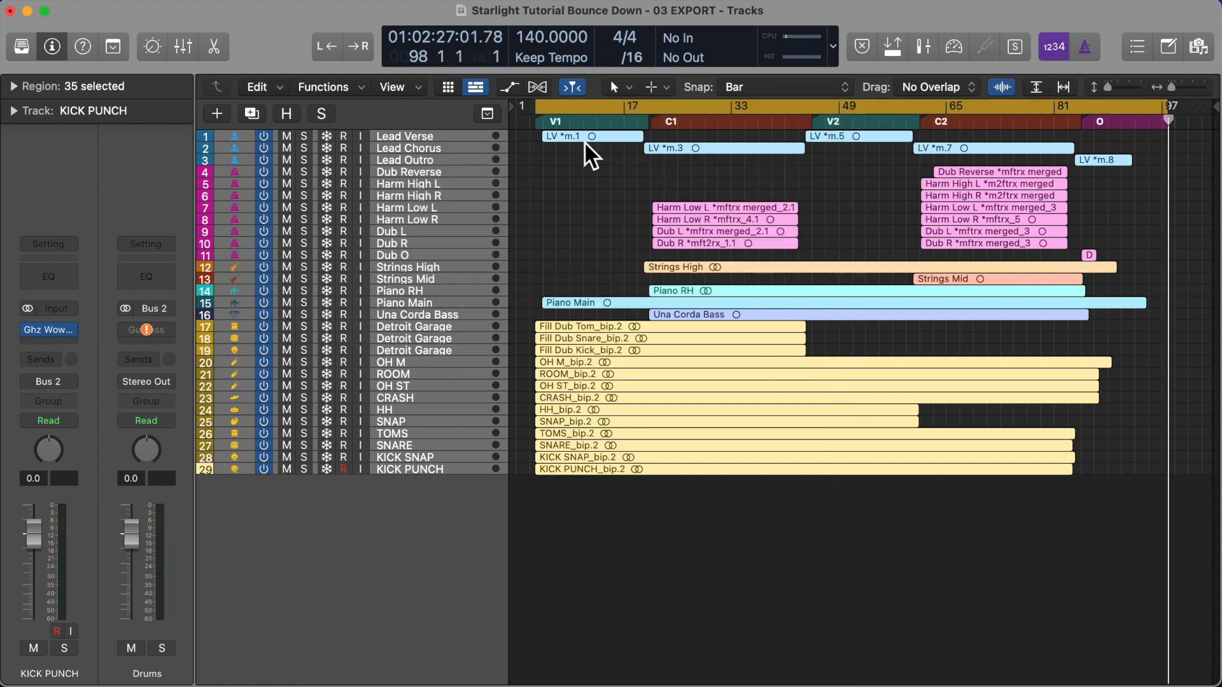
Remove the Ghz Wow Control 3 plug-in from the channel strips of all selected tracks
key(x)
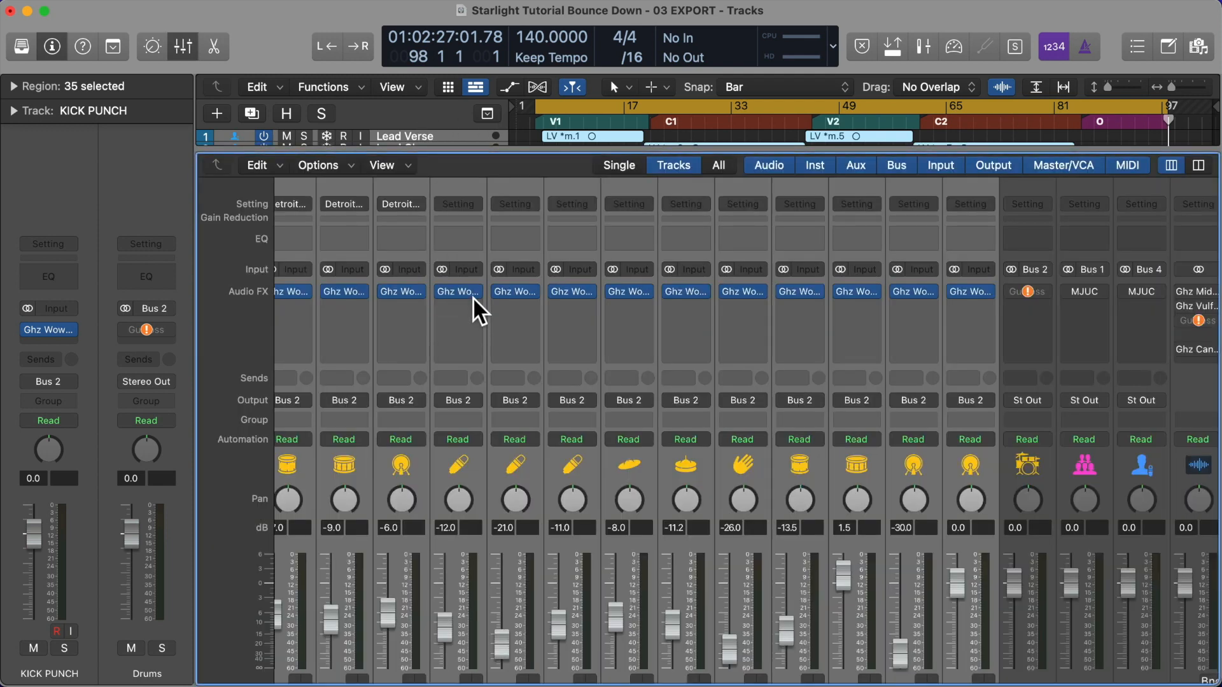
click(476, 294)
click(503, 319)
key(x)
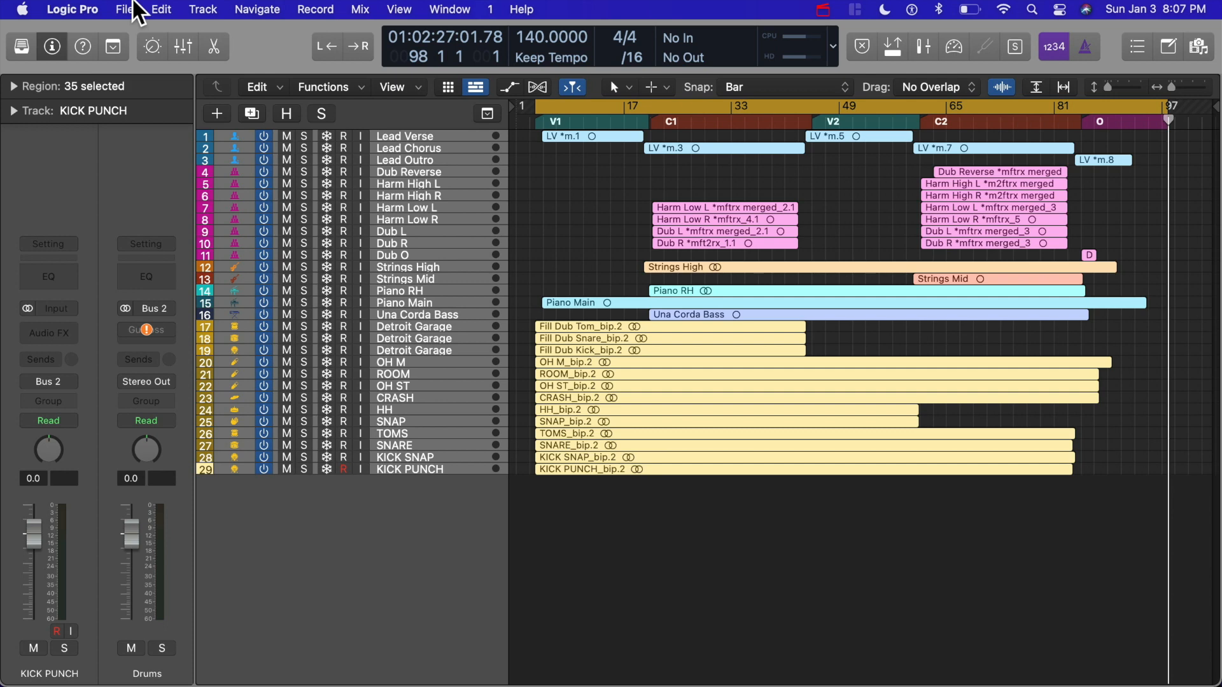
Deselect all regions and delete the unused audio files from the project's audio file list
click(570, 231)
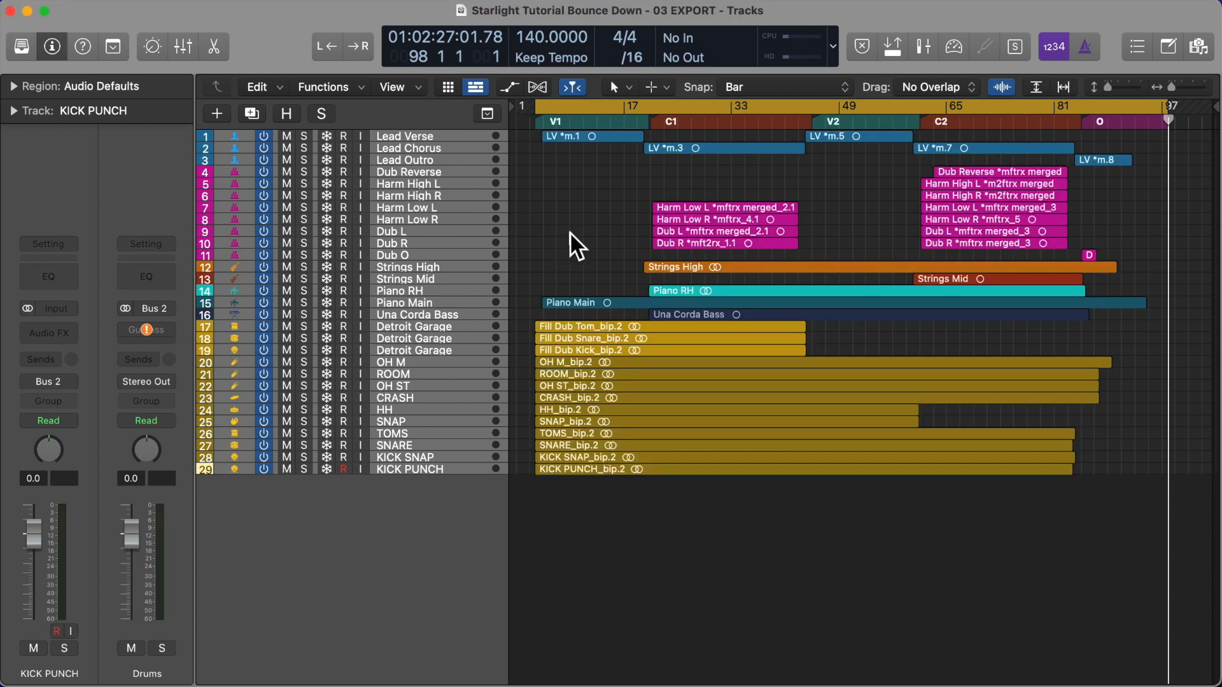
click(125, 9)
click(124, 9)
click(1197, 47)
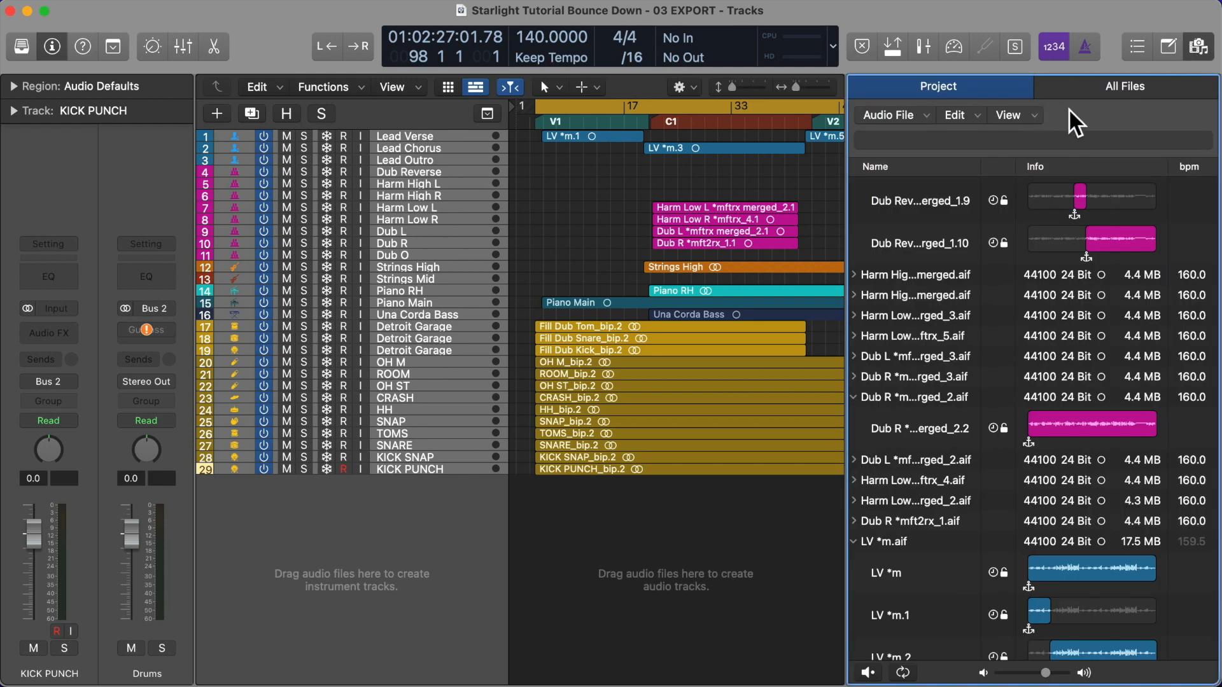
click(971, 116)
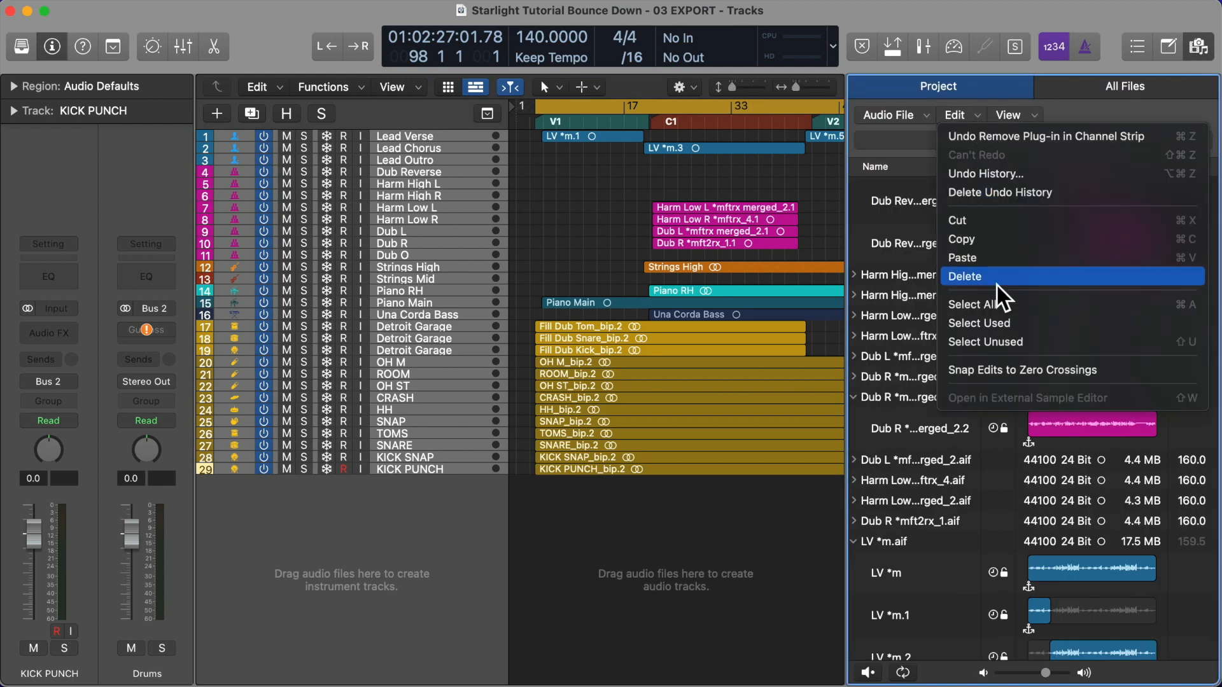
click(1006, 344)
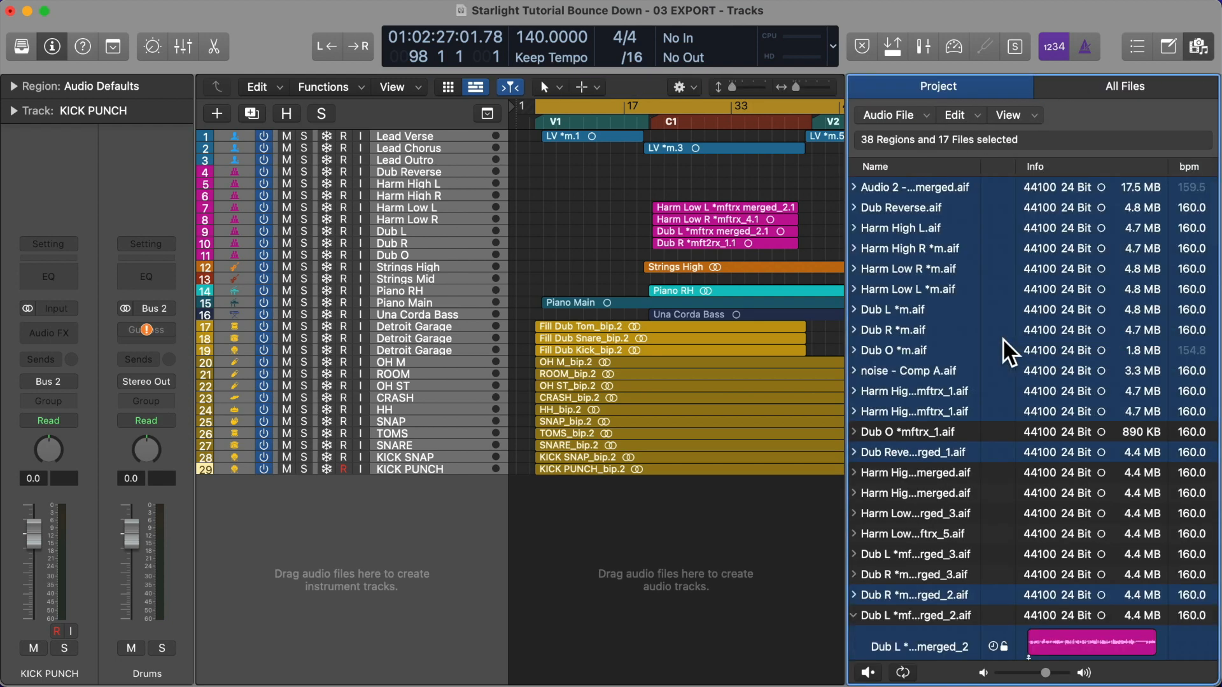
key(BackSpace)
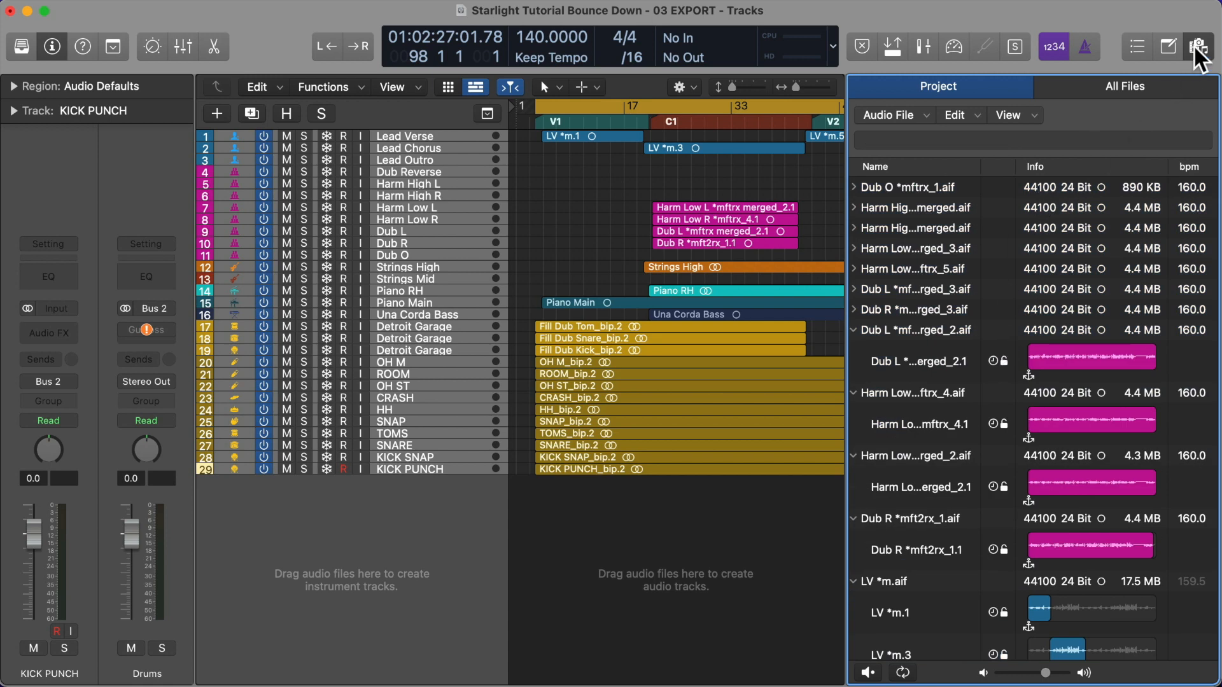
scroll(1083, 267, down, 10)
scroll(1083, 293, down, 10)
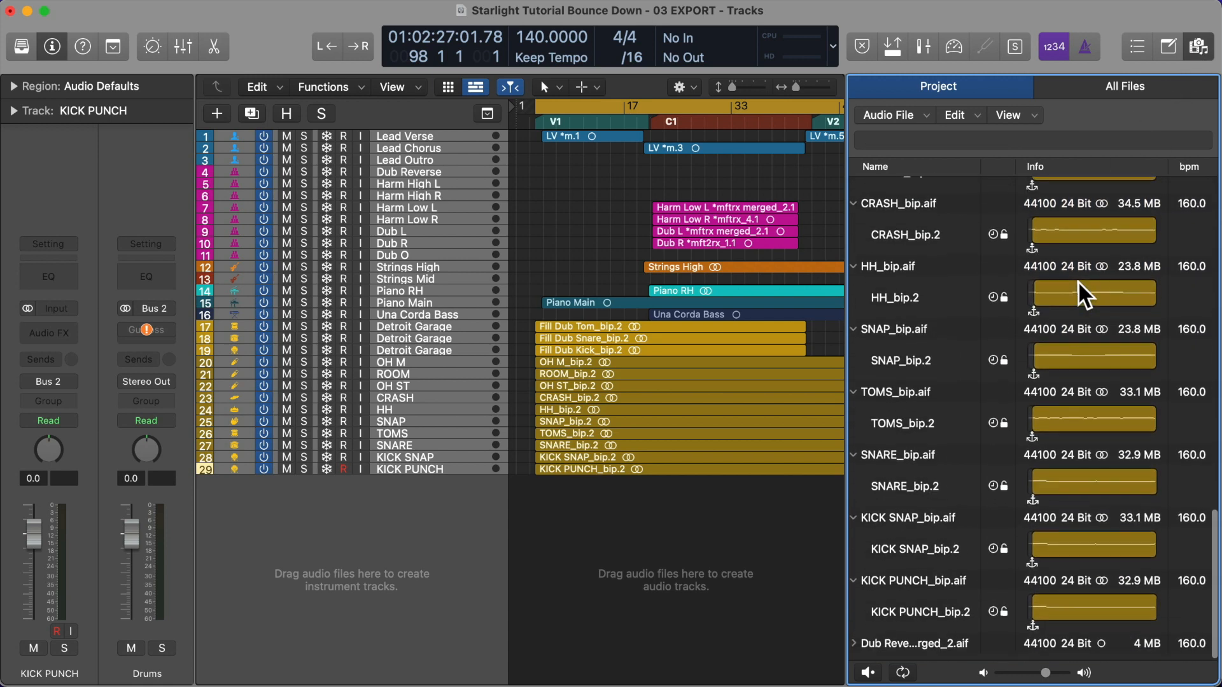
scroll(1080, 254, up, 15)
key(f)
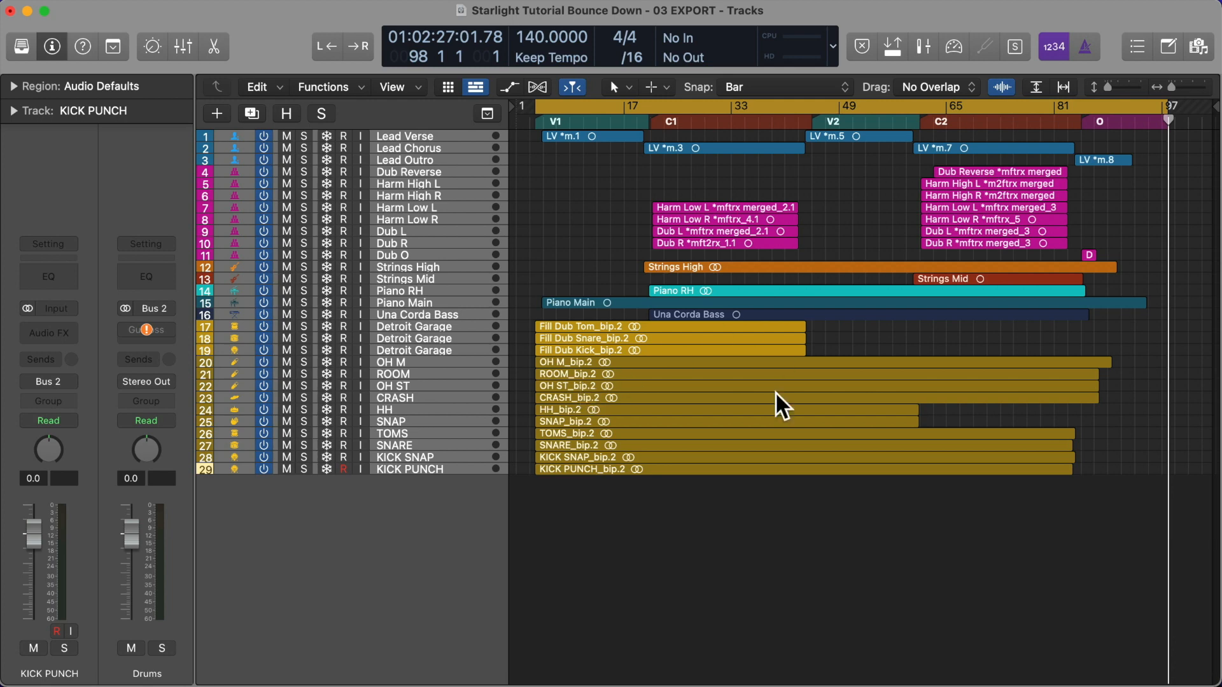
Clean up the project, deleting all unused files, backups and media browser files
click(82, 9)
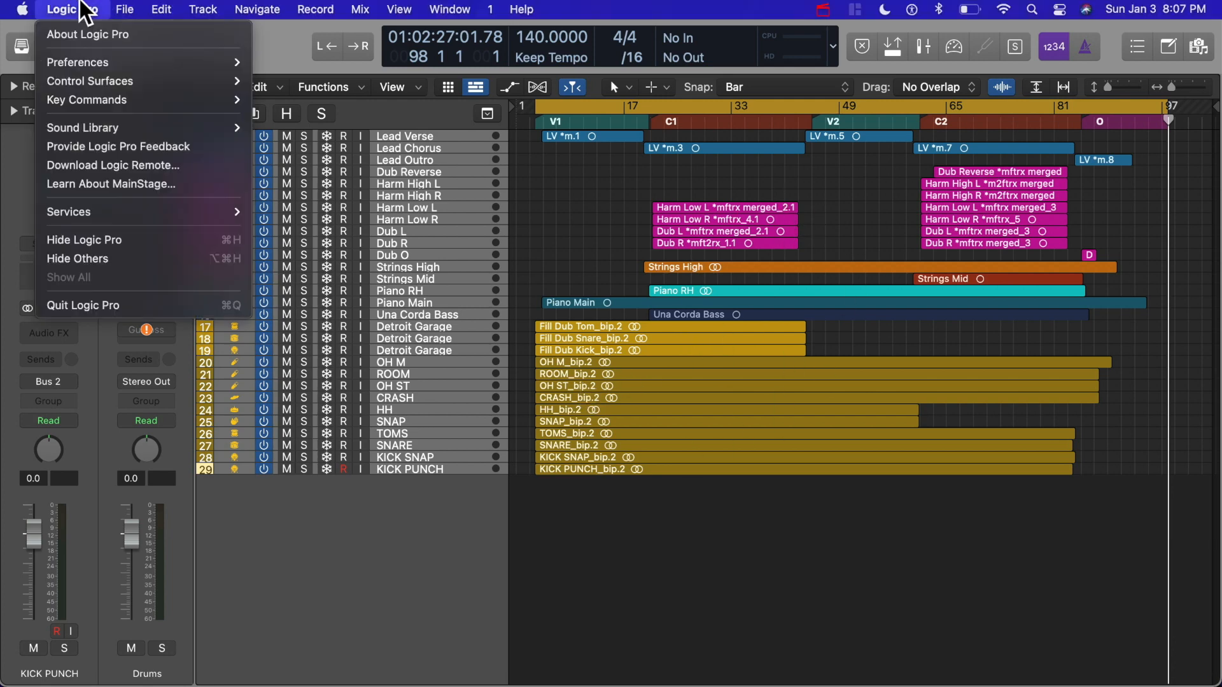
mouse_move(102, 79)
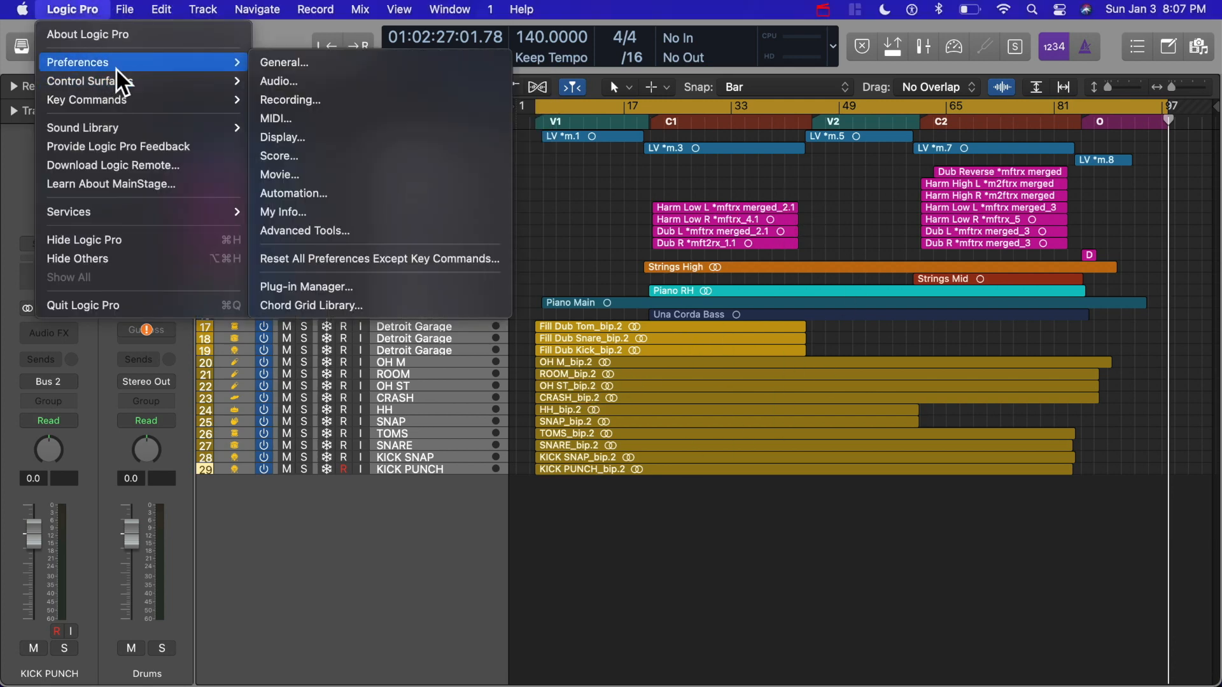
mouse_move(125, 9)
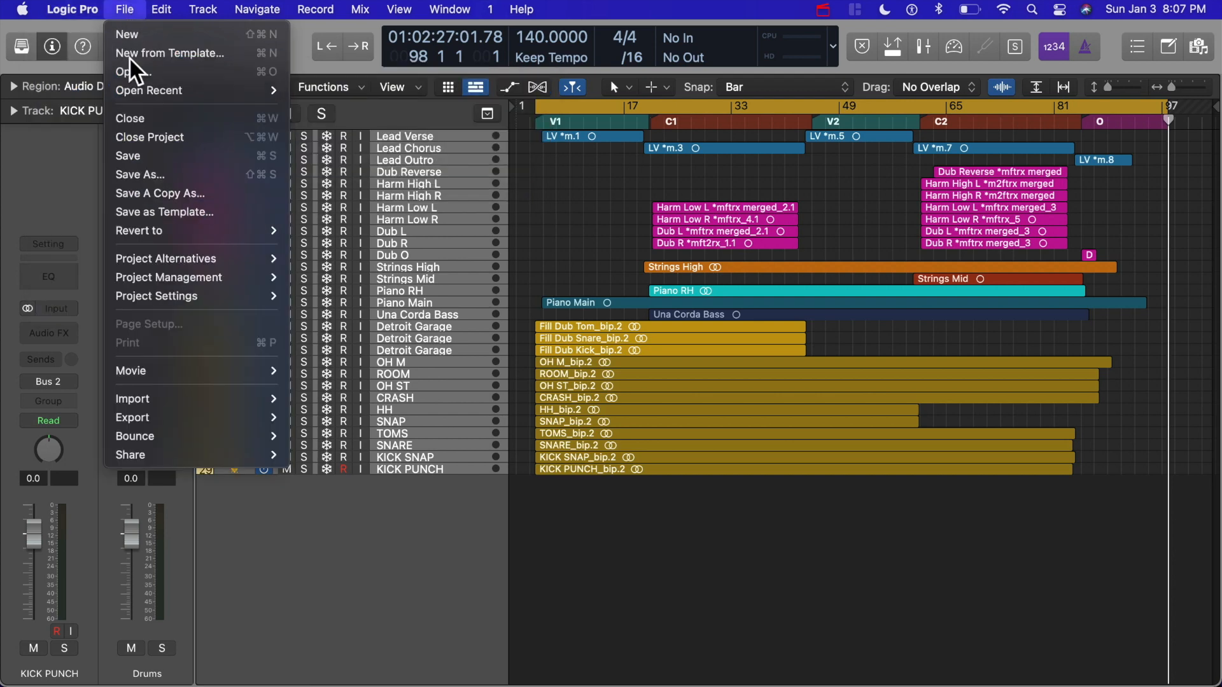
mouse_move(188, 269)
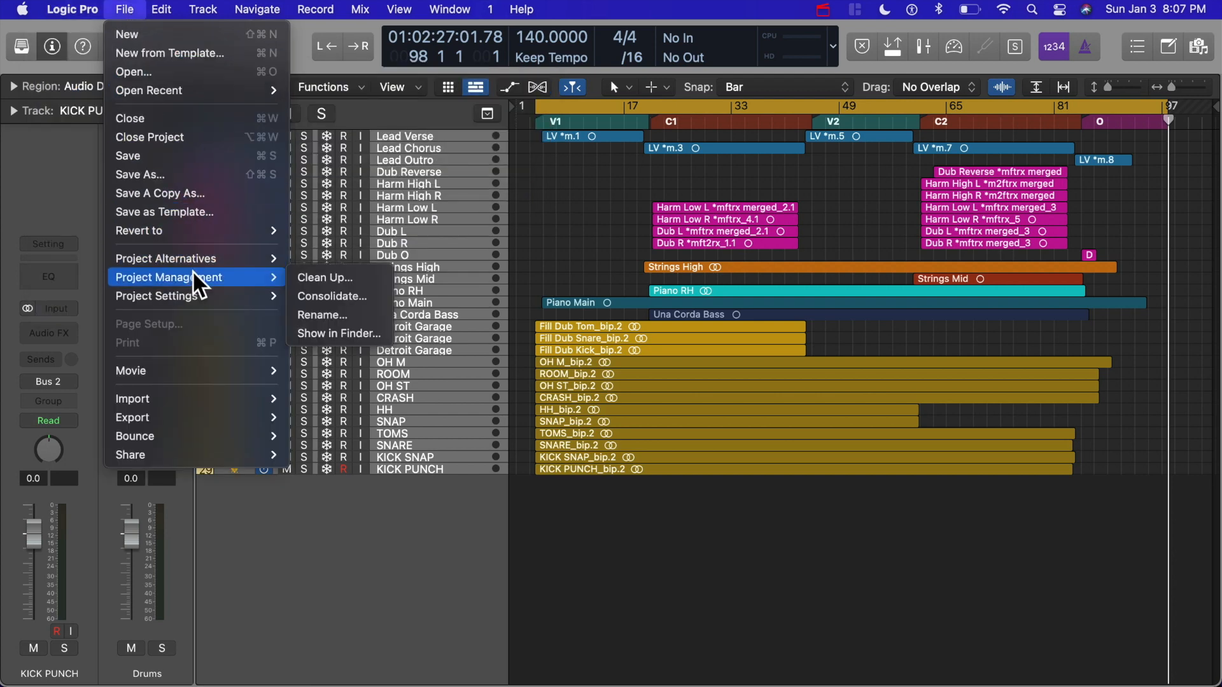
click(337, 277)
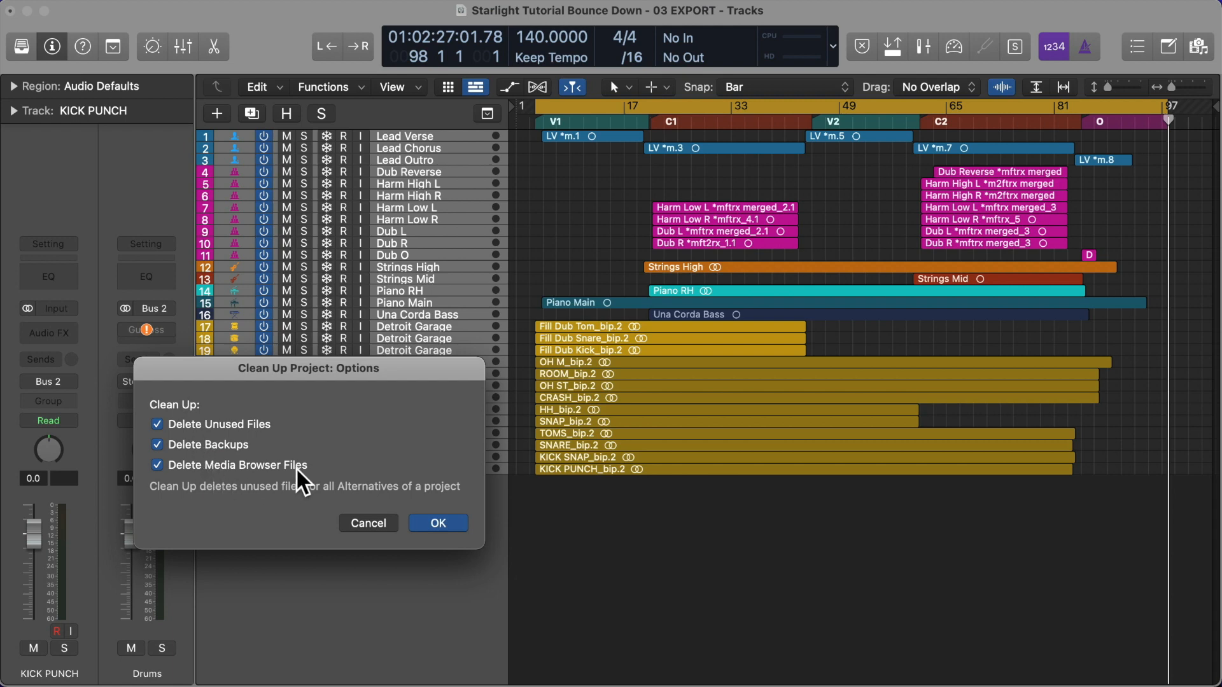
click(438, 523)
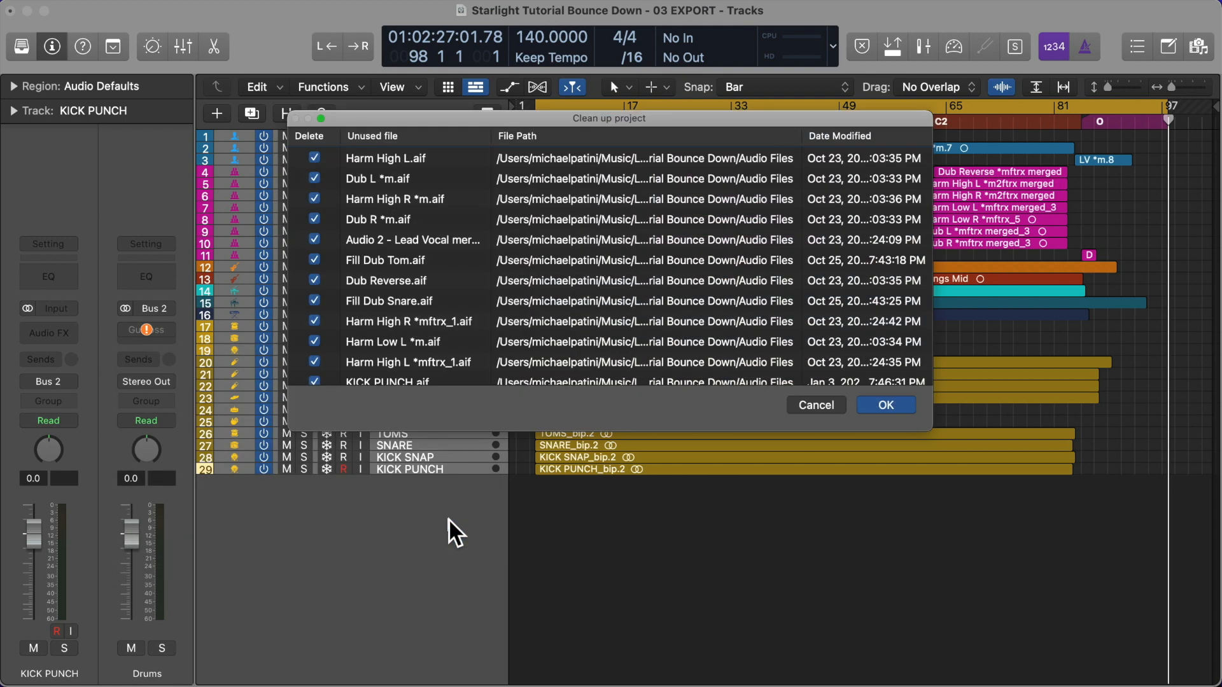
click(874, 407)
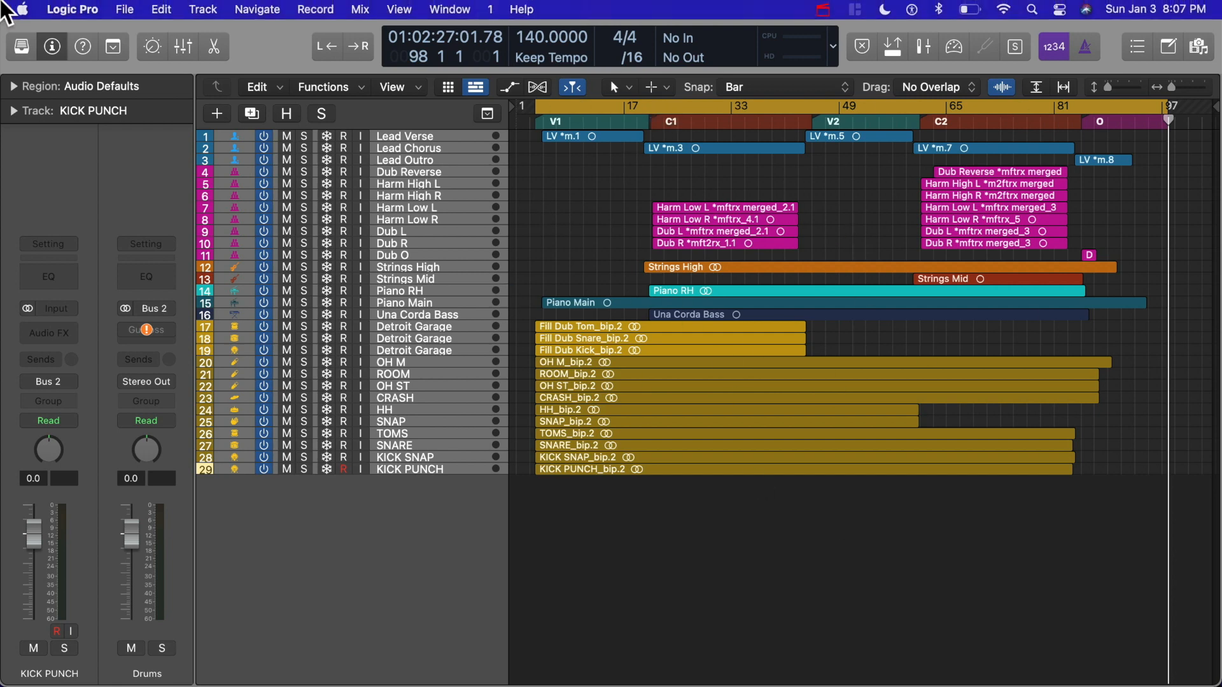
Export the 03 EXPORT alternative as a separate folder-based project named Starlight MIX
click(122, 9)
click(122, 9)
click(125, 8)
mouse_move(166, 257)
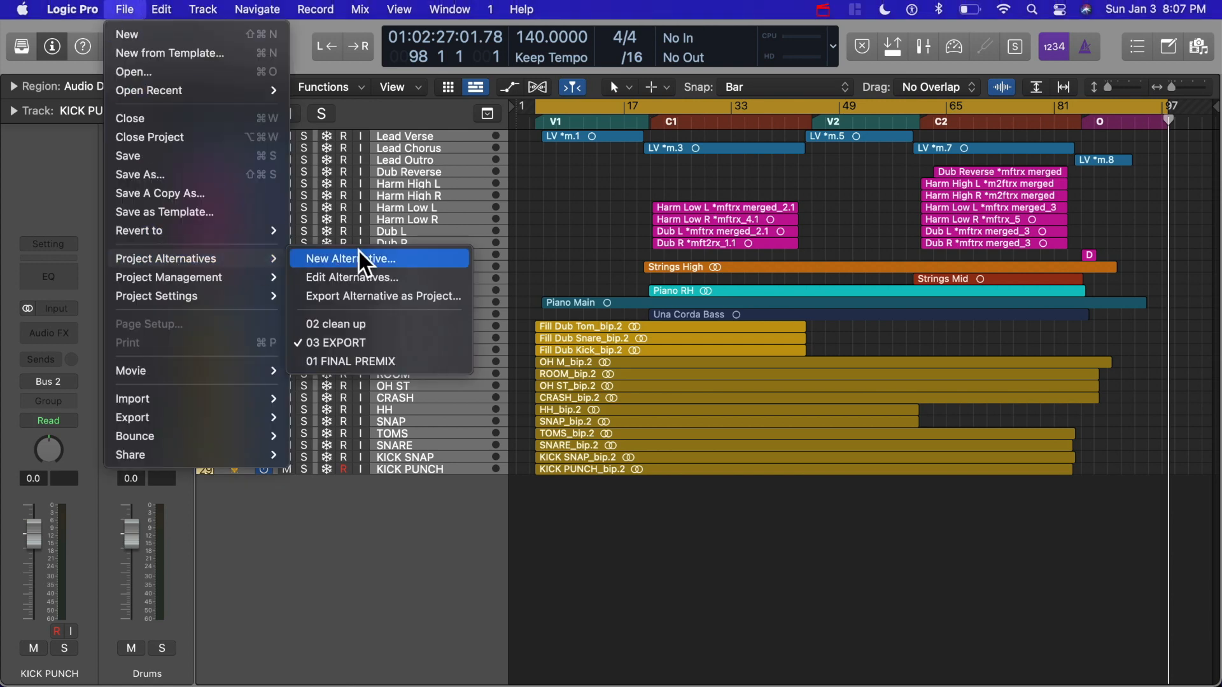
click(384, 296)
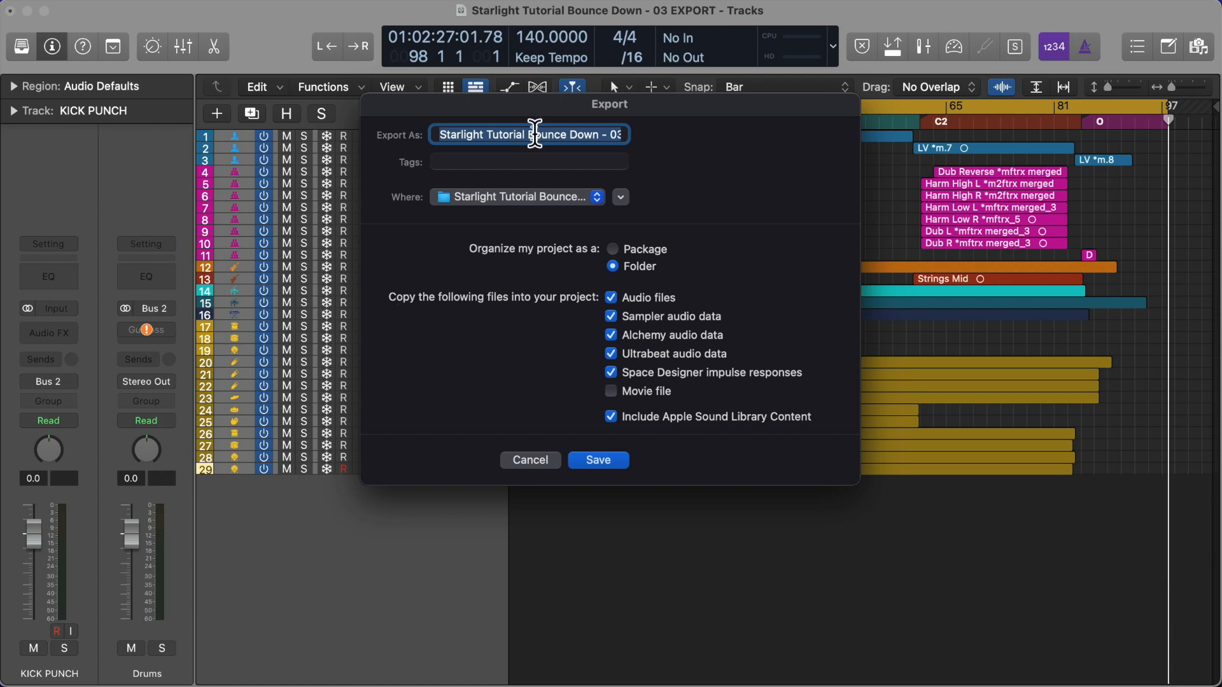
text(Starlight)
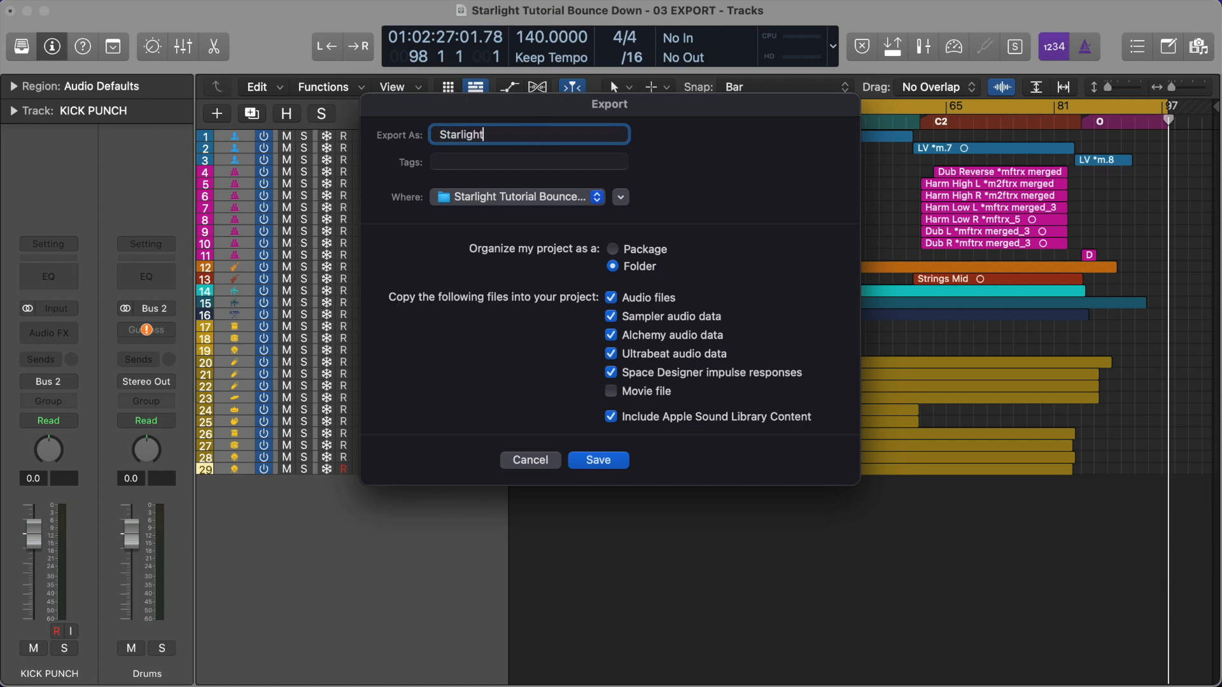
text( MIX)
click(599, 460)
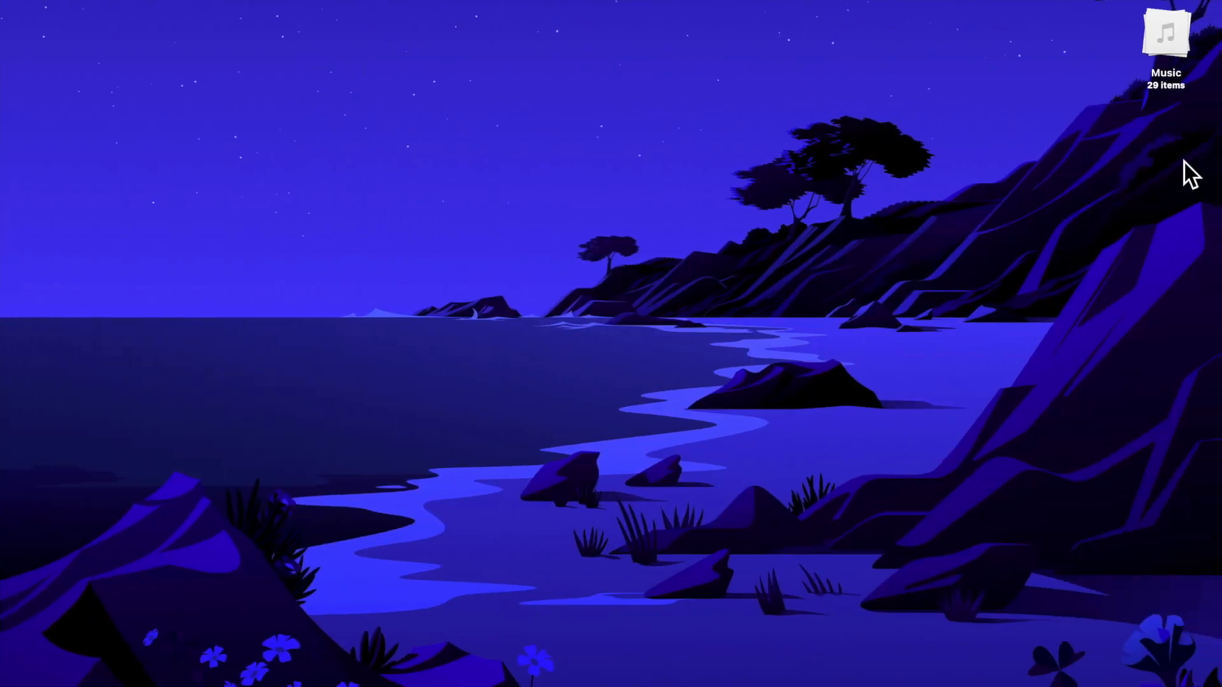
Switch to the Desktop and place all exported audio files from the Music stack at bar 4 below KICK PUNCH, creating new tracks
click(1171, 29)
click(1167, 41)
click(1165, 43)
drag(676, 28, 1209, 680)
drag(874, 568, 394, 597)
drag(865, 557, 538, 481)
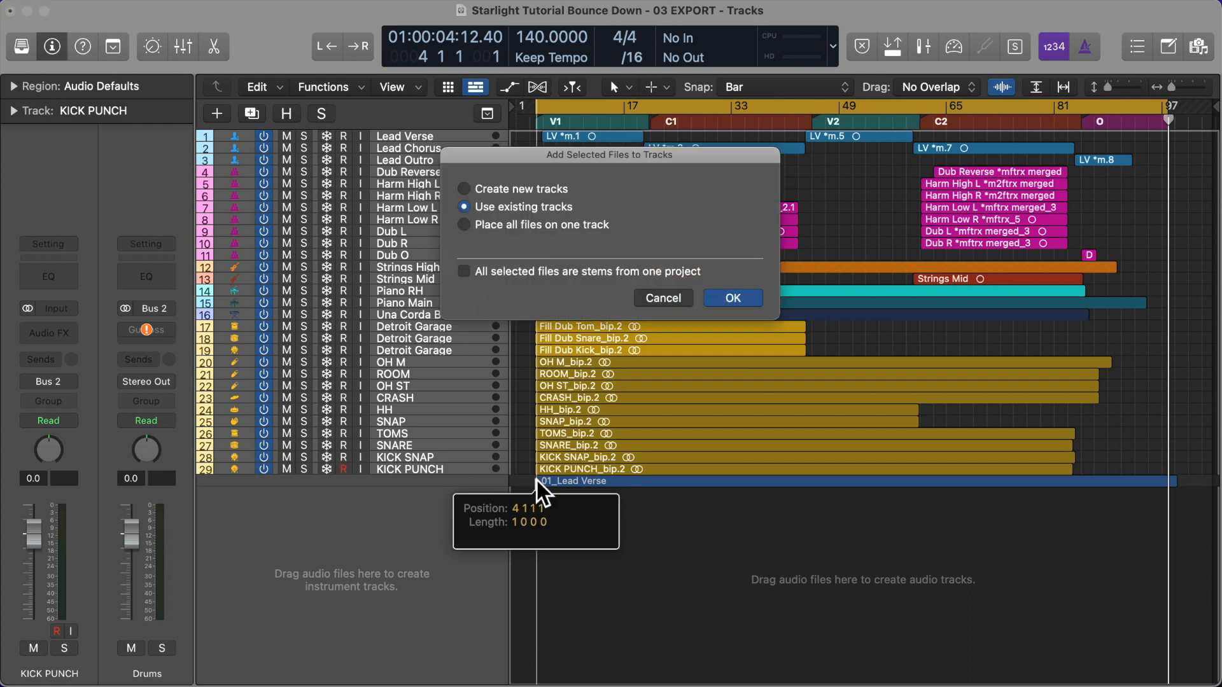
click(462, 190)
key(Return)
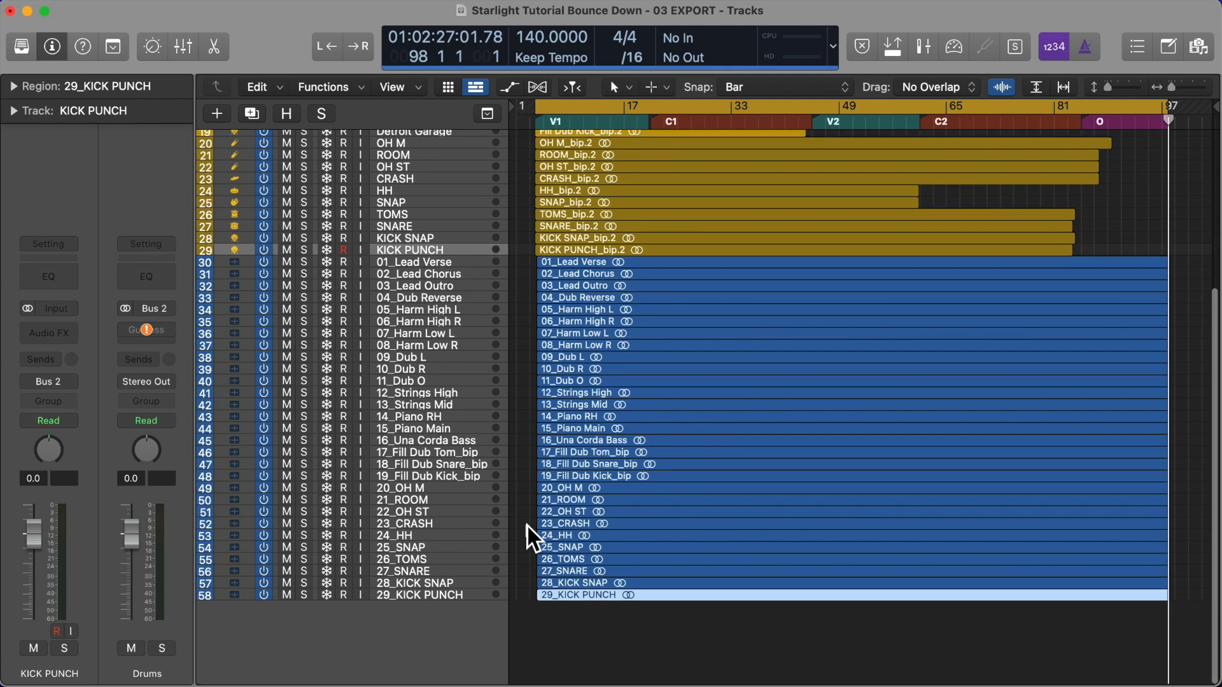
Set the snap to Beat and move all imported numbered regions earlier so they start with the V1 marker at 3 4 1 1
drag(561, 616, 557, 258)
key(Return)
key(alt+period)
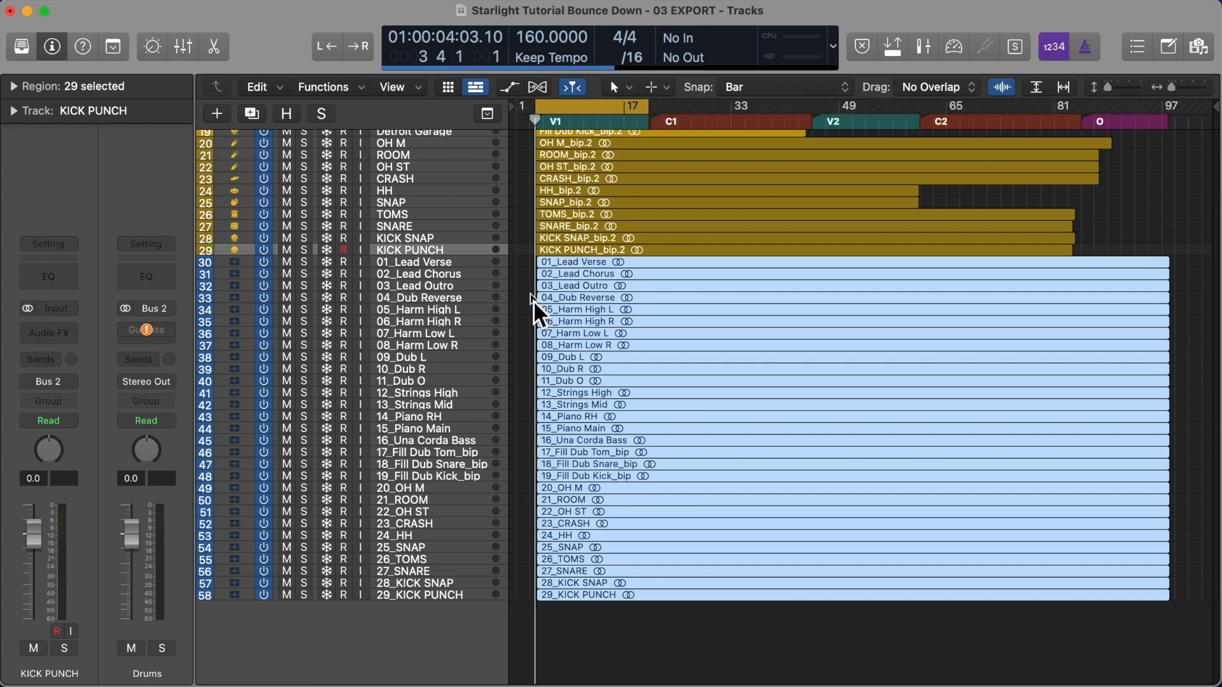
key(super+Right)
key(super+Right)
key(super+Right)
key(super+Right)
key(super+Right)
key(super+Right)
key(super+Right)
scroll(563, 357, left, 3)
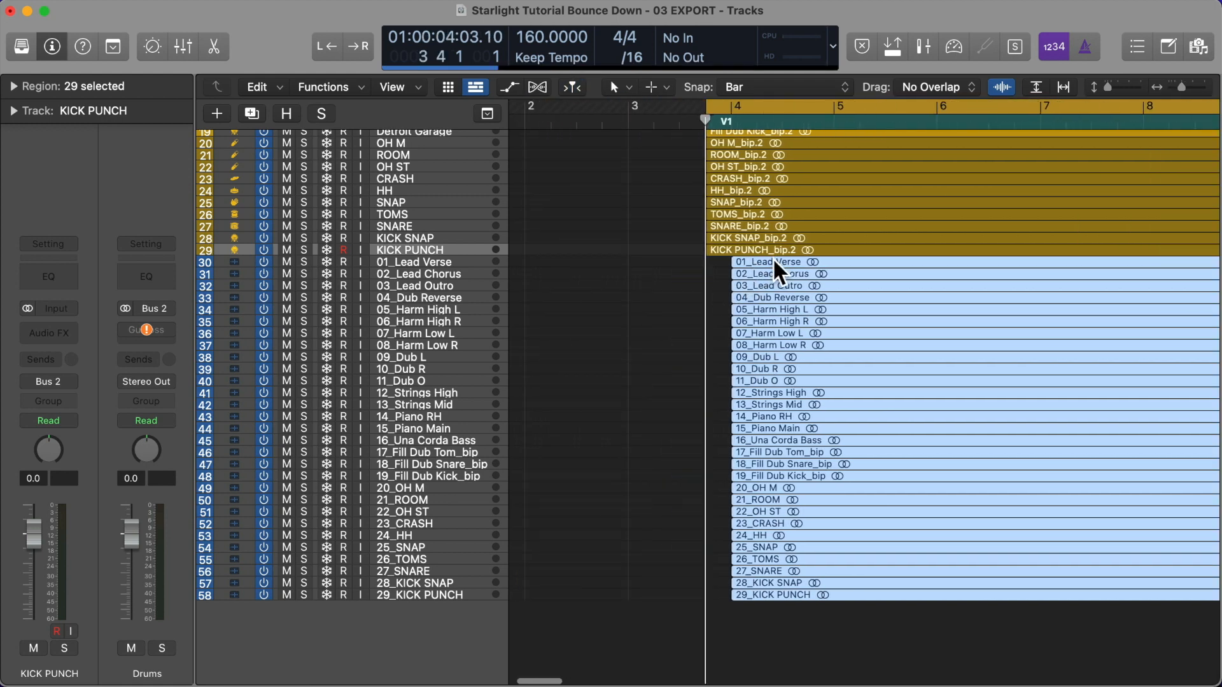
click(785, 92)
click(785, 106)
drag(778, 259, 751, 258)
key(z)
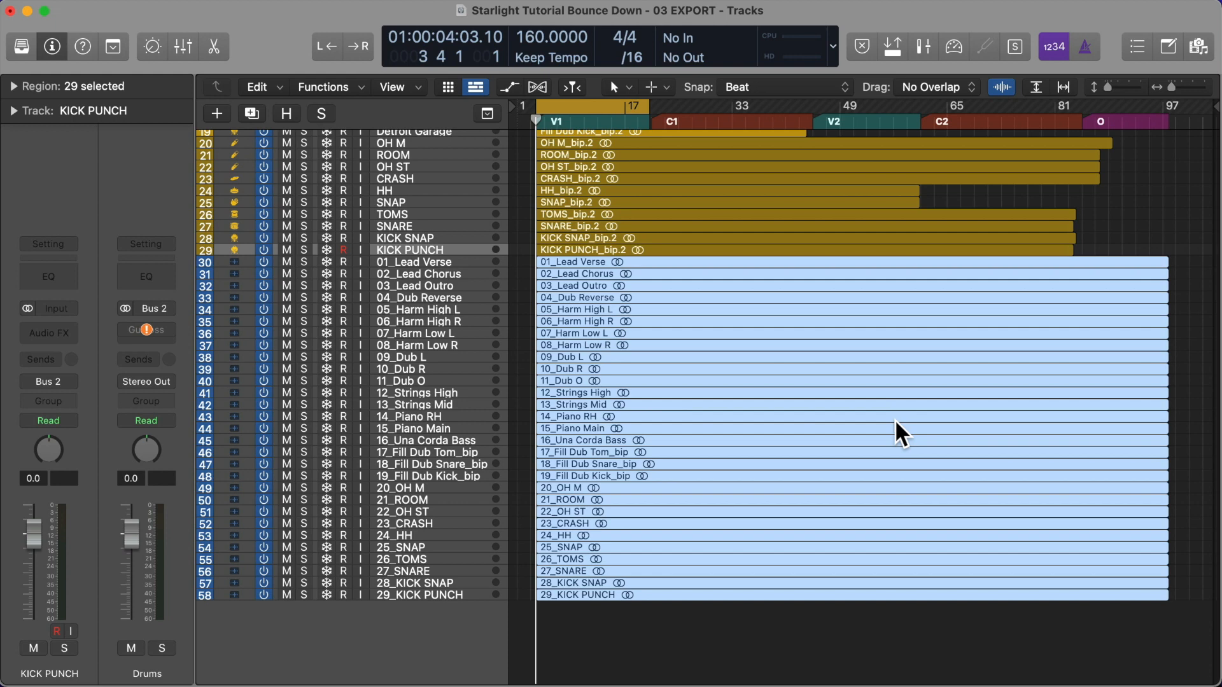
Compare the original regions on tracks 1 to 29 with the imported numbered regions on tracks 30 to 58
drag(724, 613, 693, 258)
scroll(776, 303, right, 2)
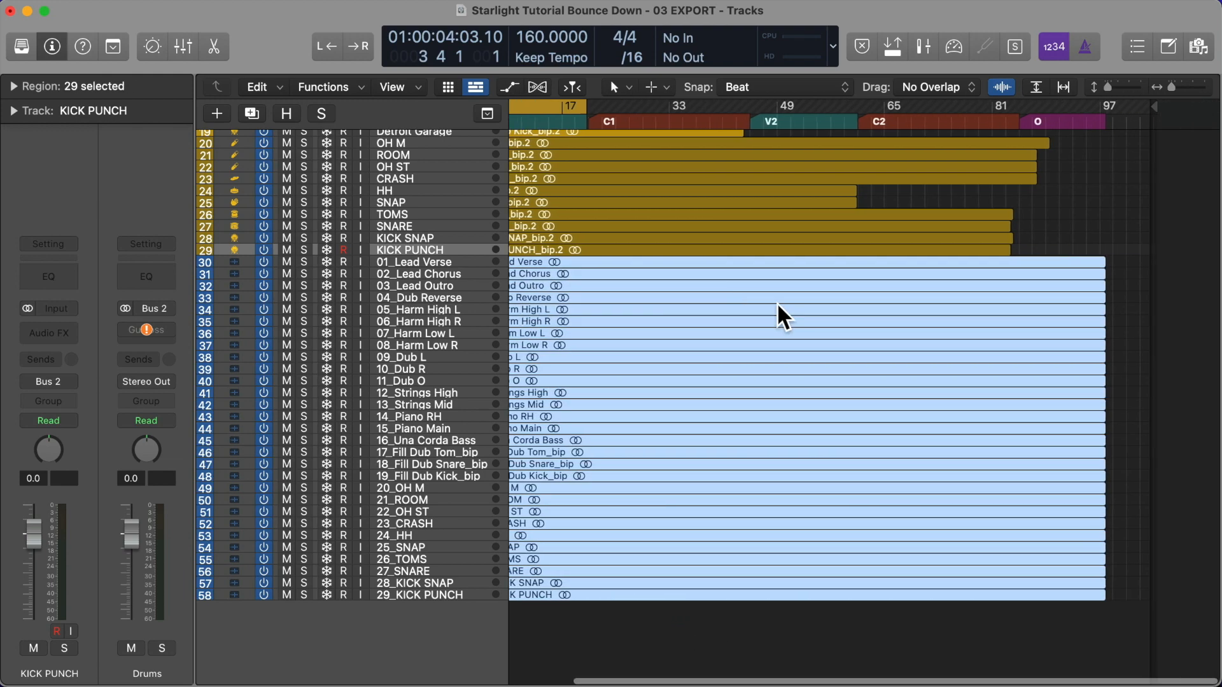
scroll(777, 303, left, 2)
key(ctrl+Right)
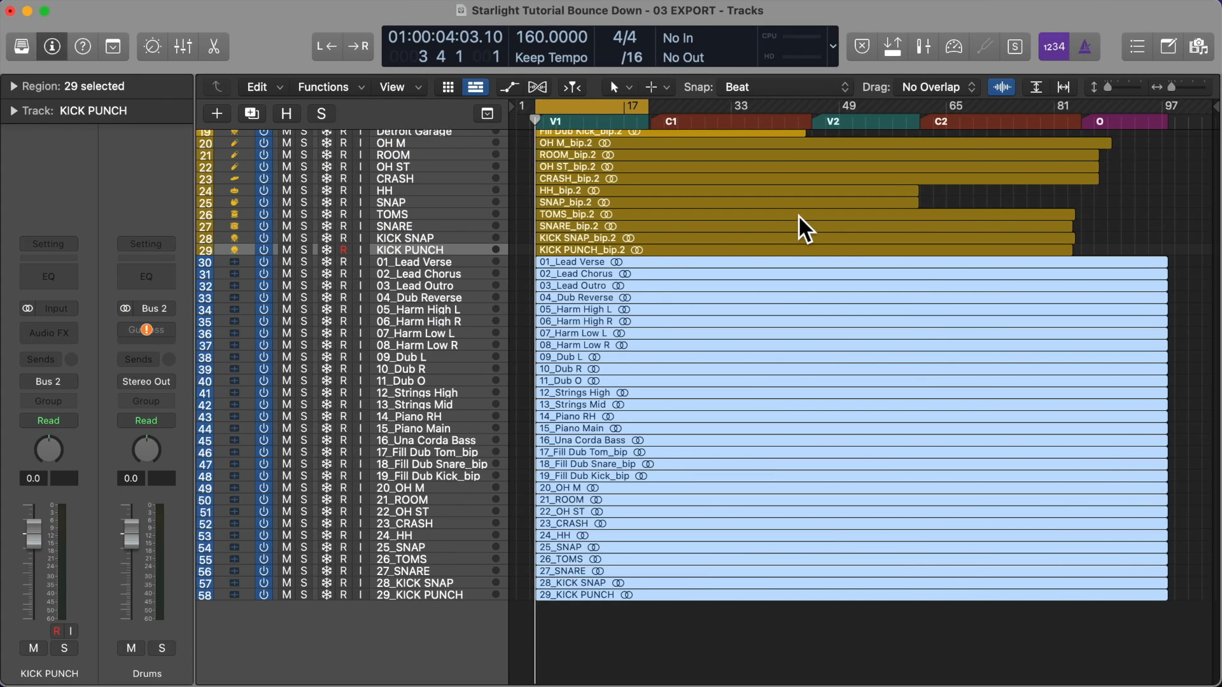
scroll(798, 215, up, 6)
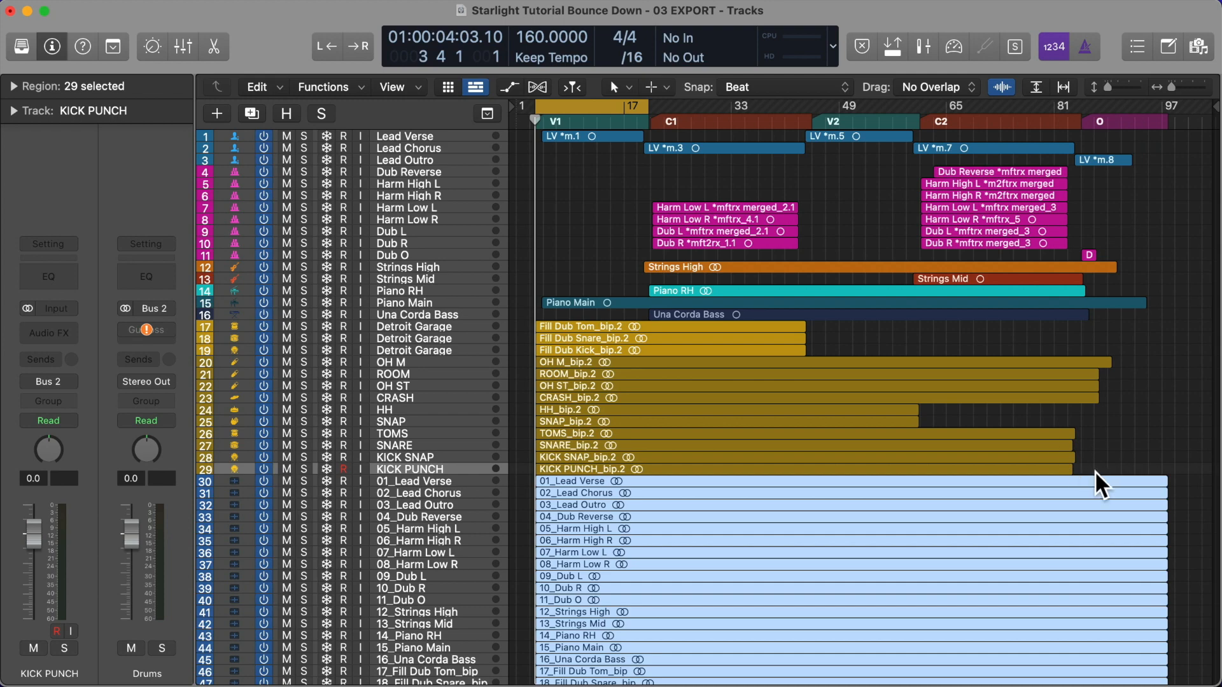
drag(1094, 467, 607, 103)
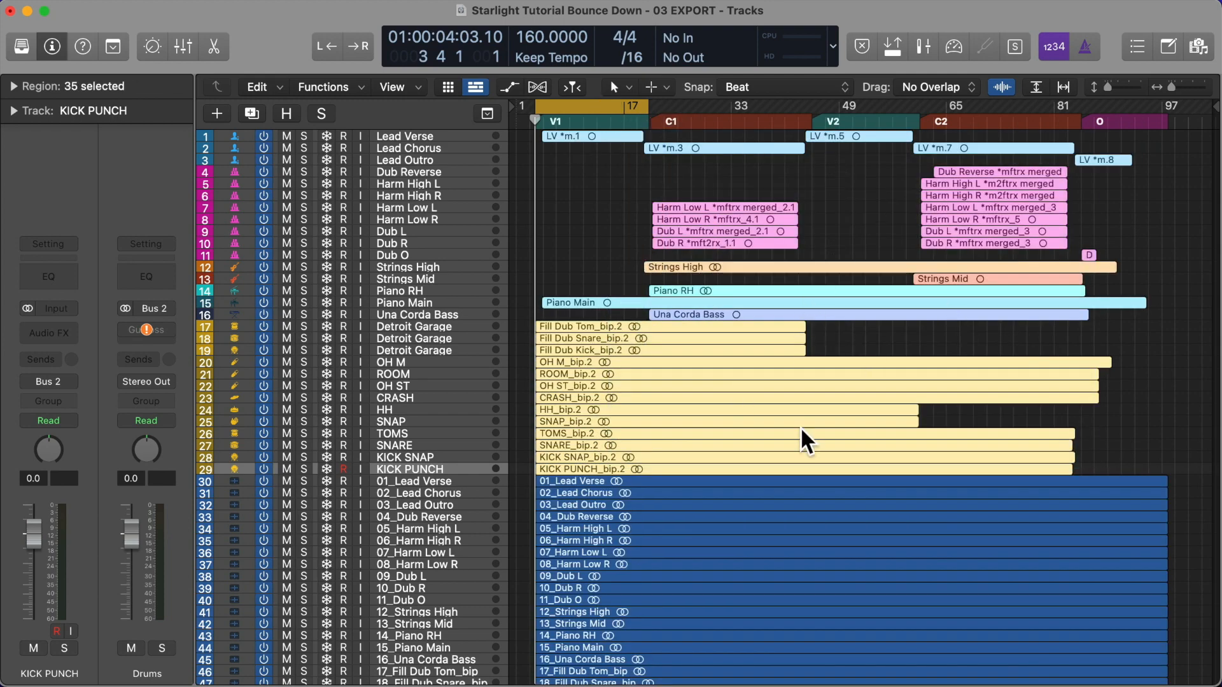
scroll(799, 427, down, 8)
drag(756, 621, 723, 262)
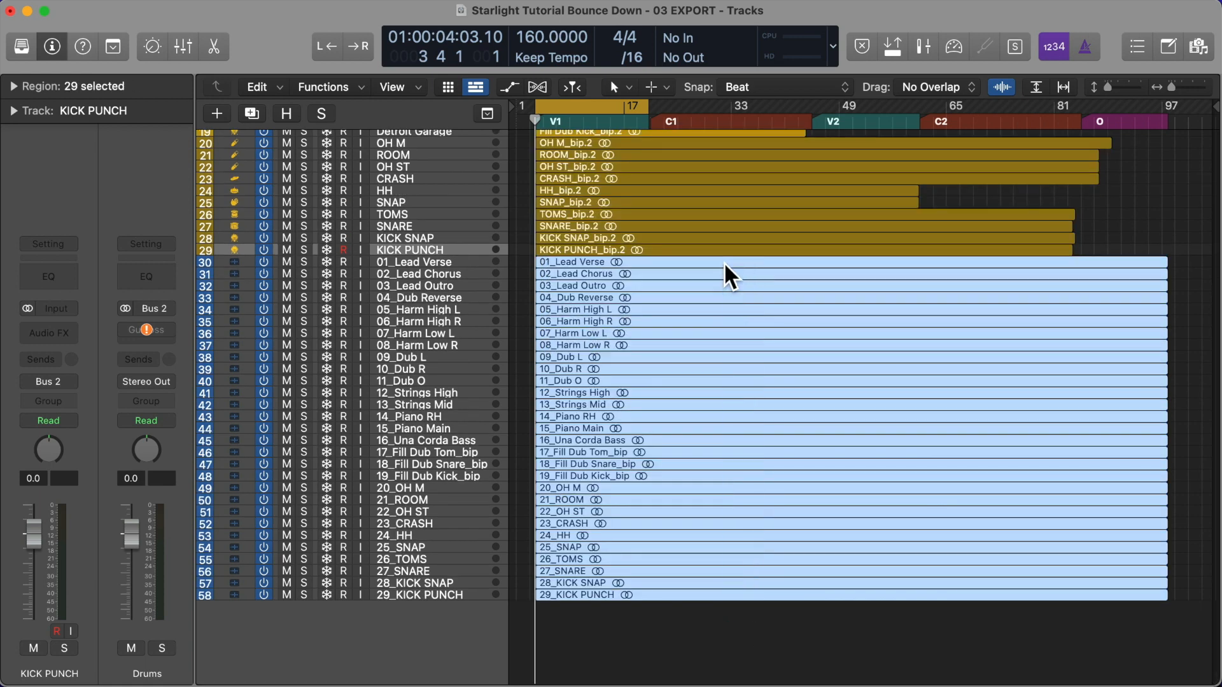